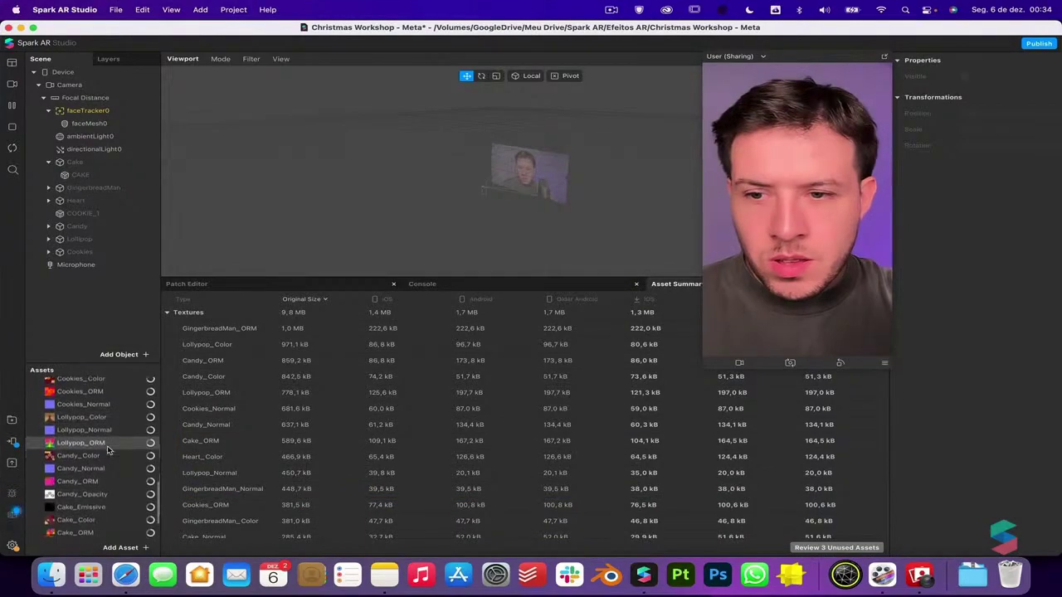
Delete the unused Cake_Emissive and Candy_Opacity textures from the project assets
left_click(115, 472)
key("Delete")
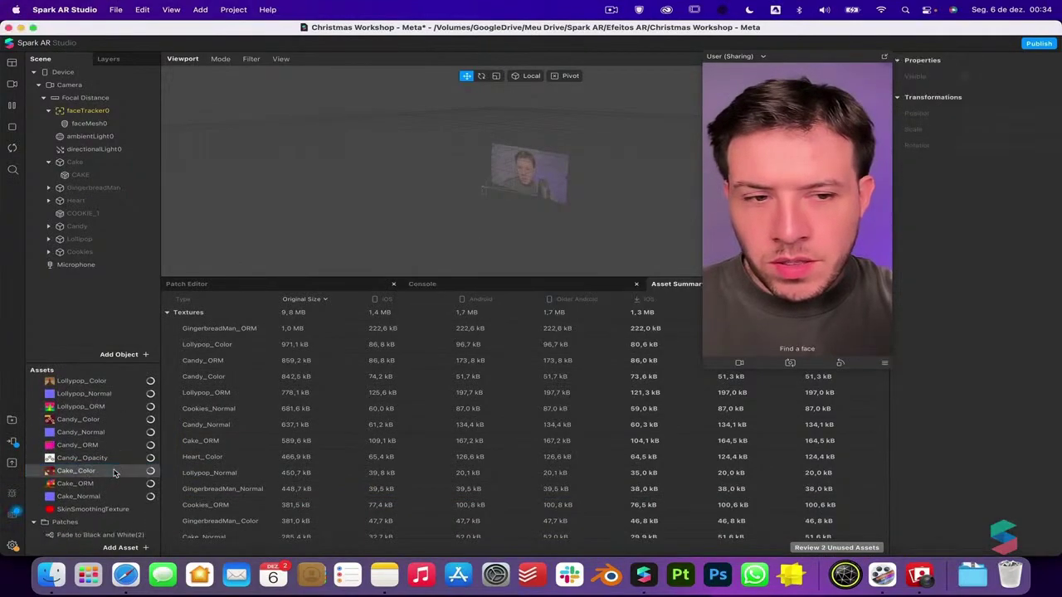
scroll(121, 482, "up", 3)
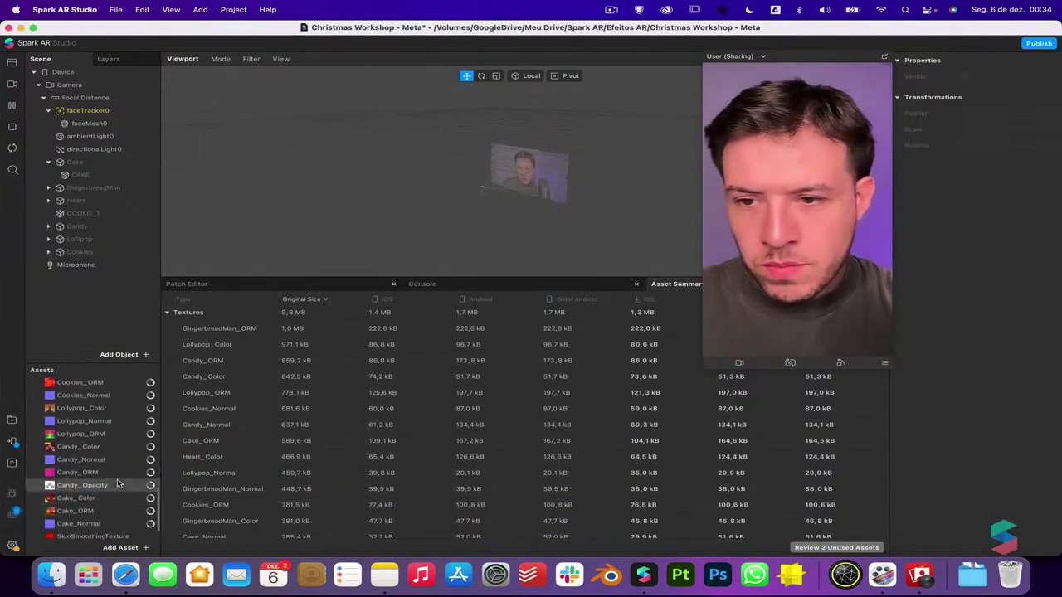
left_click(119, 493)
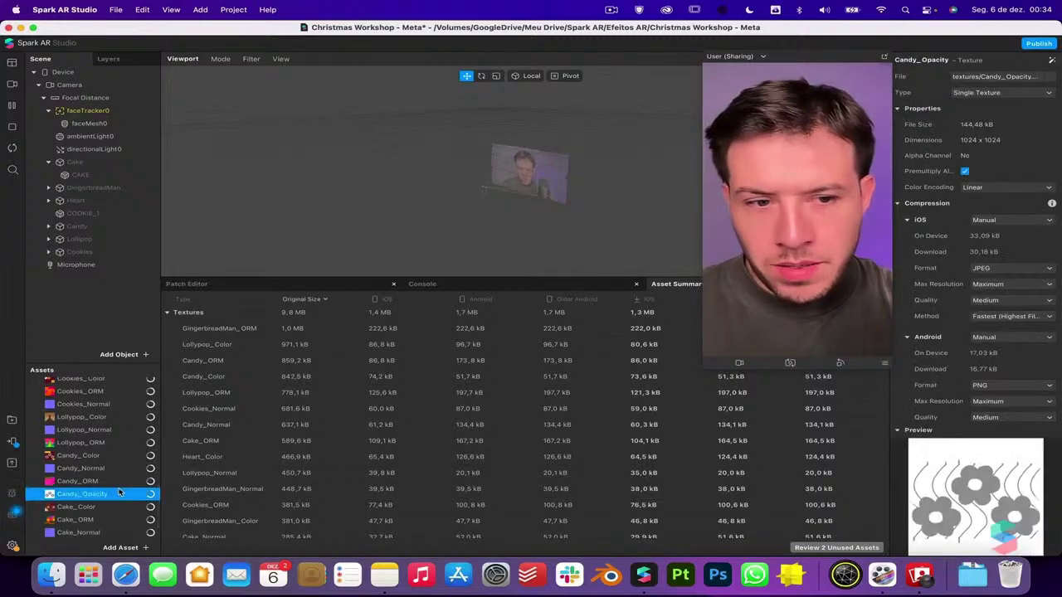
key("Delete")
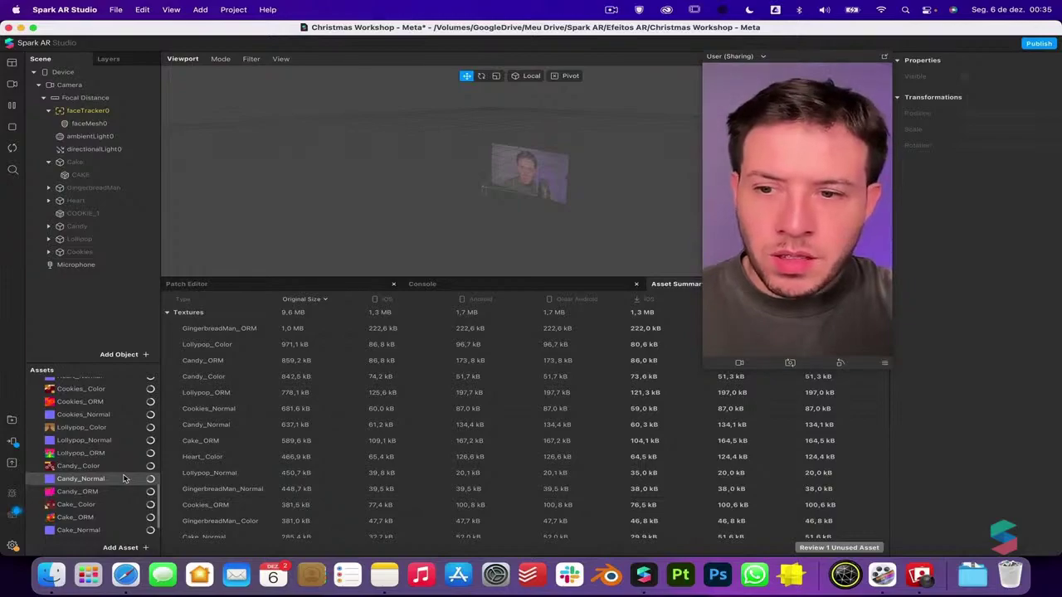
Delete the last remaining unused asset from the project's asset list
scroll(124, 479, "up", 1)
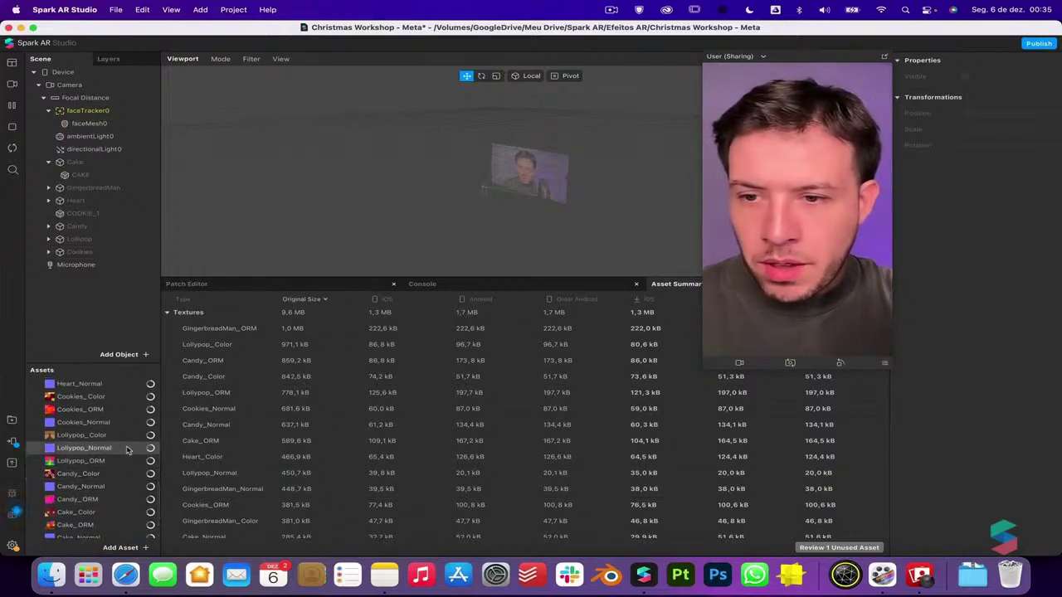
scroll(127, 449, "up", 10)
scroll(127, 450, "up", 3)
left_click(127, 451)
key("Delete")
key("Return")
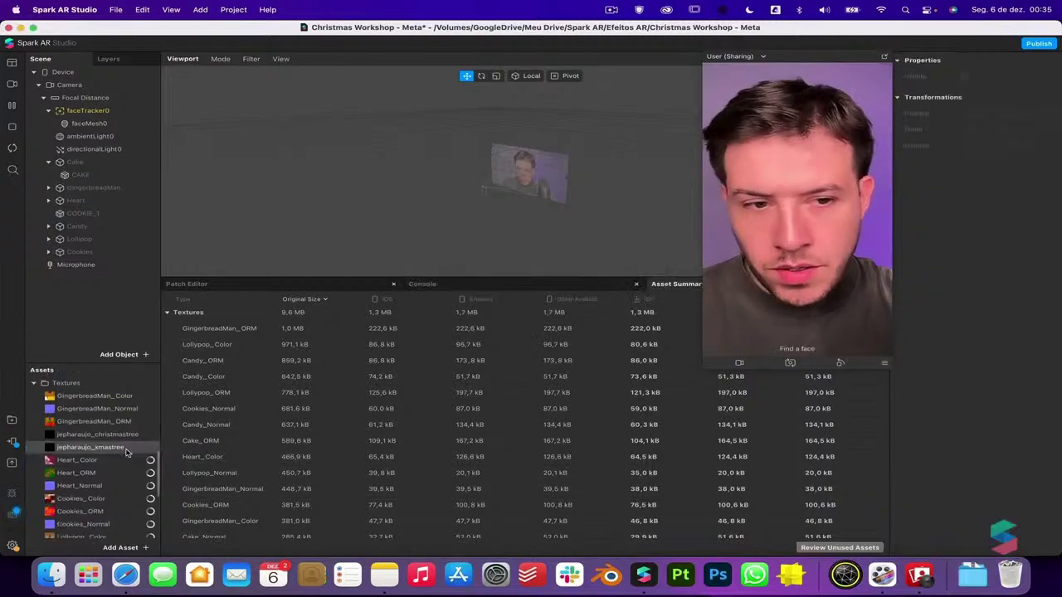
Examine the asset size summary and the properties of the Cake, Candy and Lollypop textures
scroll(374, 437, "up", 1)
scroll(240, 421, "down", 5)
scroll(239, 423, "up", 5)
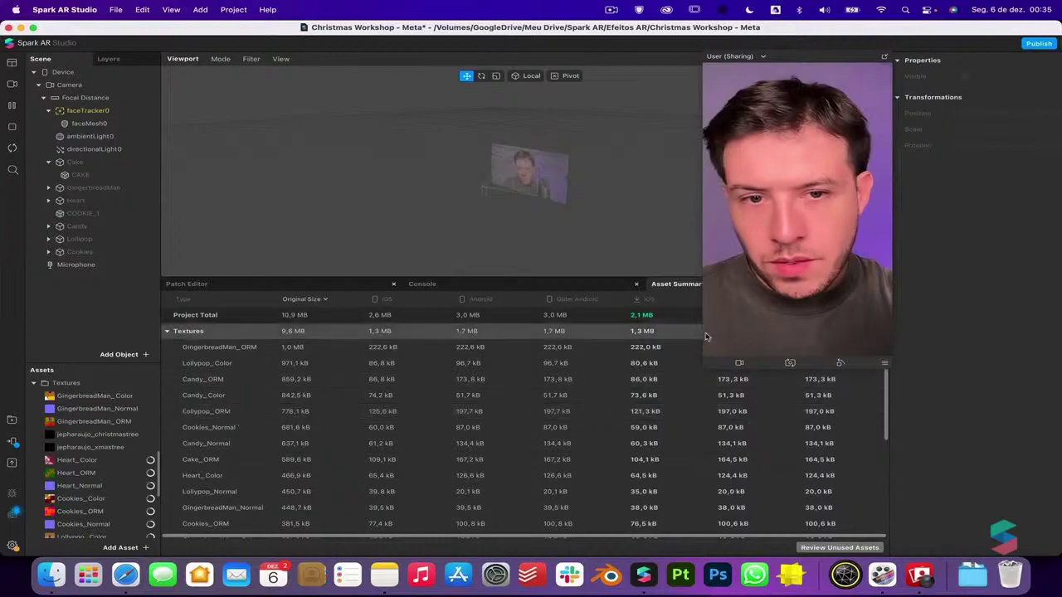
scroll(117, 497, "down", 5)
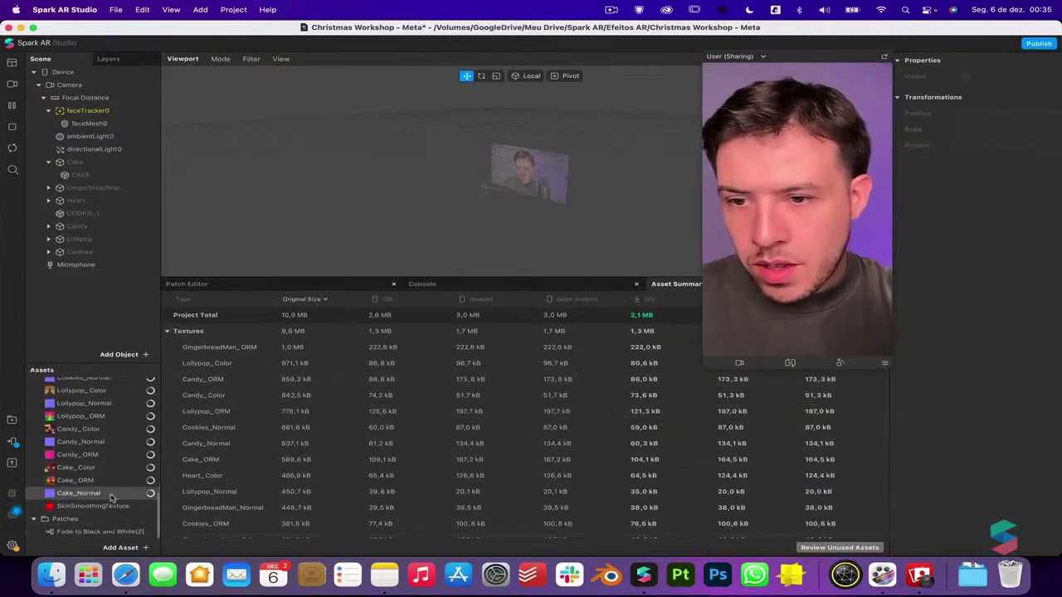
left_click(83, 492)
left_click(111, 481)
left_click(110, 455)
left_click(108, 441)
left_click(114, 403)
left_click(108, 429)
left_click(104, 391)
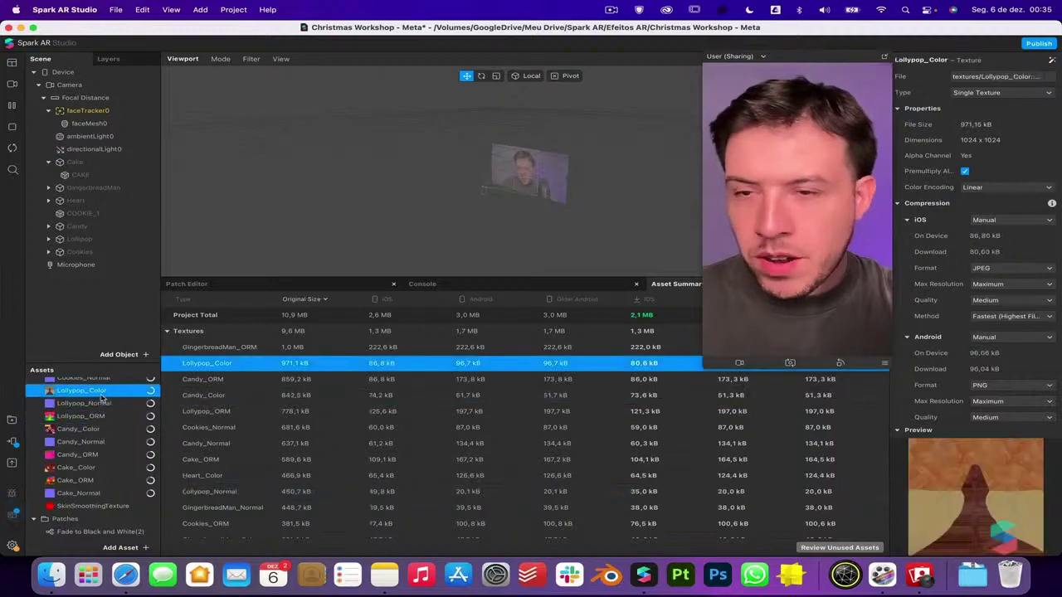
Make the Cake object visible in the scene and inspect it close up
left_click(110, 161)
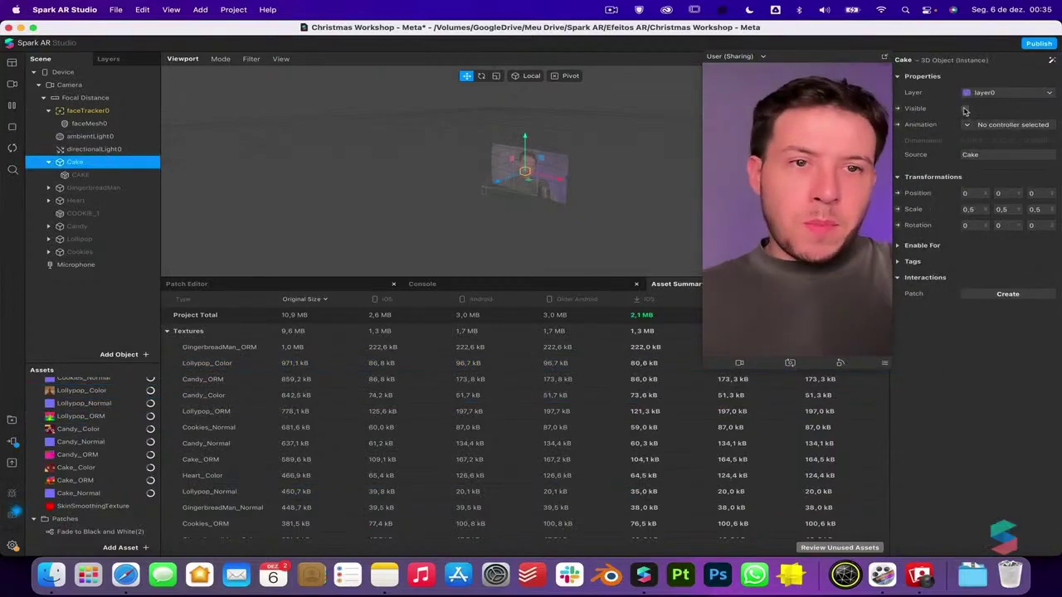
left_click(114, 179)
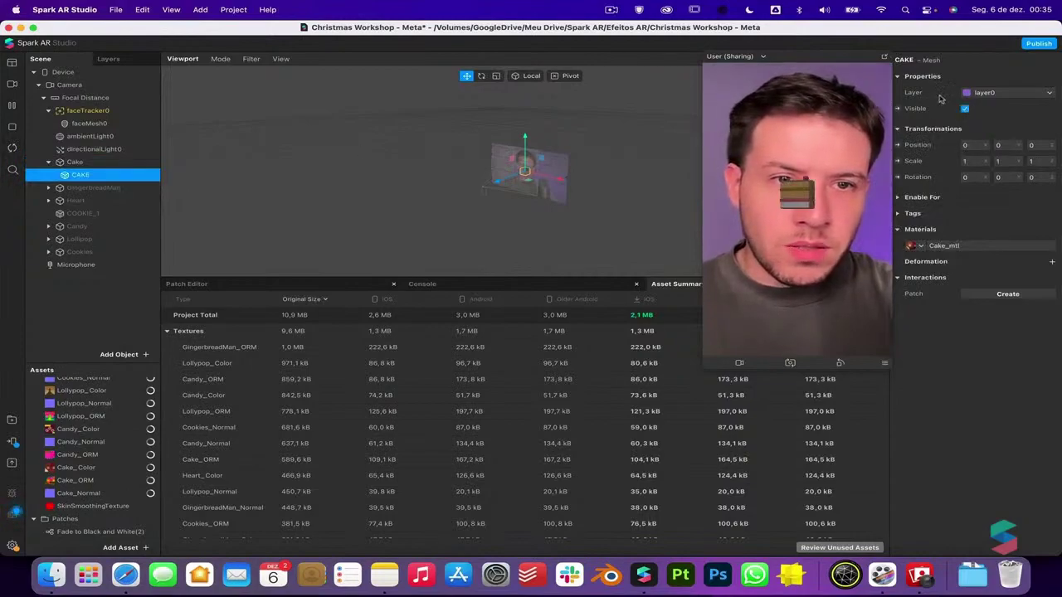
left_click(125, 187)
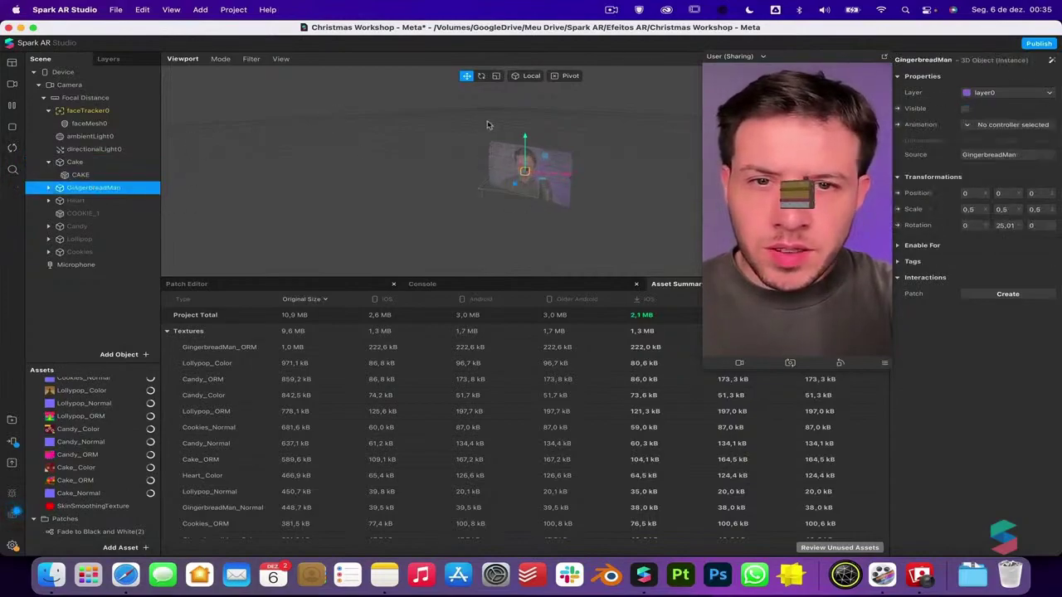
scroll(488, 123, "up", 5)
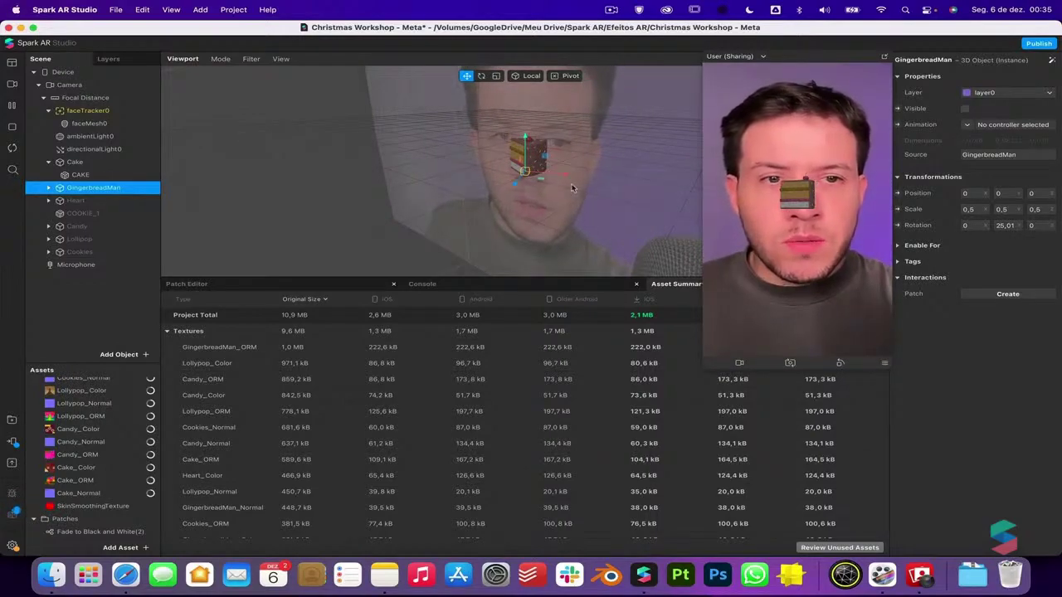
Add the faceTracker0 patches to the patch graph and move the Face Select patch closer to Face Finder
left_click(295, 284)
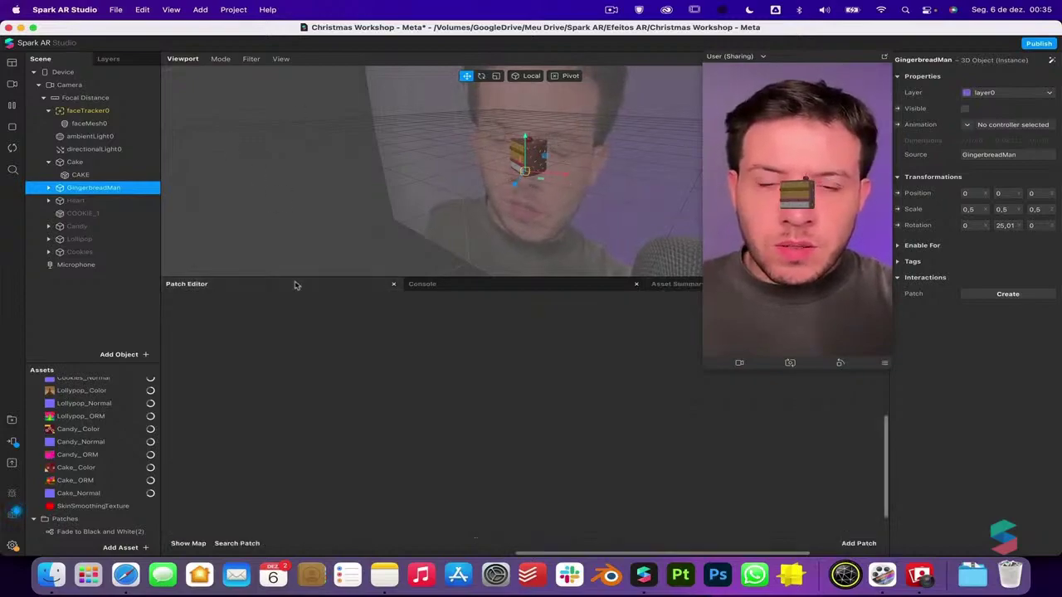
left_click(96, 111)
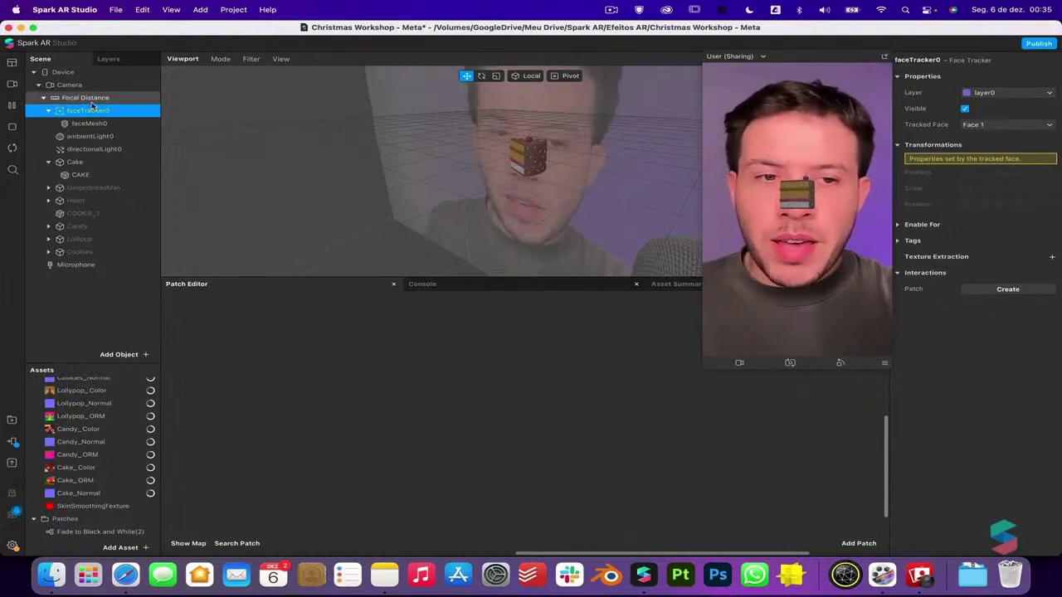
left_click_drag(90, 113, 355, 358)
scroll(395, 368, "up", 5)
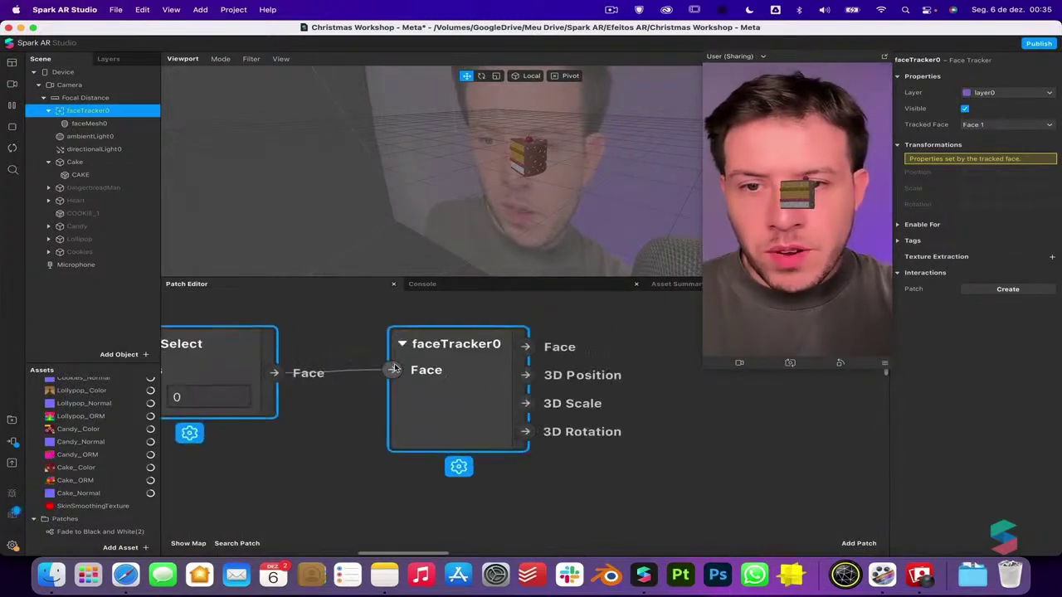
scroll(395, 368, "left", 5)
scroll(395, 369, "right", 3)
scroll(395, 368, "left", 4)
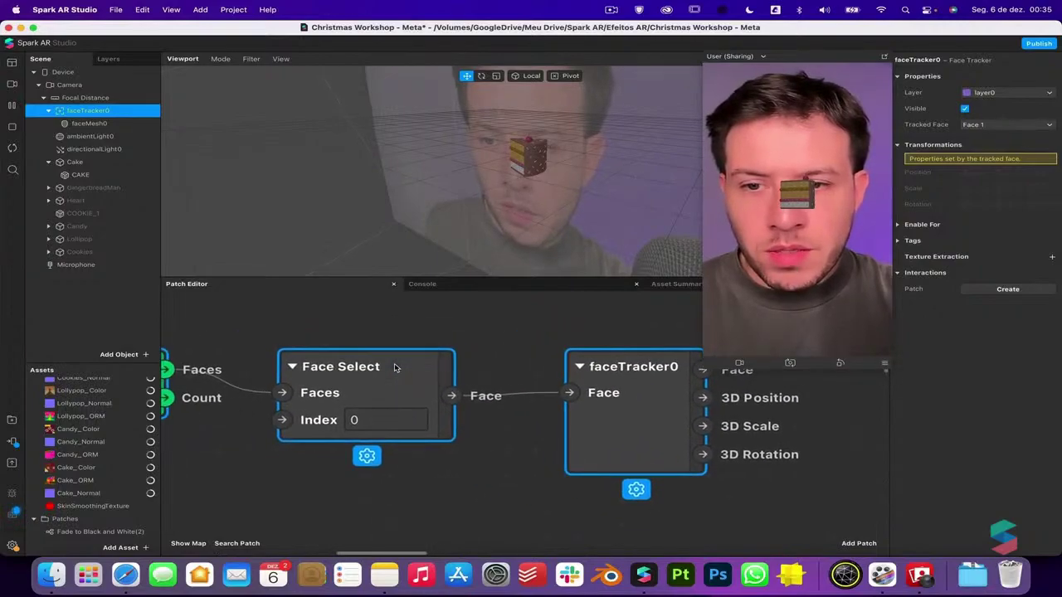
scroll(395, 368, "left", 5)
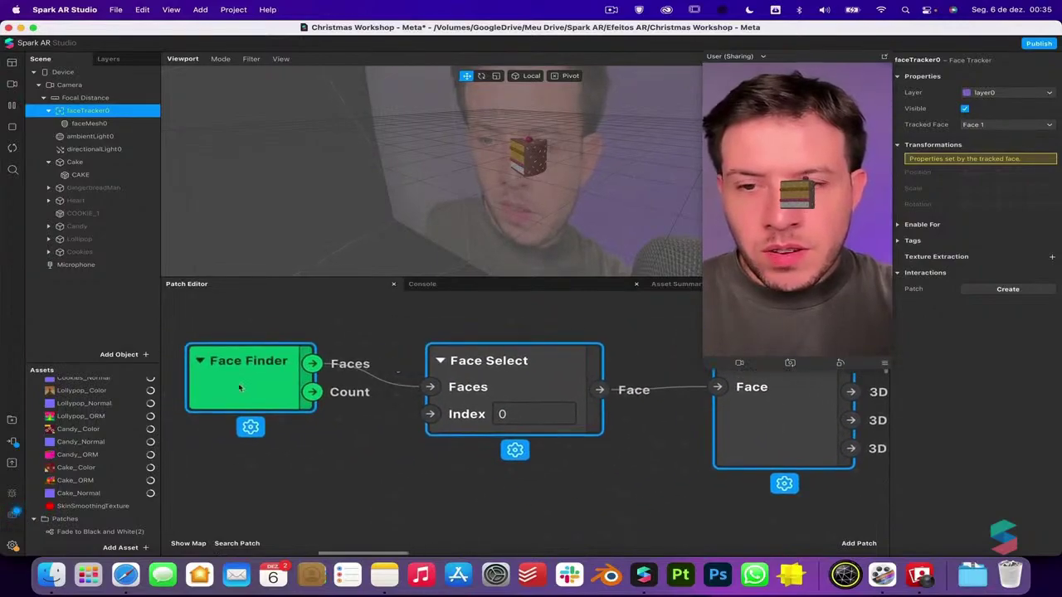
scroll(240, 388, "left", 2)
left_click(297, 453)
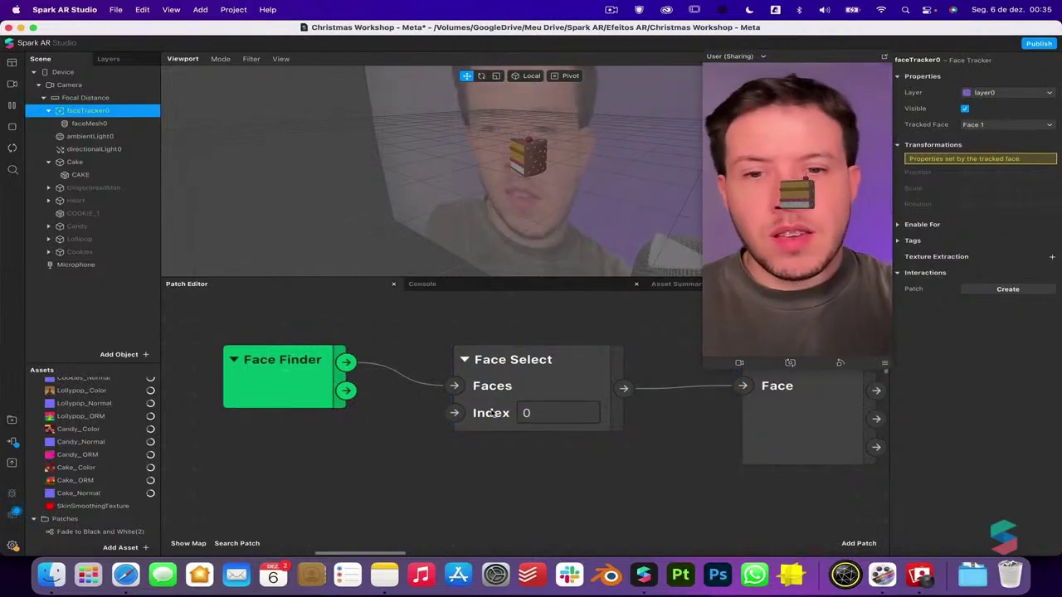
left_click(558, 369)
left_click_drag(549, 379, 520, 379)
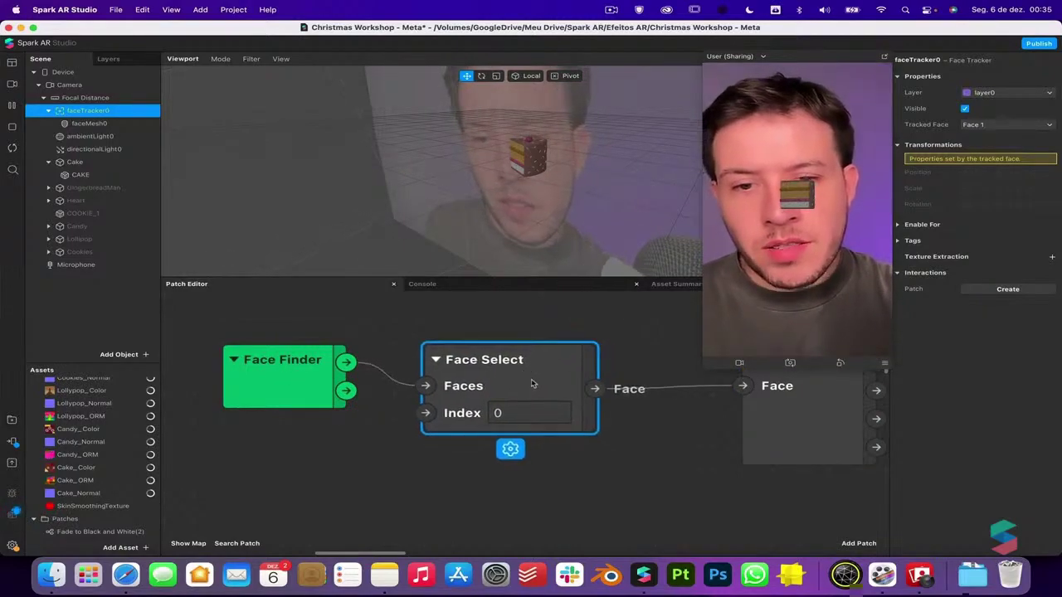
Try index 1 on the Face Select patch and return it to 0
left_click(526, 413)
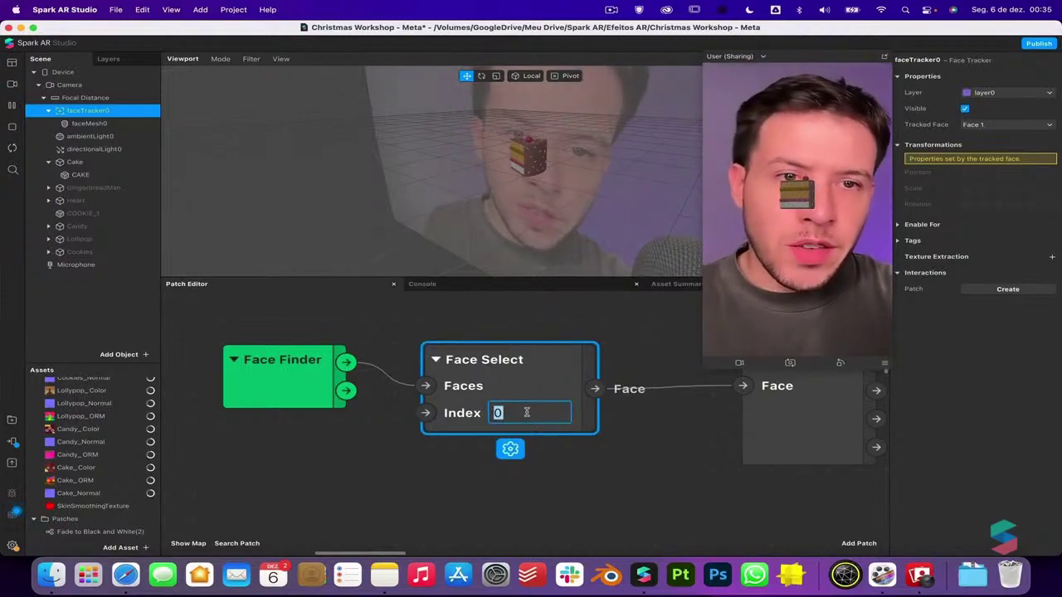
type("1")
key("Return")
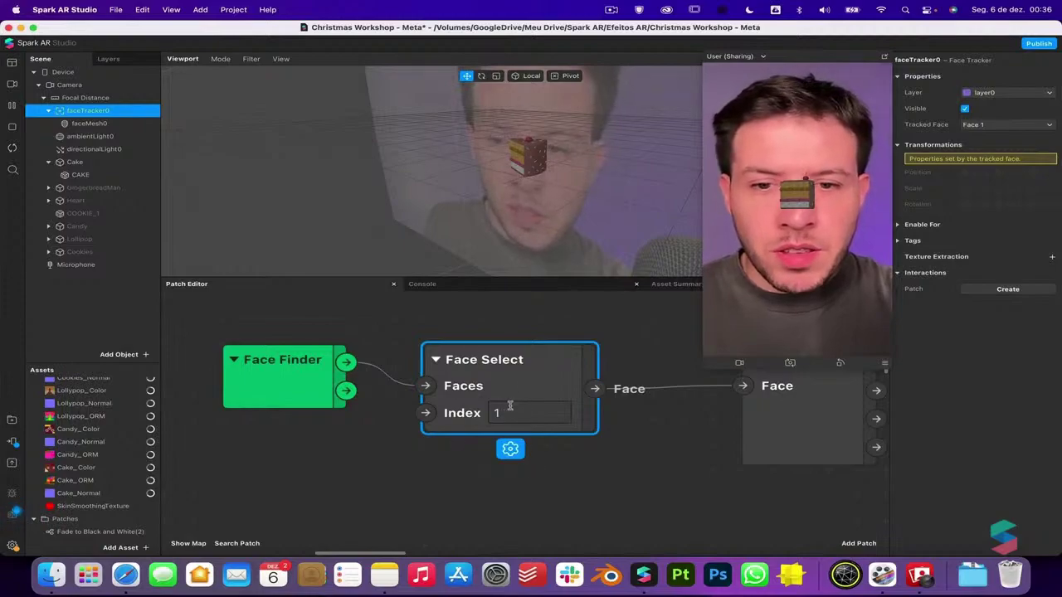
left_click(511, 406)
key("BackSpace")
type("0")
key("Return")
Examine the face, 3D position, 3D scale and 3D rotation outputs of the faceTracker0 patch
scroll(510, 406, "right", 1)
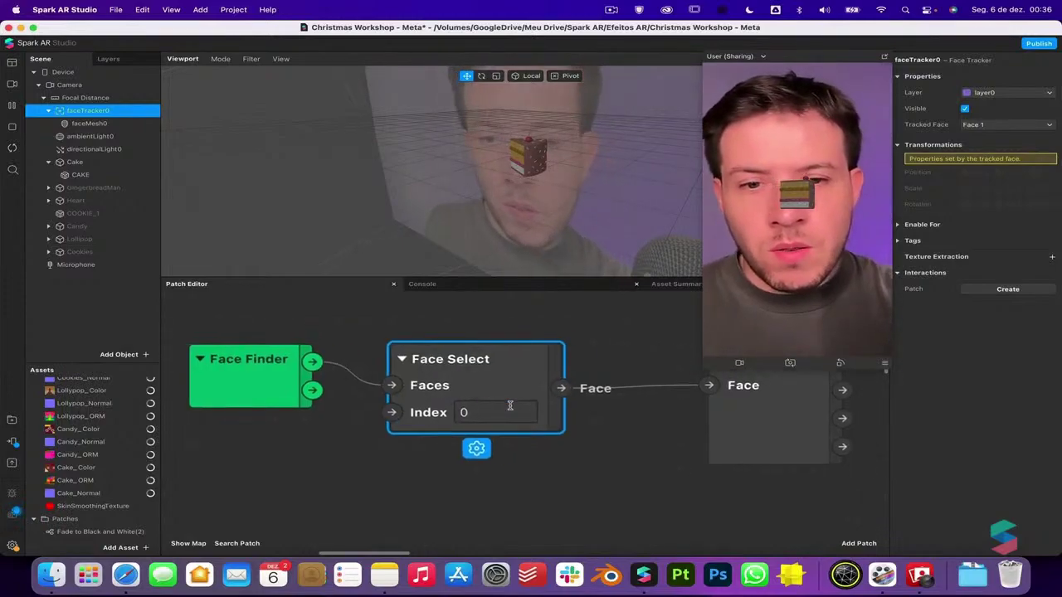
scroll(511, 405, "right", 12)
scroll(513, 418, "up", 2)
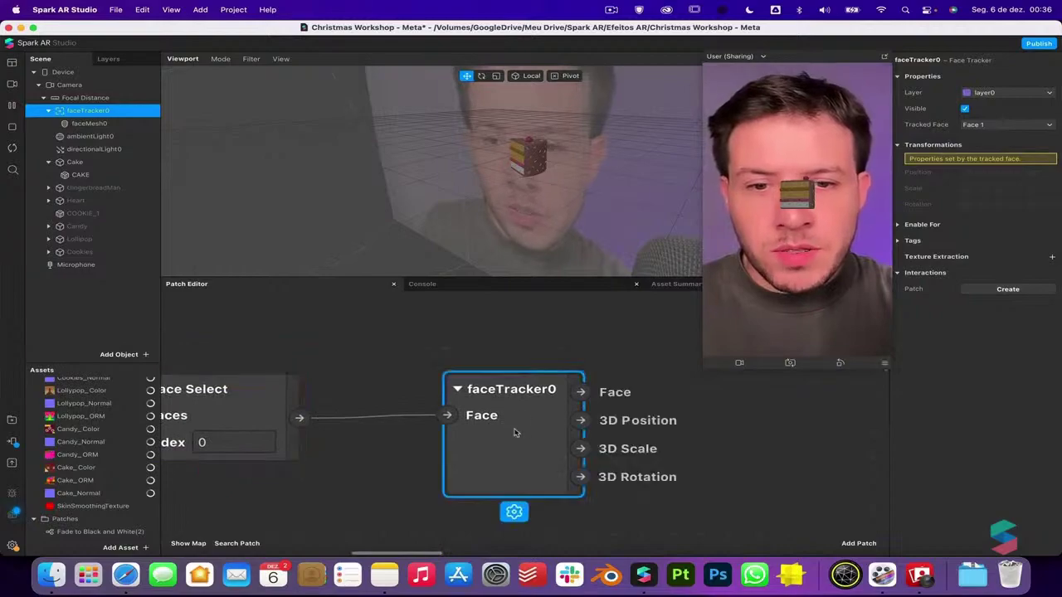
scroll(515, 432, "right", 8)
scroll(515, 433, "down", 2)
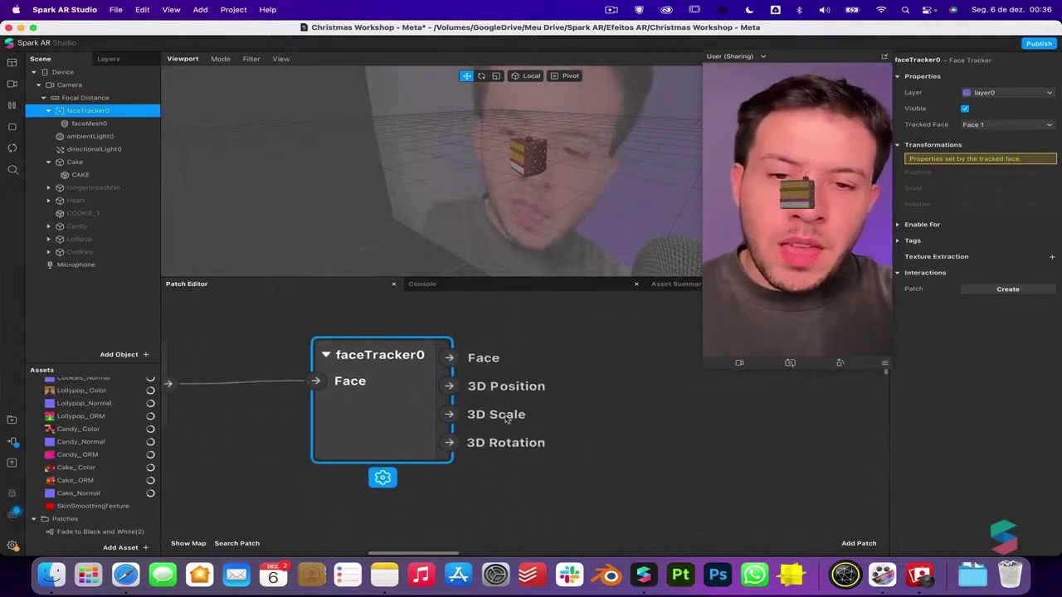
left_click(454, 370)
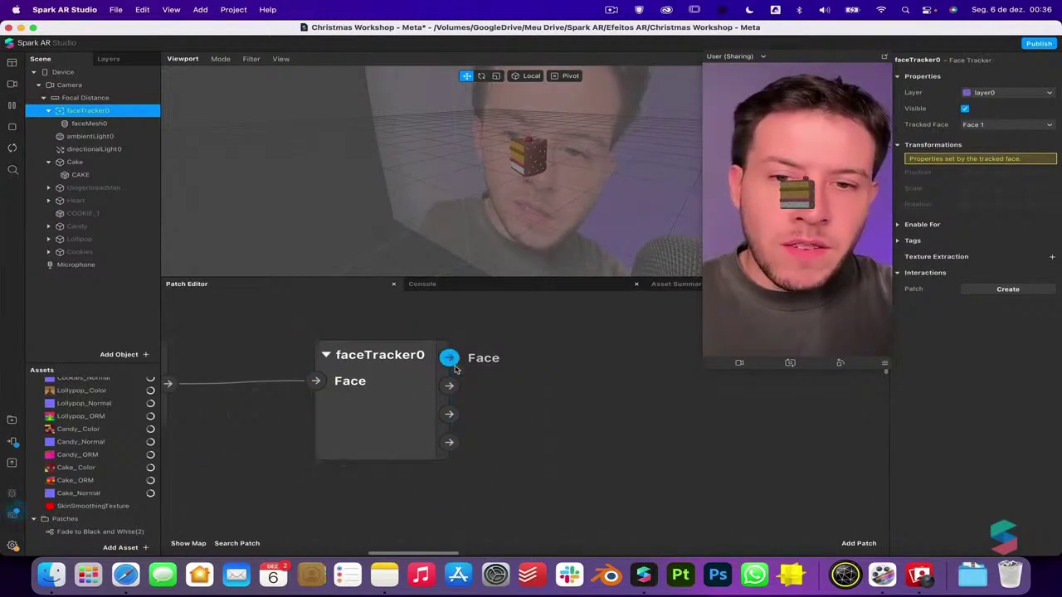
left_click(432, 404)
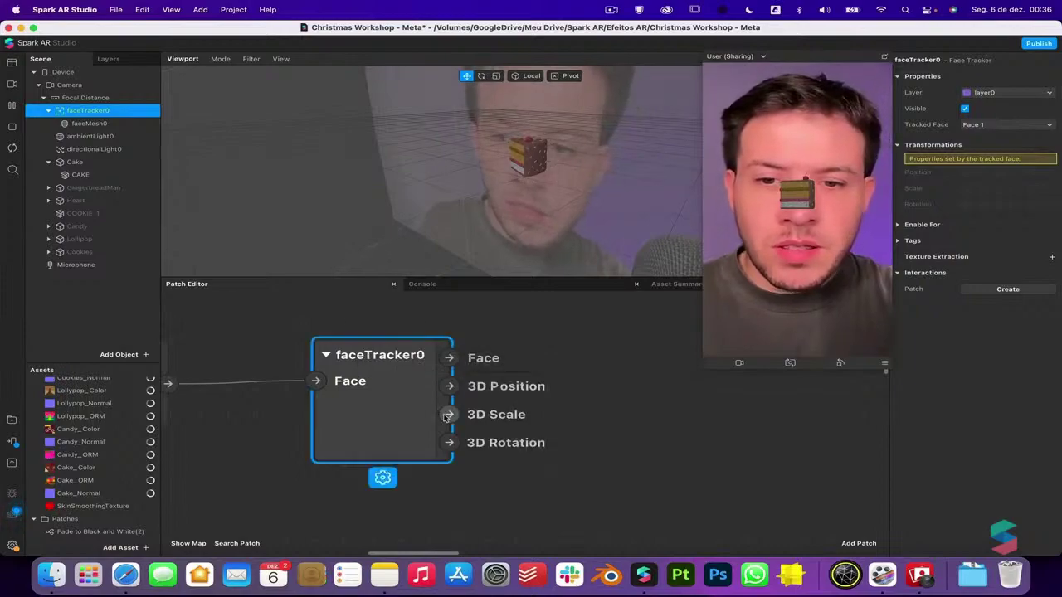
scroll(503, 476, "right", 5)
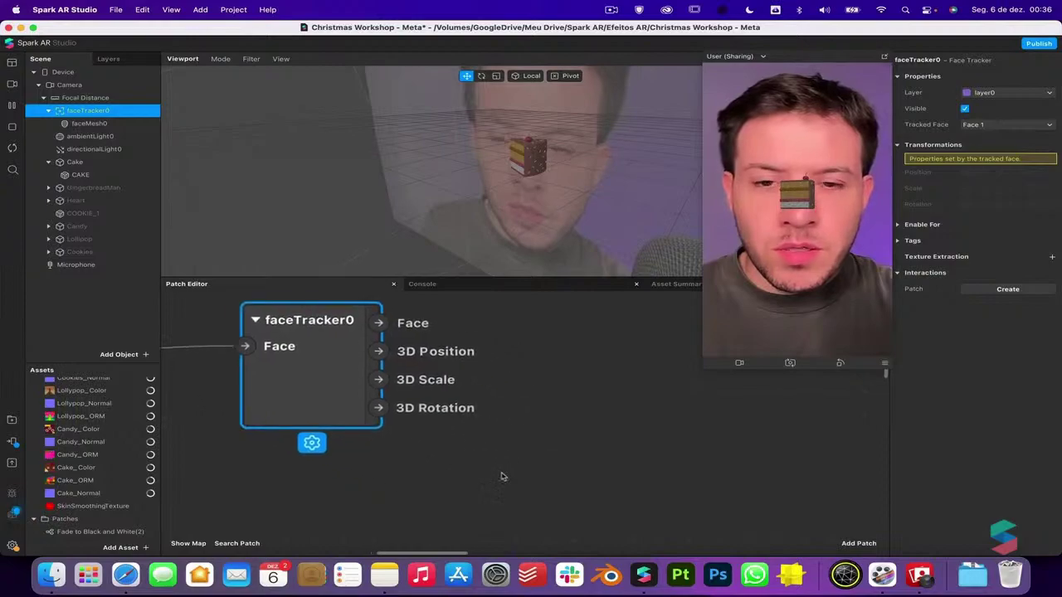
scroll(503, 476, "up", 3)
Browse the patch categories that can connect to faceTracker0's Face output, including Math, Utility, Face Landmarks and Animation, without adding a patch
left_click_drag(348, 378, 464, 349)
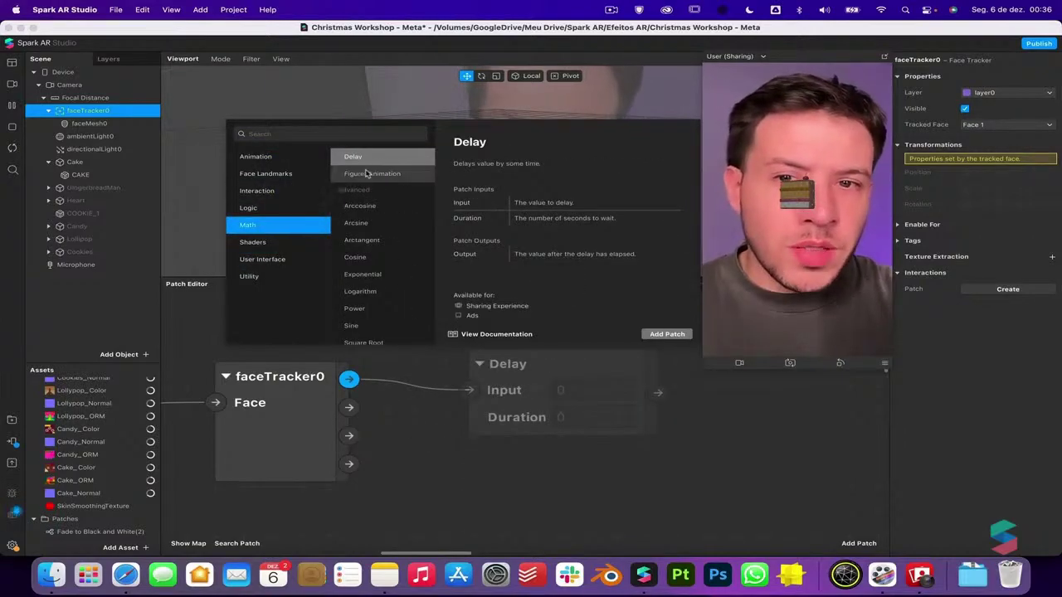
left_click(386, 225)
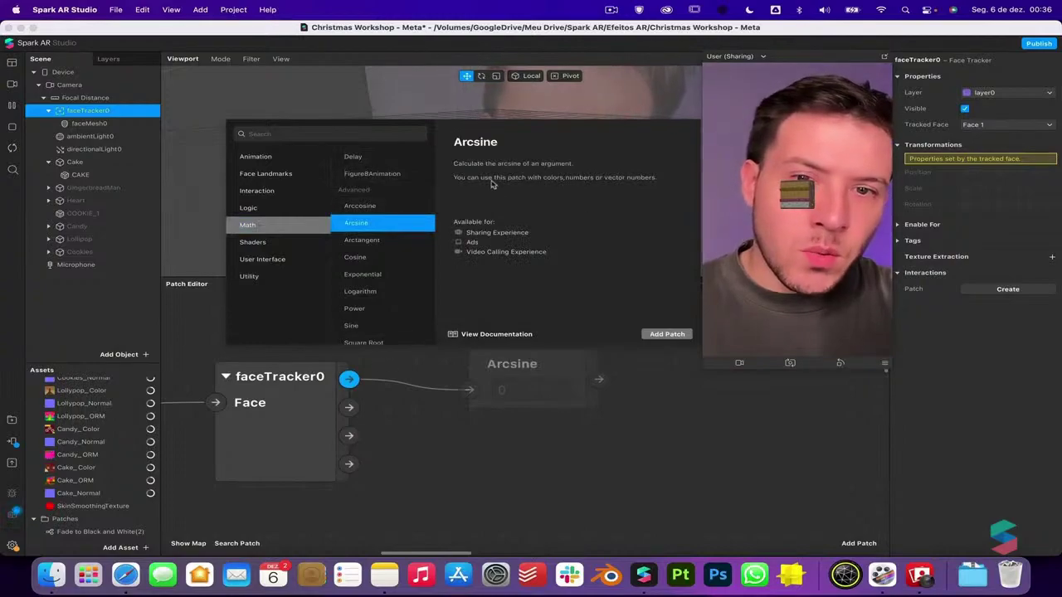
left_click(288, 243)
left_click(289, 260)
left_click(280, 275)
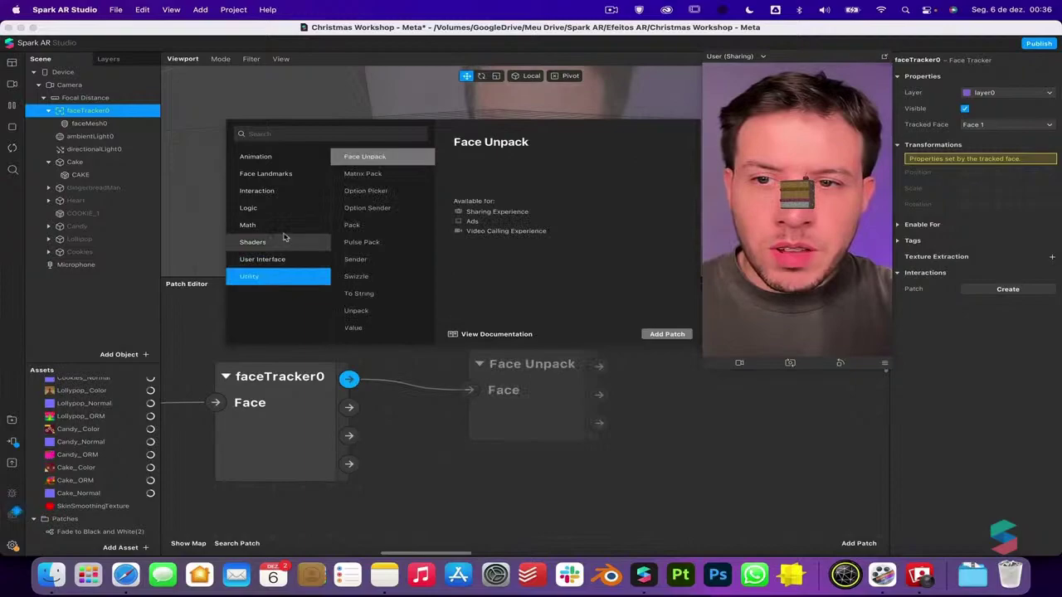
left_click(285, 175)
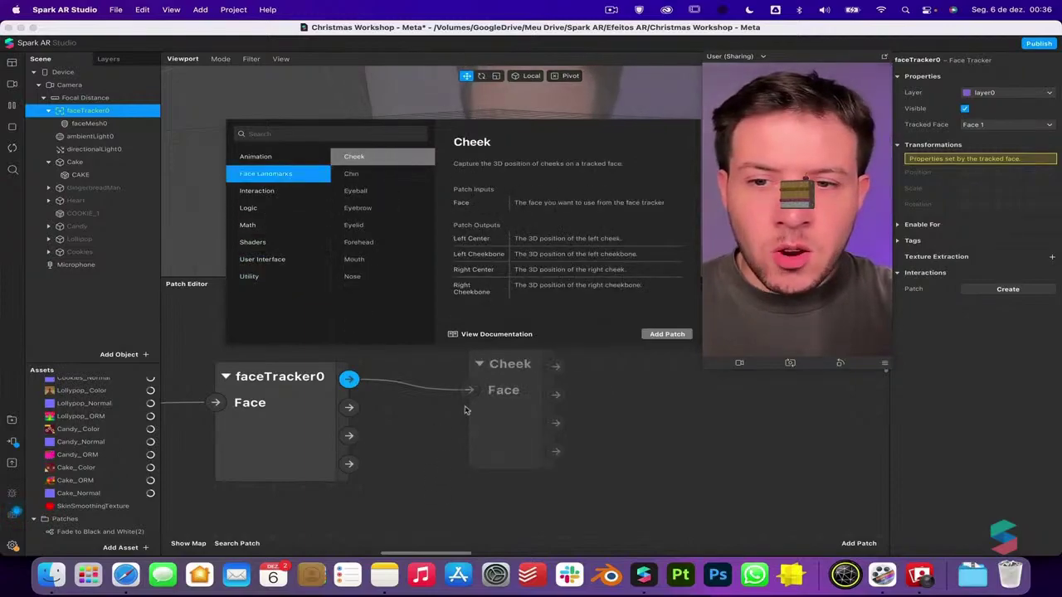
left_click(297, 154)
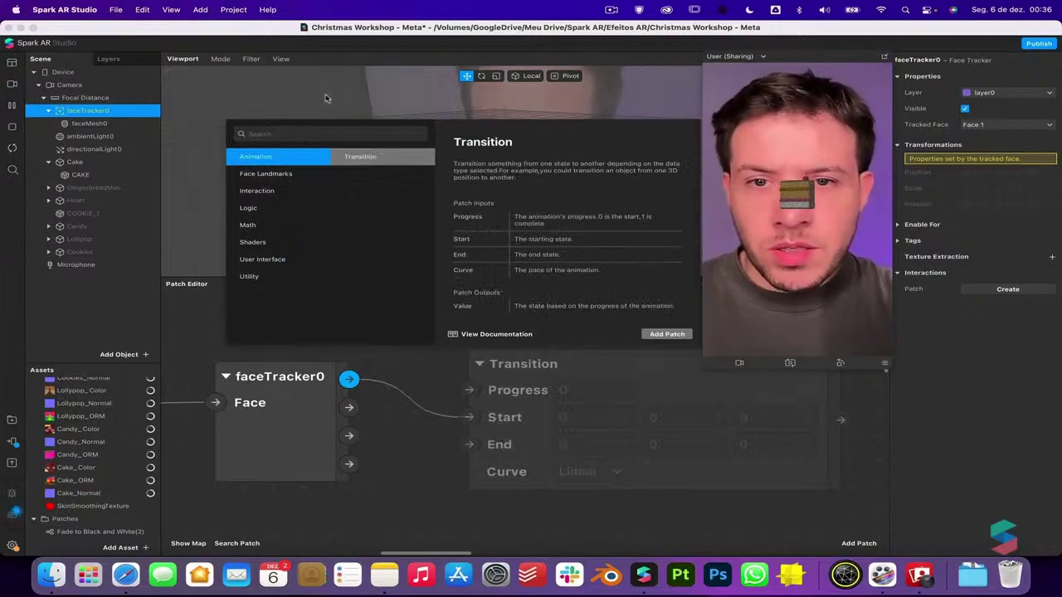
left_click(262, 214)
left_click(269, 241)
left_click(383, 431)
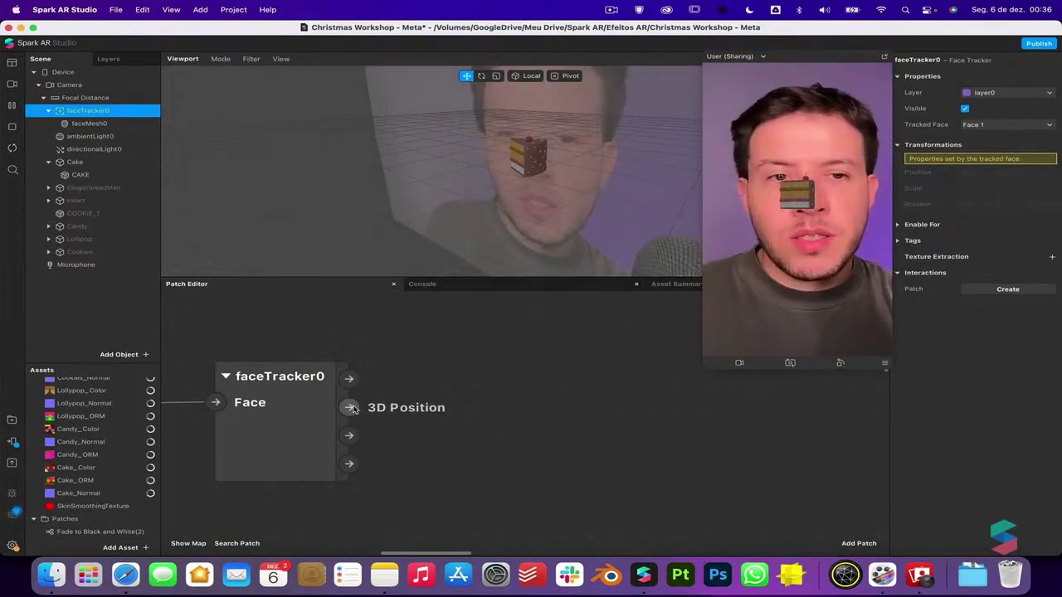
Add an Unpack patch connected to the 3D Position output of faceTracker0
left_click_drag(350, 408, 373, 403)
left_click_drag(448, 382, 452, 380)
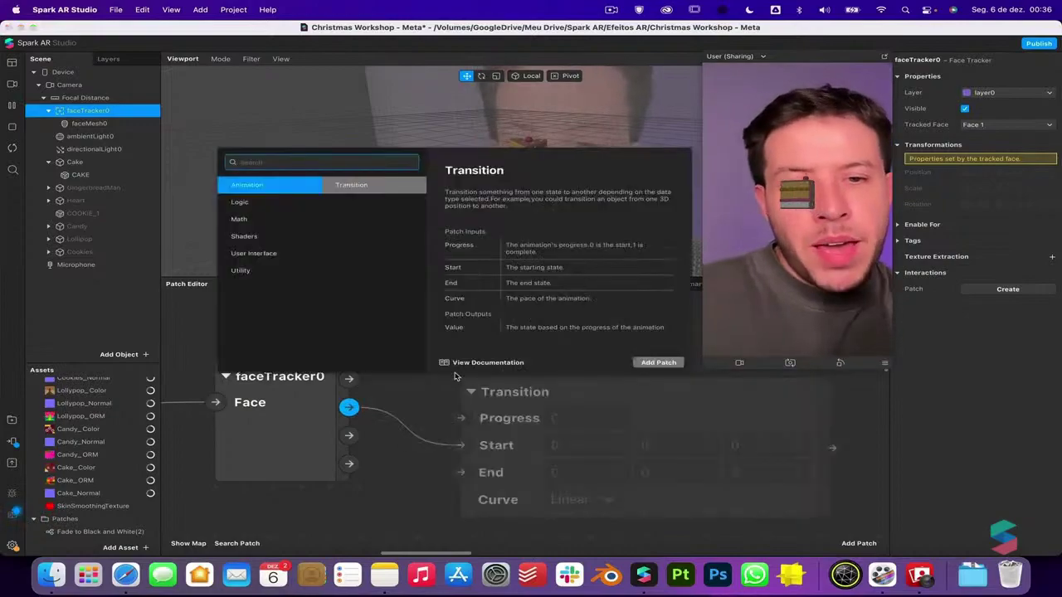
type("unp")
key("Return")
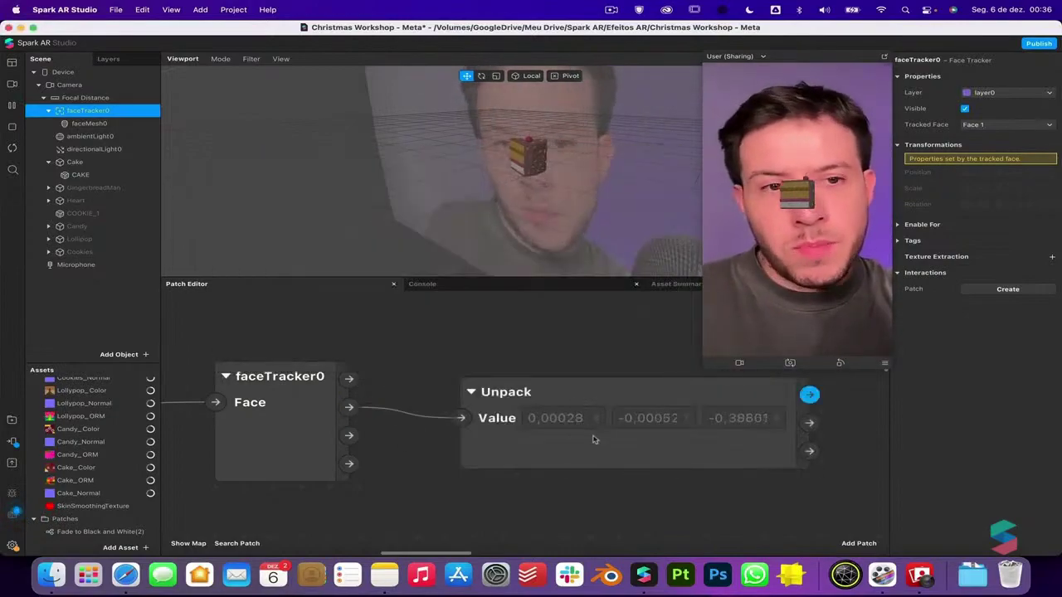
Examine the X, Y and Z values that faceTracker0's 3D Position output feeds into the Unpack patch
scroll(592, 439, "right", 5)
scroll(592, 439, "down", 1)
scroll(593, 439, "right", 2)
scroll(593, 440, "up", 1)
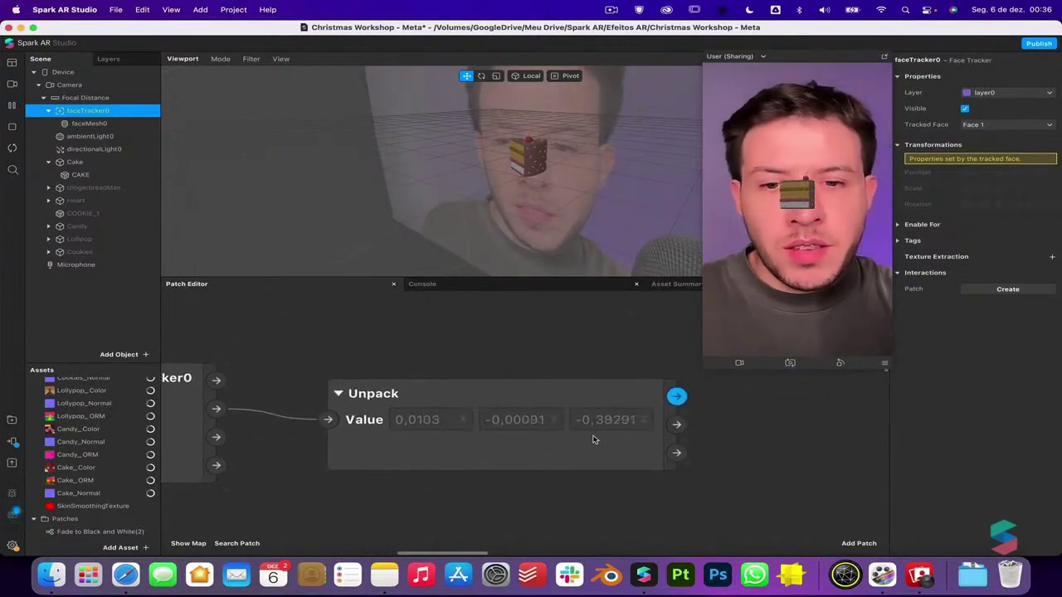
scroll(593, 439, "left", 2)
scroll(593, 439, "up", 1)
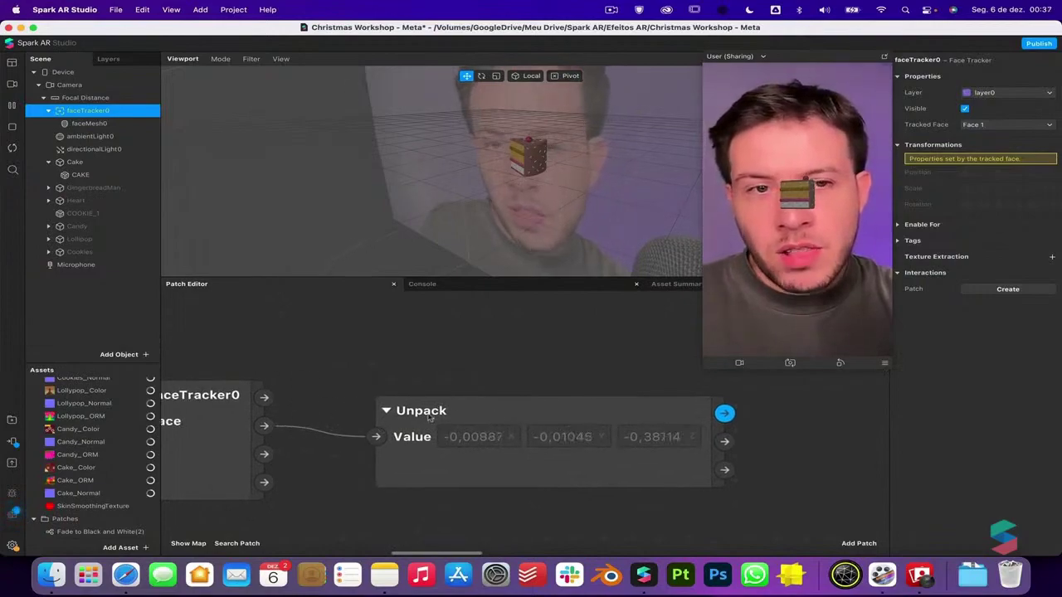
scroll(635, 514, "right", 2)
scroll(635, 514, "up", 3)
scroll(636, 514, "left", 1)
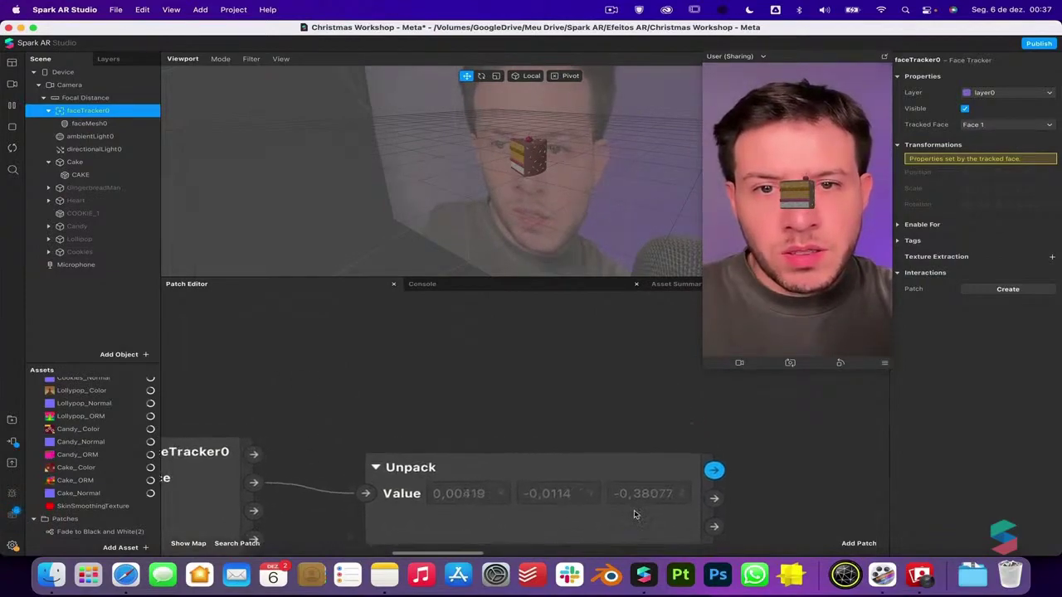
scroll(635, 515, "right", 2)
scroll(635, 514, "down", 2)
scroll(619, 492, "left", 2)
scroll(619, 493, "down", 1)
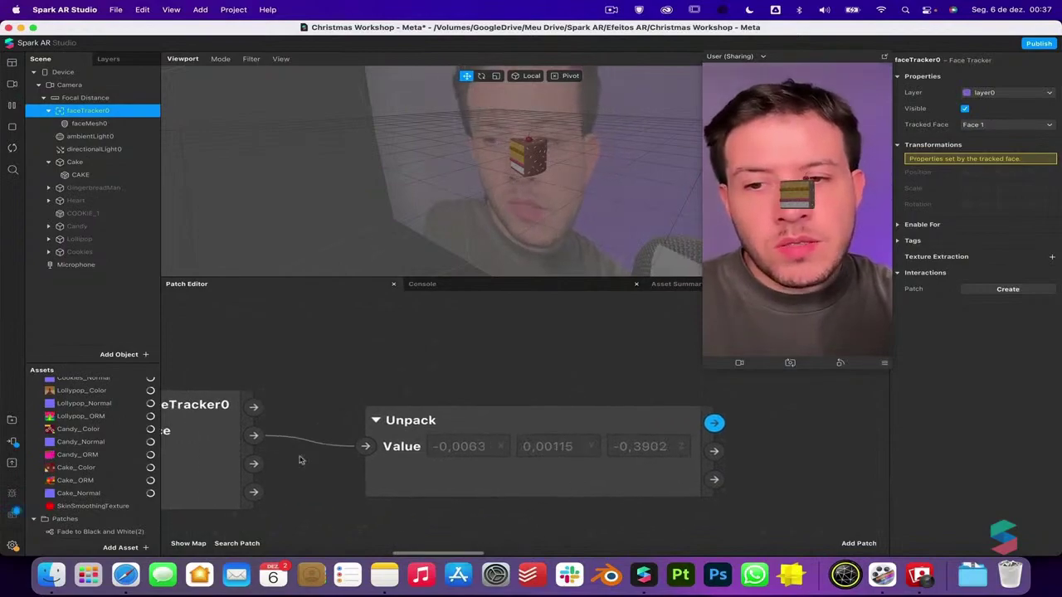
mouse_move(254, 437)
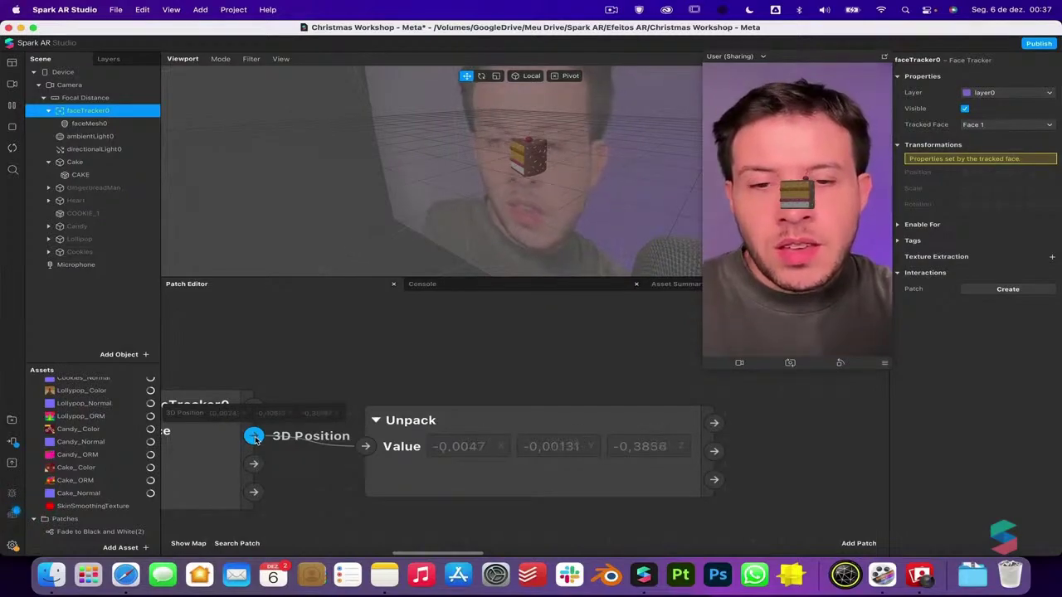
Add a Divide patch to the Unpack patch's Z output and set its second value to 2
scroll(349, 496, "right", 4)
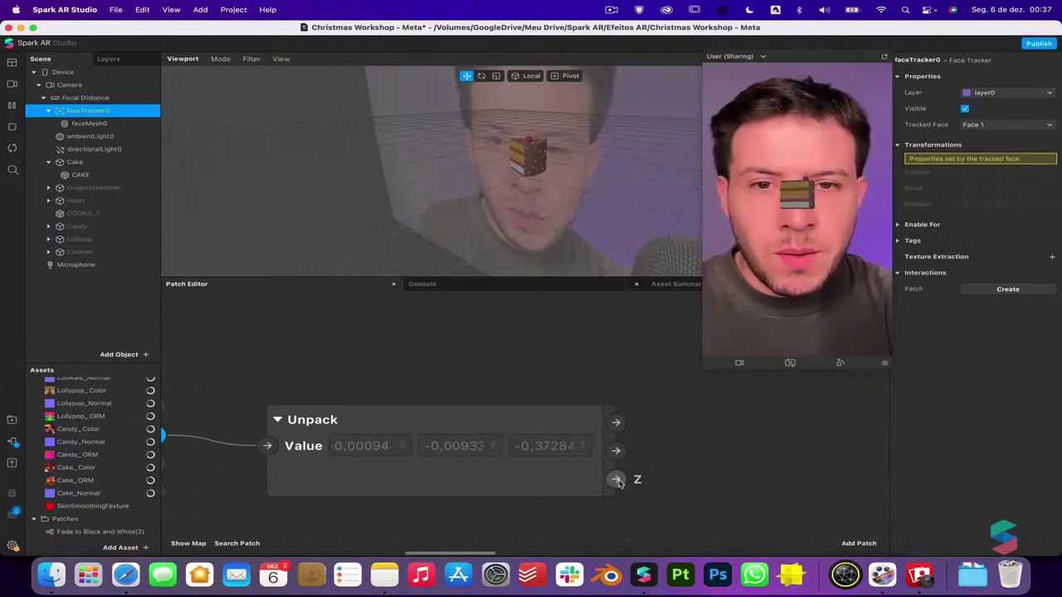
left_click_drag(615, 479, 689, 462)
type("divid")
key("Return")
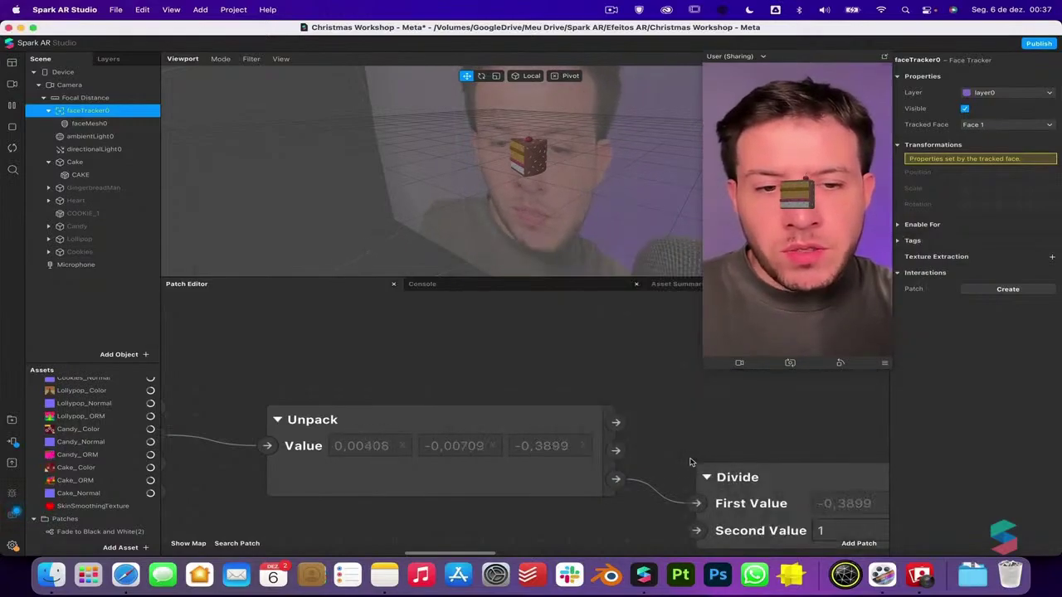
left_click(834, 531)
type("2")
key("Return")
left_click_drag(860, 521, 851, 524)
scroll(723, 413, "right", 3)
scroll(723, 413, "left", 2)
scroll(723, 413, "right", 3)
scroll(723, 412, "down", 1)
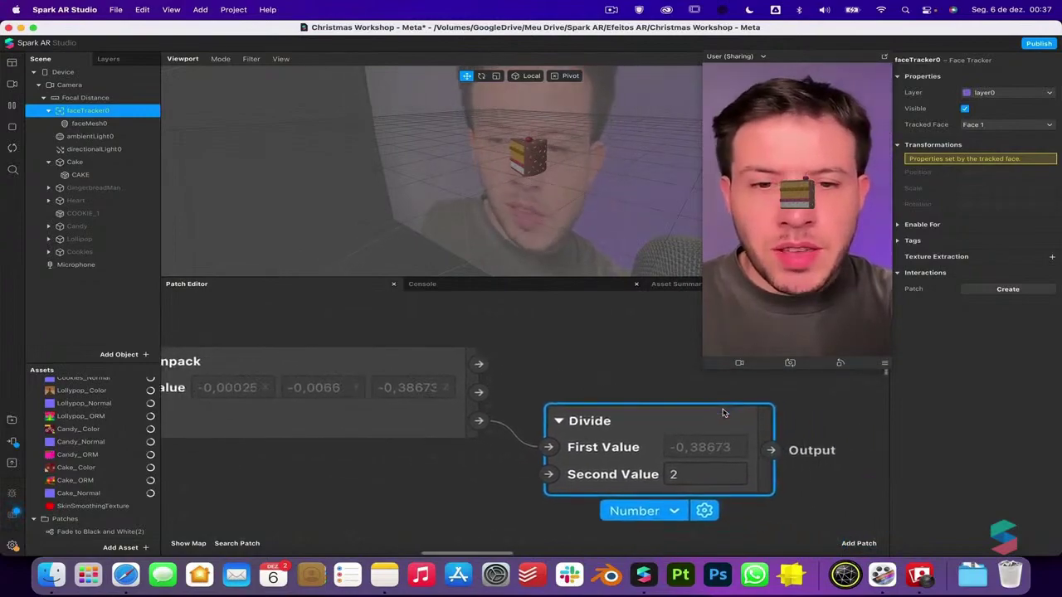
Add an Exponential Smoothing patch connected to the Divide patch's output
scroll(723, 412, "right", 5)
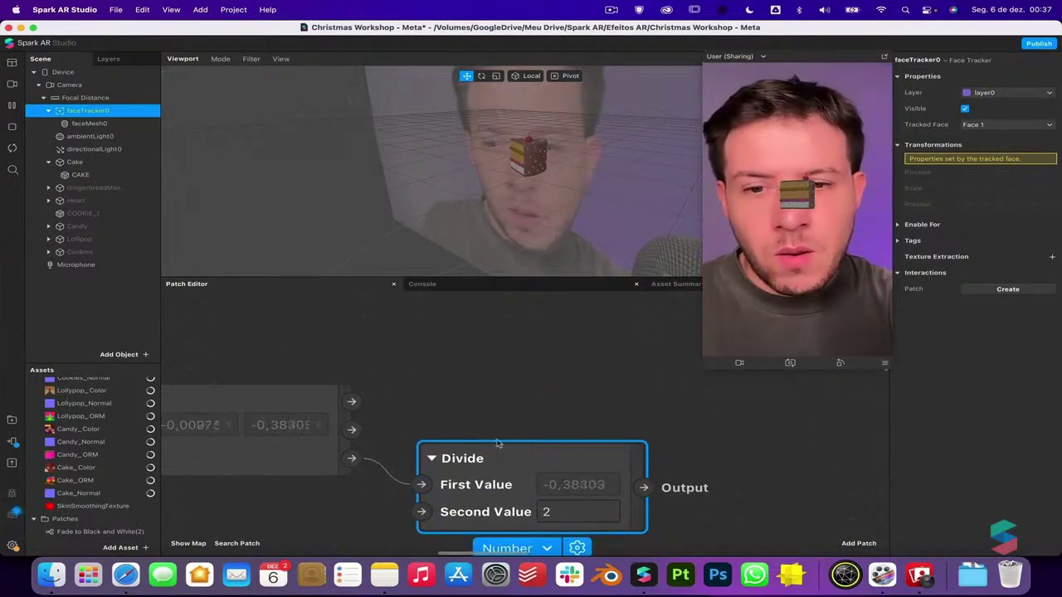
scroll(498, 444, "right", 3)
left_click_drag(559, 467, 641, 469)
type("smo")
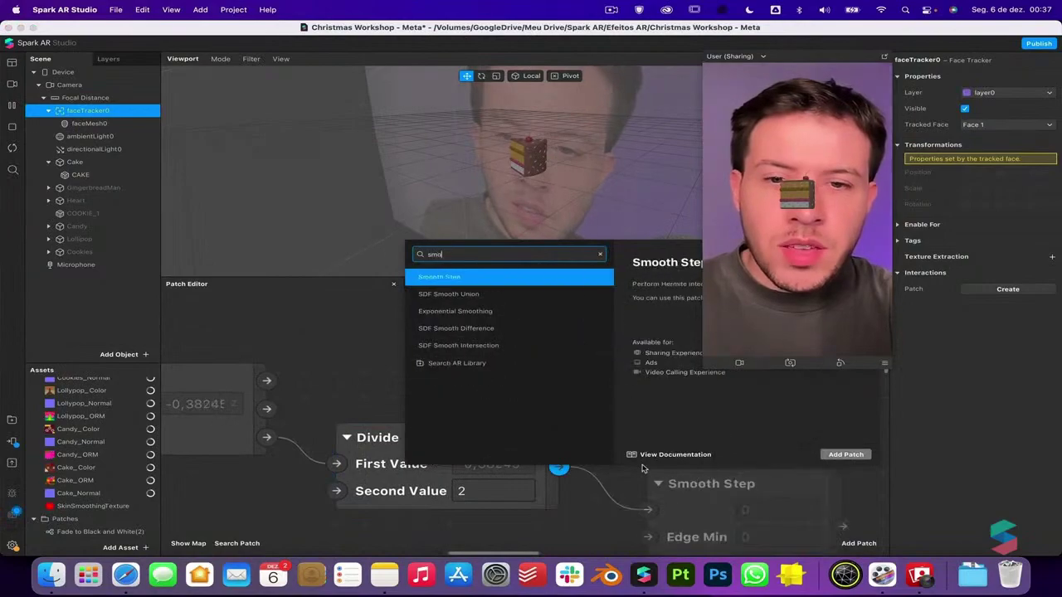
type("oth")
key("Down")
key("Down")
key("Return")
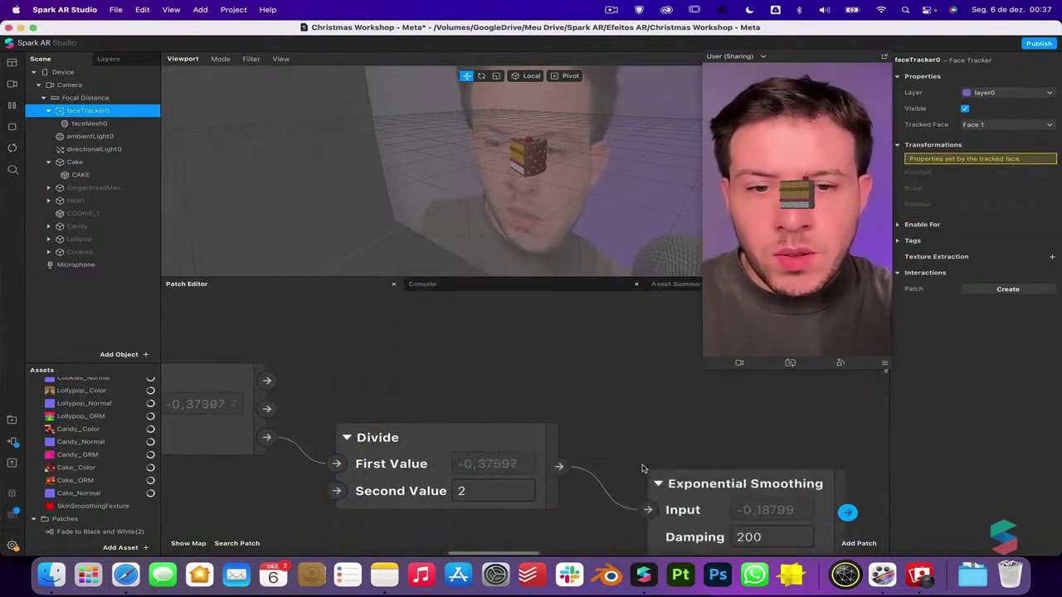
scroll(641, 468, "right", 3)
scroll(641, 469, "down", 1)
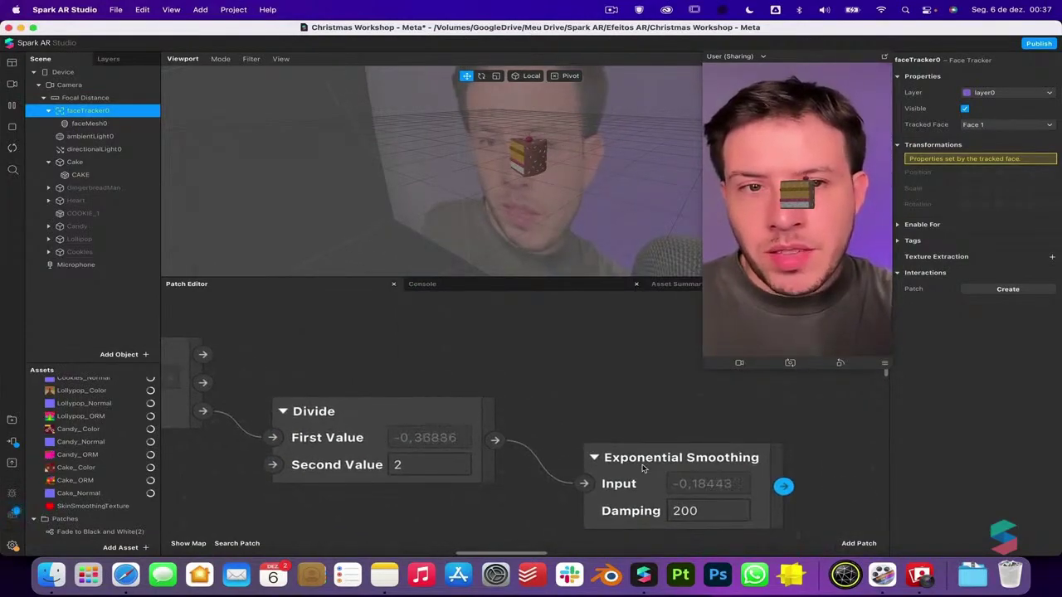
Create a 3D Position patch for the Cake object and place it after the Exponential Smoothing patch
scroll(641, 468, "right", 3)
scroll(641, 469, "down", 2)
scroll(641, 468, "up", 1)
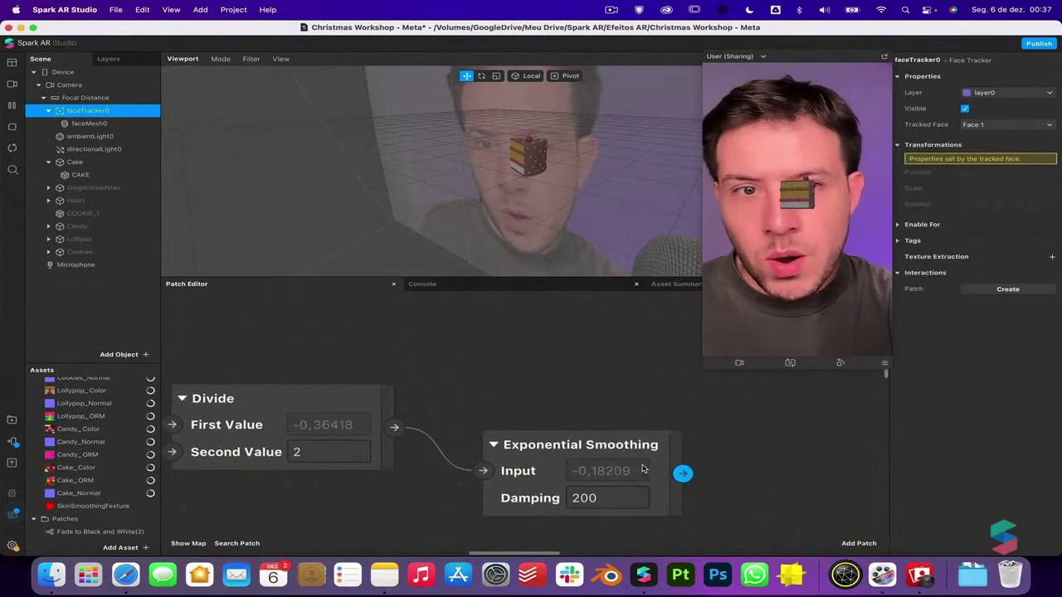
left_click(89, 162)
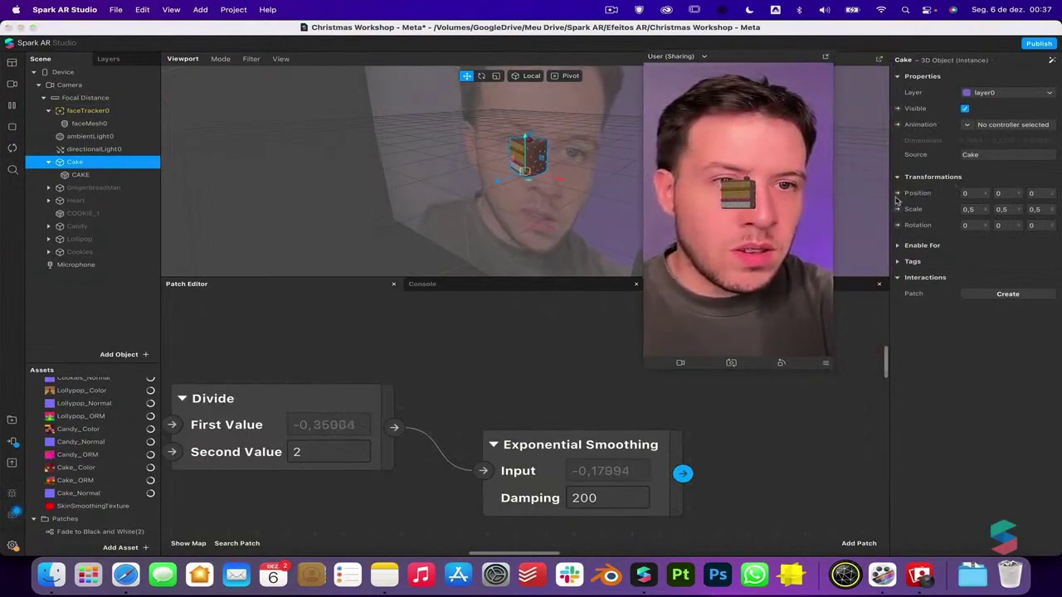
left_click(896, 192)
left_click_drag(584, 470, 791, 427)
scroll(792, 419, "right", 5)
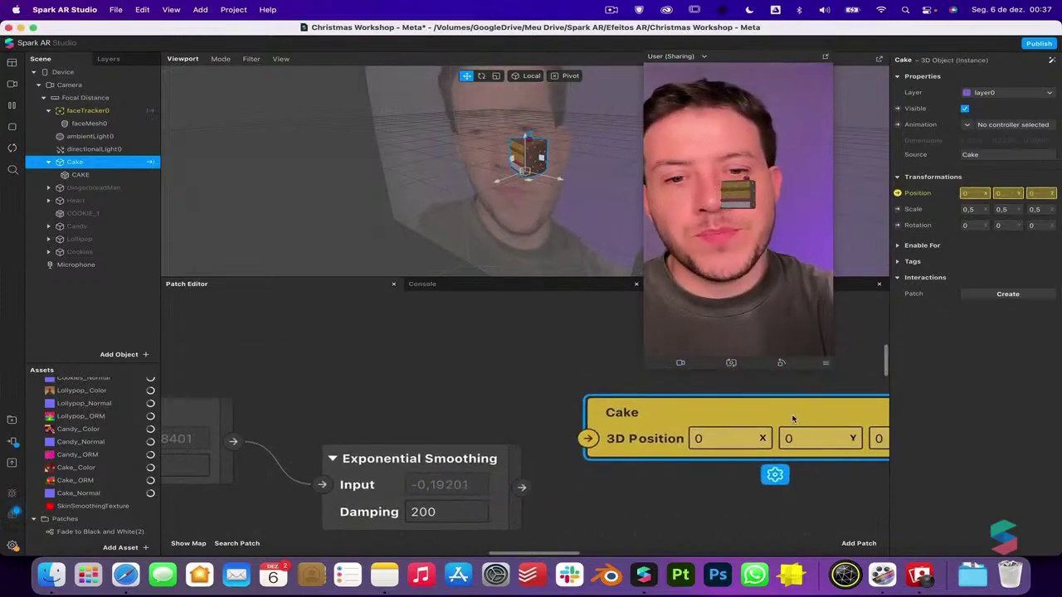
Try to connect the Exponential Smoothing output directly to the Cake patch's 3D Position input
left_click_drag(522, 487, 589, 441)
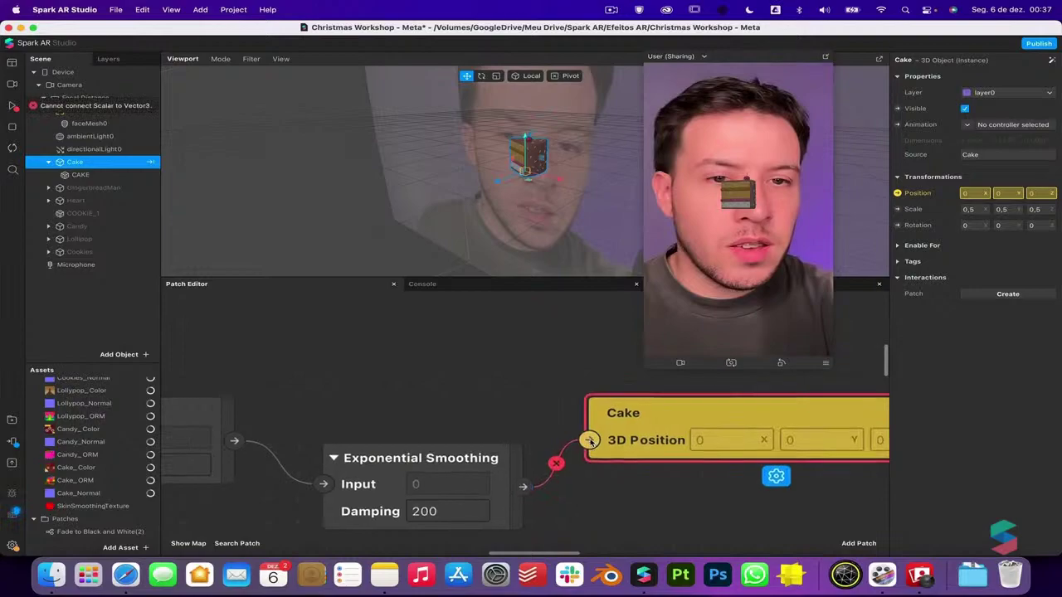
scroll(590, 442, "left", 5)
scroll(590, 443, "down", 5)
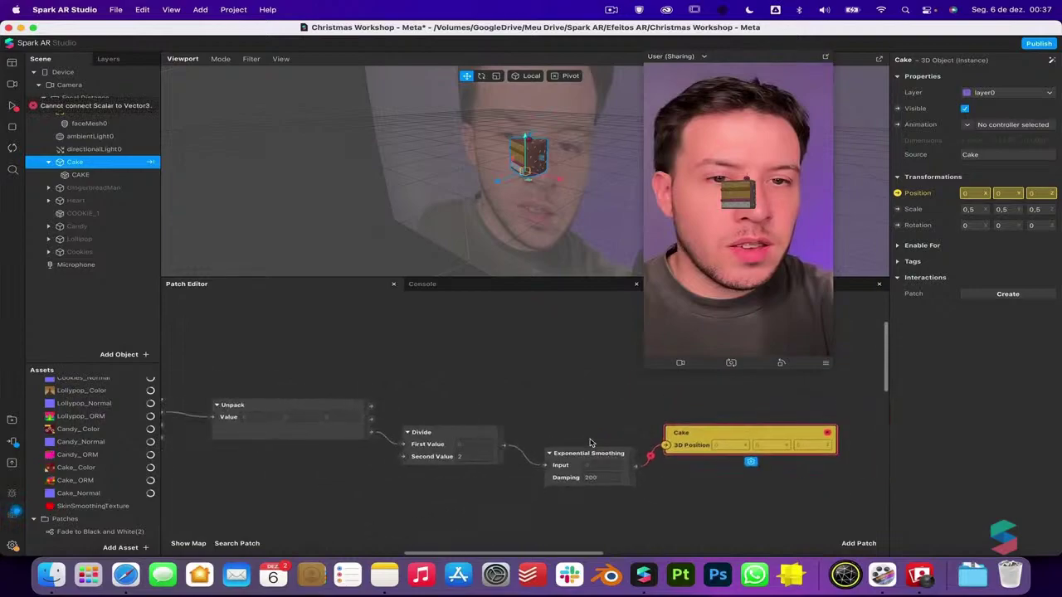
Add an Exponential Smoothing patch connected to the Unpack patch's X output
scroll(591, 443, "up", 2)
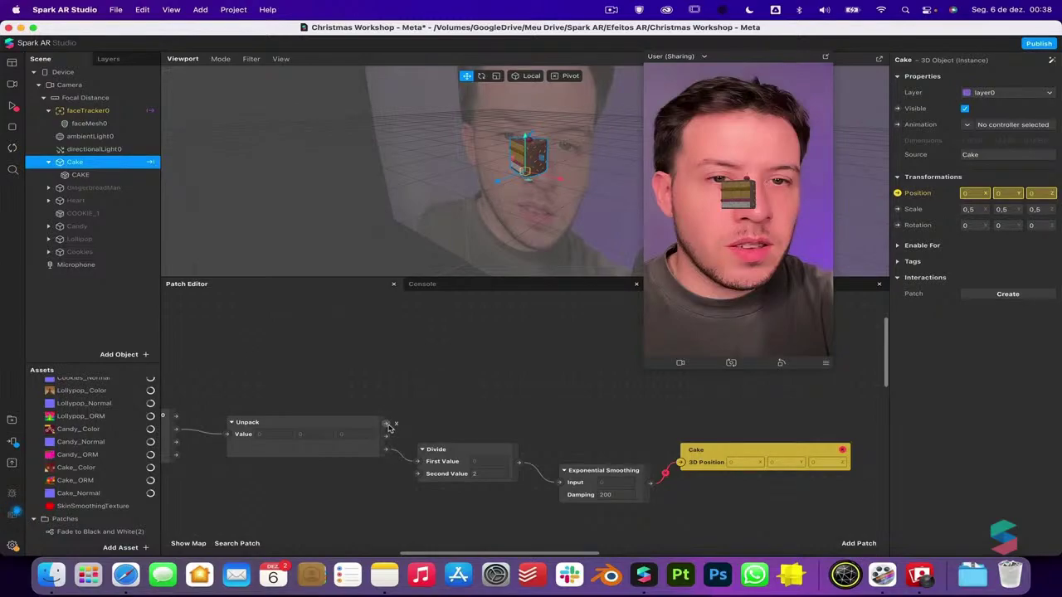
left_click_drag(387, 425, 452, 386)
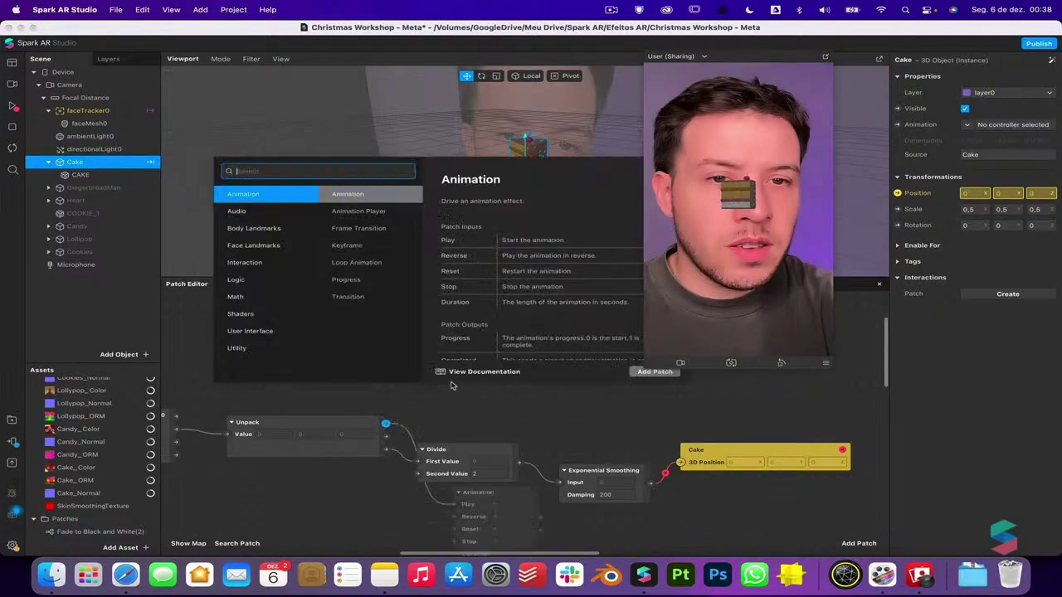
type("smoo")
key("Down")
key("Down")
key("Down")
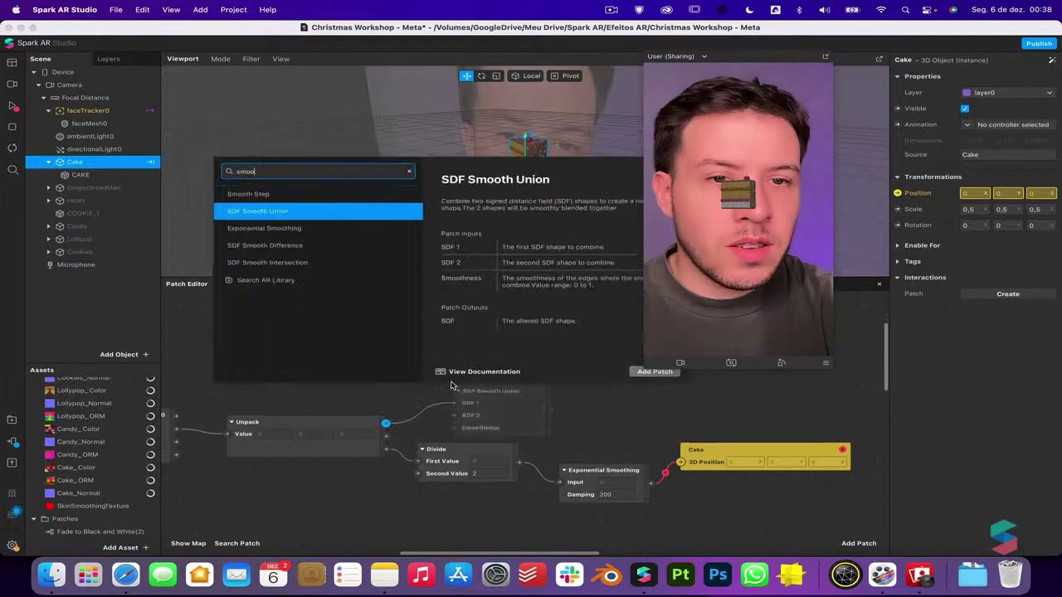
key("Up")
key("Return")
Add an Exponential Smoothing patch connected to the Unpack patch's Y output
left_click_drag(387, 436, 539, 425)
type("smoo")
key("Down")
key("Down")
key("Return")
left_click_drag(564, 532, 561, 538)
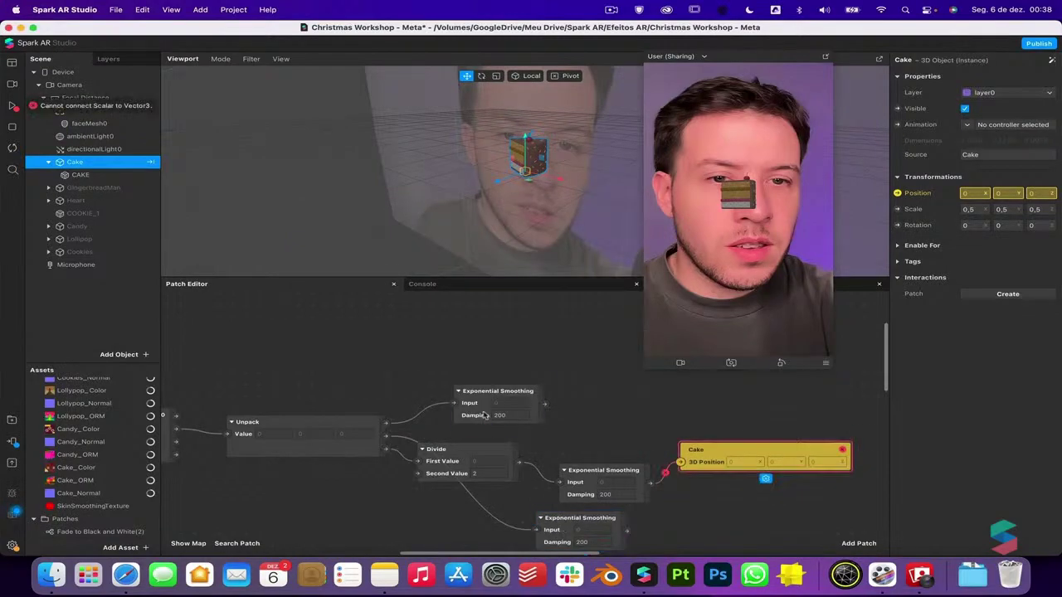
Arrange the X and Y Exponential Smoothing patches one above the other, above the Divide patch
left_click_drag(486, 410, 489, 297)
left_click_drag(549, 526, 469, 379)
scroll(470, 369, "right", 2)
scroll(471, 369, "up", 1)
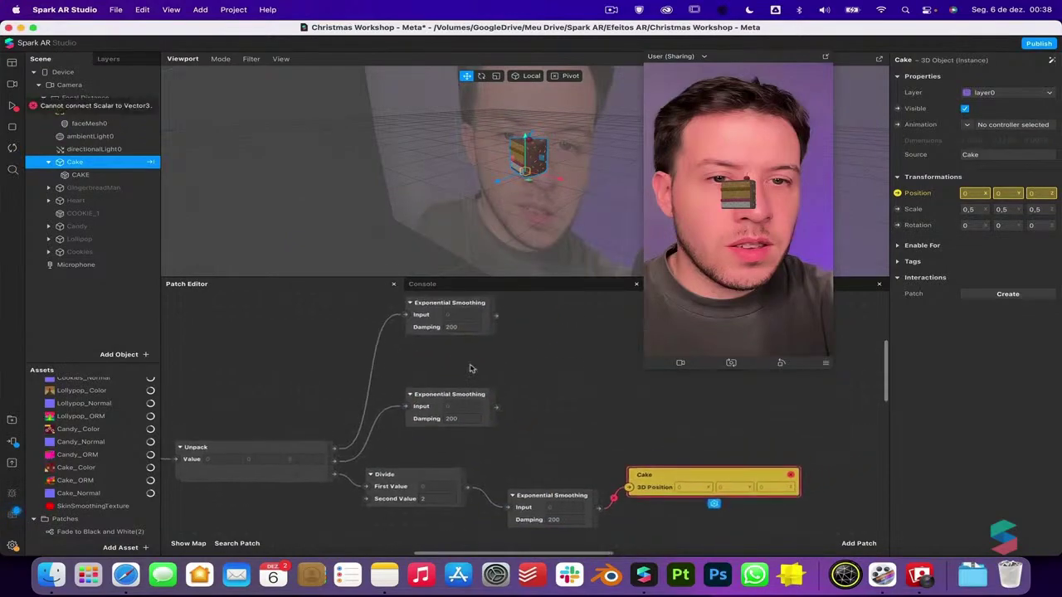
left_click_drag(427, 331, 427, 365)
left_click_drag(491, 390, 506, 390)
Add a Pack patch and connect the three Exponential Smoothing outputs to its X, Y and Z inputs
double_click(538, 360)
type("pack")
key("Return")
left_click_drag(504, 406, 538, 390)
left_click_drag(595, 507, 597, 387)
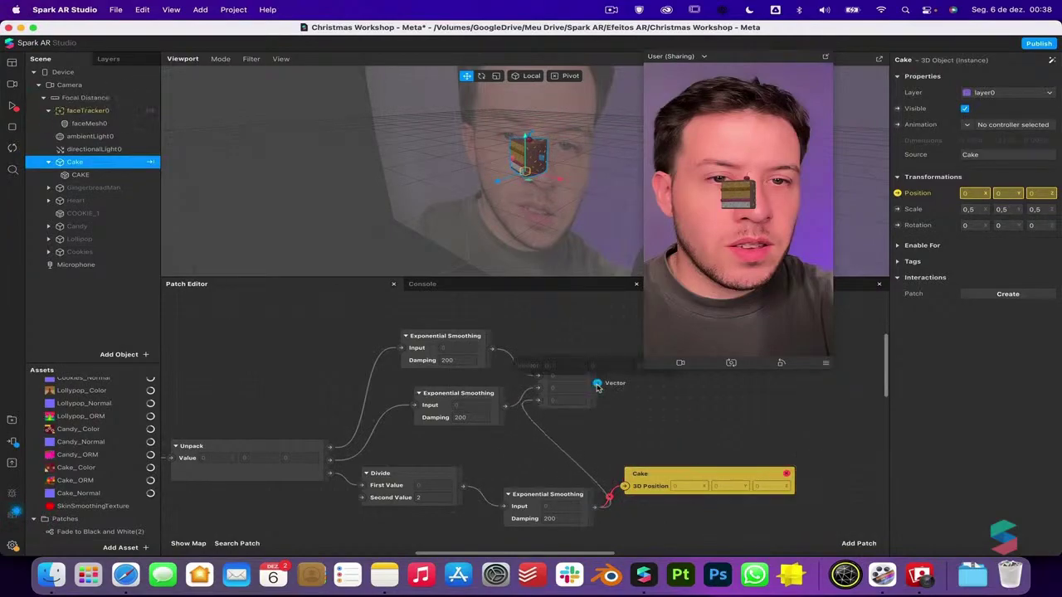
Connect the Pack patch's Vector output to the Cake patch's 3D Position input
scroll(597, 386, "up", 2)
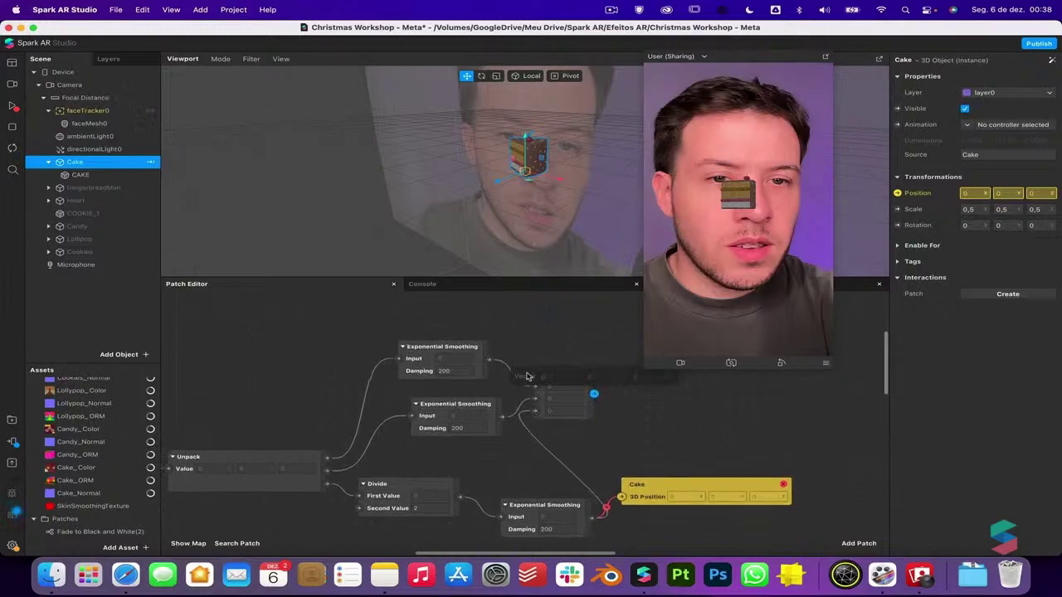
scroll(527, 376, "left", 5)
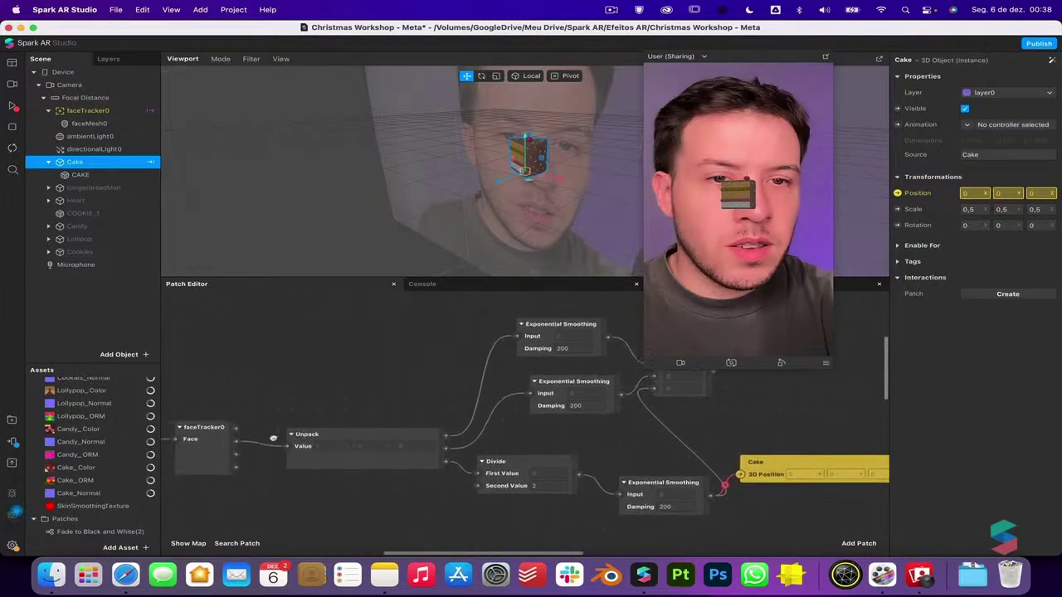
scroll(513, 491, "right", 10)
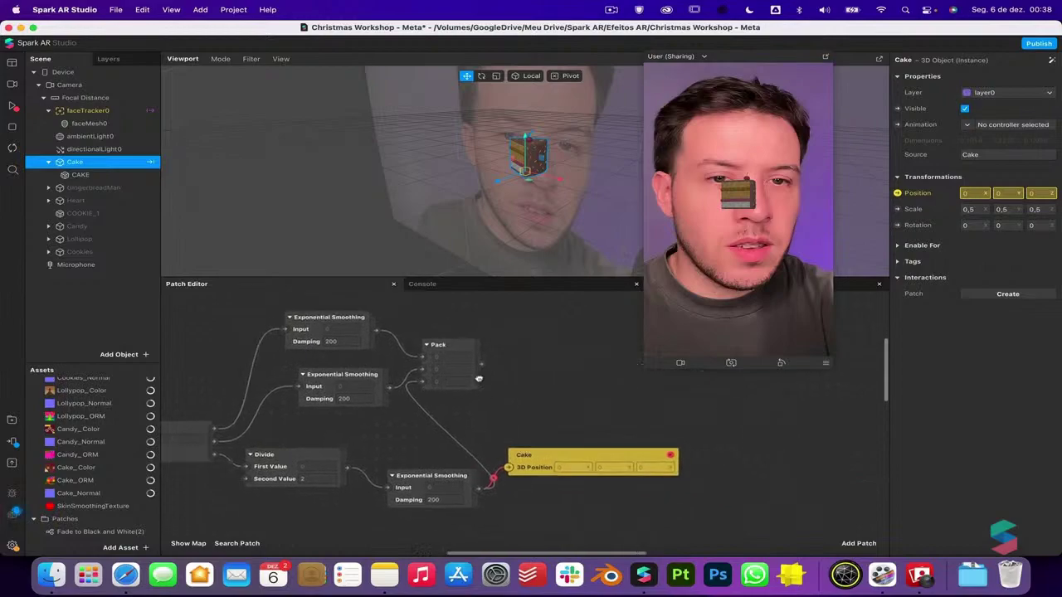
left_click(477, 363)
left_click(481, 366)
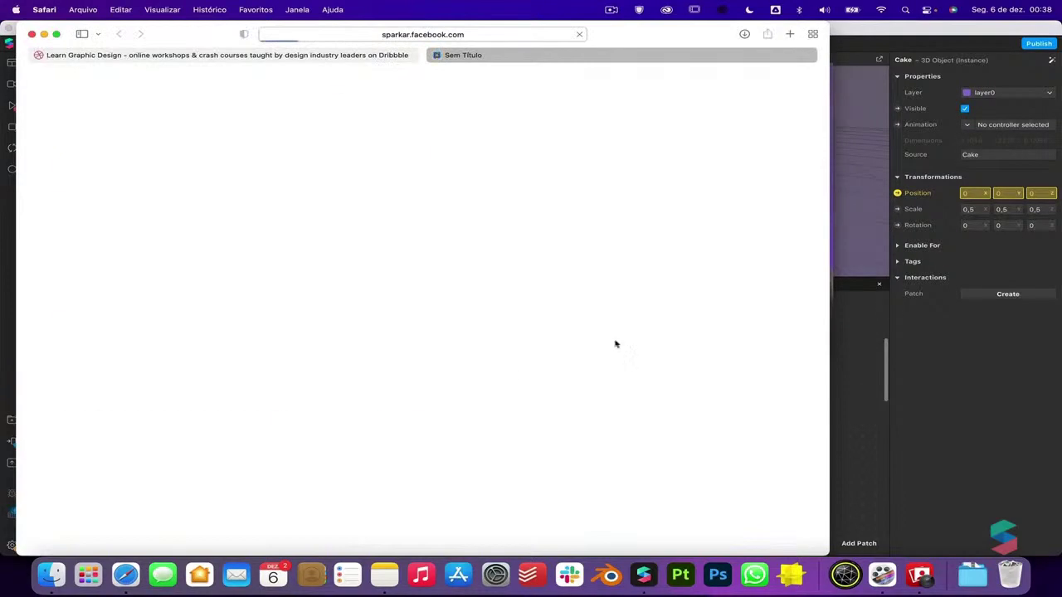
left_click(877, 345)
left_click_drag(474, 360, 620, 434)
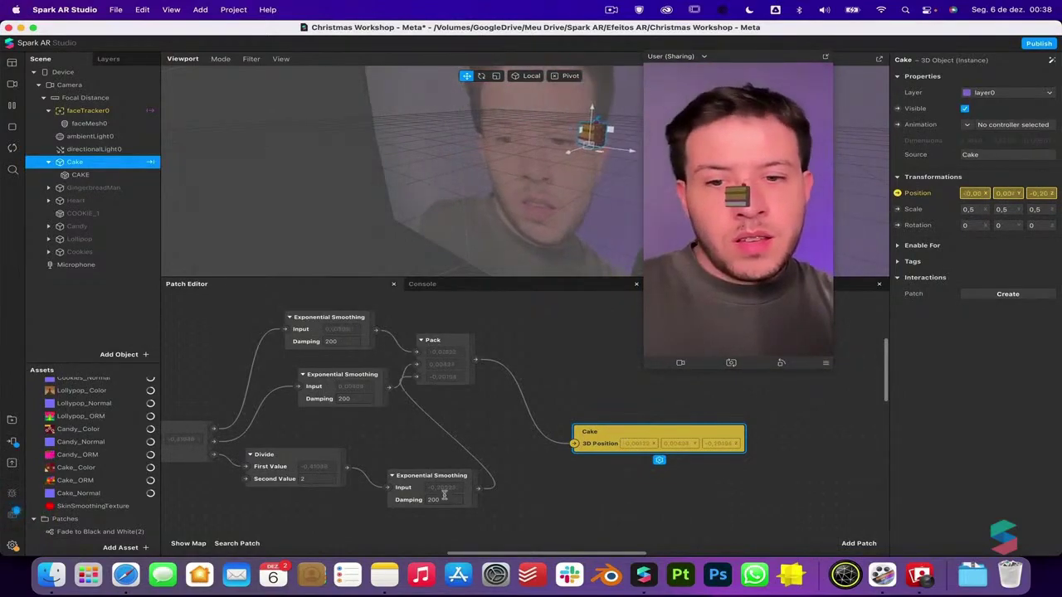
Try 0 as the Divide patch's second value, and set it to 1
key("Return")
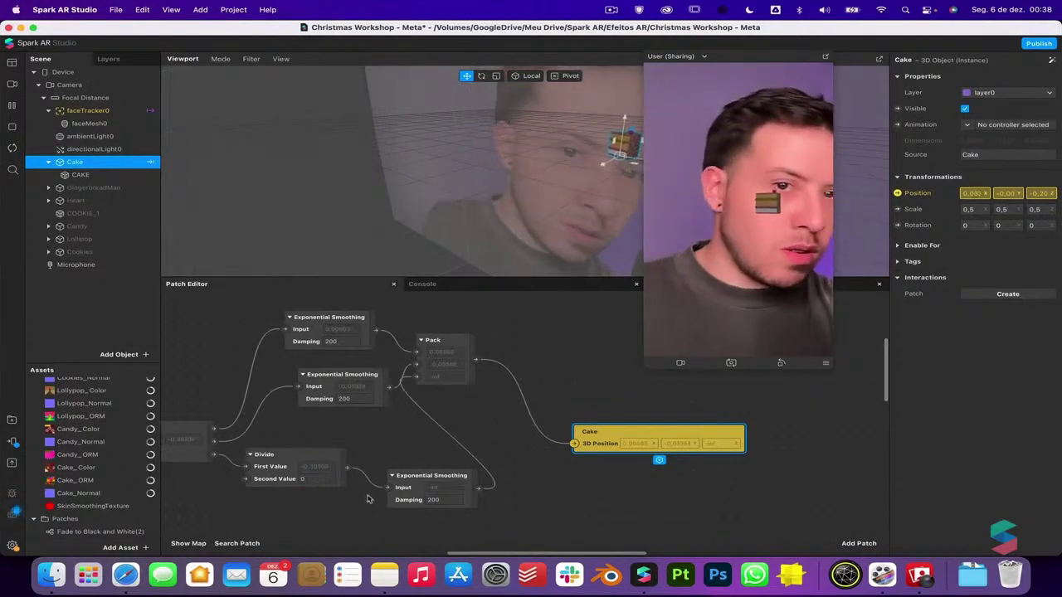
left_click(318, 477)
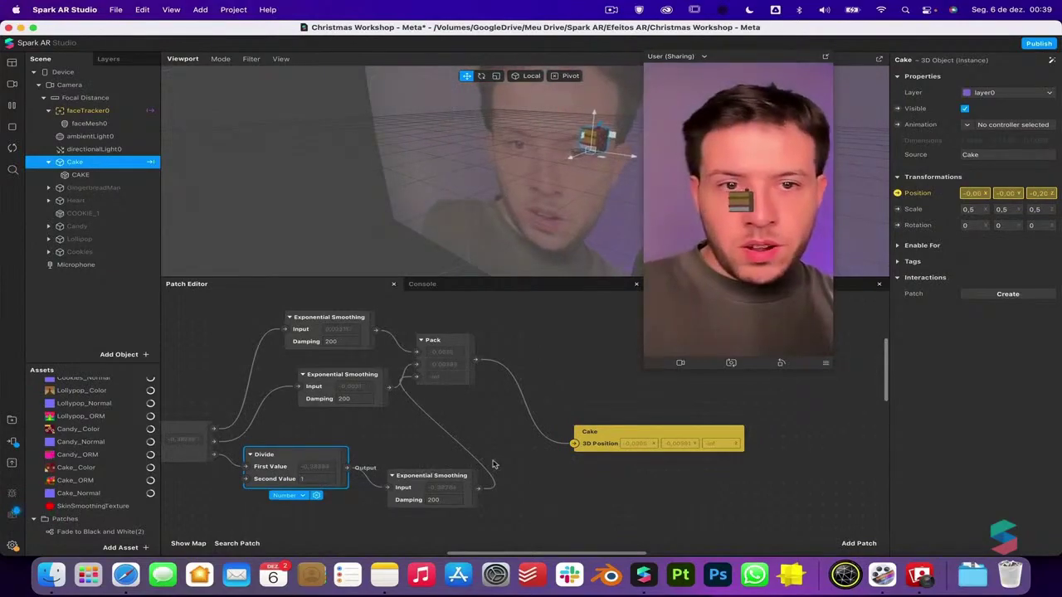
scroll(545, 463, "left", 3)
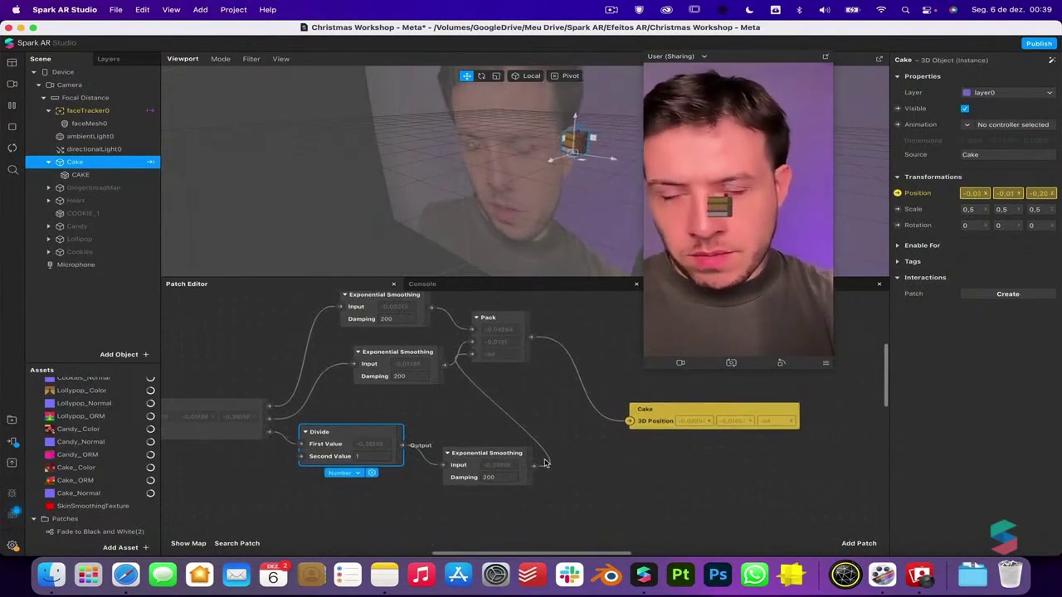
Add a null object under Focal Distance and place it directly above Cake in the scene hierarchy
left_click(118, 189)
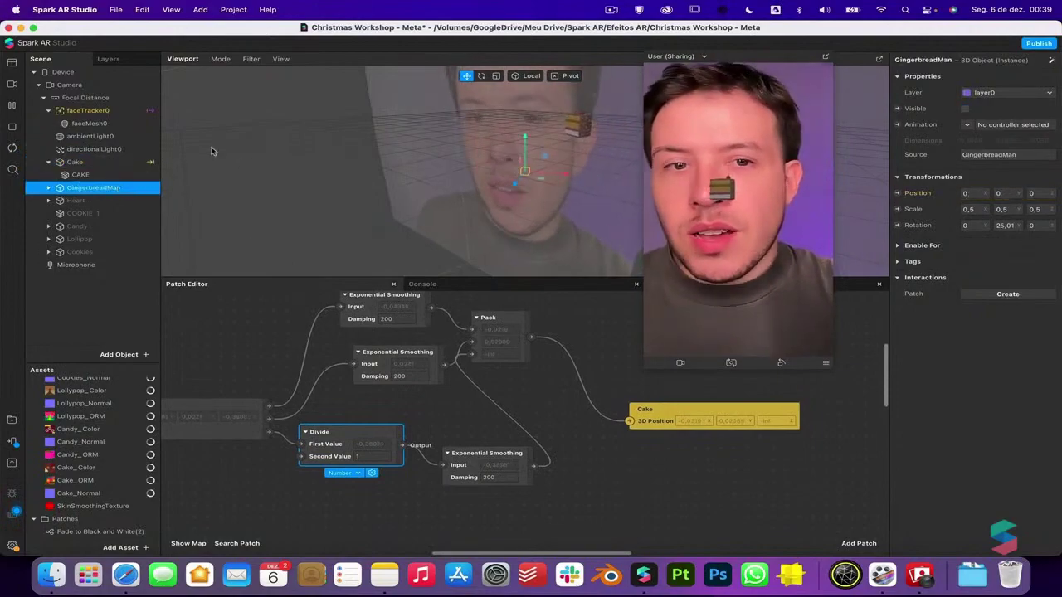
right_click(93, 98)
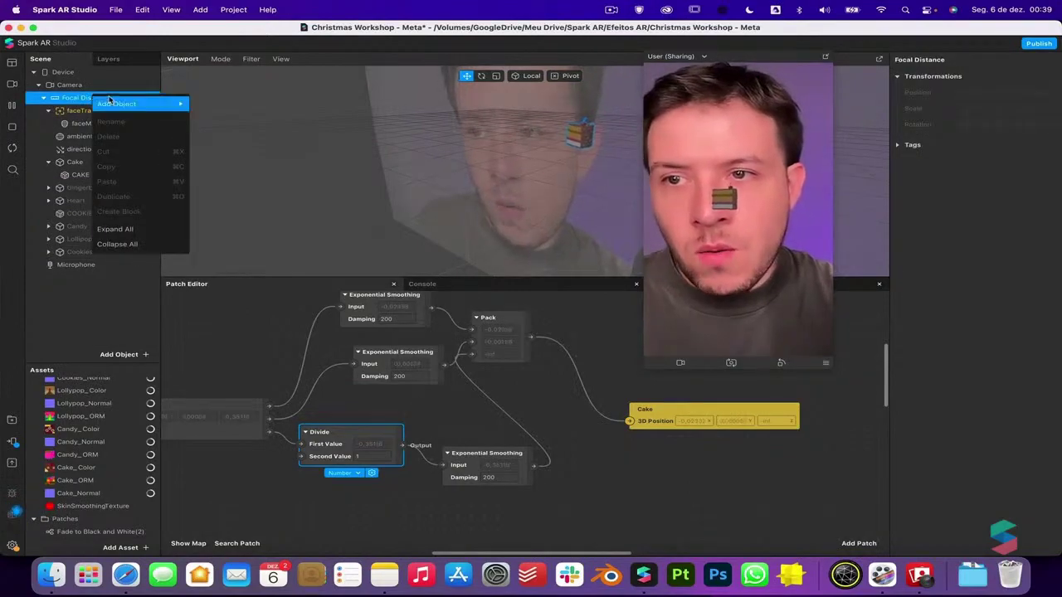
mouse_move(153, 104)
left_click(232, 182)
left_click_drag(83, 264, 91, 162)
Rename the null object to Cake_null and nest the Cake object inside it
double_click(91, 162)
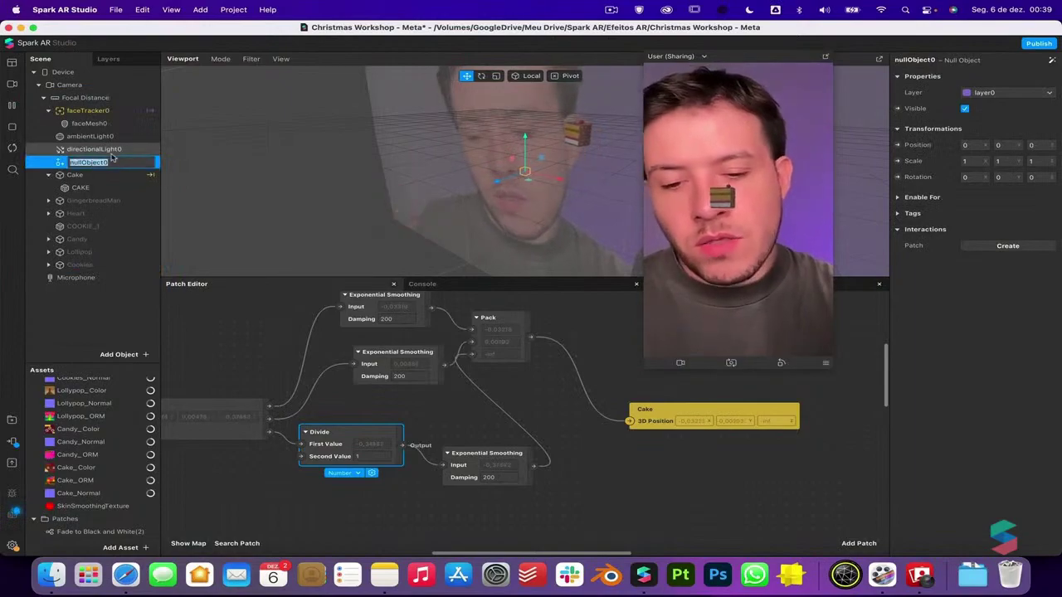
type("Cake")
key("Return")
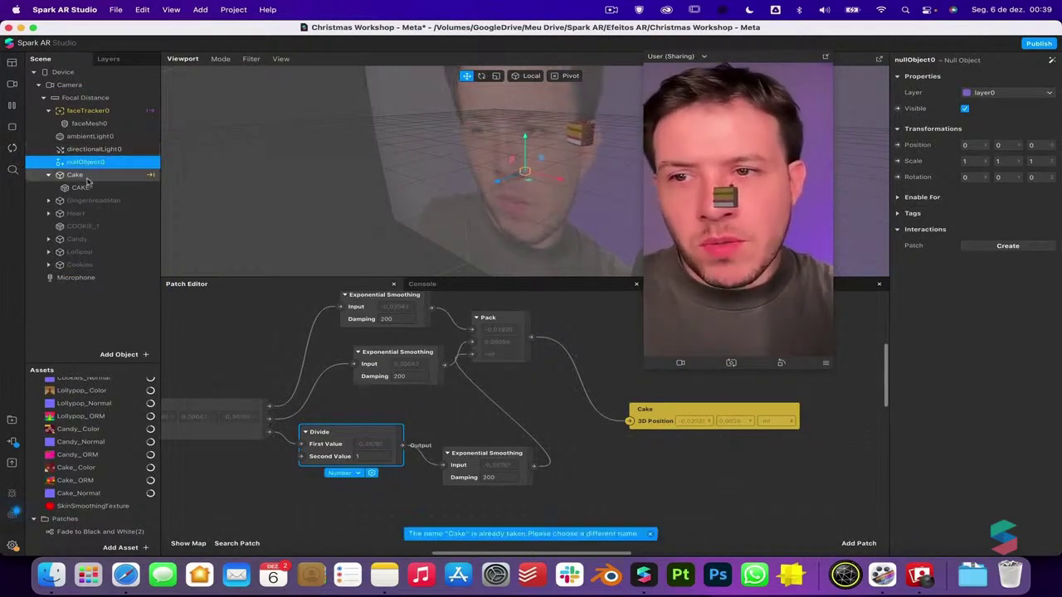
double_click(96, 163)
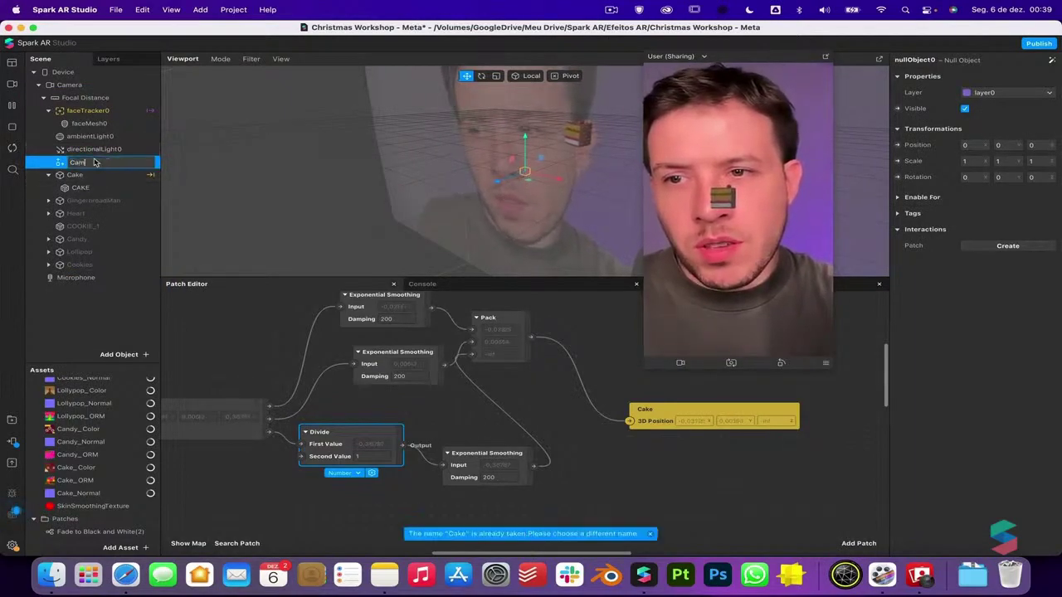
type("Cake_null")
key("Return")
left_click_drag(91, 173, 97, 161)
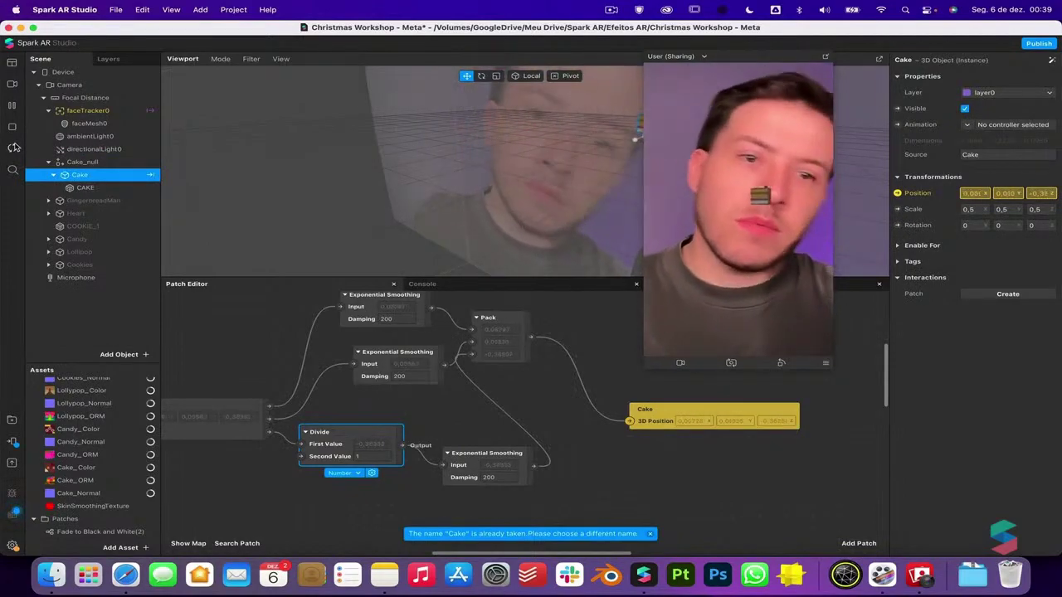
Try raising Cake_null vertically to a Y position of about 0,113
left_click(104, 163)
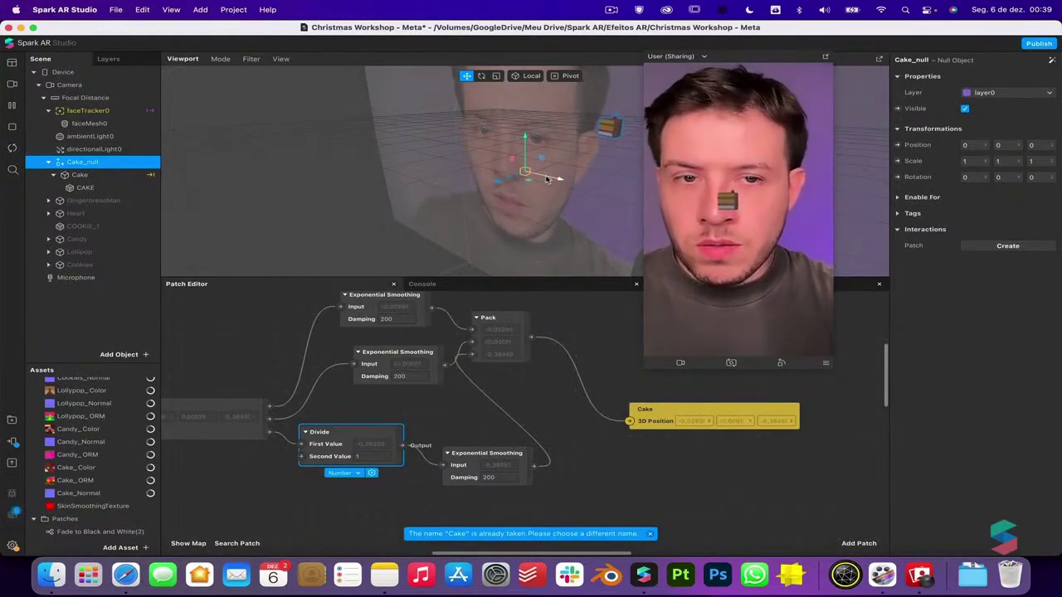
left_click_drag(524, 154, 532, 87)
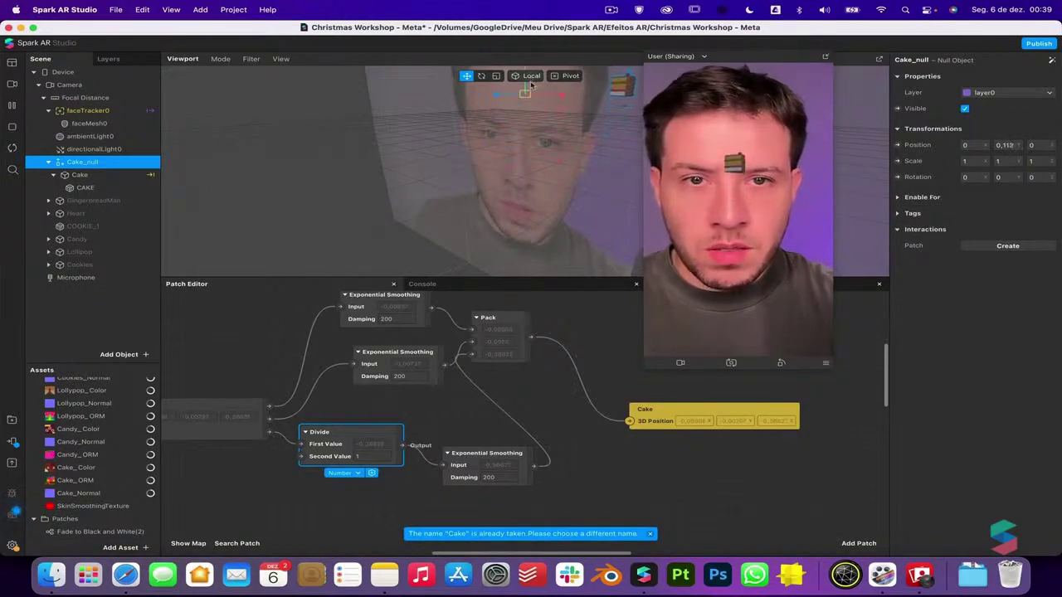
left_click_drag(594, 103, 483, 117, "alt")
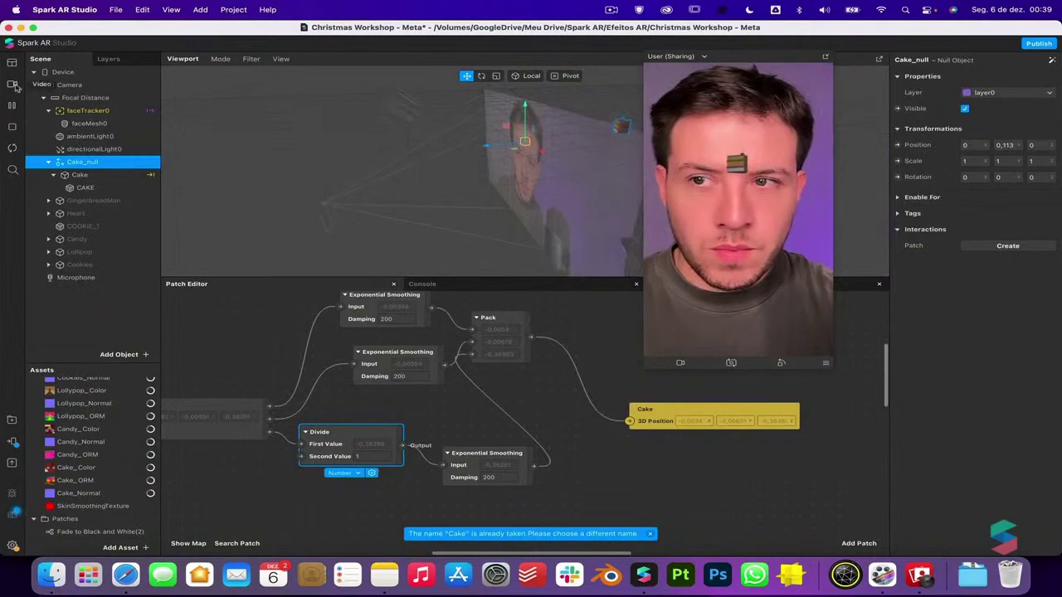
Switch the preview video to the blank grid simulation and restart the effect
left_click(13, 86)
left_click(143, 209)
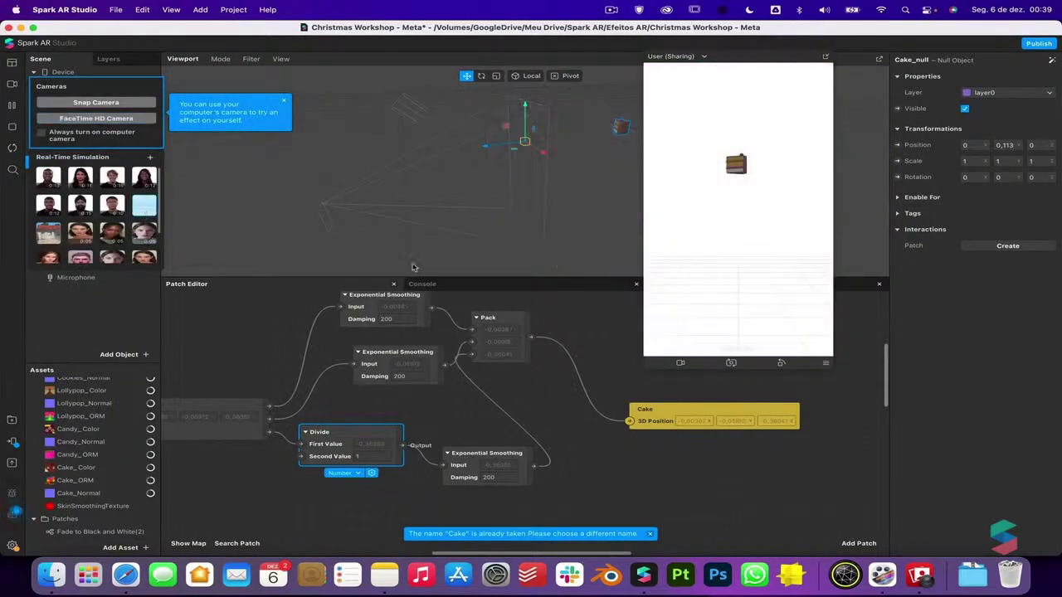
left_click(13, 149)
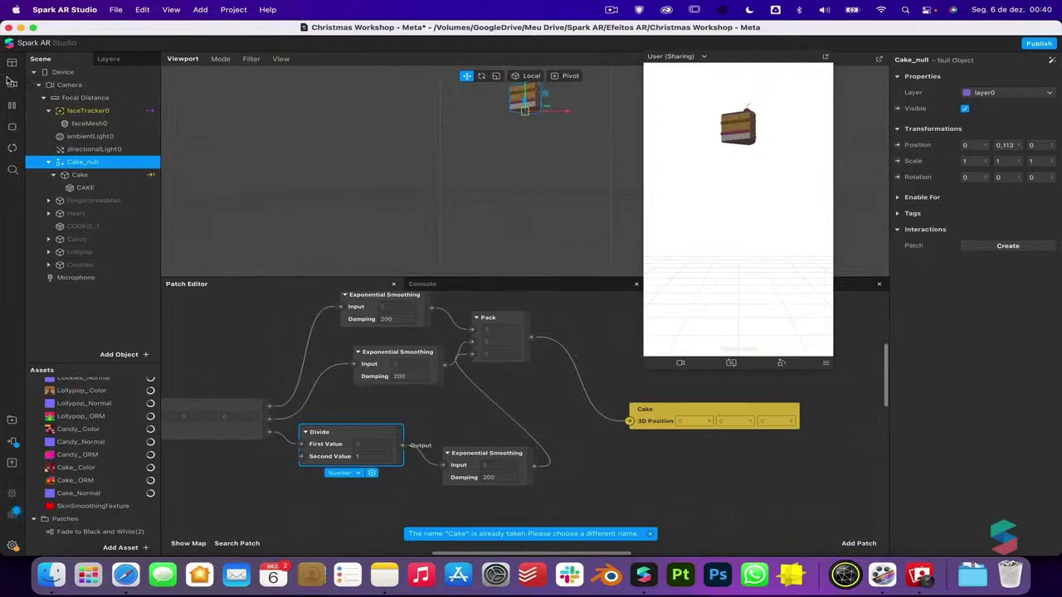
Switch the preview video source to the FaceTime HD Camera
left_click(11, 82)
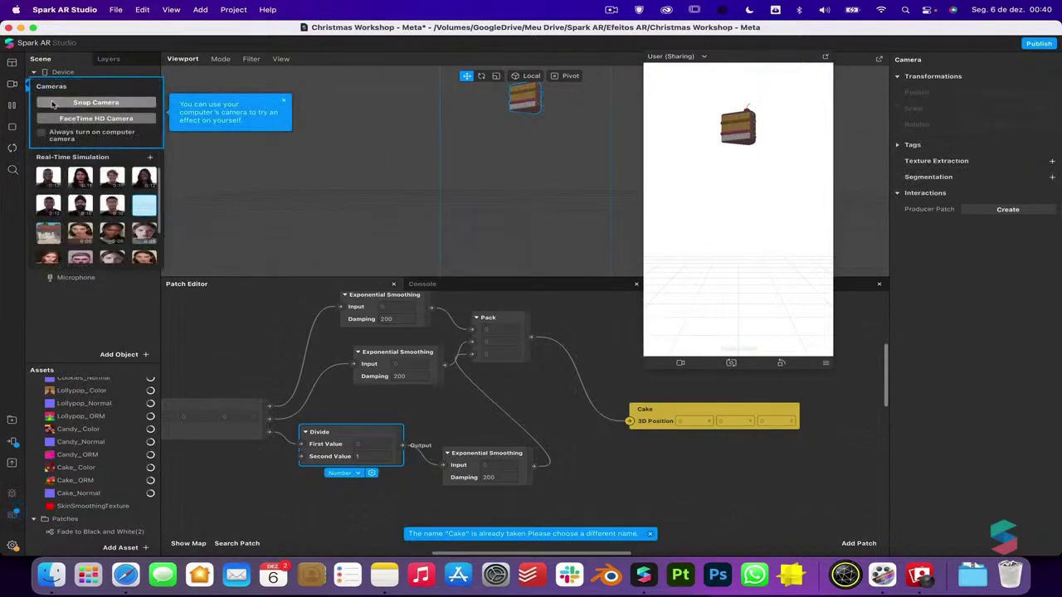
scroll(86, 209, "down", 2)
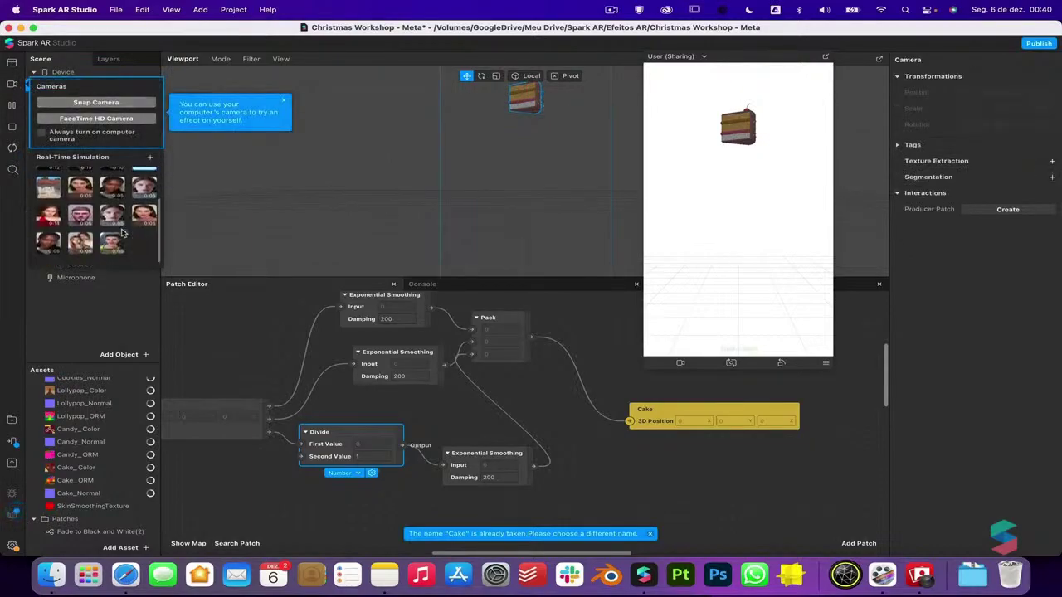
scroll(86, 209, "up", 2)
left_click(95, 118)
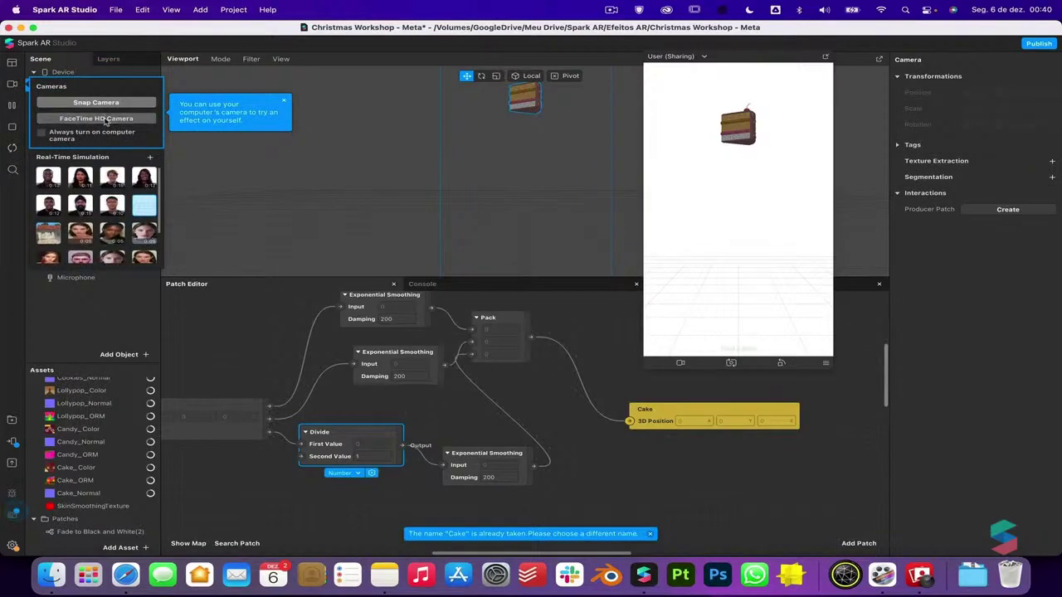
left_click(251, 283)
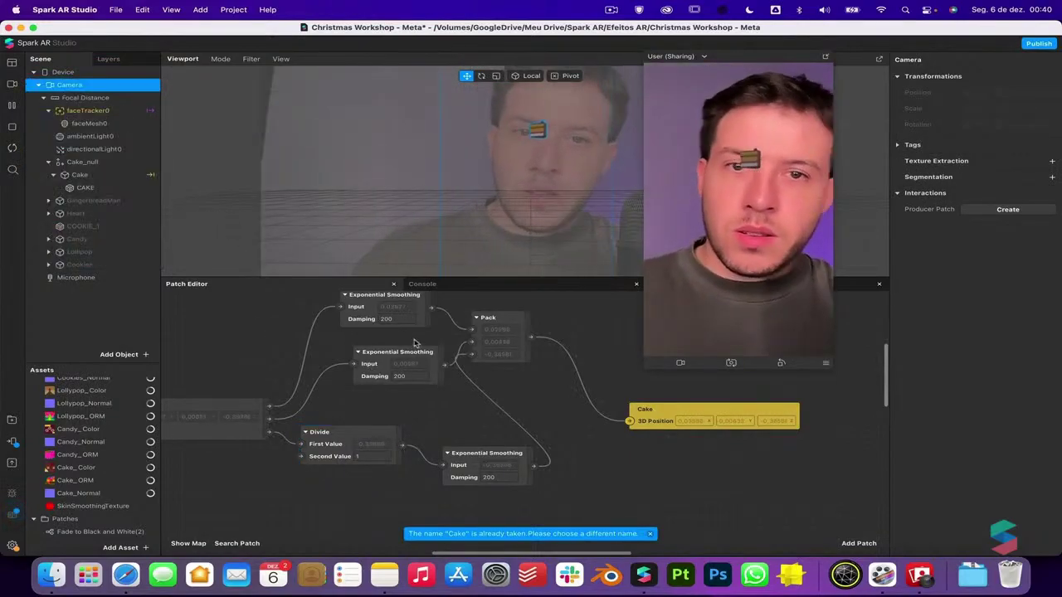
Move Cake_null down and to the side, to about X -0,14 and Y -0,27
left_click(93, 164)
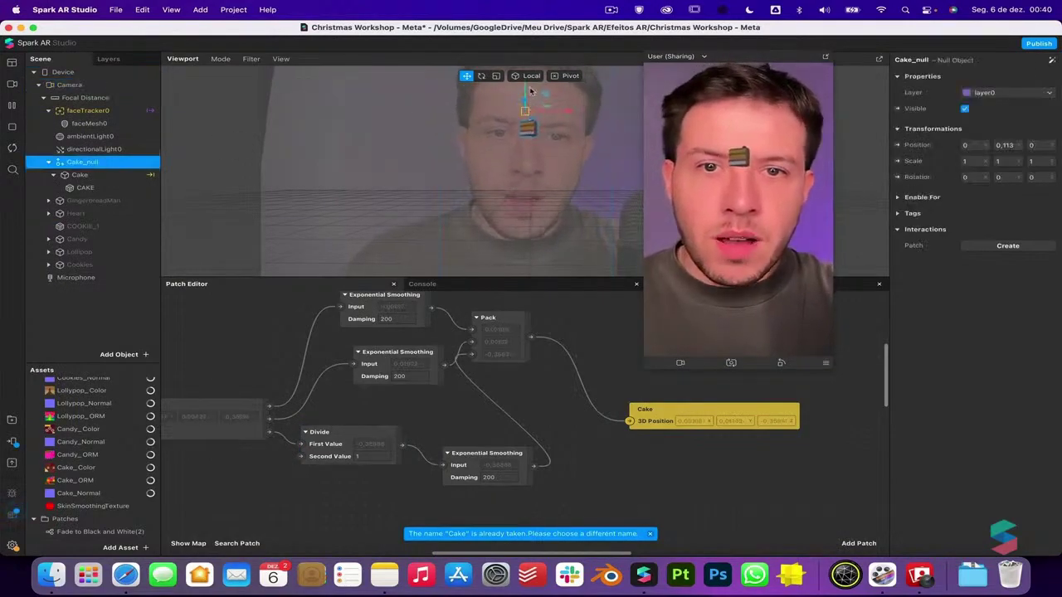
left_click_drag(523, 90, 545, 261)
scroll(544, 257, "down", 5)
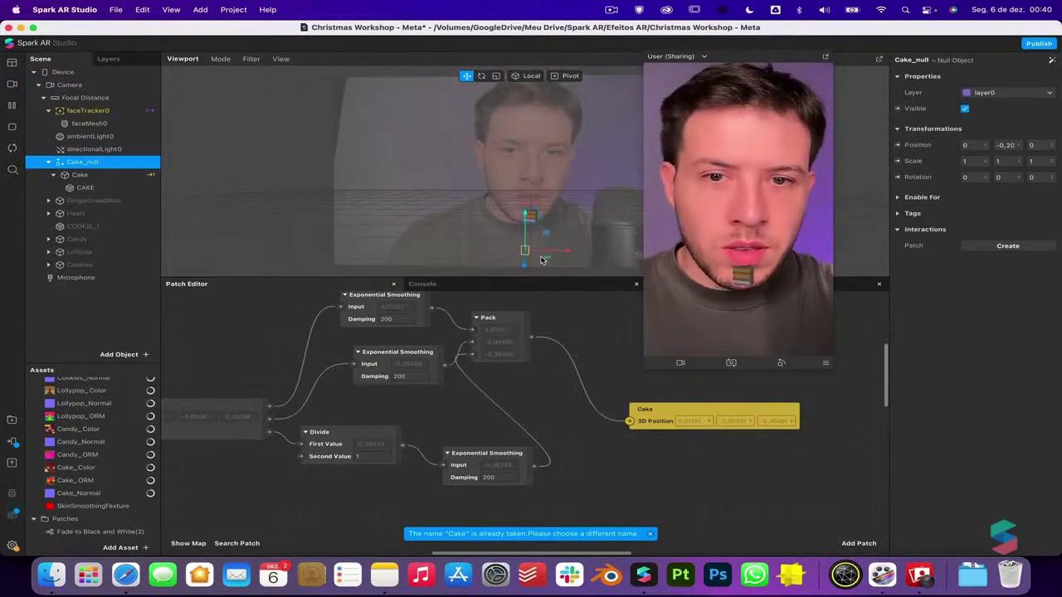
left_click_drag(527, 214, 502, 260)
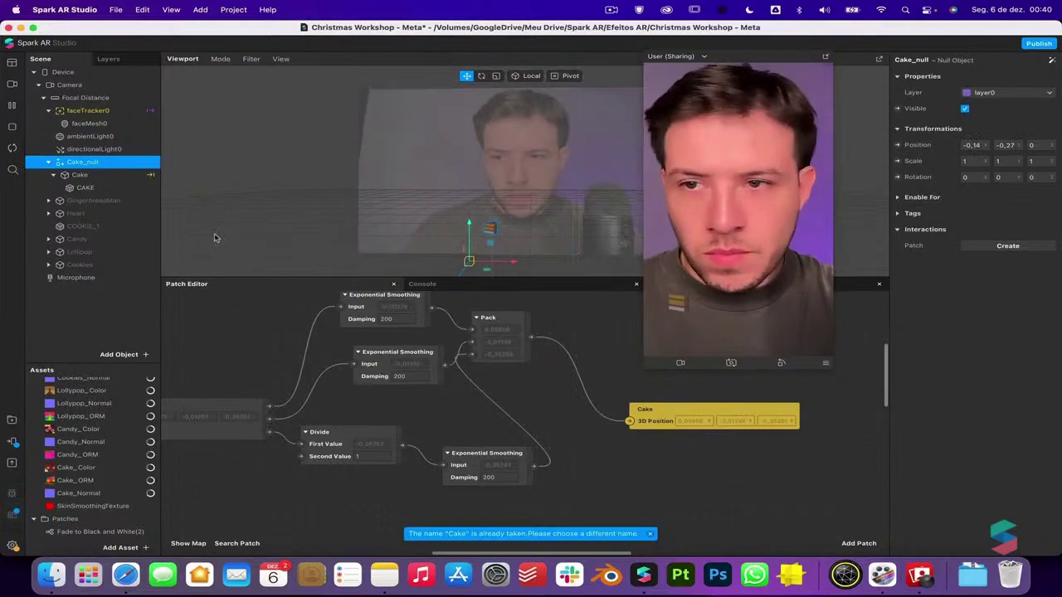
Scale the CAKE mesh uniformly to about 2,15 and rotate it to about 168, -32 and -158 degrees
left_click(112, 185)
left_click(495, 76)
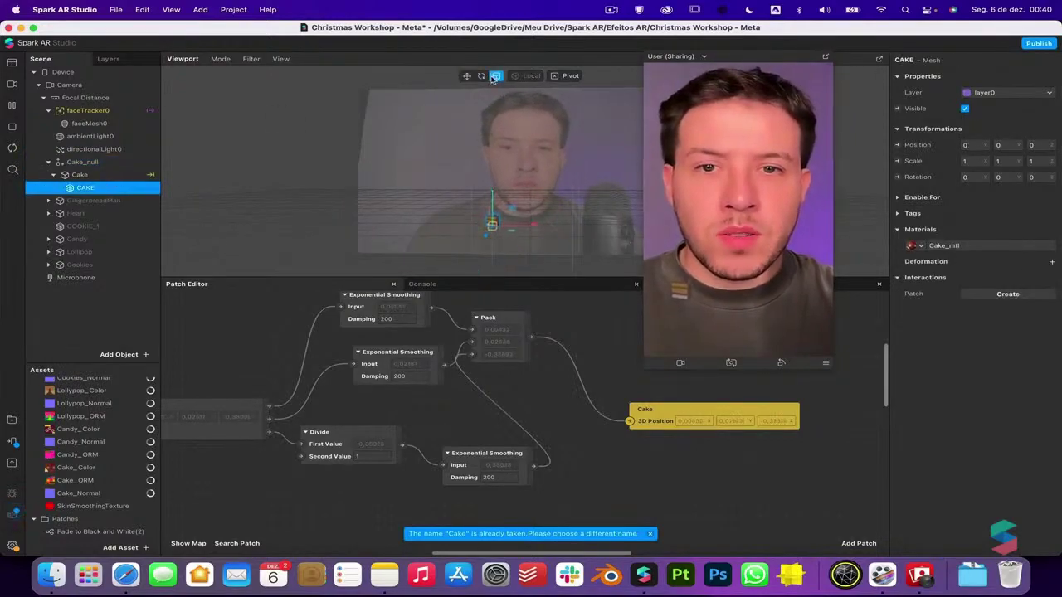
left_click_drag(497, 226, 551, 189)
left_click(481, 75)
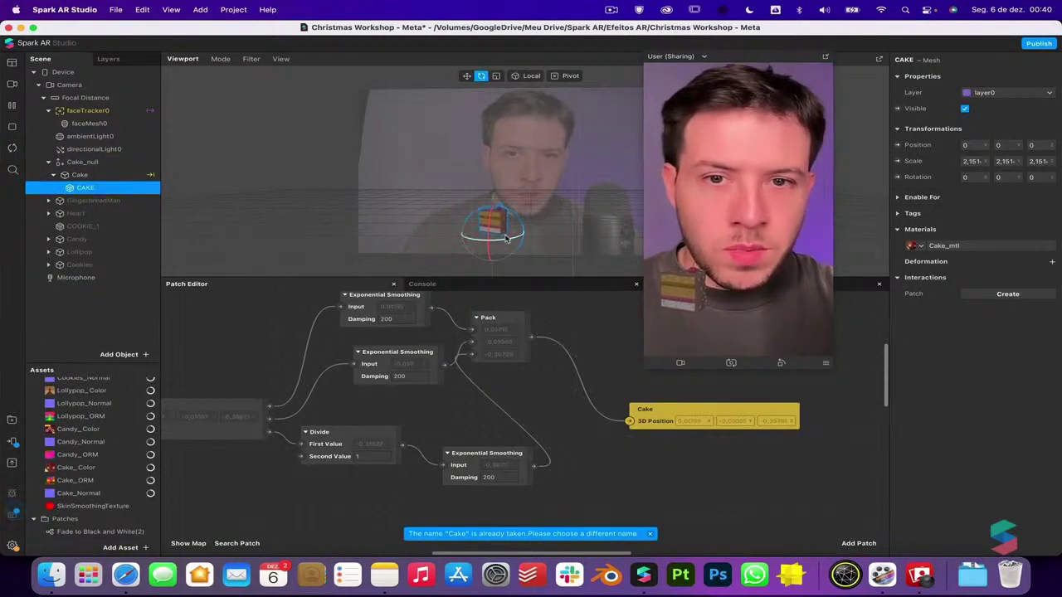
left_click_drag(509, 237, 467, 232)
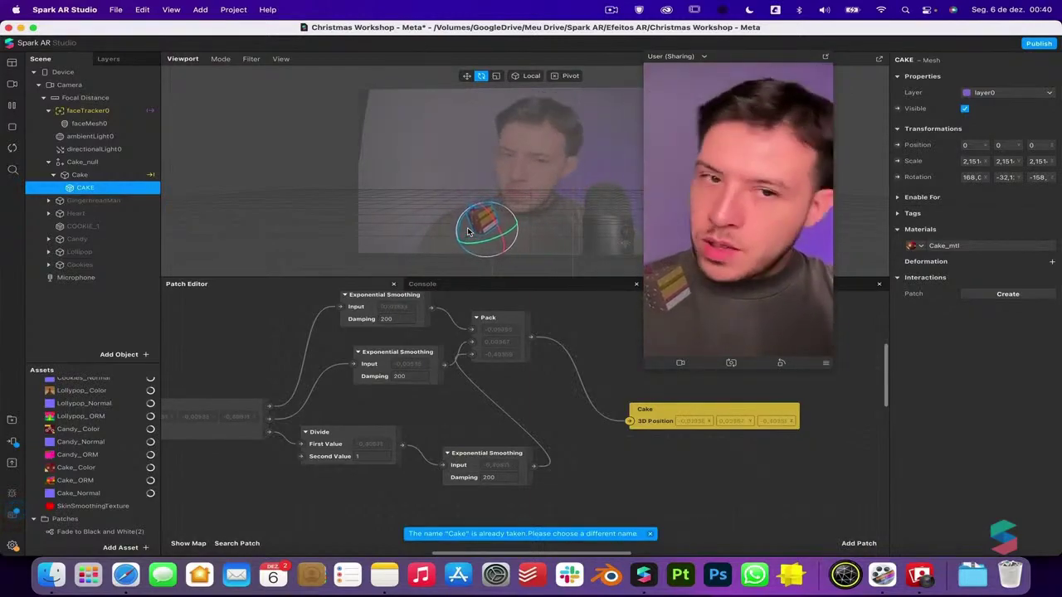
Try raising the intensity of ambientLight0 to 54
right_click(104, 138)
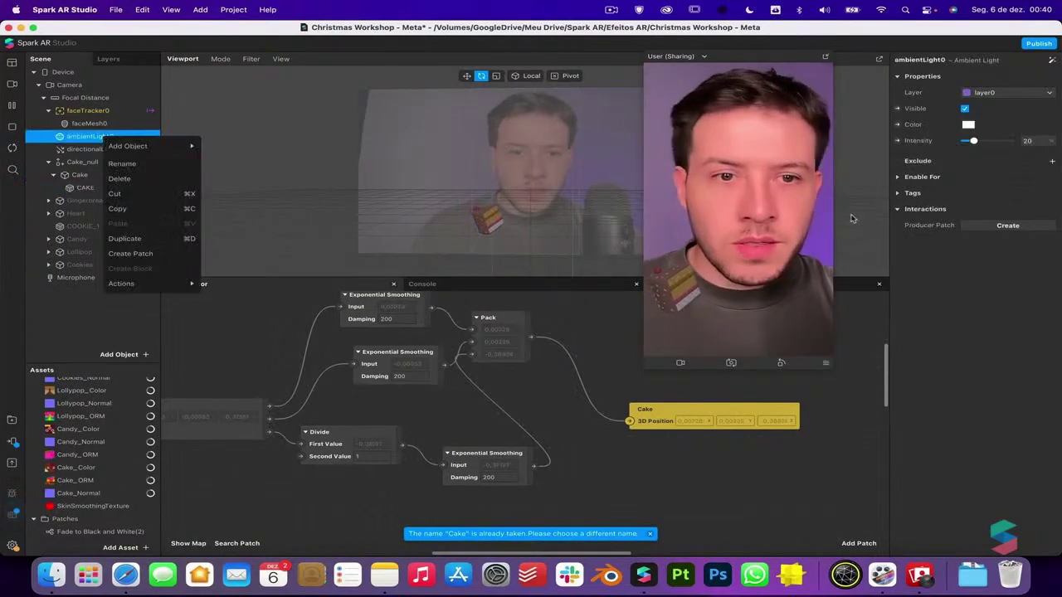
left_click_drag(984, 143, 979, 141)
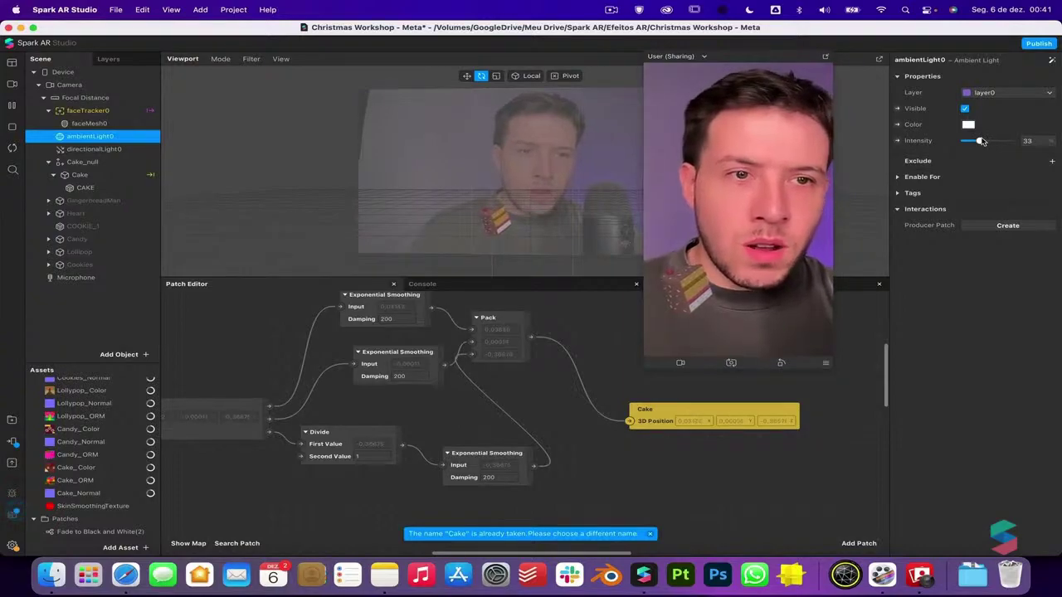
left_click_drag(982, 142, 988, 142)
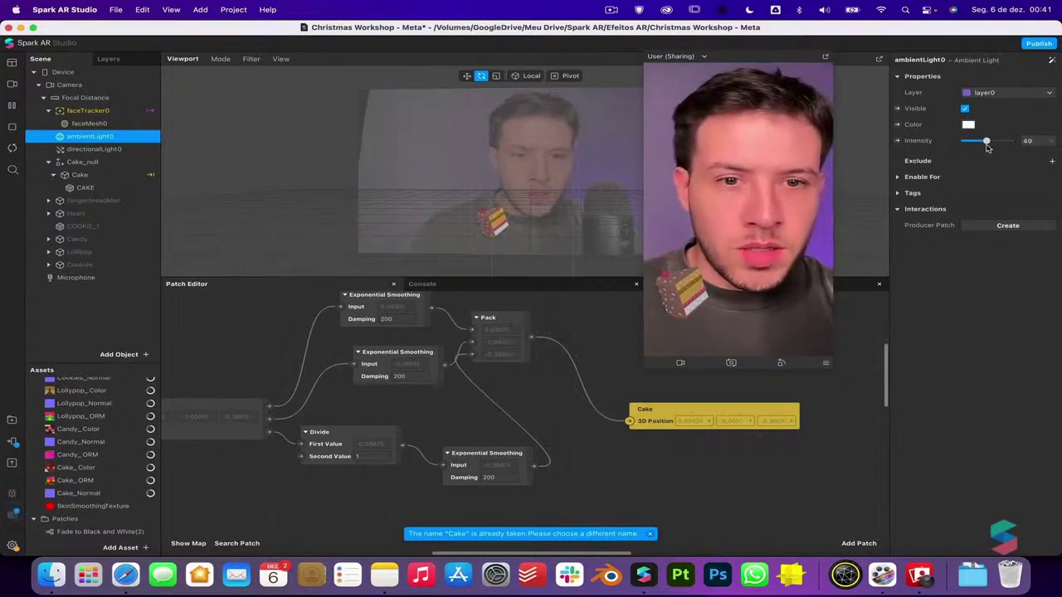
mouse_move(987, 144)
left_mouse_down()
mouse_move(935, 148)
mouse_move(1000, 151)
mouse_move(977, 152)
mouse_move(989, 151)
left_mouse_up()
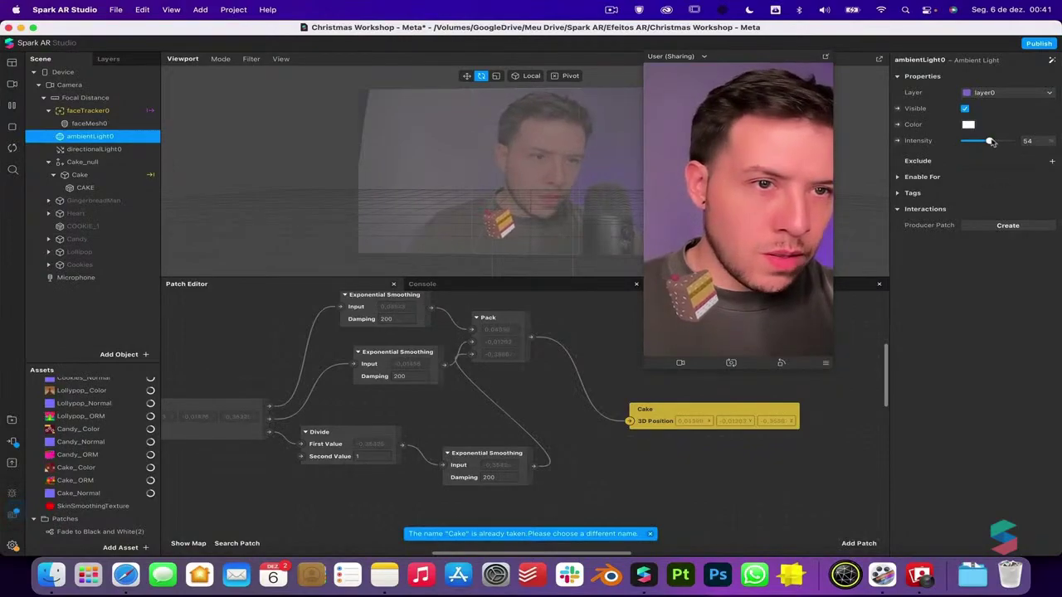
Set the Color Encoding of the CAKE mesh's material Cake_mtl to Linear
left_click(85, 188)
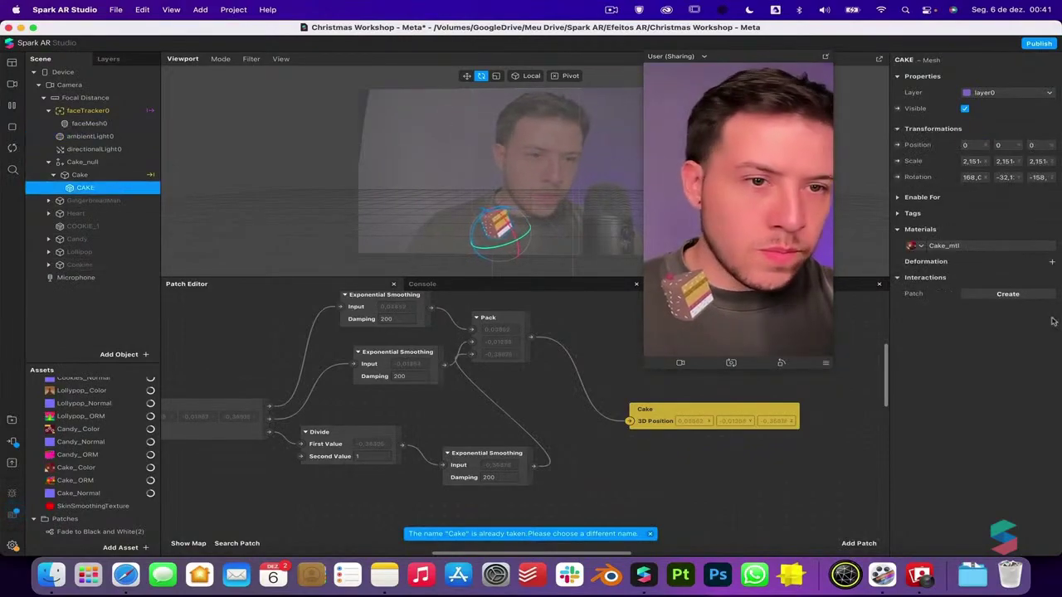
left_click(946, 245)
left_click(899, 479)
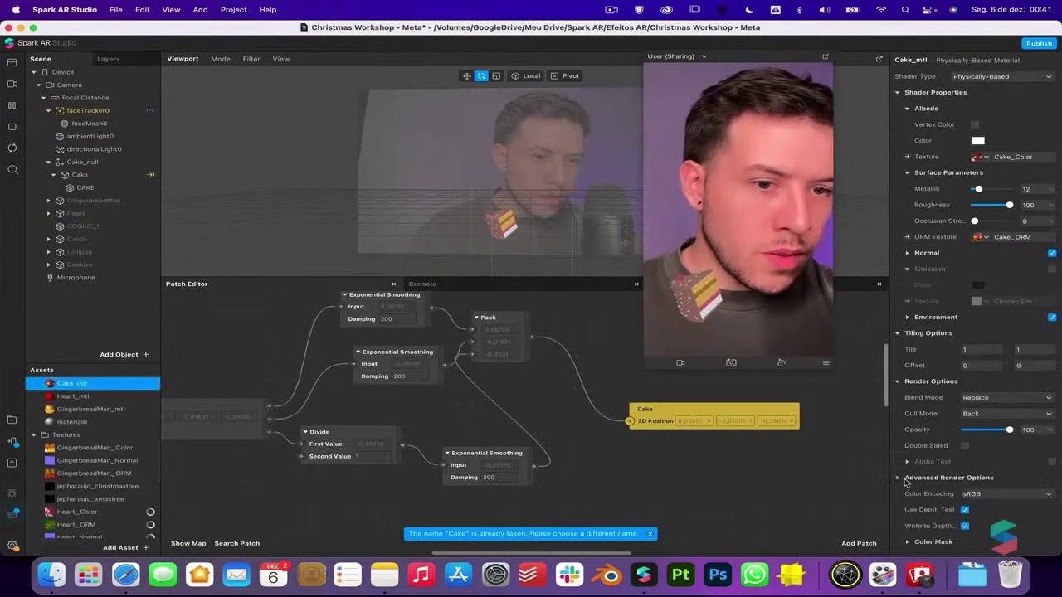
scroll(906, 484, "down", 2)
left_click(996, 467)
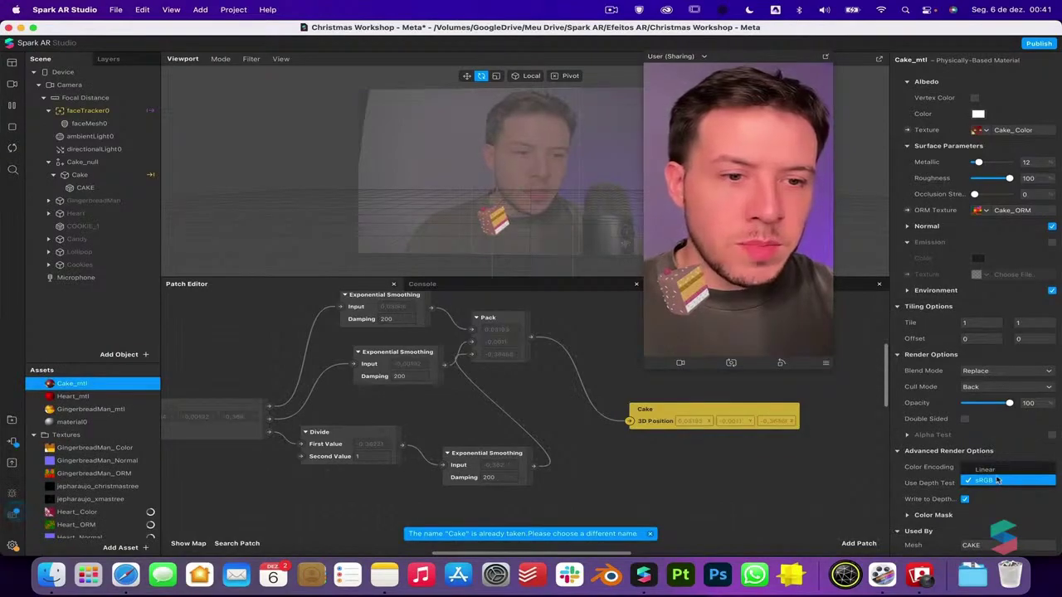
left_click(996, 471)
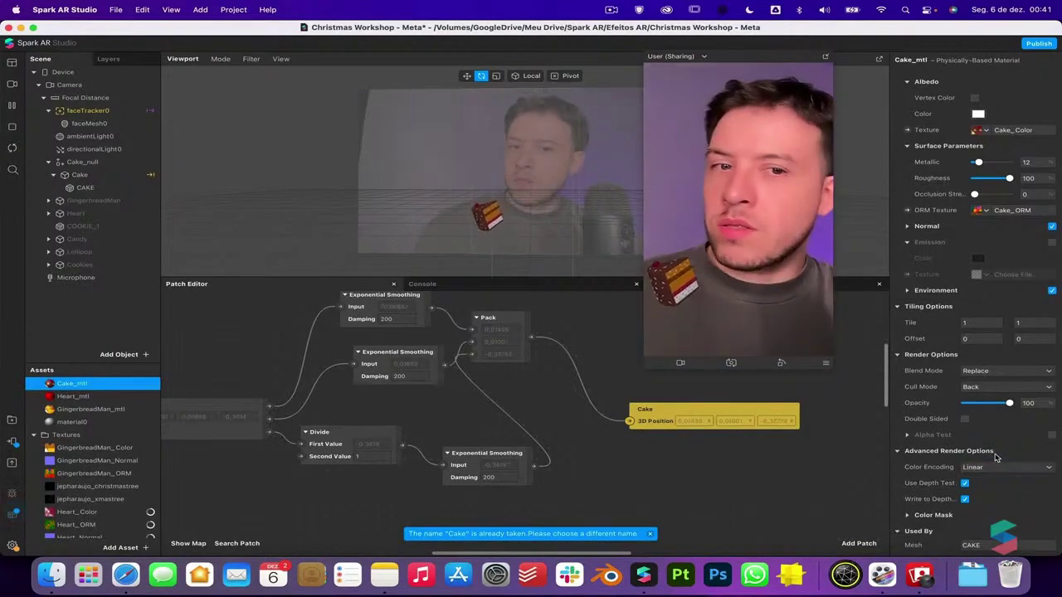
Set ambientLight0's intensity to 75 and tint its color to a pale yellow, FFFFDC
left_click(89, 136)
left_click_drag(997, 140, 1000, 142)
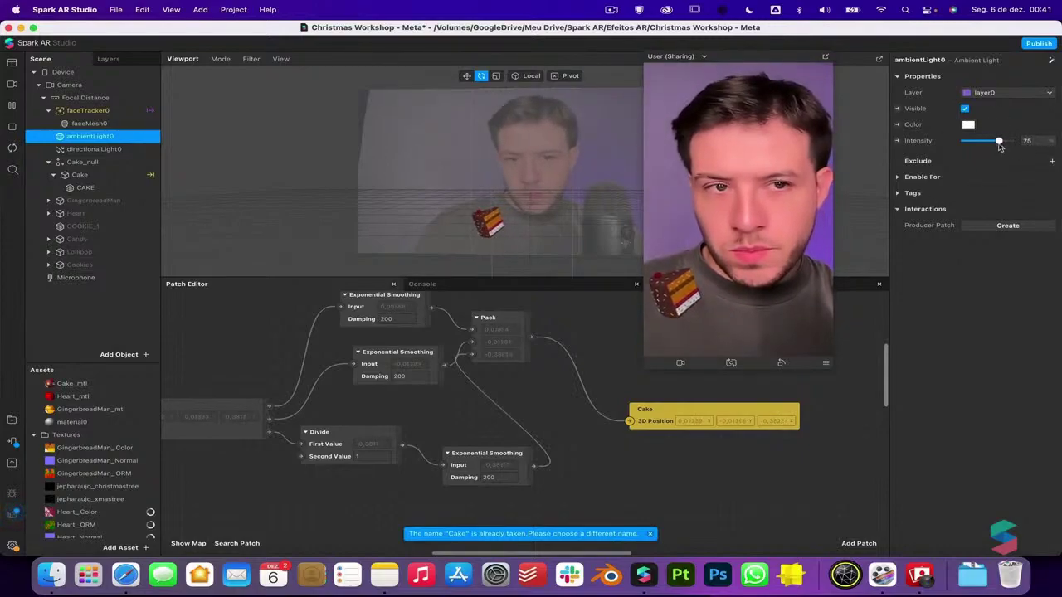
left_click(968, 124)
left_click_drag(560, 182, 458, 153)
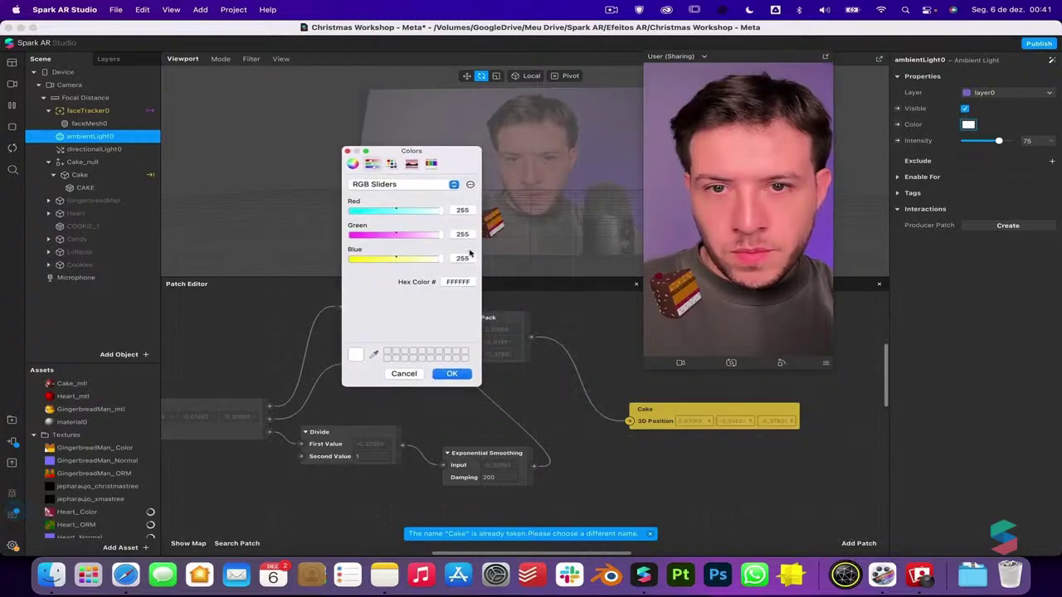
mouse_move(433, 260)
left_mouse_down()
mouse_move(404, 261)
mouse_move(434, 264)
left_mouse_up()
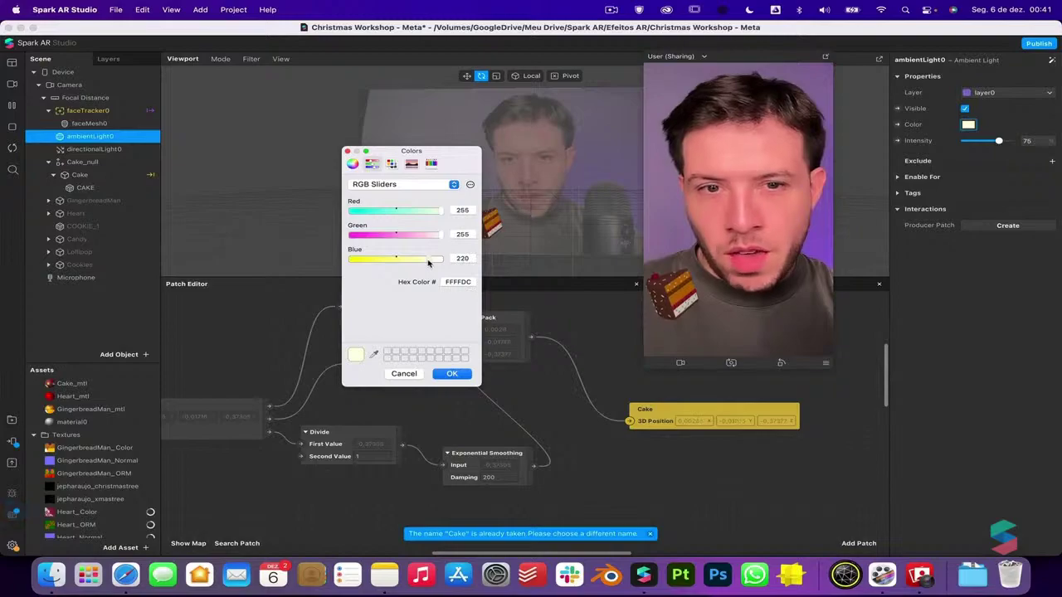
left_click(452, 374)
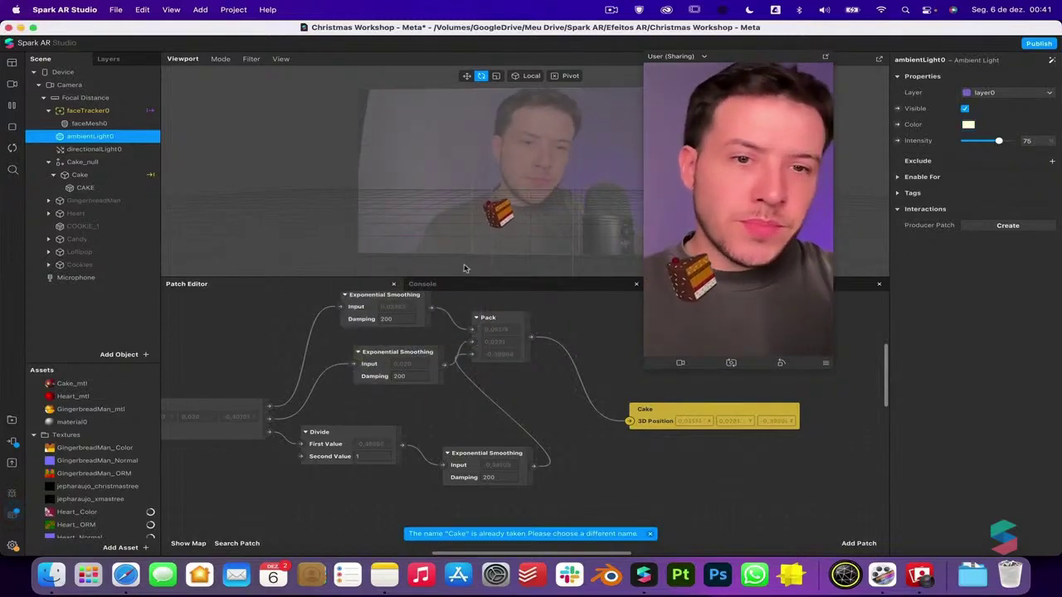
Make the GingerbreadMan object visible in the scene
scroll(455, 372, "left", 5)
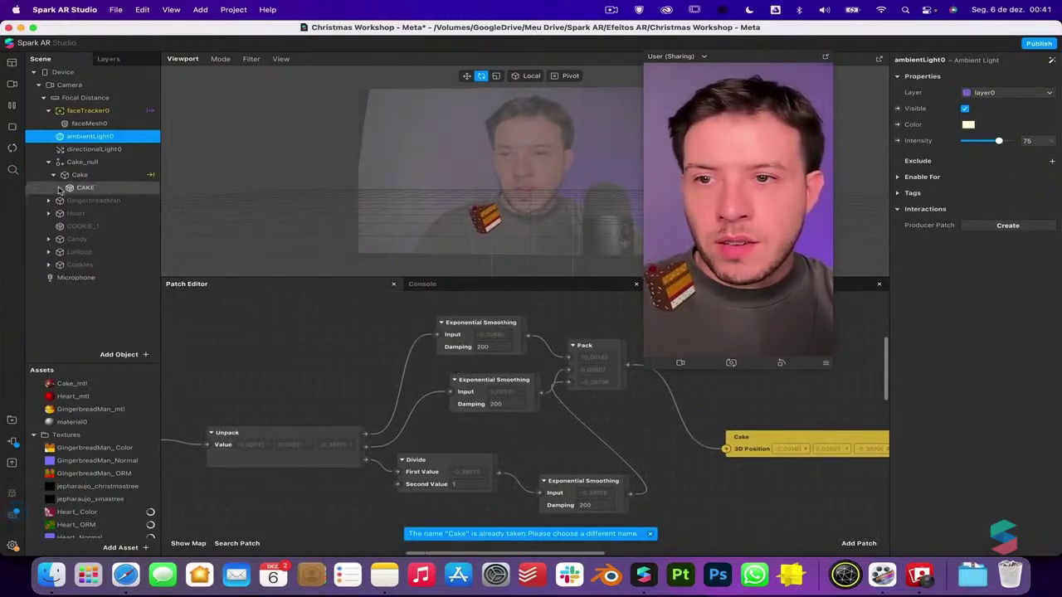
left_click(93, 200)
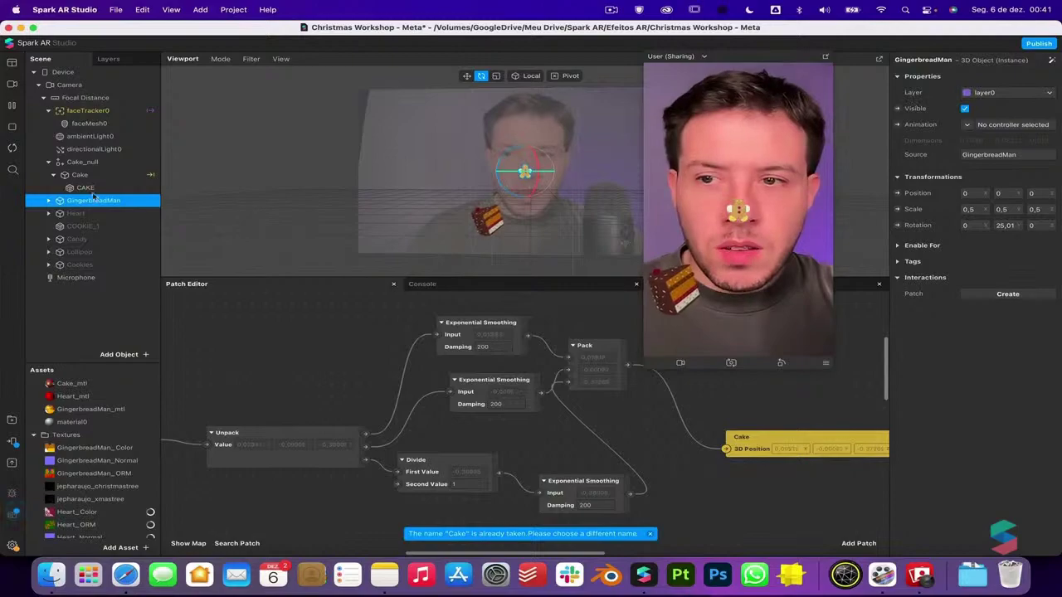
Set the Color Encoding of the GingerbreadMan mesh's material GingerbreadMan_mtl to Linear
left_click(49, 200)
left_click(98, 213)
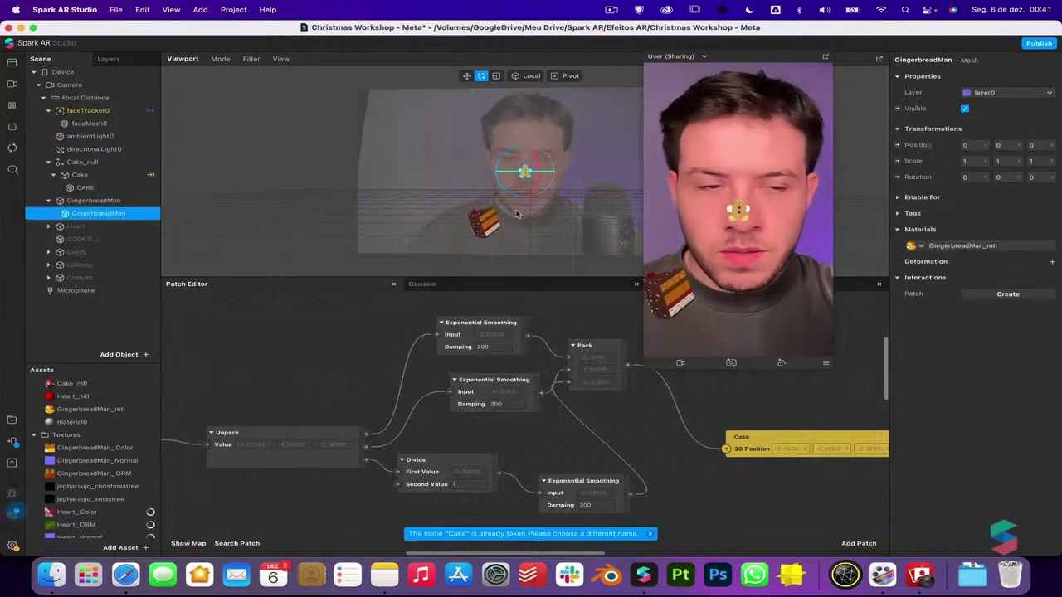
left_click(967, 245)
left_click(898, 478)
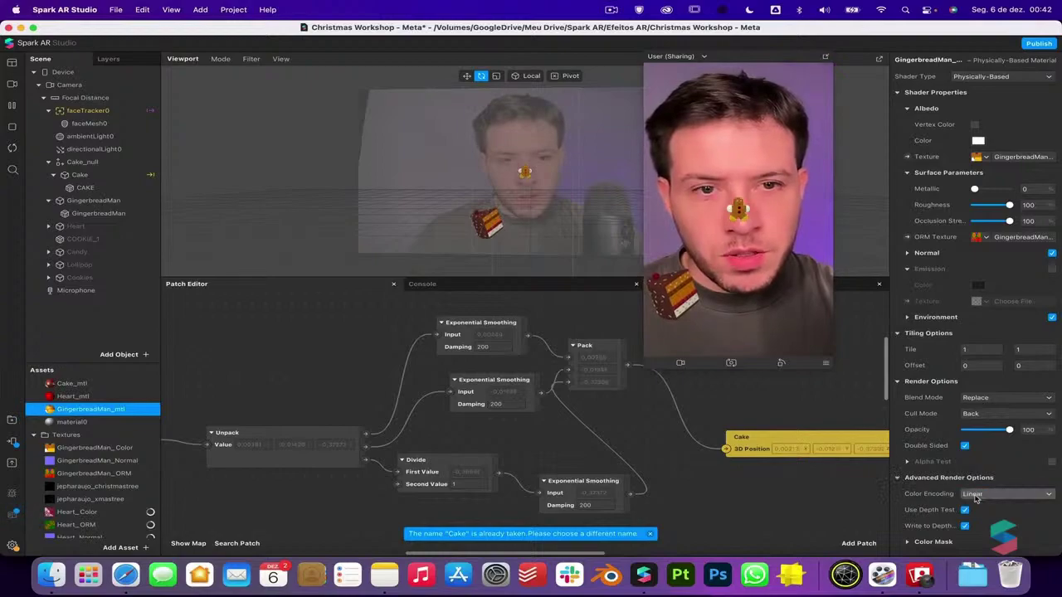
Create a 3D Position patch for the GingerbreadMan object and place it below the Cake patch
left_click(123, 203)
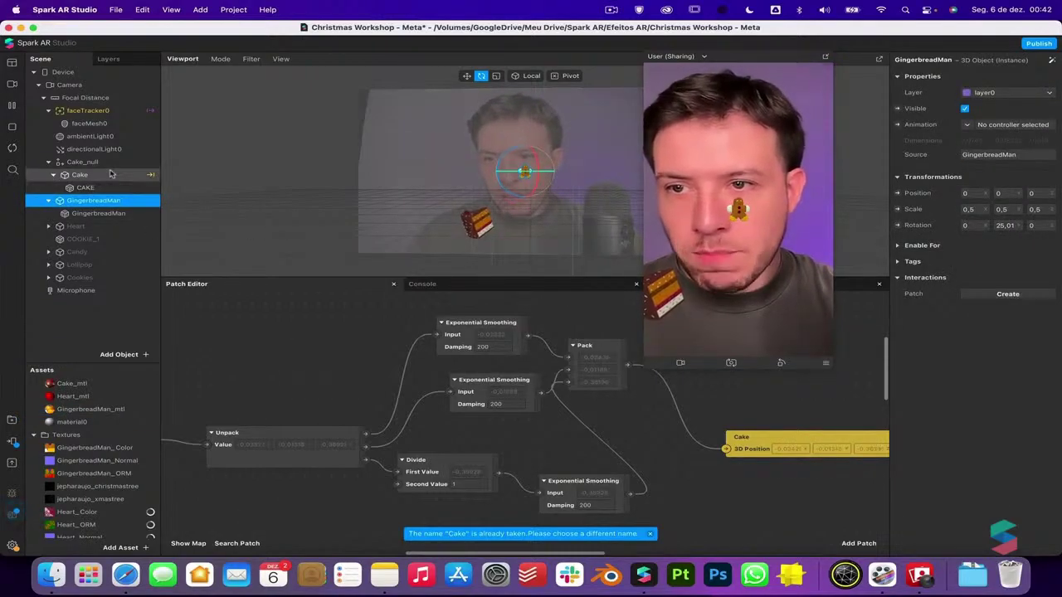
left_click(897, 193)
scroll(613, 432, "down", 1)
scroll(614, 432, "right", 1)
left_click_drag(521, 399, 745, 506)
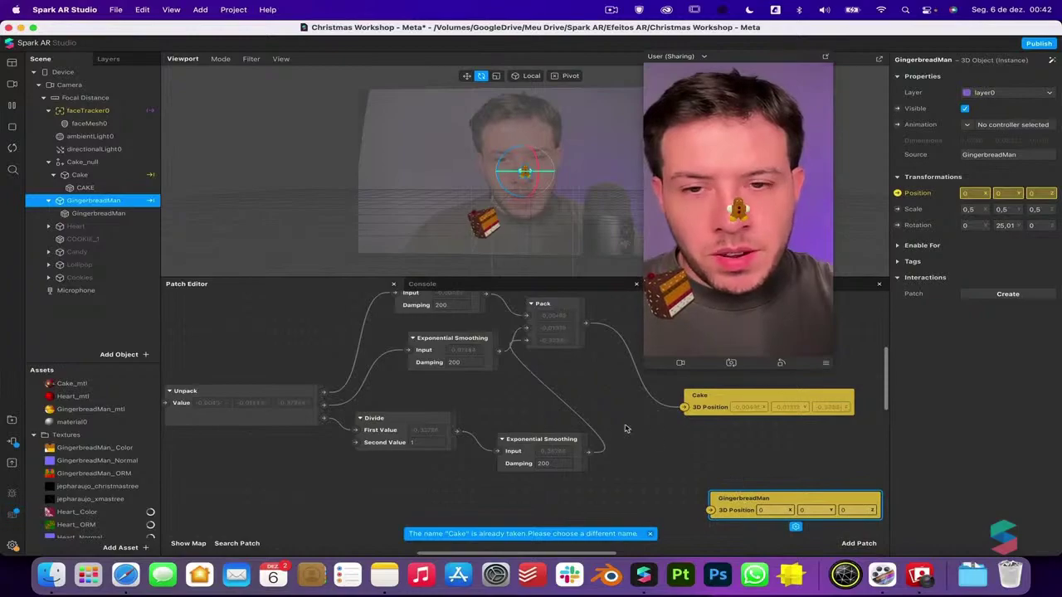
scroll(625, 429, "down", 1)
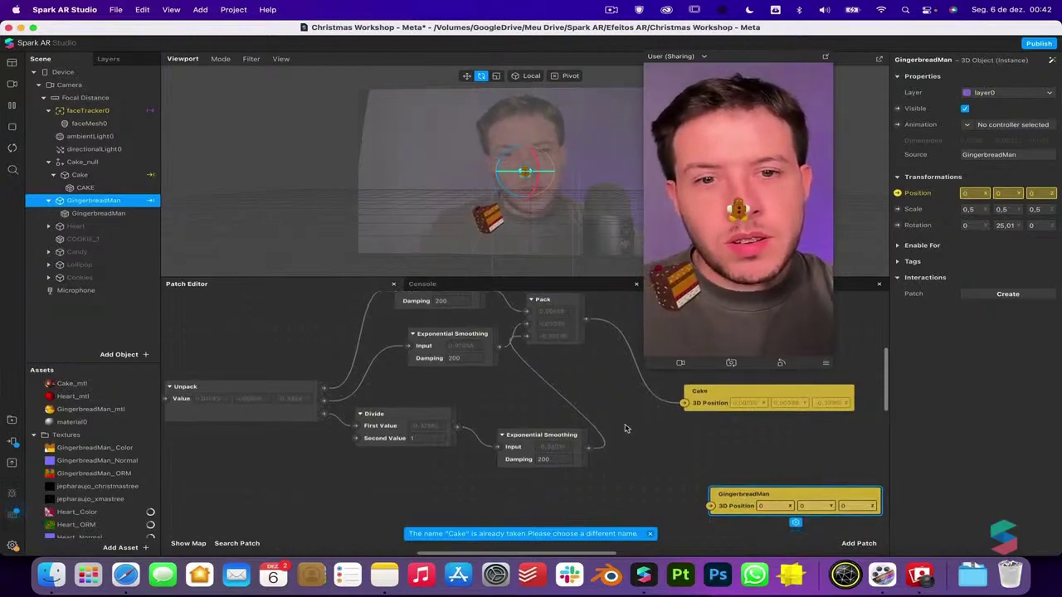
scroll(625, 428, "down", 3)
scroll(626, 429, "left", 2)
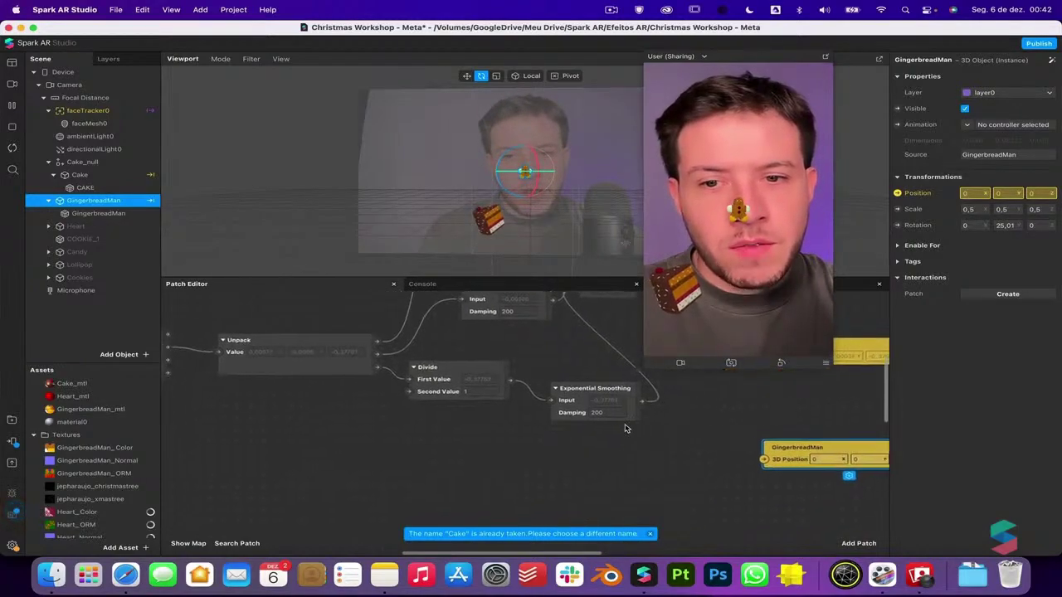
scroll(625, 429, "left", 3)
scroll(626, 429, "down", 1)
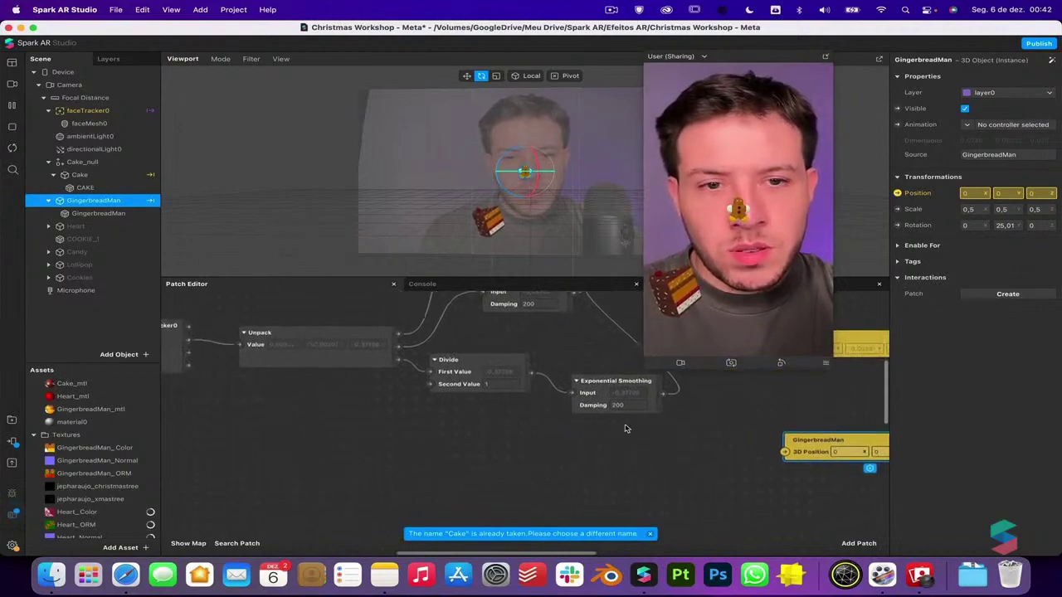
scroll(626, 429, "up", 2)
scroll(626, 429, "right", 2)
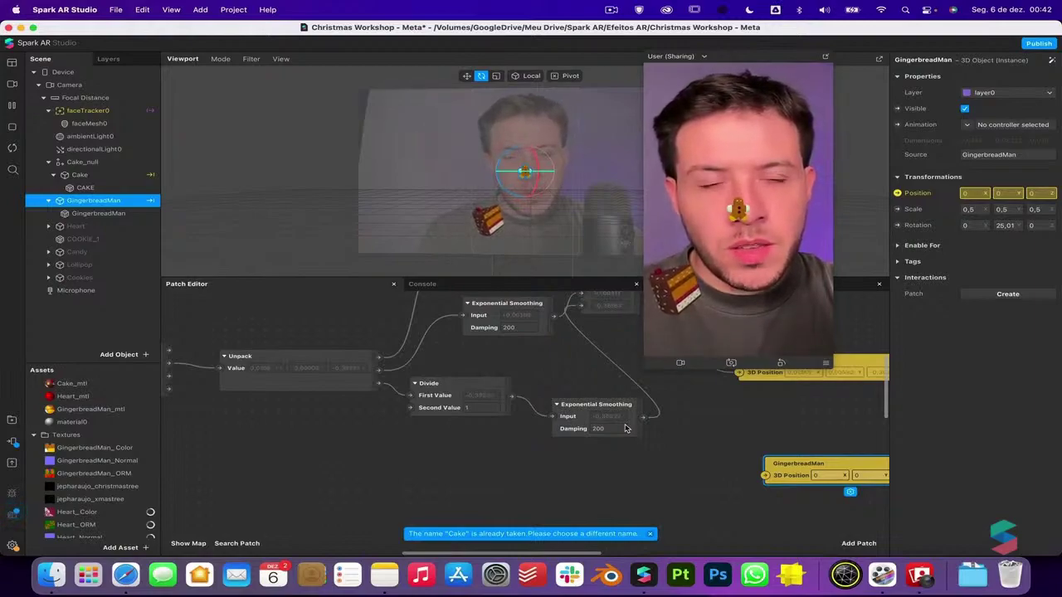
scroll(626, 428, "down", 1)
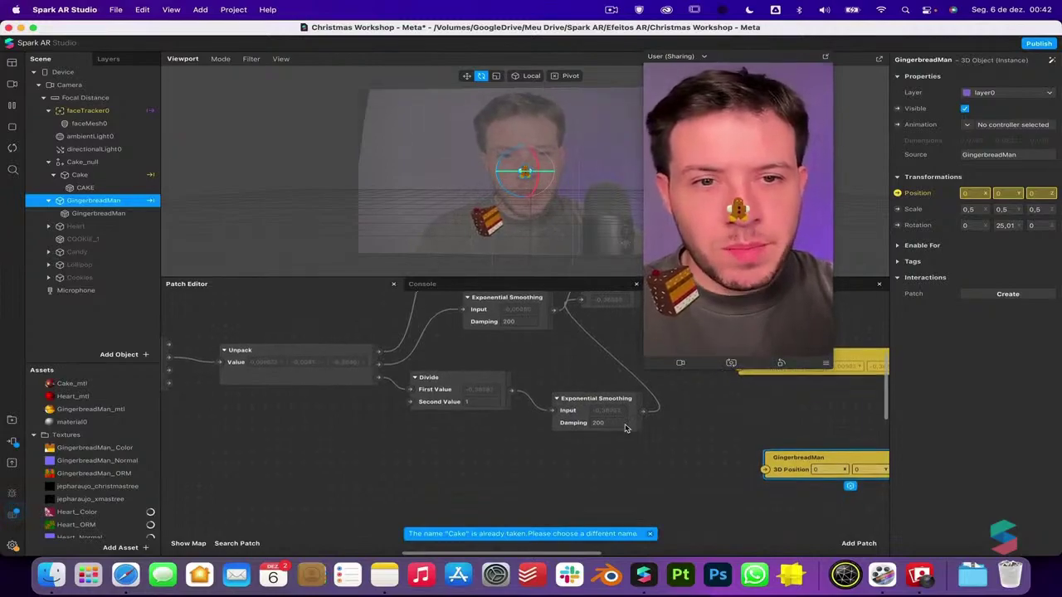
Add an Exponential Smoothing patch fed by the Unpack patch's first output and set its Damping to 500
scroll(487, 390, "left", 2)
scroll(488, 390, "up", 1)
scroll(488, 390, "left", 2)
scroll(488, 390, "up", 2)
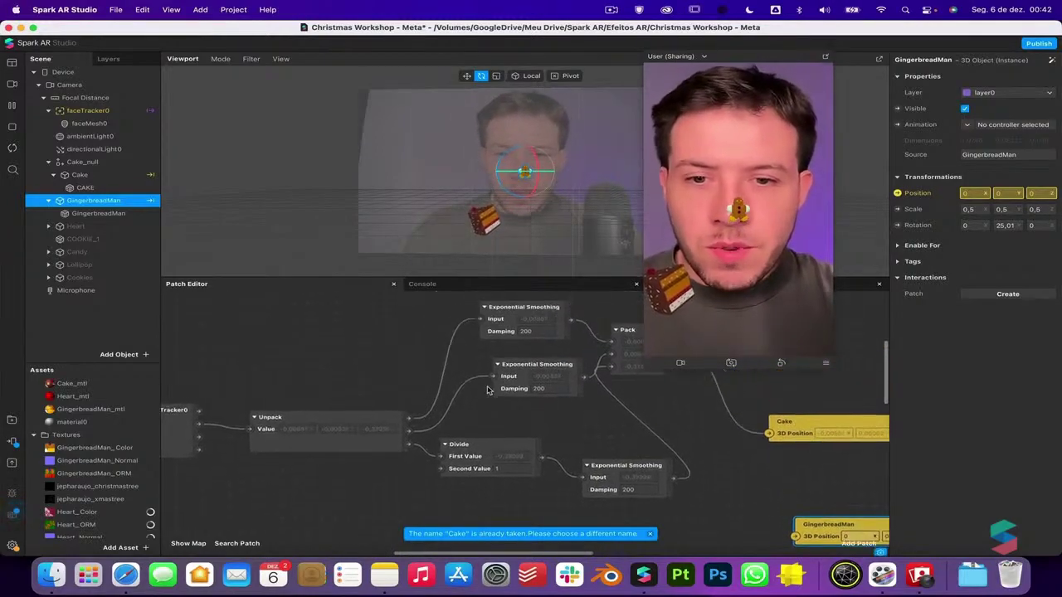
left_click_drag(415, 395, 397, 477)
type("e")
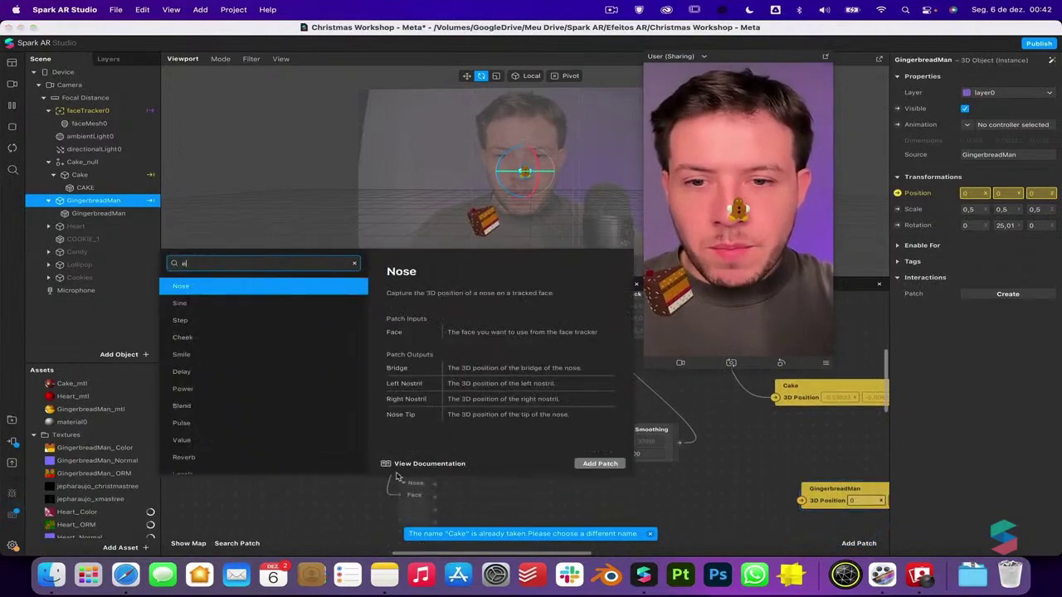
type("xponential sm")
key("Return")
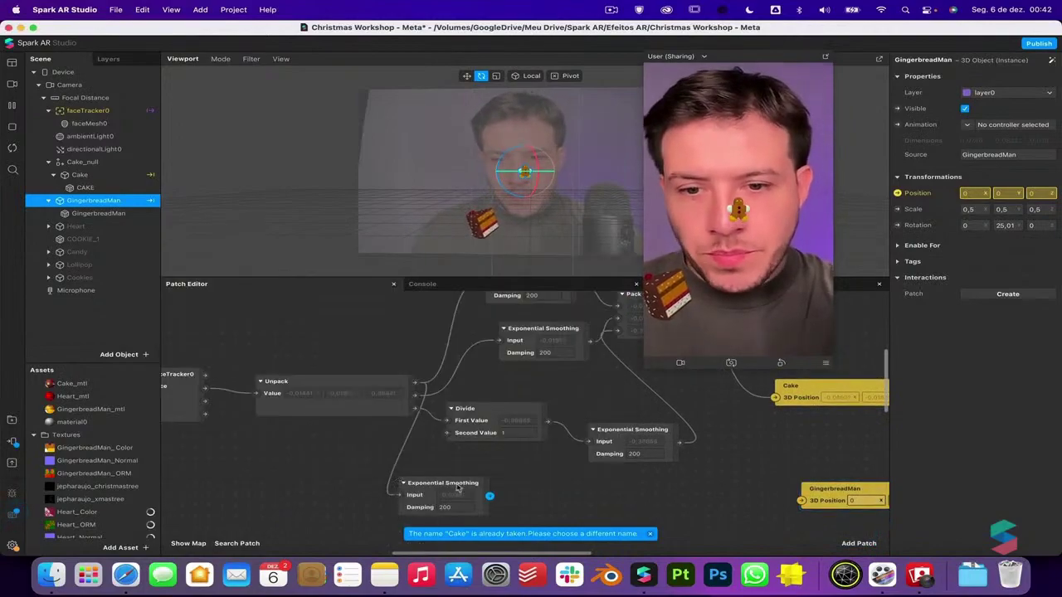
left_click(454, 506)
type("500")
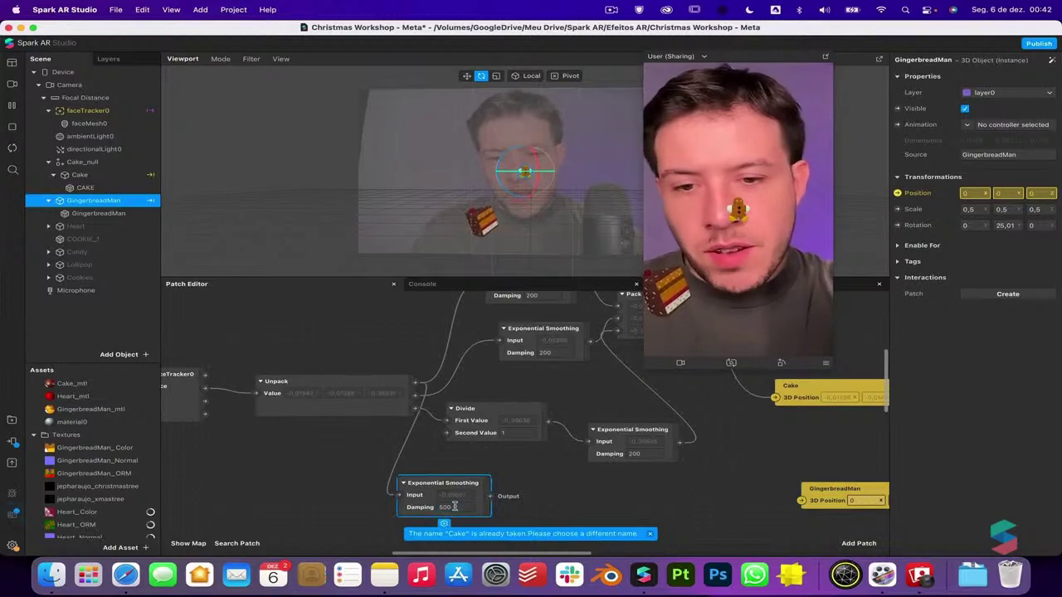
Add two more Exponential Smoothing patches fed by Unpack's second and third outputs, arranged below the first new one
scroll(423, 412, "down", 3)
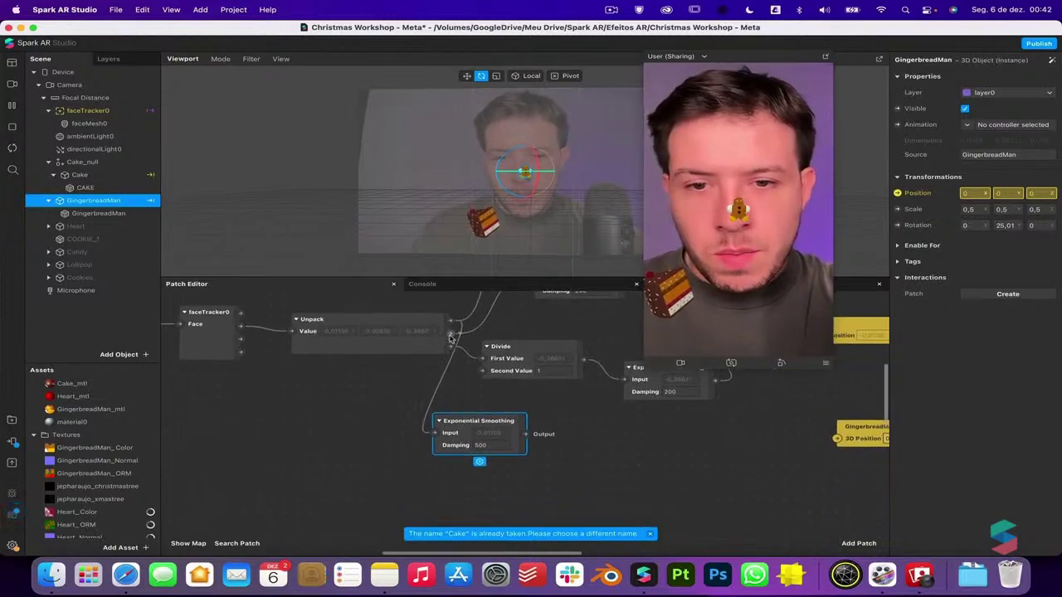
left_click_drag(451, 338, 385, 505)
type("exponential sm")
key("Return")
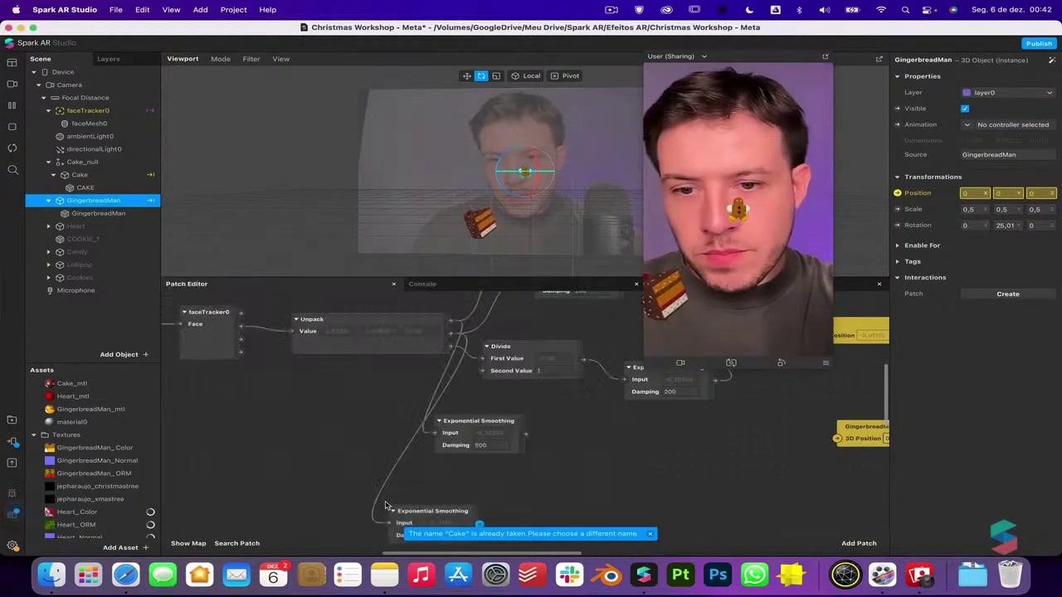
left_click_drag(451, 343, 344, 442)
type("exponential")
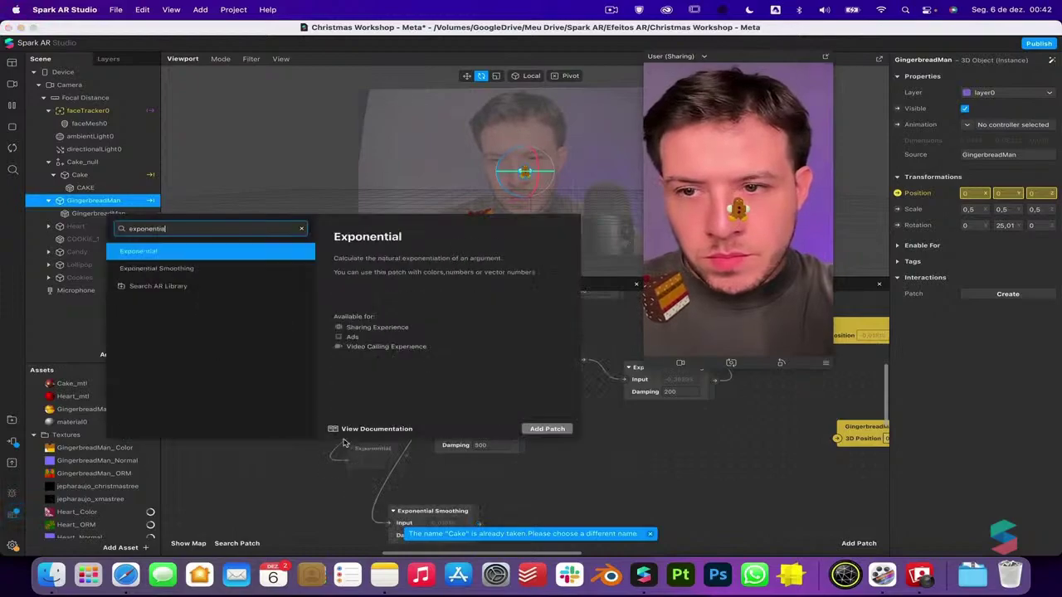
type(" sm")
key("Return")
scroll(344, 443, "down", 3)
left_click_drag(388, 408, 406, 499)
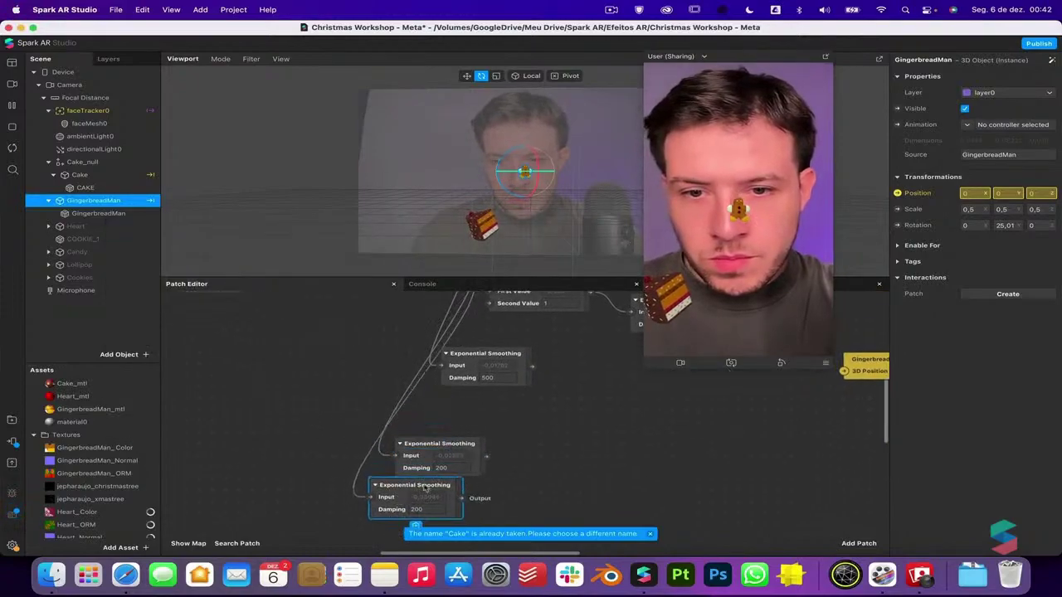
Set the Damping of the second and third new Exponential Smoothing patches to 500
double_click(443, 468)
type("500")
left_click(432, 507)
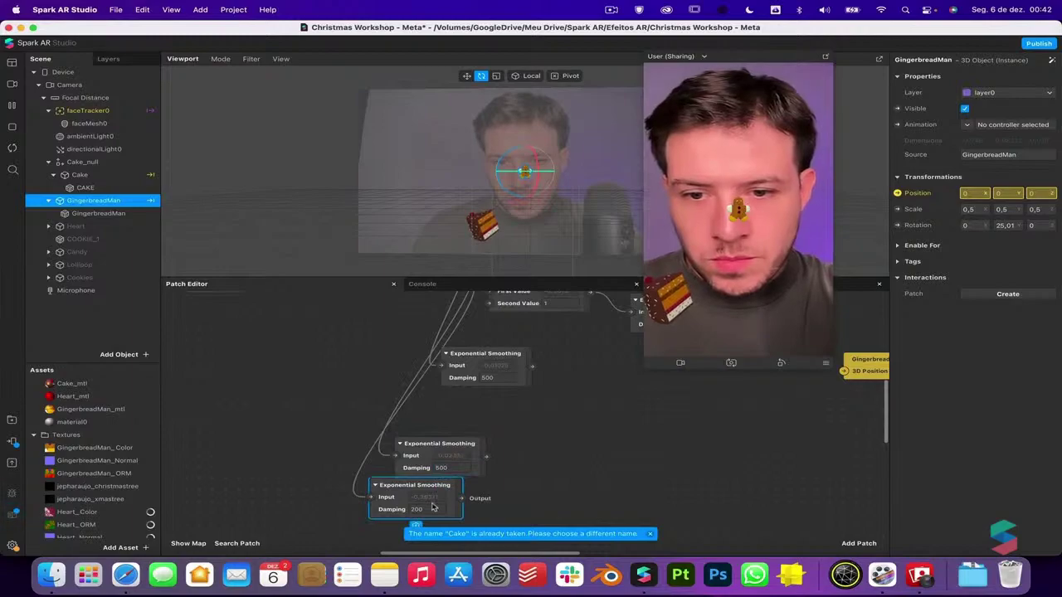
Combine the three new smoothing outputs in a Pack patch and connect it to GingerbreadMan's 3D Position
scroll(431, 498, "right", 5)
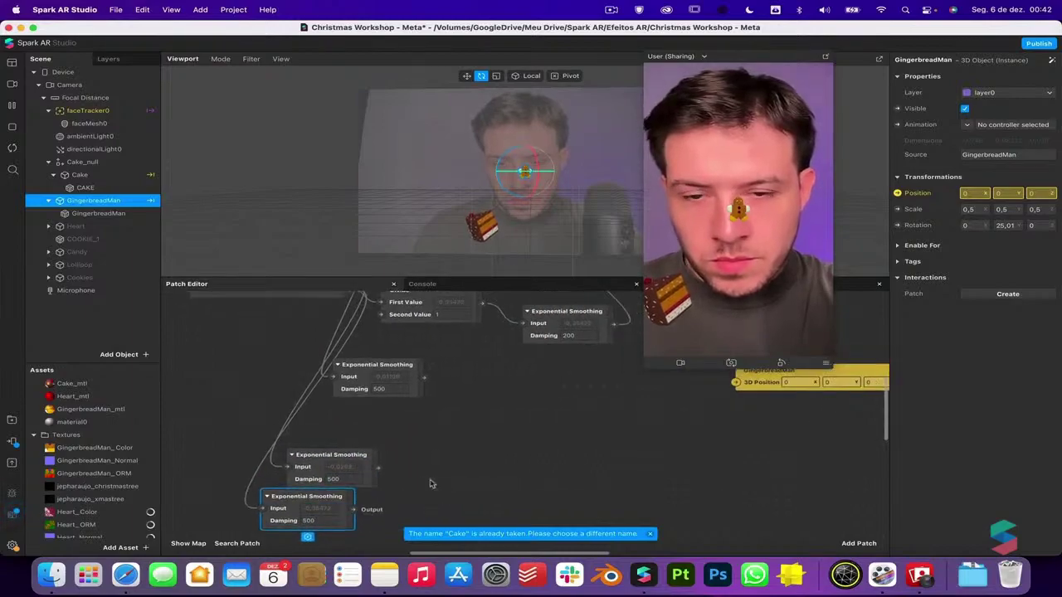
left_click_drag(424, 379, 458, 415)
type("pack")
key("Return")
scroll(380, 479, "up", 1)
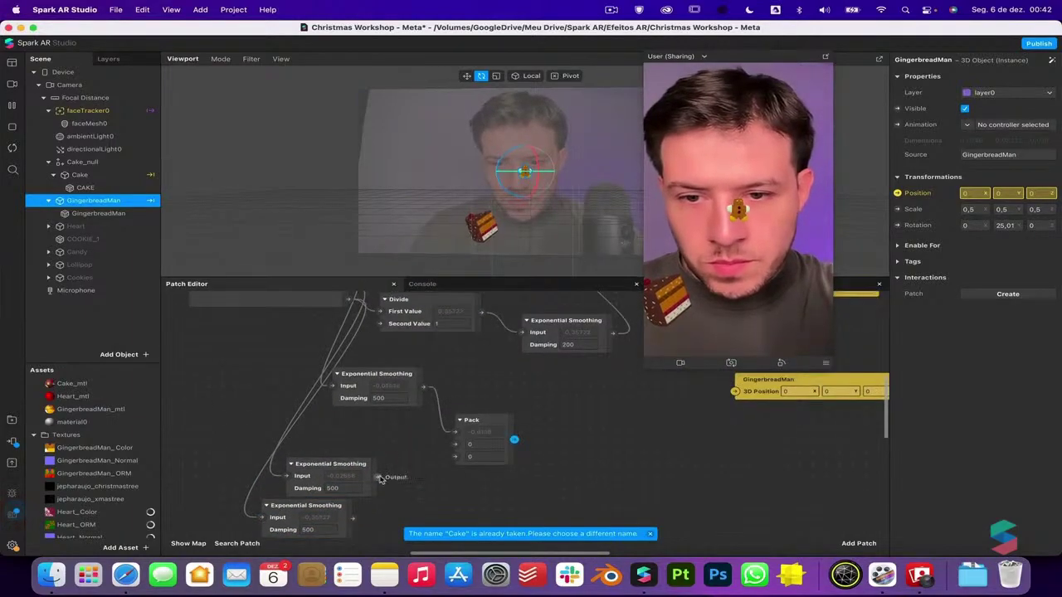
left_click_drag(444, 452, 449, 456)
left_click_drag(352, 518, 455, 456)
left_click_drag(515, 439, 734, 392)
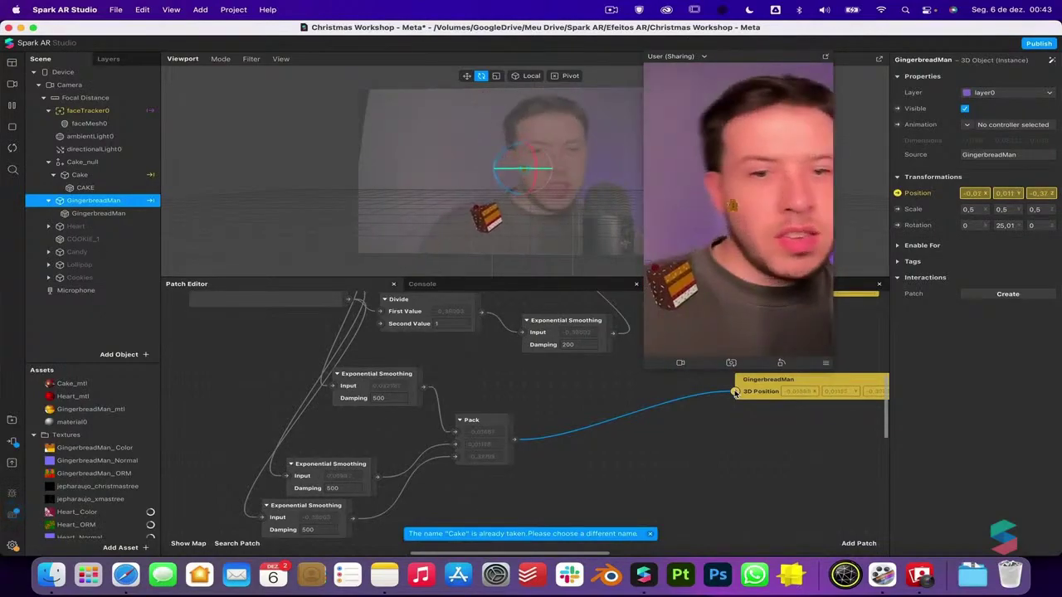
Add a null object named Gingberbread_null under Focal Distance and nest the GingerbreadMan object inside it
right_click(78, 100)
mouse_move(125, 110)
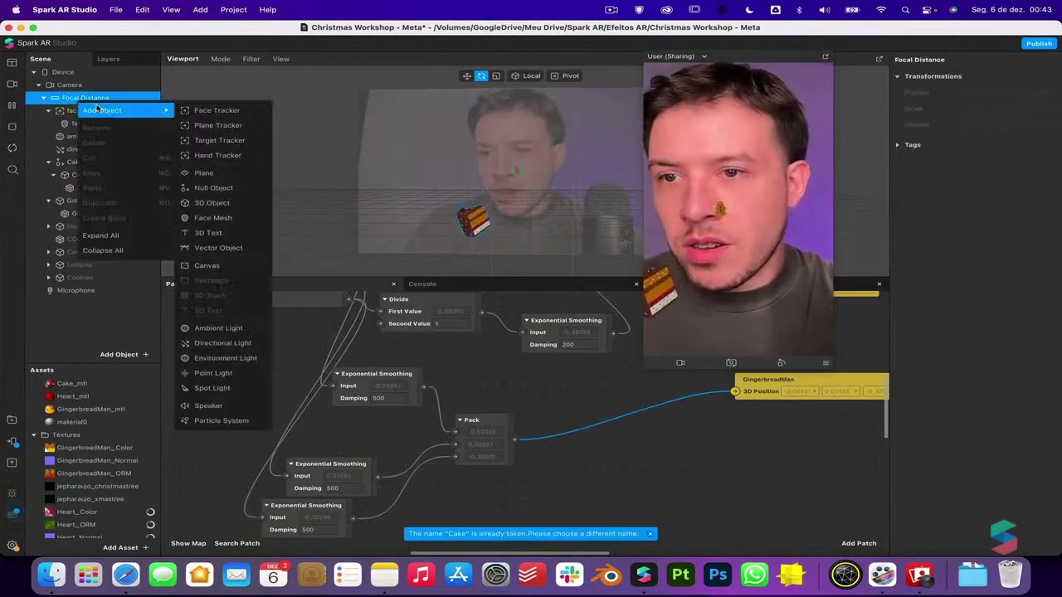
left_click(218, 188)
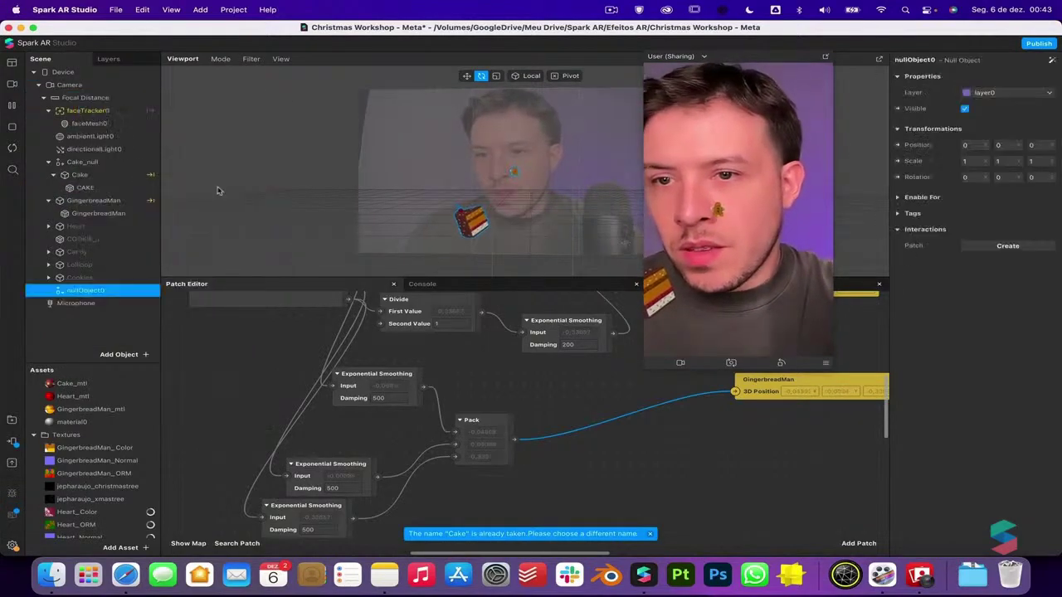
double_click(111, 291)
type("Gingerbre")
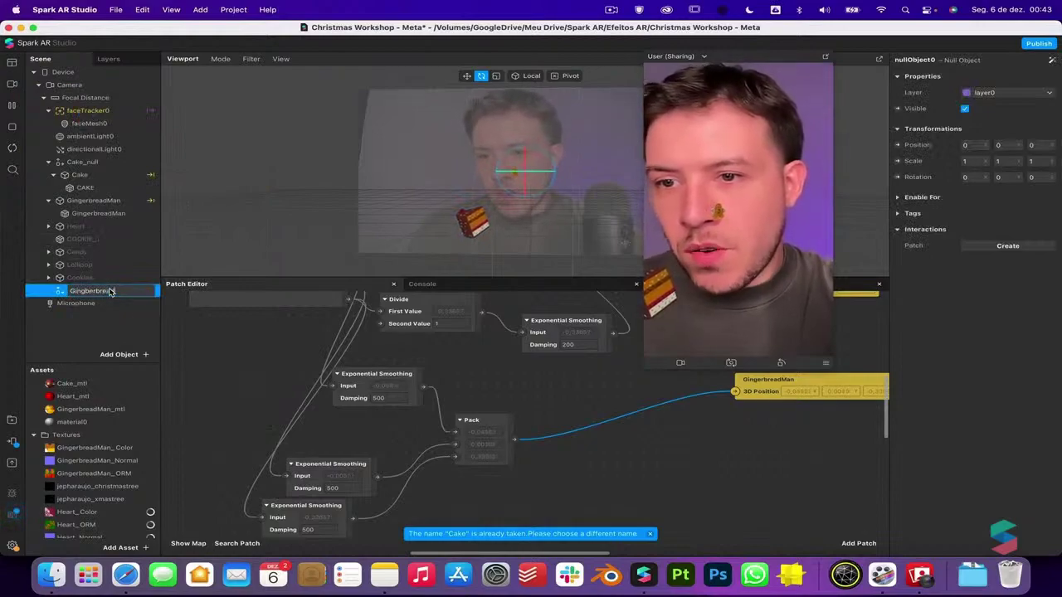
type("ad_null")
key("Return")
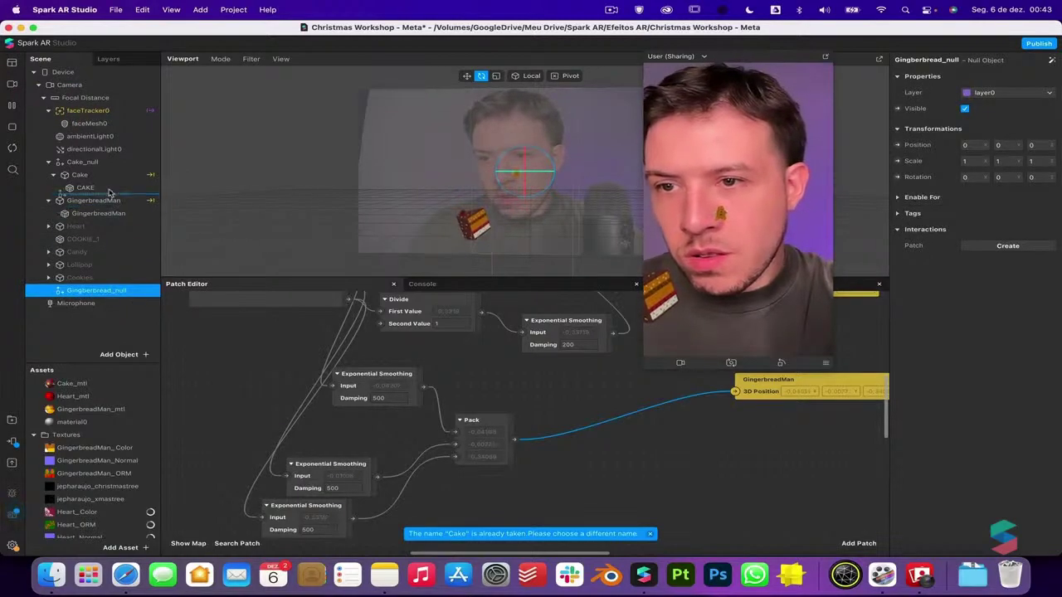
left_click_drag(108, 198, 95, 201)
Add another null object under Focal Distance and group everything from Cake_null through Cookies inside it
right_click(83, 97)
mouse_move(125, 105)
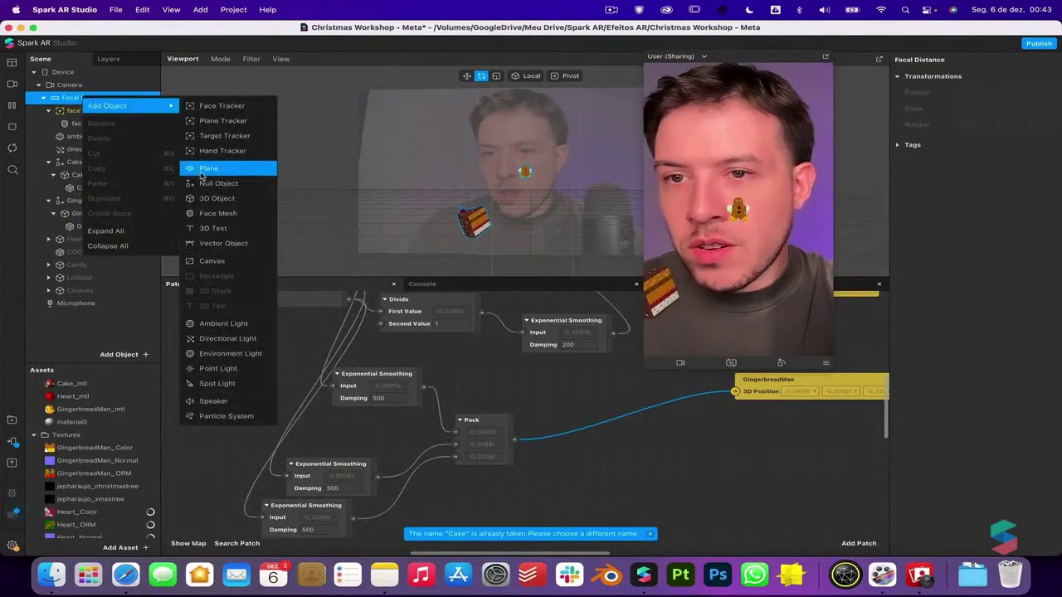
left_click(203, 184)
left_click_drag(86, 303, 90, 163)
left_click(83, 175)
left_click(79, 303, "shift")
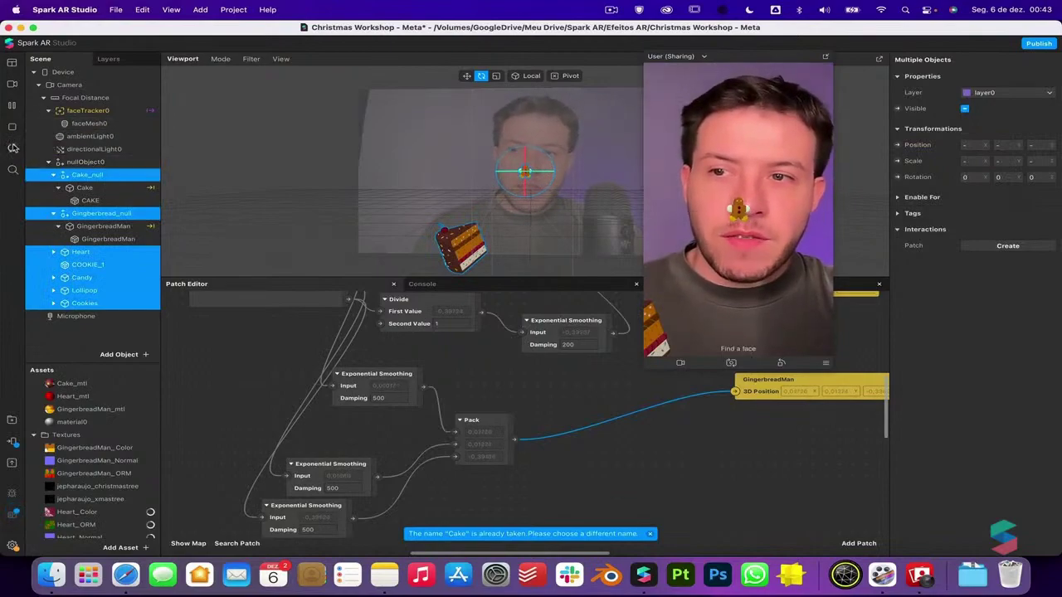
left_click(110, 164)
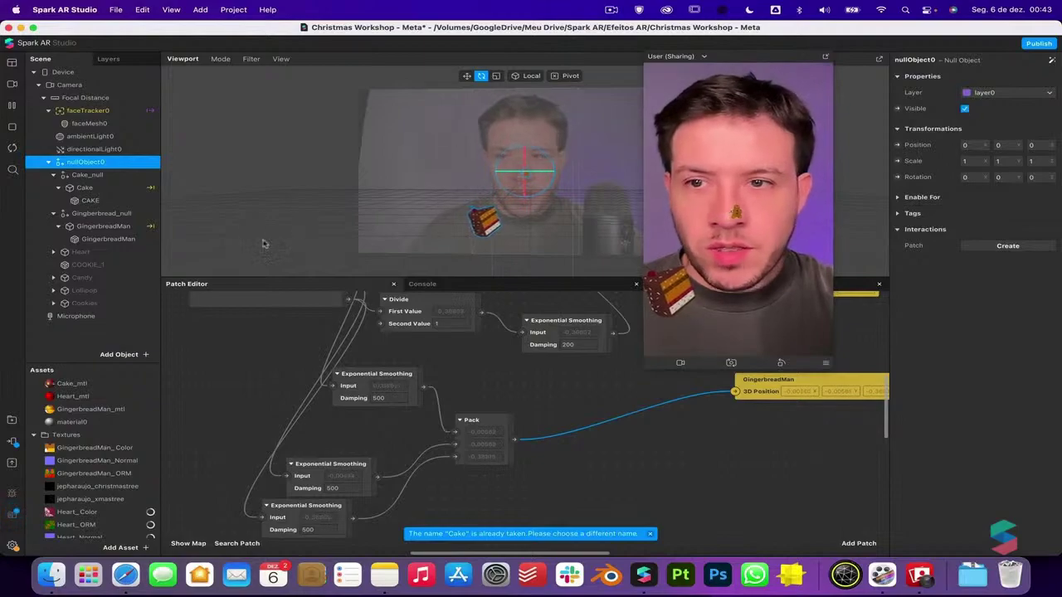
Scale the GingerbreadMan mesh uniformly to about 2.189 and rotate it to about -165, 50 and 180 degrees
left_click(126, 239)
key("r")
left_click_drag(553, 178, 486, 118)
left_click(481, 77)
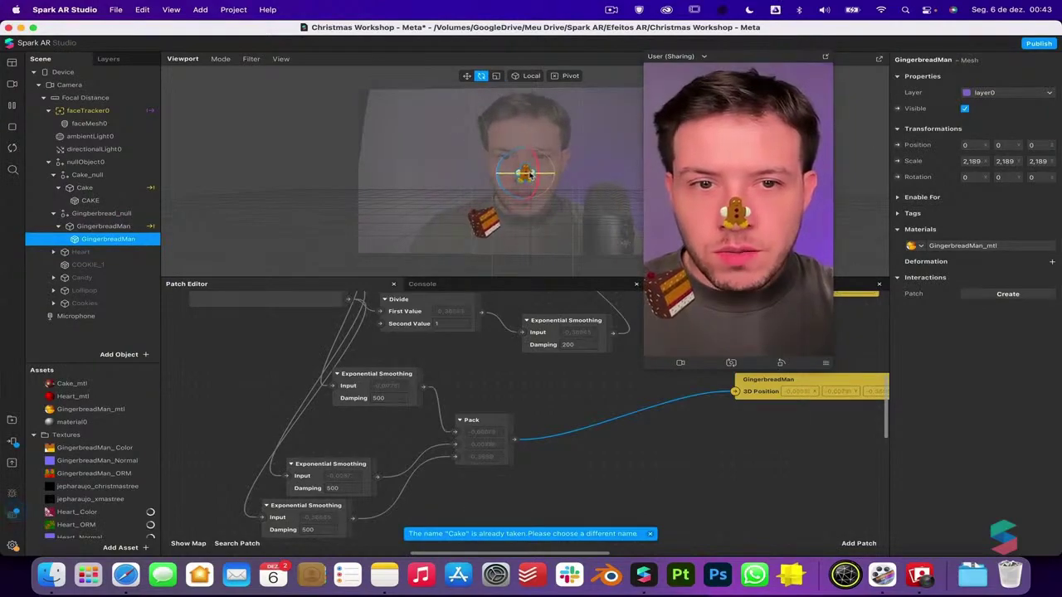
left_click_drag(526, 176, 524, 179)
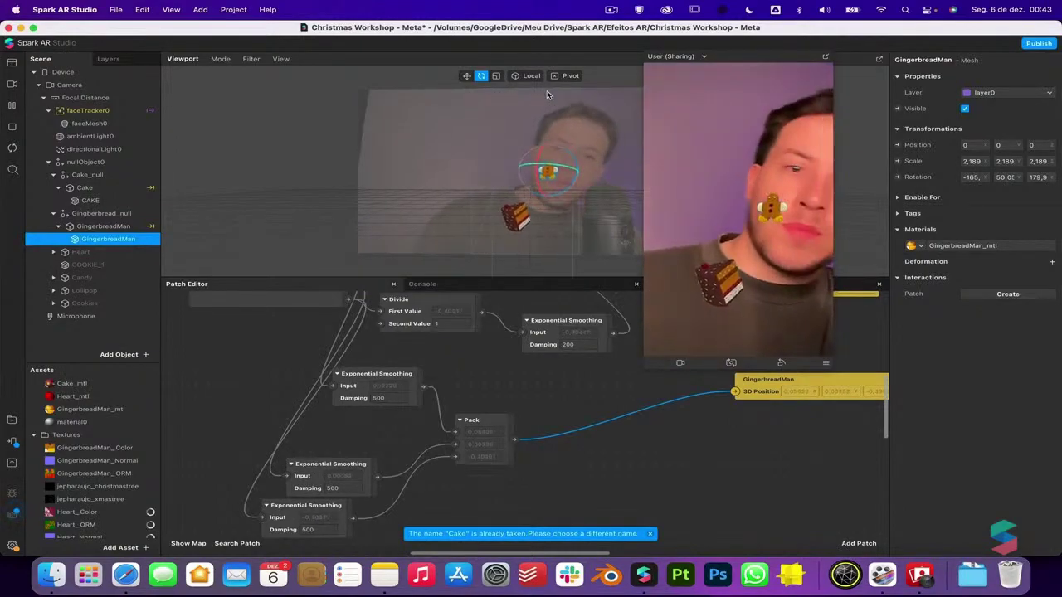
Move Gingberbread_null beside and above the head, to about 0.178 in X and 0.32 in Y
left_click(101, 213)
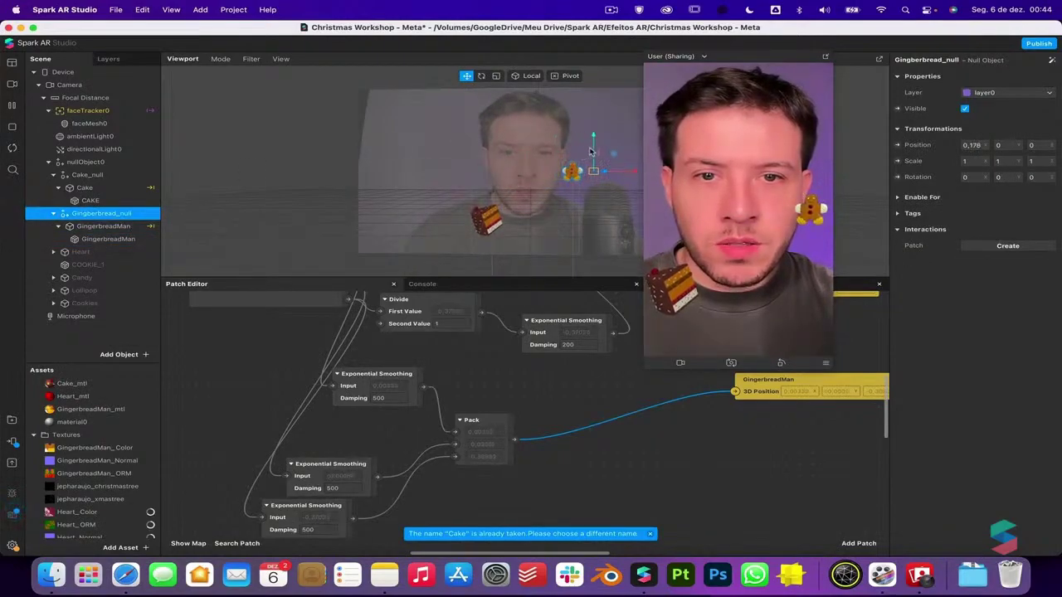
left_click_drag(594, 135, 598, 59)
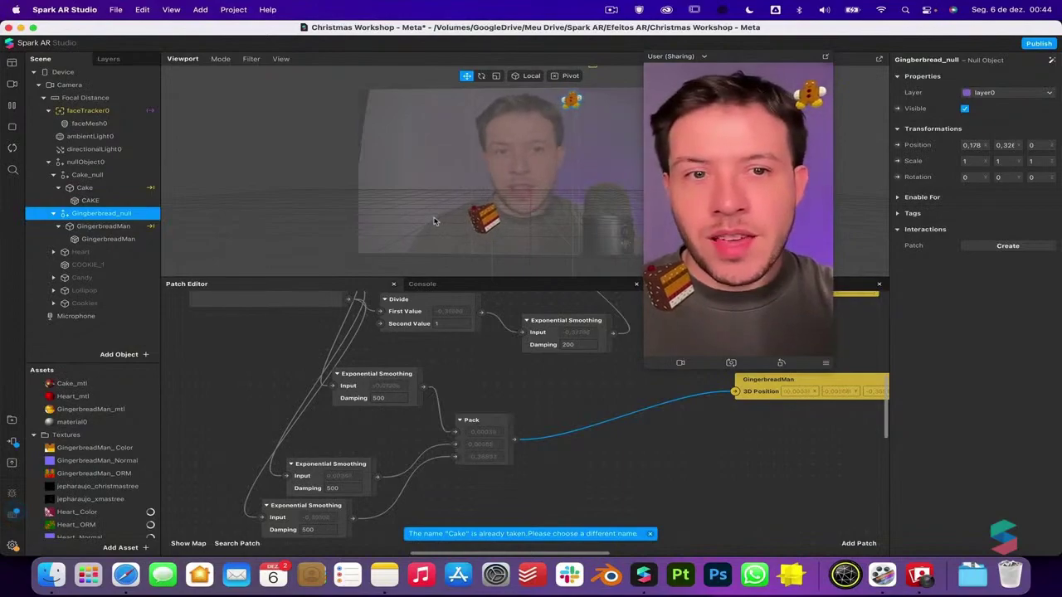
Make the Heart object visible and set the albedo colour of its Heart_mtl material to white (Snow)
left_click(81, 252)
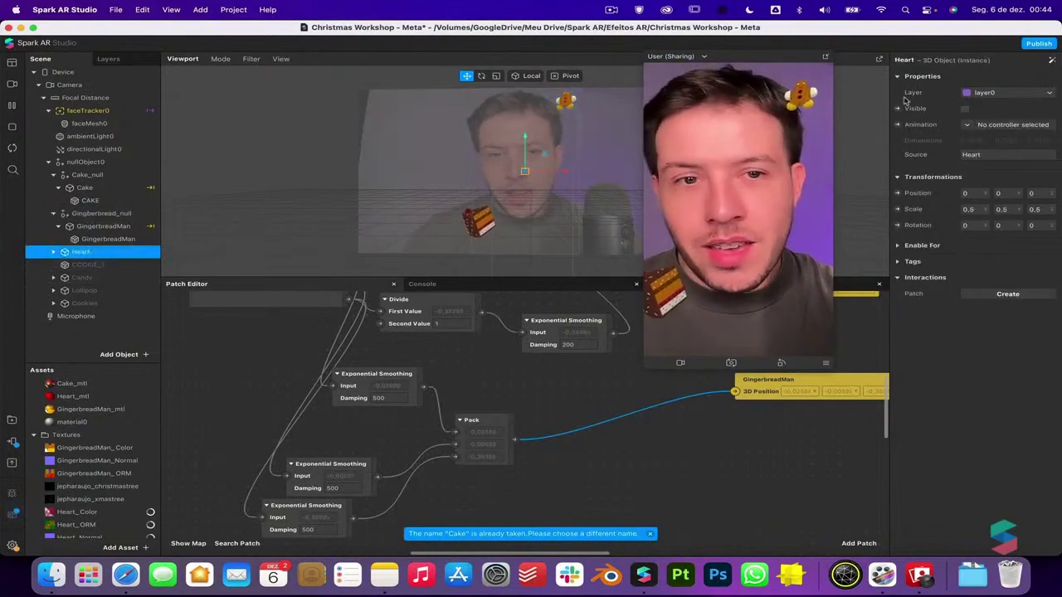
left_click(964, 109)
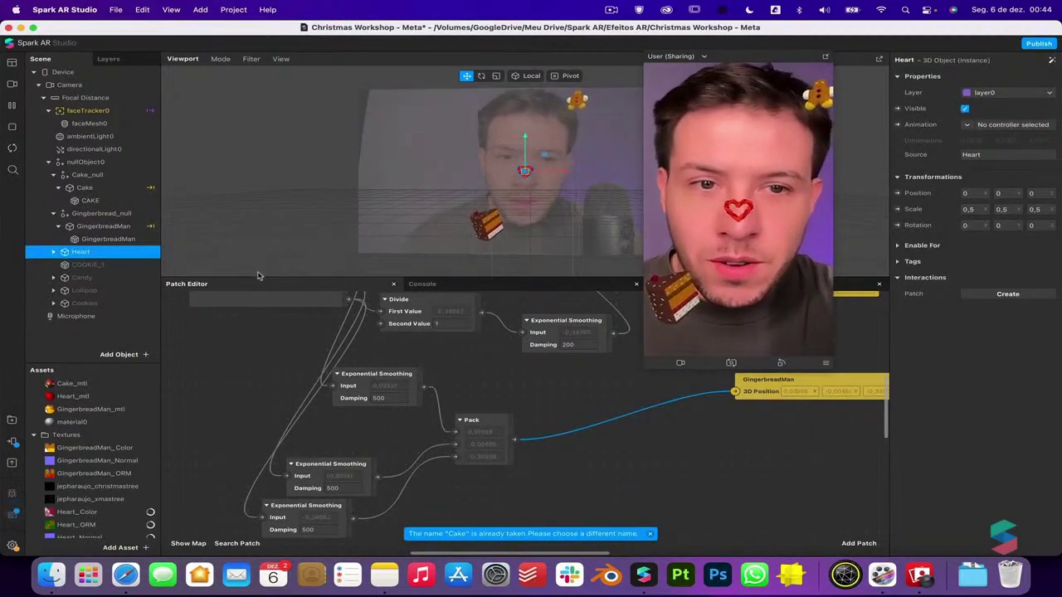
left_click(53, 252)
left_click(87, 264)
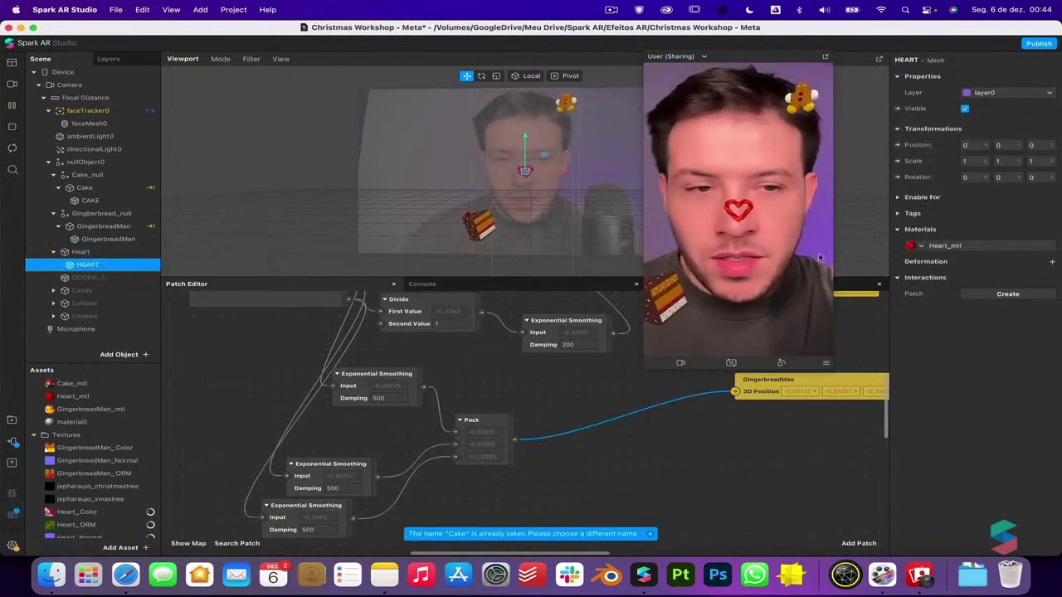
left_click(956, 245)
left_click(979, 140)
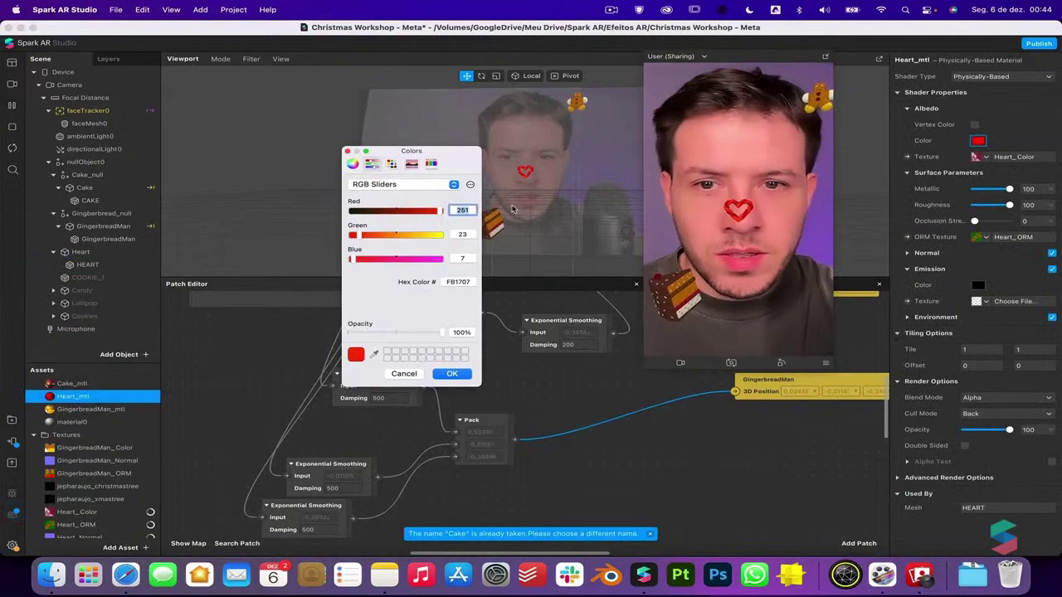
left_click(432, 163)
left_click(474, 215)
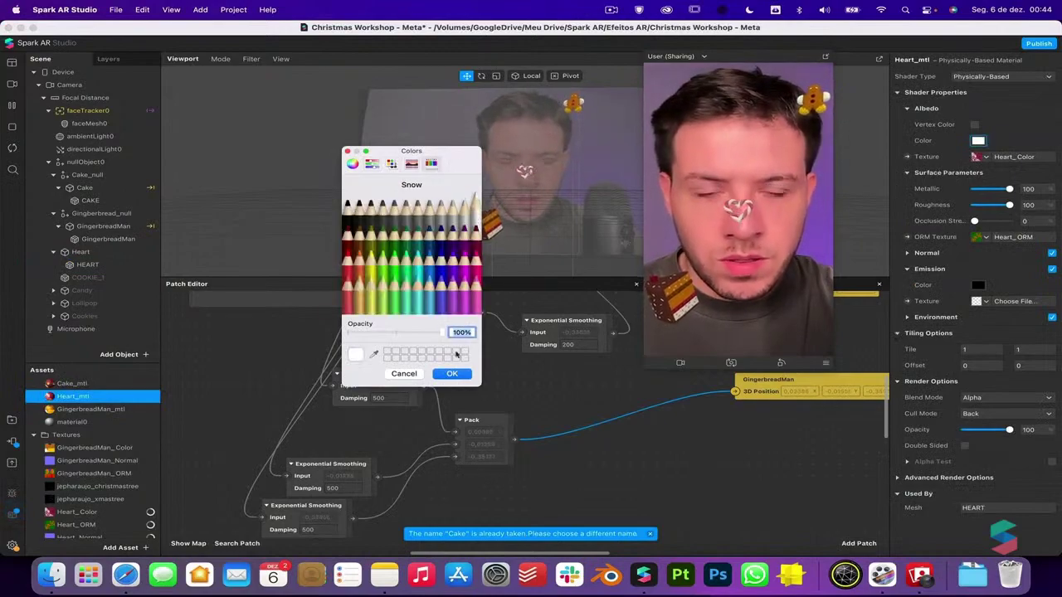
left_click(465, 371)
left_click(897, 478)
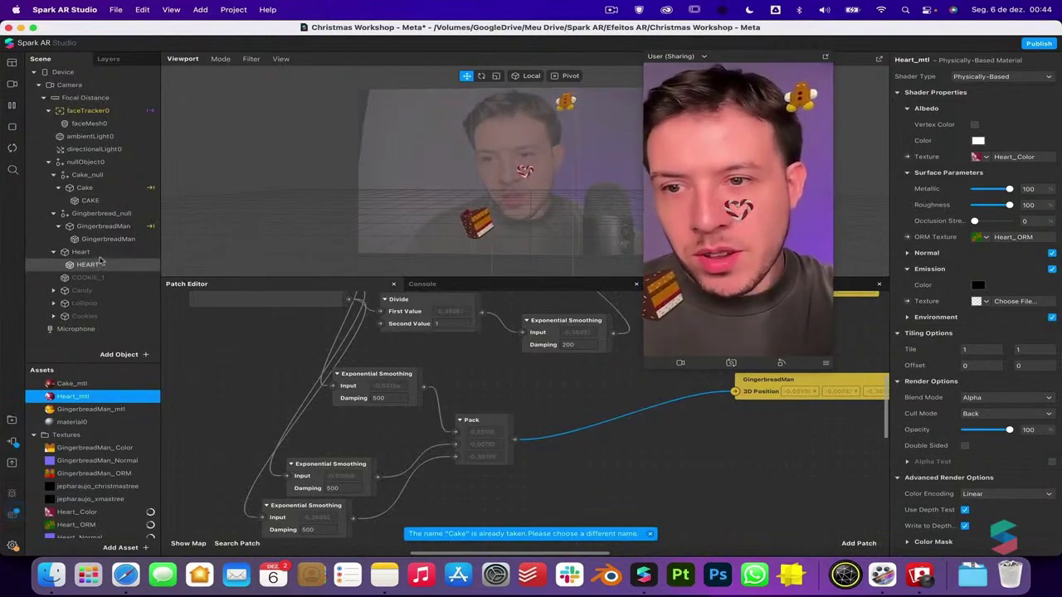
Add an Exponential Smoothing patch with damping 900 to the first Unpack output, above the Cake patches
left_click(81, 251)
scroll(498, 374, "up", 5)
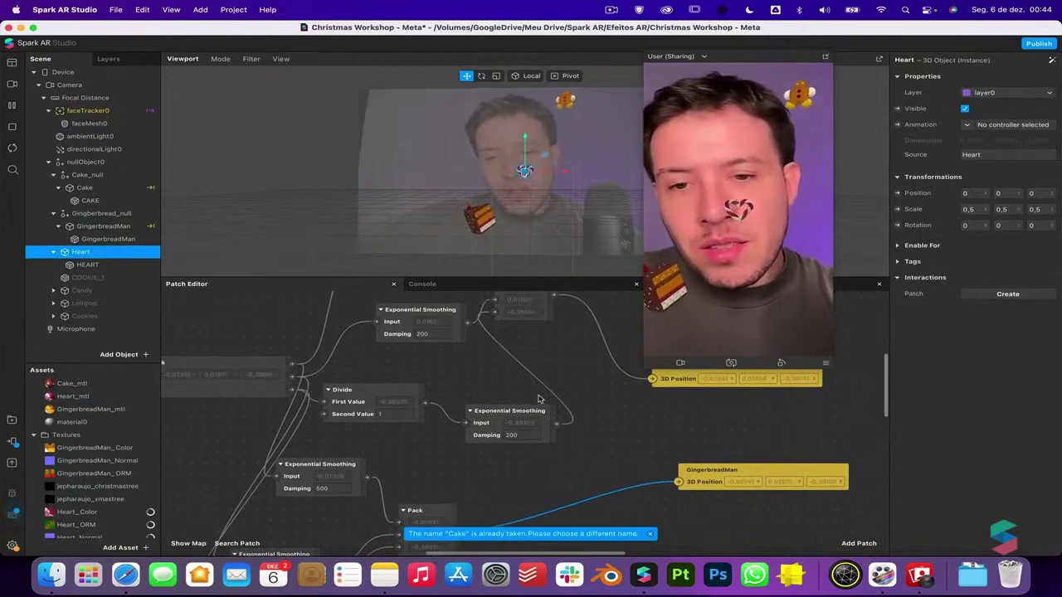
scroll(538, 399, "down", 4)
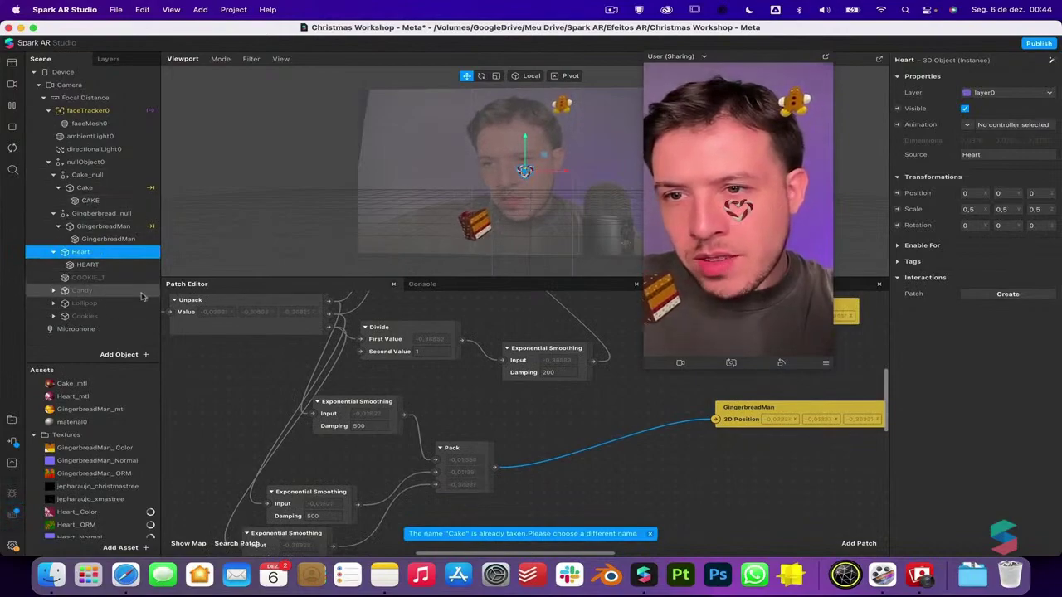
scroll(409, 395, "up", 5)
left_click_drag(340, 494, 347, 350)
type("exponential")
key("Down")
key("Return")
left_click_drag(447, 302, 375, 302)
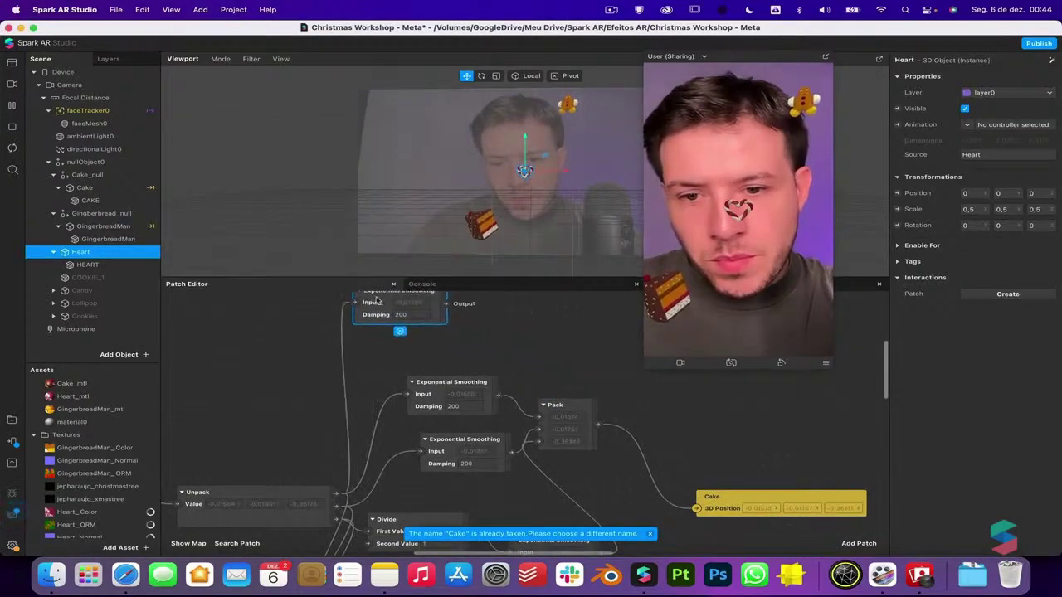
left_click(402, 315)
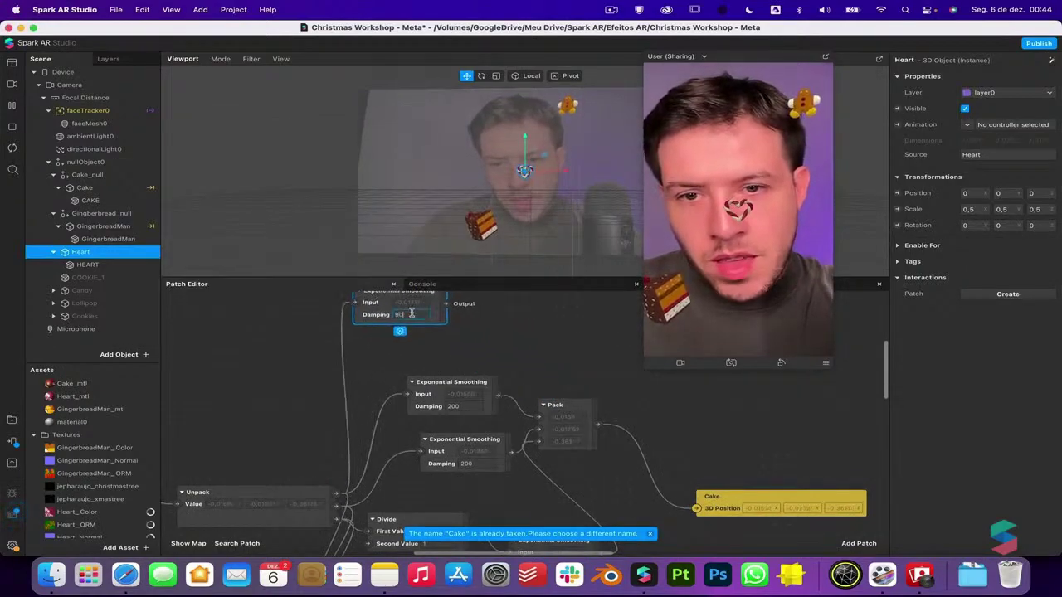
Add an Exponential Smoothing patch with damping 900 to the second Unpack output and place it below the first one
left_click_drag(338, 507, 386, 371)
type("exponential")
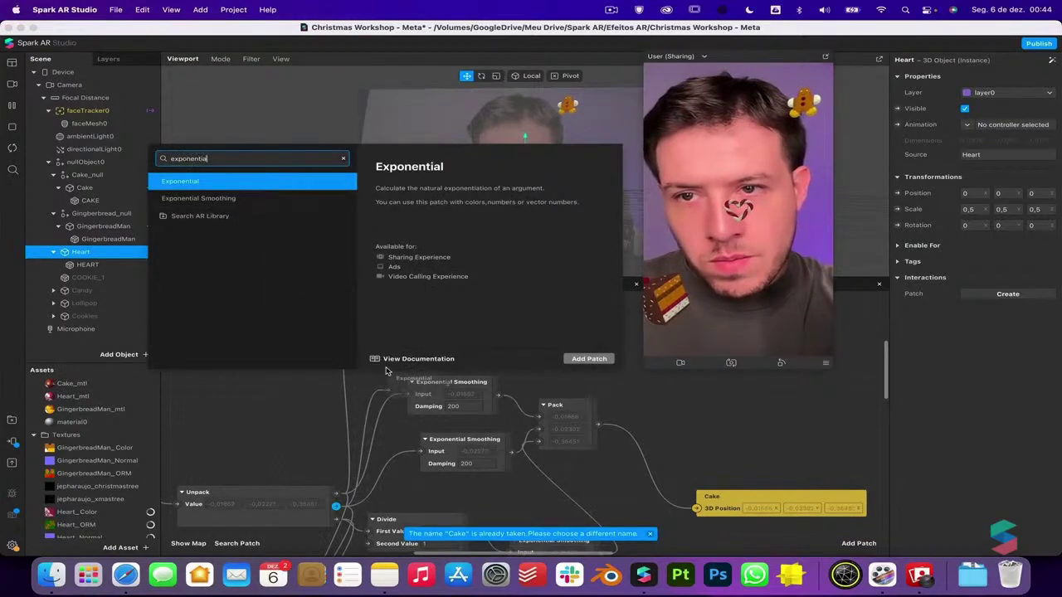
key("Down")
key("Return")
left_click_drag(531, 460, 390, 346)
left_click(426, 360)
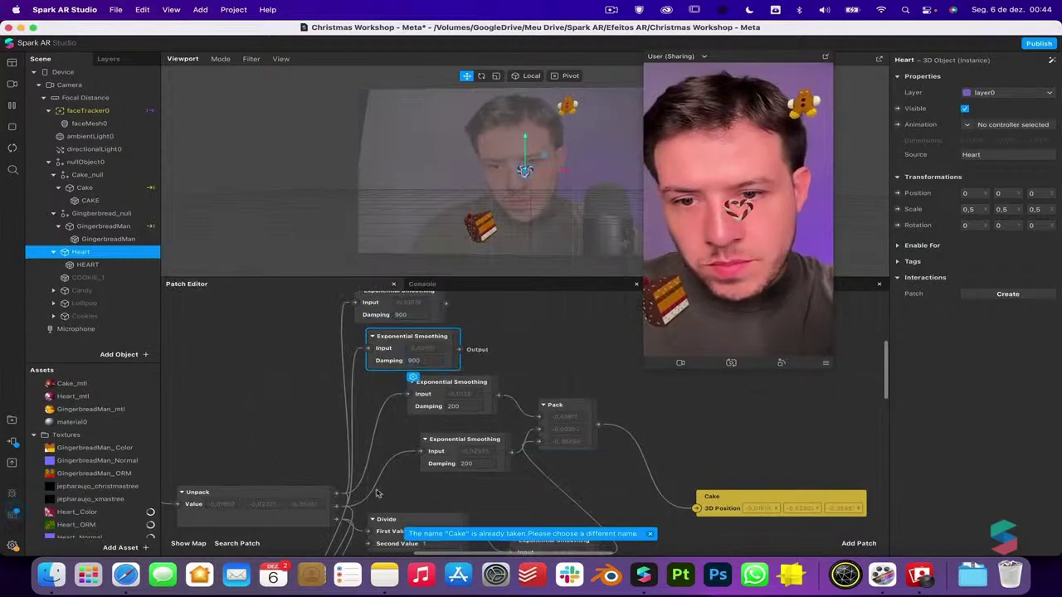
Add an Exponential Smoothing patch with damping 900 to the third Unpack output
left_click_drag(339, 521, 604, 397)
type("exponential smo")
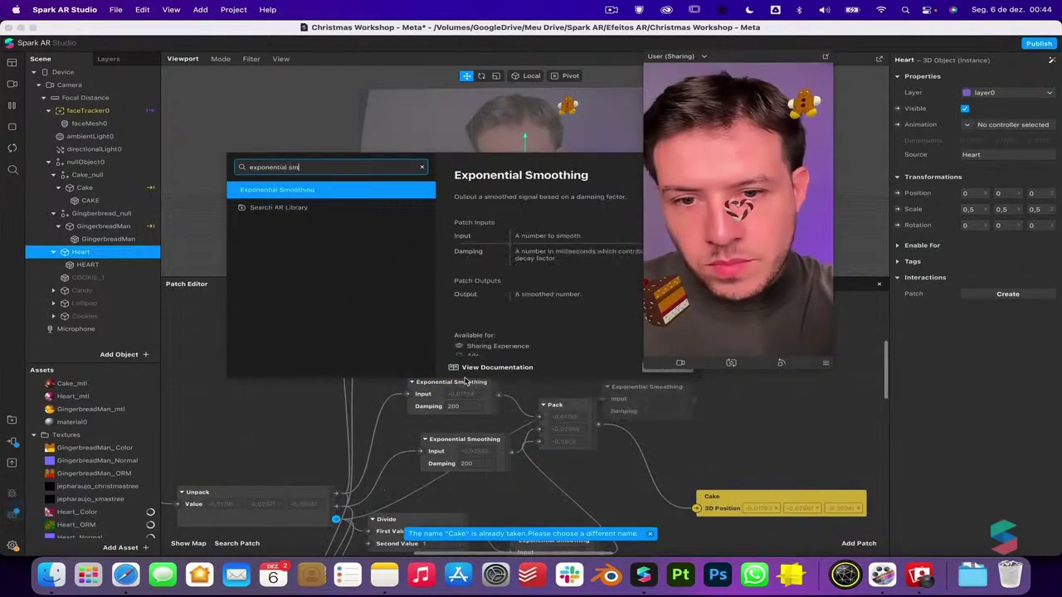
key("Return")
left_click(654, 411)
type("00")
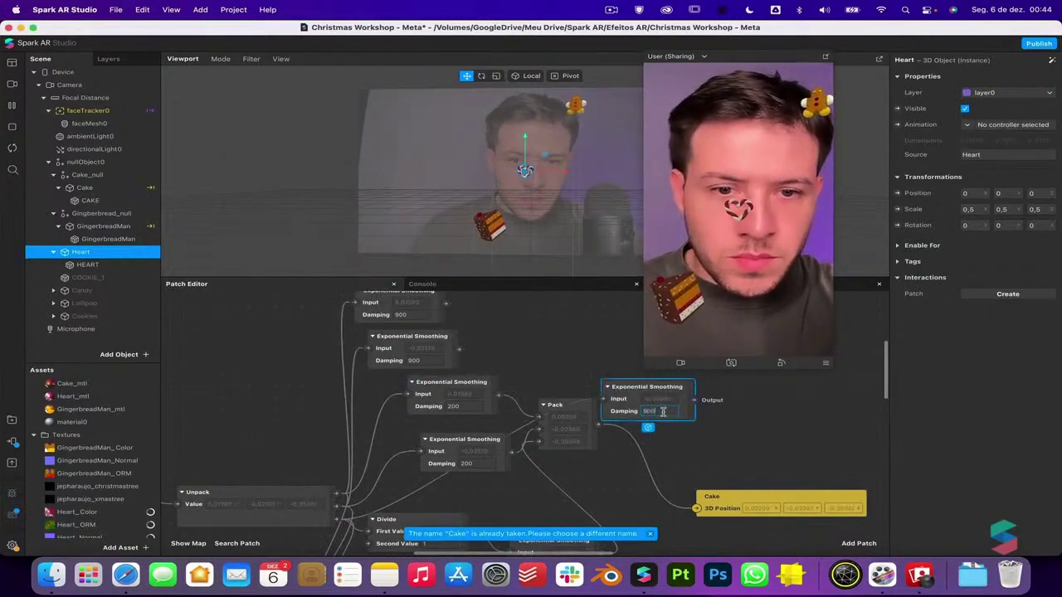
key("Return")
Create a Pack patch from the first 900-damping smoothing patch and connect the second one to its second input
scroll(663, 411, "right", 5)
left_click_drag(355, 332, 446, 325)
type("pack")
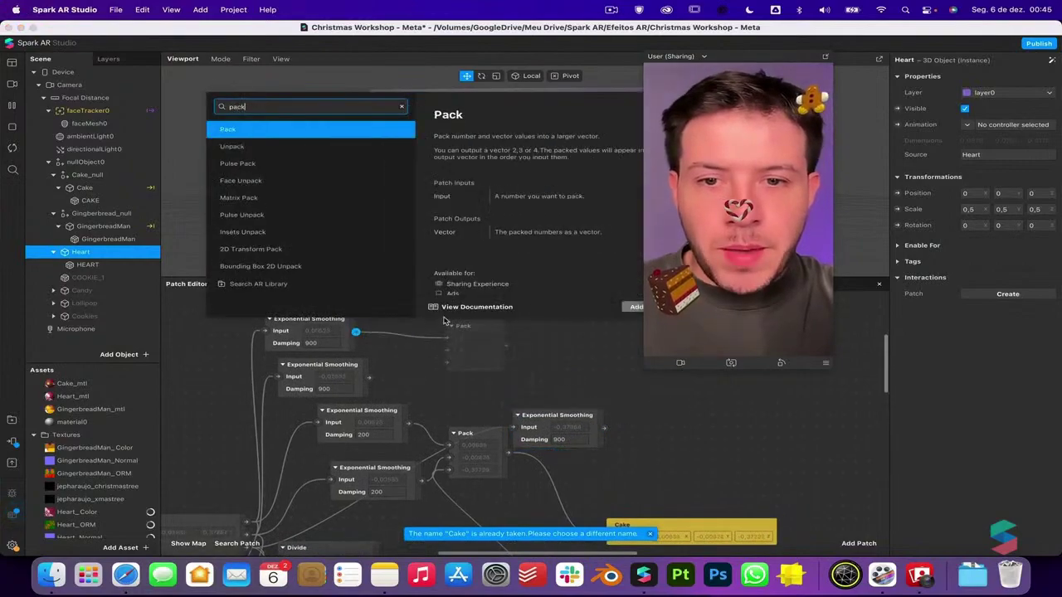
key("Return")
left_click_drag(393, 378, 445, 349)
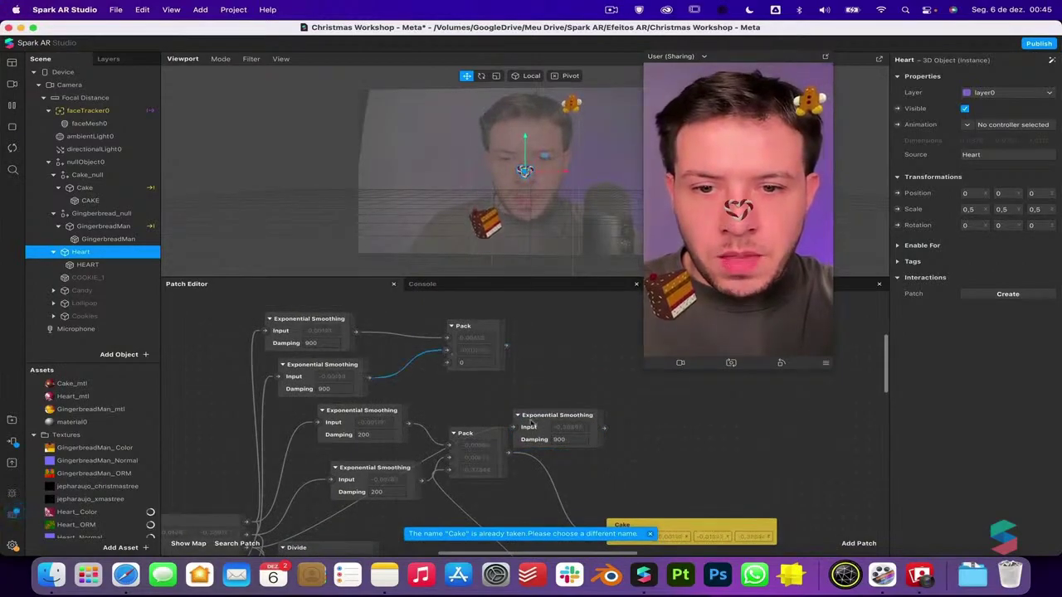
Connect the third smoothing patch to the new Pack's first input and the first smoothing patch to its third input
left_click_drag(535, 424, 406, 397)
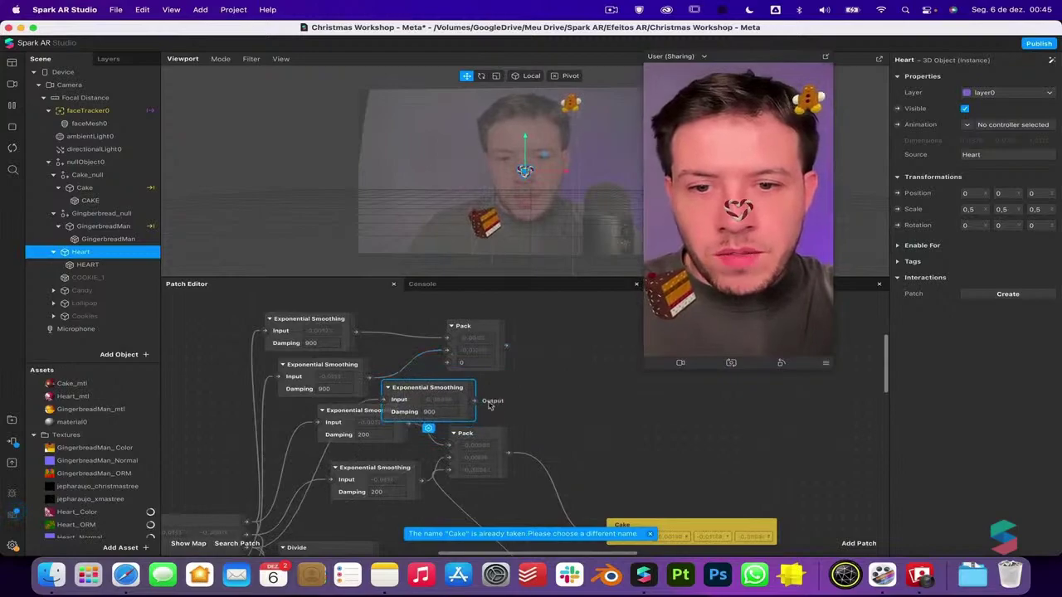
left_click_drag(476, 402, 449, 345)
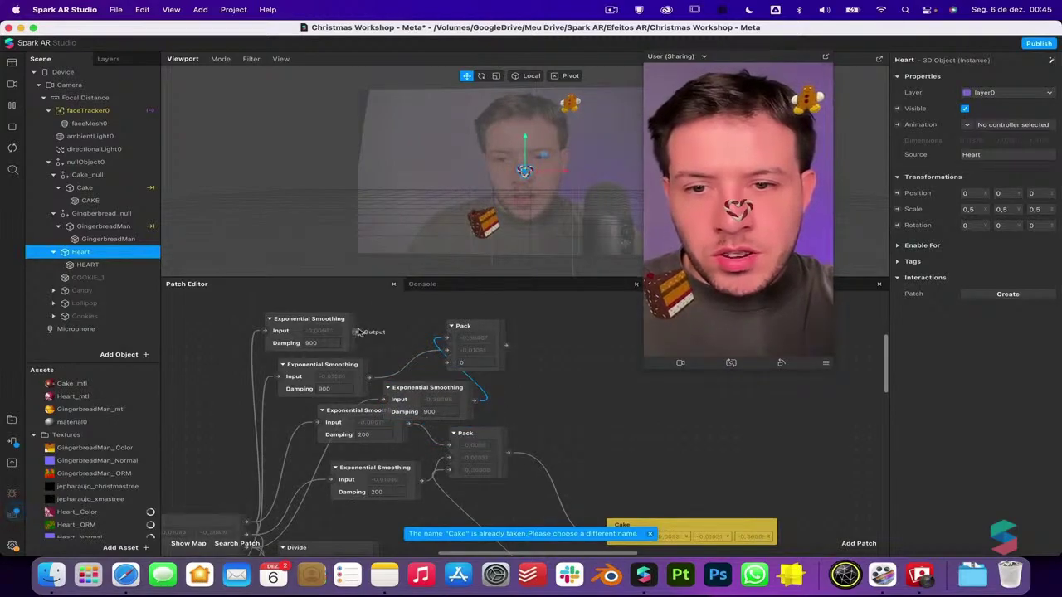
left_click_drag(423, 355, 446, 362)
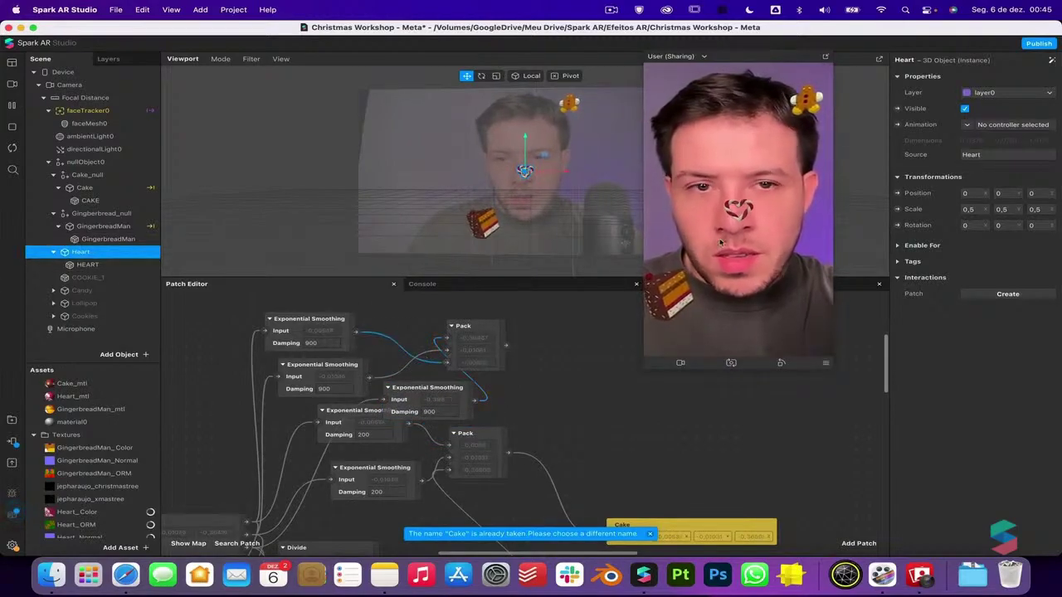
Create a 3D Position patch for the Heart object and connect the new Pack's output to it
left_click(897, 193)
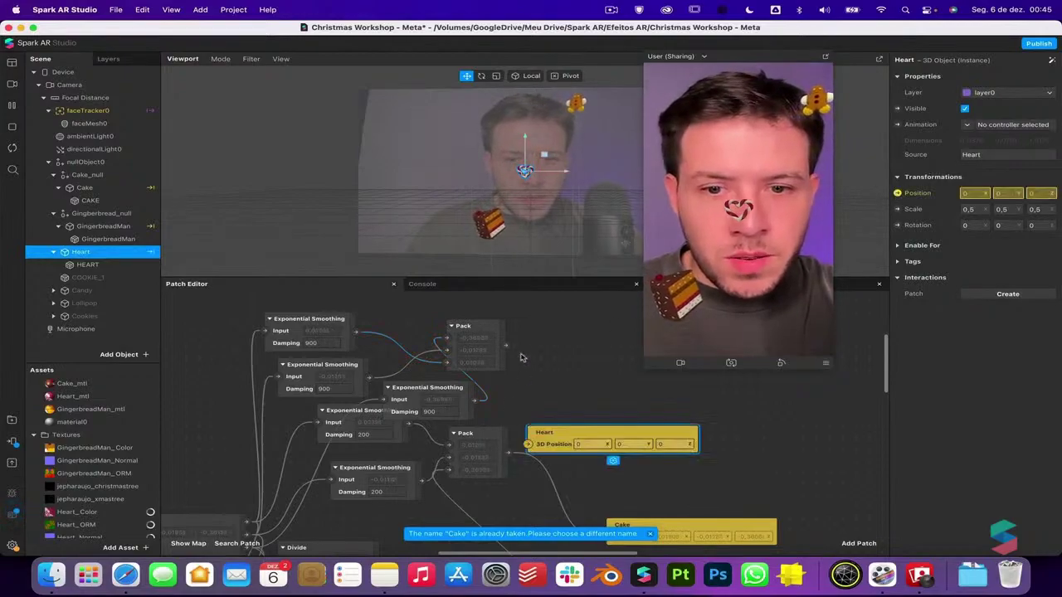
left_click_drag(509, 348, 629, 371)
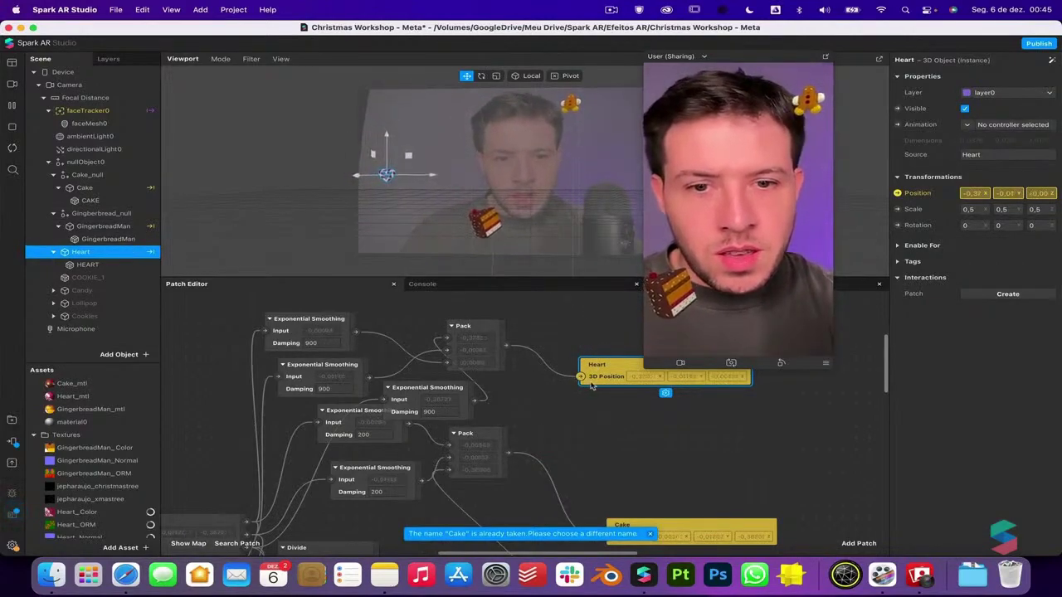
Delete the third 900-damping smoothing patch and rewire the first two to the first and second inputs of the Heart's Pack
left_click(445, 393)
key("BackSpace")
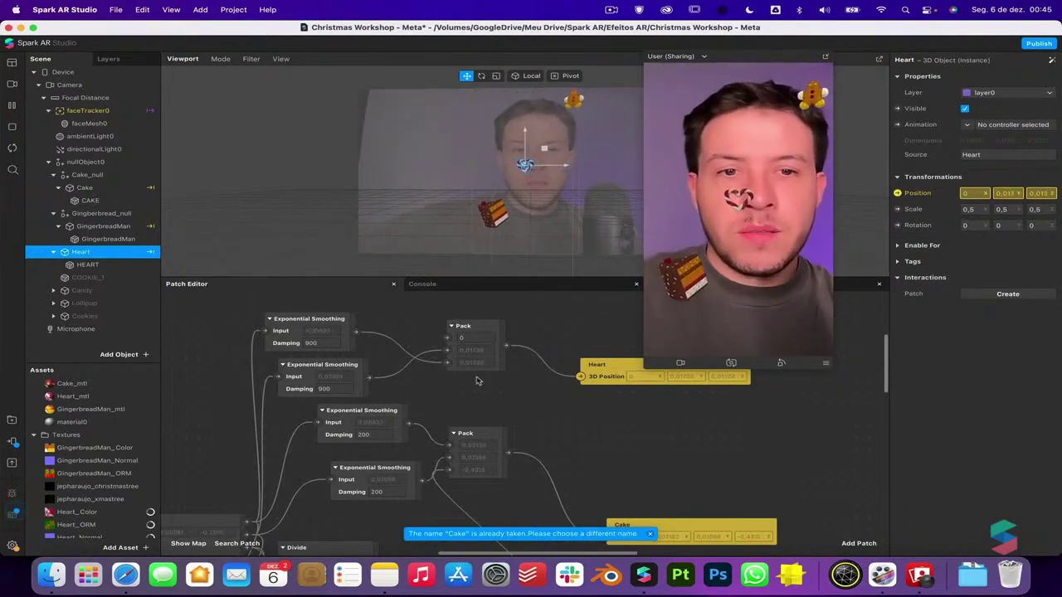
left_click(447, 363)
left_click_drag(452, 354, 455, 358)
left_click(450, 355)
left_click_drag(359, 331, 449, 342)
left_click_drag(371, 378, 448, 354)
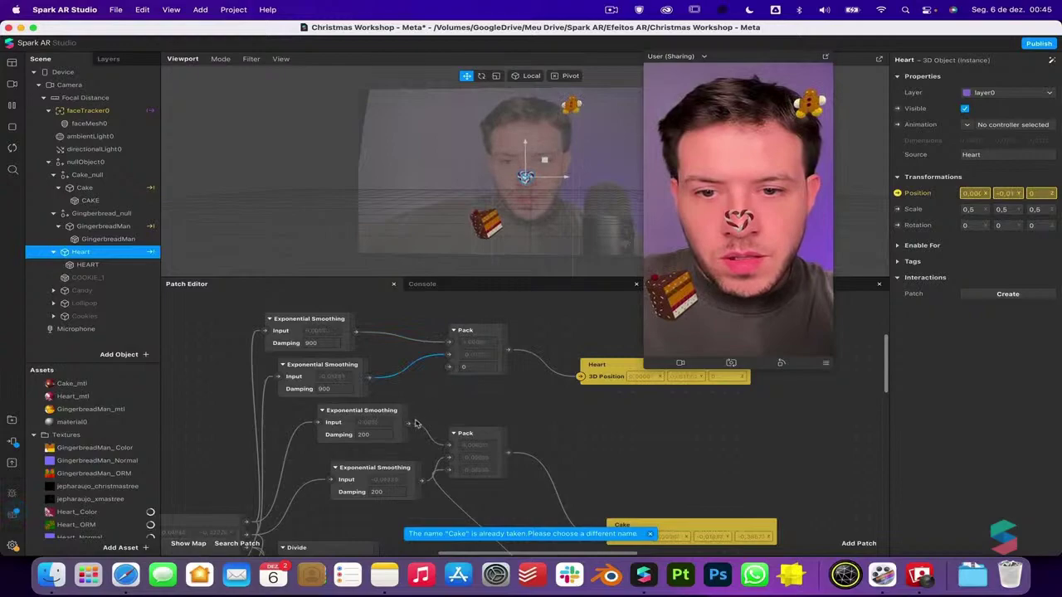
Move the upper Cake smoothing patch closer to the Cake's Pack patch
scroll(415, 425, "down", 3)
left_click_drag(366, 386, 411, 391)
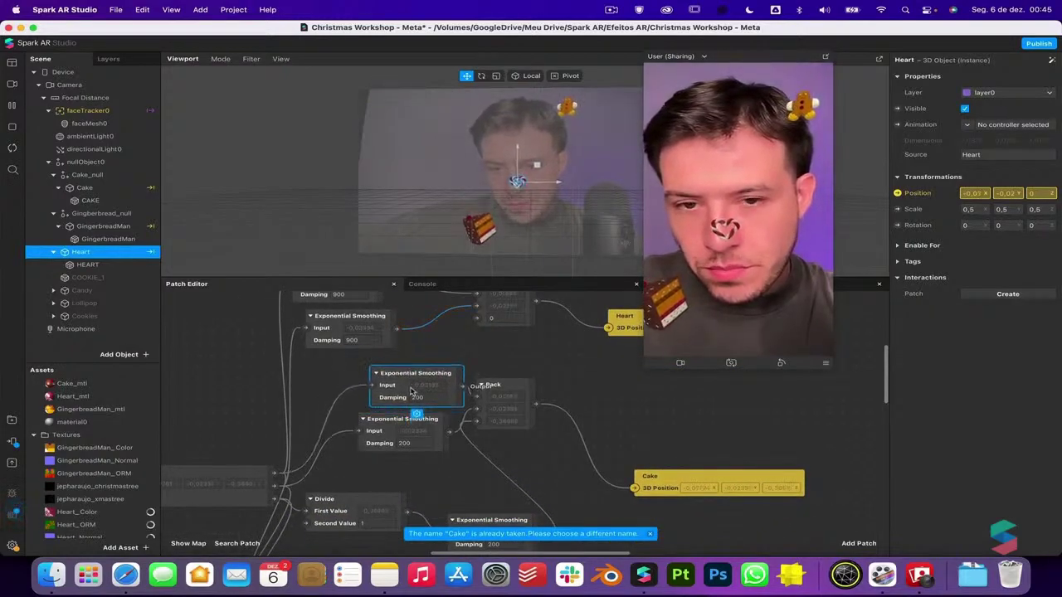
left_click_drag(274, 499, 257, 393)
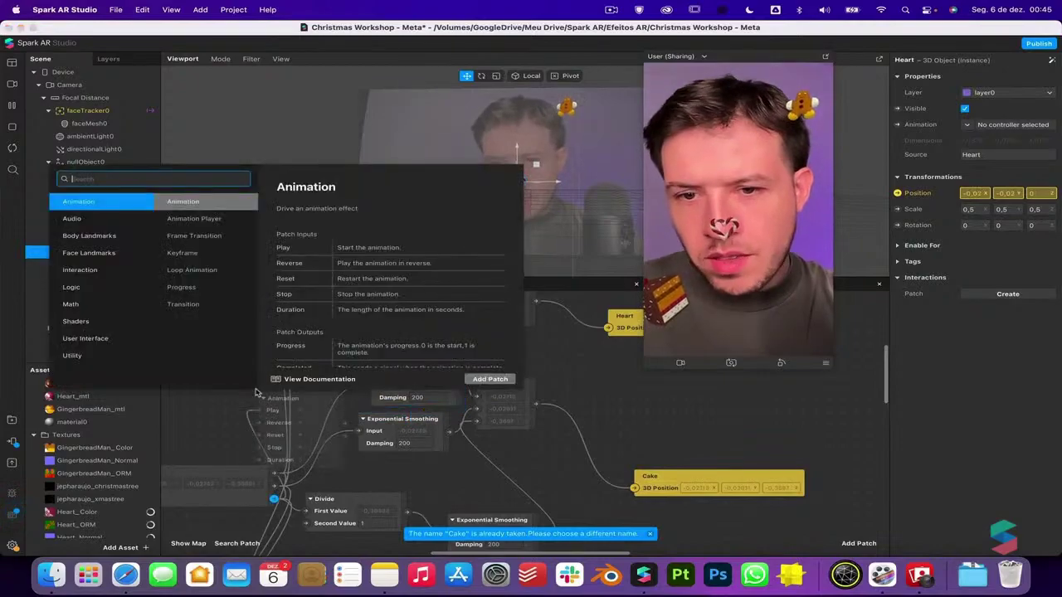
type("exponential")
left_click(256, 392)
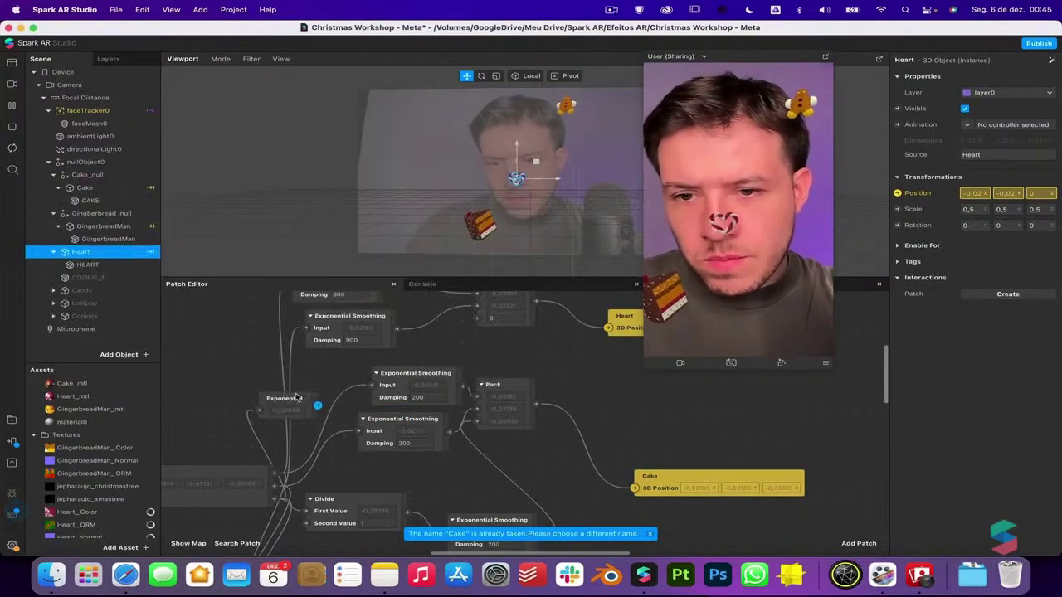
Add an Exponential Smoothing patch with damping 900 from Unpack's third output and connect it to the third input of the Heart's Pack
left_click_drag(273, 498, 471, 305)
type("exponential sm")
key("Return")
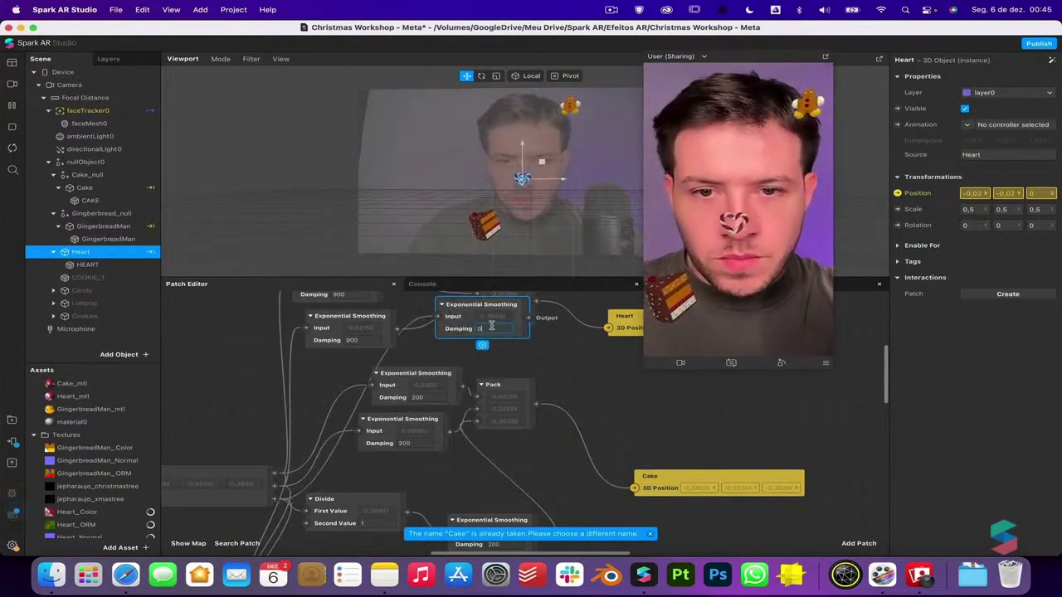
mouse_move(471, 325)
left_mouse_down()
mouse_move(417, 359)
mouse_move(476, 319)
left_mouse_up()
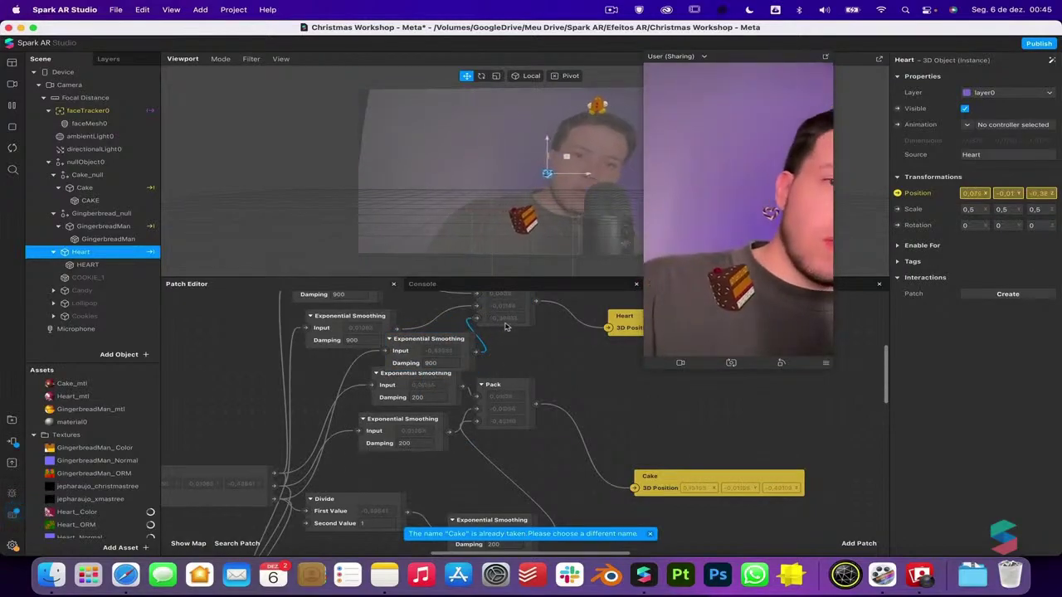
Place the third Heart smoothing patch below the second and move the Heart's smoothing and Pack patches away from the Cake patches
left_click(416, 355)
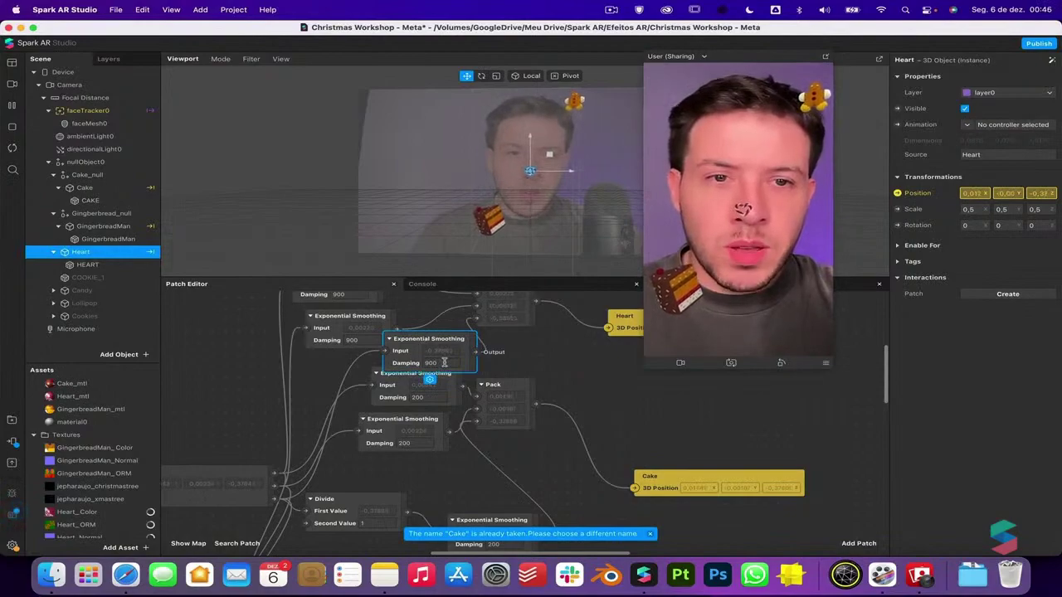
left_click_drag(424, 355, 343, 354)
scroll(415, 373, "up", 4)
left_click(513, 397)
left_click_drag(512, 396, 425, 272)
scroll(503, 380, "up", 2)
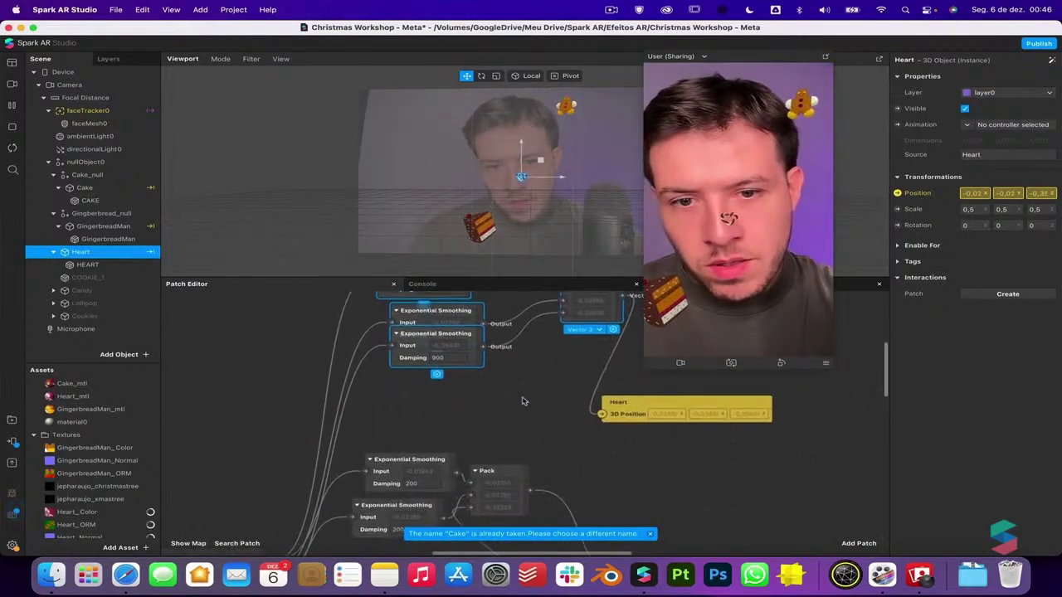
Place the Heart position patch beside its Pack and space the three Heart smoothing patches evenly in a column
left_click_drag(645, 413, 724, 311)
scroll(498, 373, "up", 5)
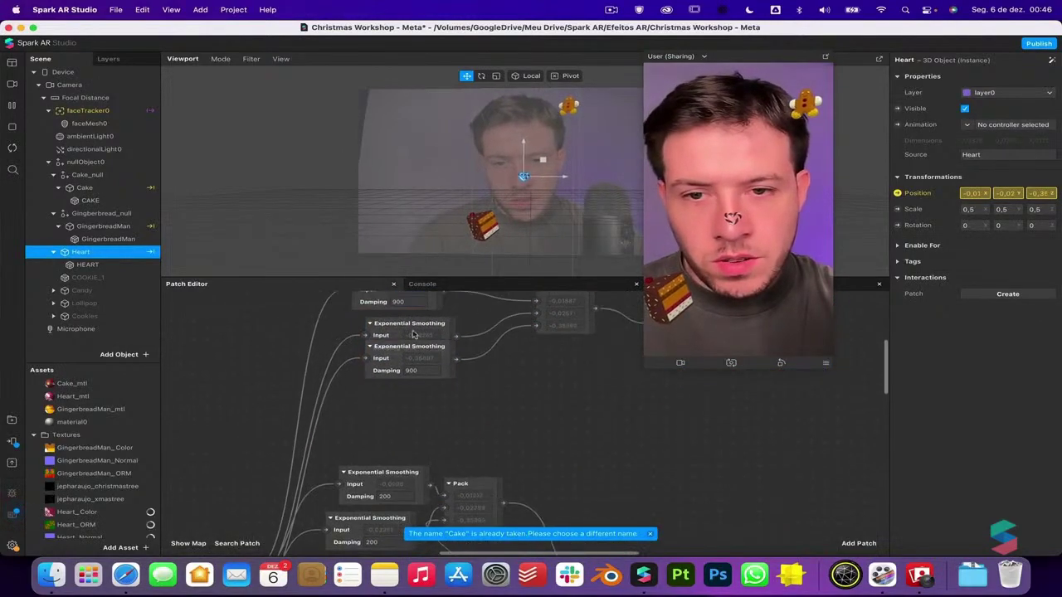
left_click(361, 315)
left_click_drag(366, 382, 352, 360)
left_click(424, 464)
scroll(424, 464, "right", 4)
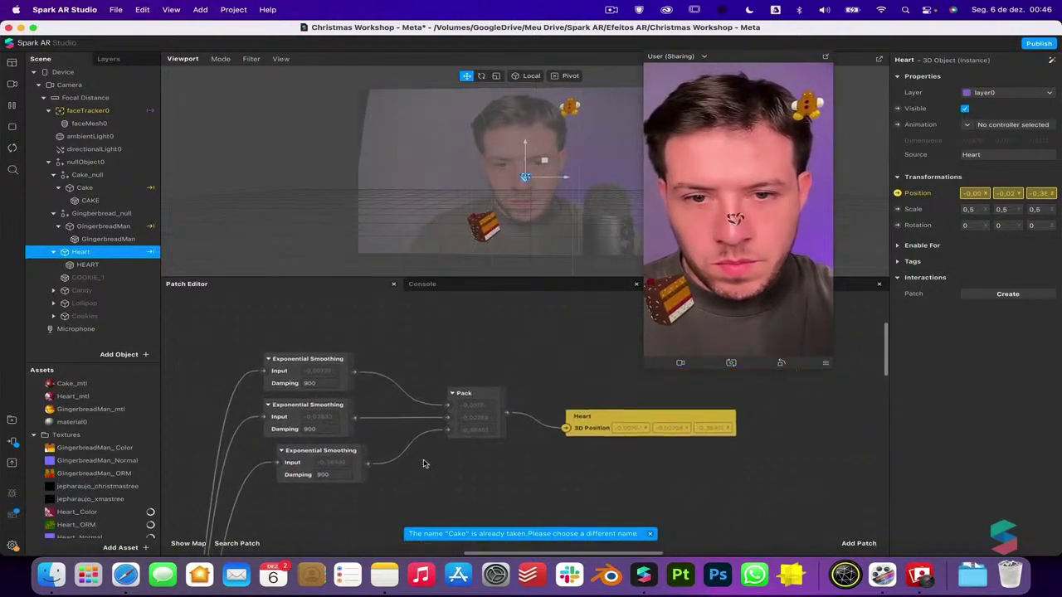
Add a comment around the Heart's three Exponential Smoothing patches, Pack and 3D Position patch
left_click_drag(581, 486, 289, 363)
right_click(290, 363)
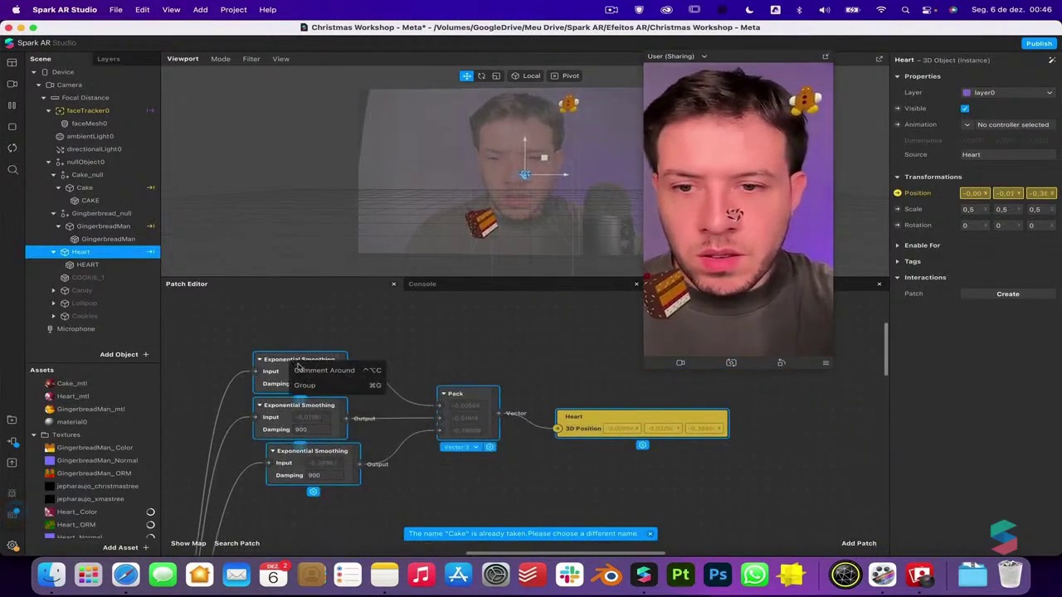
left_click(309, 371)
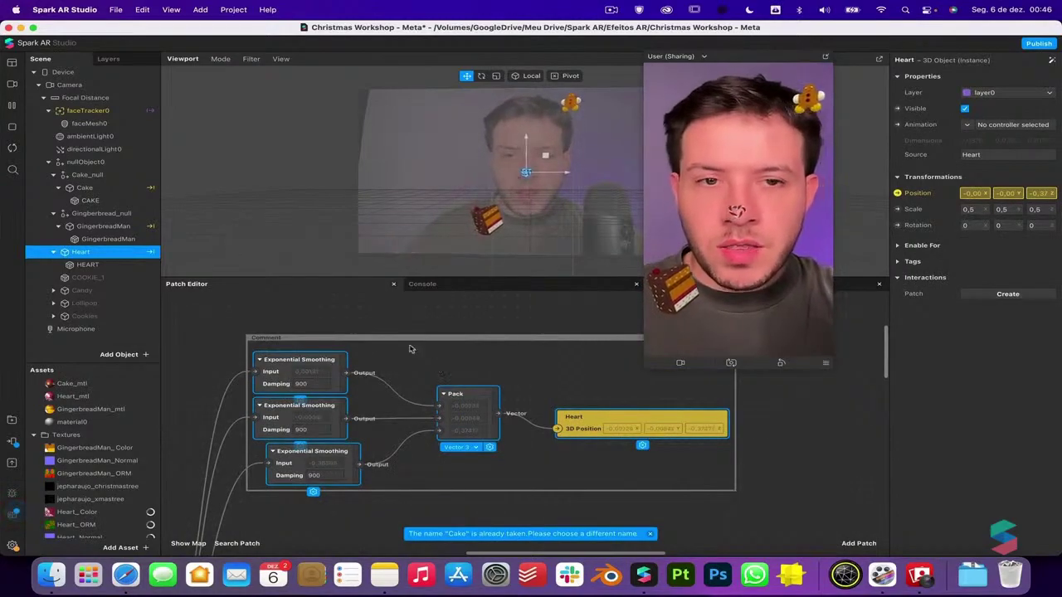
Color the comment around the Heart patches green and title it "Damping 900"
left_click(279, 337)
right_click(275, 340)
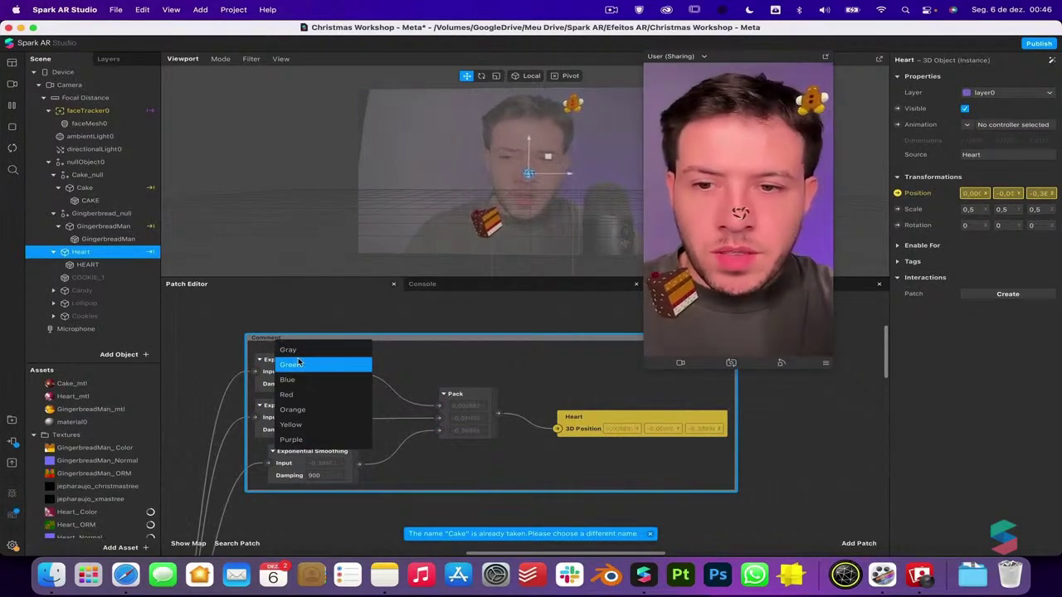
left_click(297, 363)
left_click_drag(273, 337, 268, 343)
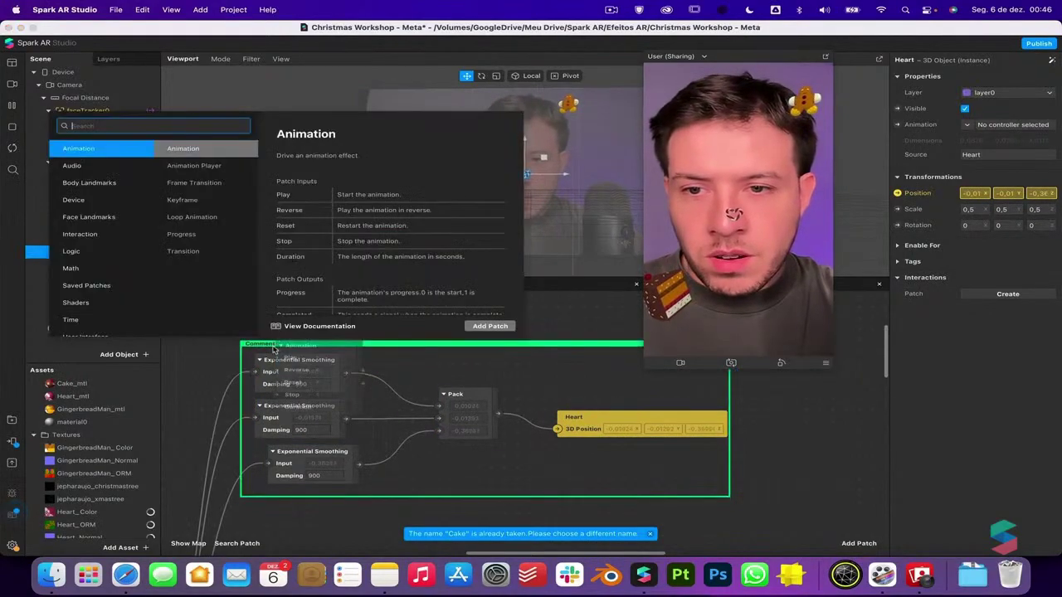
double_click(264, 344)
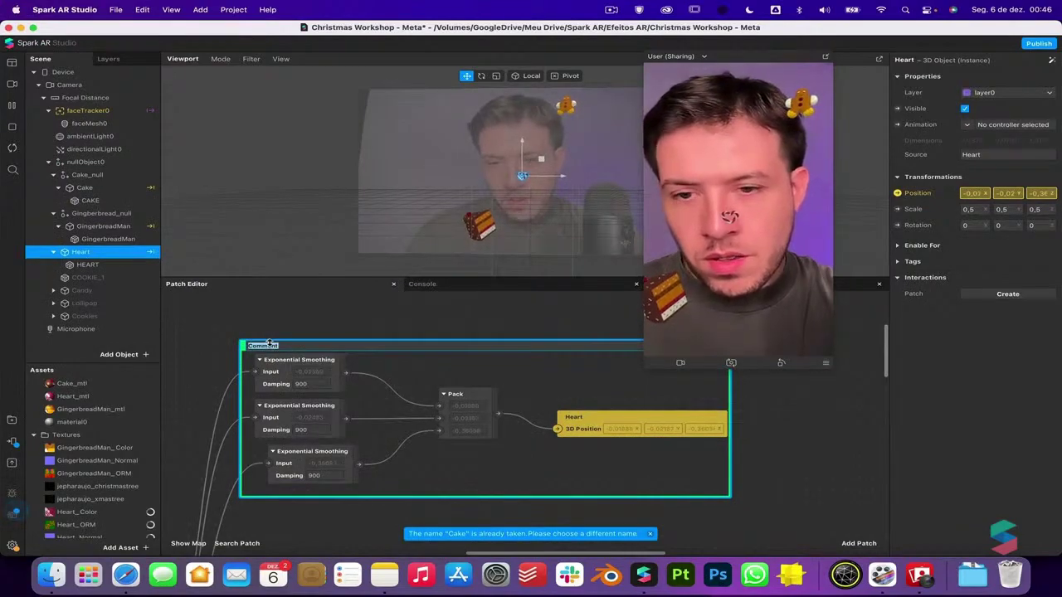
type("Damping 900")
key("Return")
Delete the Divide patch from the Cake's wiring and line up the third Cake smoothing patch below the other two
scroll(362, 402, "down", 5)
left_click(363, 403)
scroll(387, 415, "down", 3)
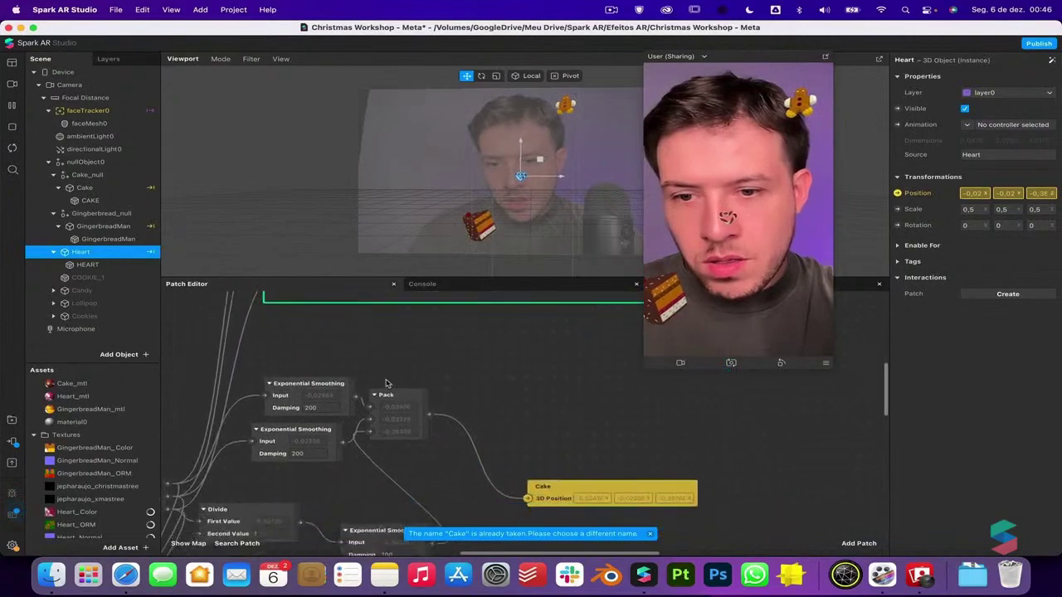
scroll(386, 383, "down", 5)
left_click_drag(355, 448, 311, 415)
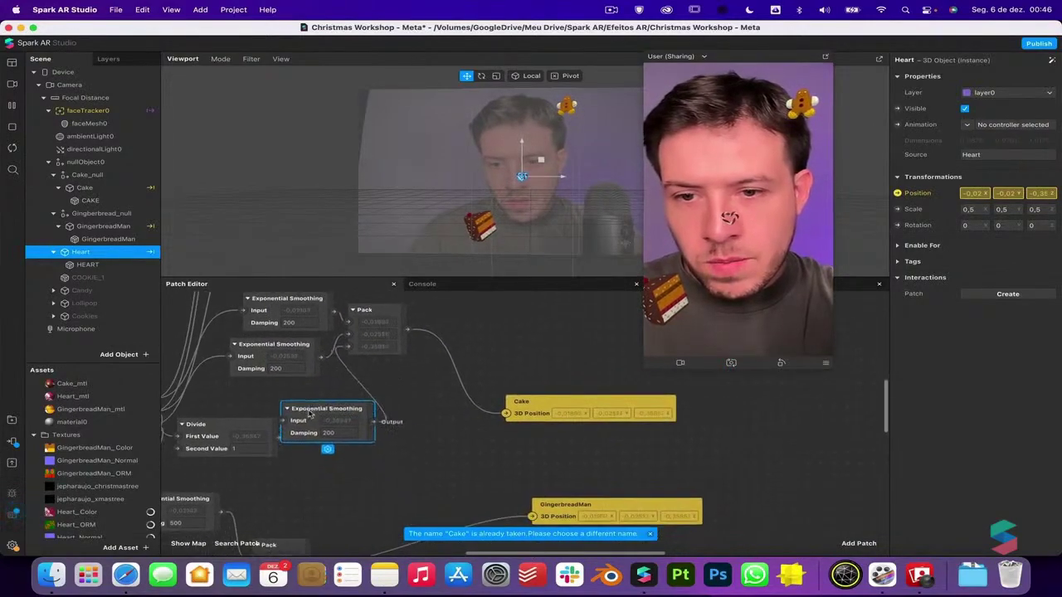
scroll(311, 415, "left", 5)
left_click(380, 438)
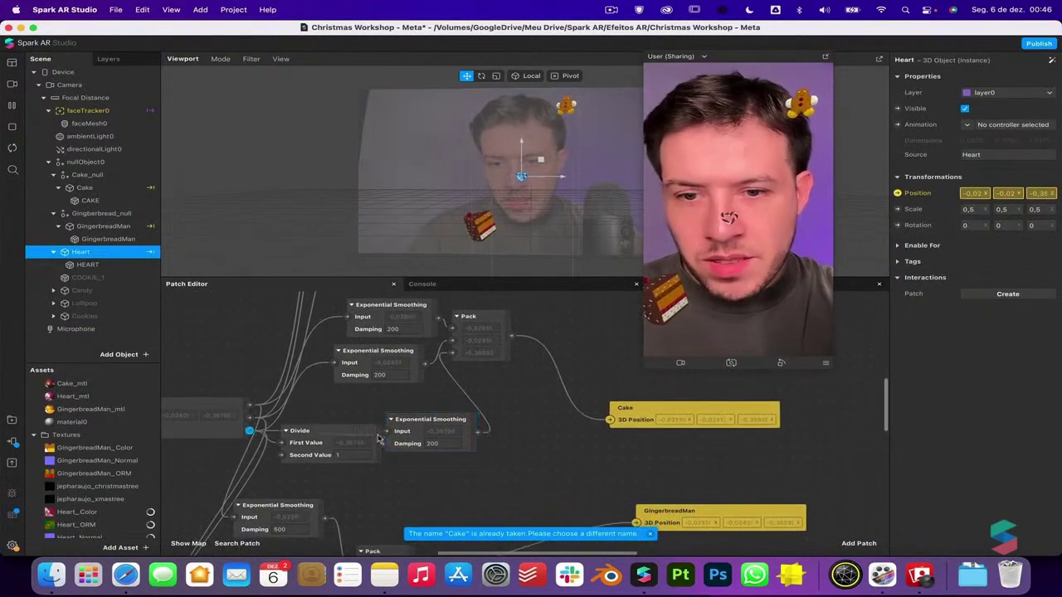
left_click(360, 436)
key("Delete")
scroll(360, 436, "up", 3)
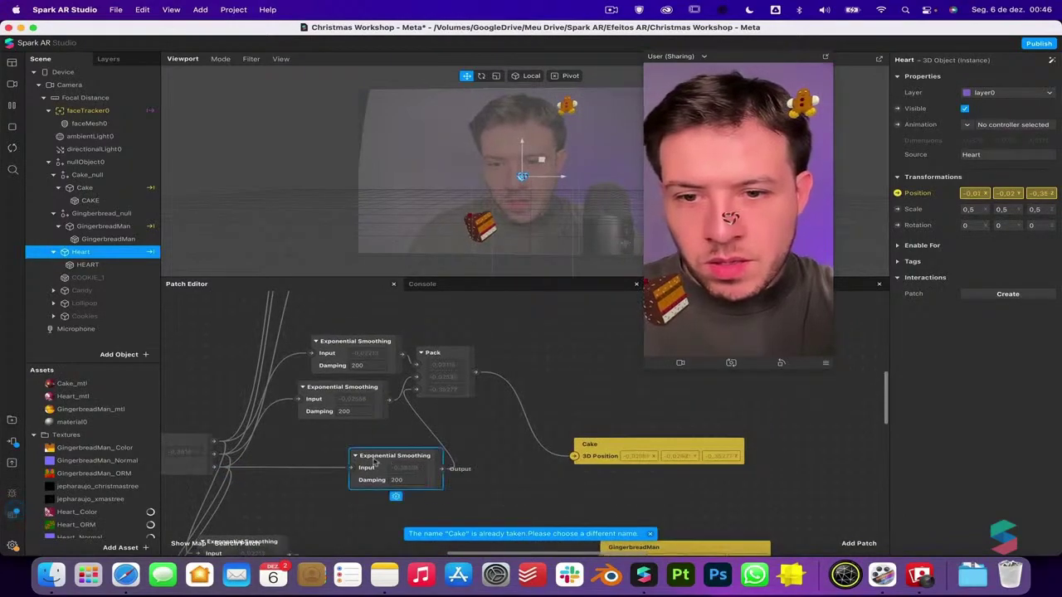
left_click_drag(388, 466, 347, 443)
Add a comment around the Cake's three Exponential Smoothing patches, Pack and 3D Position patch
left_click_drag(438, 443, 342, 353)
left_click_drag(655, 475, 365, 357)
right_click(363, 354)
left_click(384, 368)
Title the comment around the Cake patches "Damping 200" and color it green
double_click(319, 318)
left_click(314, 324)
double_click(314, 324)
type("Damping Cake")
key("Return")
right_click(315, 326)
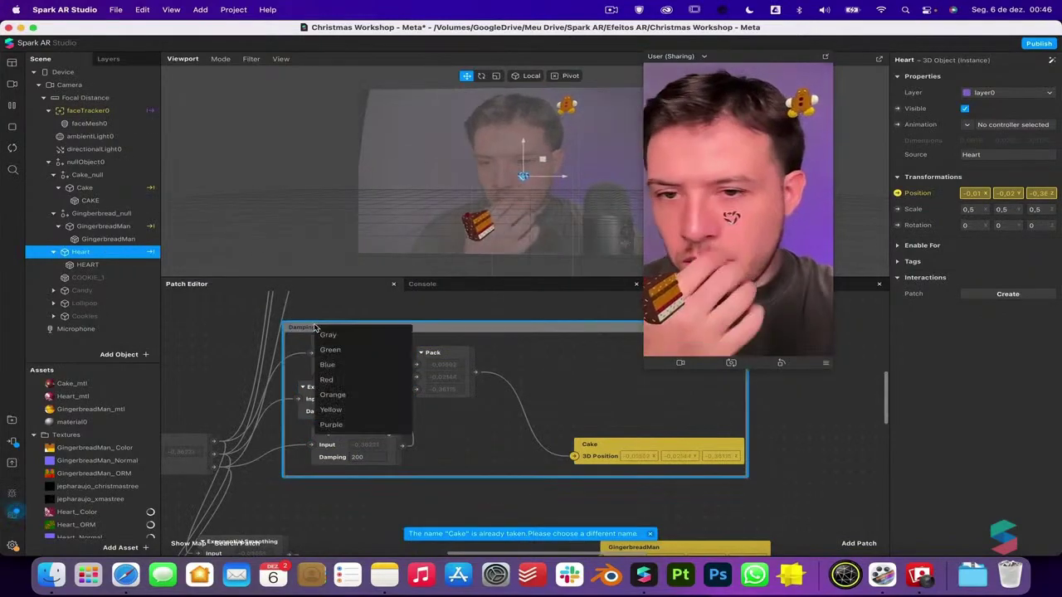
left_click(348, 351)
Add a comment around the GingerbreadMan's three Exponential Smoothing patches, Pack and 3D Position patch
scroll(348, 353, "down", 3)
scroll(348, 353, "down", 3)
left_click_drag(344, 295, 209, 413)
left_click_drag(756, 479, 212, 357)
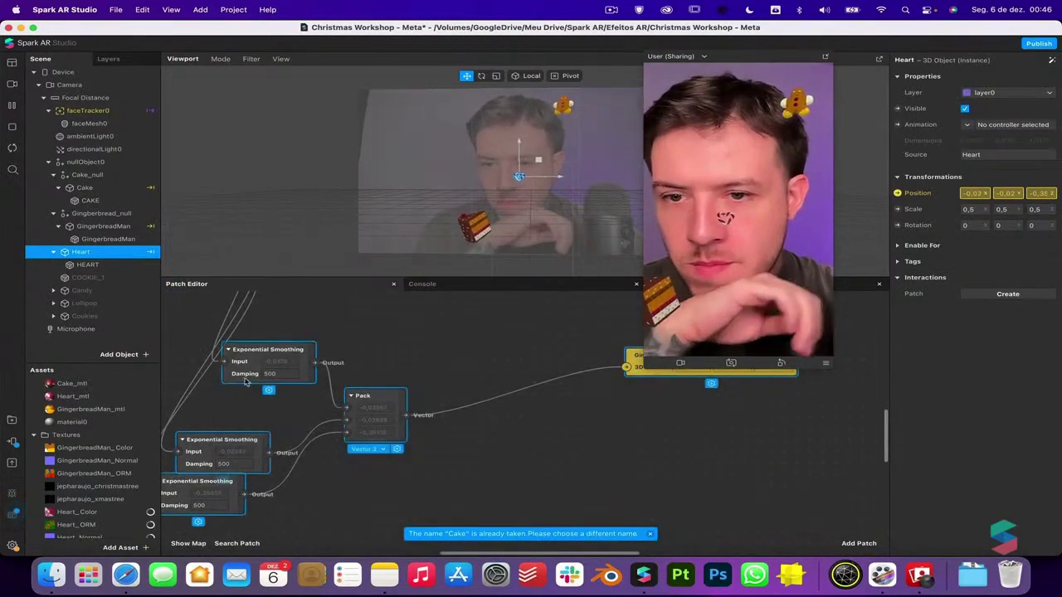
right_click(248, 366)
left_click(274, 379)
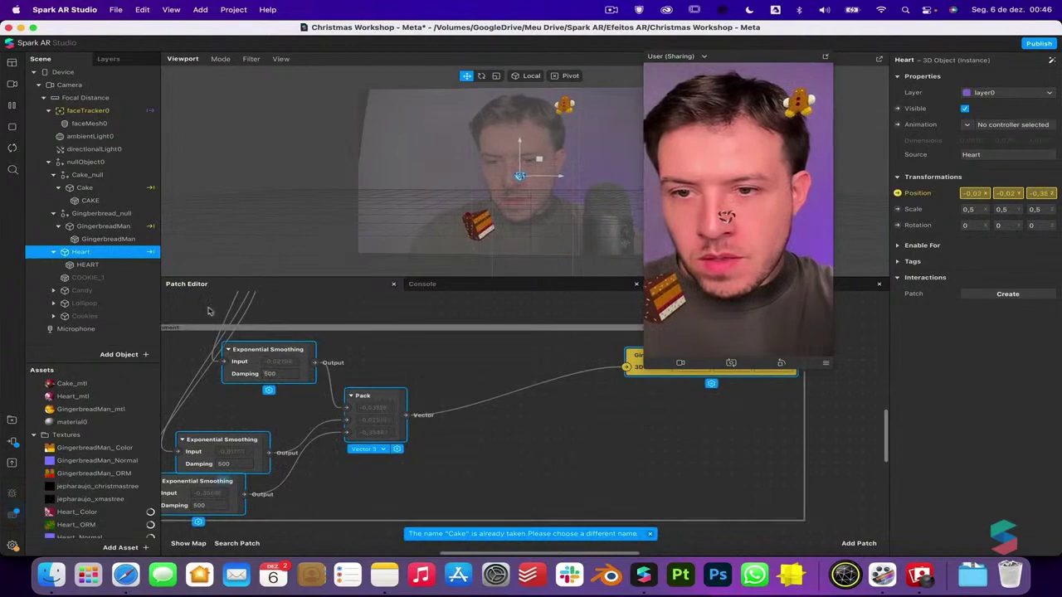
Title the GingerbreadMan comment "Damping 500" in orange and move the GingerbreadMan position patch closer to its Pack
left_click(172, 328)
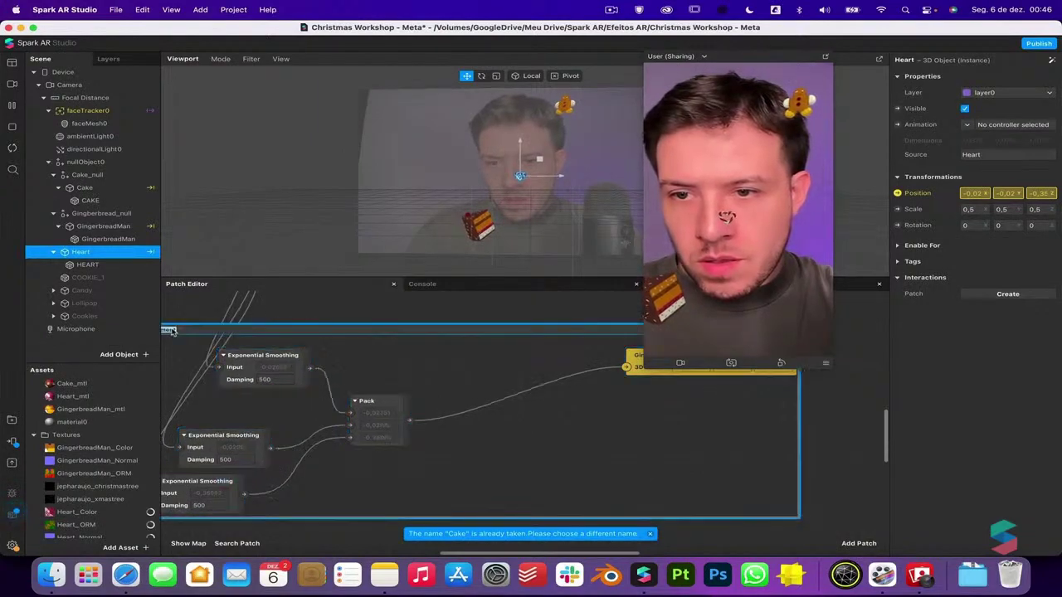
type("Ging")
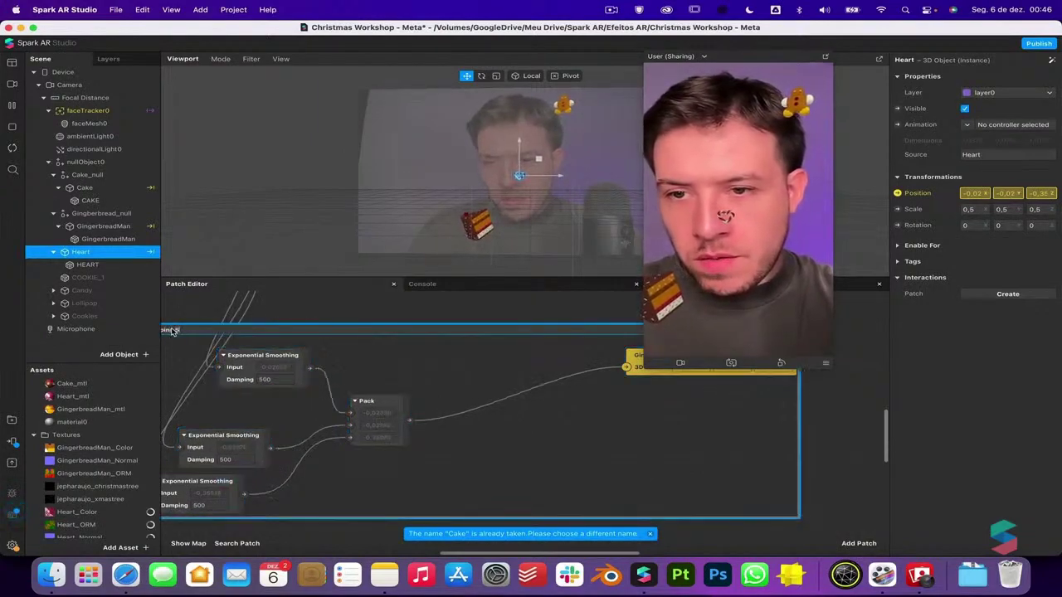
right_click(173, 330)
left_click(213, 400)
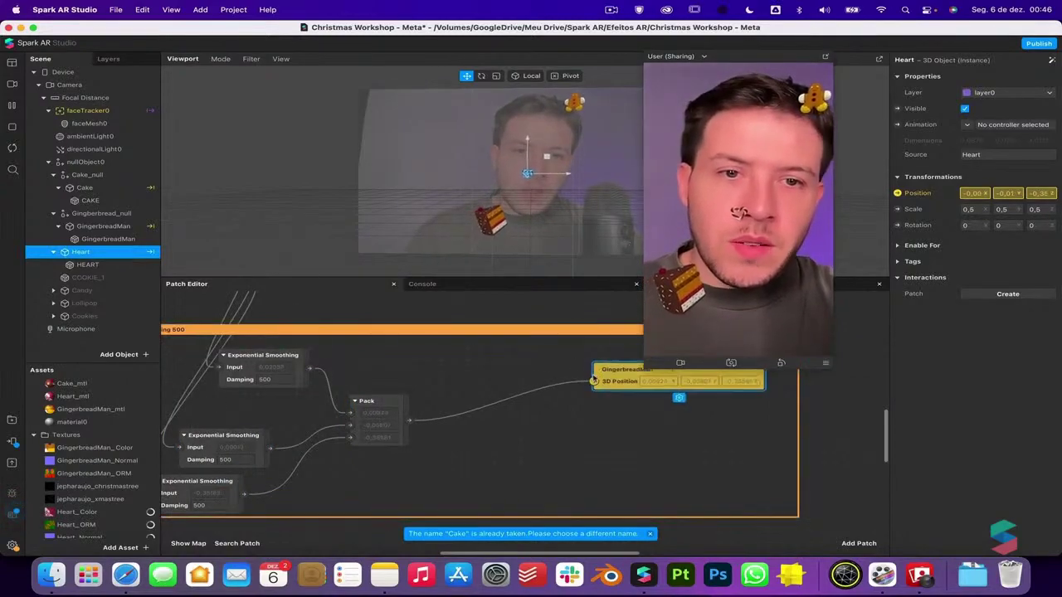
left_click_drag(639, 357, 574, 402)
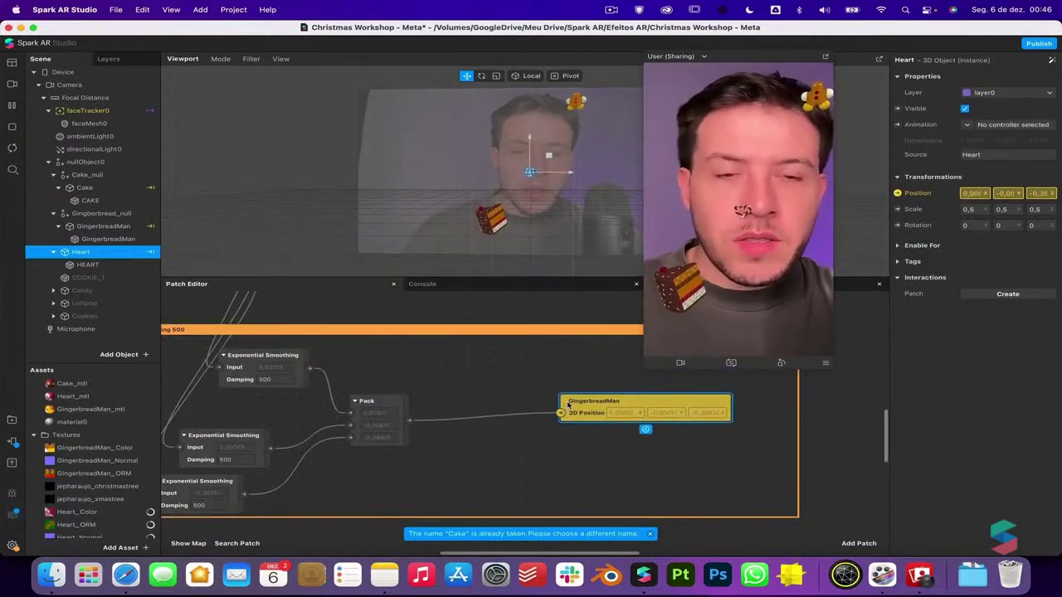
Make COOKIE_1 visible and drive its 3D position from the GingerbreadMan's Pack in the 500 damping comment
left_click(108, 277)
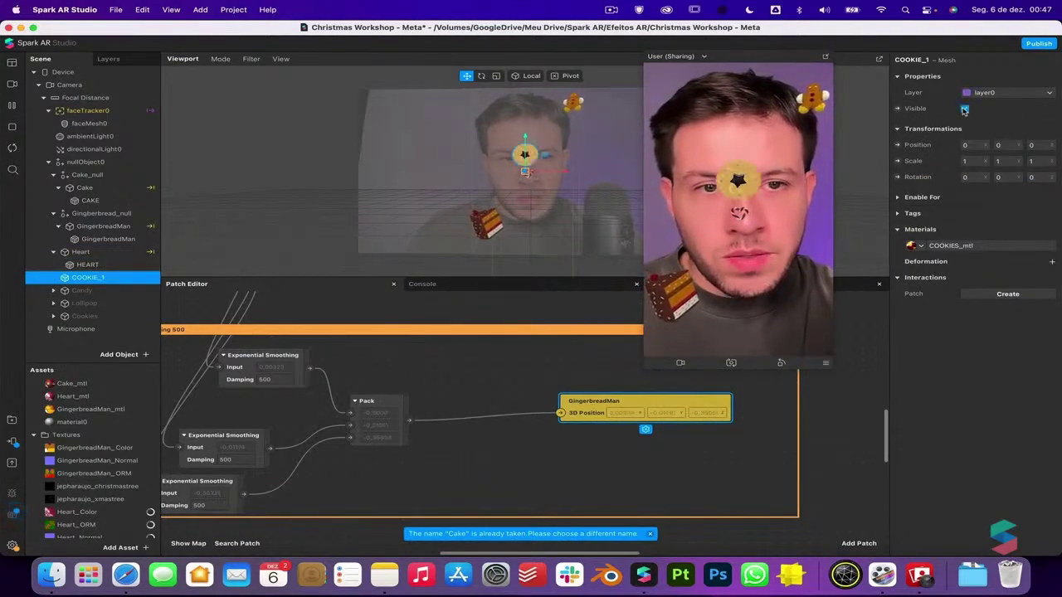
left_click(898, 145)
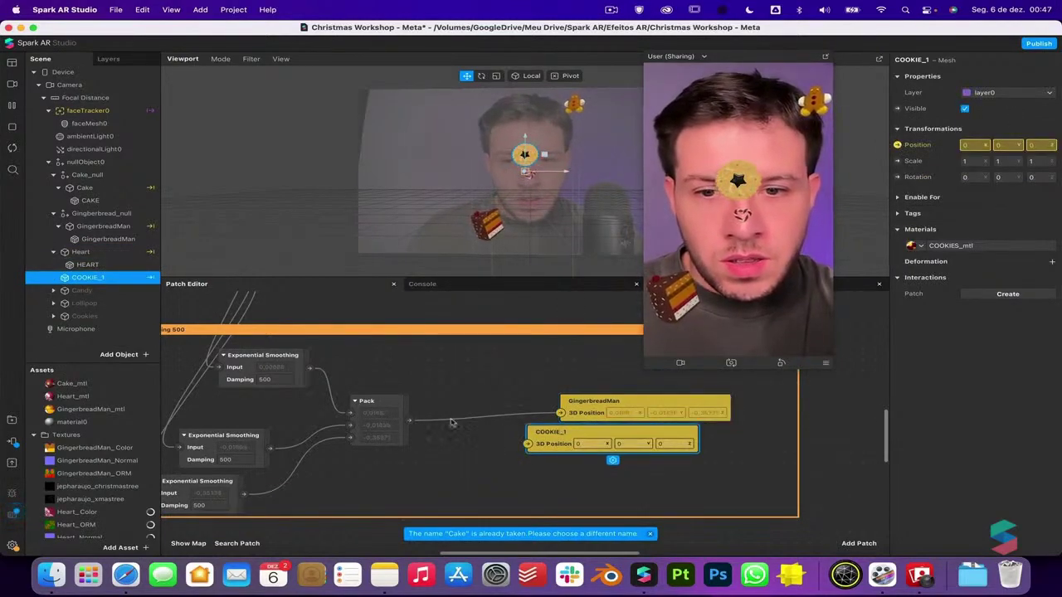
left_click_drag(412, 426, 529, 443)
Make Candy visible and drive its 3D position from the Cake's Pack in the 200 damping comment
scroll(525, 446, "right", 5)
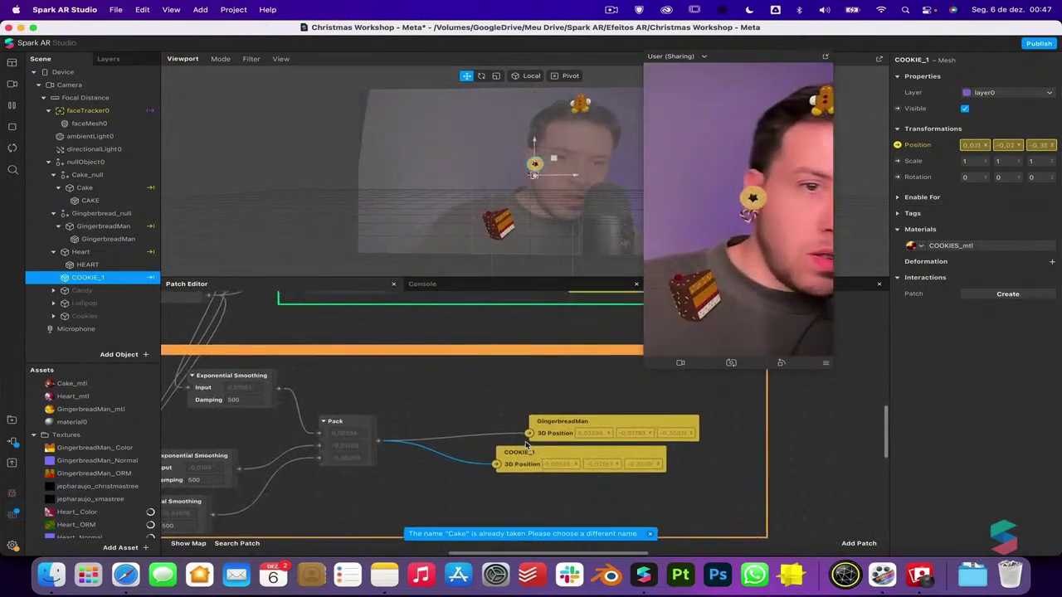
scroll(525, 445, "up", 5)
scroll(525, 445, "left", 4)
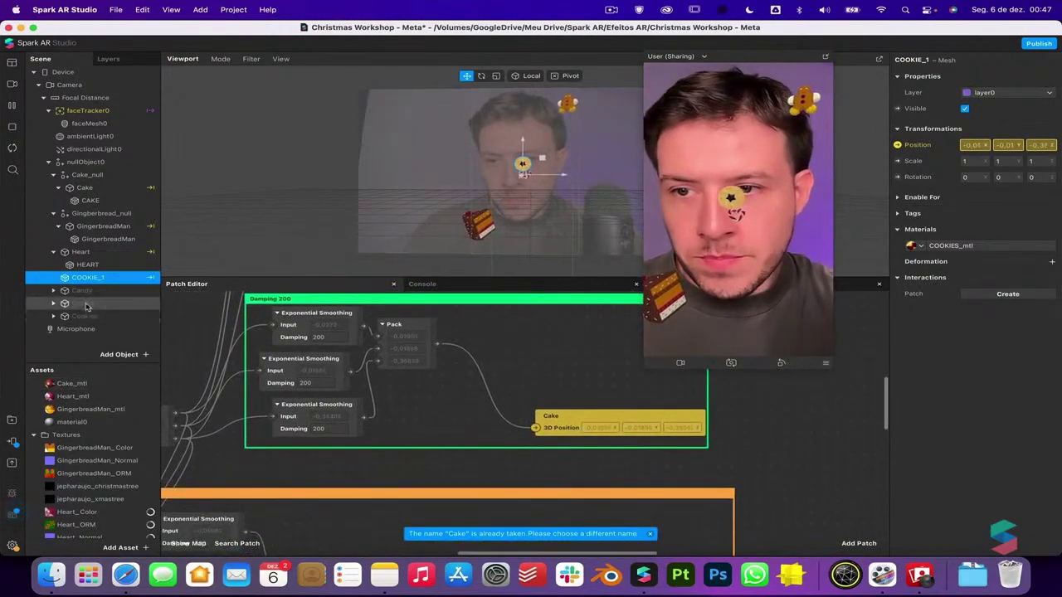
left_click(81, 290)
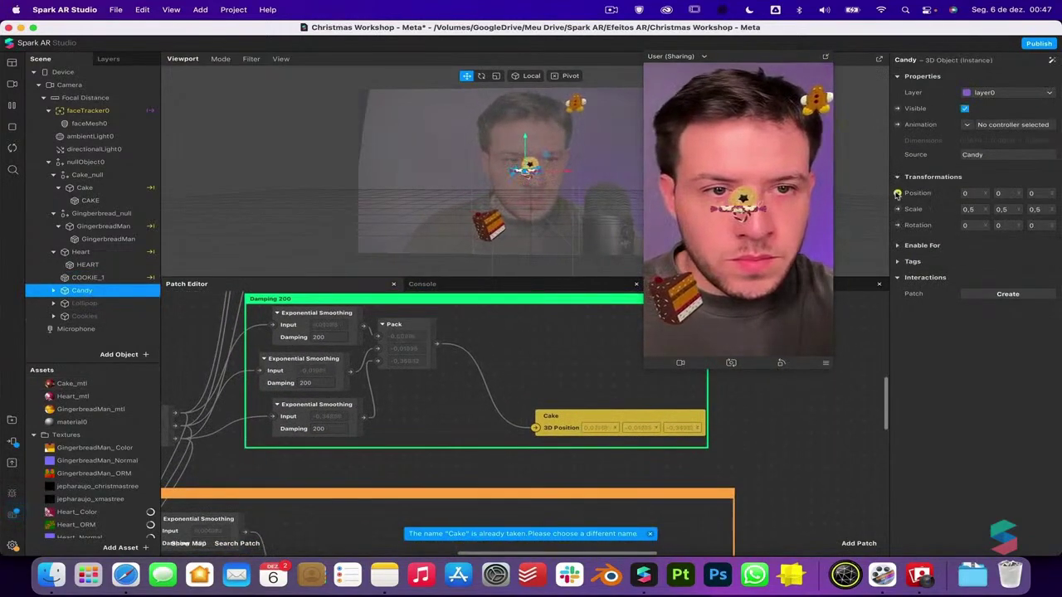
left_click(897, 193)
left_click_drag(552, 417, 485, 359)
Make Lollipop visible and drive its 3D position from the Heart's Pack in the 900 damping comment
scroll(501, 351, "up", 3)
scroll(500, 351, "right", 1)
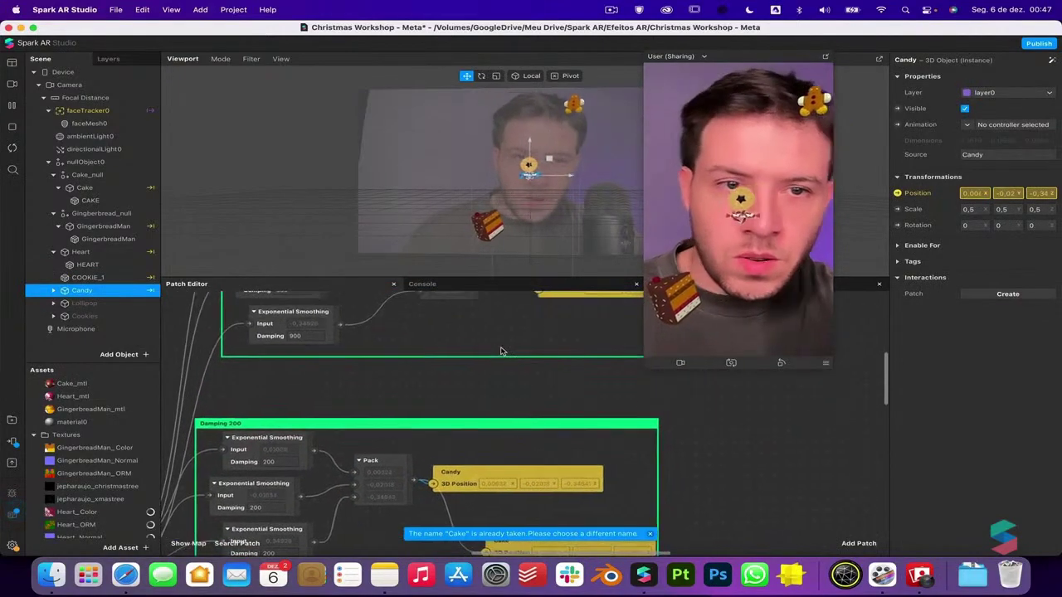
scroll(501, 350, "up", 4)
scroll(501, 351, "right", 1)
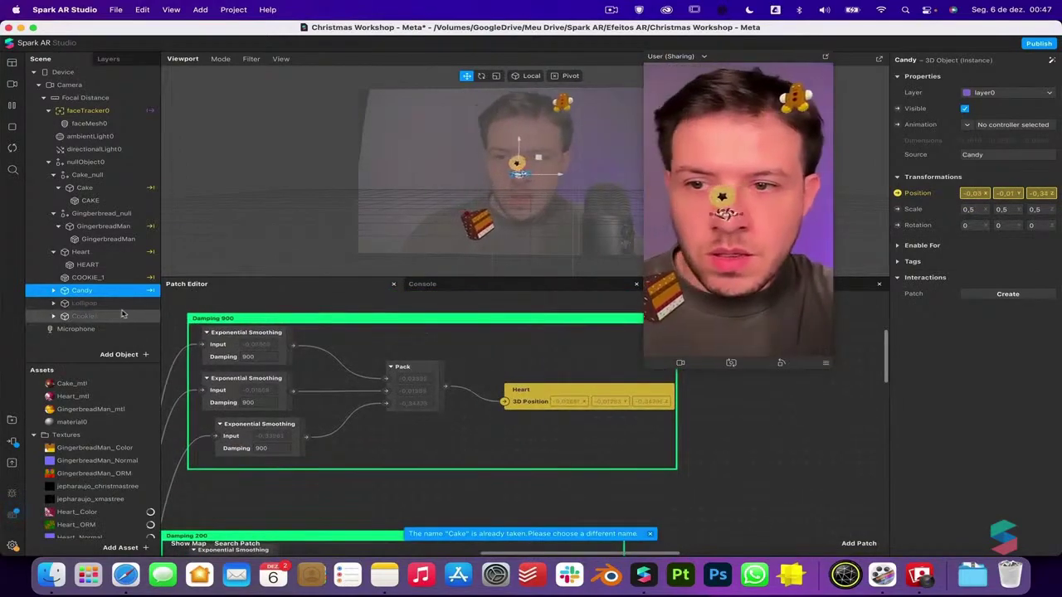
left_click(124, 306)
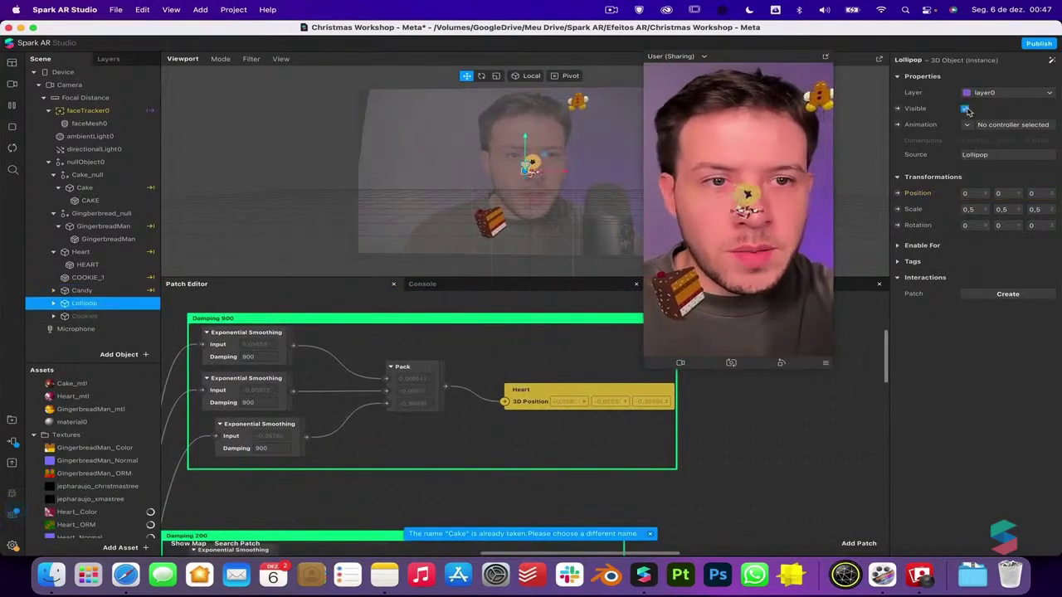
left_click(897, 194)
left_click_drag(446, 386, 528, 444)
Make Cookies visible, place its position patch above the Heart's and connect it to the Heart's Pack
left_click(95, 316)
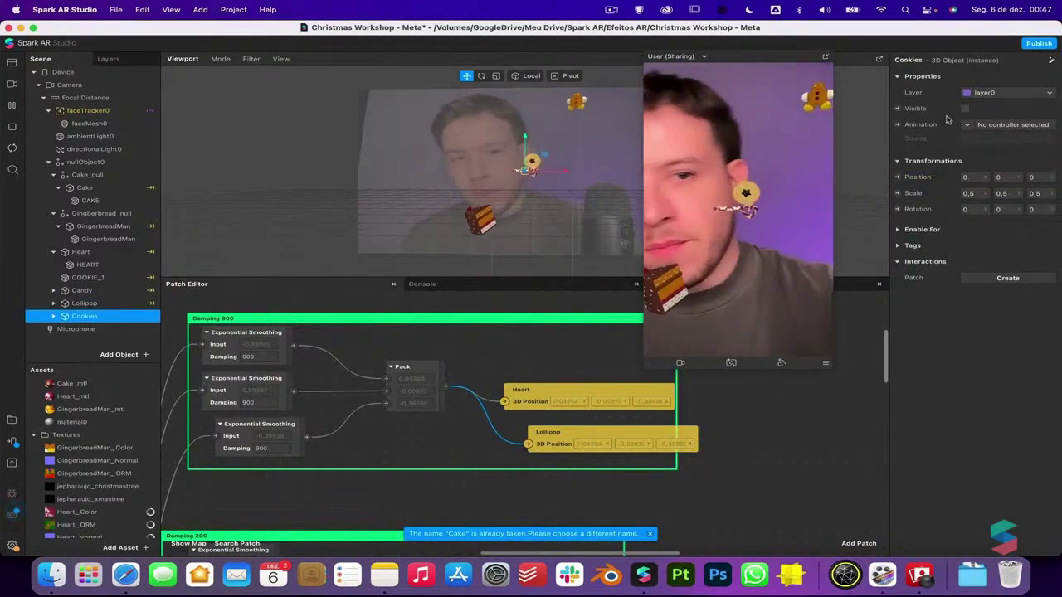
left_click(965, 109)
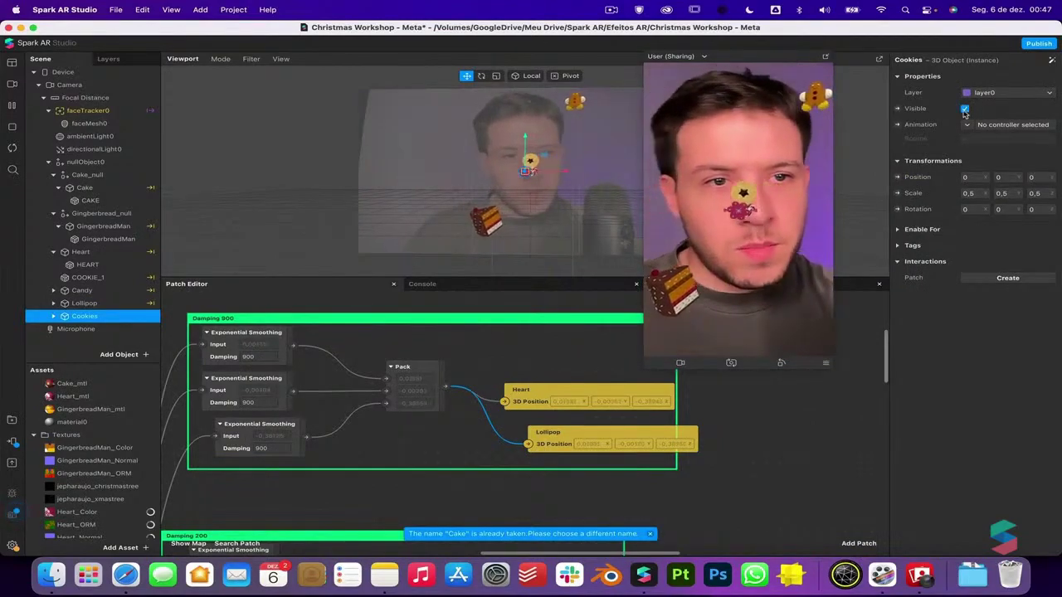
left_click(896, 176)
left_click_drag(544, 446, 508, 358)
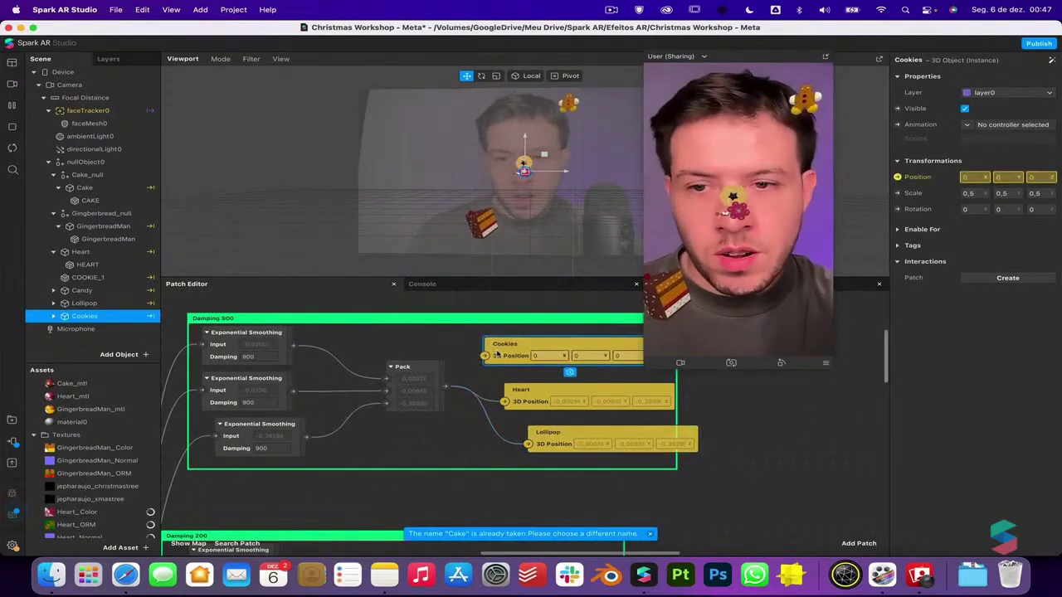
left_click_drag(446, 387, 491, 356)
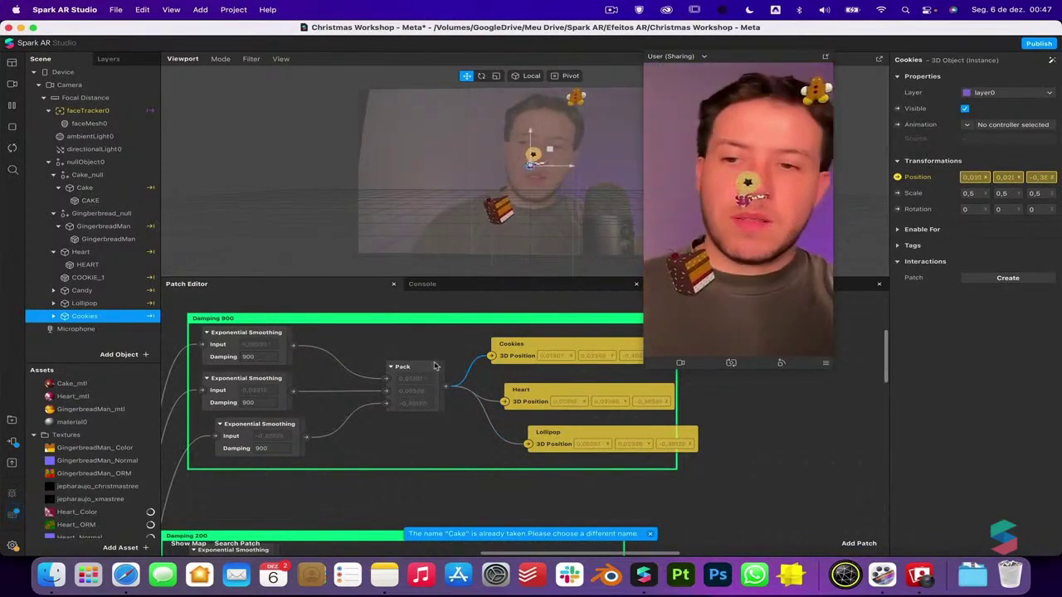
Add a new null object inside nullObject0
right_click(97, 166)
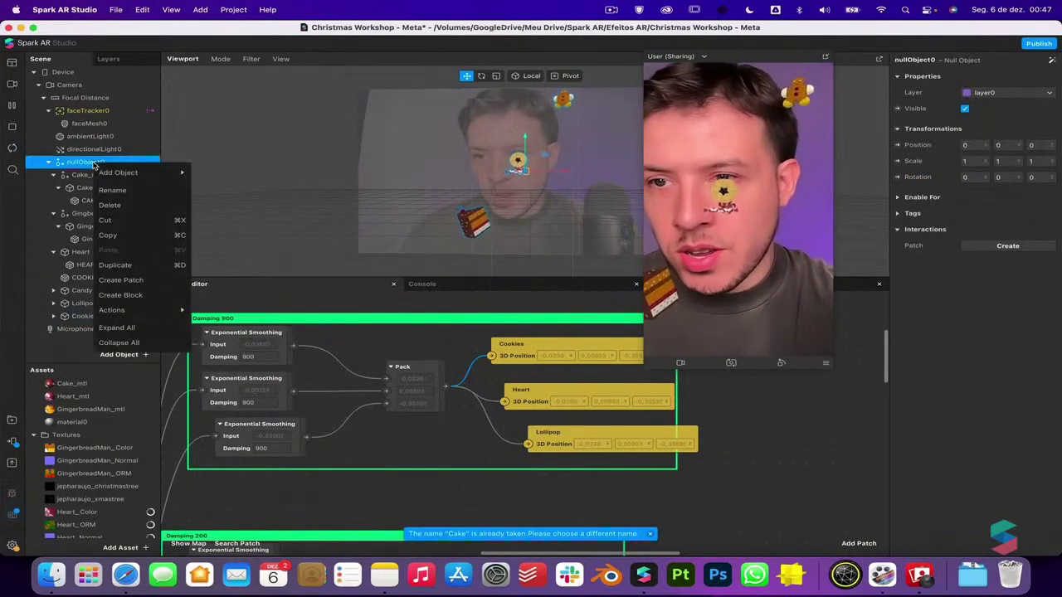
mouse_move(133, 172)
left_click(249, 251)
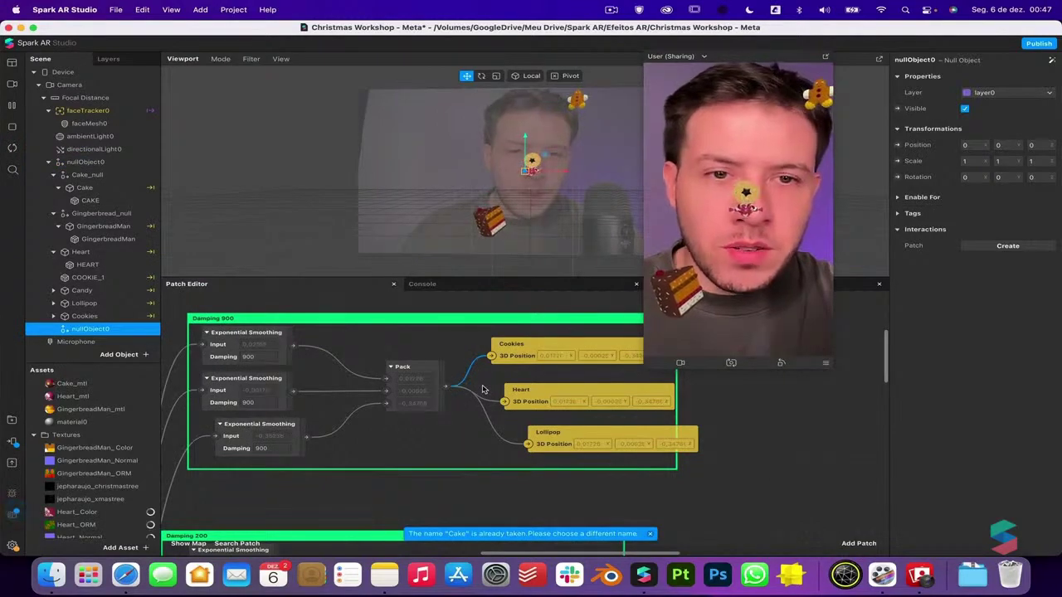
Add a Vector 3 Add patch from the Heart's Pack output and connect its result to the Heart's 3D Position
scroll(484, 389, "down", 3)
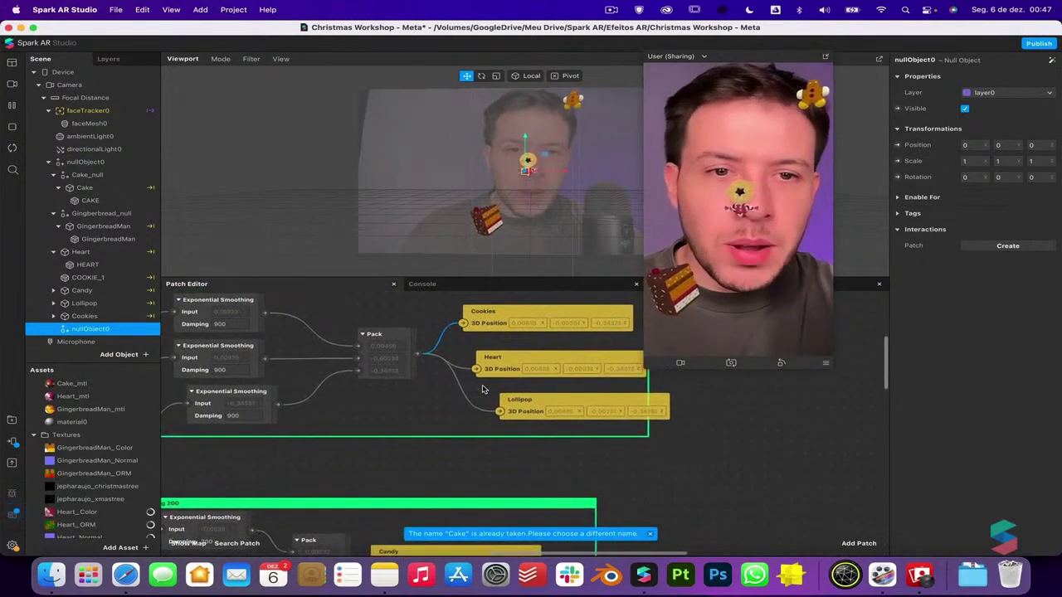
scroll(484, 389, "down", 1)
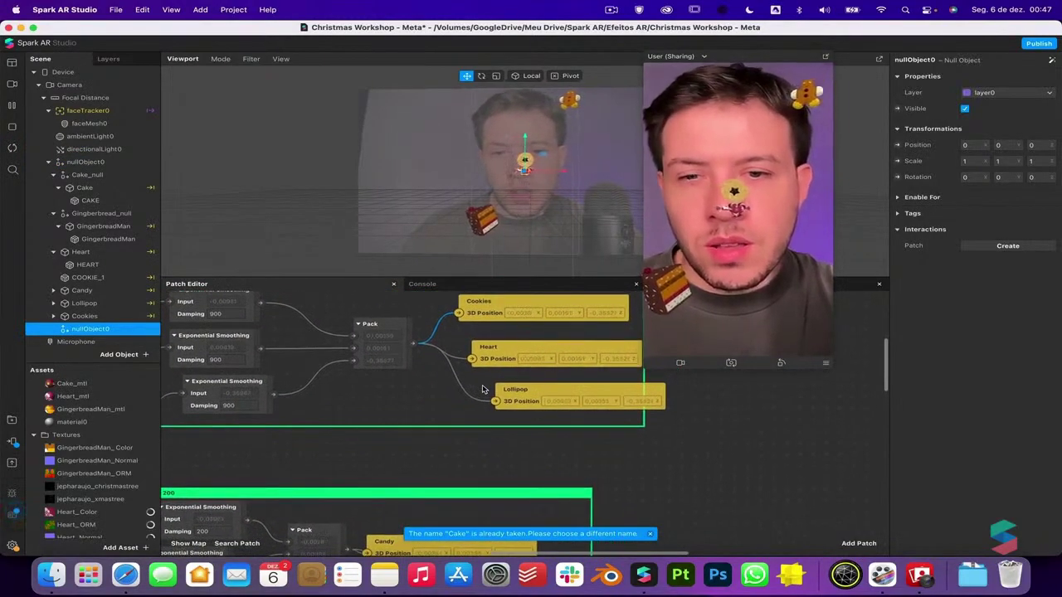
scroll(419, 342, "up", 4)
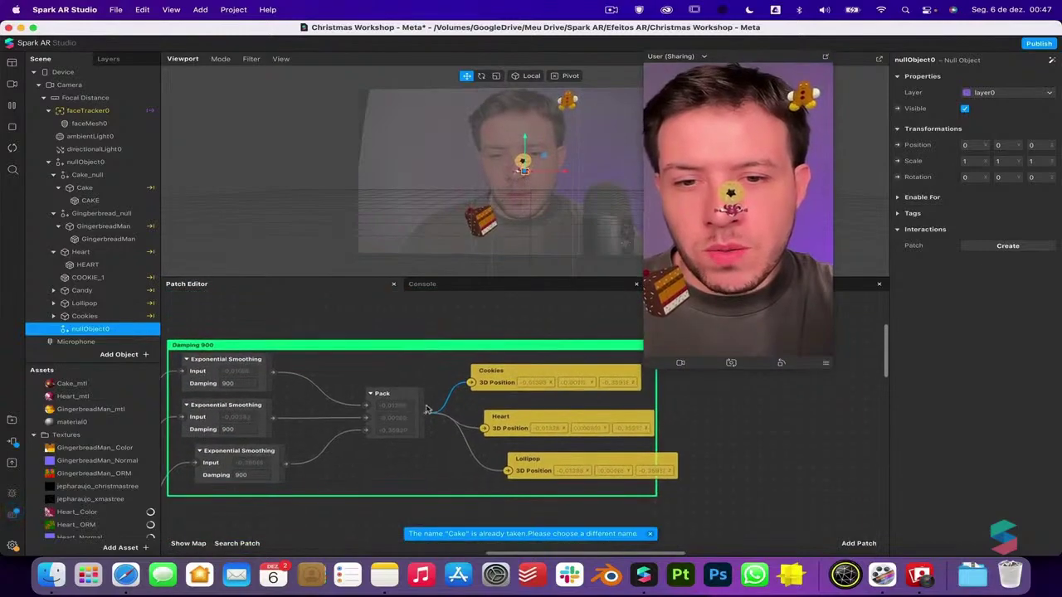
left_click_drag(424, 417, 476, 328)
key("Return")
left_click(486, 366)
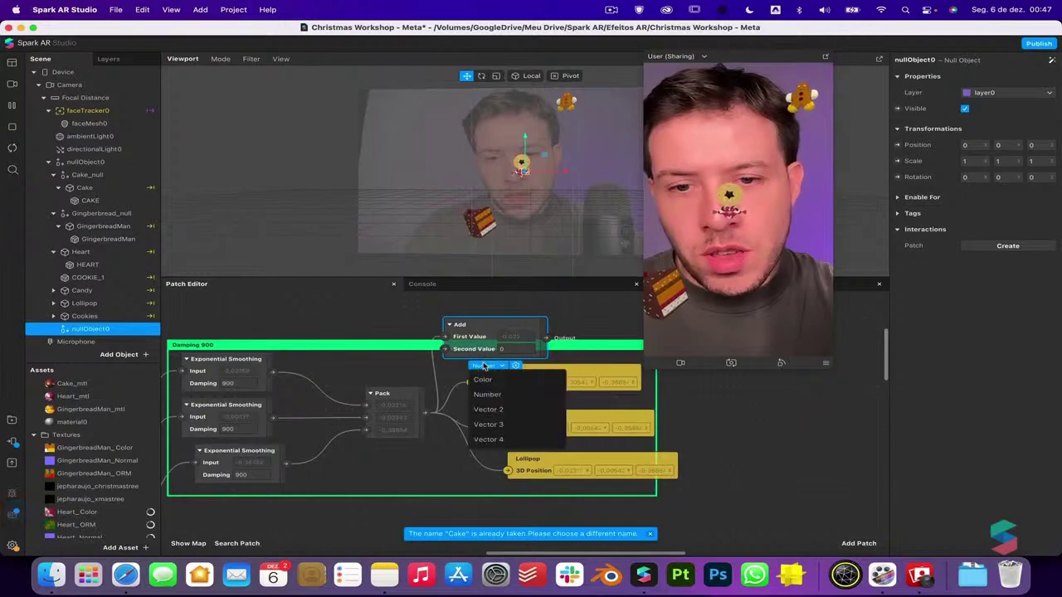
left_click(506, 425)
left_click_drag(630, 347, 500, 431)
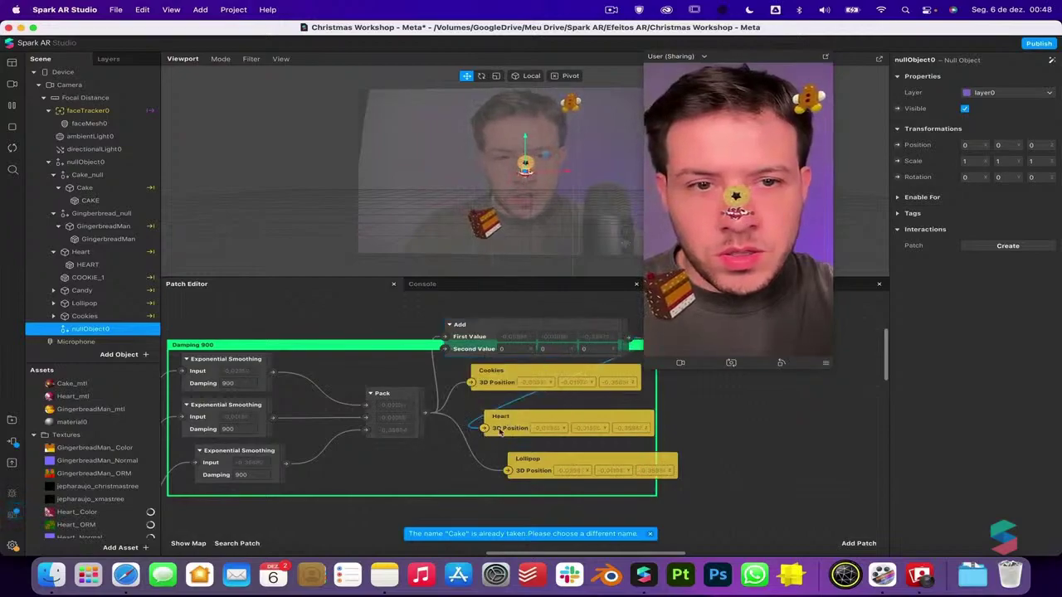
Separate the Heart and Add patches from the Damping 900 comment and set the Add patch's second value to -0.1, 0.3, 0
scroll(499, 431, "right", 5)
left_click_drag(393, 430, 696, 395)
left_click(426, 340)
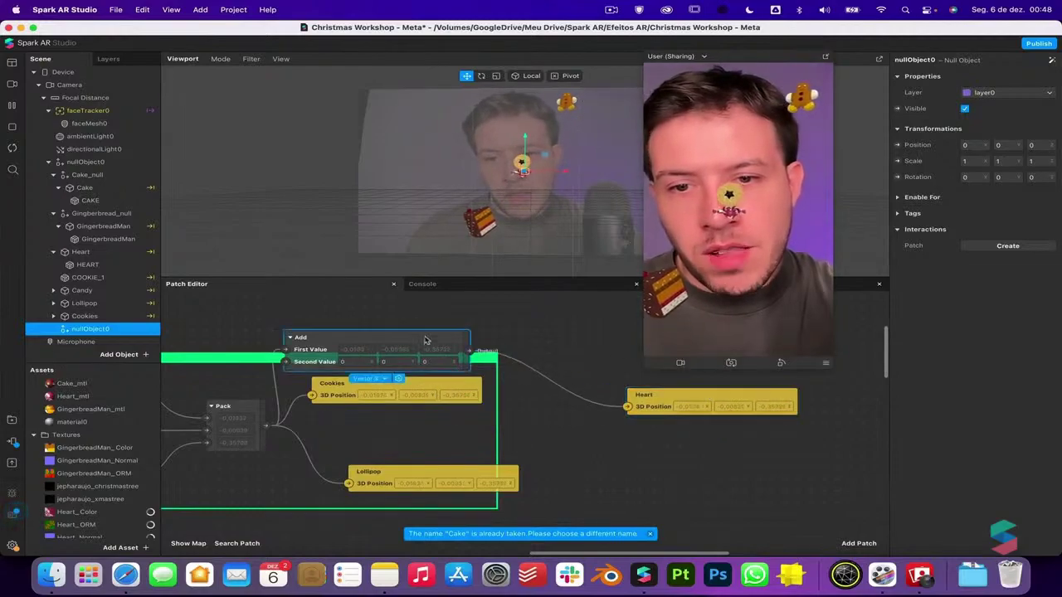
left_click_drag(425, 340, 428, 319)
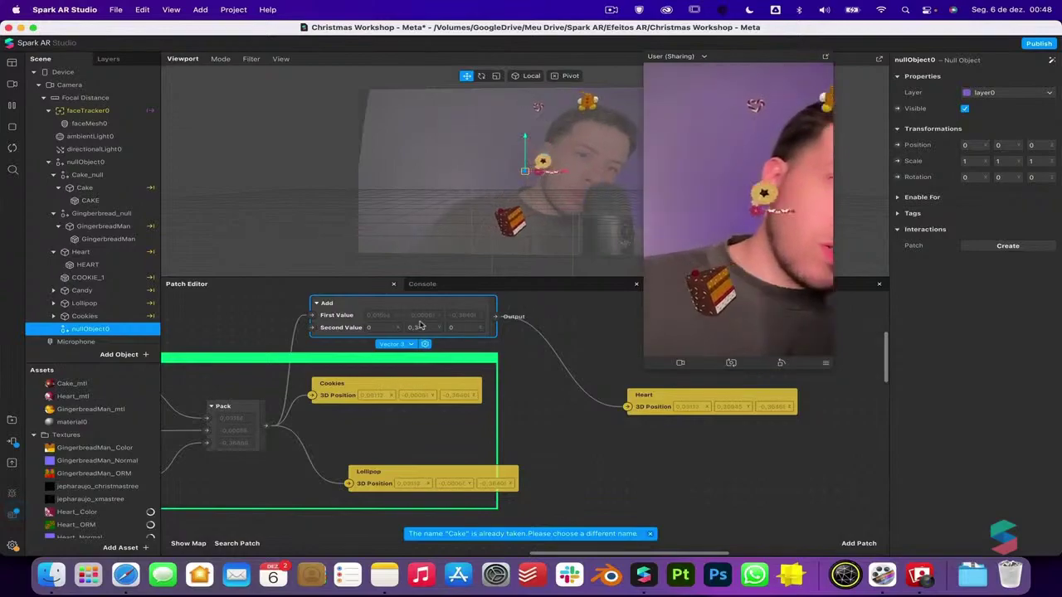
left_click(385, 328)
type("-0.1")
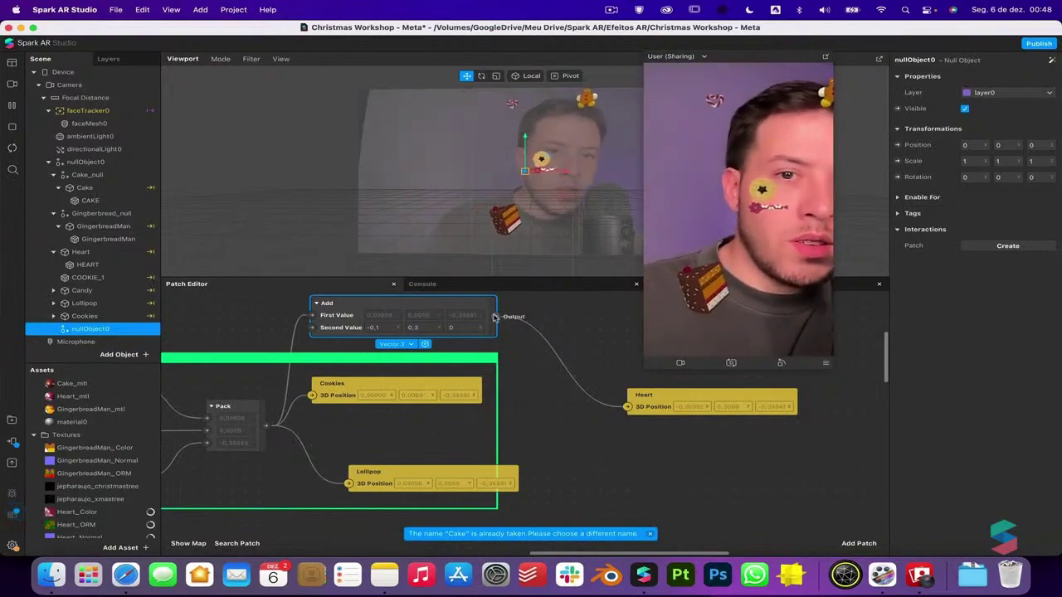
Drive the Heart's 3D Position directly from the Pack output and nest Heart inside the lower nullObject0
left_click_drag(268, 426, 414, 448)
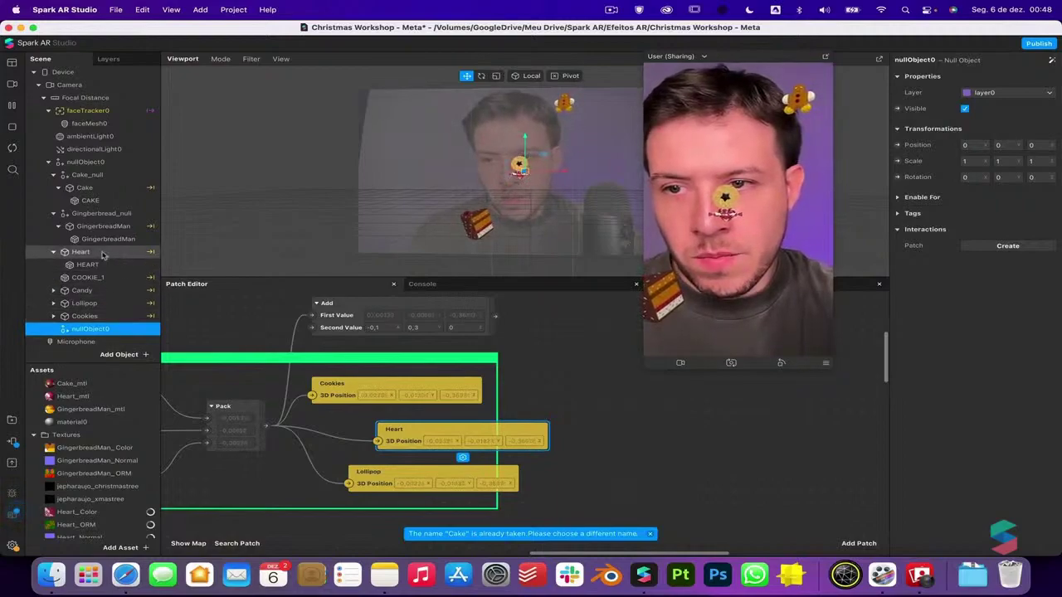
left_click_drag(102, 255, 113, 330)
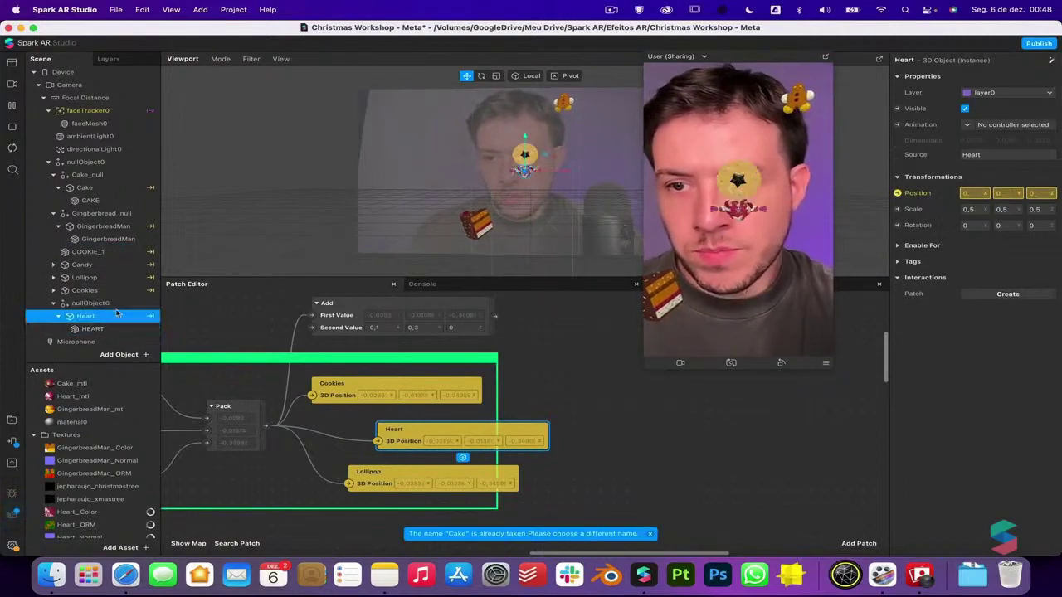
Scale the HEART mesh uniformly to about 2.786, move it to about -0.29, 0.612 and tilt it
left_click(110, 328)
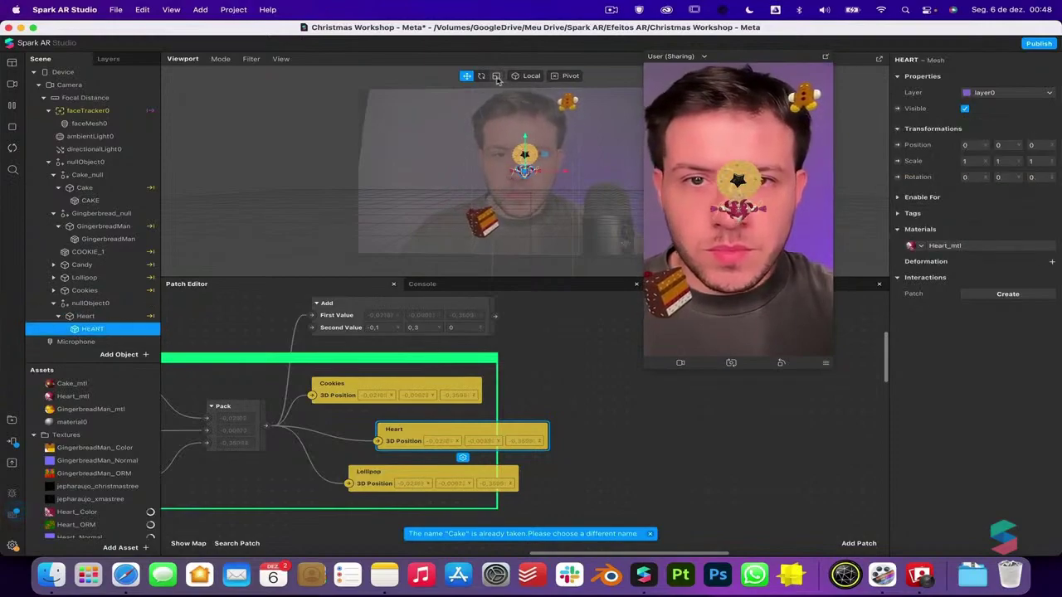
left_click_drag(525, 158, 509, 173)
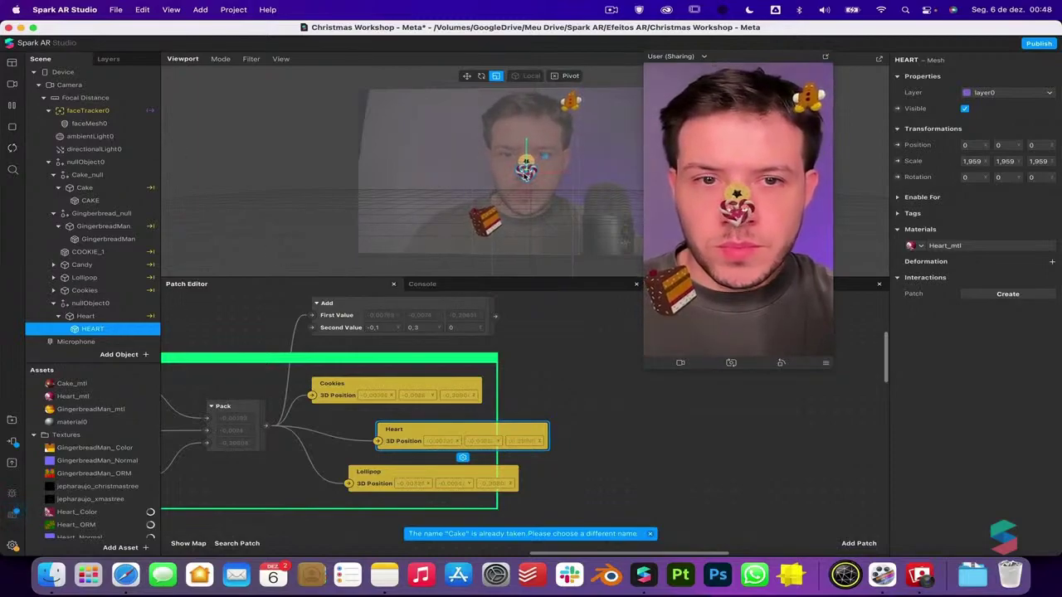
left_click_drag(506, 184, 493, 193)
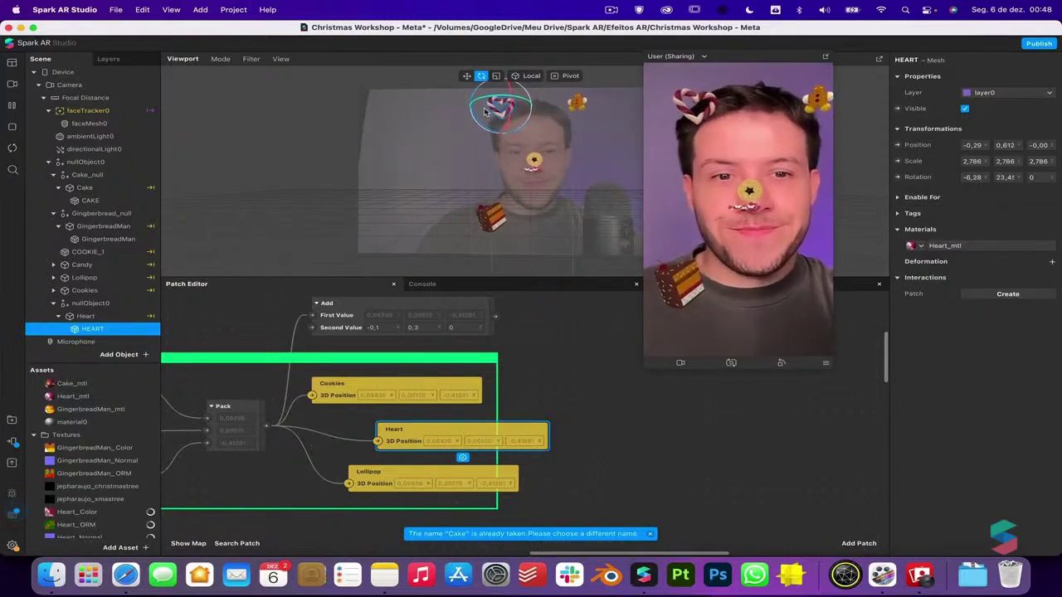
Rename the Heart's parent null object as Heart_null
left_click(112, 304)
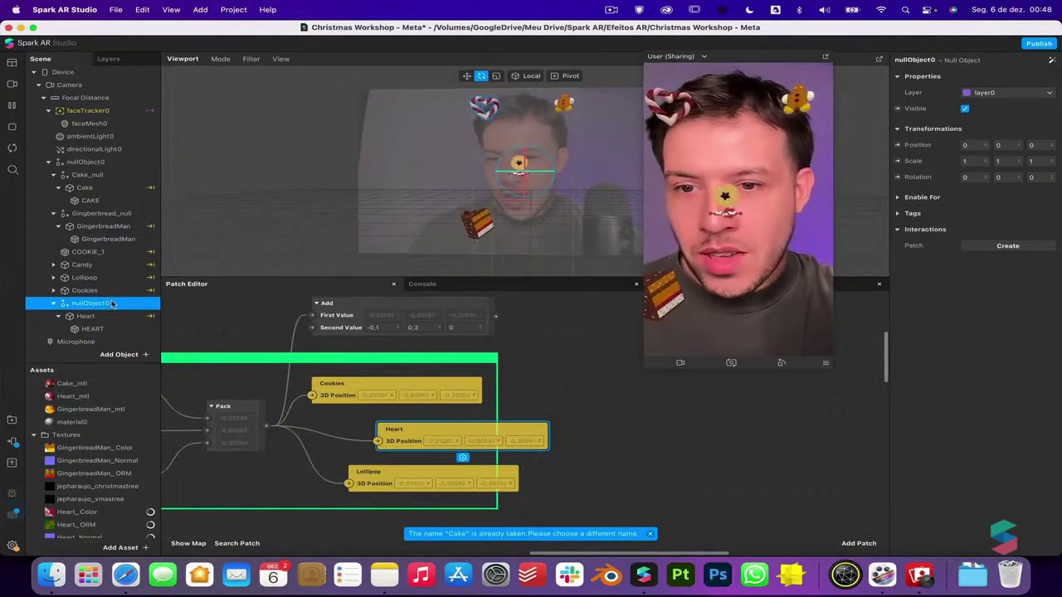
double_click(93, 305)
type("Heart_null")
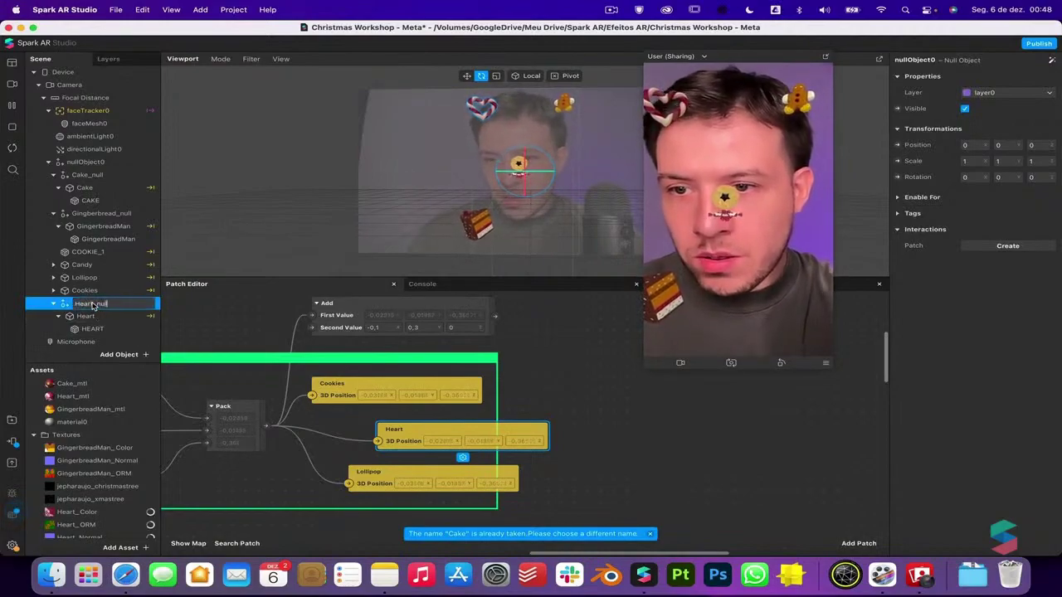
key("Return")
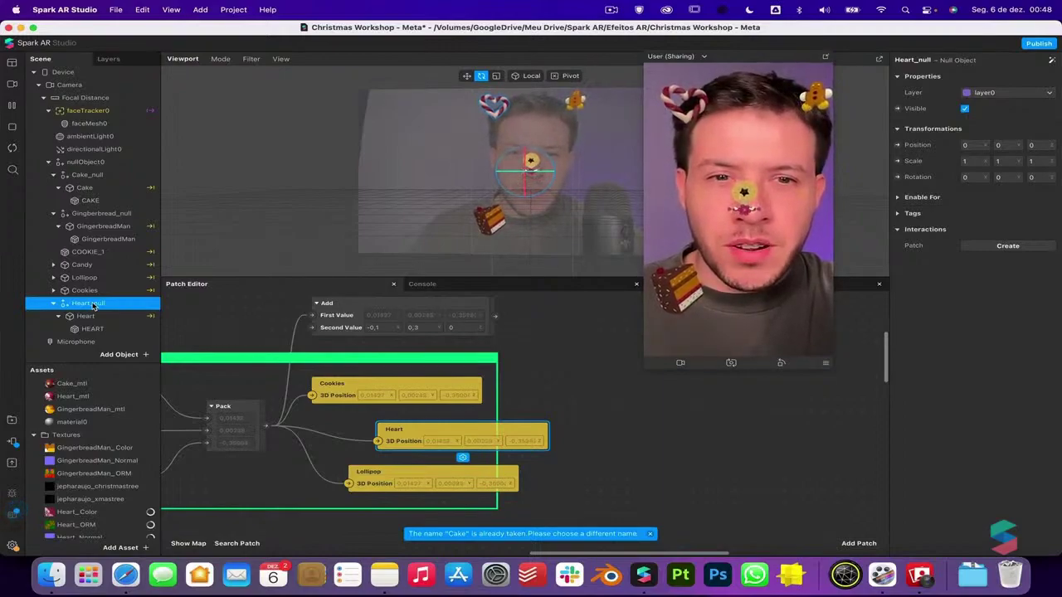
Undo the rename of the Heart's parent null and the HEART mesh's rotation and position changes
left_click(352, 312)
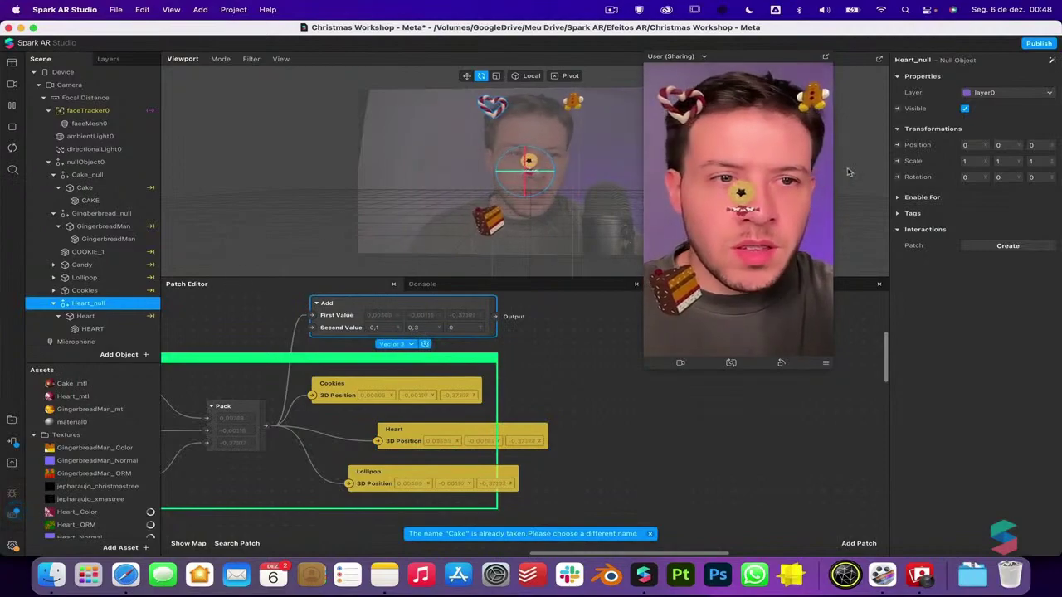
left_click(110, 330)
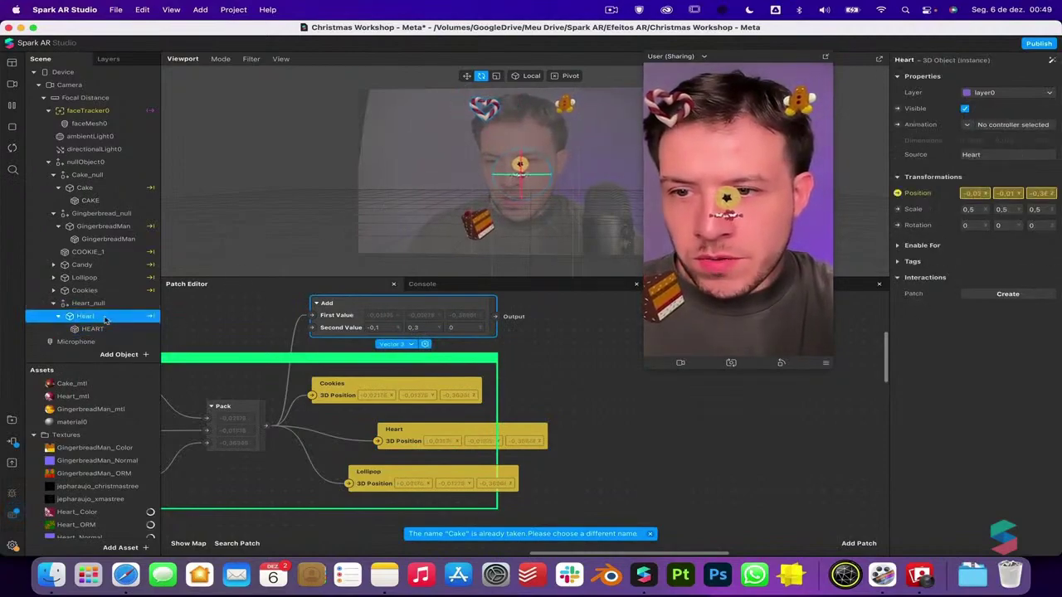
left_click(104, 318)
left_click(103, 305)
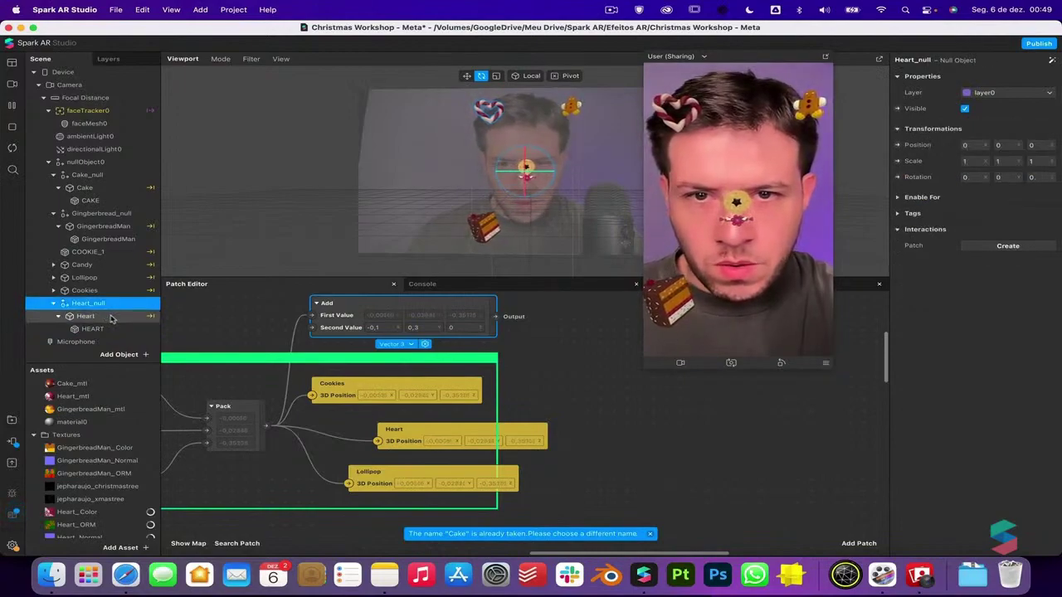
key("super+z")
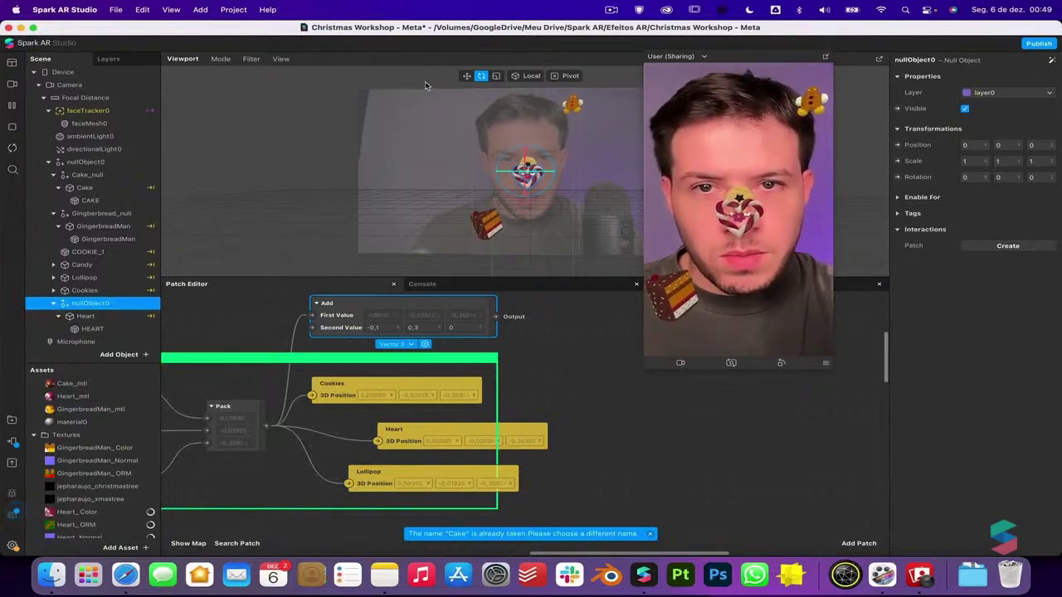
Move the Heart's parent nullObject0 above the head to about X -0.15 and Y 0.29
left_click(466, 77)
left_click_drag(524, 148, 531, 92)
scroll(534, 106, "up", 1)
scroll(534, 106, "down", 3)
Rotate the HEART mesh to about -18° in X, 26° in Y and -7° in Z
left_click(481, 76)
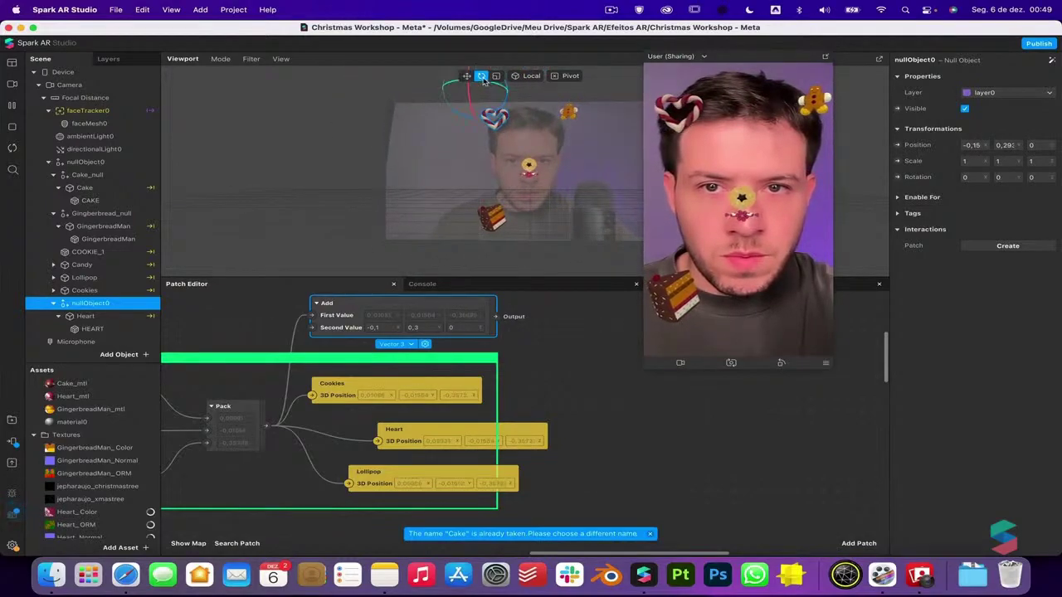
left_click(493, 118)
mouse_move(492, 120)
left_mouse_down()
mouse_move(479, 111)
mouse_move(488, 110)
left_mouse_up()
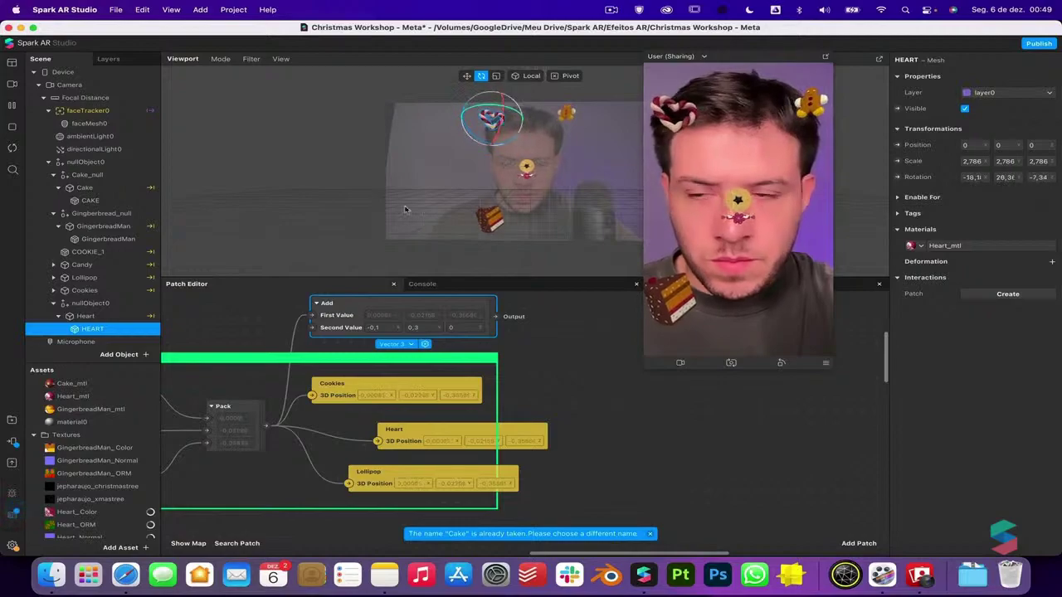
Set the X position of the Heart's parent nullObject0 to -0.15
left_click(124, 304)
left_click(975, 145)
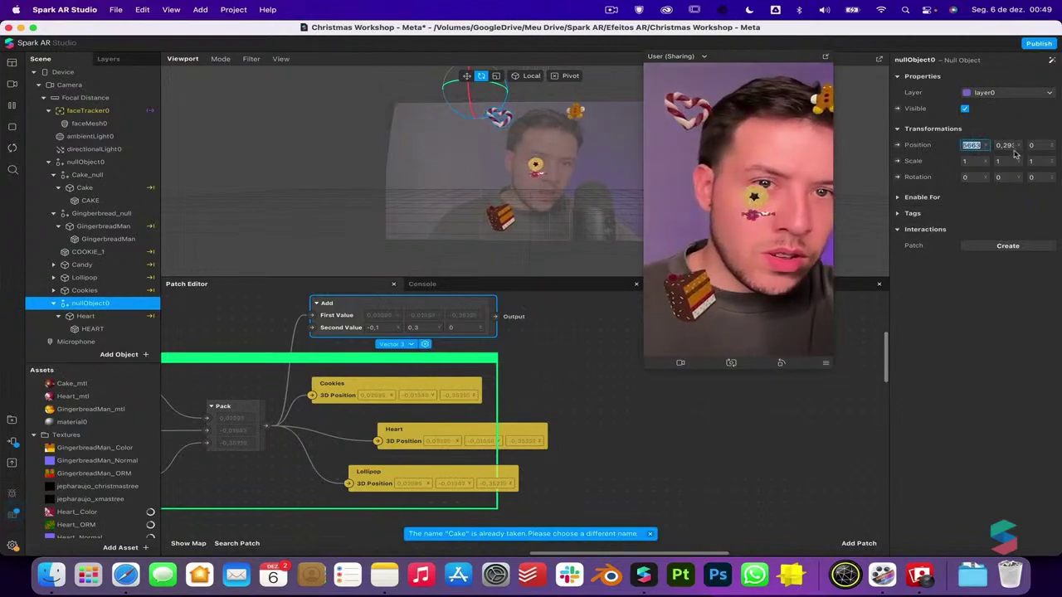
type("-0.15")
key("Tab")
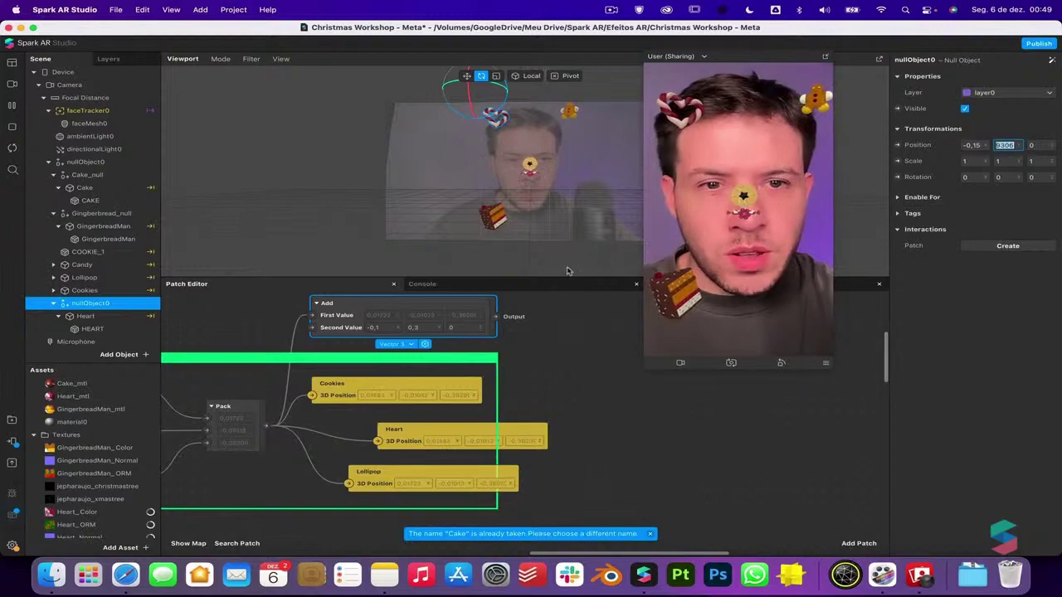
Delete the unused Add patch above the Damping 900 comment
left_click(407, 301)
key("BackSpace")
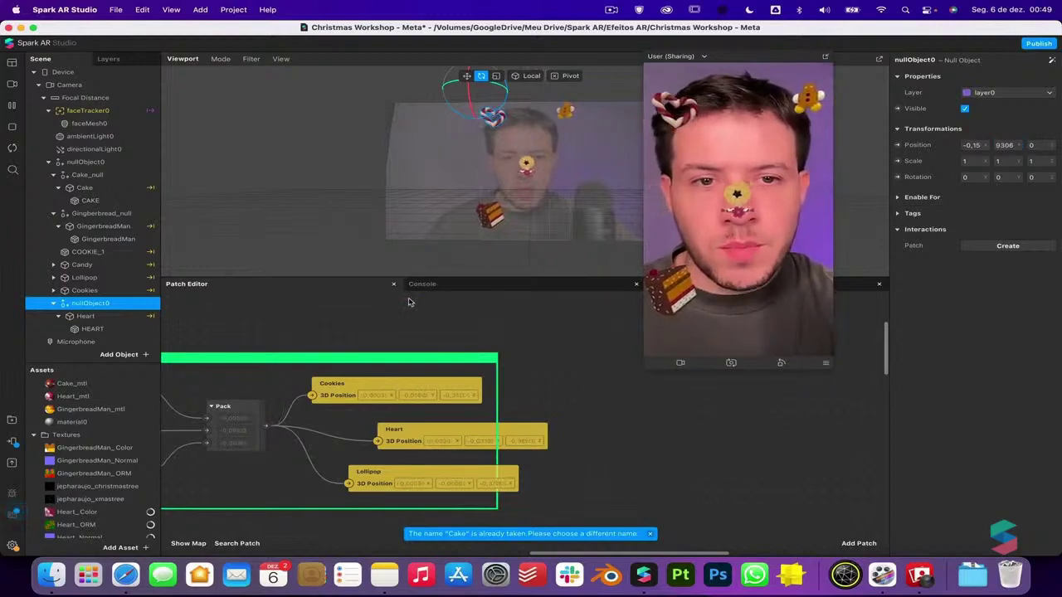
Rename the null object that holds all the 3D objects as 3D Objects_null
double_click(98, 161)
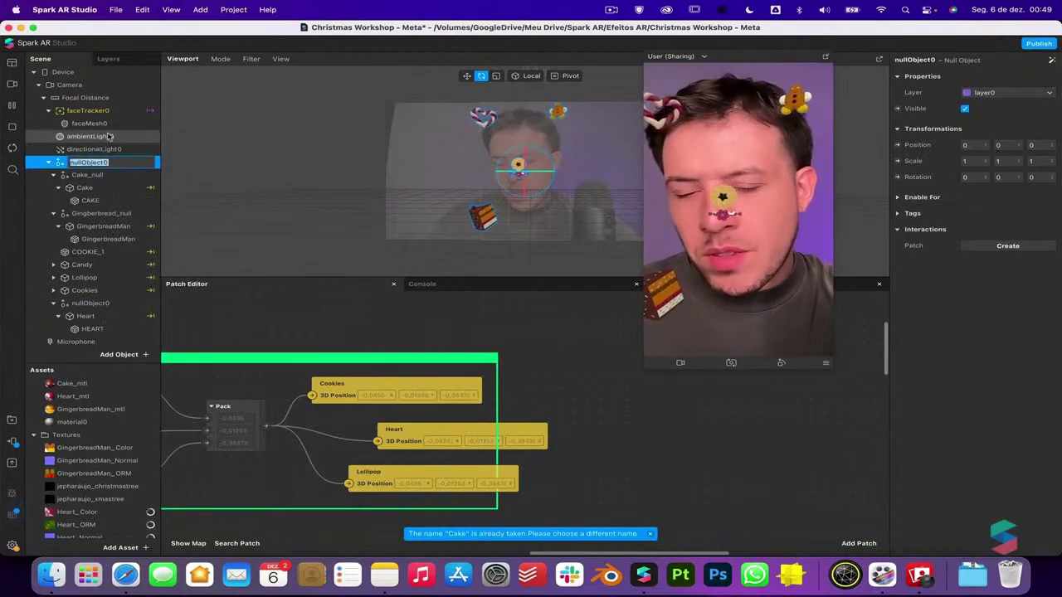
type("H")
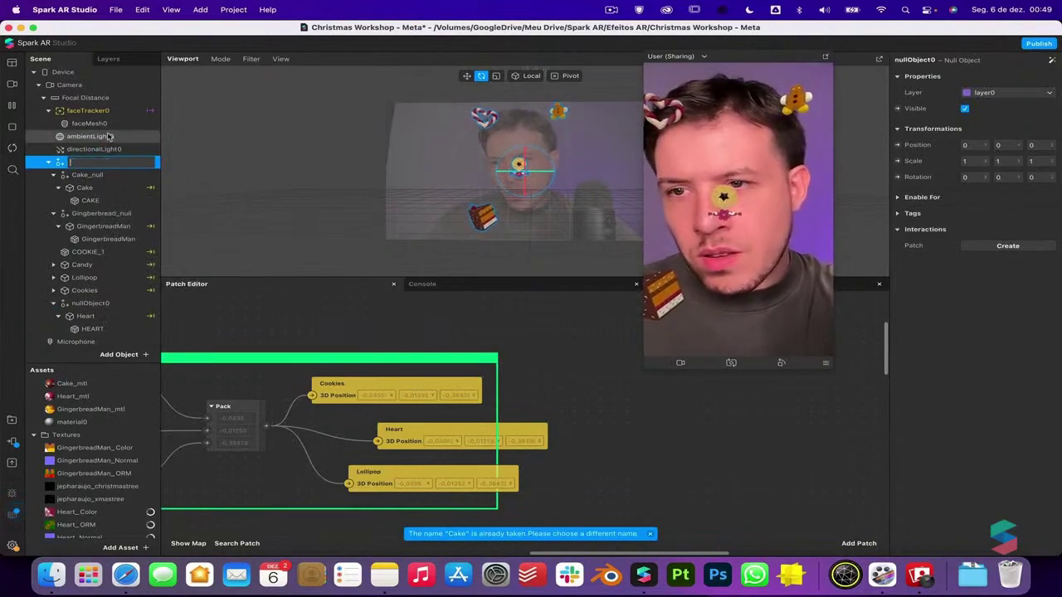
type("D Objects")
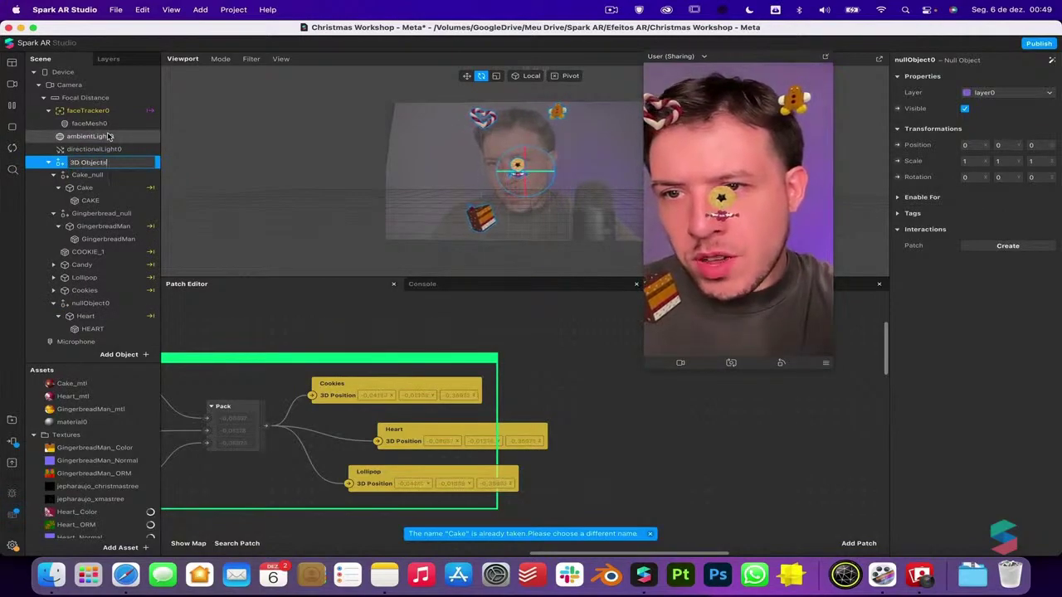
key("Return")
Collapse the Cake and Gingerbread groups and add a null object named Cookie_null inside 3D Objects_null
left_click(53, 175)
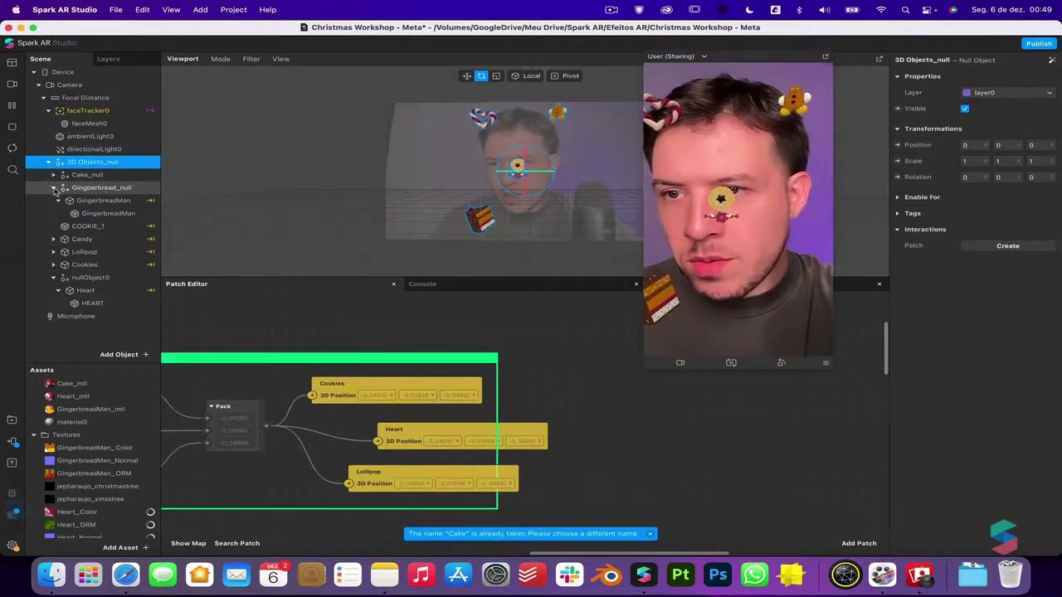
left_click(53, 187)
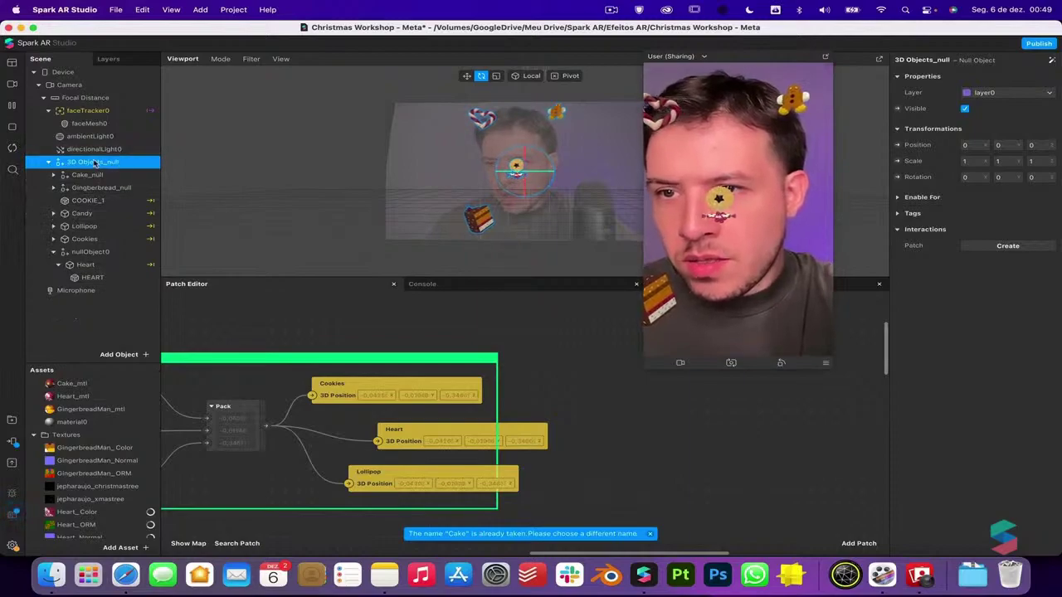
right_click(95, 163)
mouse_move(125, 170)
left_click(226, 246)
type("Cooki")
key("BackSpace")
type("ie_null")
key("Return")
Nest COOKIE_1 inside Cookie_null, placed just above nullObject0, and scale COOKIE_1 uniformly to about 1.559
left_click_drag(88, 291, 81, 249)
left_click_drag(89, 203, 93, 257)
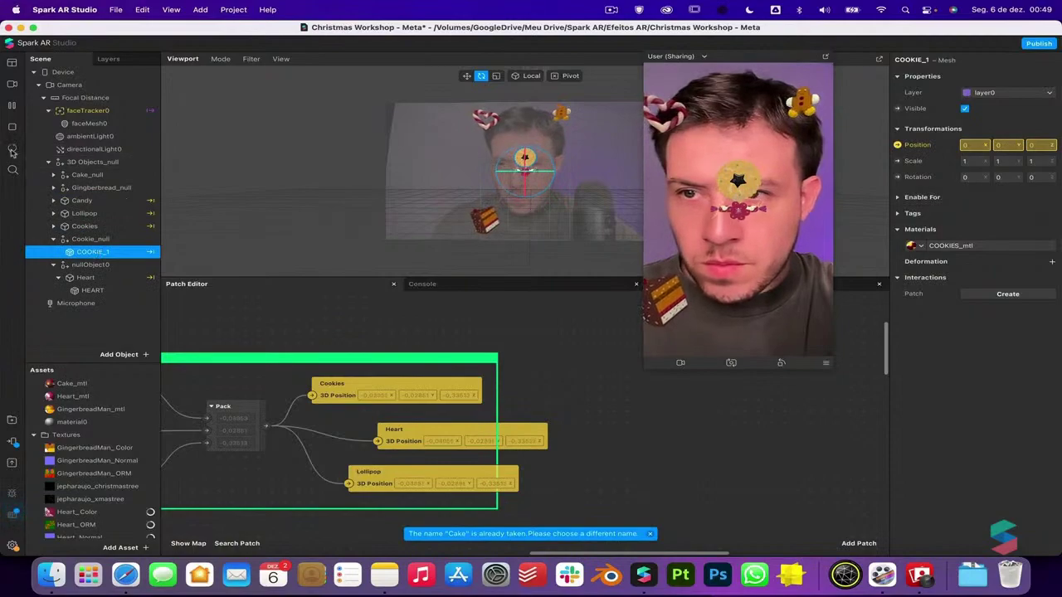
left_click(496, 76)
left_click_drag(528, 172, 537, 172)
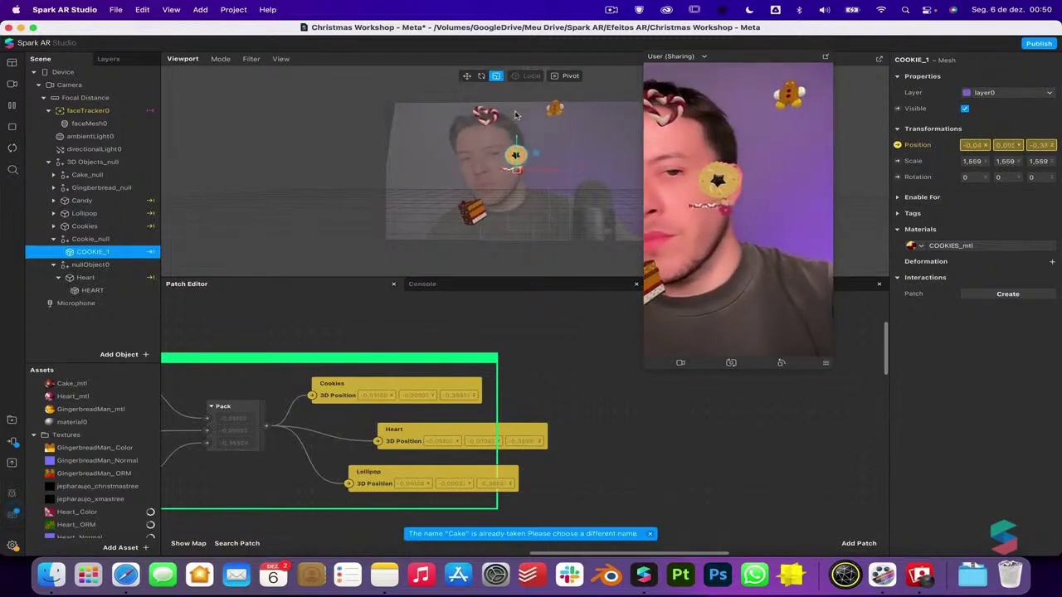
Move Cookie_null beside the chin, opposite the cake, to about X 0.167 and Y -0.28
key("w")
left_click(92, 239)
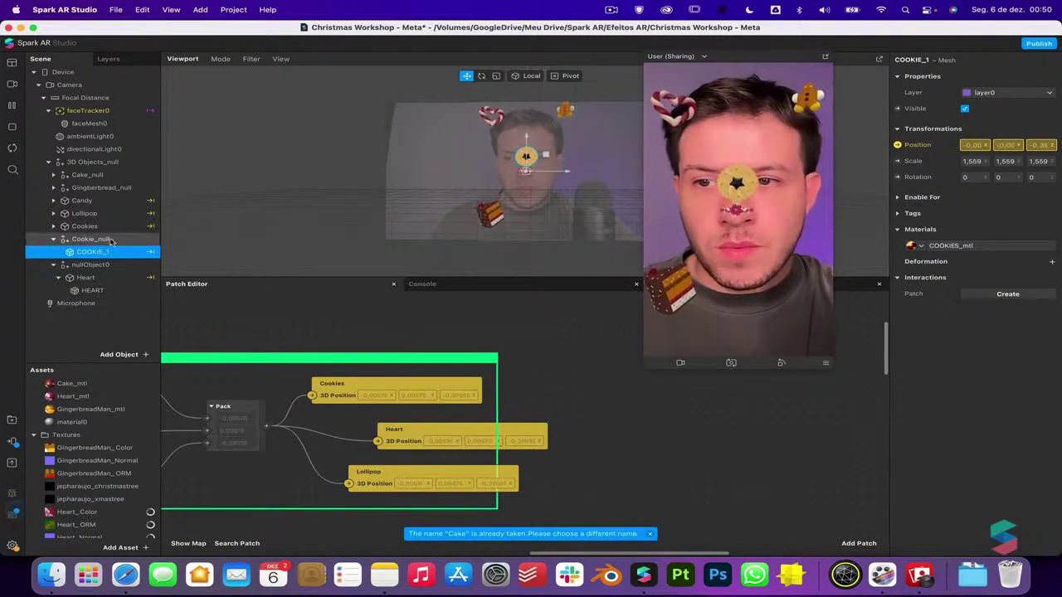
left_click_drag(525, 145, 526, 200)
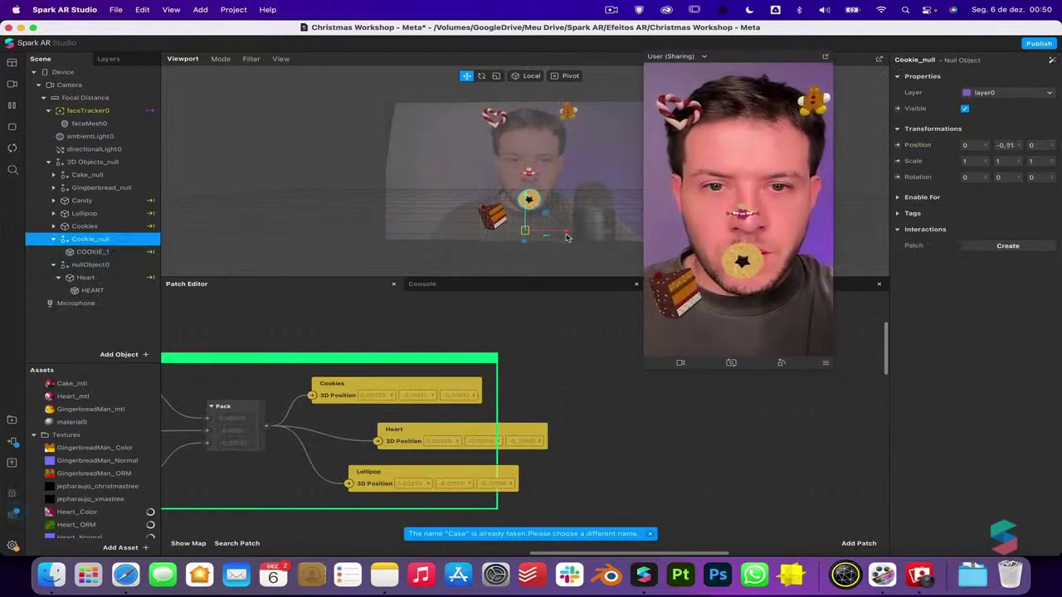
left_click_drag(569, 235, 598, 233)
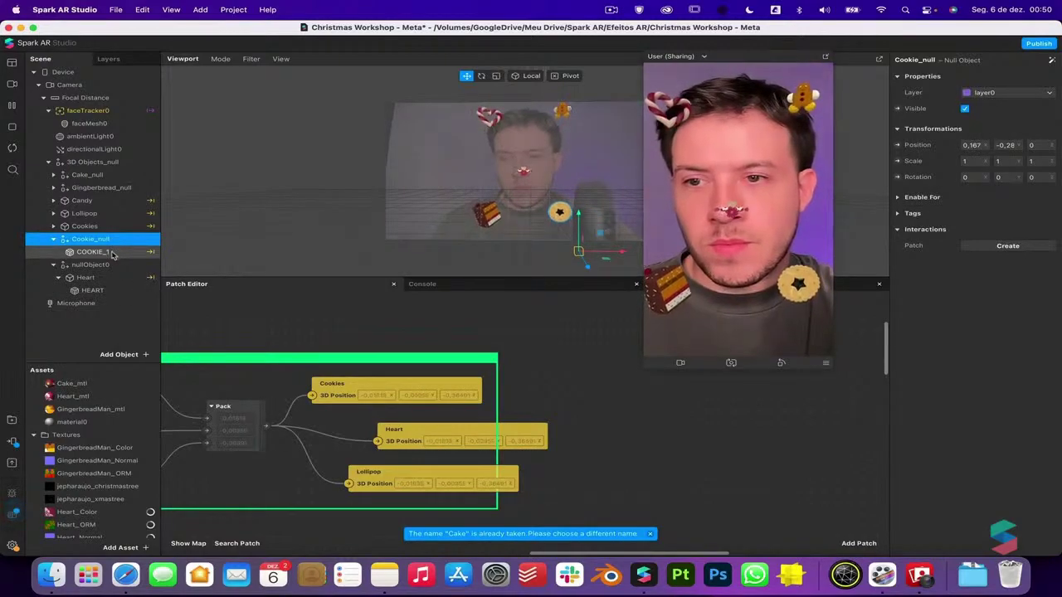
Rotate the COOKIE_1 mesh to about -26° in X and 9° in Y
left_click(113, 253)
left_click(481, 75)
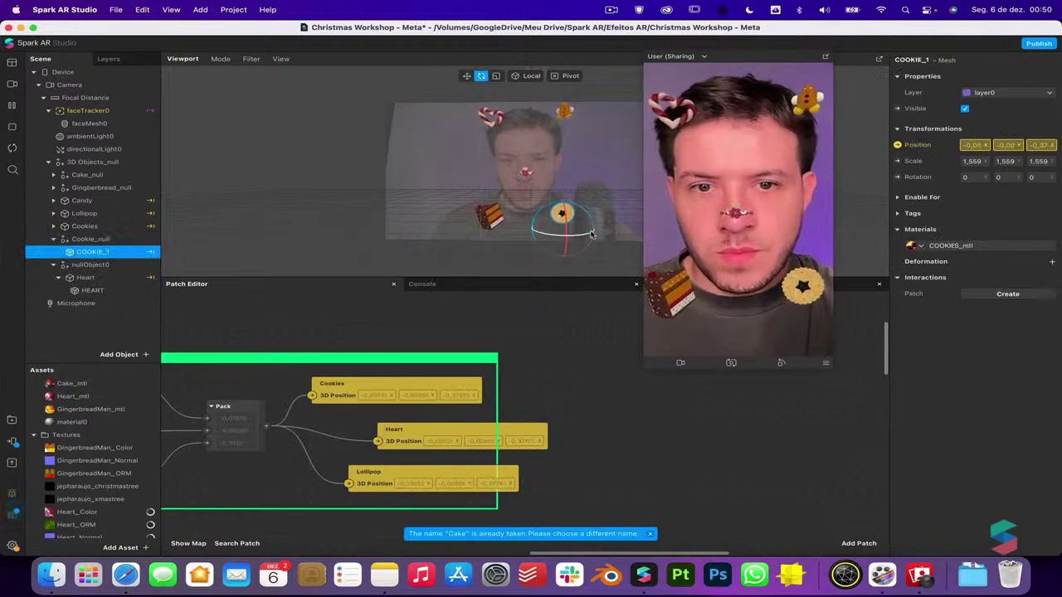
left_click_drag(584, 238, 571, 229)
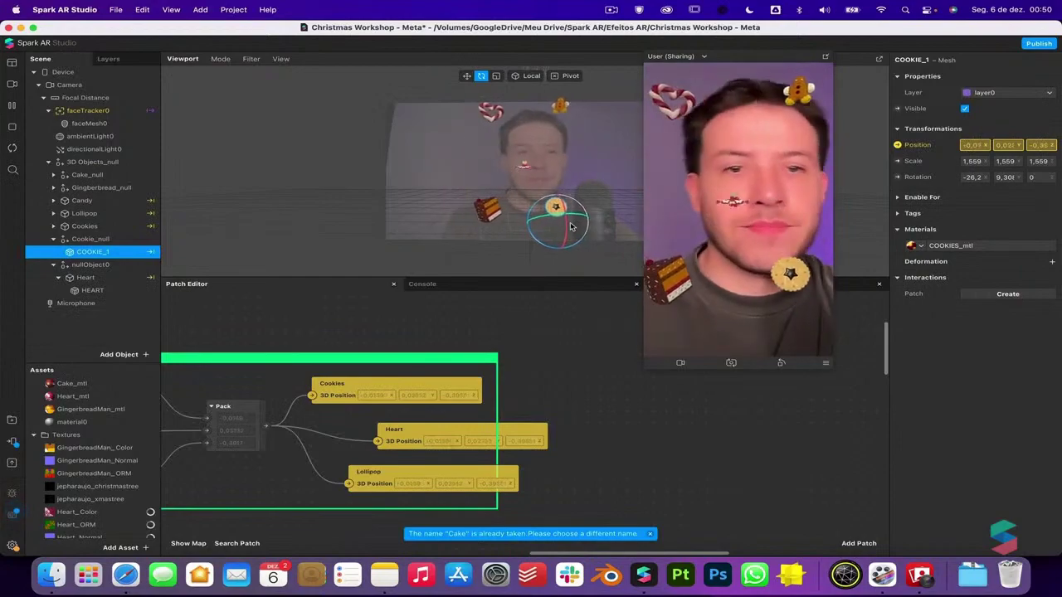
Set the color encoding of the COOKIES_mtl material used by COOKIE_1 to Linear
left_click(977, 247)
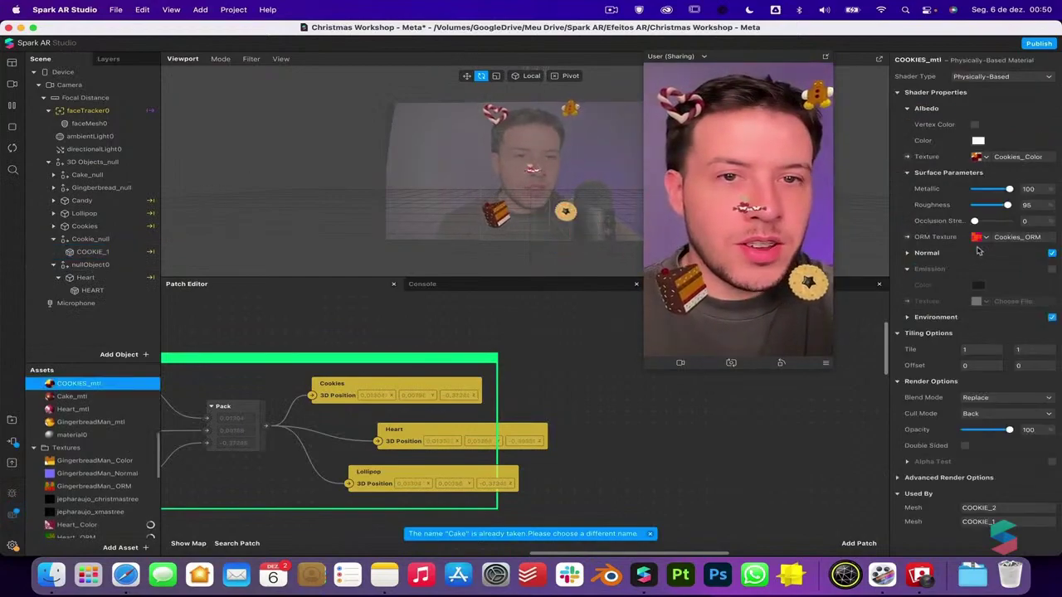
left_click(897, 478)
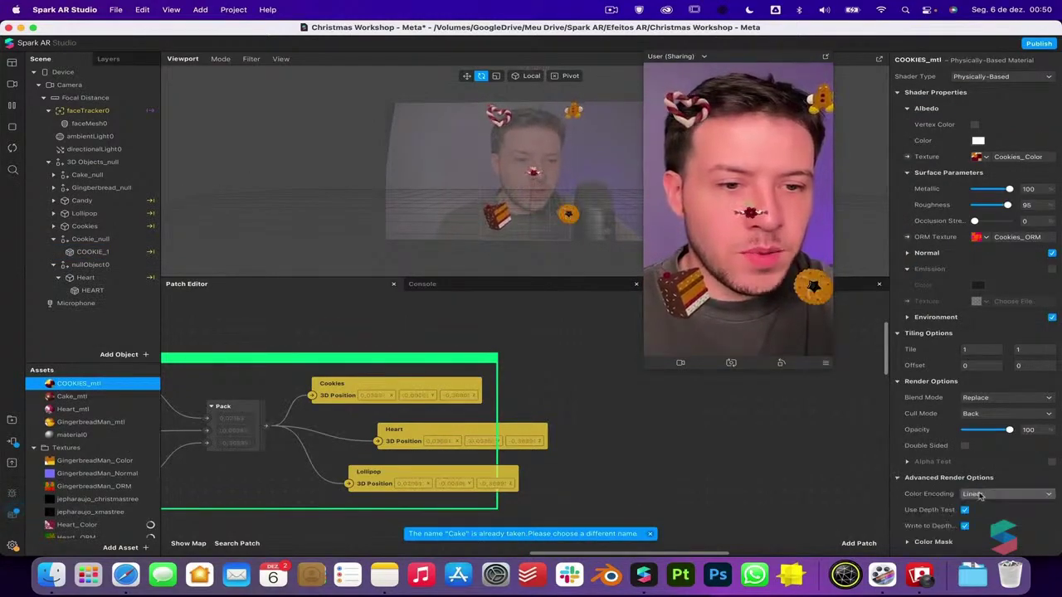
left_click(982, 493)
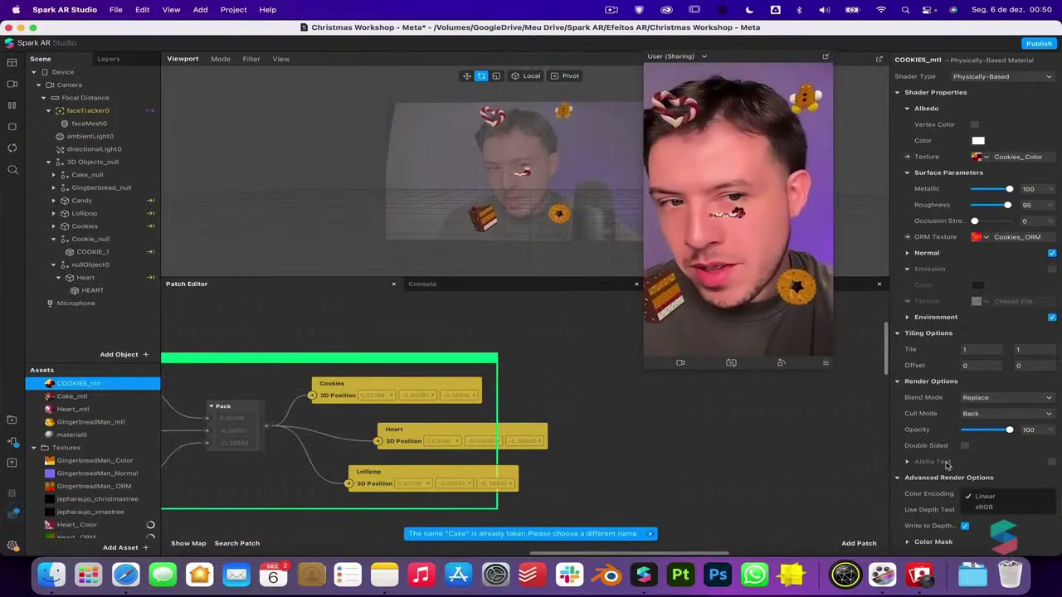
Set the COOKIES_mtl surface to roughness 61 and metallic 100, with the Associative Alpha blend mode
mouse_move(999, 205)
left_mouse_down()
mouse_move(975, 206)
mouse_move(1010, 205)
left_mouse_up()
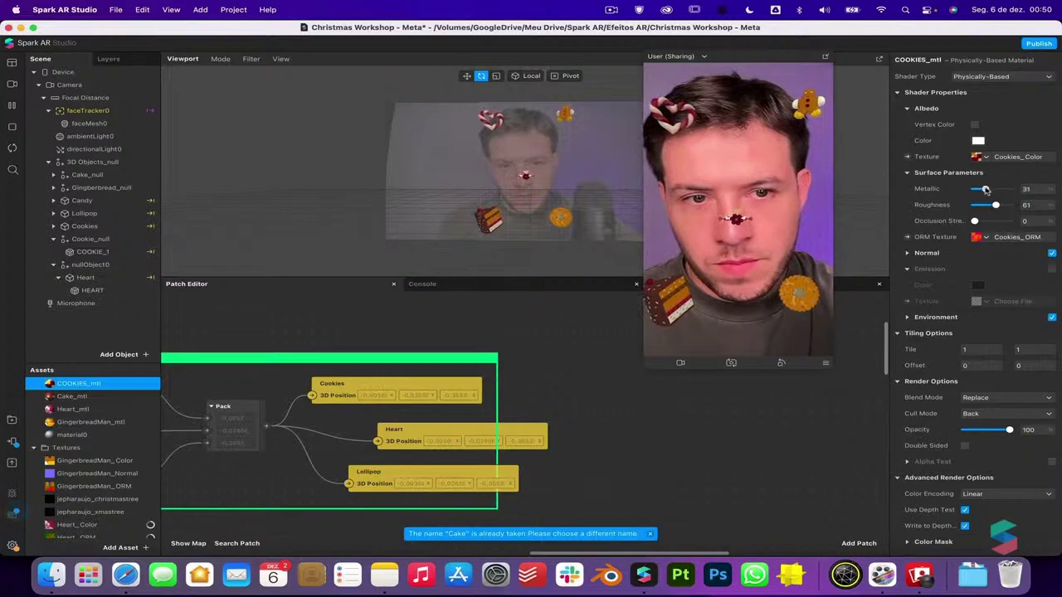
left_click_drag(1001, 190, 1011, 191)
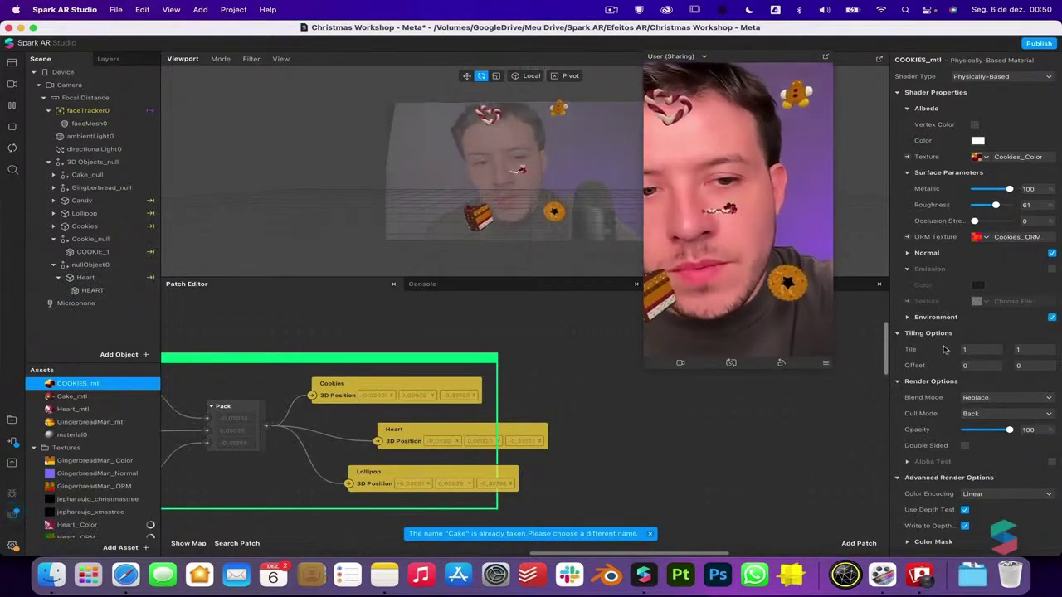
left_click(992, 397)
left_click(1000, 411)
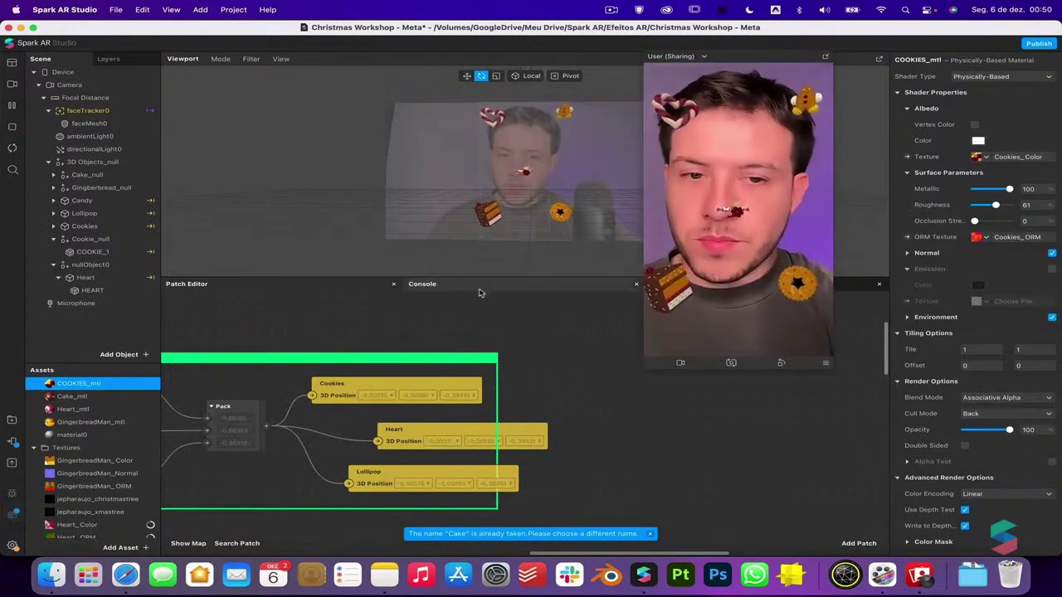
Collapse Cookie_null and nullObject0 and add a null object named Cookies_null inside 3D Objects_null
left_click(53, 239)
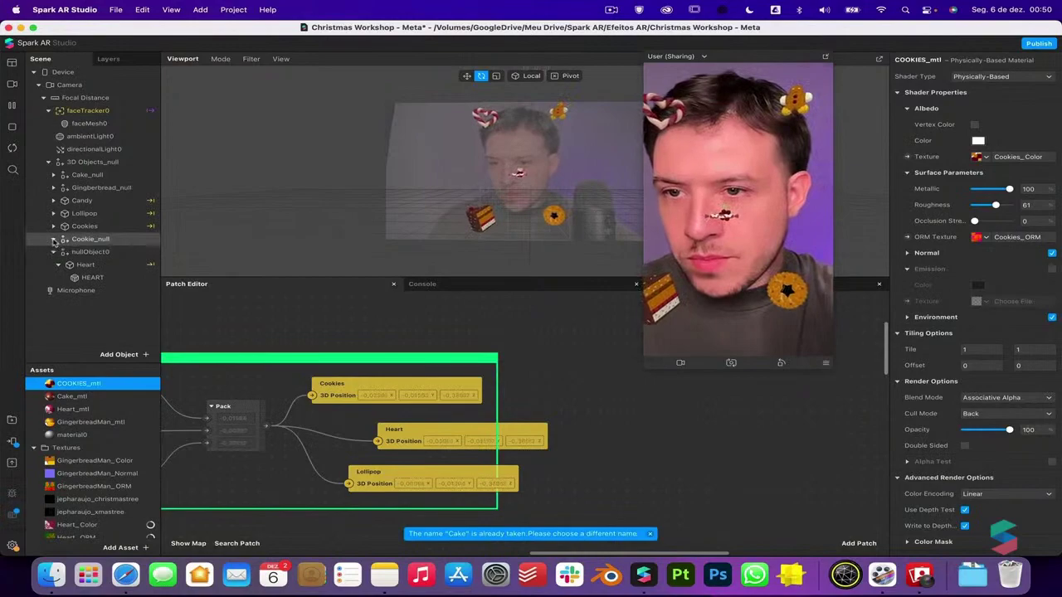
left_click(54, 251)
left_click(55, 253)
left_click(54, 252)
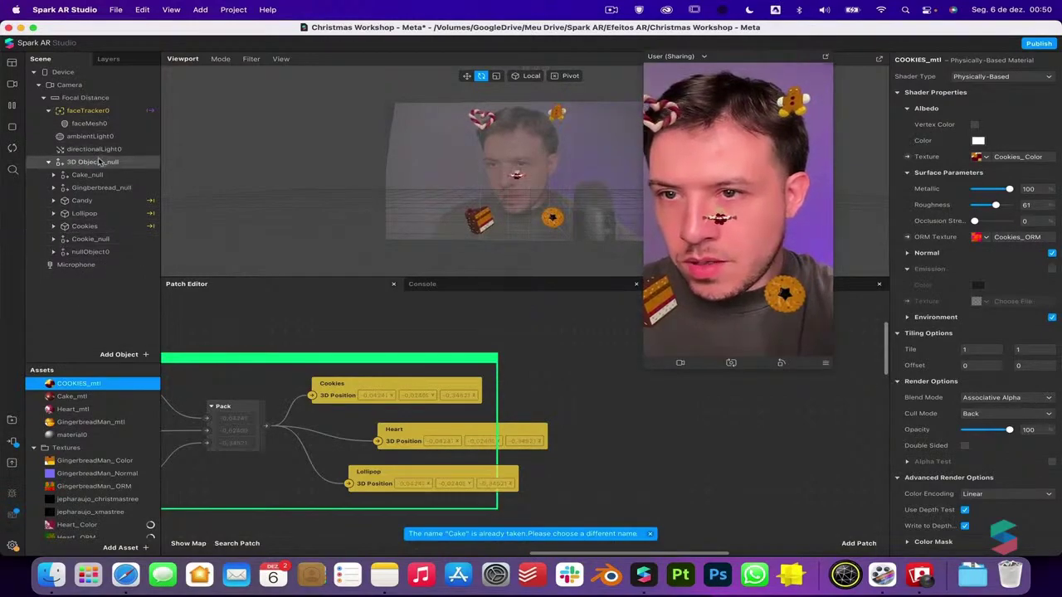
right_click(99, 162)
mouse_move(123, 169)
left_click(237, 246)
double_click(121, 264)
type("Cookies_n")
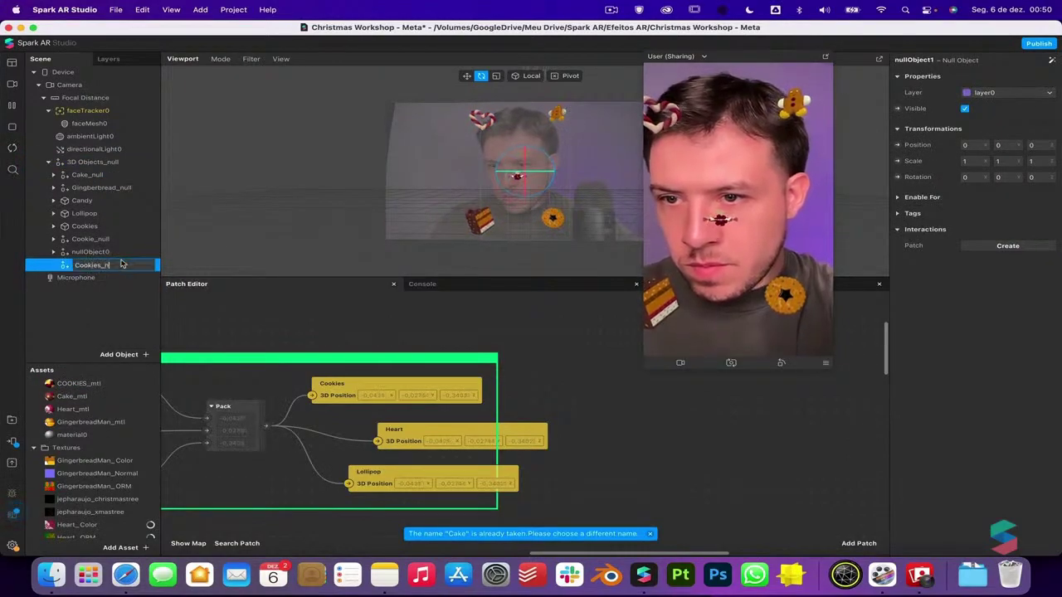
type("ull")
key("Return")
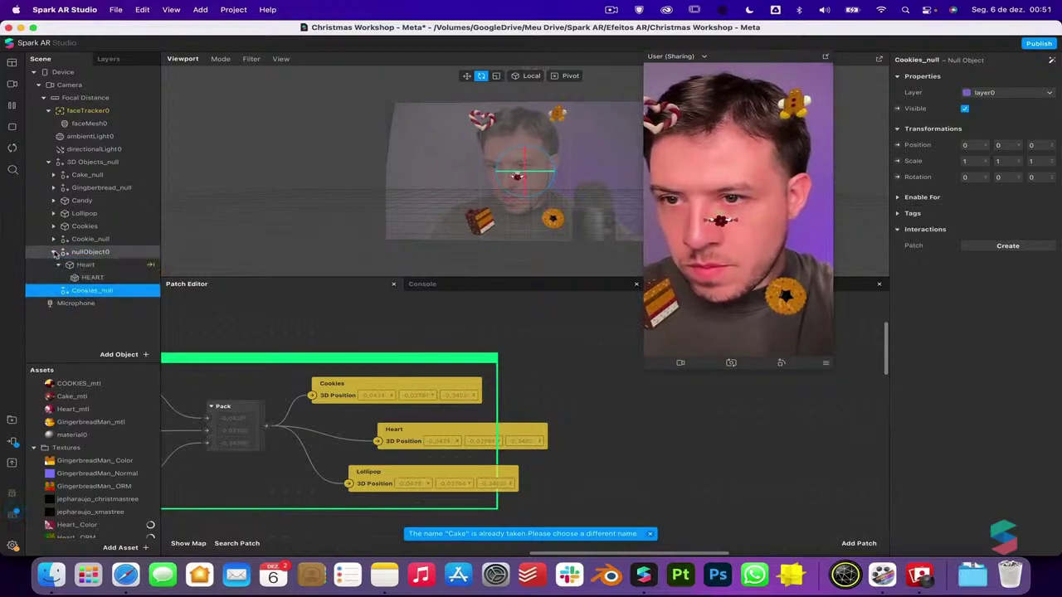
Rename nullObject0, the parent of the Heart object, as Heart_null
double_click(88, 252)
type("Heart_null")
key("Return")
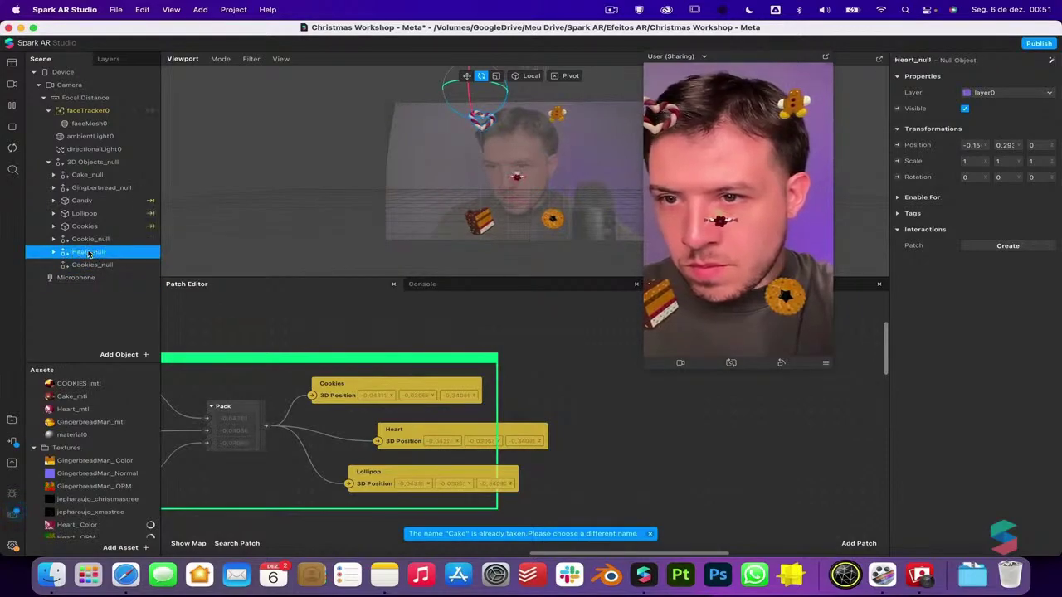
Nest the Cookies object inside Cookies_null and move that null below the chin, to about Y -0.29
left_click_drag(85, 226, 98, 265)
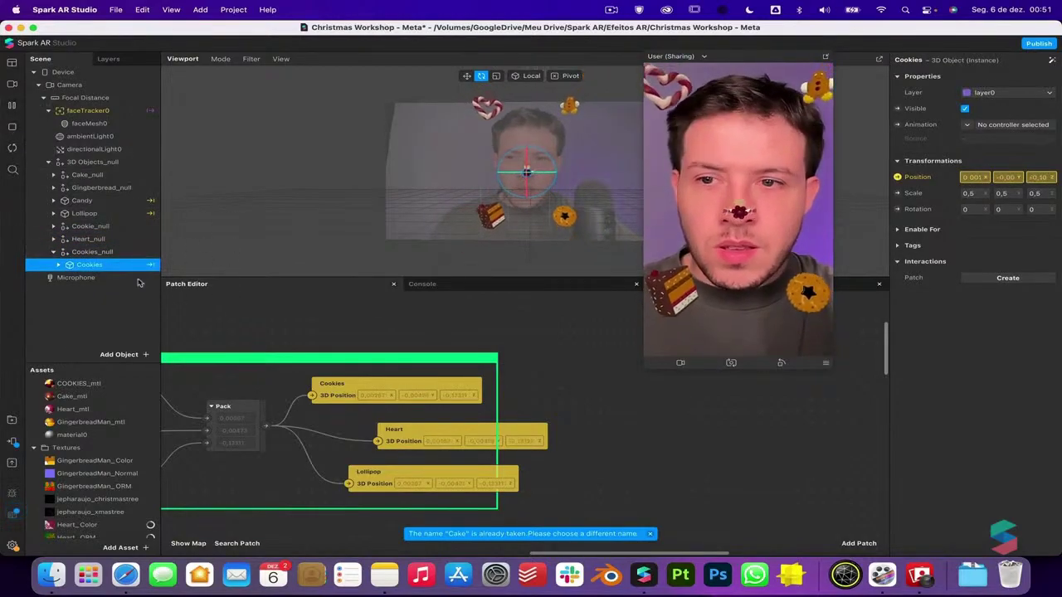
left_click(114, 252)
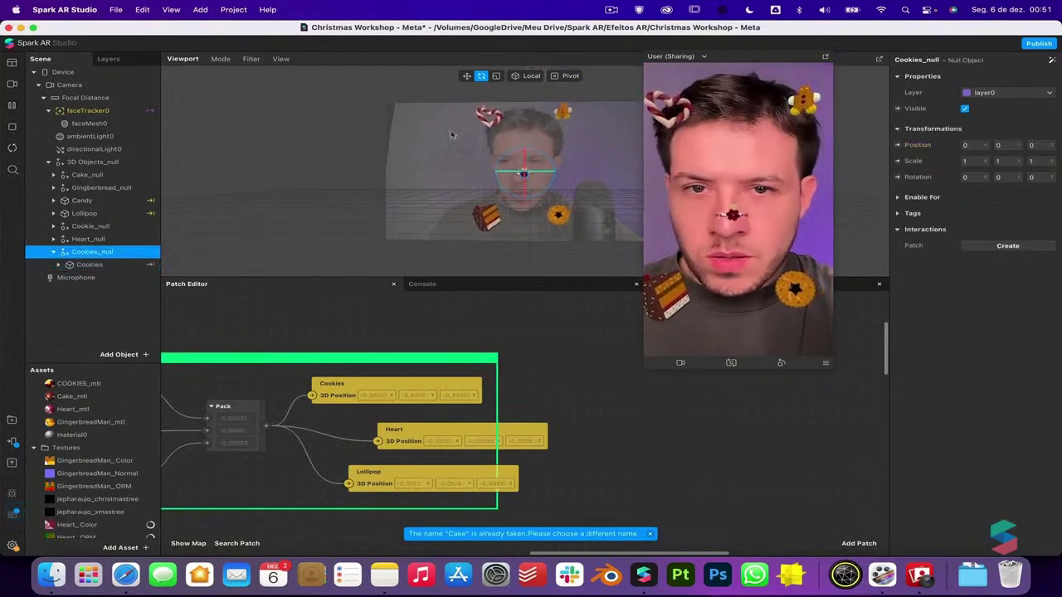
left_click(466, 75)
left_click_drag(525, 154, 519, 226)
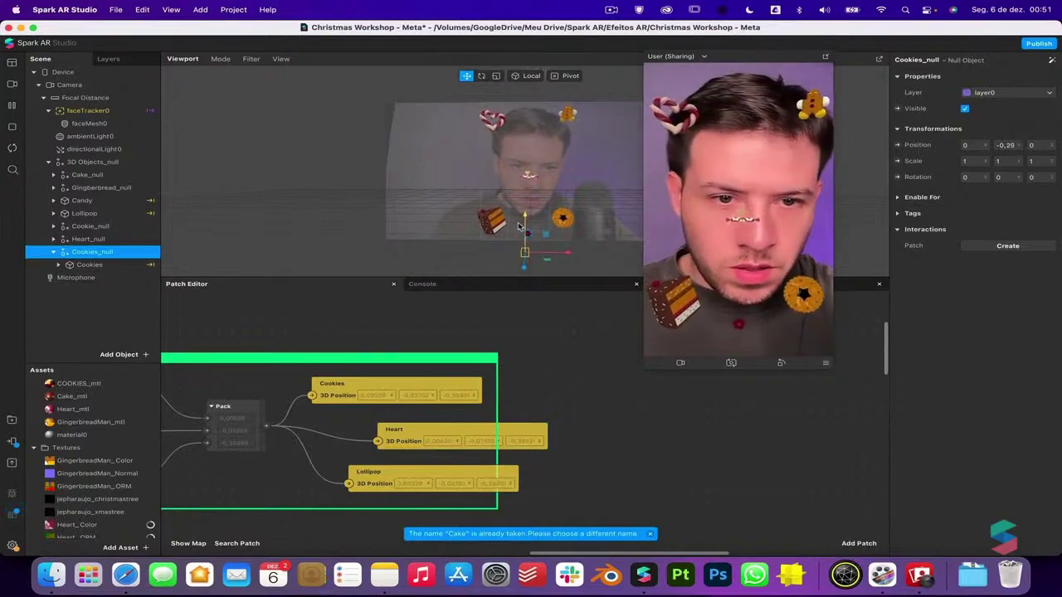
Try the sRGB color encoding on COOKIE_2's material and switch it back to Linear
left_click(58, 264)
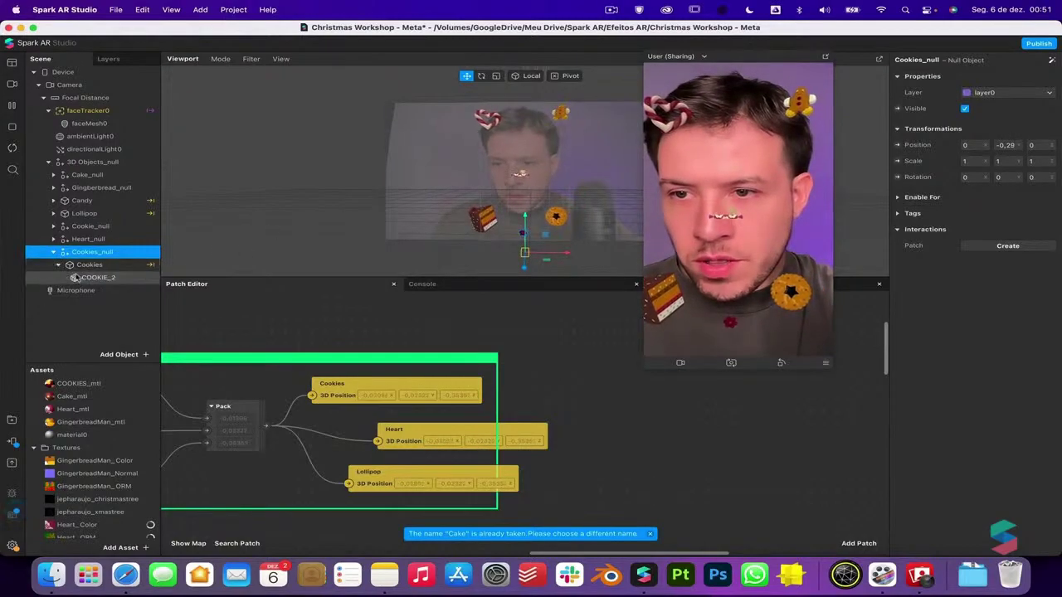
left_click(95, 277)
left_click(975, 248)
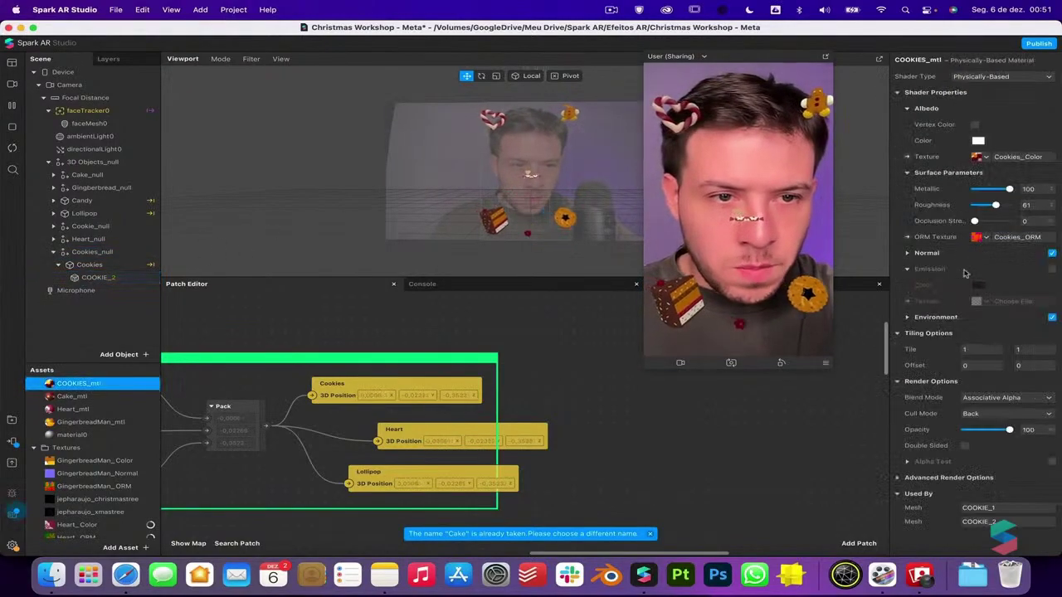
left_click(901, 479)
left_click(991, 495)
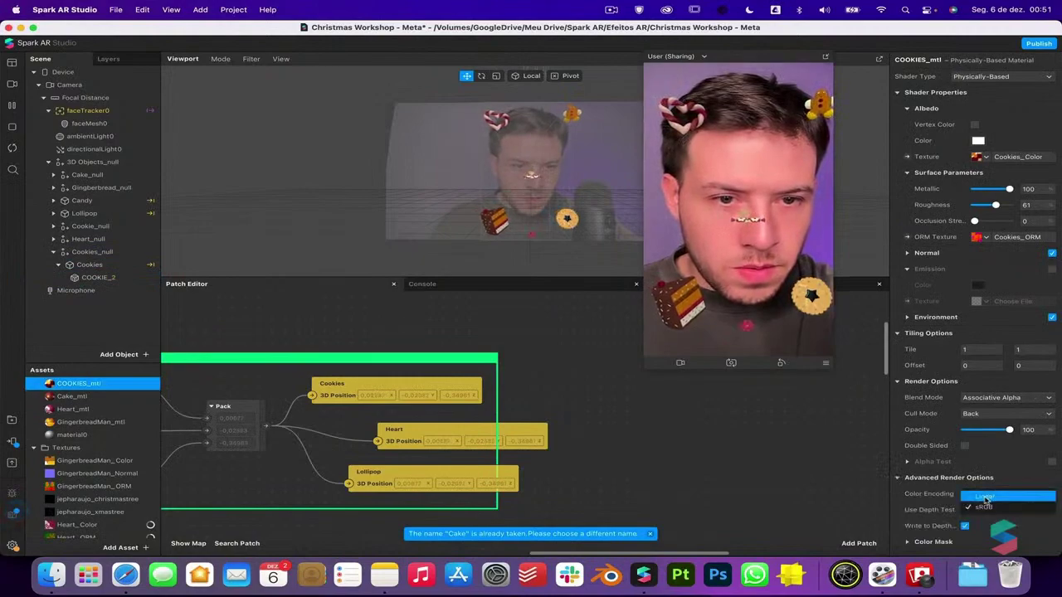
left_click(987, 499)
left_click(996, 496)
left_click(997, 508)
left_click(996, 494)
left_click(992, 483)
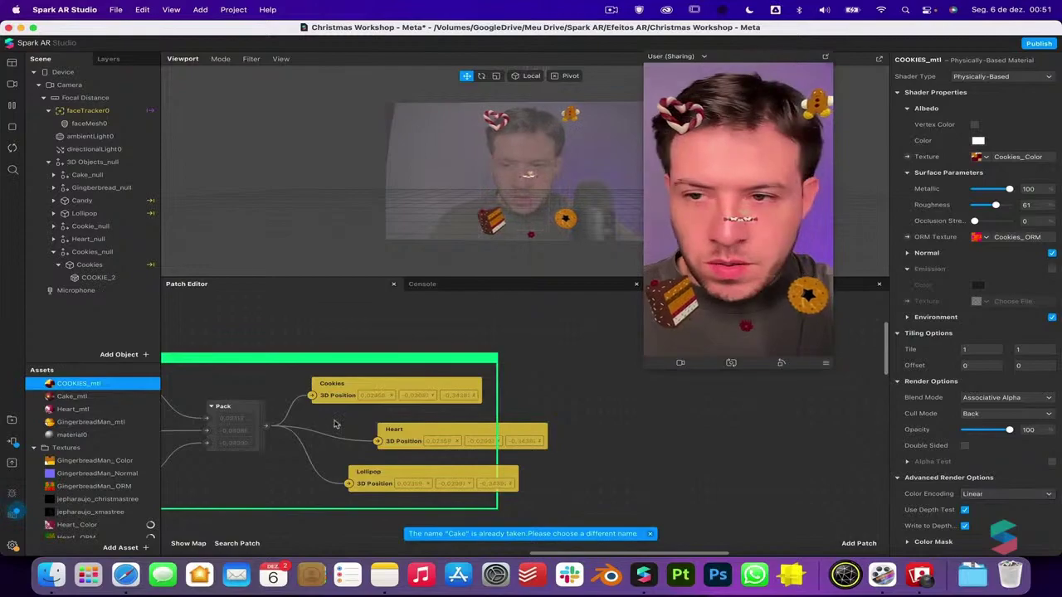
Scale the COOKIE_2 mesh uniformly to about 2.373
left_click(94, 264)
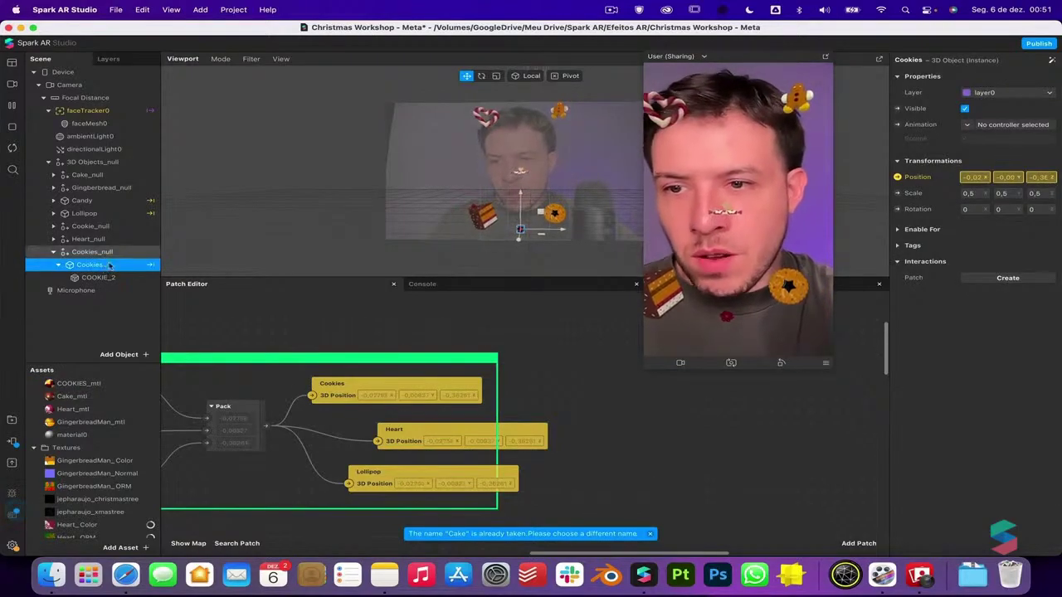
left_click(114, 277)
left_click(496, 75)
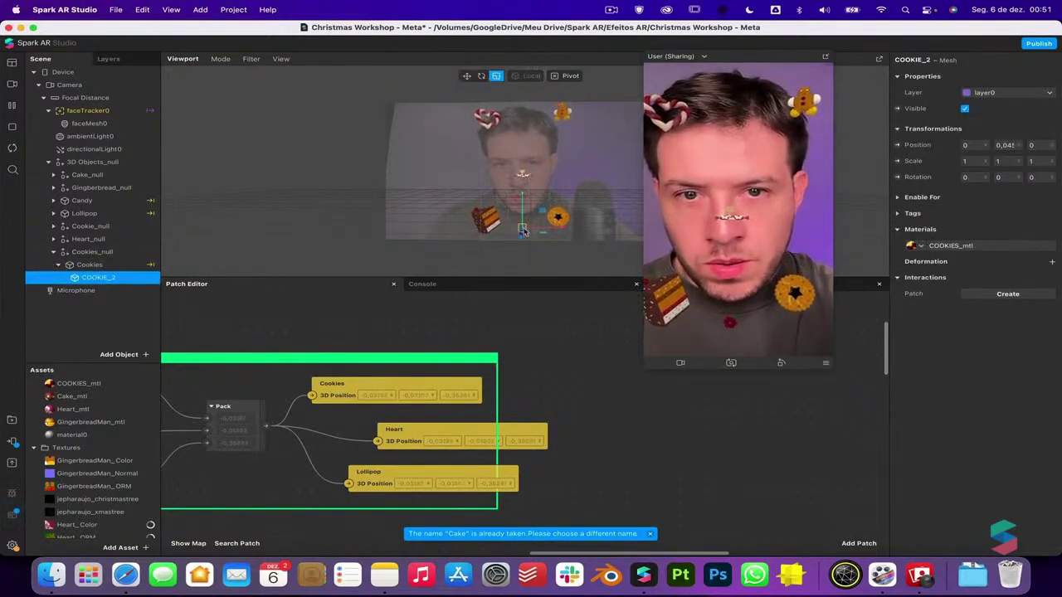
left_click_drag(550, 216, 569, 201)
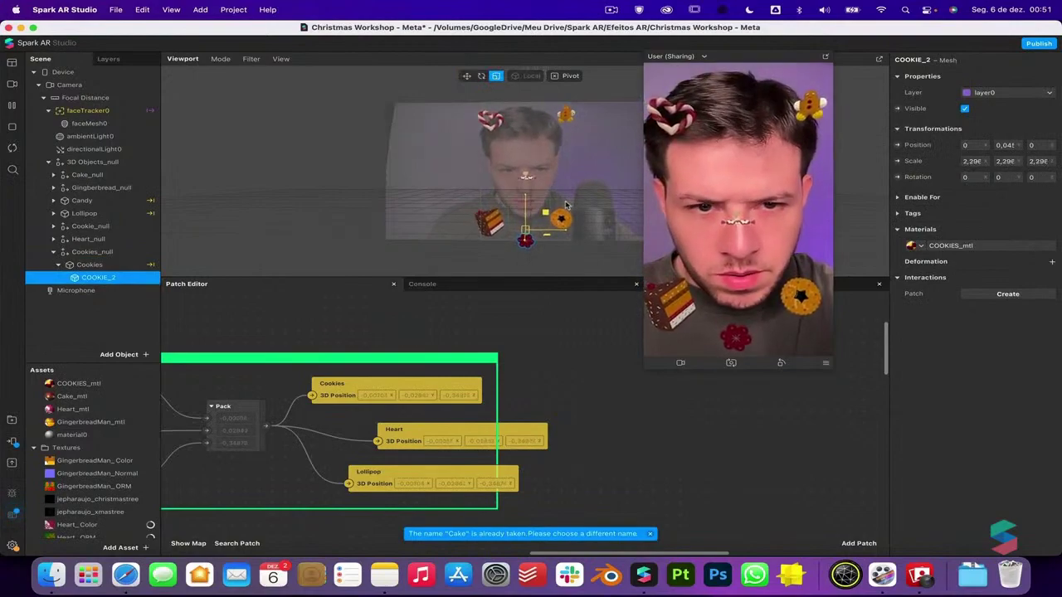
Raise Cookies_null slightly beneath the chin, to about Y -0.24, leaving COOKIE_2 at its original local position
left_click(466, 76)
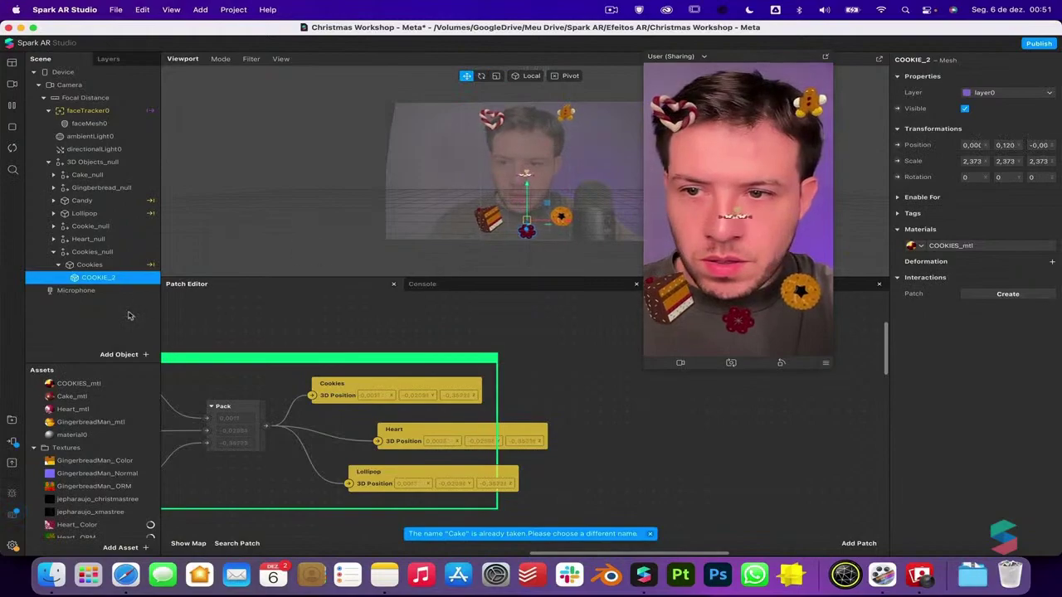
left_click(116, 251)
left_click(530, 233)
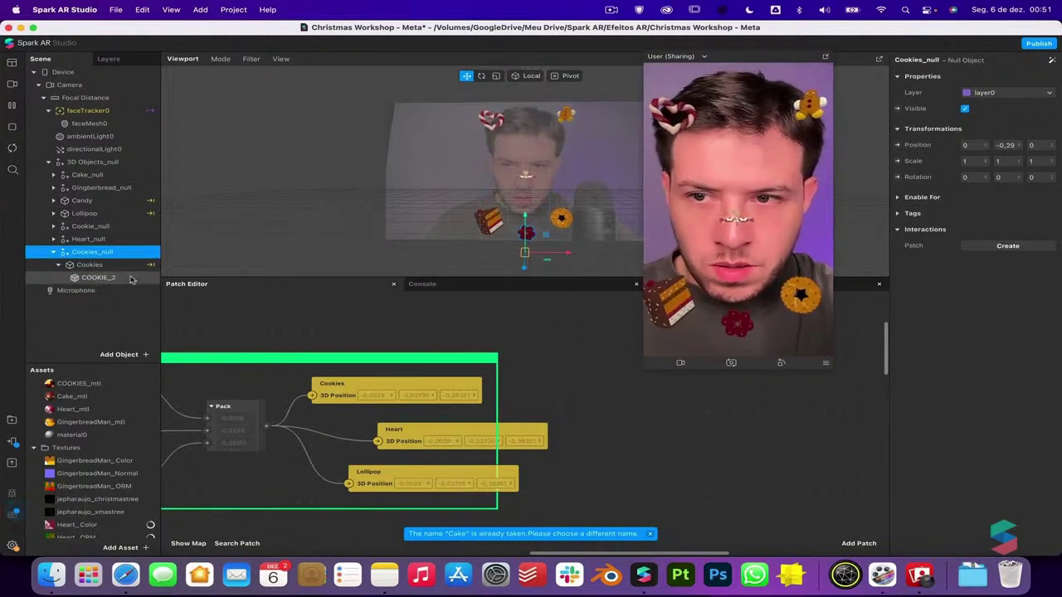
left_click(536, 226)
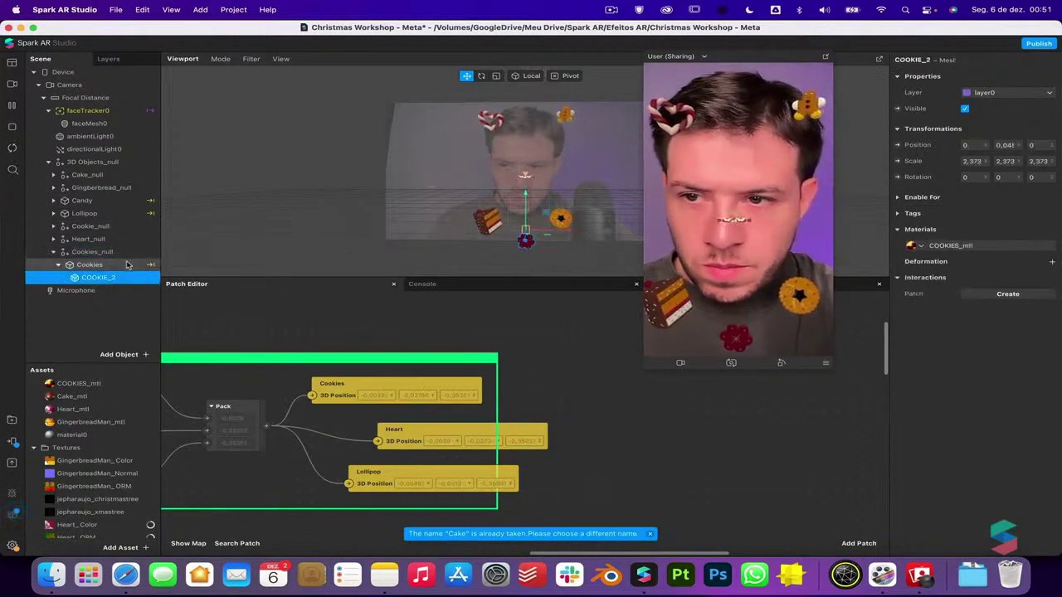
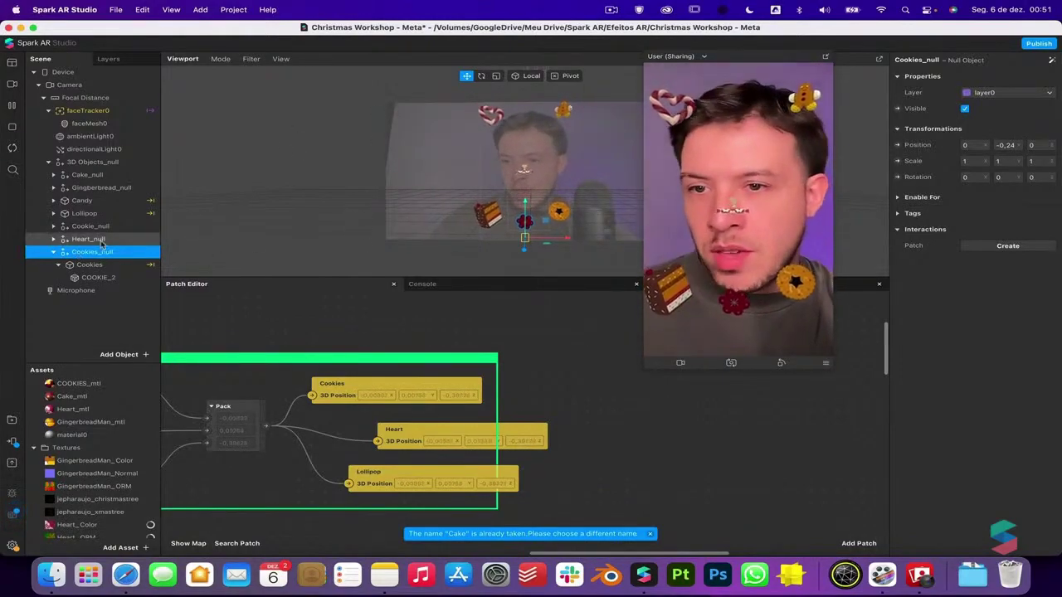
Delete the Lollipop and Candy objects from 3D Objects_null
left_click(75, 214)
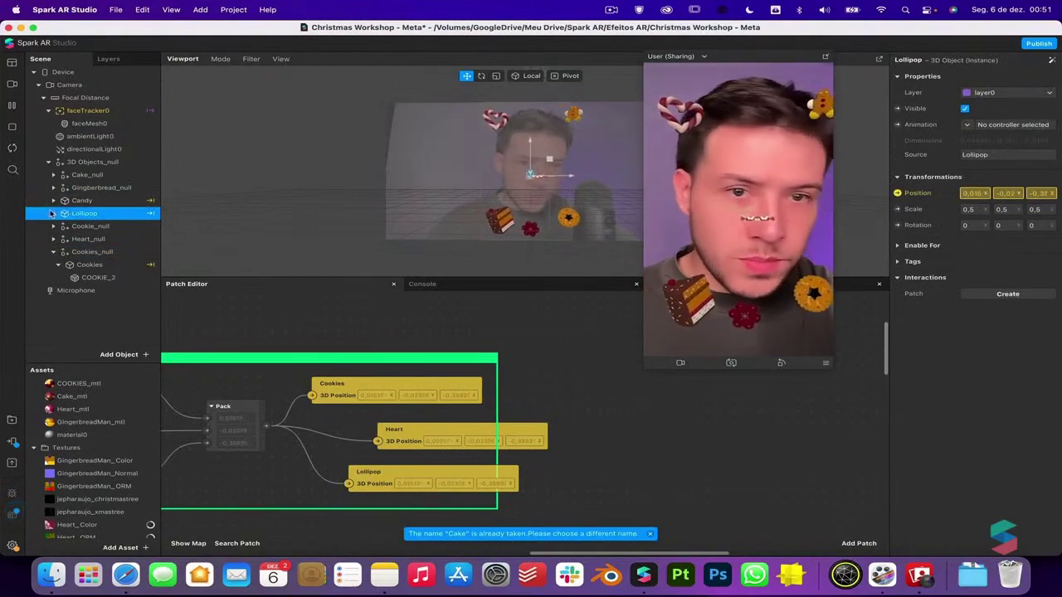
left_click(53, 213)
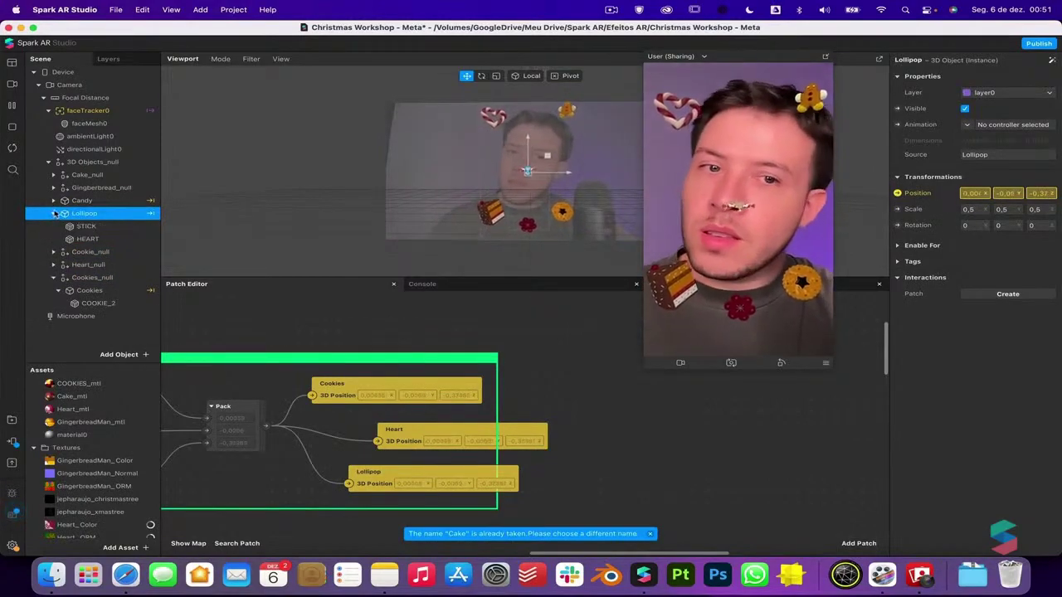
key("Delete")
left_click(124, 202)
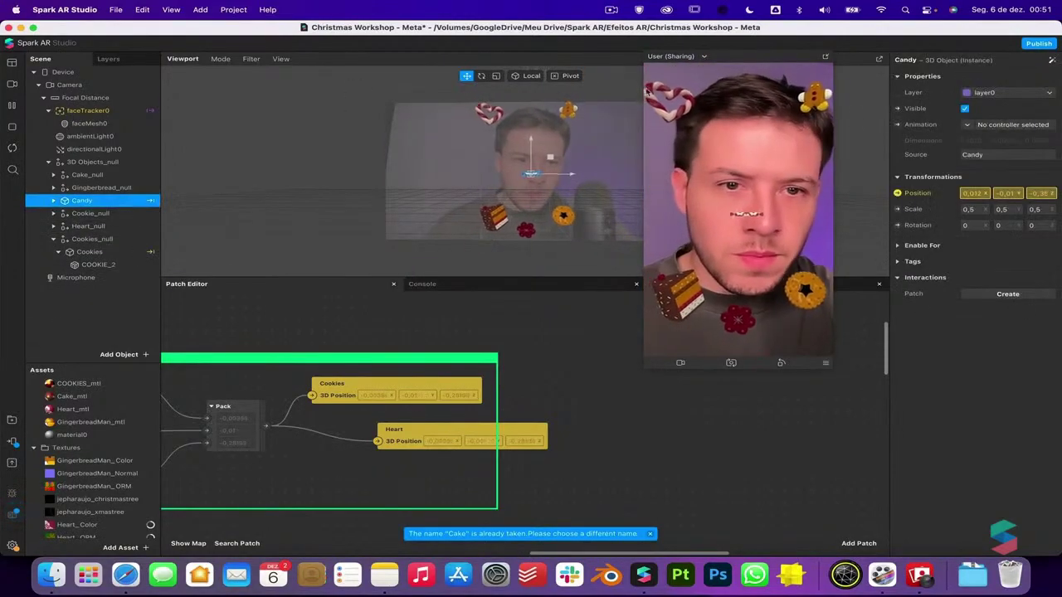
left_click(965, 108)
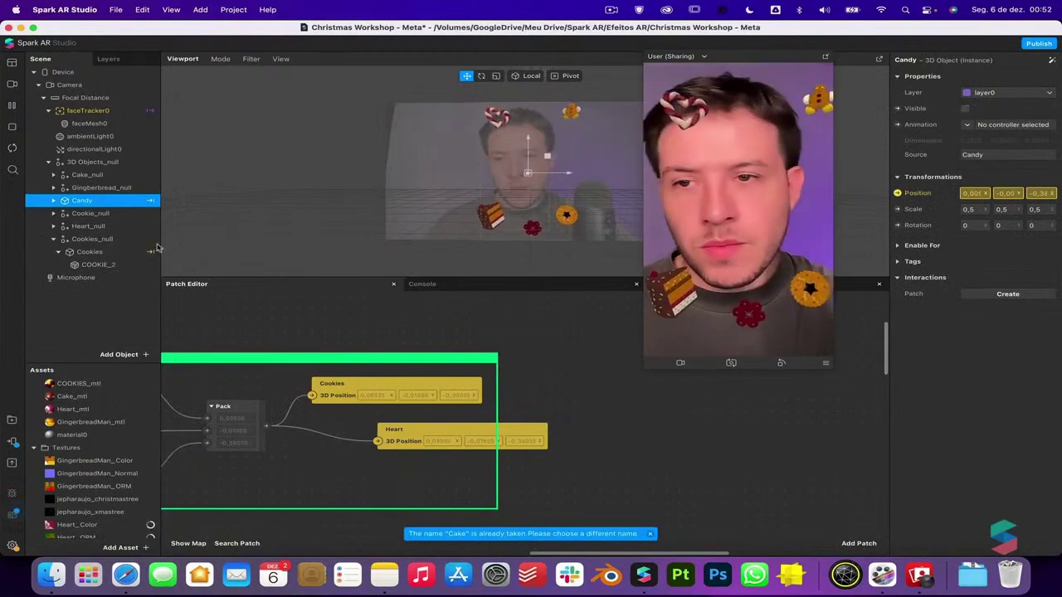
key("Delete")
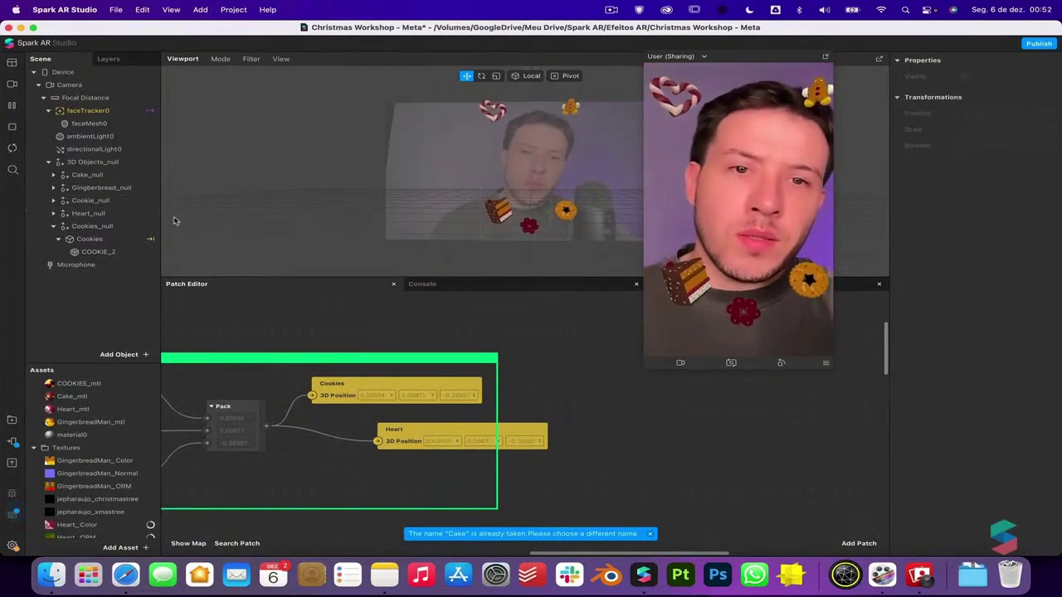
Move Cookies_null up from below the chin to the top of the head, between the heart and the gingerbread man
left_click(130, 238)
left_click(114, 227)
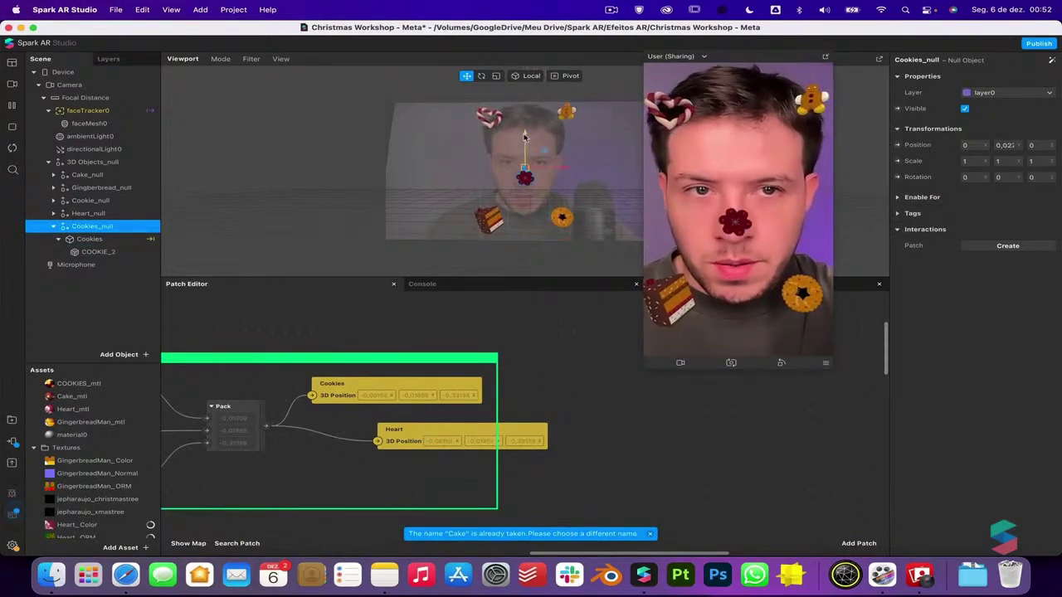
Move Heart_null to about X -0.18 and Y 0.23, and lower the gingerbread null to about Y 0.227
left_click(490, 118)
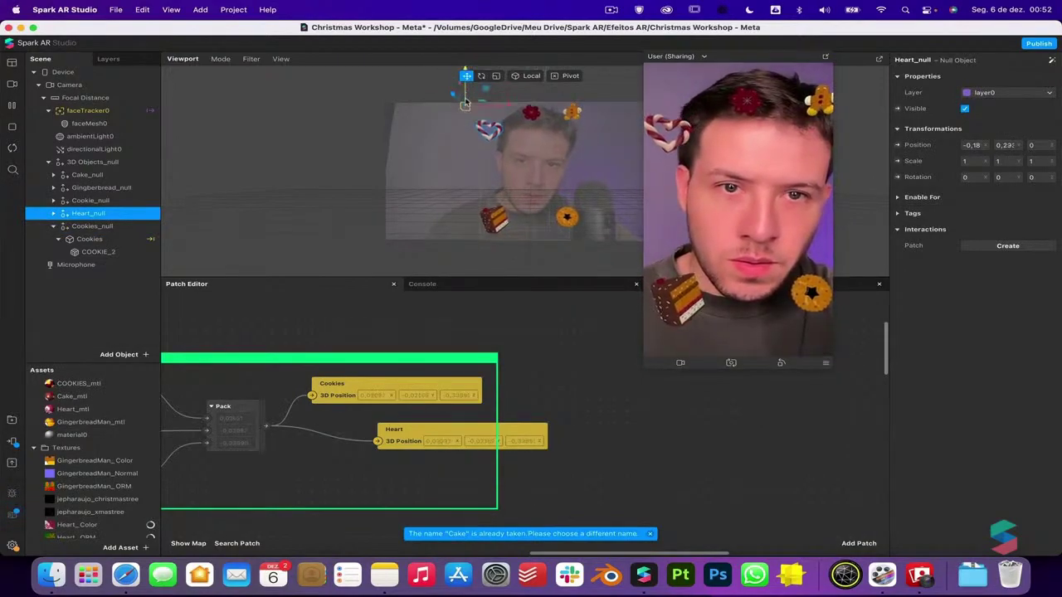
left_click(125, 189)
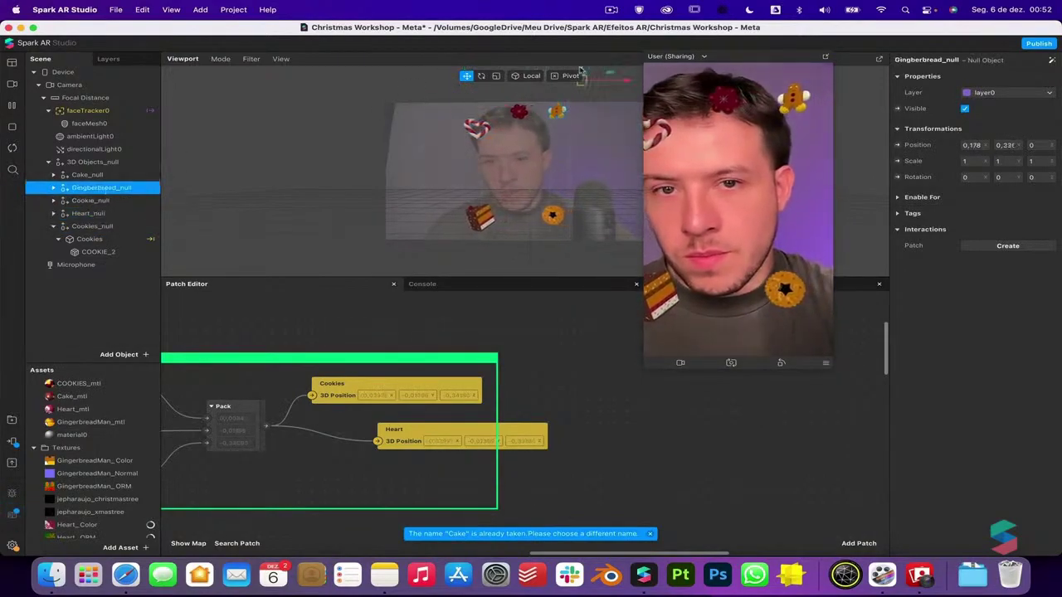
left_click_drag(583, 73, 583, 100)
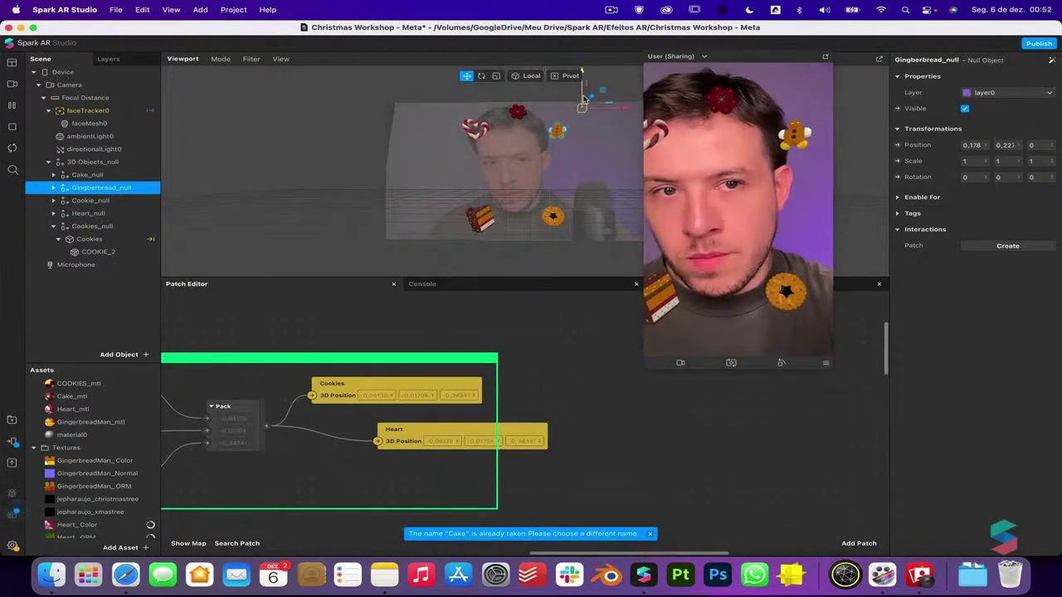
Open COOKIE_2's material, COOKIES_mtl, and set its color encoding to Linear in the advanced render options
left_click(127, 251)
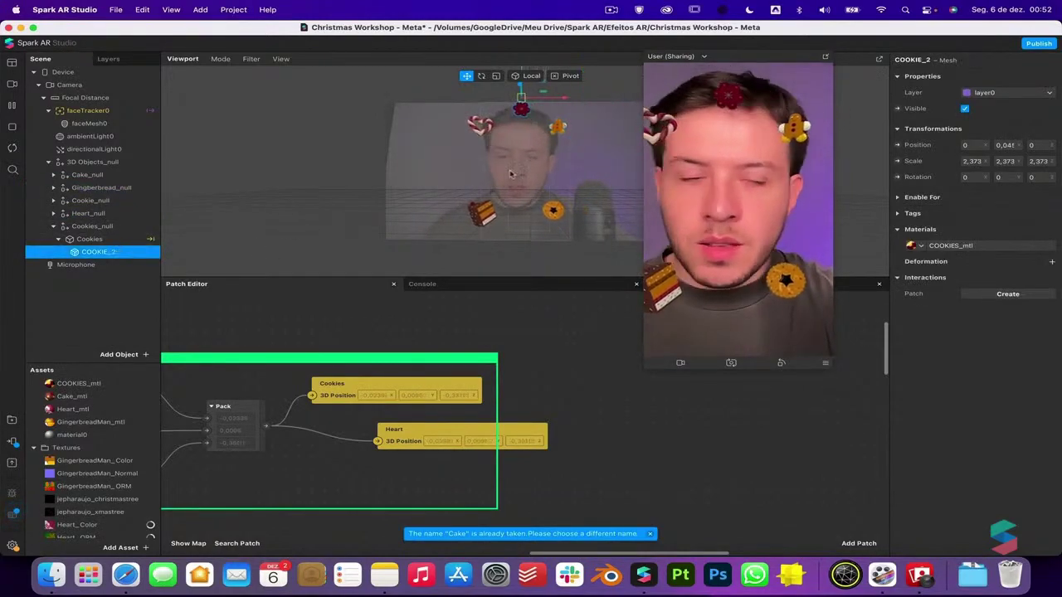
left_click(963, 245)
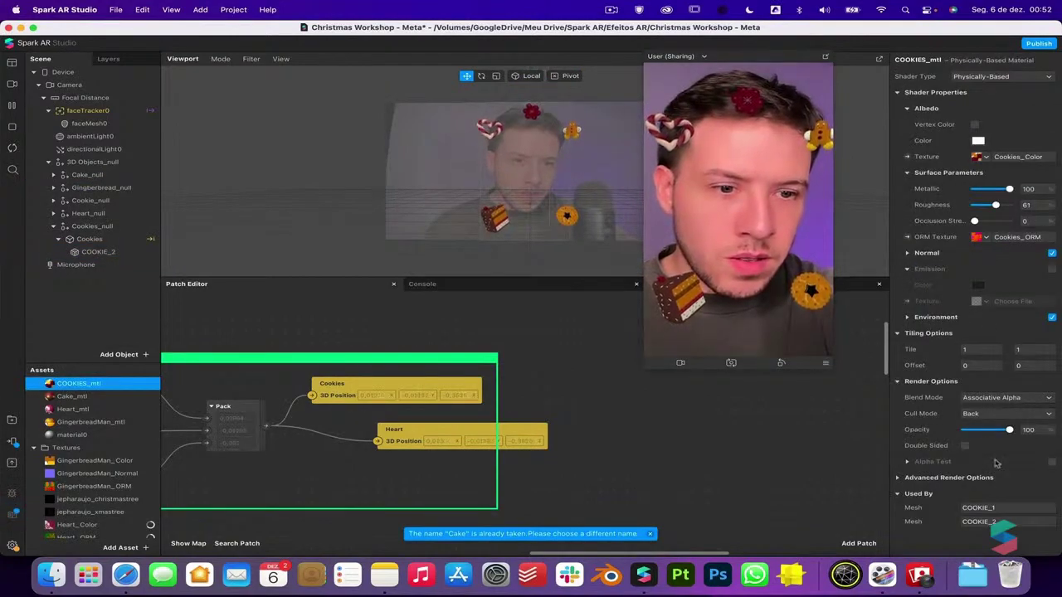
left_click(897, 478)
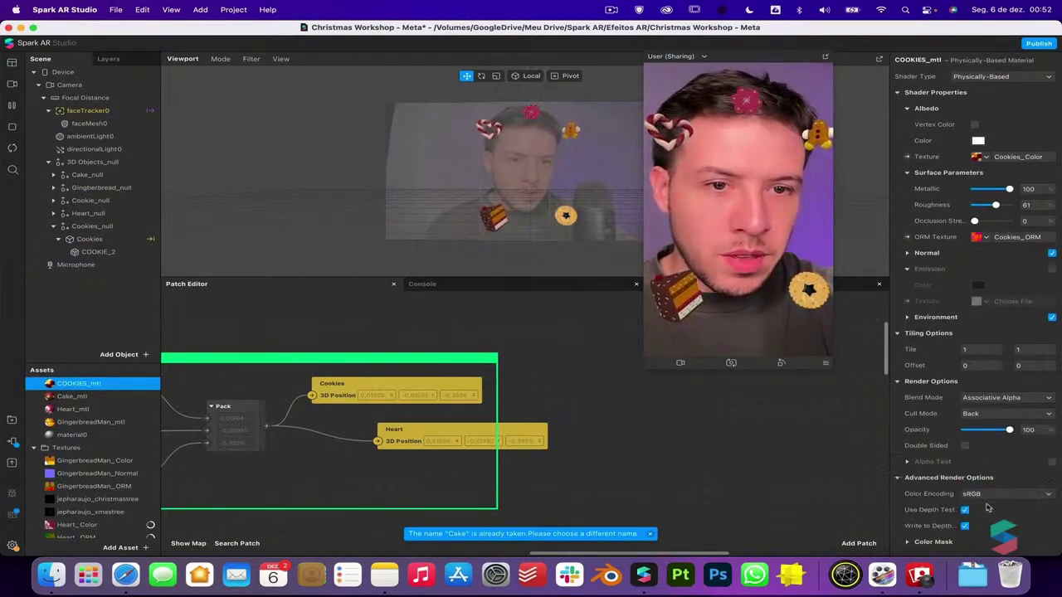
left_click(989, 496)
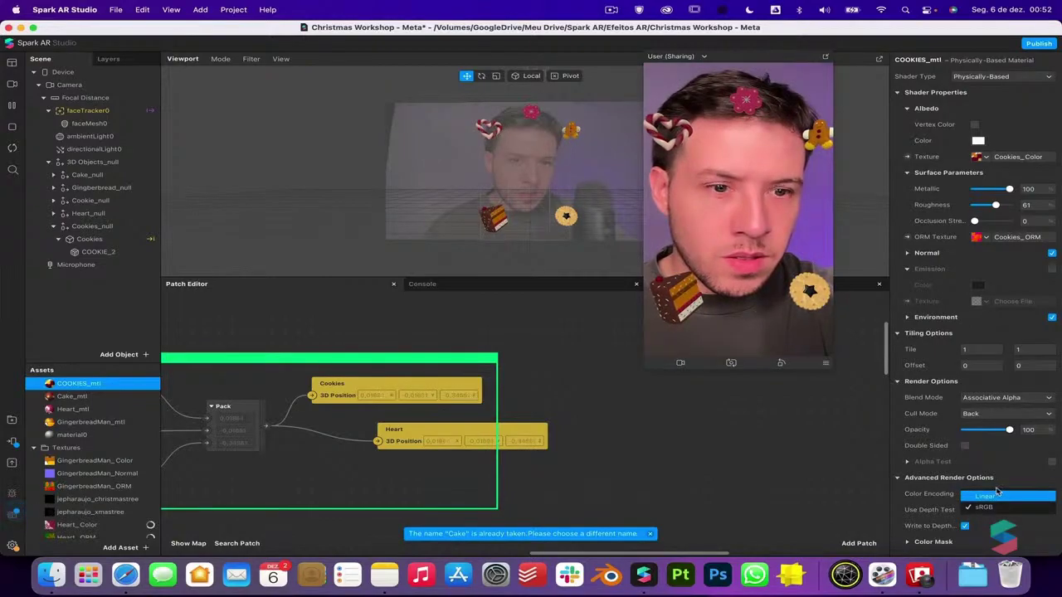
left_click(997, 497)
Raise the intensity of ambientLight0 to about 81%
left_click(124, 138)
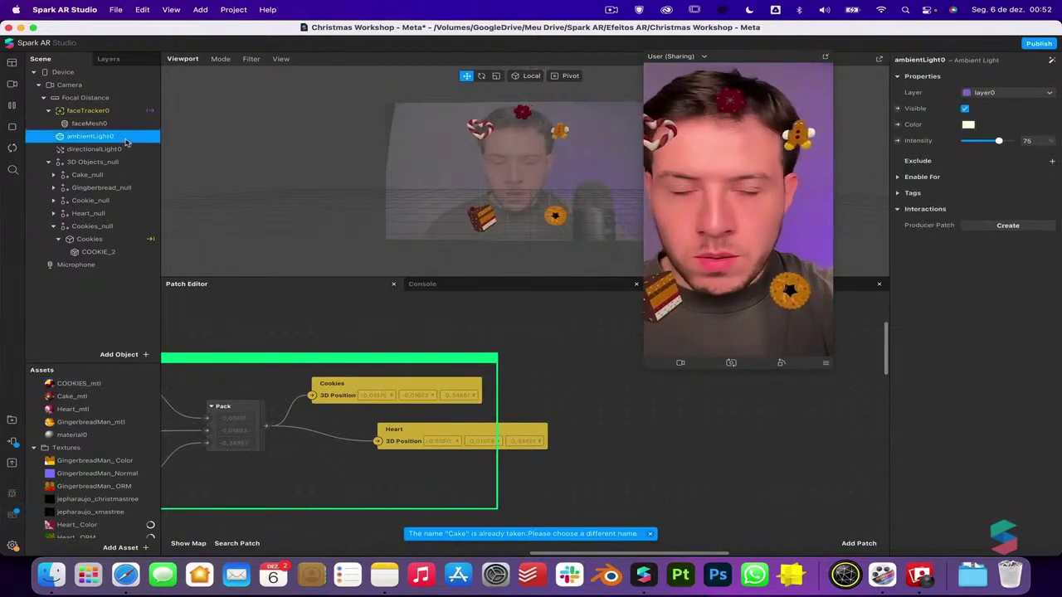
mouse_move(997, 139)
left_mouse_down()
mouse_move(1012, 141)
mouse_move(1001, 141)
left_mouse_up()
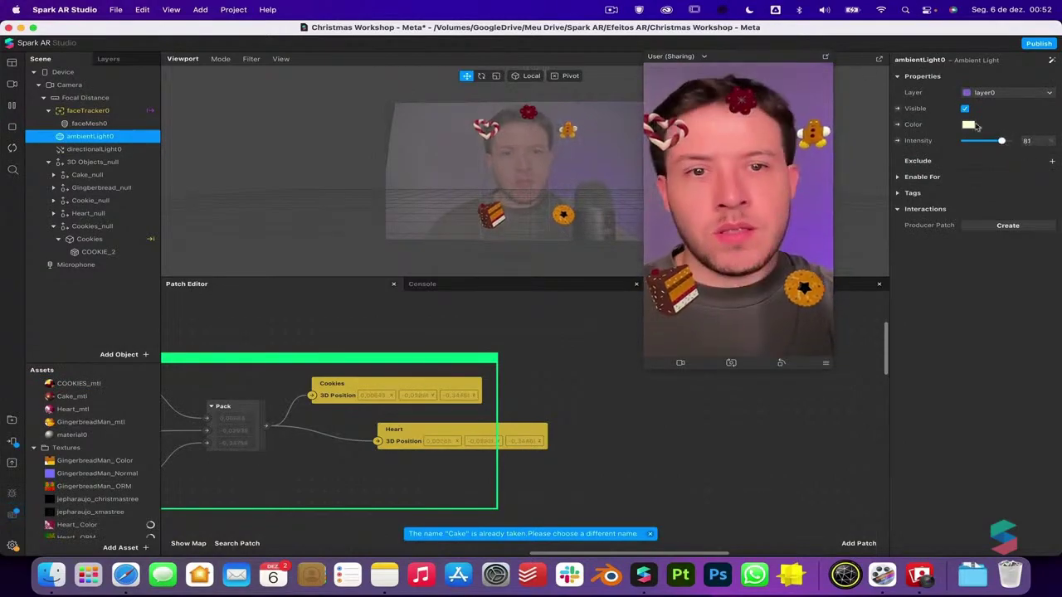
Set directionalLight0's color to Maraschino red and rotate the light to about -114° on X, 7° on Y and 4.3° on Z
left_click(116, 149)
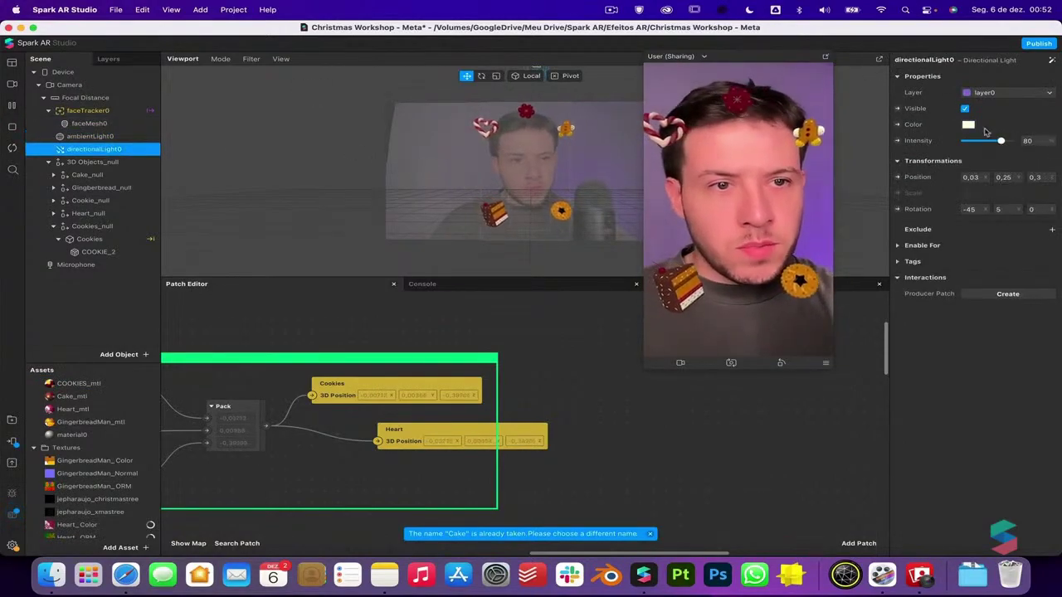
left_click(968, 125)
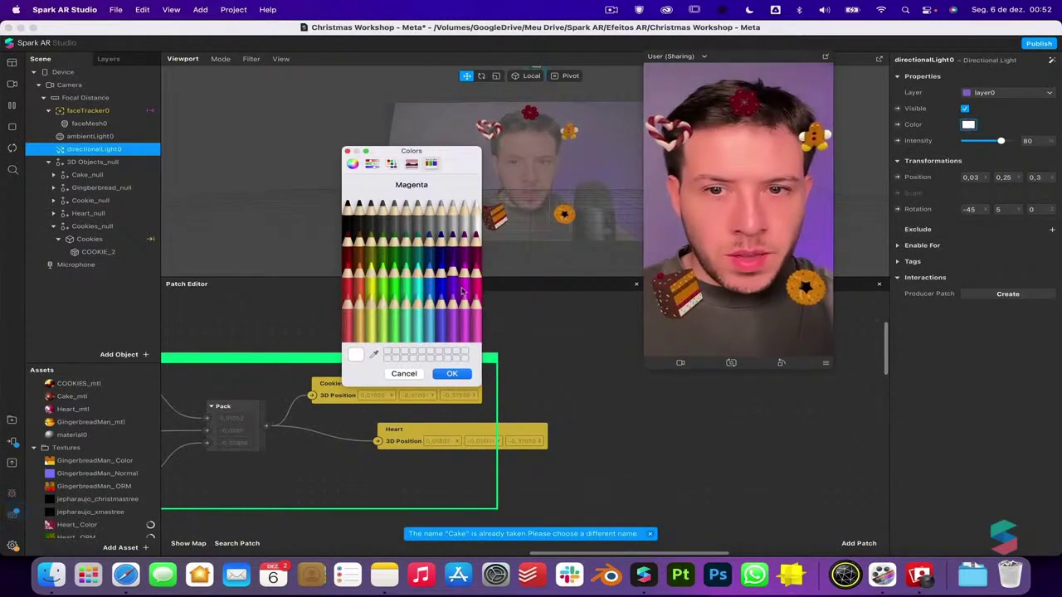
left_click(351, 288)
left_click(374, 283)
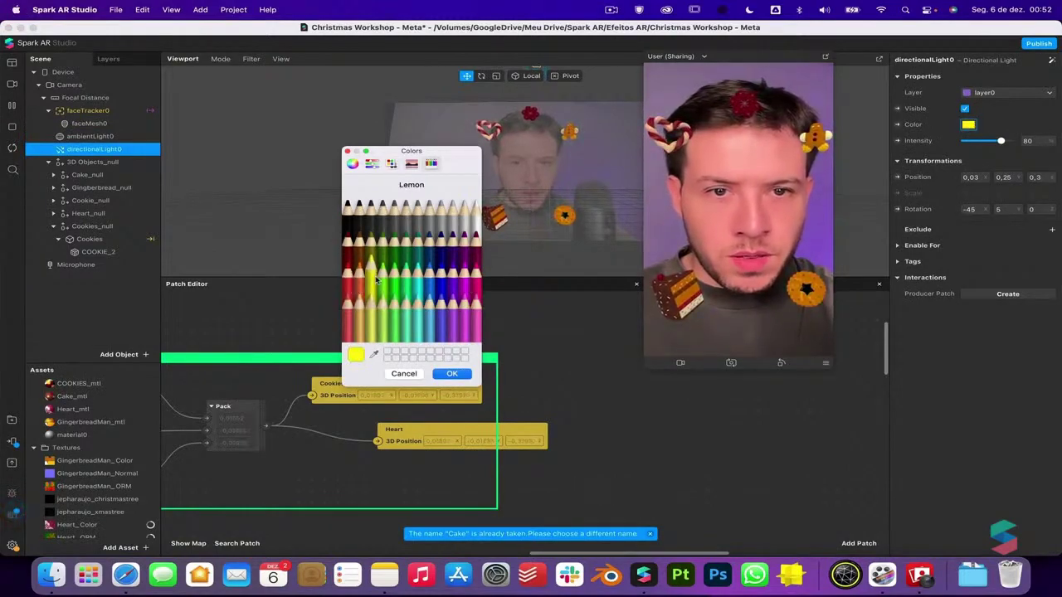
left_click(359, 284)
left_click(346, 282)
left_click(357, 284)
left_click(348, 282)
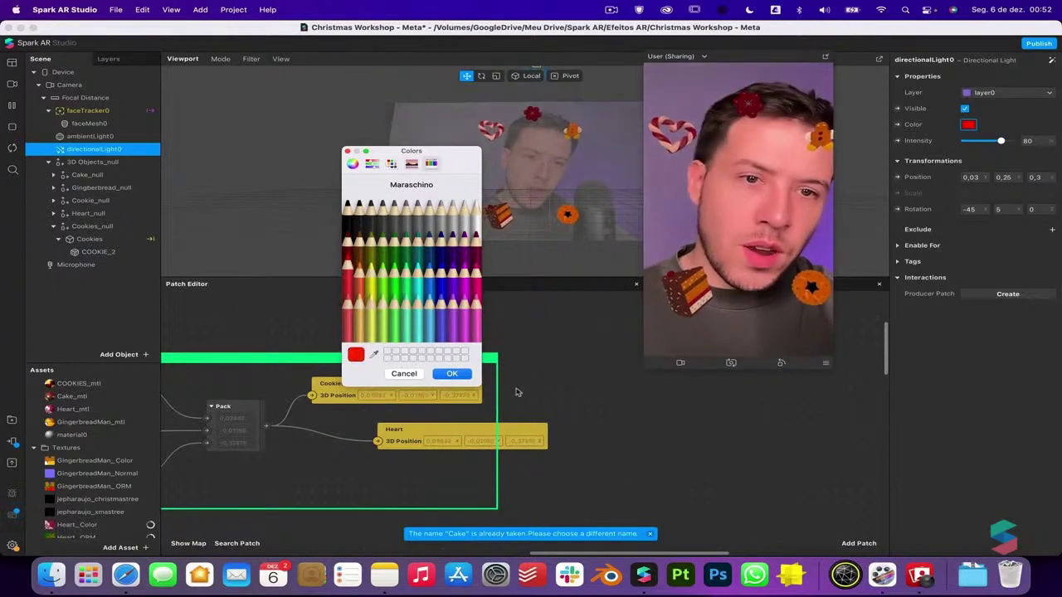
left_click(464, 374)
left_click(481, 77)
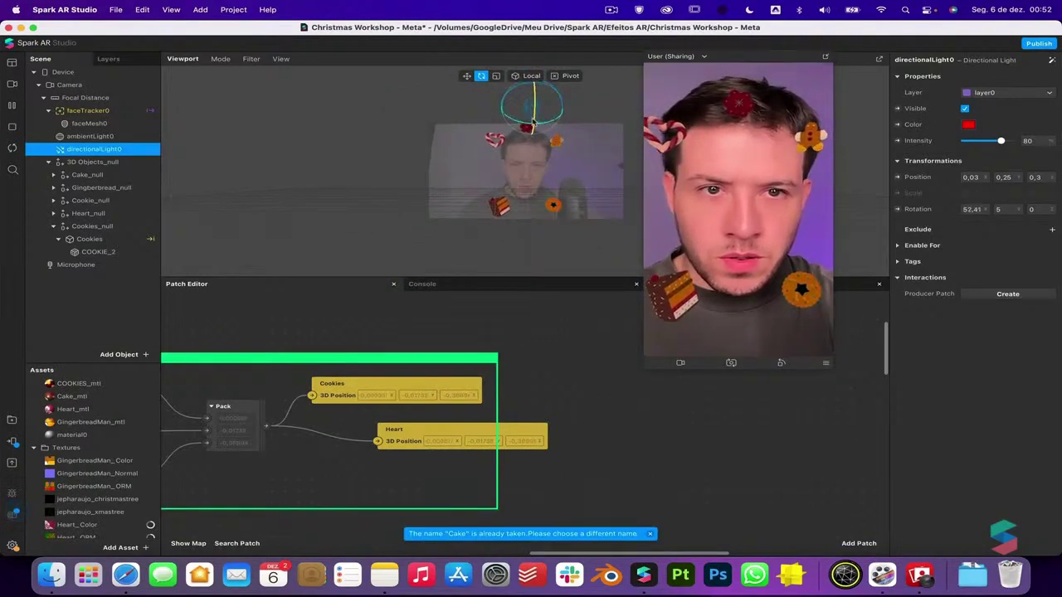
left_click_drag(534, 85, 524, 119)
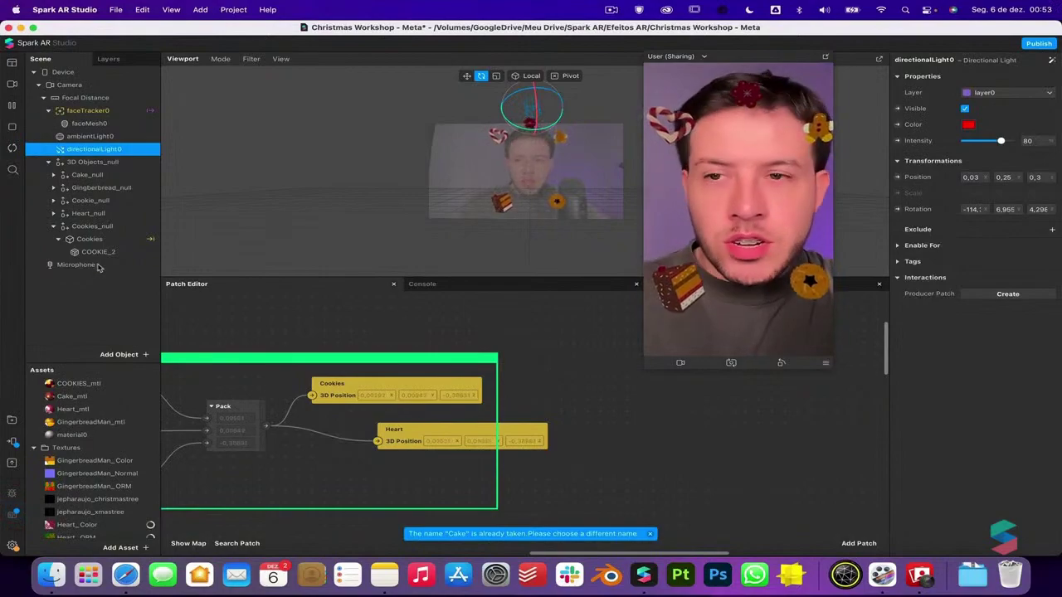
Expose COOKIE_2's rotation as a 3D Rotation patch near the faceTracker0 patch and save the project
left_click(60, 176)
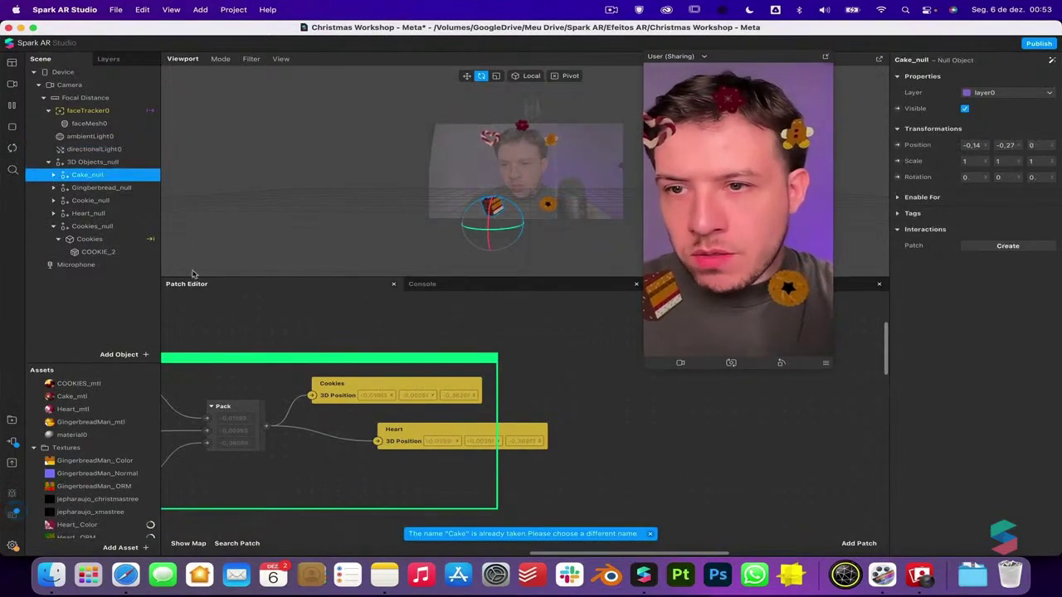
scroll(262, 374, "left", 5)
scroll(262, 375, "down", 5)
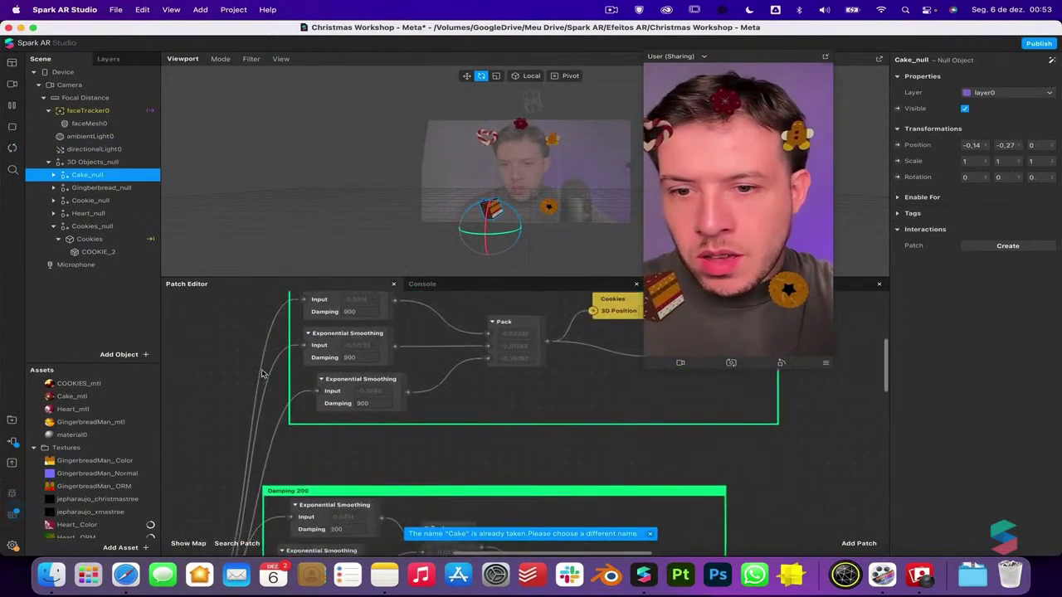
scroll(262, 374, "left", 8)
scroll(262, 374, "left", 8)
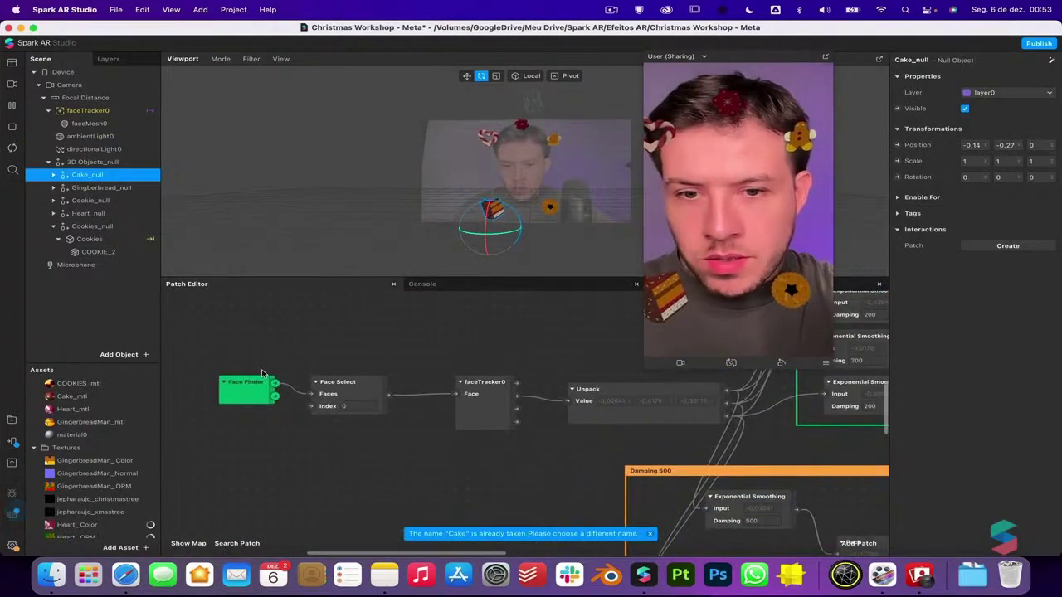
left_click(407, 435)
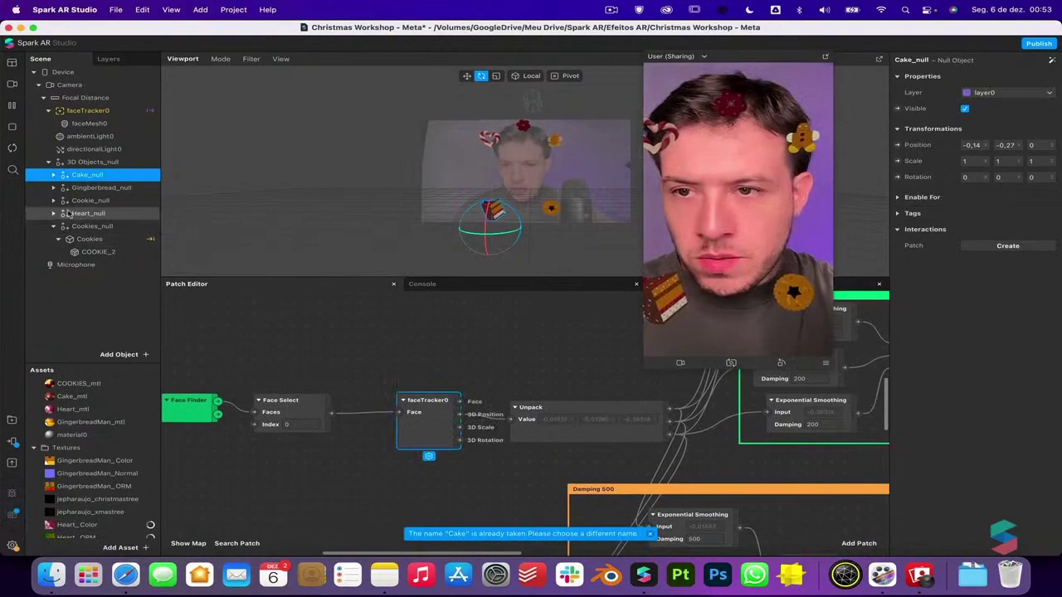
left_click(96, 251)
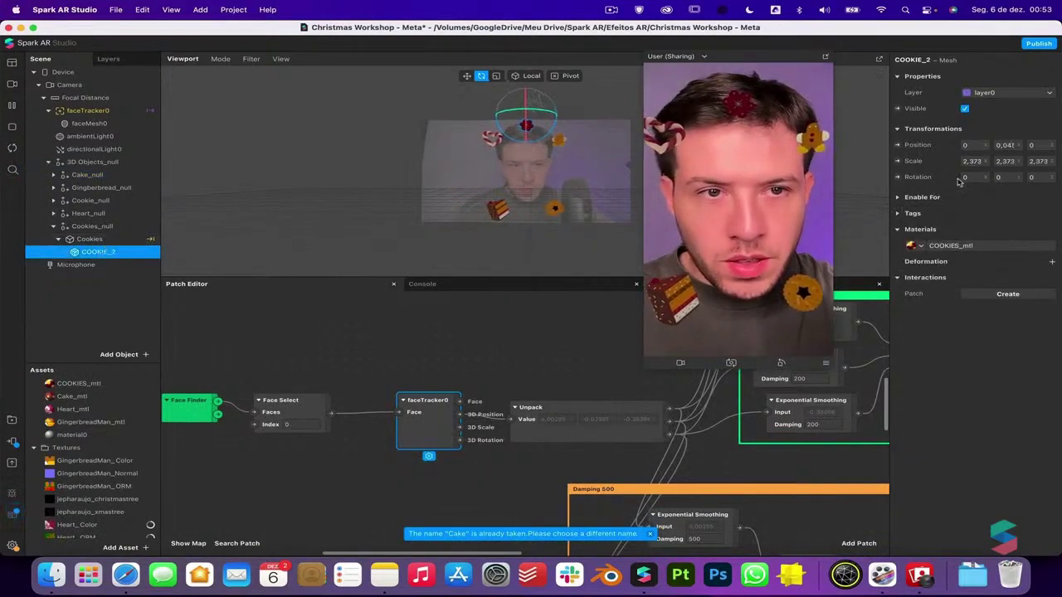
left_click(897, 177)
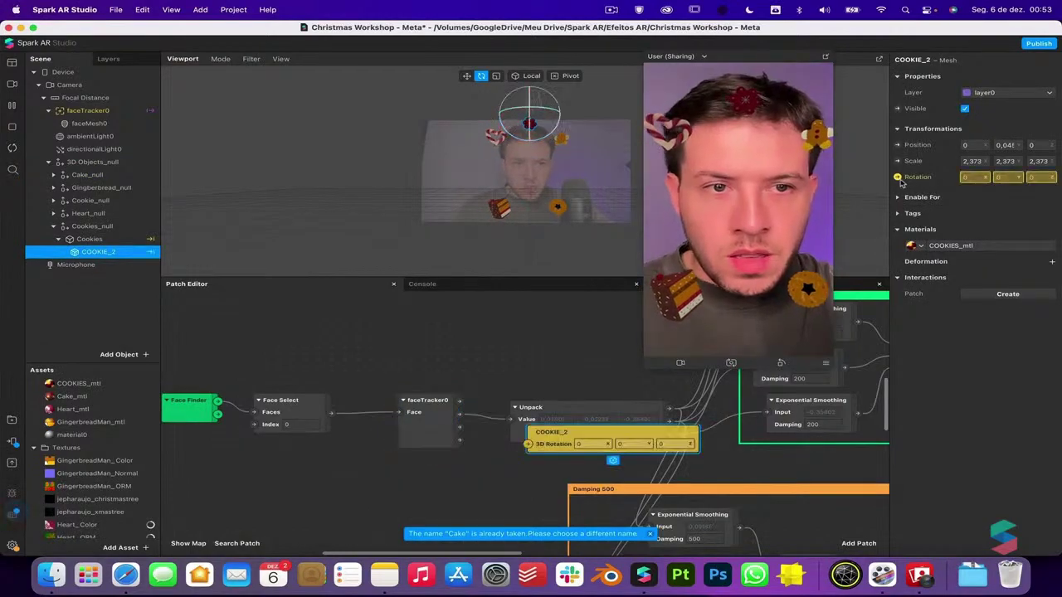
key("super+s")
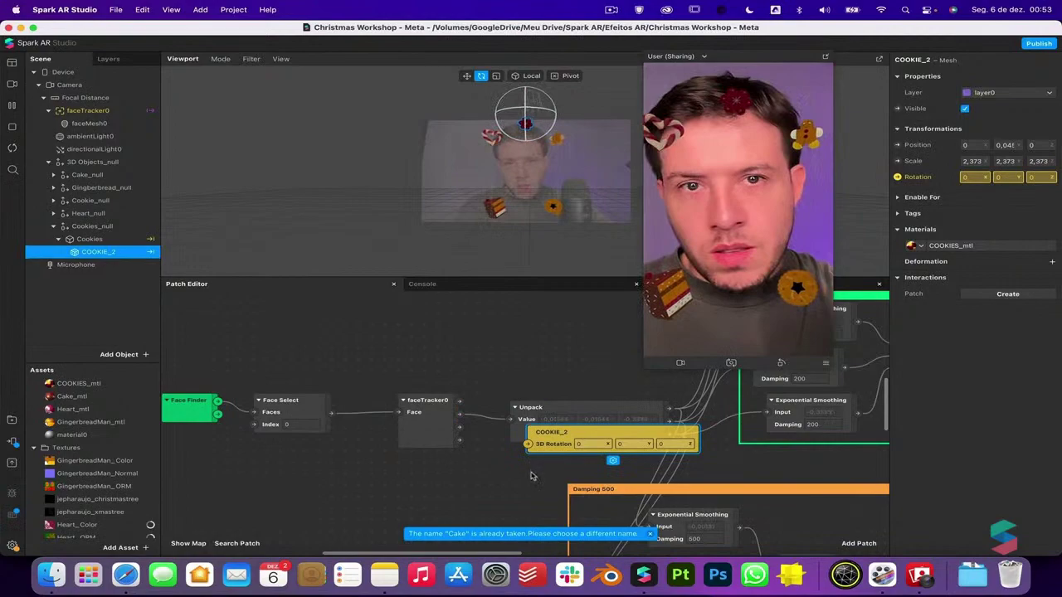
left_click_drag(552, 452, 554, 455)
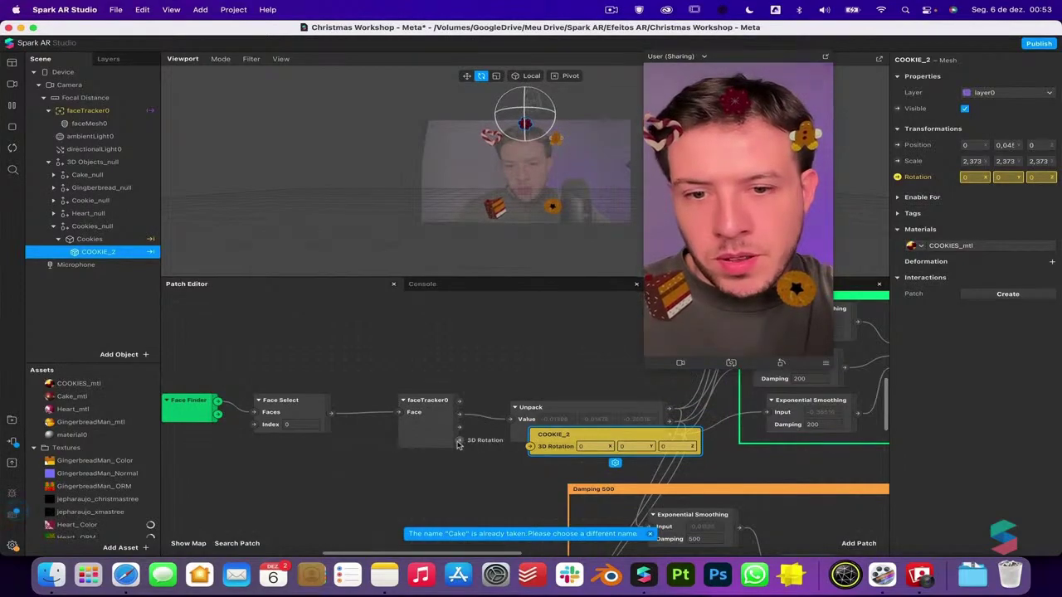
Add an Unpack patch fed by faceTracker0's 3D Rotation output
left_click_drag(457, 441, 391, 327)
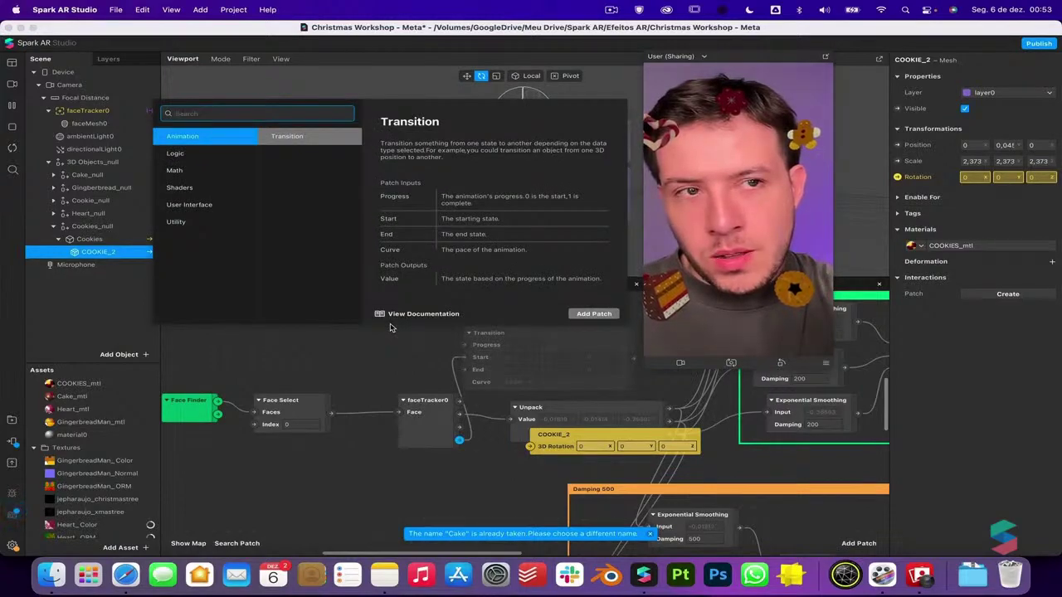
type("unpack")
key("Return")
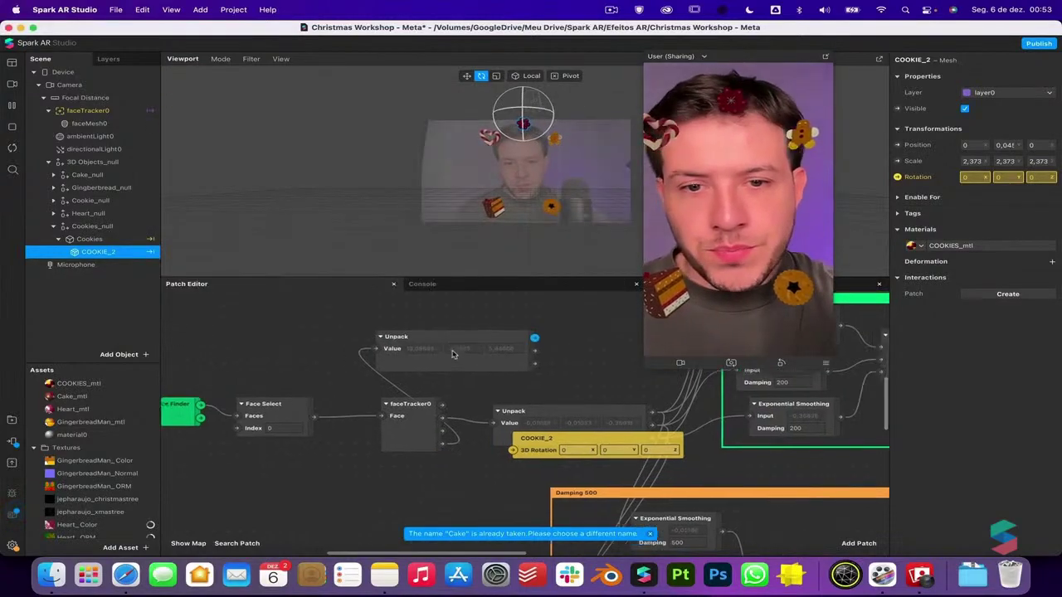
Add an Exponential Smoothing patch to the first output of the rotation Unpack patch
scroll(453, 354, "right", 3)
scroll(453, 355, "up", 1)
left_click_drag(445, 374, 471, 338)
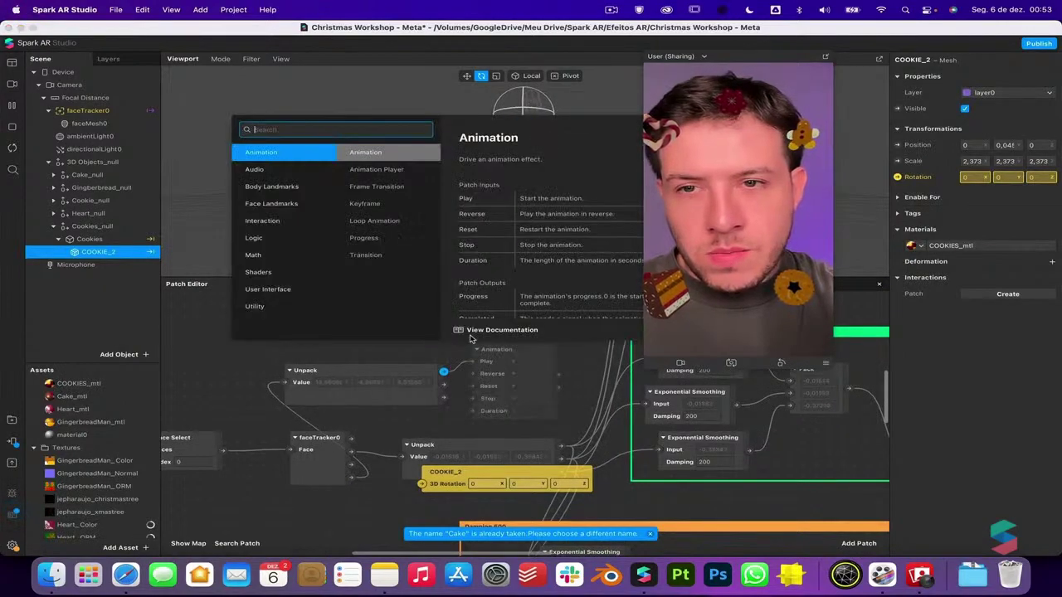
type("expo")
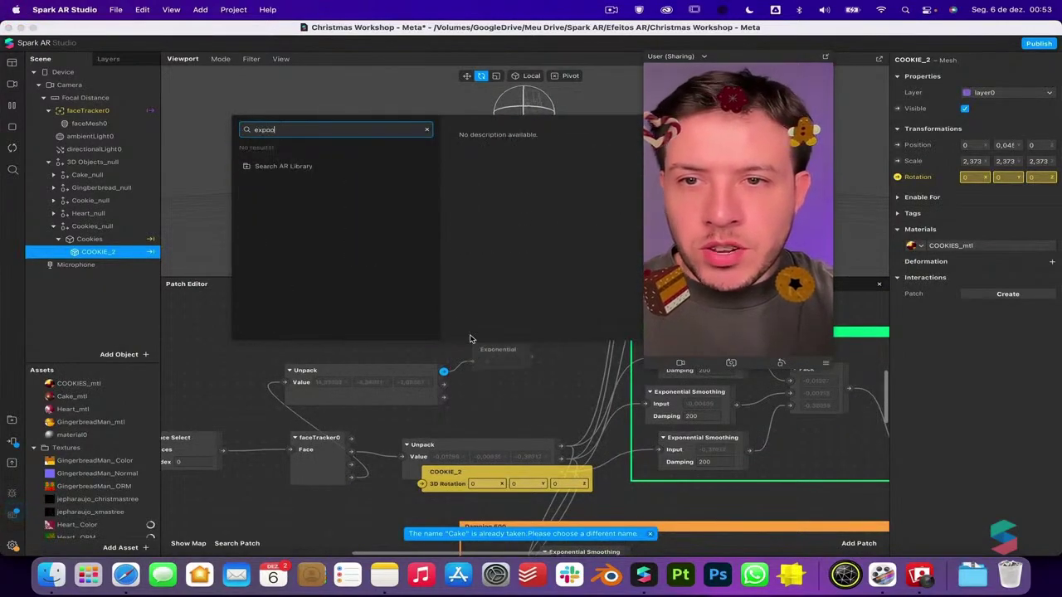
key("Return")
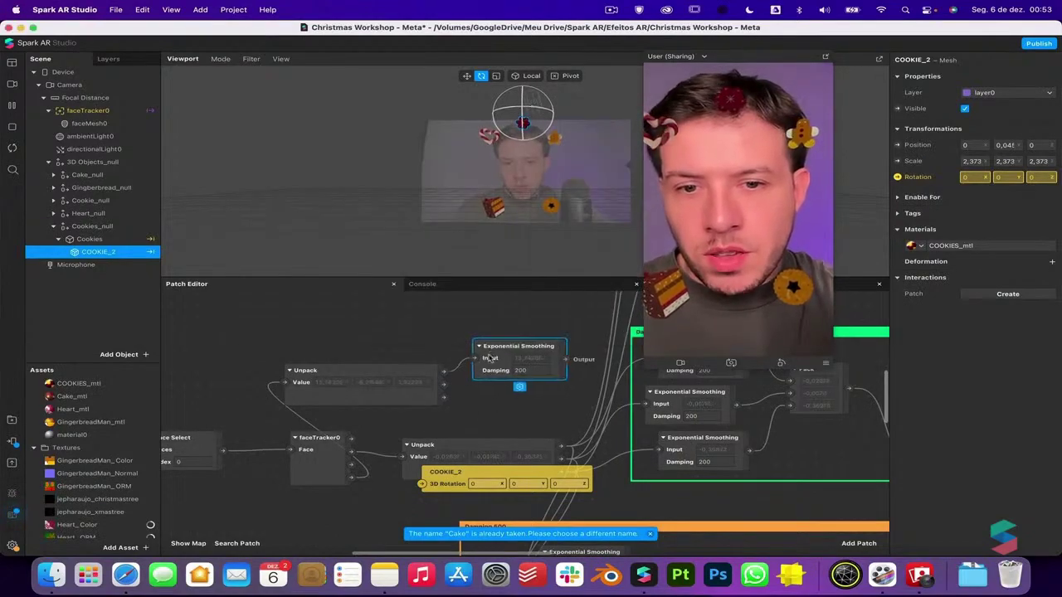
Duplicate the Exponential Smoothing patch for the other two rotation axes and connect the copies to the remaining Unpack outputs
left_click(498, 366)
key("super+d")
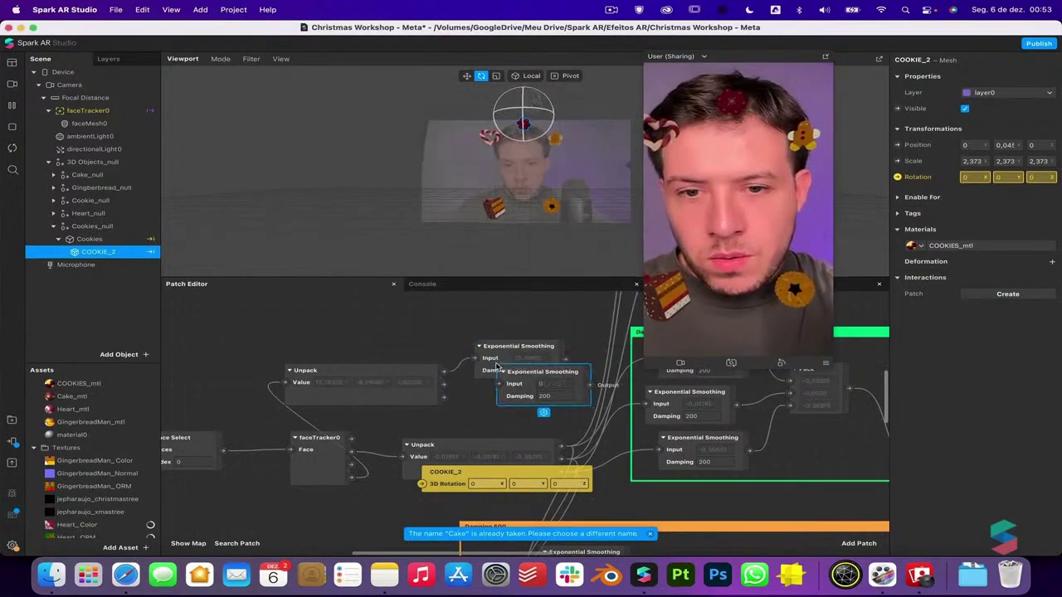
left_click_drag(514, 402, 550, 439)
left_click_drag(444, 384, 533, 421)
left_click_drag(540, 323, 282, 419)
left_click_drag(548, 421, 456, 340)
Add a Pack patch and connect the three rotation Exponential Smoothing outputs to its inputs
scroll(320, 349, "up", 5)
left_click(376, 363)
type("pack")
key("Return")
left_click_drag(399, 384, 460, 366)
left_click_drag(427, 419, 460, 377)
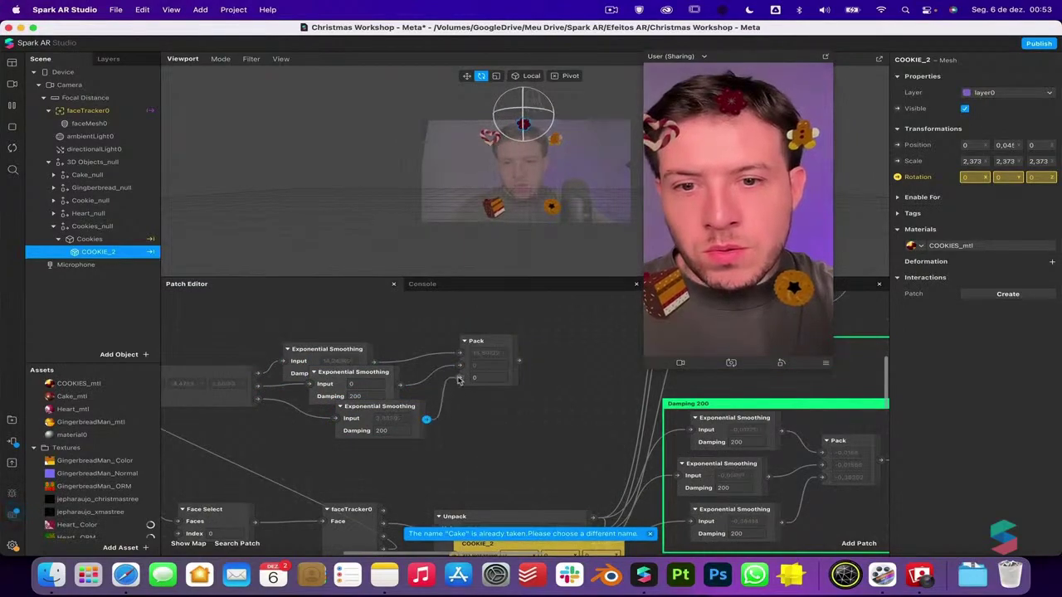
Place the COOKIE_2 patch beside the new Pack patch and connect the Pack output to its 3D Rotation
scroll(576, 374, "down", 5)
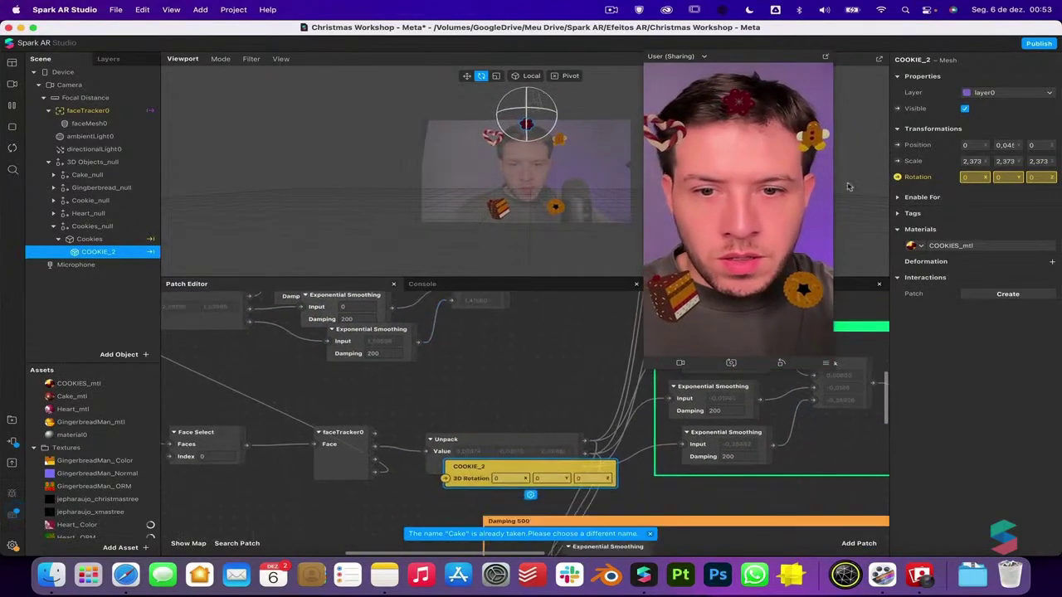
scroll(554, 367, "up", 4)
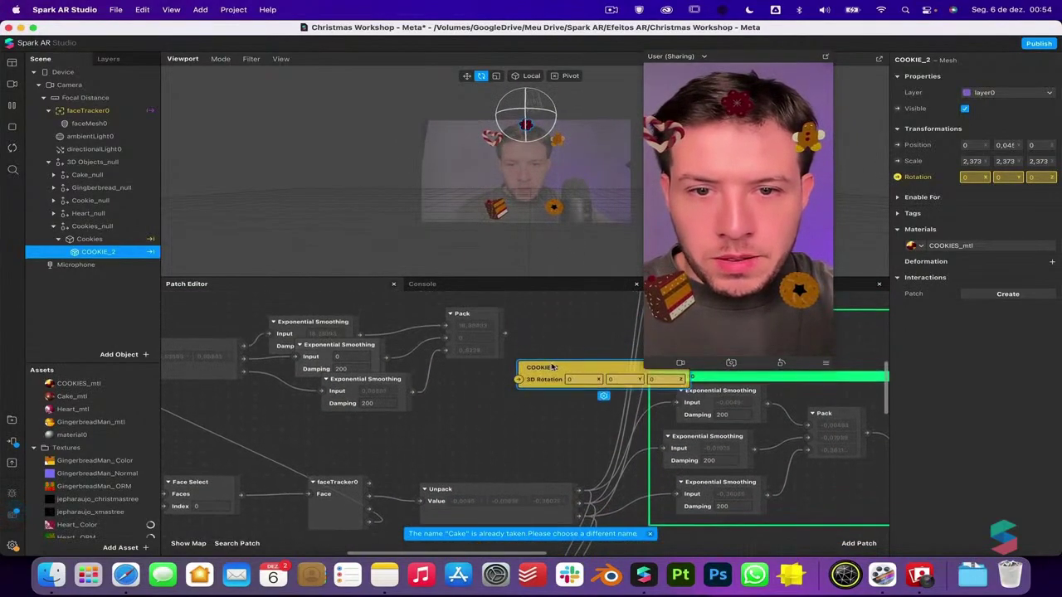
left_click_drag(505, 335, 518, 380)
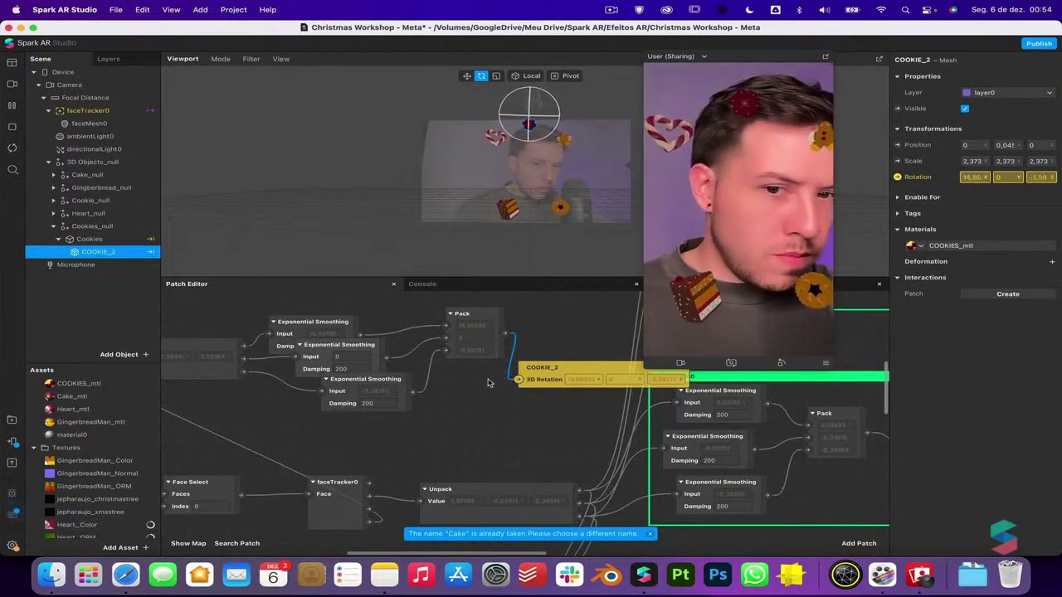
Insert a Multiply patch with second value 3 after the rotation Pack and connect its output to COOKIE_2's 3D Rotation
left_click(505, 333)
type("mul")
key("Return")
scroll(556, 332, "right", 5)
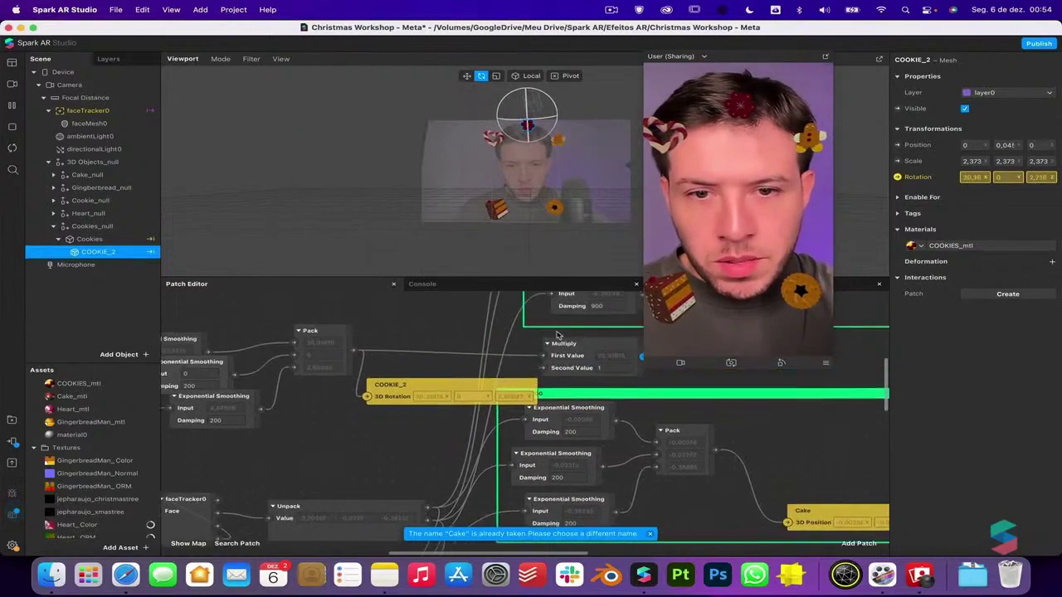
left_click_drag(553, 352, 363, 336)
left_click(390, 364)
type("4")
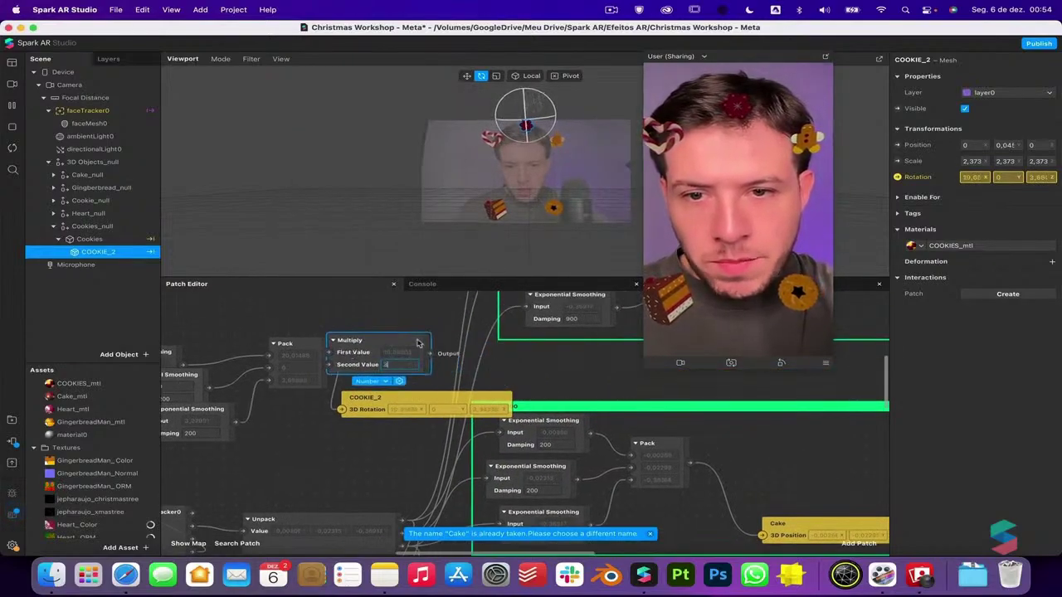
left_click_drag(428, 355, 343, 413)
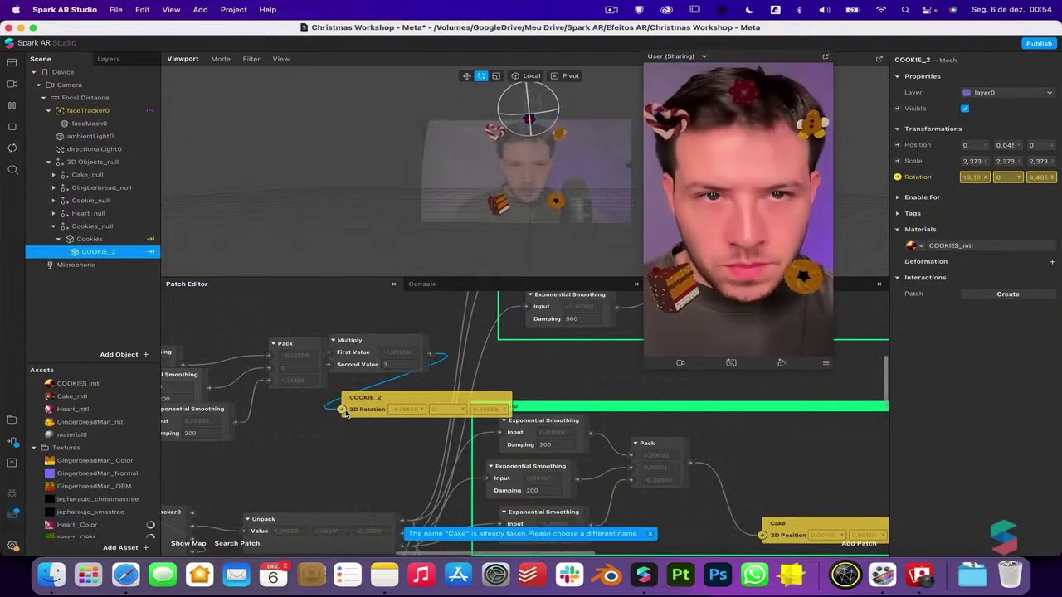
Create a 3D Rotation patch for the HEART mesh and place it above the rotation Multiply patch
left_click(53, 213)
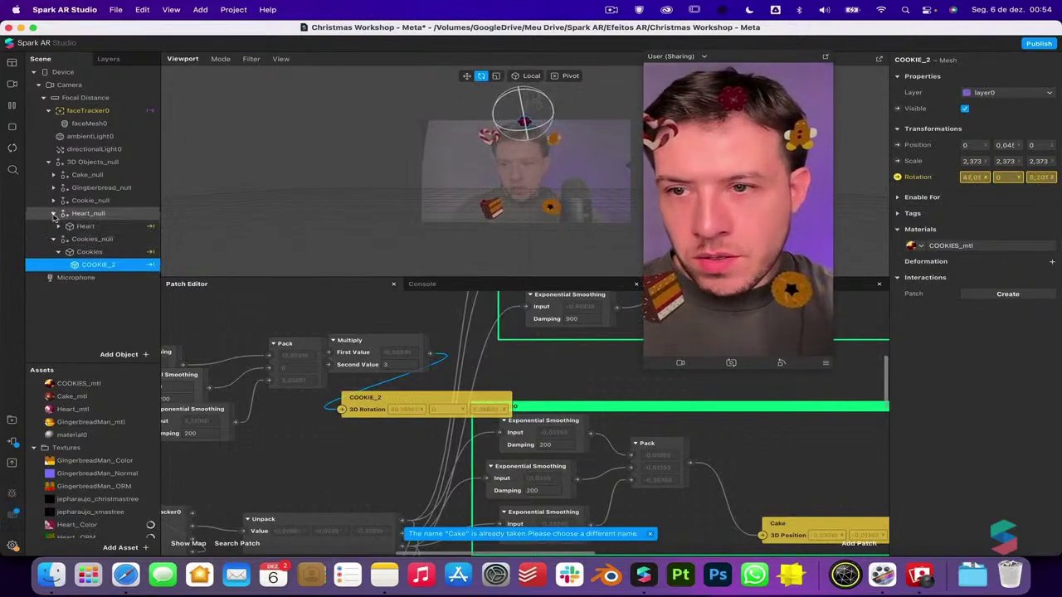
left_click(58, 226)
left_click(81, 238)
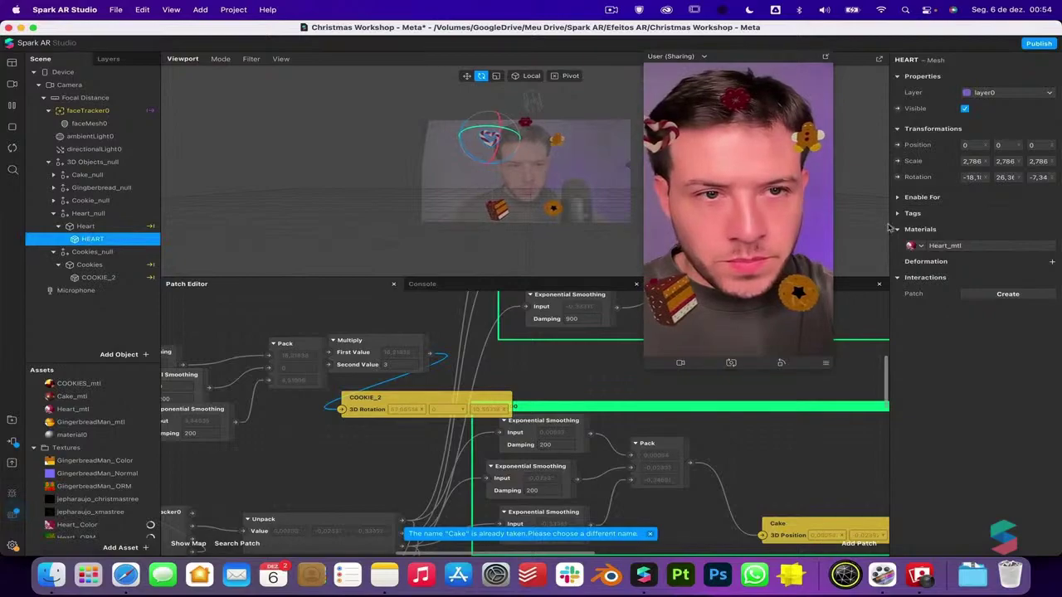
left_click(897, 177)
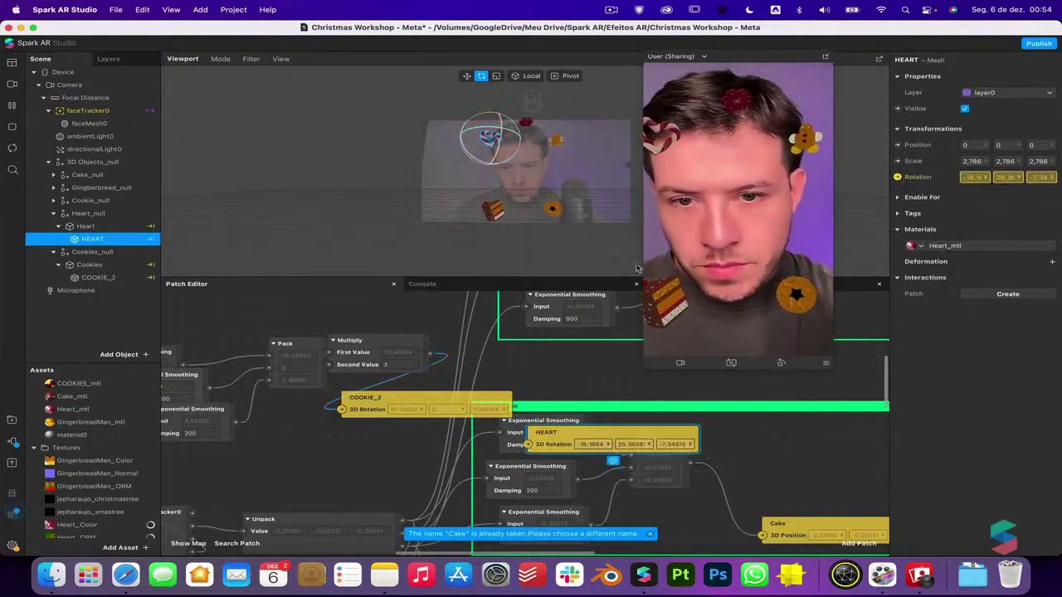
scroll(459, 409, "up", 2)
scroll(459, 408, "right", 2)
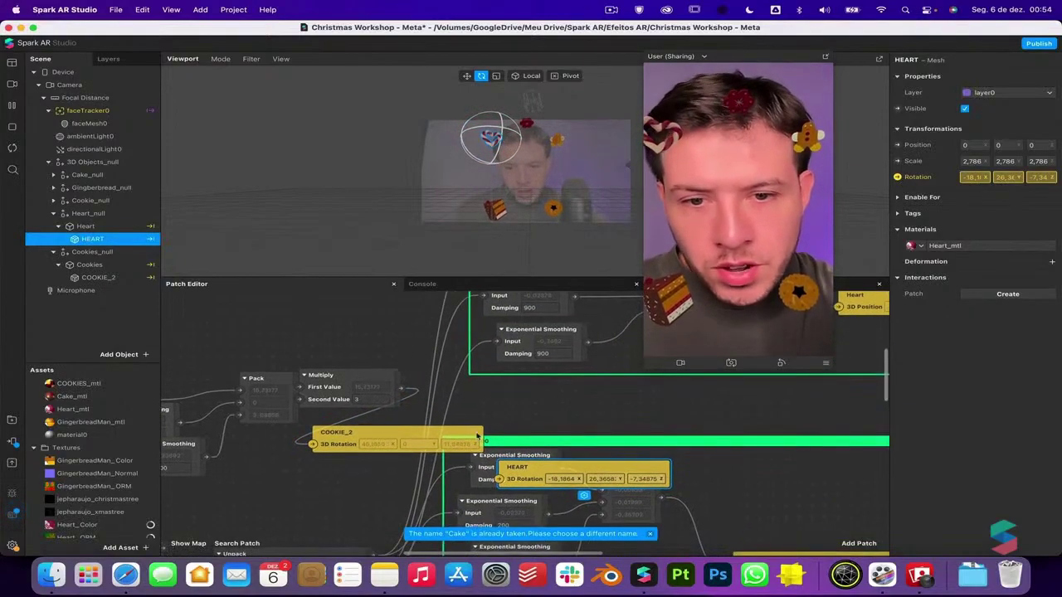
left_click_drag(515, 469, 341, 311)
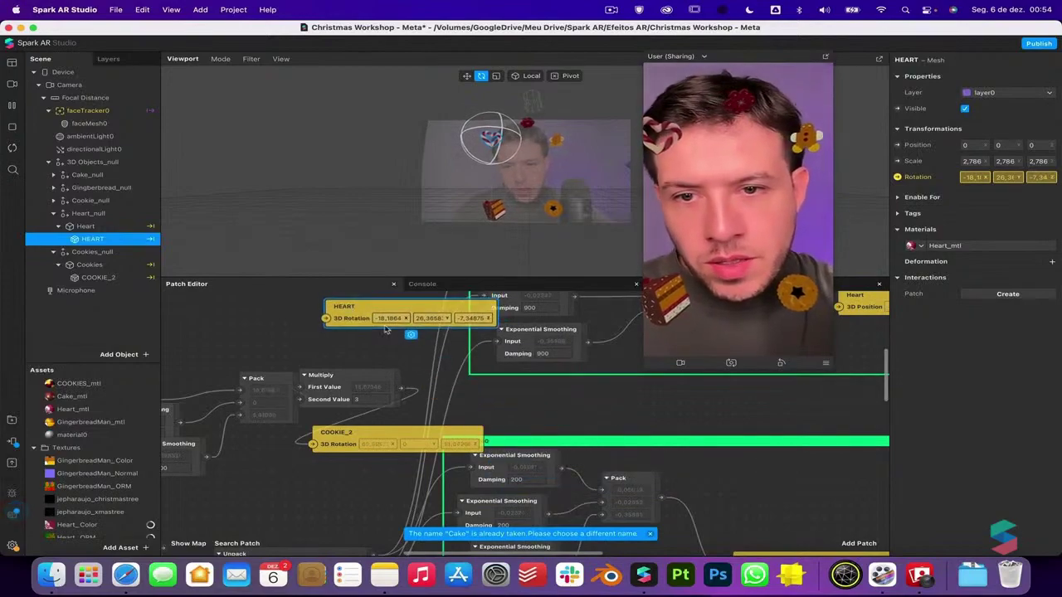
Insert an Add patch fed by the rotation Multiply output, set its type to Vector 3, and place it beside the HEART patch
scroll(384, 330, "up", 2)
scroll(384, 329, "left", 1)
left_click_drag(412, 426, 251, 316)
type("add")
key("Return")
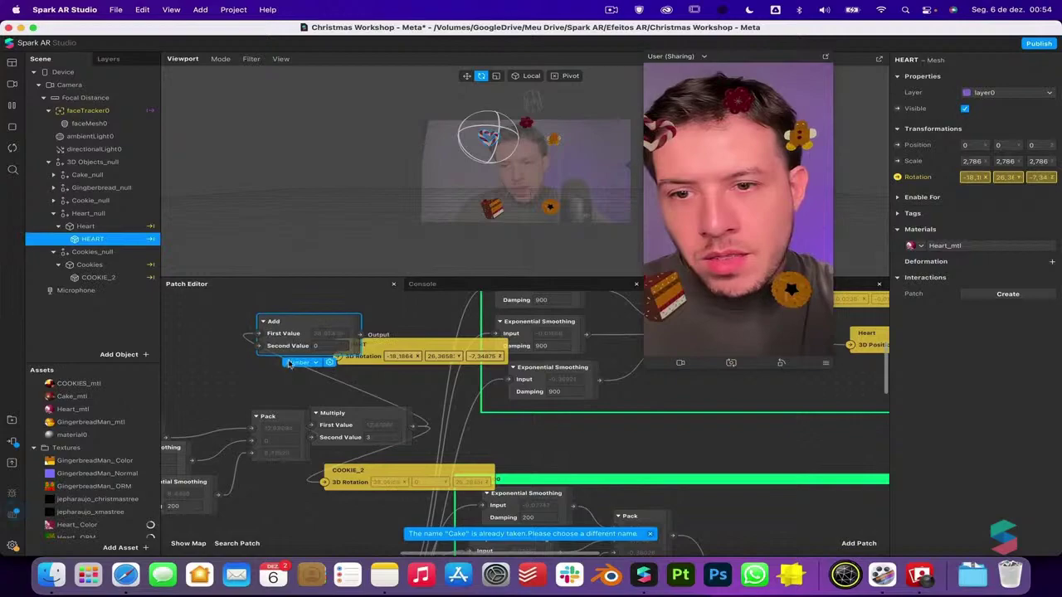
left_click(300, 362)
left_click(307, 421)
left_click_drag(286, 321, 206, 309)
Copy HEART's rotation -18.18644, 26.36583, -7.34875 into the Add patch's second value and connect its output to HEART's 3D Rotation
left_click(398, 356)
key("super+c")
left_click(252, 335)
key("super+v")
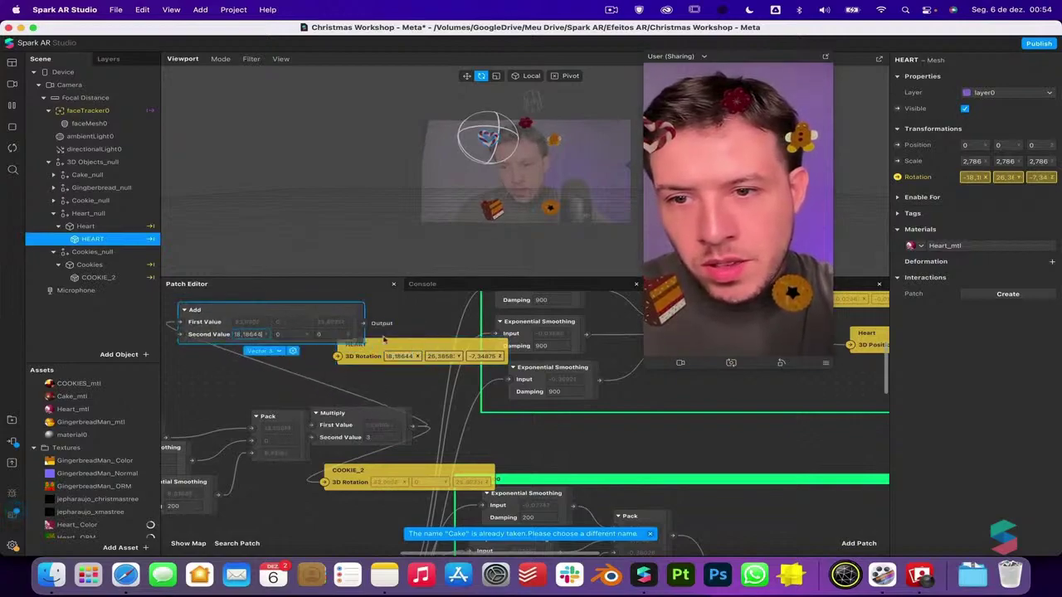
key("cmd+c")
left_click(286, 334)
key("cmd+v")
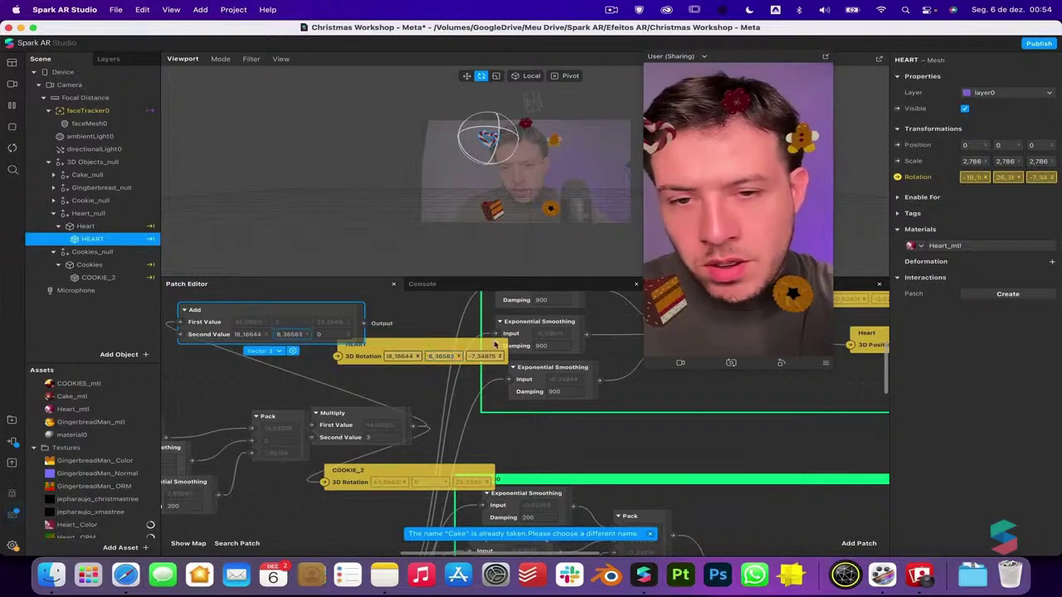
left_click(485, 356)
key("cmd+c")
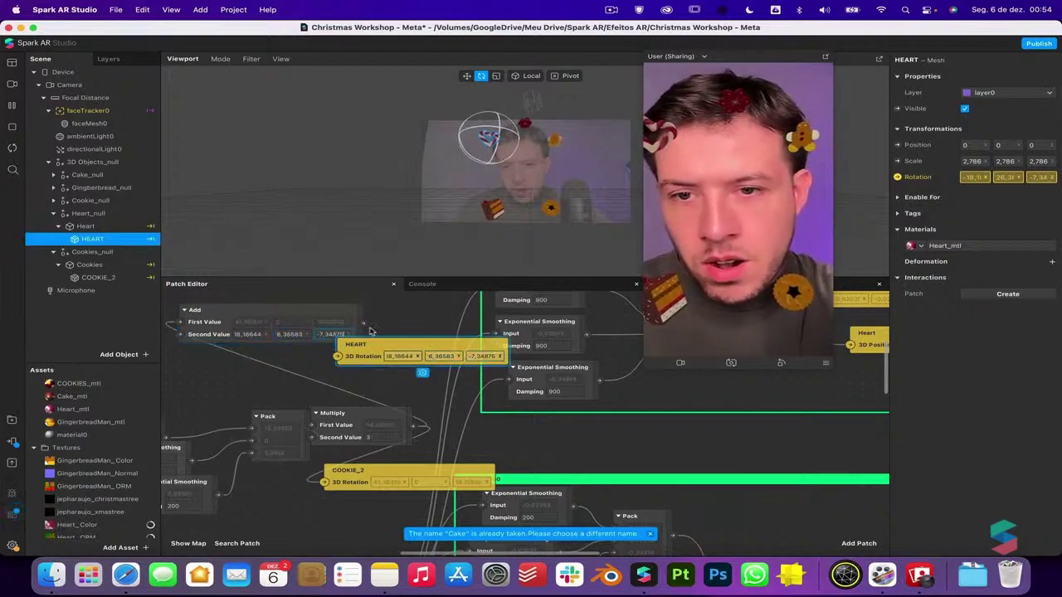
left_click(330, 334)
key("cmd+v")
left_click_drag(363, 324, 337, 356)
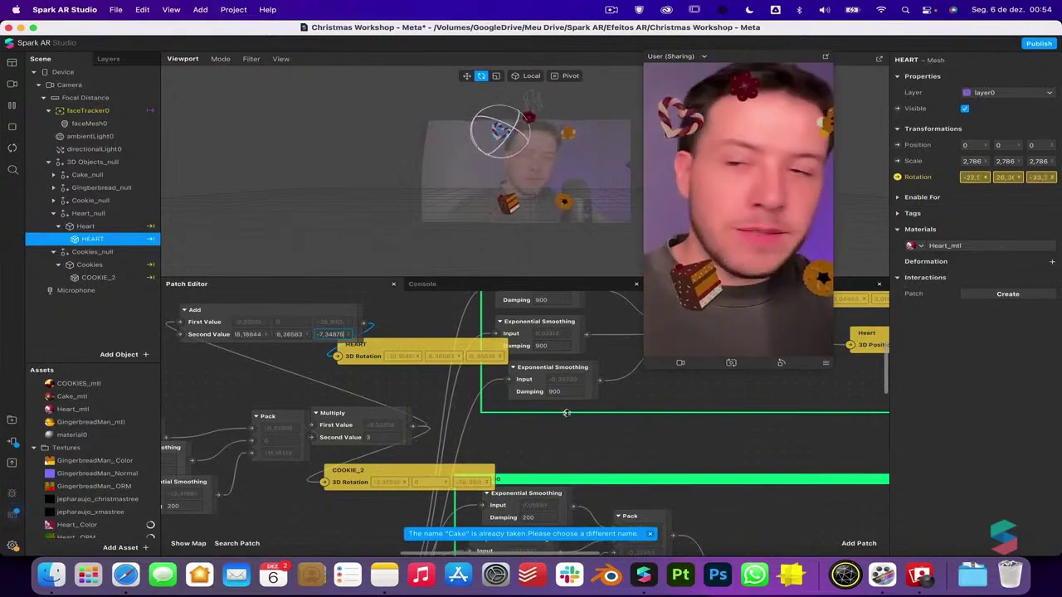
Select the COOKIE_1 mesh and rearrange the Add and HEART patches in line, away from the Multiply patch
left_click(53, 200)
left_click(90, 200)
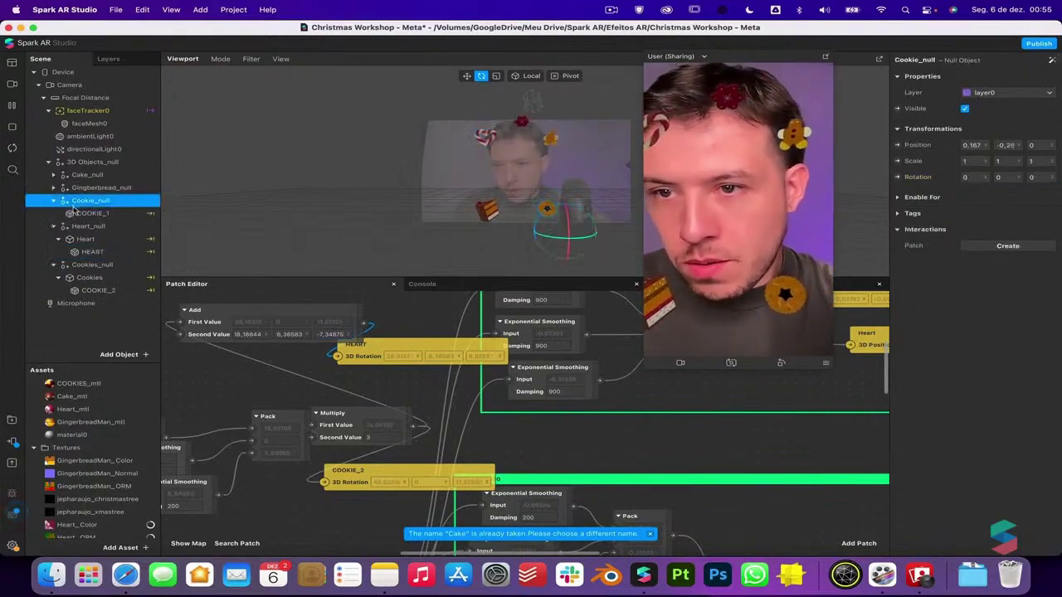
left_click(91, 213)
scroll(344, 365, "left", 3)
scroll(343, 365, "up", 1)
left_click_drag(458, 383, 496, 348)
left_click(386, 356, "shift")
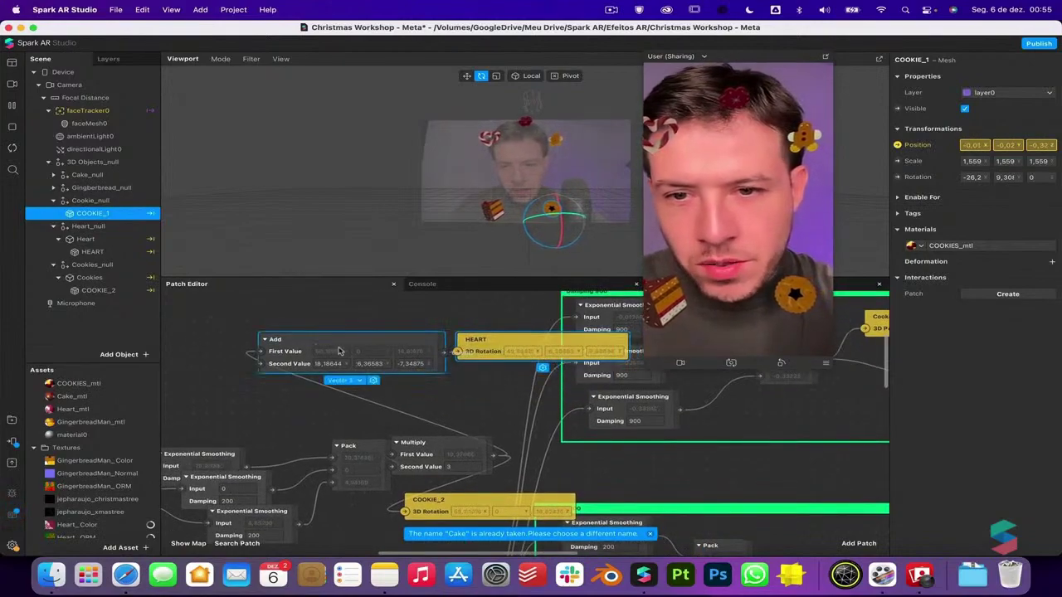
left_click_drag(339, 350, 204, 338)
Insert a second Add patch fed by the Multiply output, place it above the first one, and set its type to Vector 3
left_click(432, 391)
left_click_drag(492, 457, 181, 311)
type("add")
key("Return")
scroll(321, 402, "left", 3)
left_click_drag(320, 403, 265, 302)
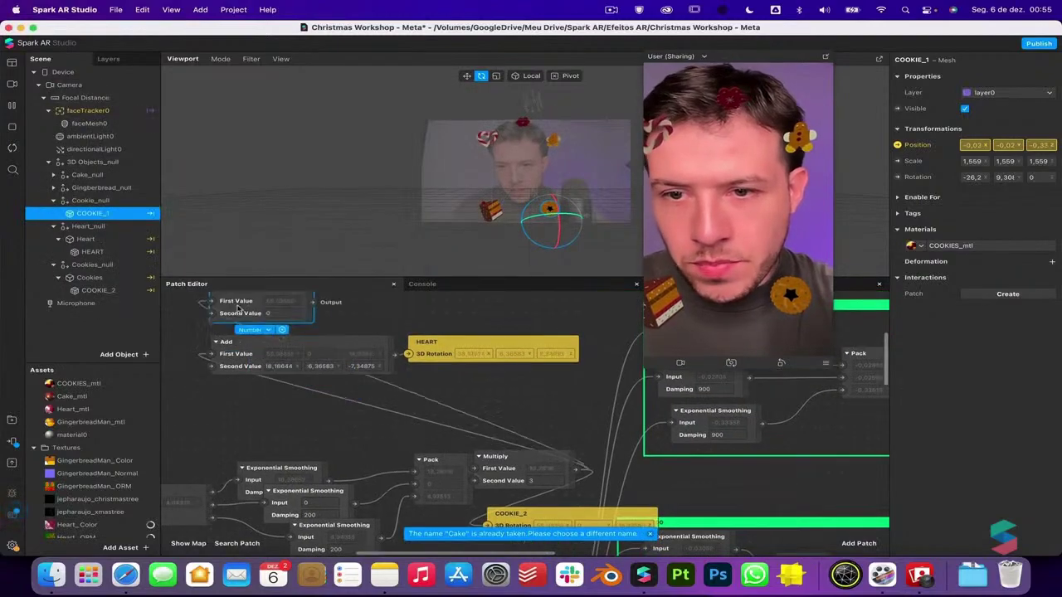
left_click(251, 324)
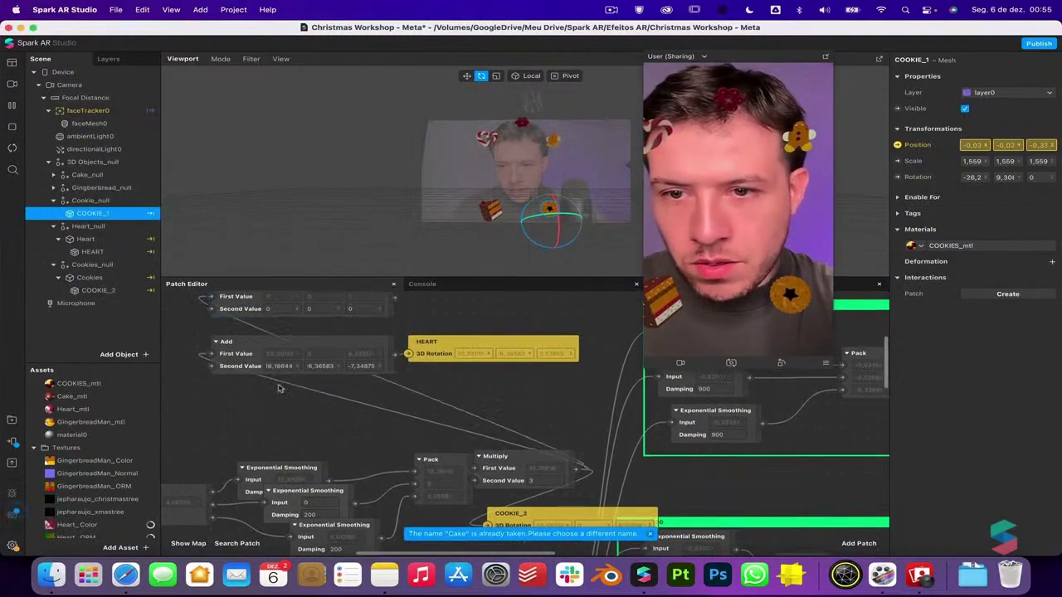
left_click(254, 384)
Copy COOKIE_1's X and Y rotation, -26.26852 and 9.30807, into the new Add patch's second value
scroll(522, 423, "right", 3)
scroll(522, 423, "up", 2)
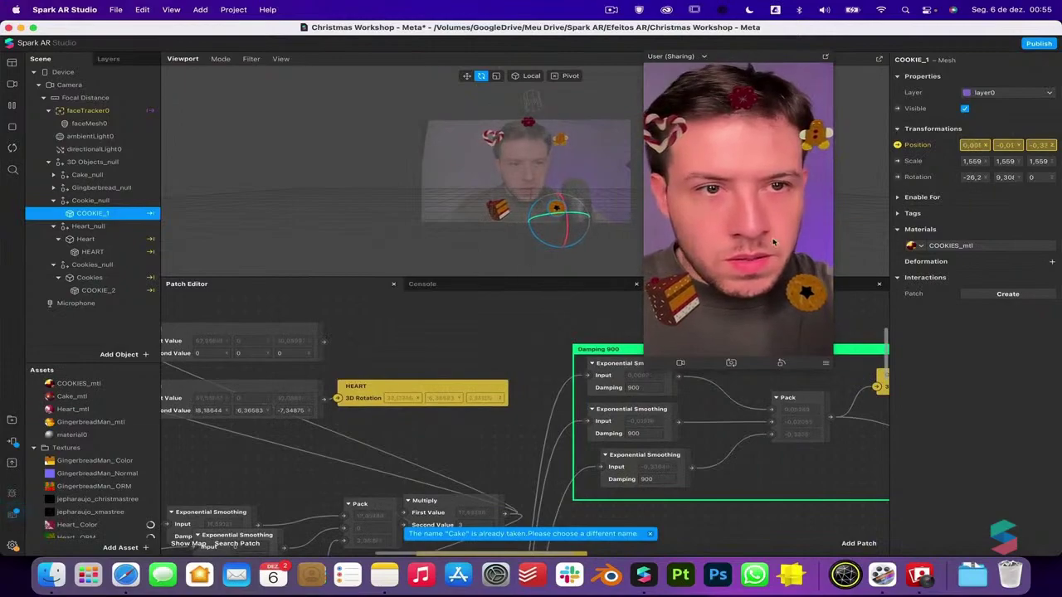
left_click(977, 175)
key("super+c")
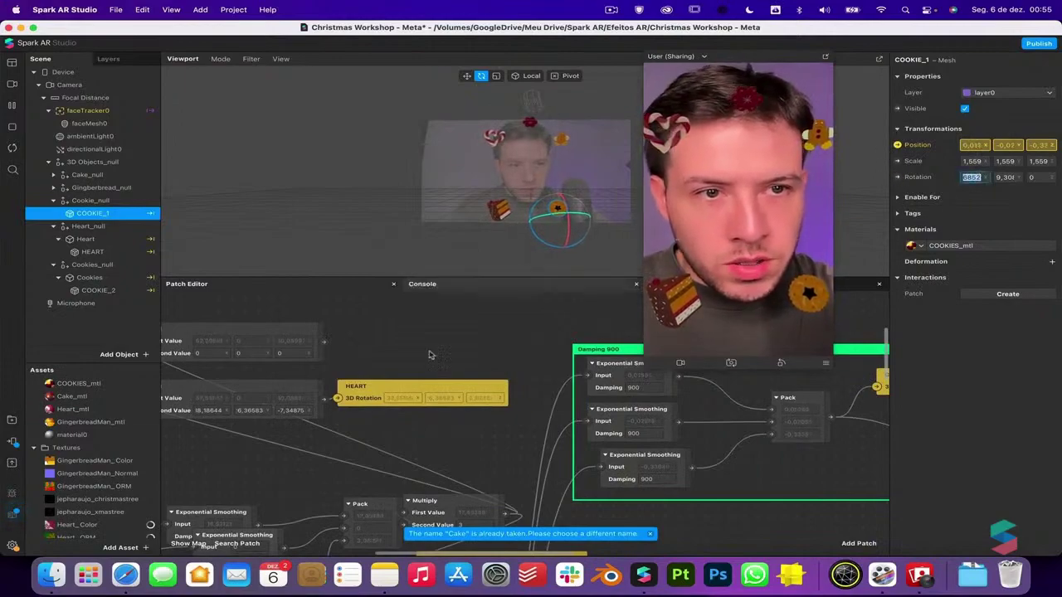
left_click(216, 353)
key("super+v")
left_click(1005, 178)
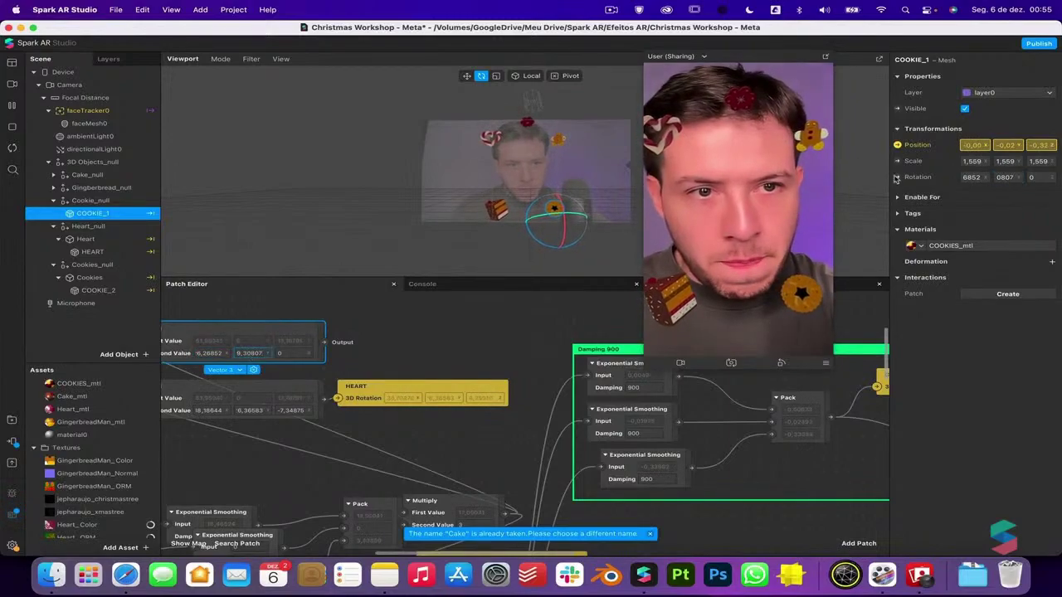
Create COOKIE_1's 3D Rotation patch, connect the new Add output to it, and set the Multiply patch's second value to 2
left_click(897, 176)
left_click_drag(556, 445, 419, 365)
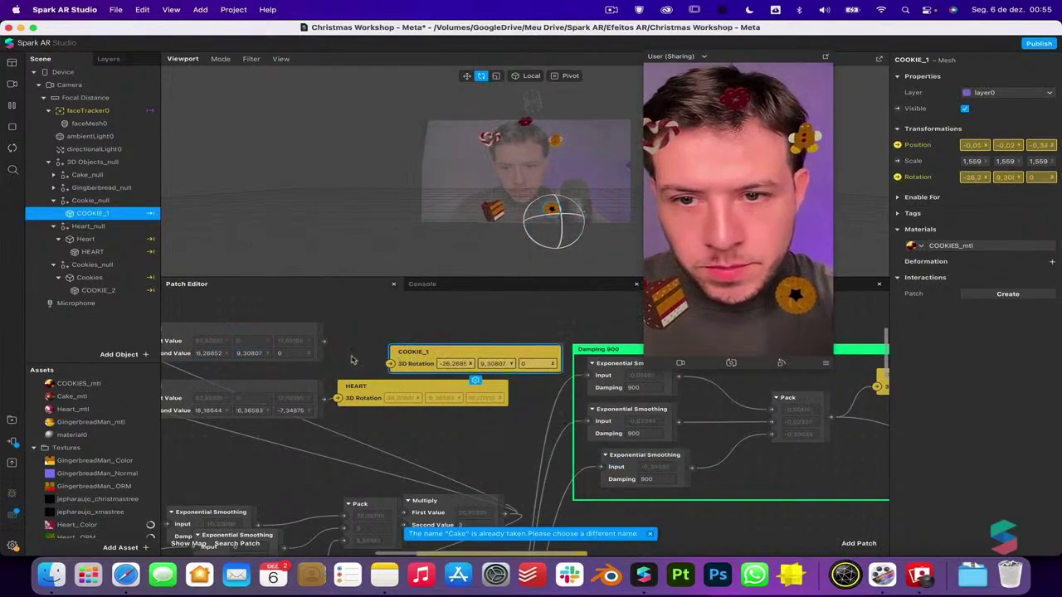
left_click_drag(323, 341, 388, 365)
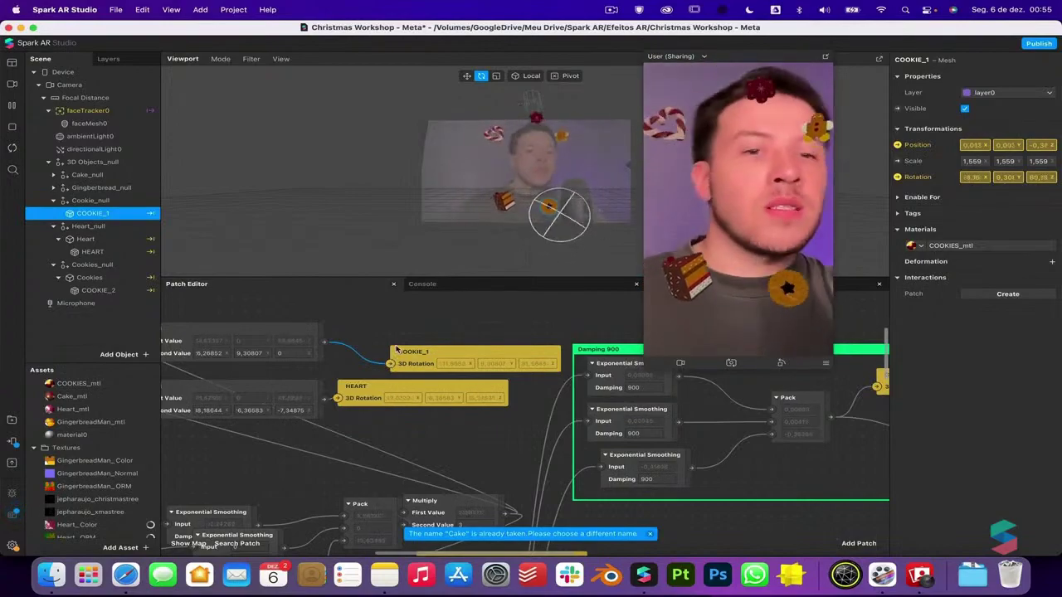
scroll(433, 488, "down", 3)
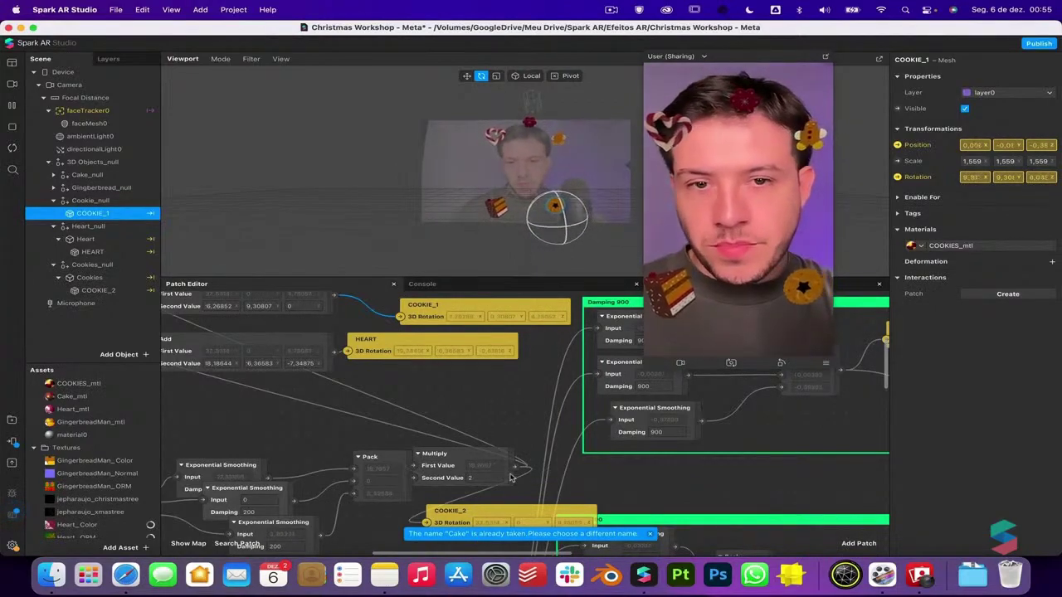
Select the parent GingerbreadMan object and insert a Vector 3 Add patch fed by the Multiply output above the other Add patches
left_click(53, 187)
left_click(58, 199)
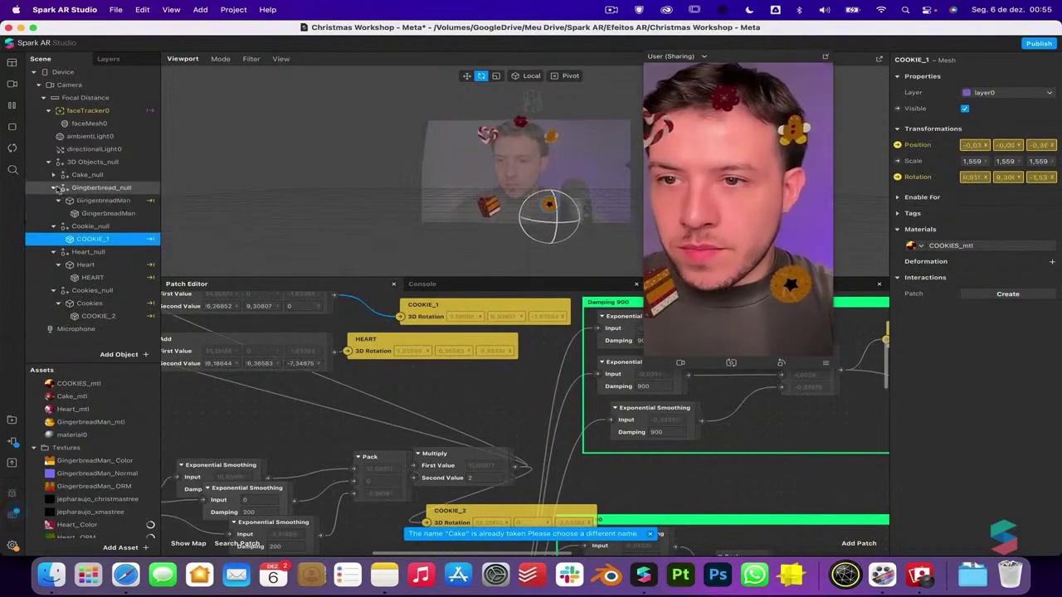
left_click(88, 213)
scroll(404, 390, "left", 5)
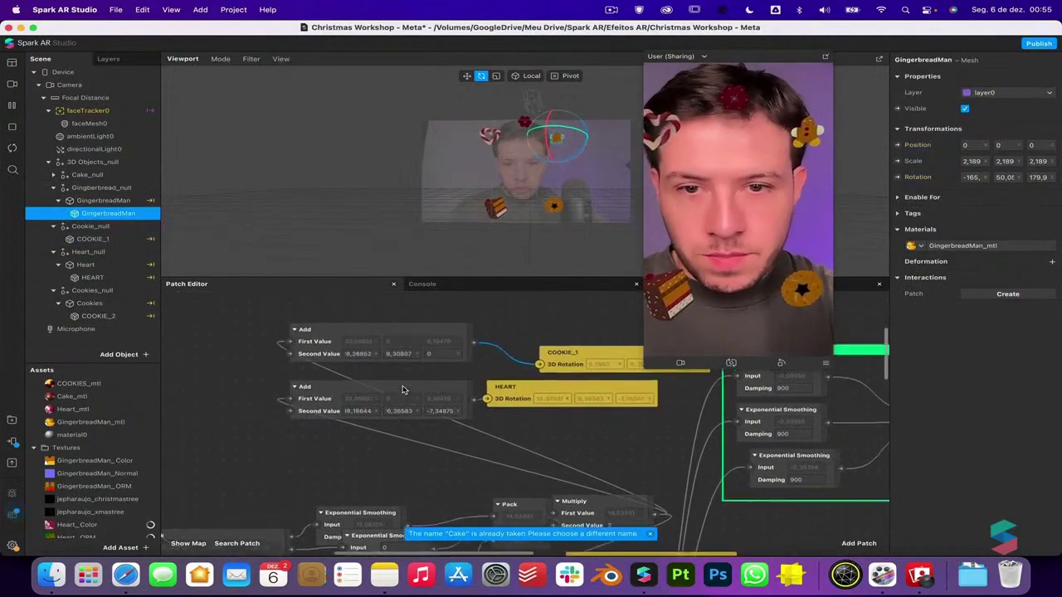
scroll(404, 390, "down", 3)
left_click(94, 201)
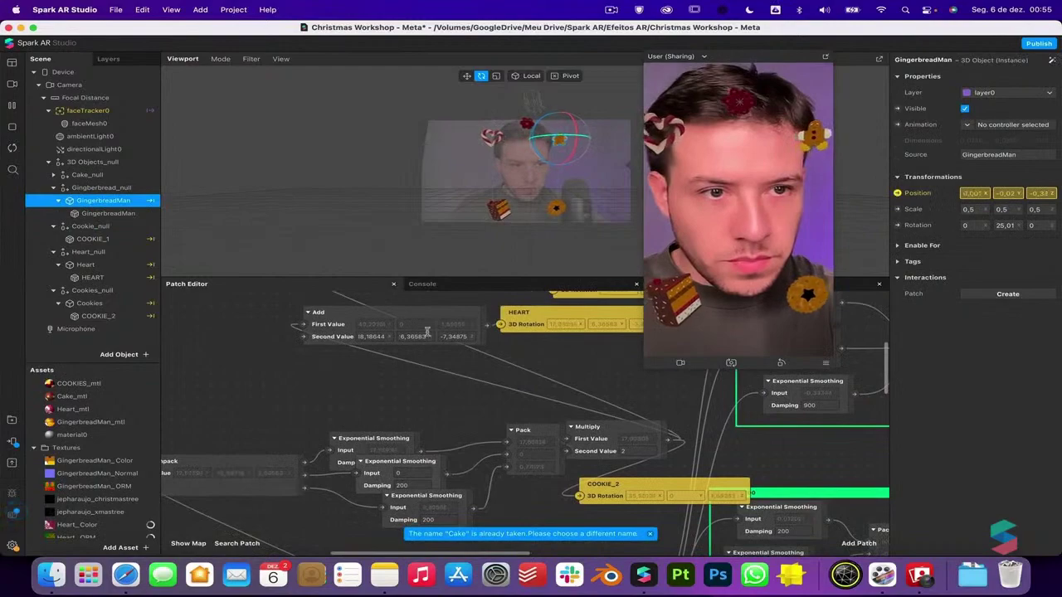
scroll(413, 378, "right", 5)
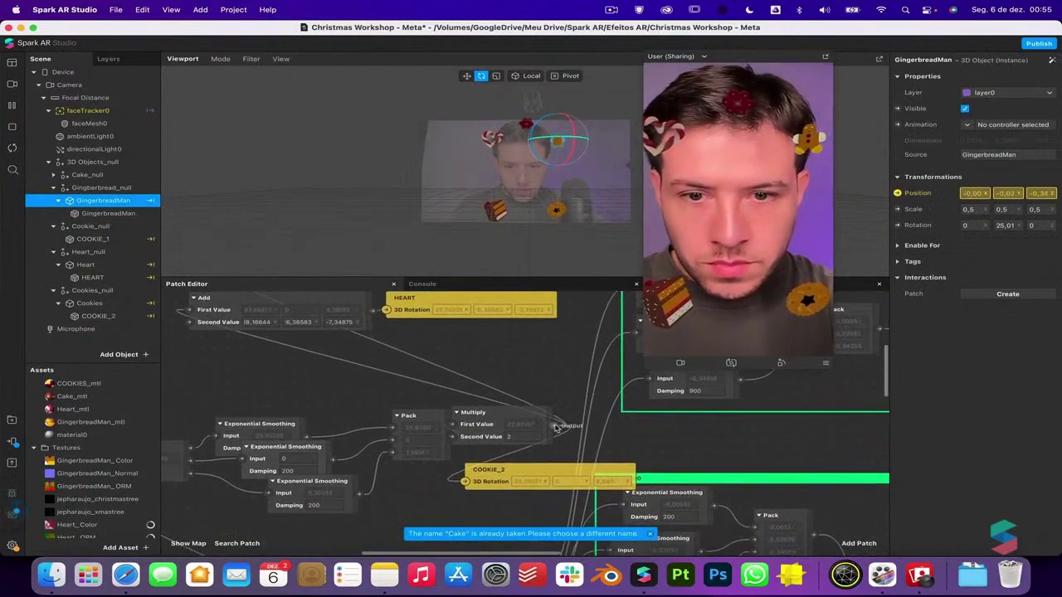
scroll(359, 292, "up", 4)
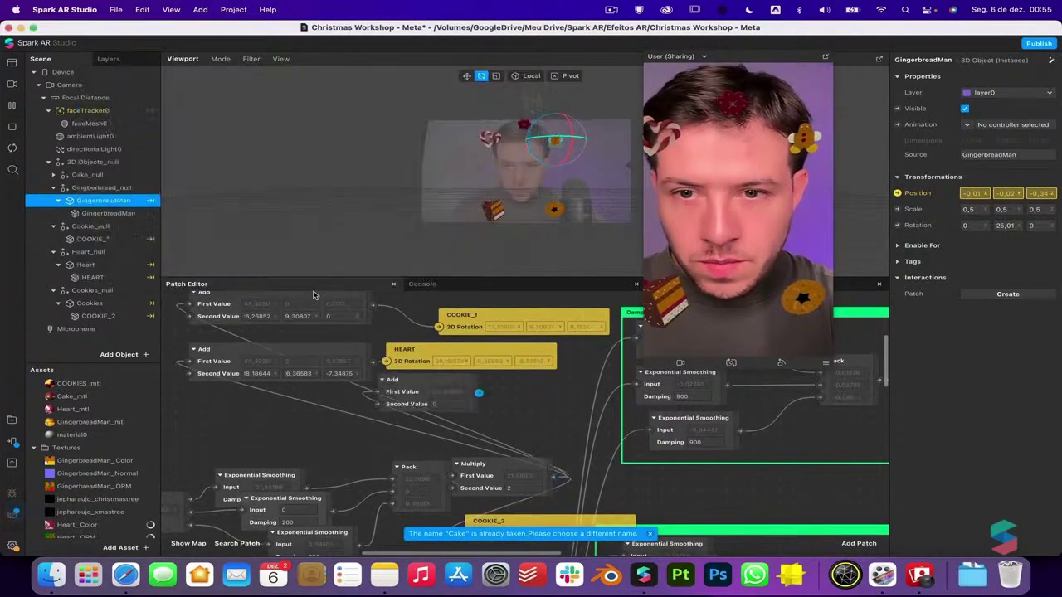
left_click_drag(407, 393, 260, 266)
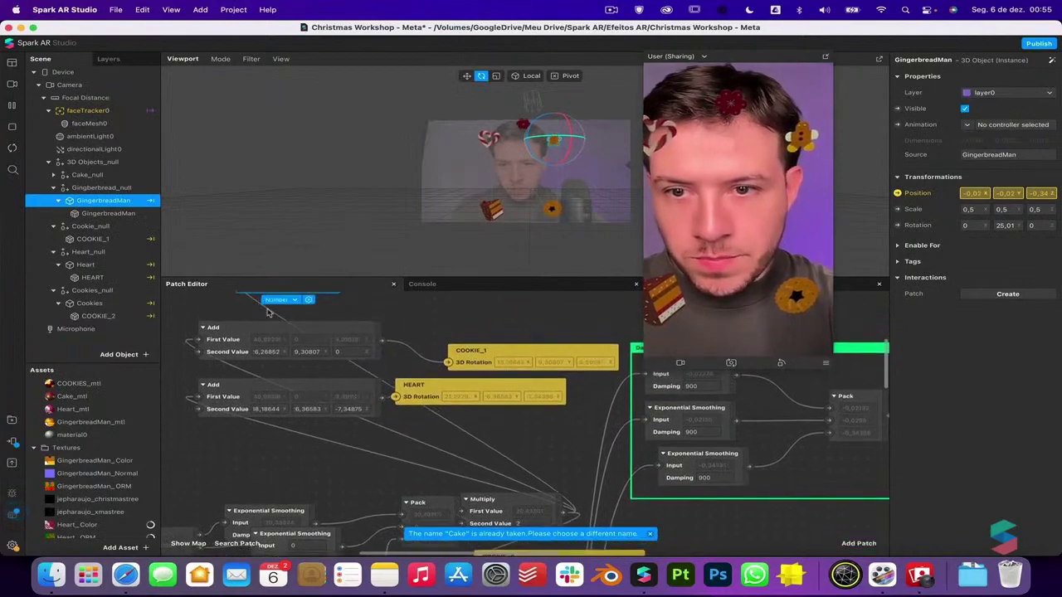
scroll(290, 328, "up", 3)
left_click(307, 343)
left_click(313, 405)
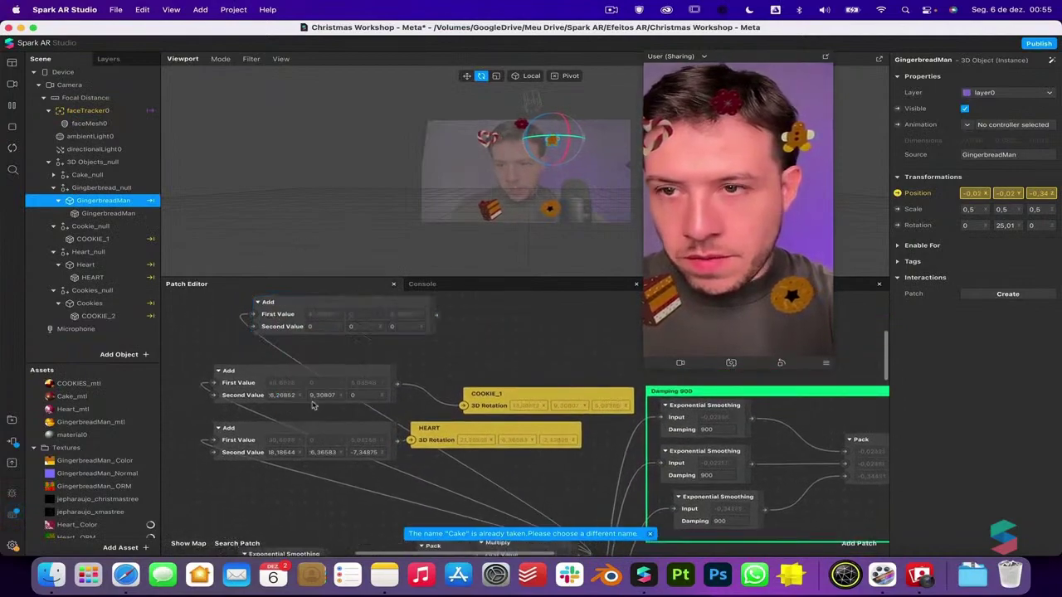
Set the top Add patch's second value Y to 25.0157 and connect its output to a new GingerbreadMan 3D Rotation patch
left_click(1004, 224)
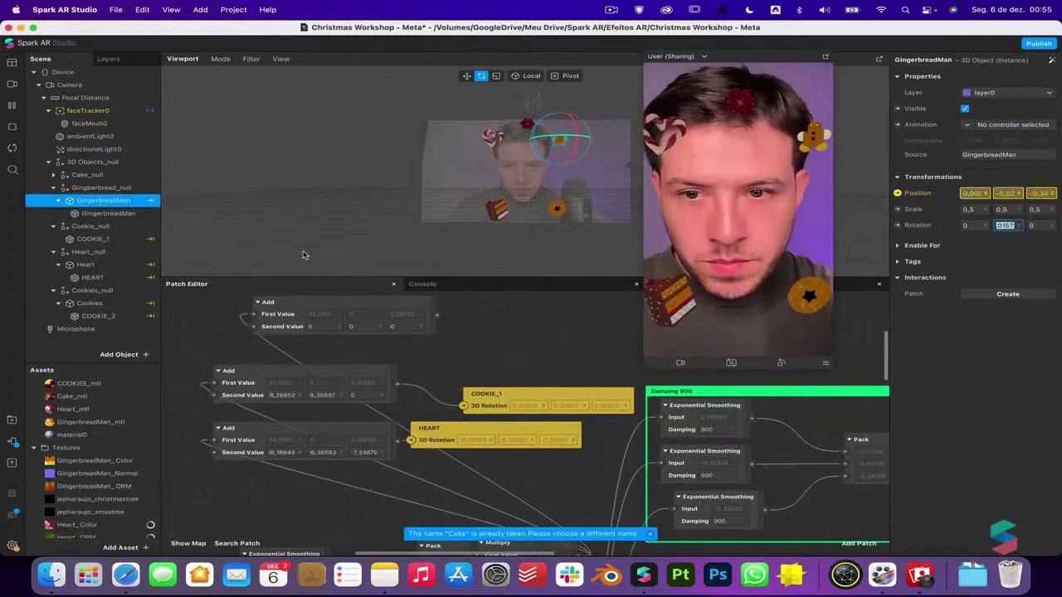
left_click(361, 324)
key("super+v")
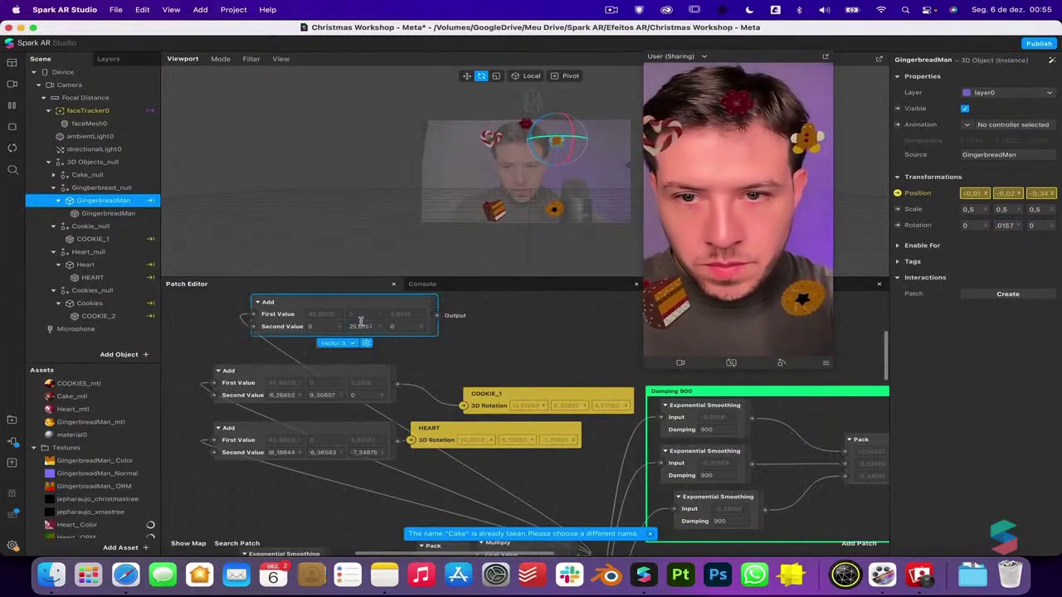
left_click(898, 226)
left_click_drag(575, 444, 510, 348)
left_click_drag(436, 313, 463, 350)
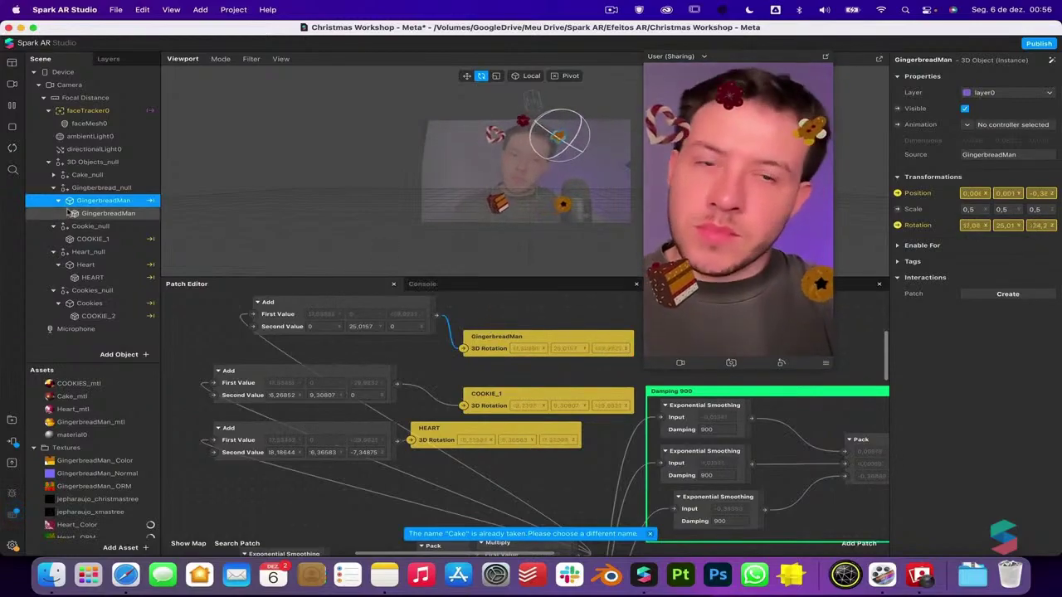
Select the CAKE mesh inside Cake_null and set the topmost new Add patch to Vector 3
left_click(54, 174)
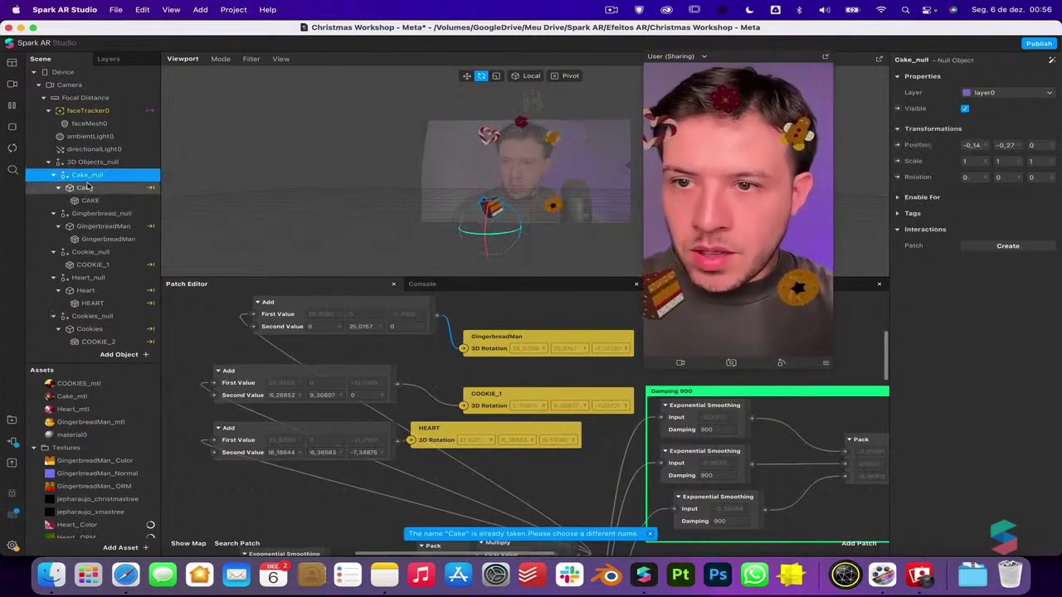
left_click(87, 201)
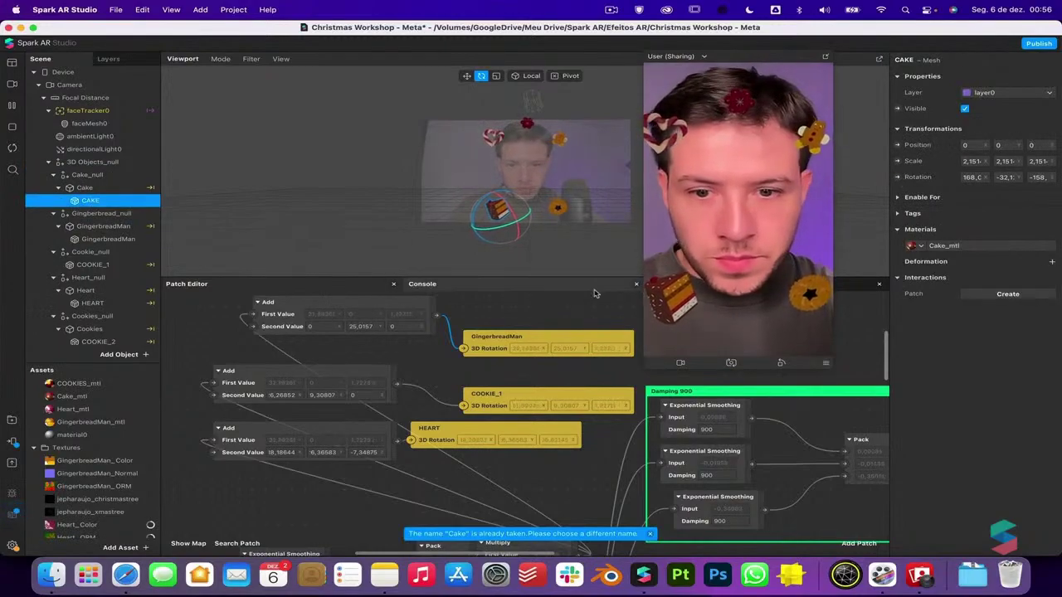
scroll(593, 432, "down", 5)
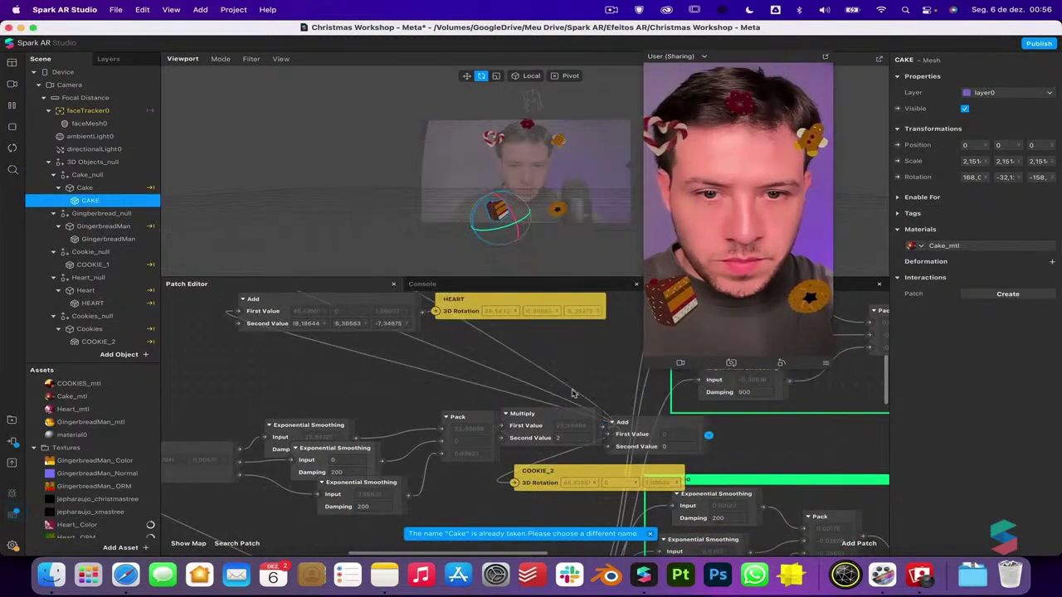
scroll(593, 432, "up", 3)
scroll(307, 355, "up", 6)
left_click(307, 355)
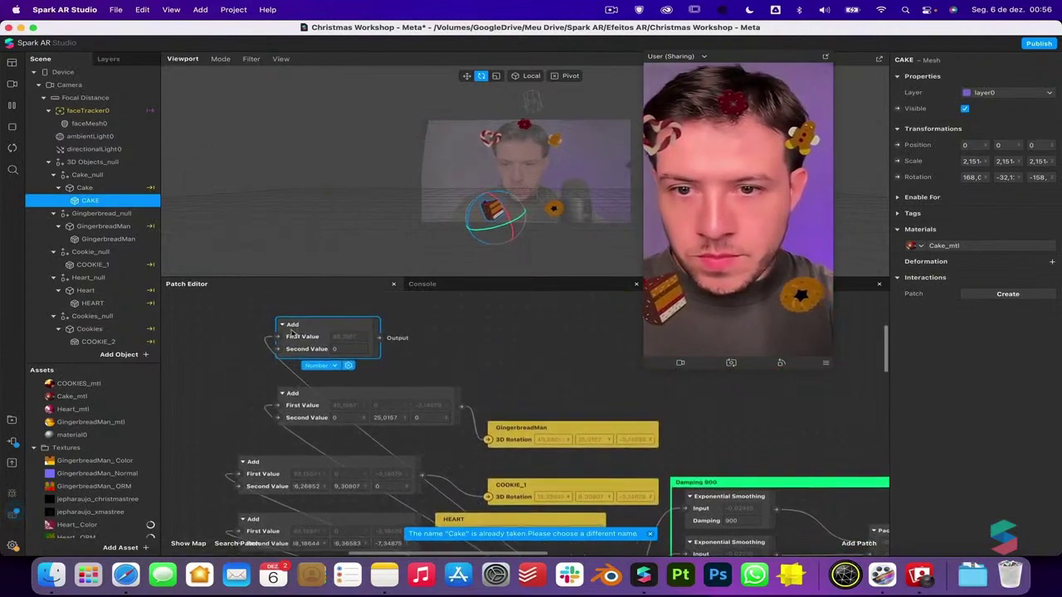
left_click(318, 366)
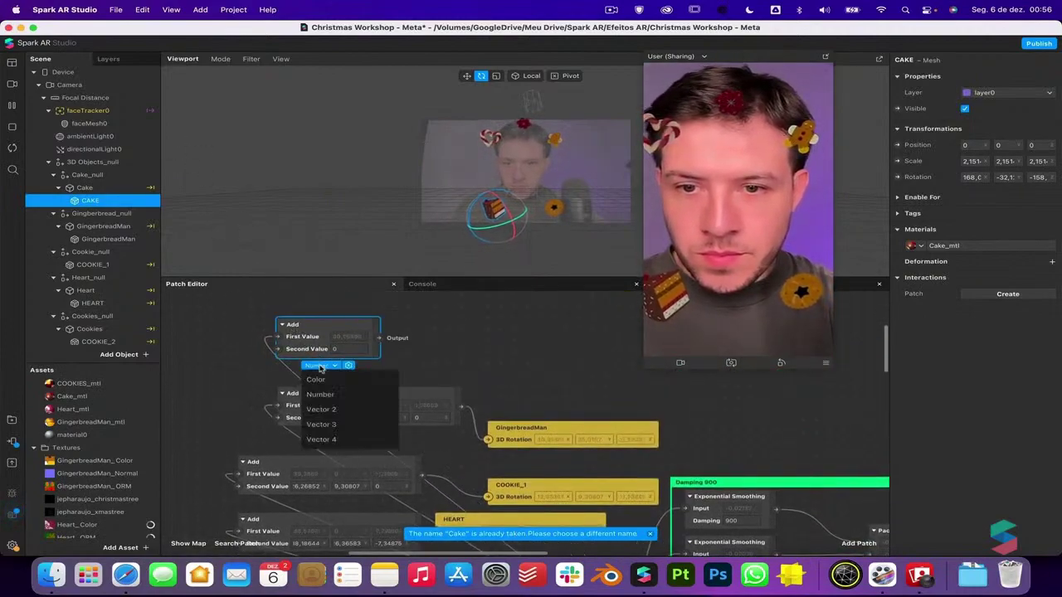
left_click(334, 410)
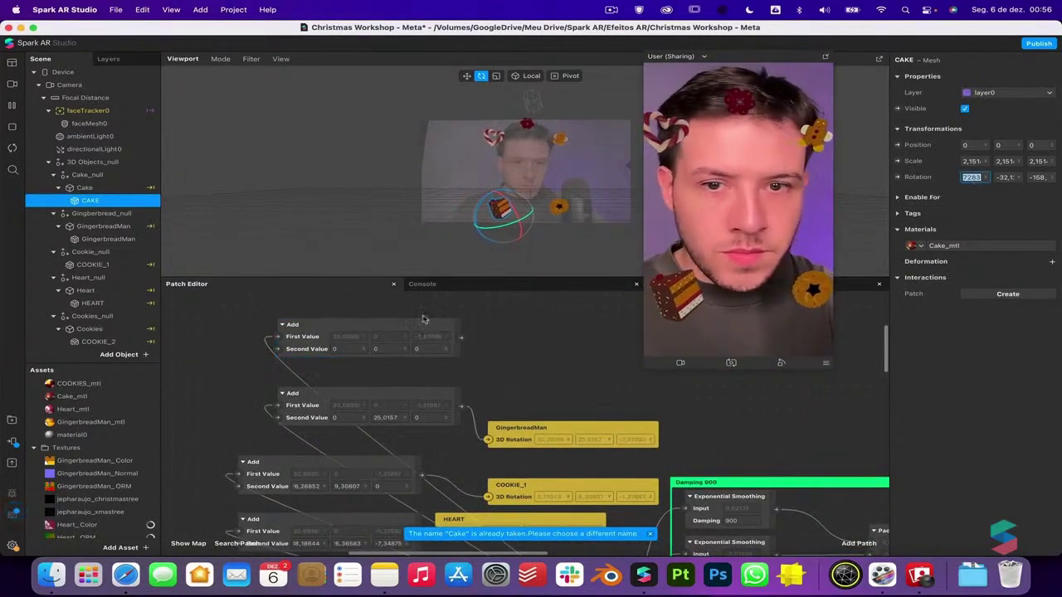
Copy CAKE's X, Y and Z rotation, 168.07283, -32.12292 and -158.33493, into the topmost Add patch's second value
left_click(346, 349)
type("16,07283")
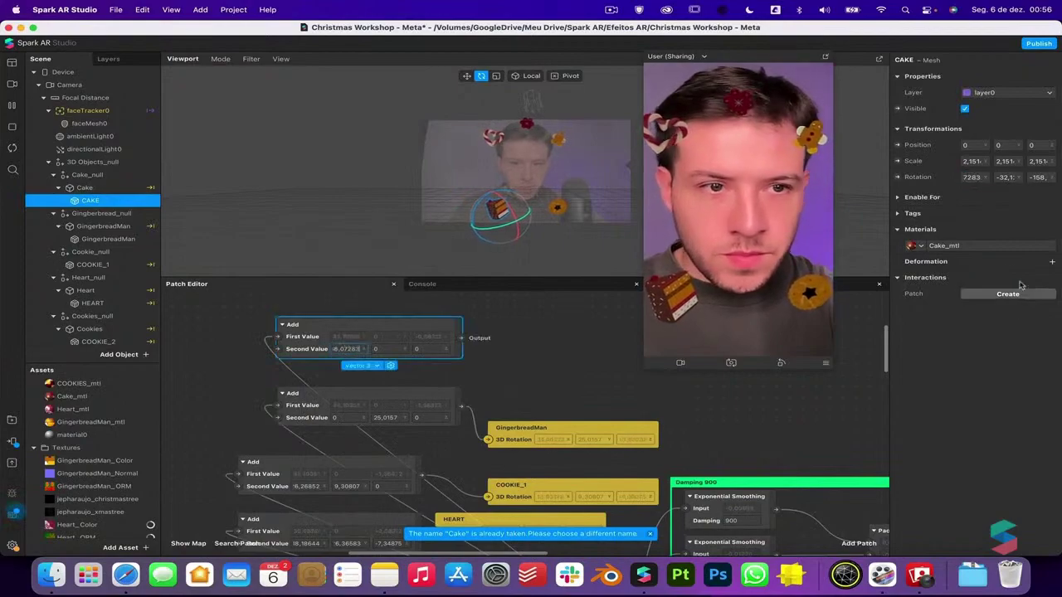
left_click(1010, 177)
key("ctrl+c")
left_click(396, 349)
key("ctrl+v")
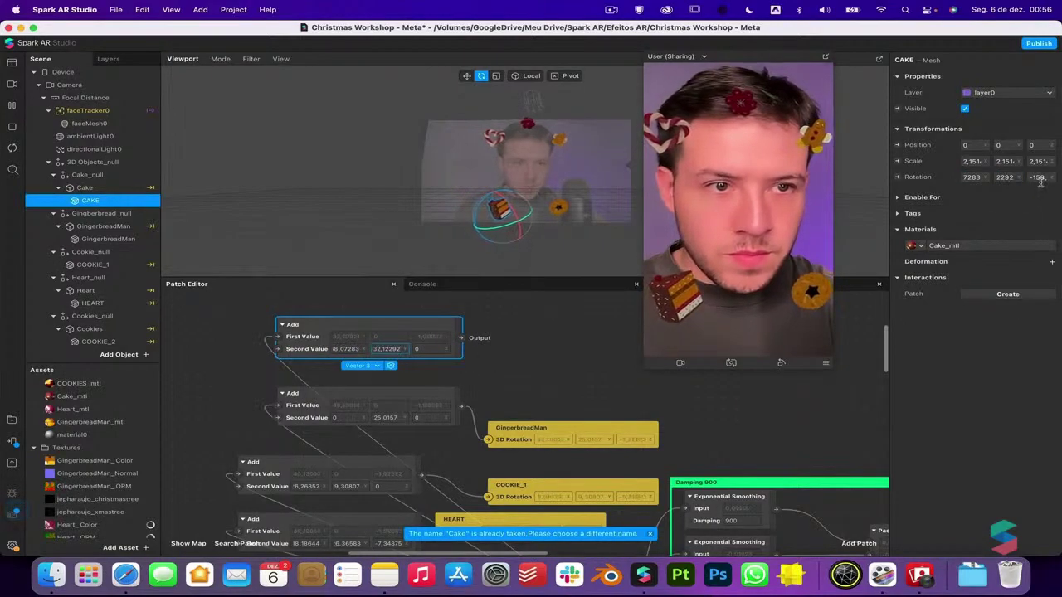
left_click(429, 349)
type("8,33493")
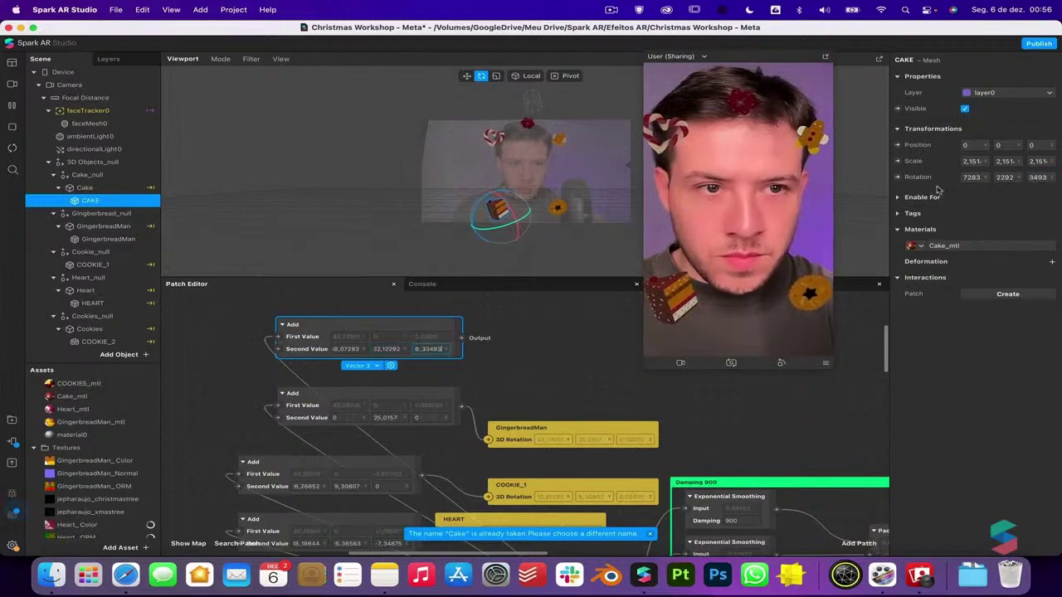
Create CAKE's 3D Rotation patch, place it beside the topmost Add patch and connect the Add output to it
left_click(897, 177)
left_click_drag(556, 451, 540, 333)
left_click_drag(461, 339, 513, 327)
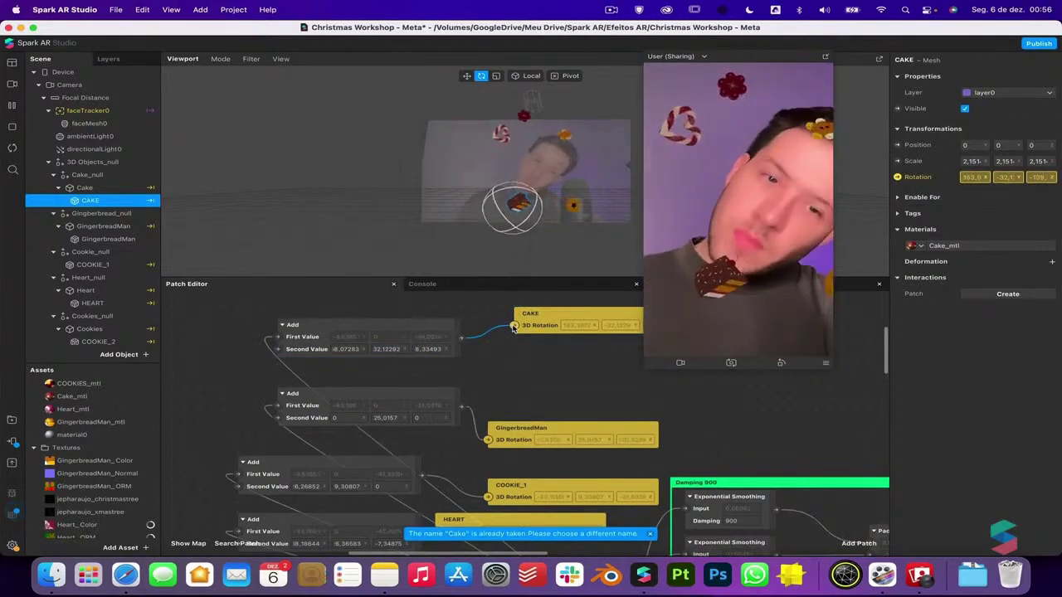
Select the parent Cake object and rotate it in the viewport to about 6.55, 13.6 and -21.2 degrees
left_click(95, 190)
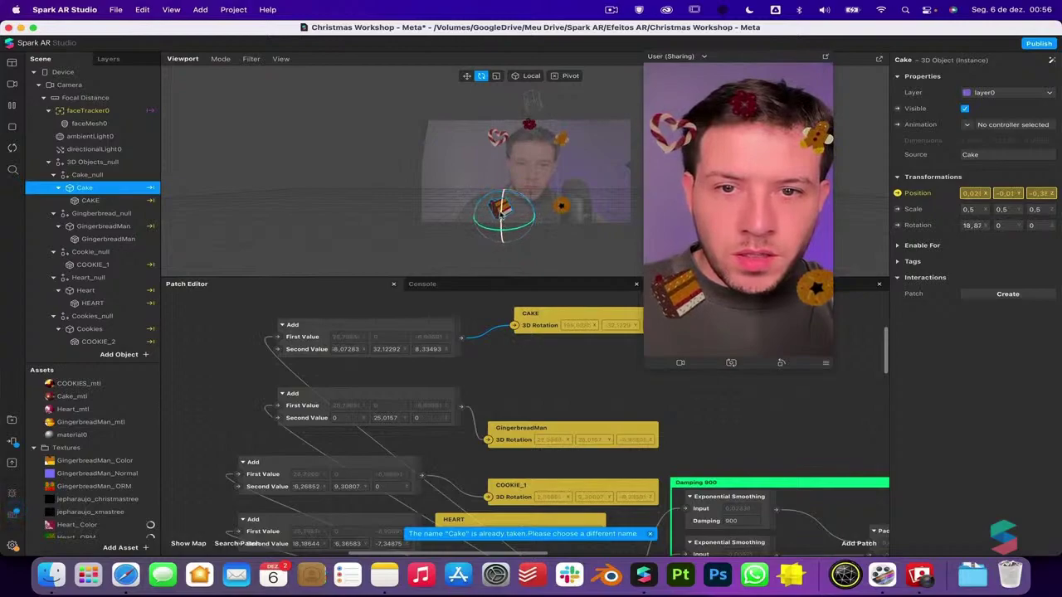
left_click_drag(514, 201, 503, 194)
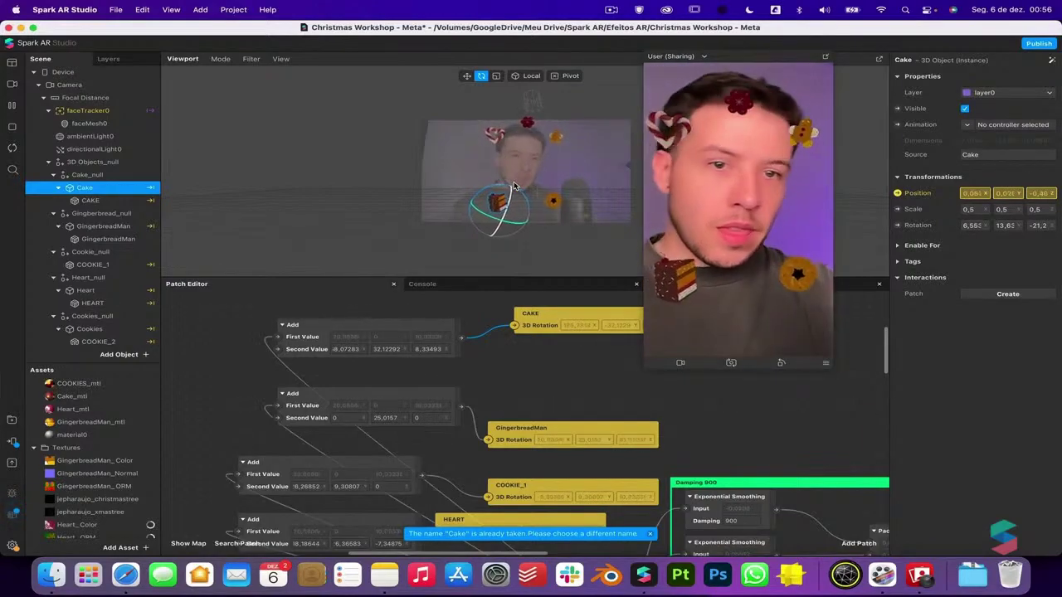
Add a Pulse patch in the empty area above the CAKE patches and restart the effect preview
scroll(569, 396, "up", 5)
scroll(570, 396, "left", 5)
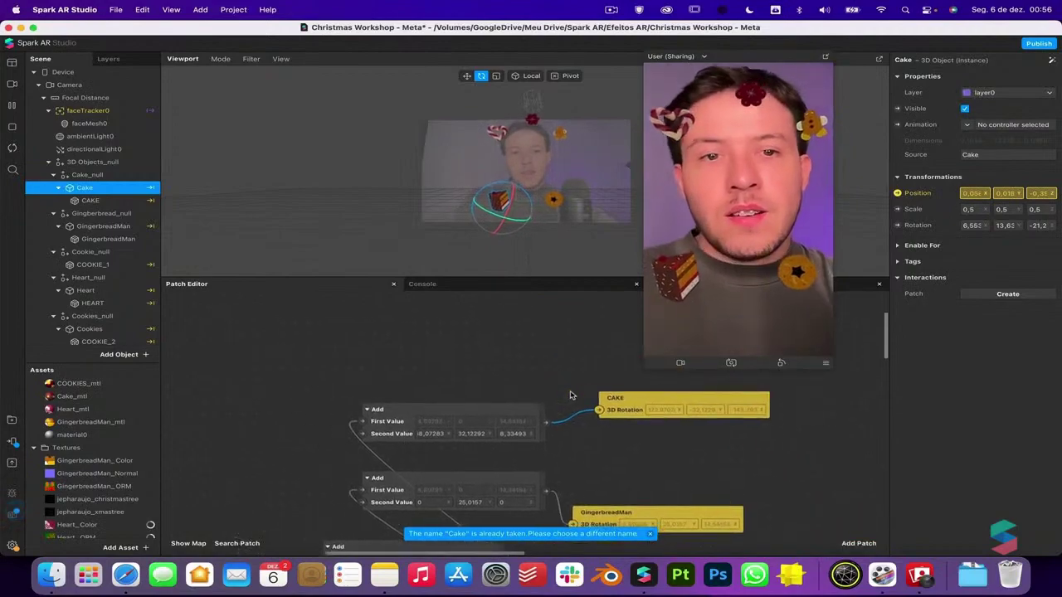
scroll(570, 396, "up", 2)
scroll(570, 395, "left", 2)
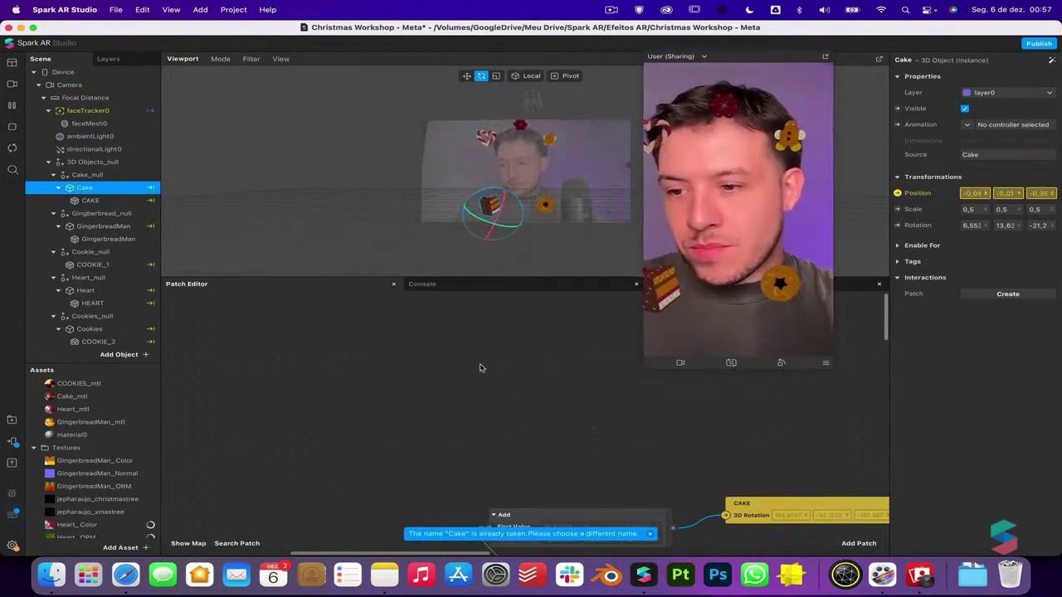
scroll(480, 366, "right", 1)
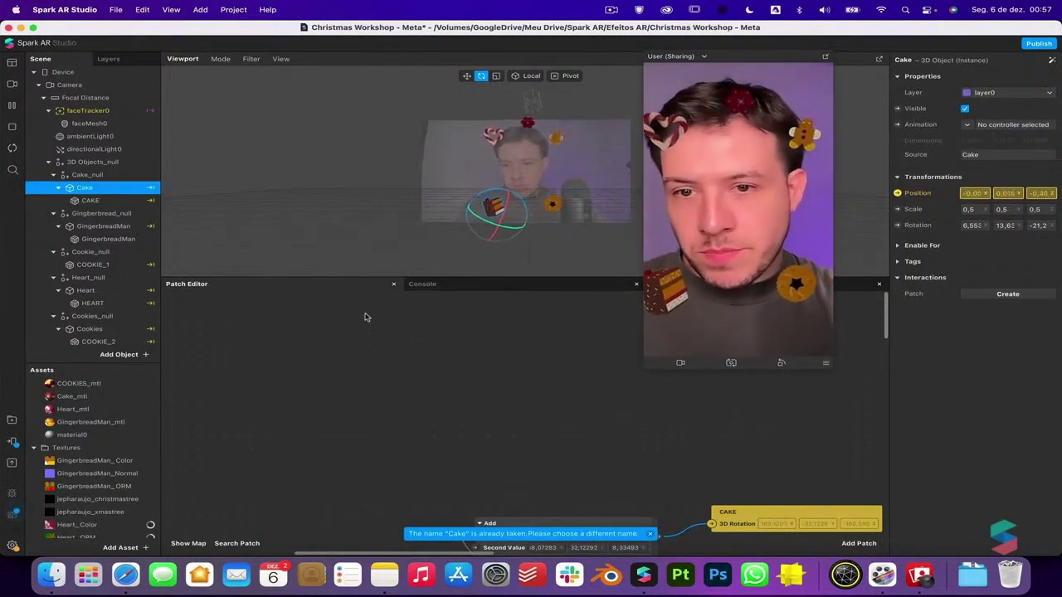
double_click(308, 364)
type("pulse")
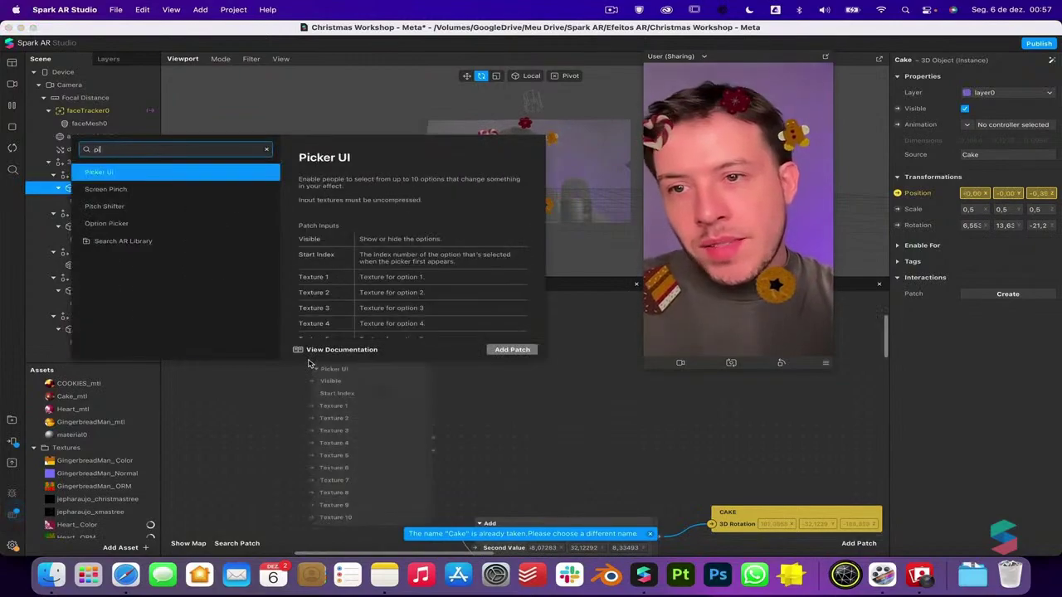
key("Return")
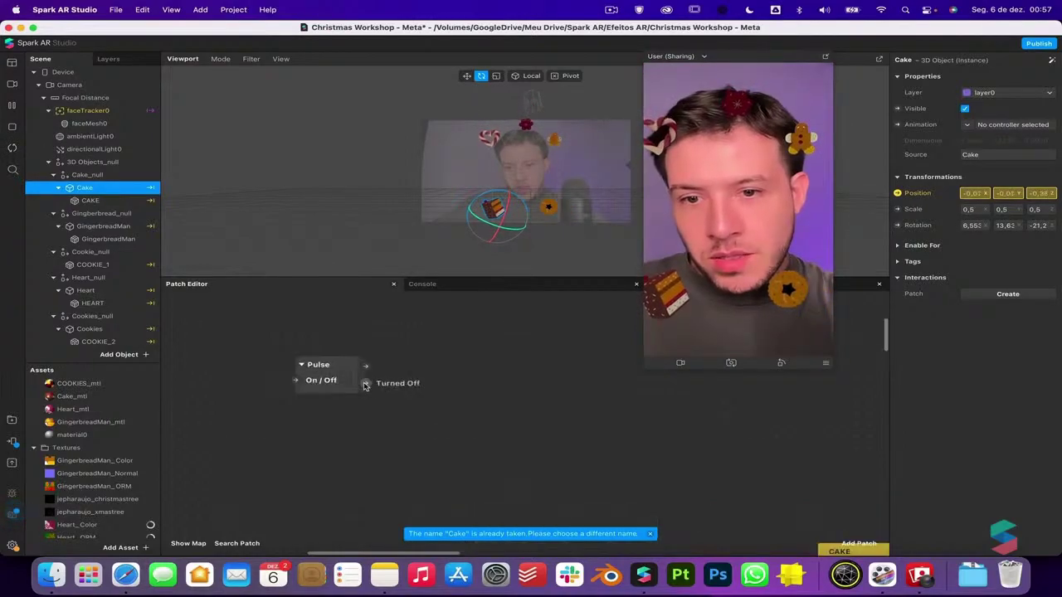
scroll(365, 384, "up", 5)
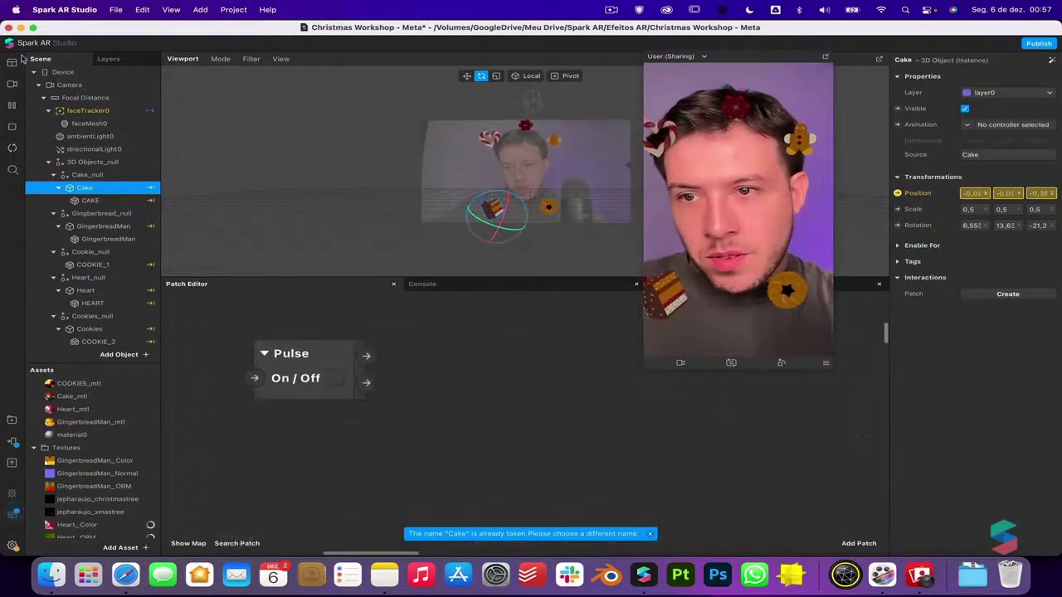
left_click(14, 148)
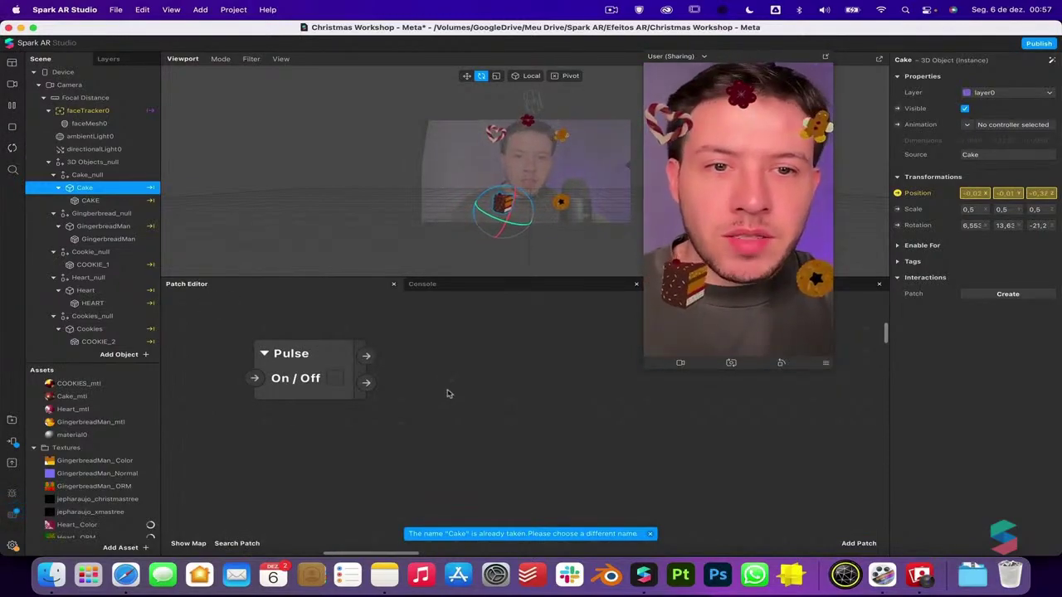
Examine the null objects that hold the 3D objects, finishing on Cake_null
mouse_move(368, 381)
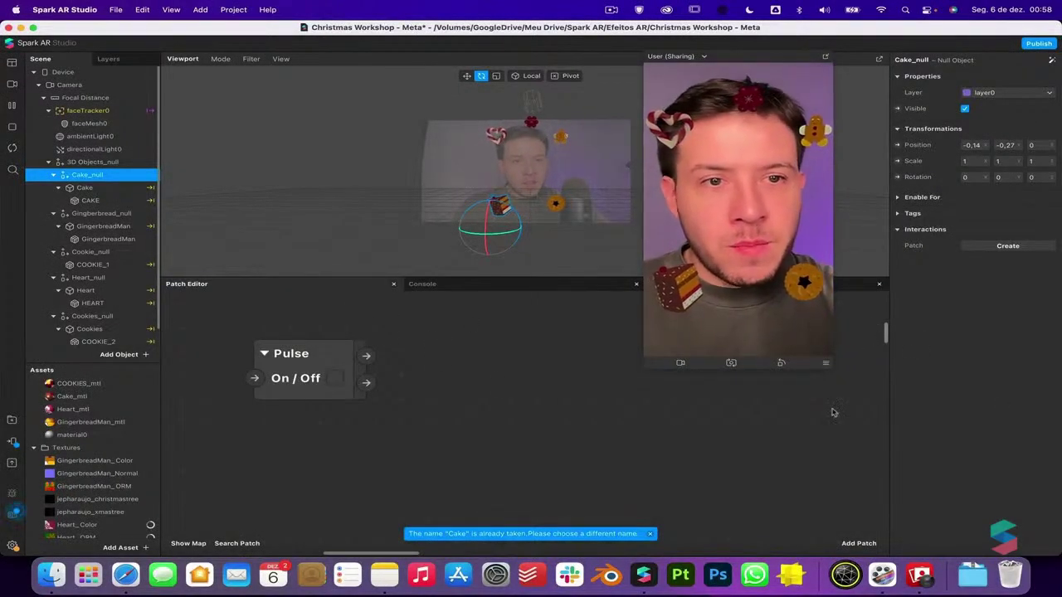
scroll(124, 222, "down", 1)
left_click(102, 212)
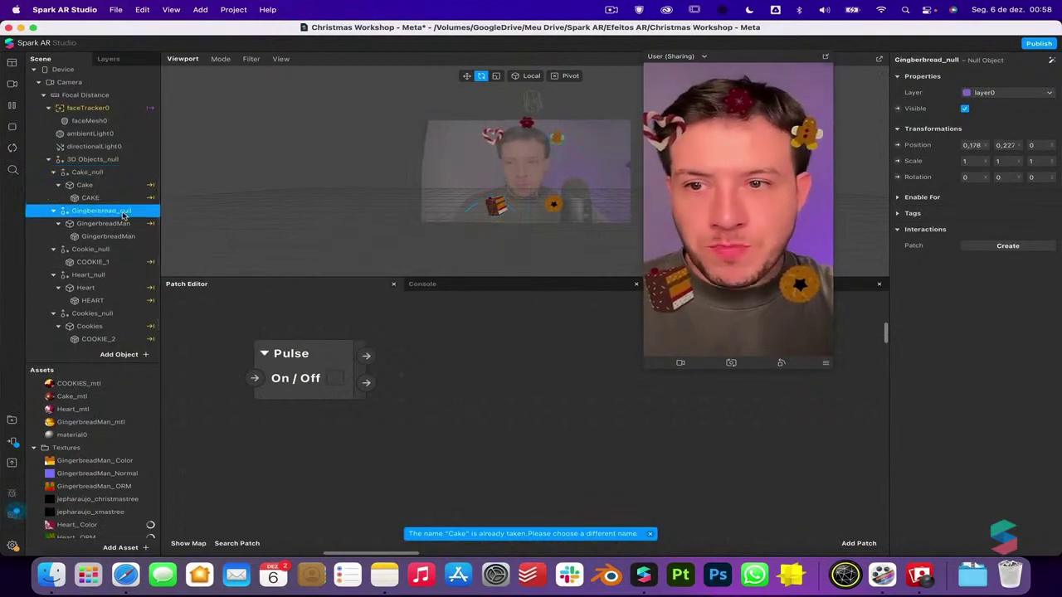
left_click(115, 276)
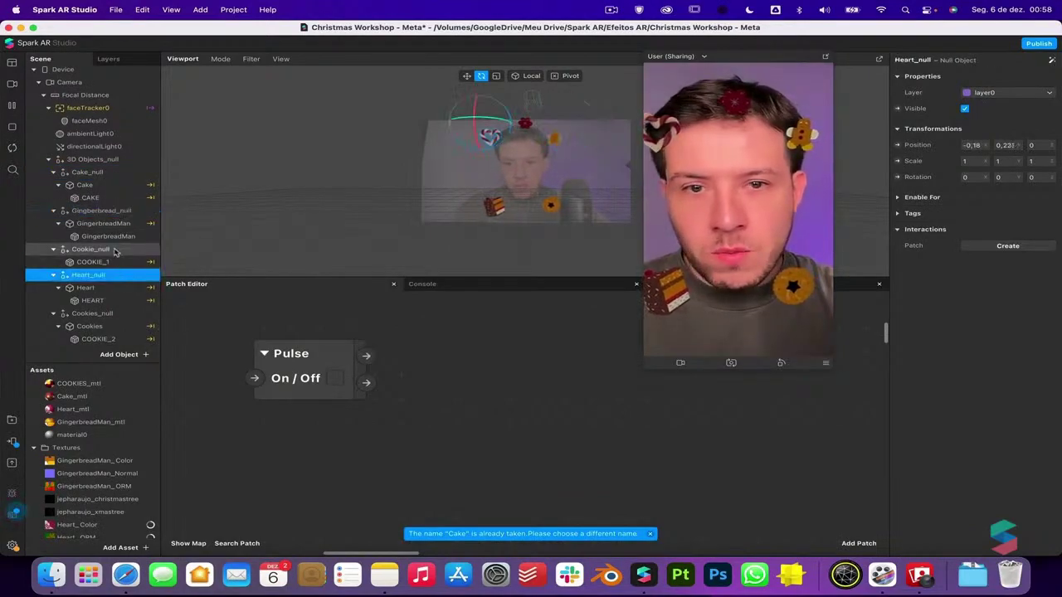
left_click(117, 251)
left_click(98, 160)
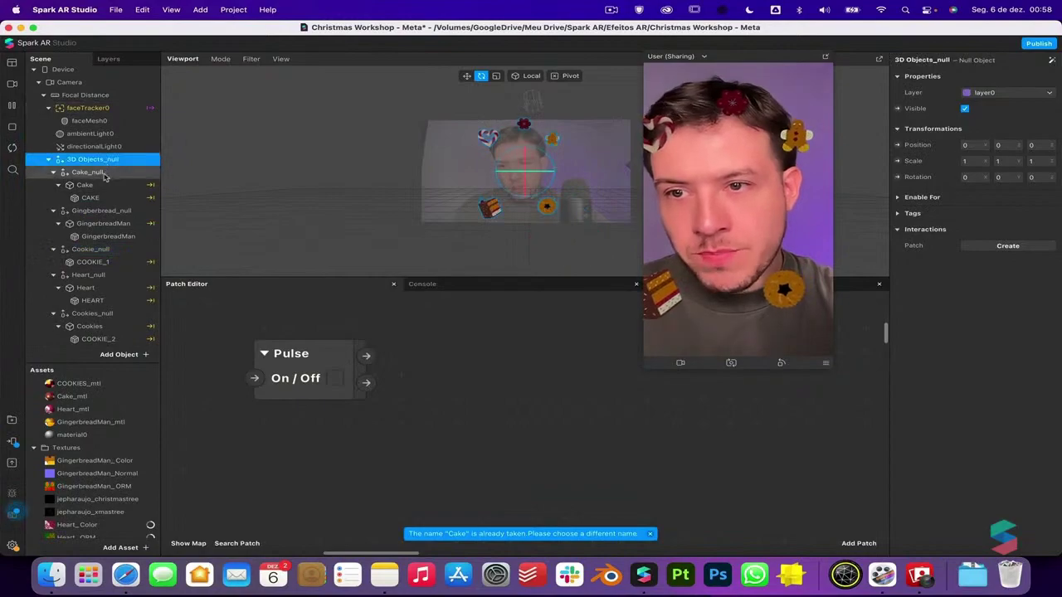
left_click(93, 171)
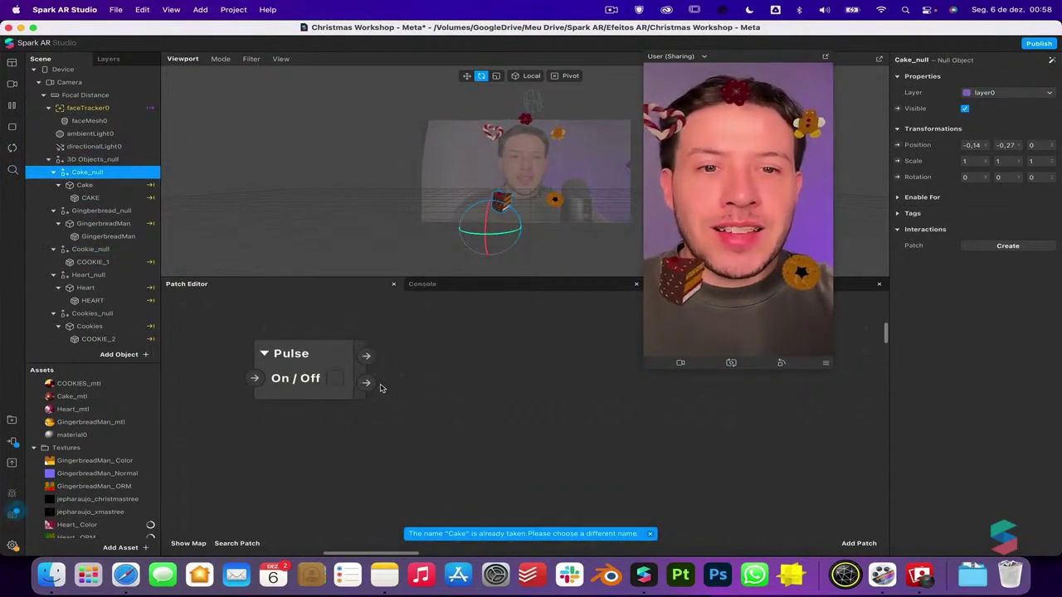
Start adding a patch connected to the Pulse patch's Turned Off output
left_click_drag(366, 382, 472, 400)
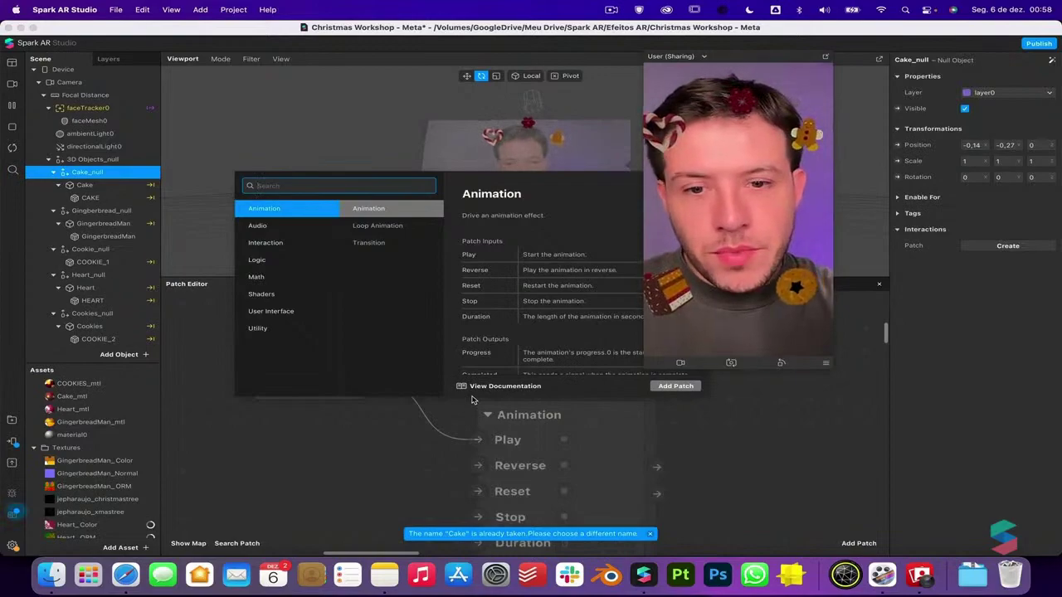
Add an Animation patch played by the Pulse's second output, and feed its progress output into a new Transition patch
key("Return")
scroll(411, 370, "up", 1)
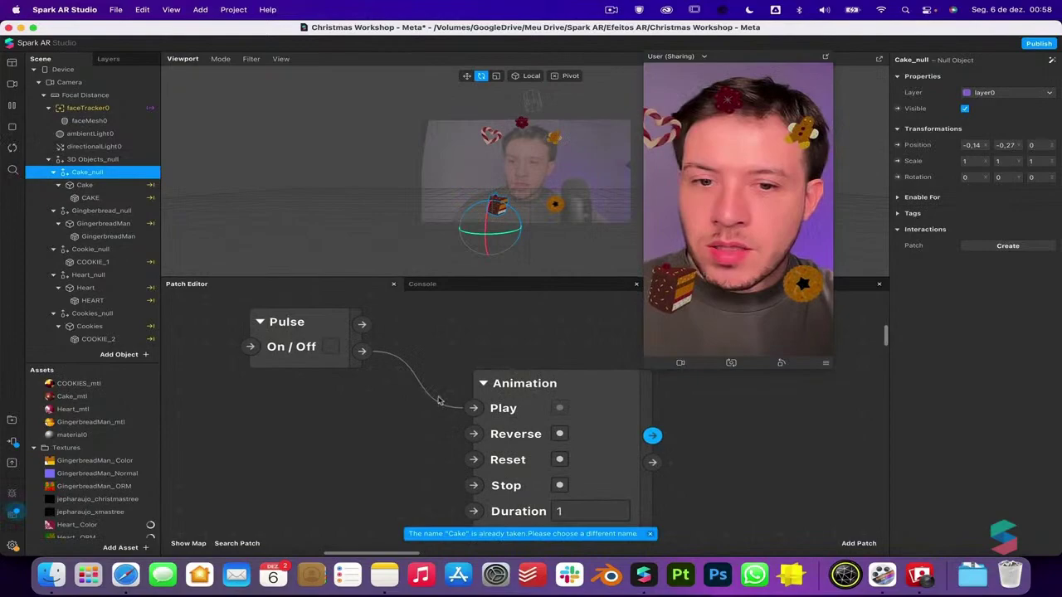
scroll(594, 414, "right", 5)
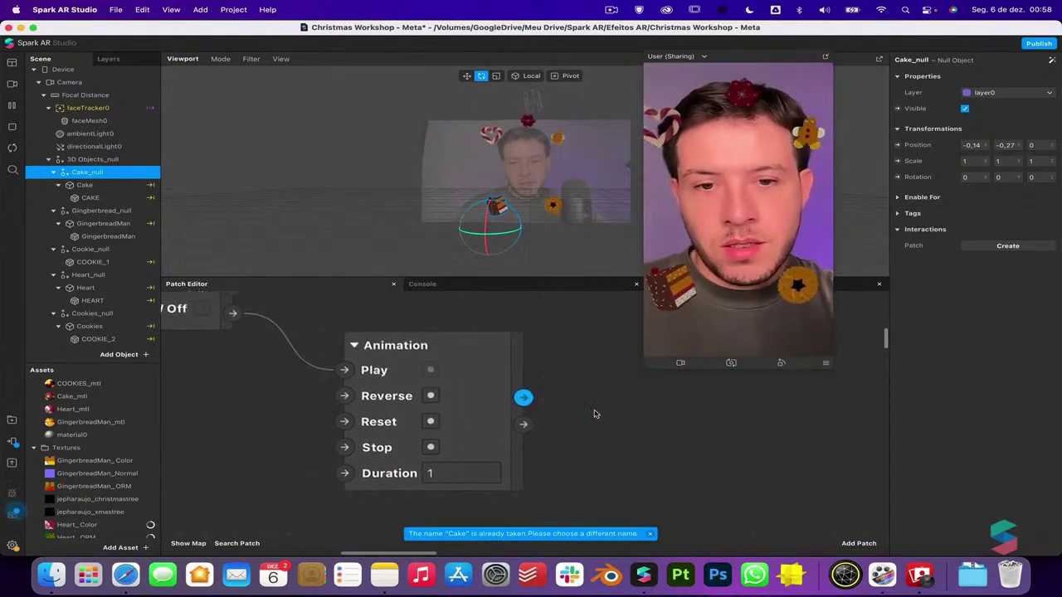
left_click_drag(490, 405, 565, 332)
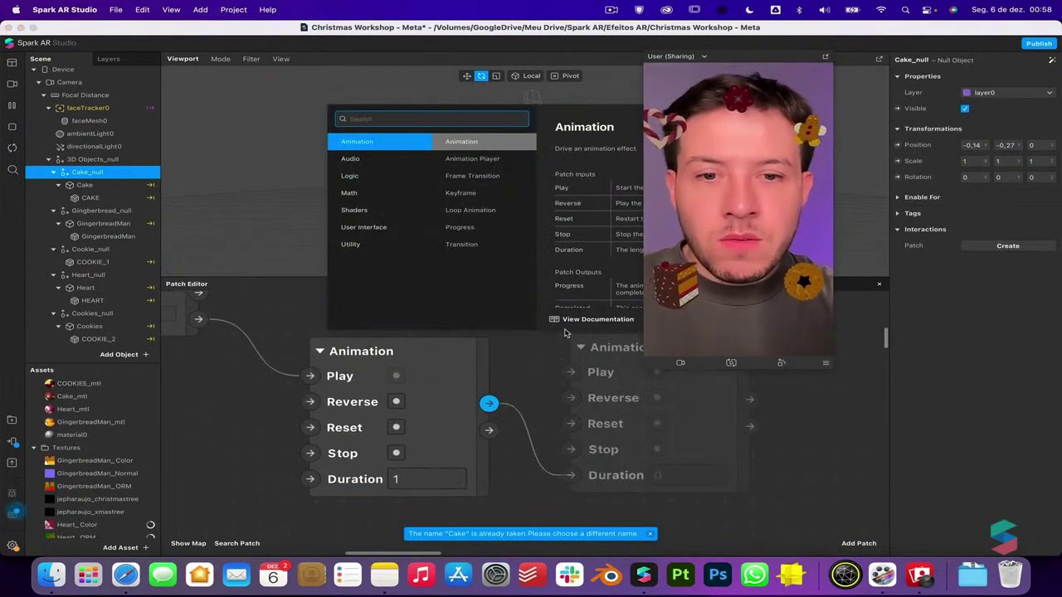
type("trans")
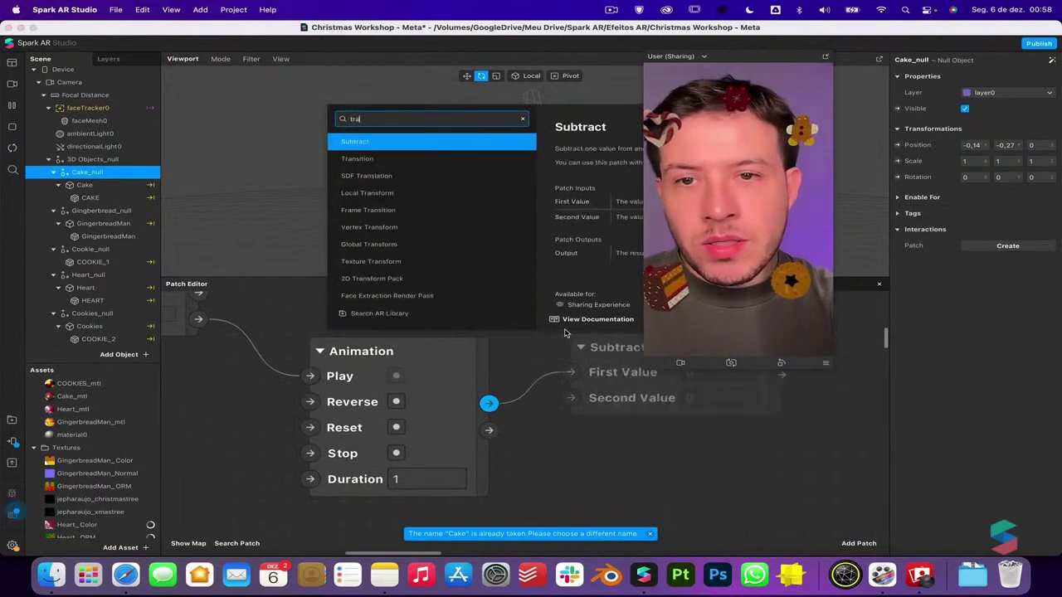
key("Return")
Set the Transition patch's curve to Quadratic In-Out
scroll(565, 333, "right", 4)
scroll(565, 333, "right", 3)
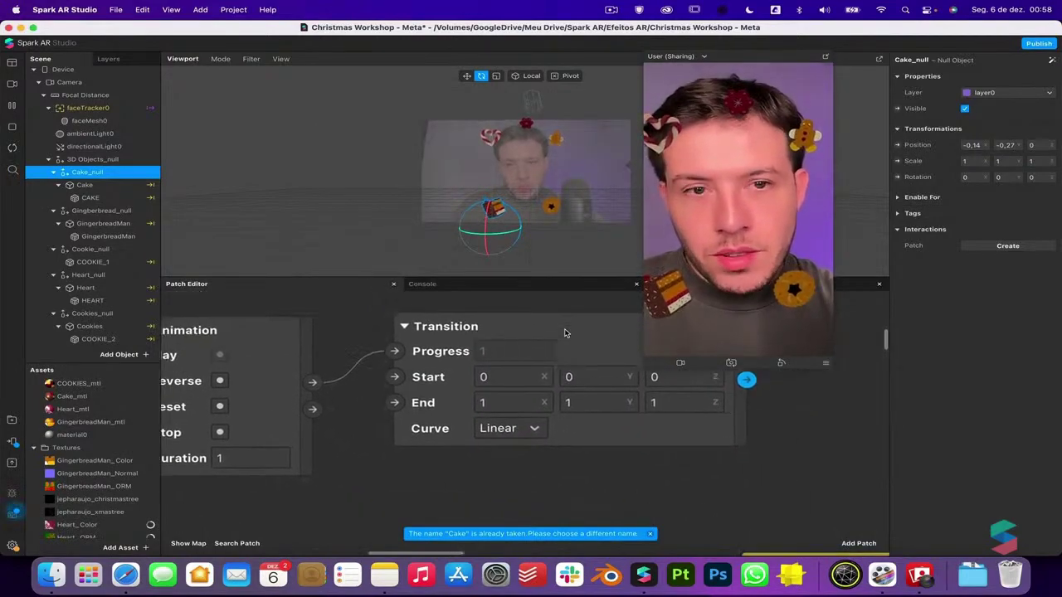
left_click(586, 423)
left_click(535, 429)
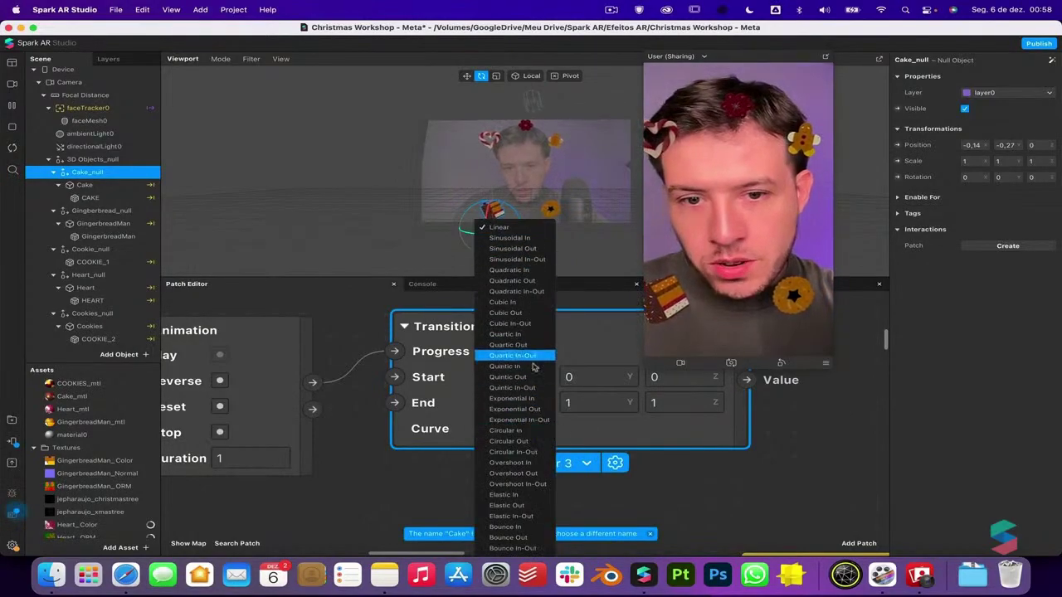
left_click(548, 291)
Create a 3D Scale patch for Cake_null, drive it with the Transition's output, and restart the preview
scroll(558, 348, "right", 5)
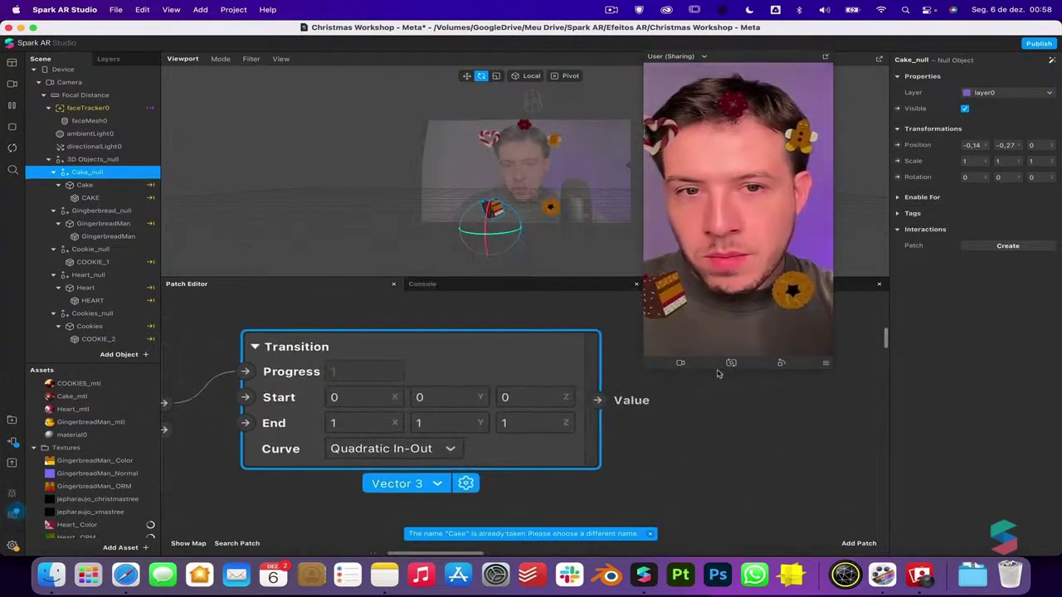
left_click(897, 161)
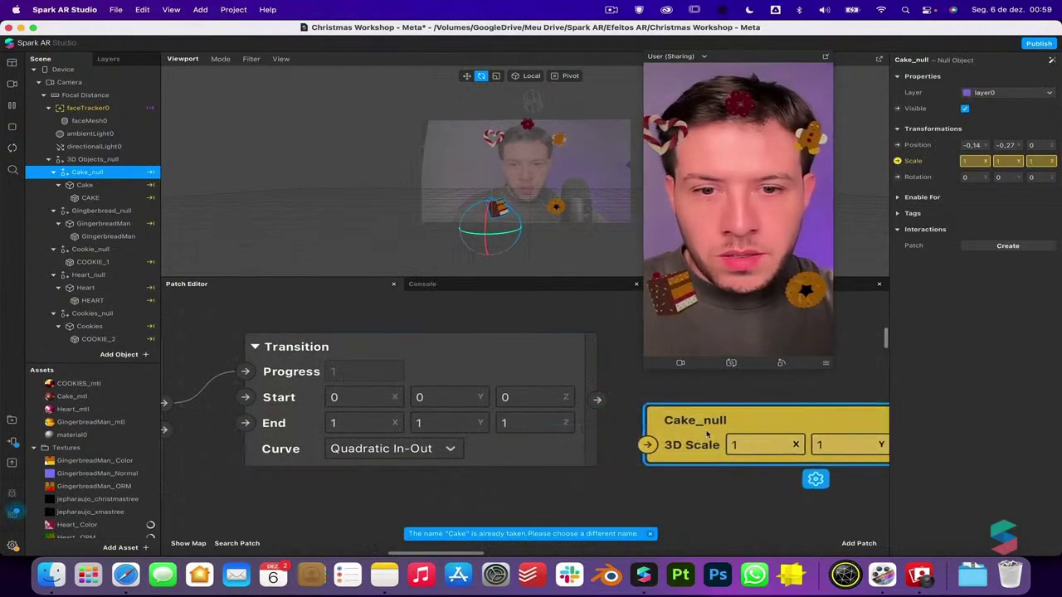
left_click_drag(605, 400, 648, 444)
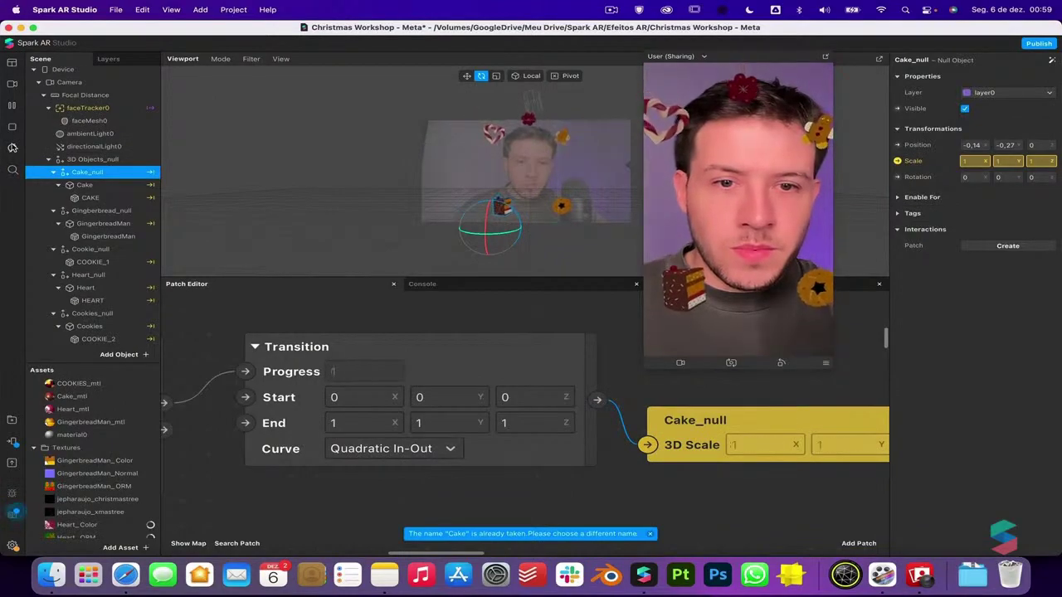
left_click(12, 148)
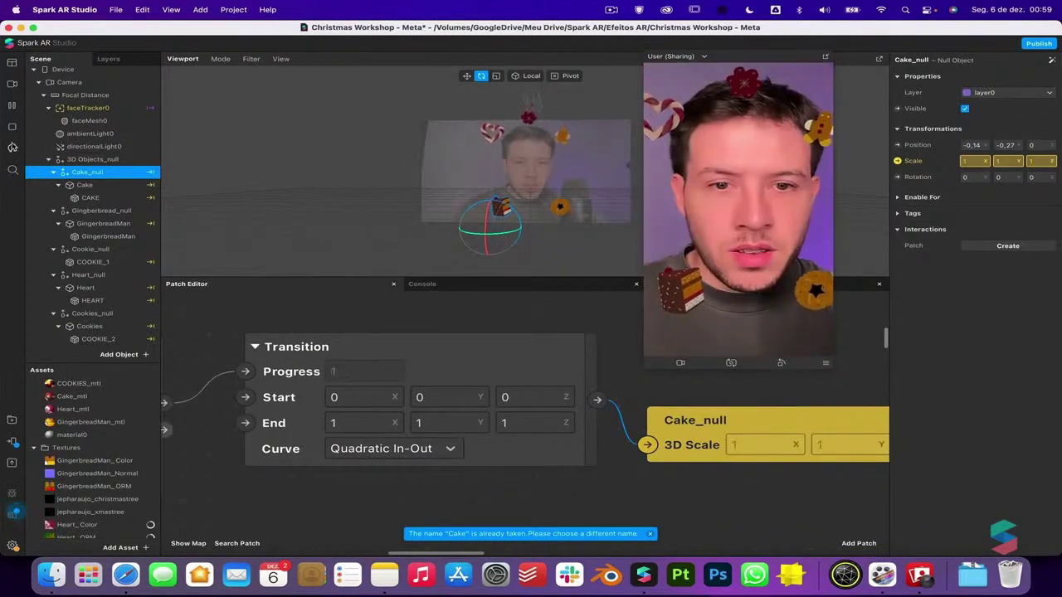
Insert a Delay patch with a duration of 1 between the Pulse's second output and the Animation's Play input
scroll(381, 383, "left", 5)
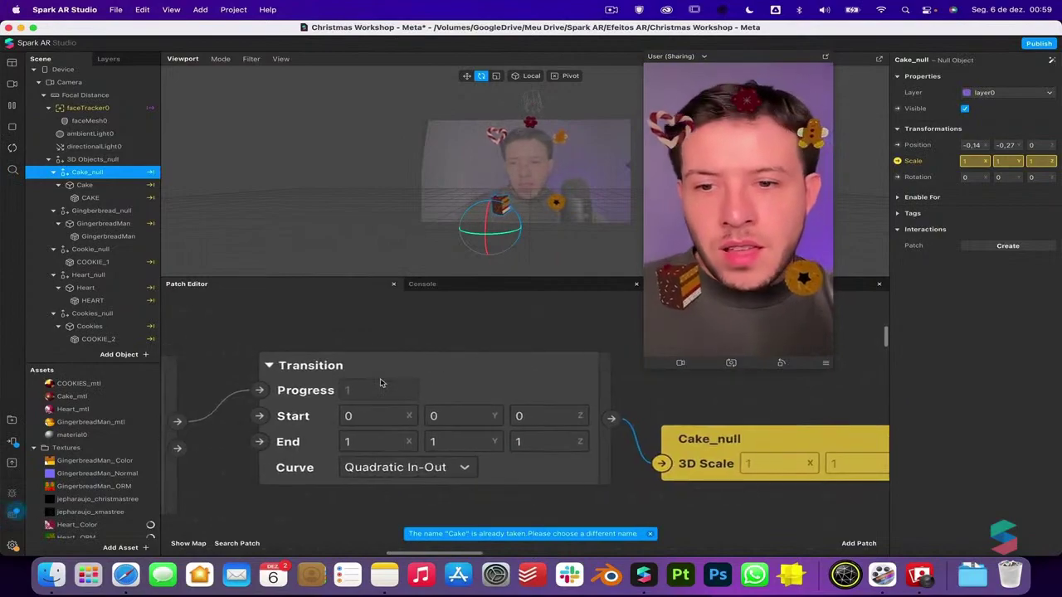
scroll(381, 383, "left", 4)
left_click_drag(379, 339, 382, 415)
type("de")
key("Return")
left_click_drag(735, 515, 314, 429)
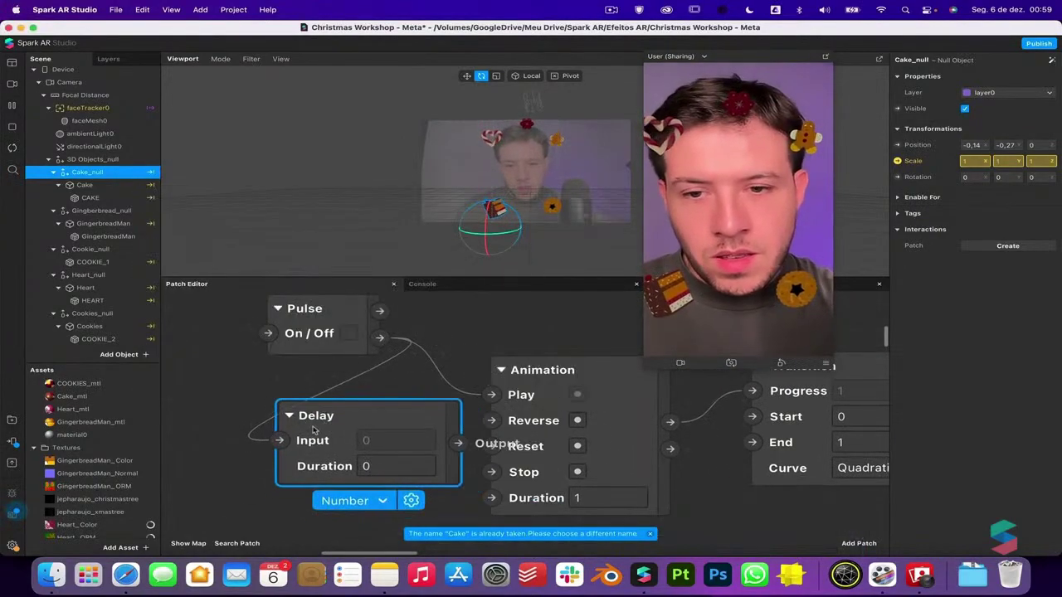
left_click_drag(458, 444, 491, 395)
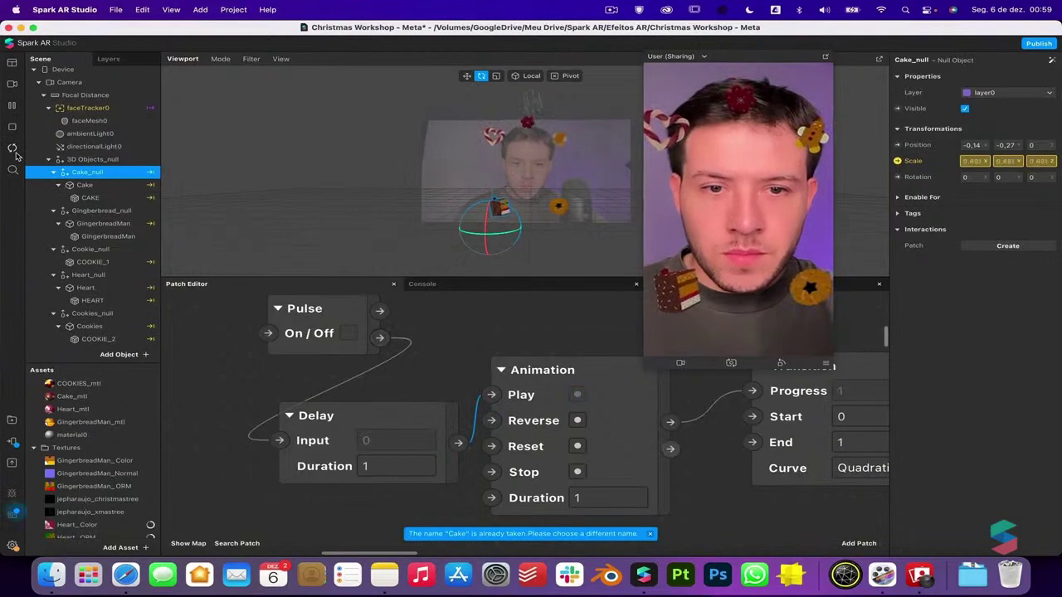
left_click(106, 197)
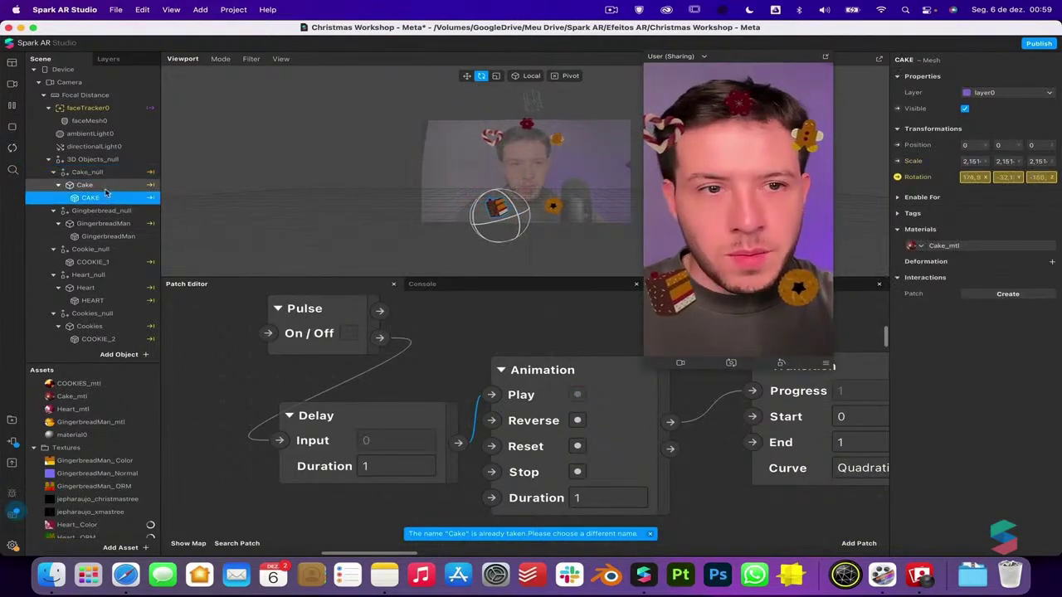
left_click(106, 184)
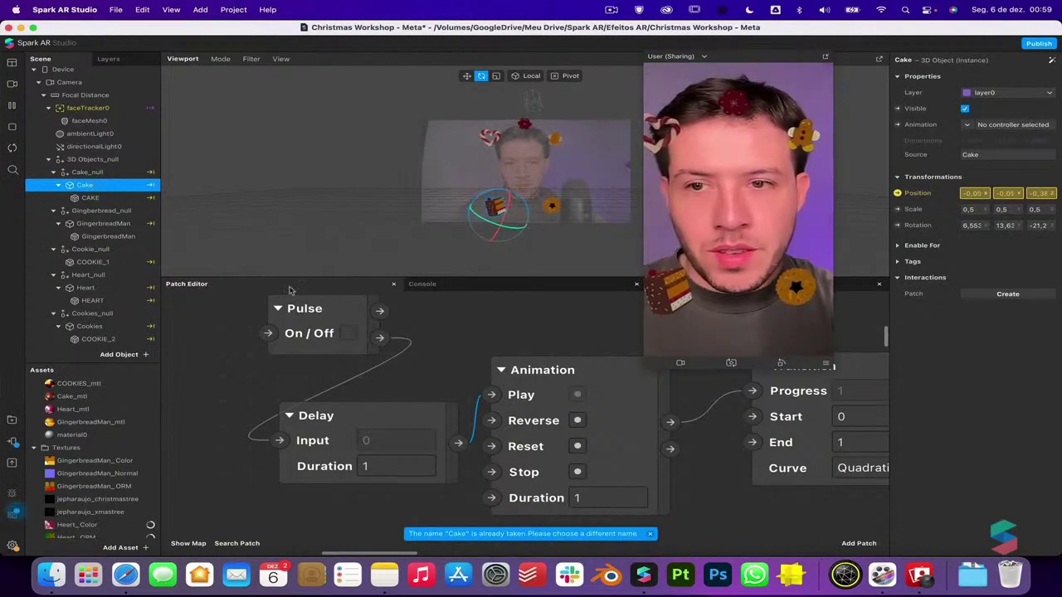
Create a 3D Scale patch for Cookie_null above the Cake_null patch and drive it with the Transition's output
scroll(360, 401, "right", 10)
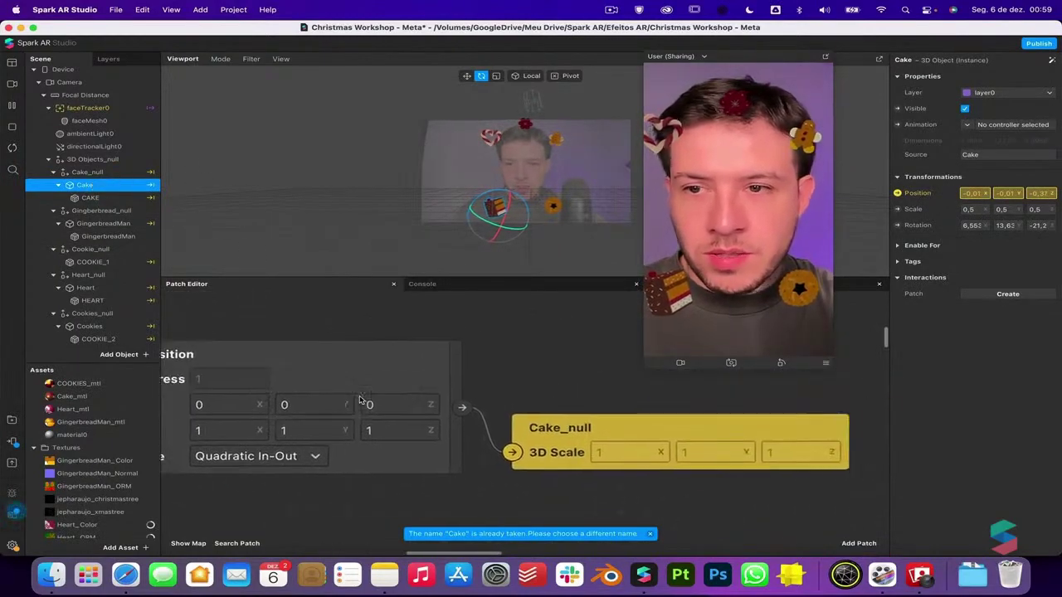
left_click(128, 252)
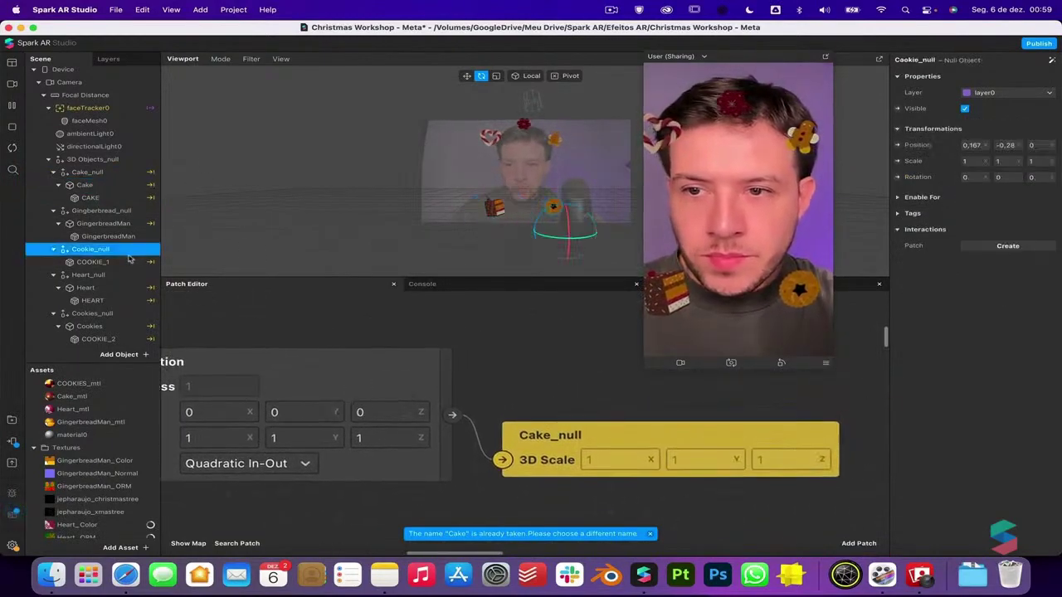
left_click(898, 161)
left_click_drag(531, 438, 541, 388)
left_click_drag(452, 415, 502, 412)
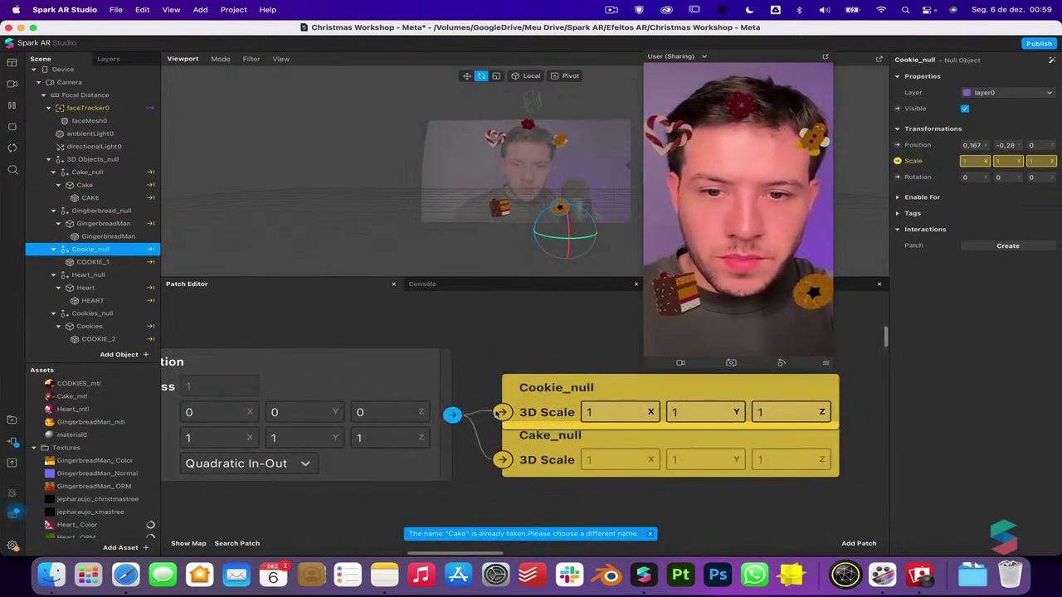
Create a 3D Scale patch for Heart_null above the Cookie_null patch and drive it with the Transition's output
left_click(91, 275)
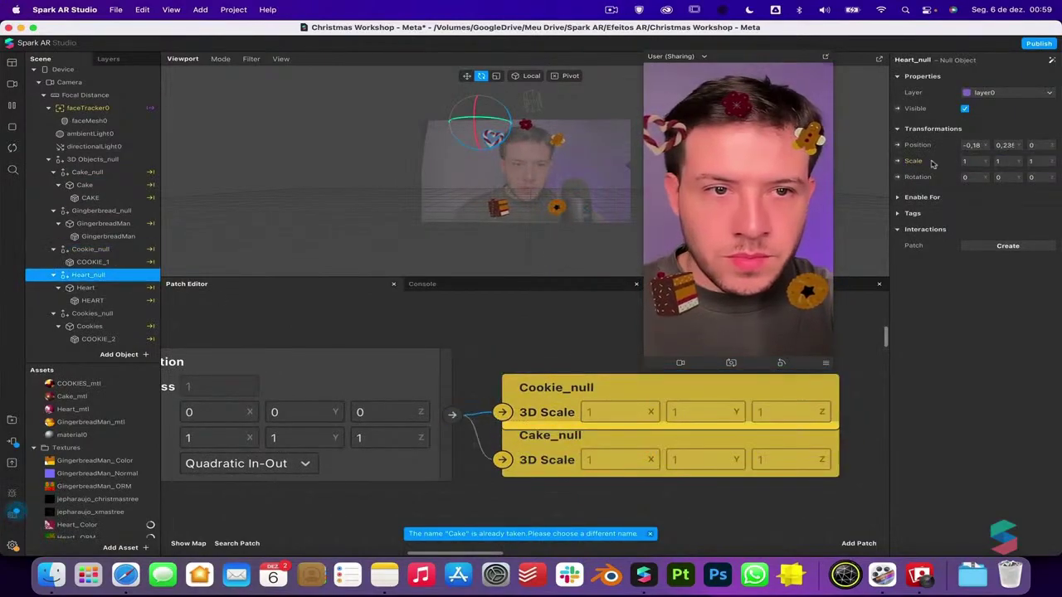
left_click(897, 161)
left_click_drag(699, 500, 672, 396)
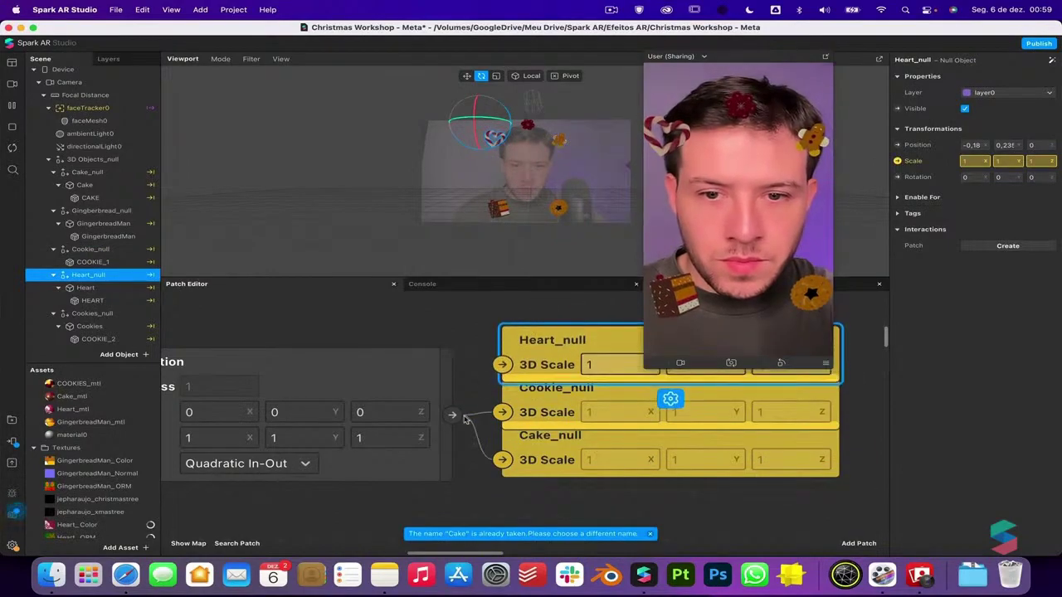
left_click_drag(452, 415, 502, 364)
Create a 3D Scale patch for Cookies_null above the Heart_null patch and drive it with the Transition's output
left_click(91, 314)
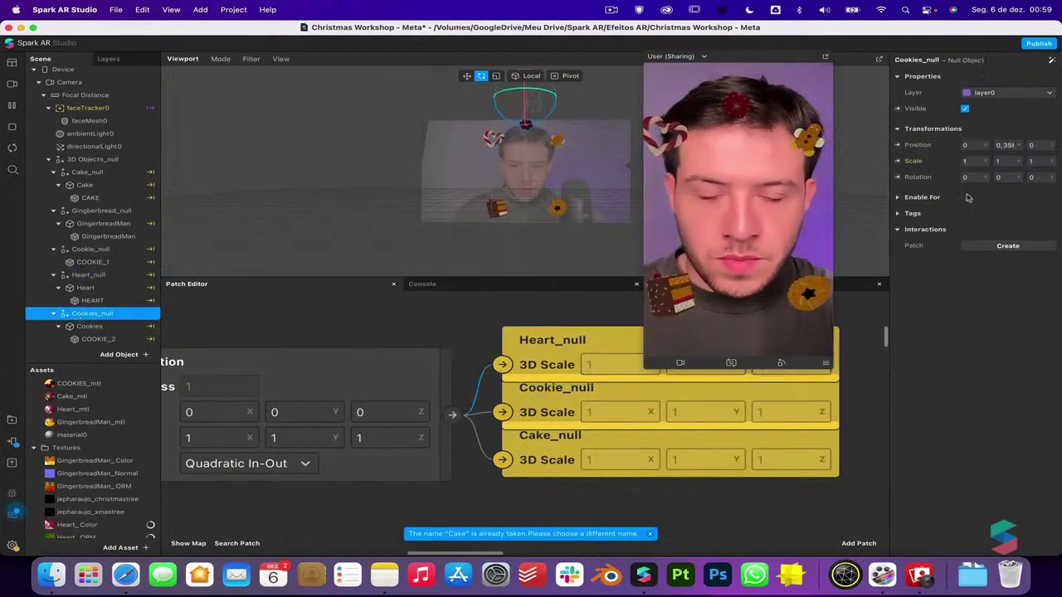
left_click(898, 161)
left_click_drag(552, 469, 502, 322)
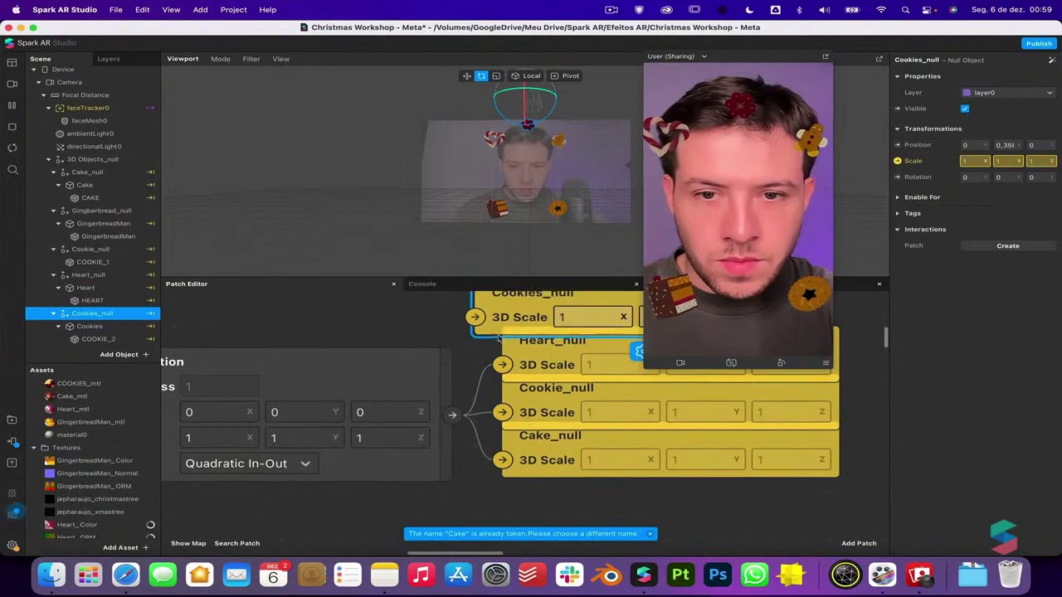
left_click_drag(452, 415, 474, 317)
Create a 3D Scale patch for Gingberbread_null, drive it with the Transition's output, and place it below the Cake_null patch
scroll(93, 249, "down", 1)
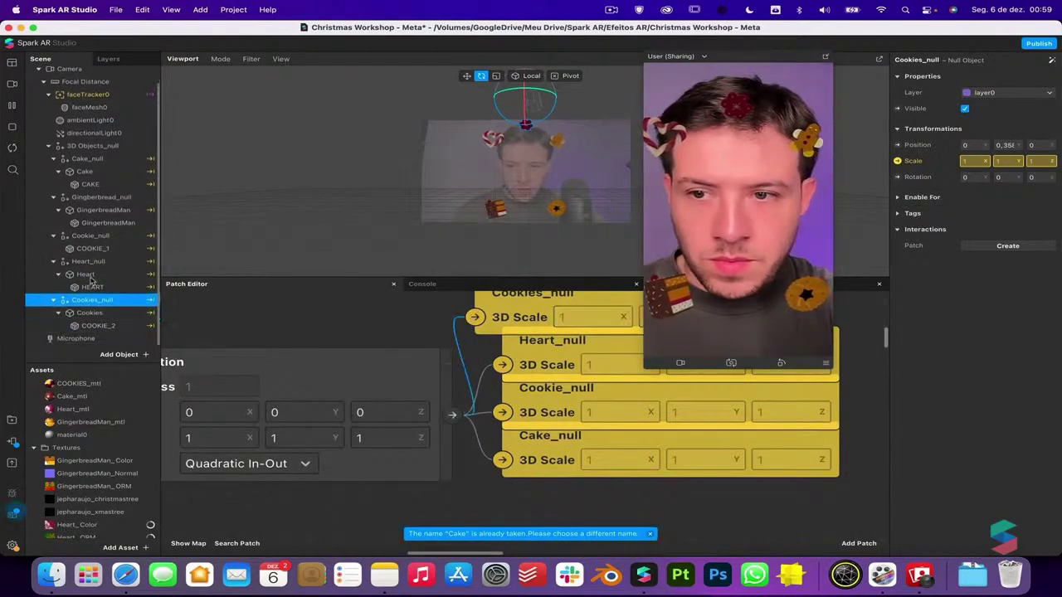
scroll(93, 277, "up", 1)
left_click(88, 174)
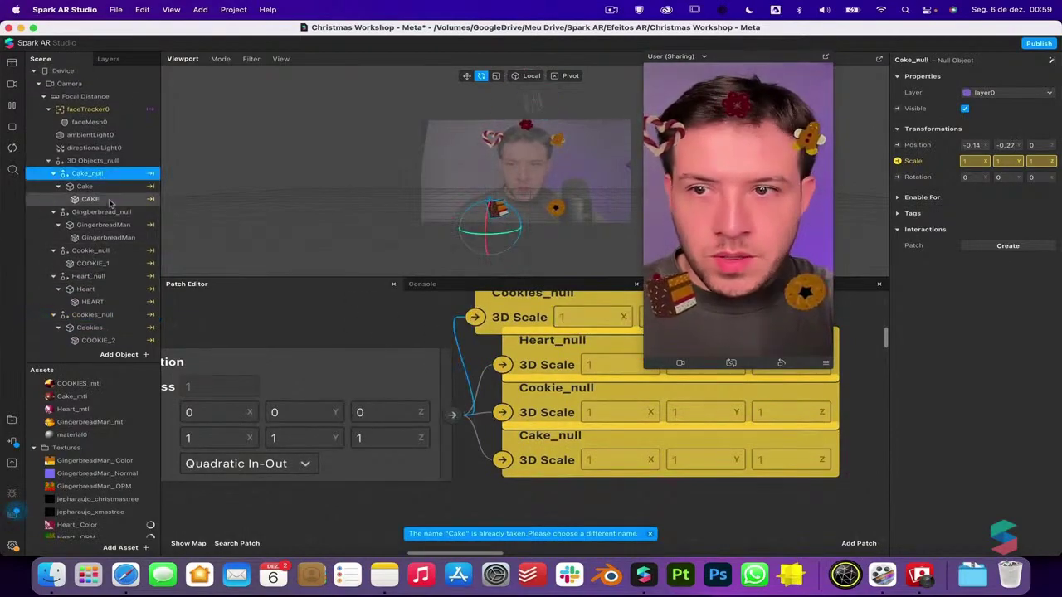
left_click(101, 212)
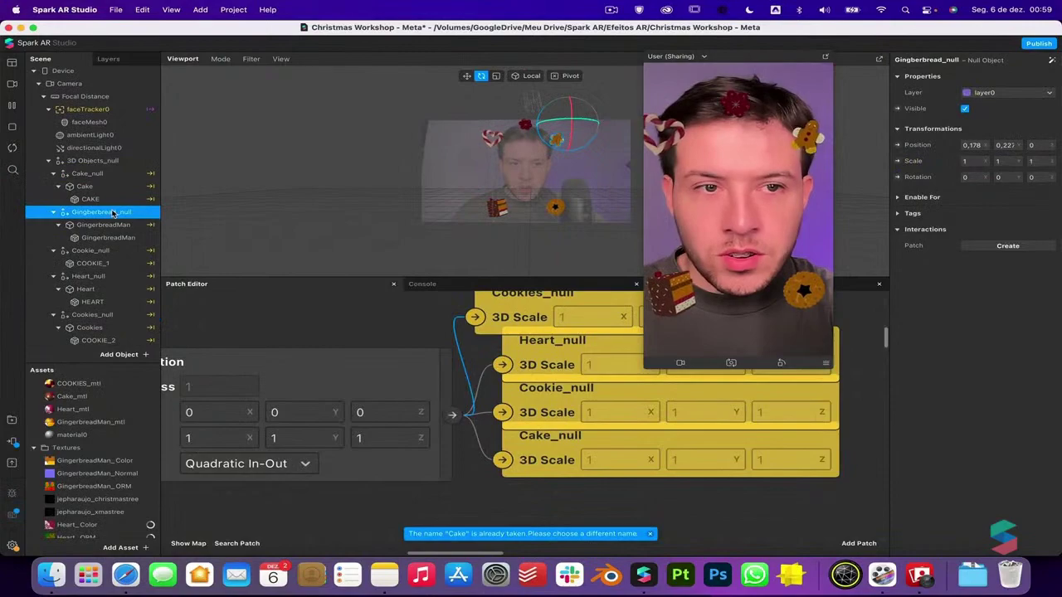
left_click(897, 161)
left_click_drag(571, 439, 571, 520)
left_click_drag(452, 413, 528, 552)
left_click_drag(590, 519, 573, 472)
scroll(559, 418, "up", 2)
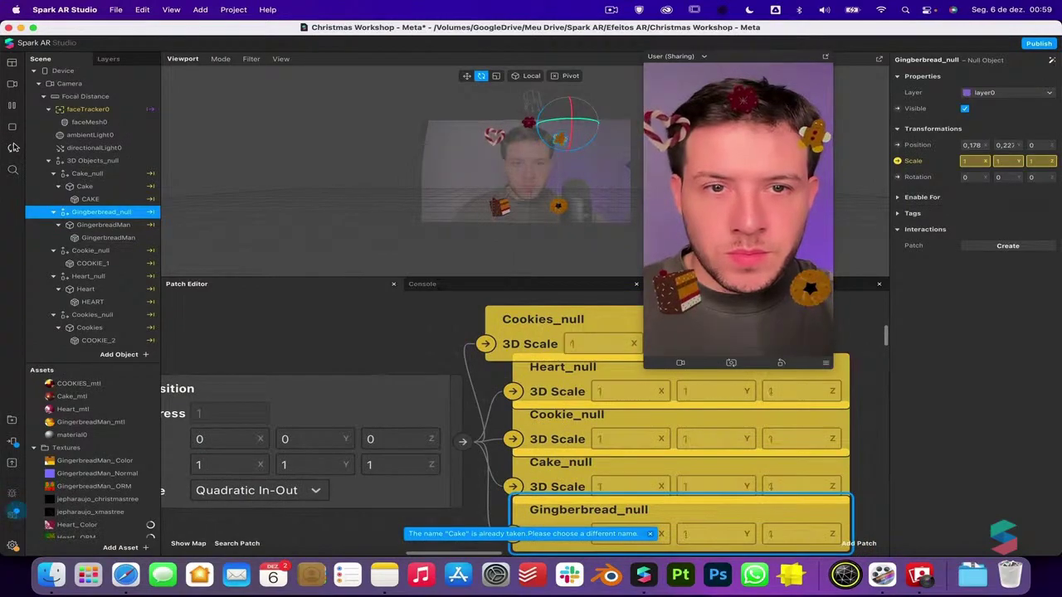
Set the Delay patch's duration to 1
scroll(424, 384, "left", 10)
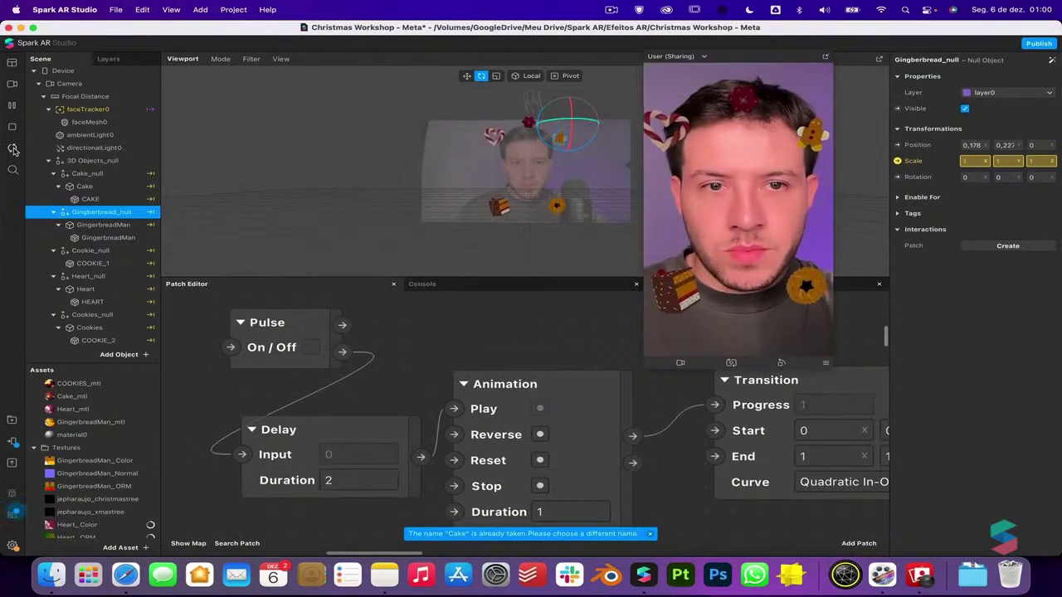
left_click(362, 480)
type("1")
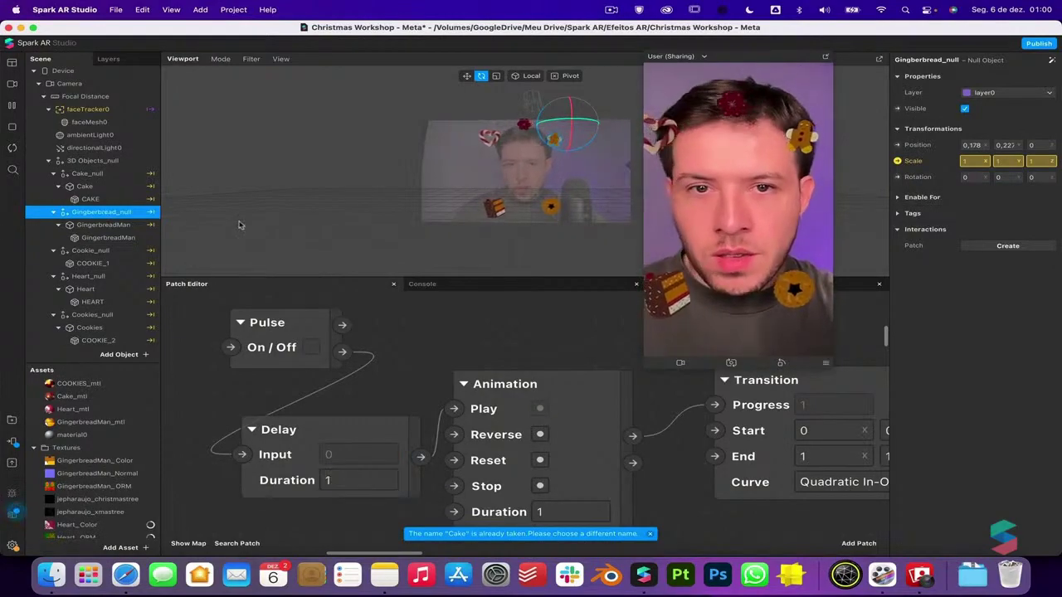
Examine the gingerbread man's mesh position in the viewport relative to the pivot of its null object
left_click(117, 225)
left_click(117, 214)
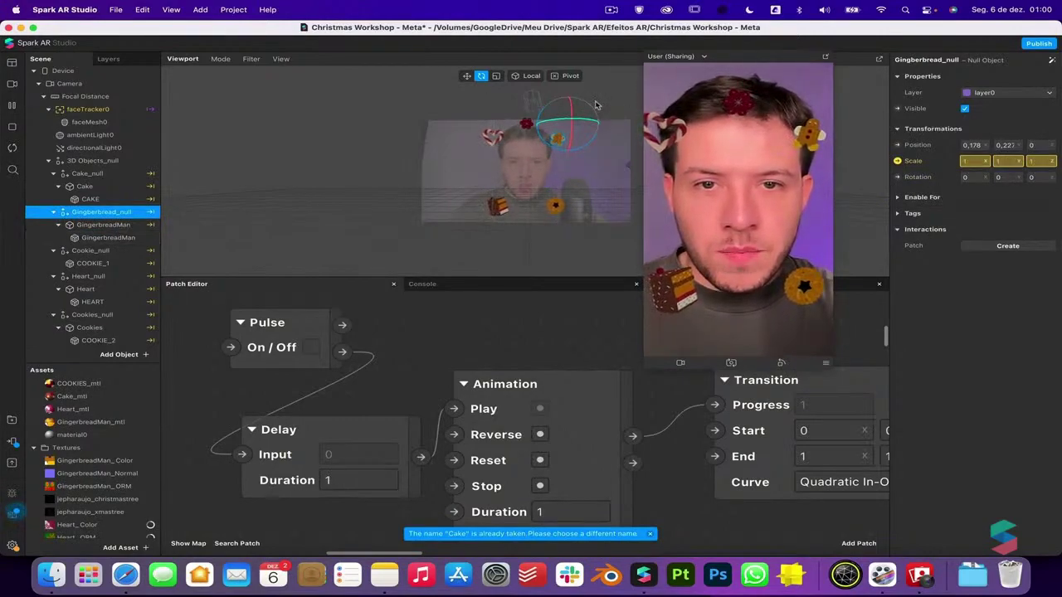
scroll(599, 116, "up", 5)
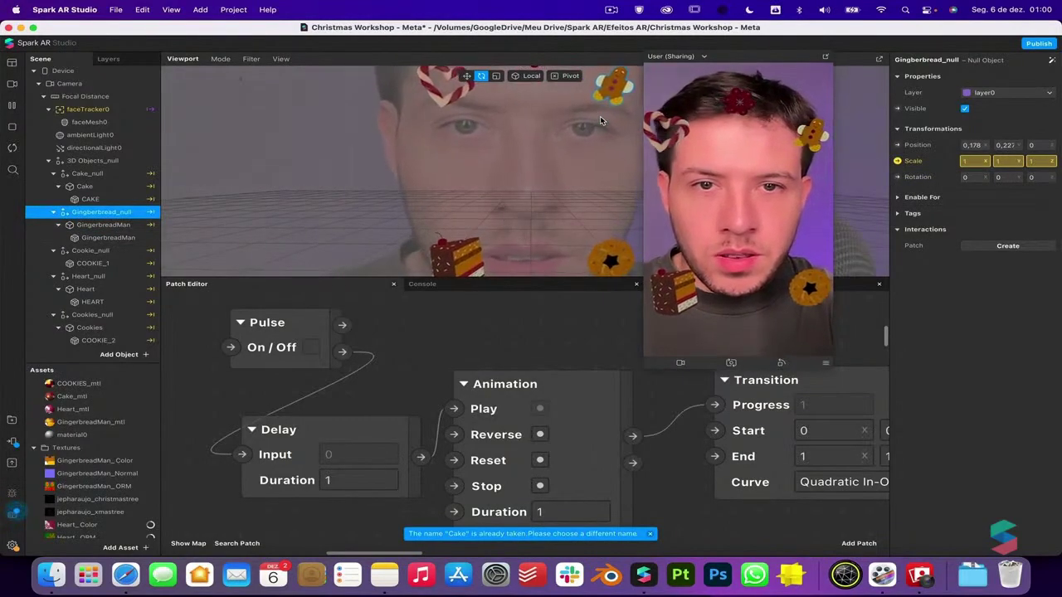
left_click(601, 121)
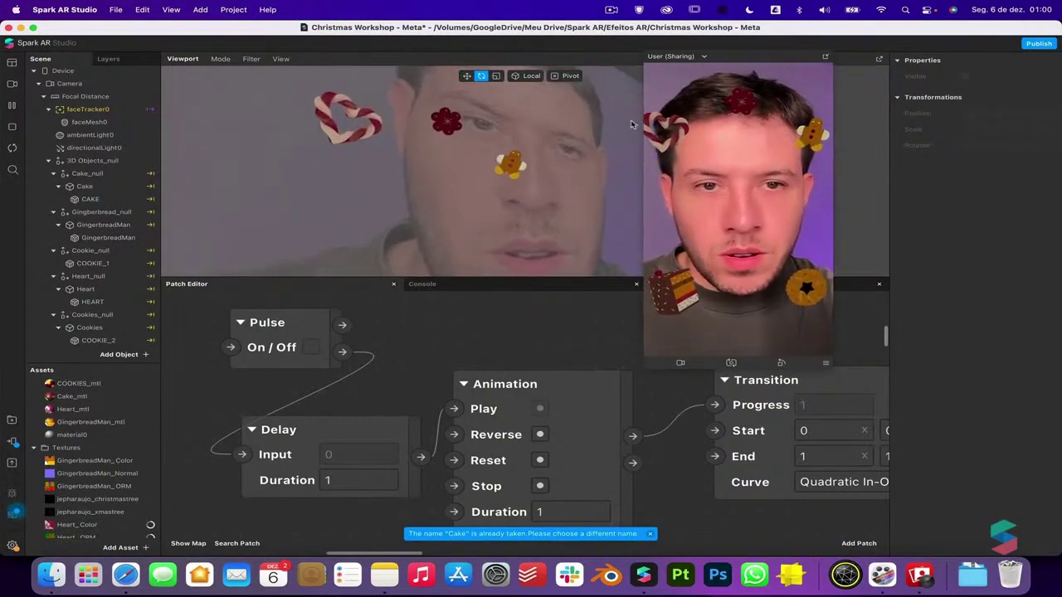
left_click(101, 175)
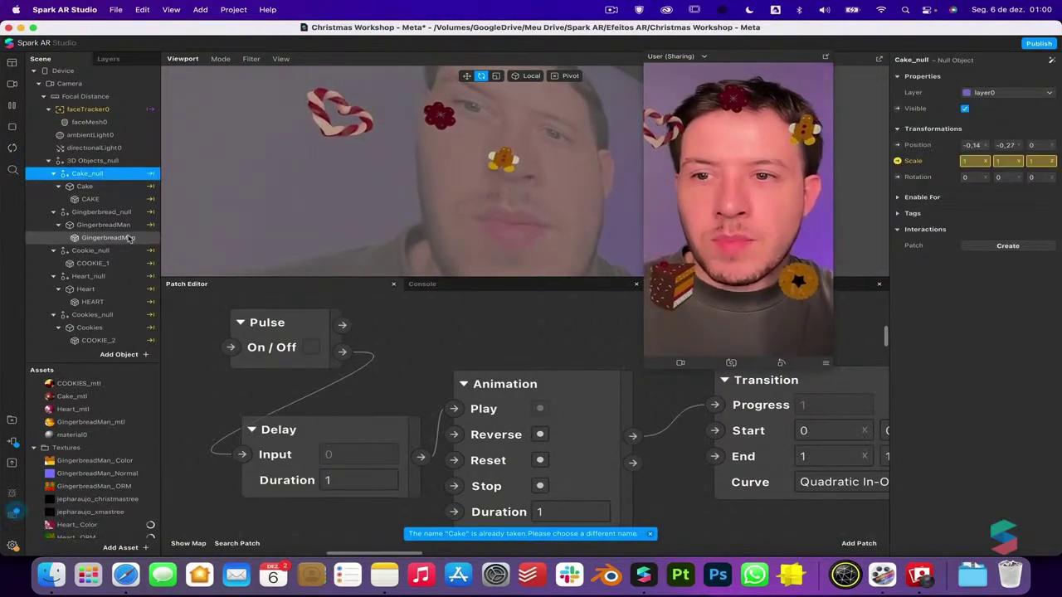
left_click(112, 213)
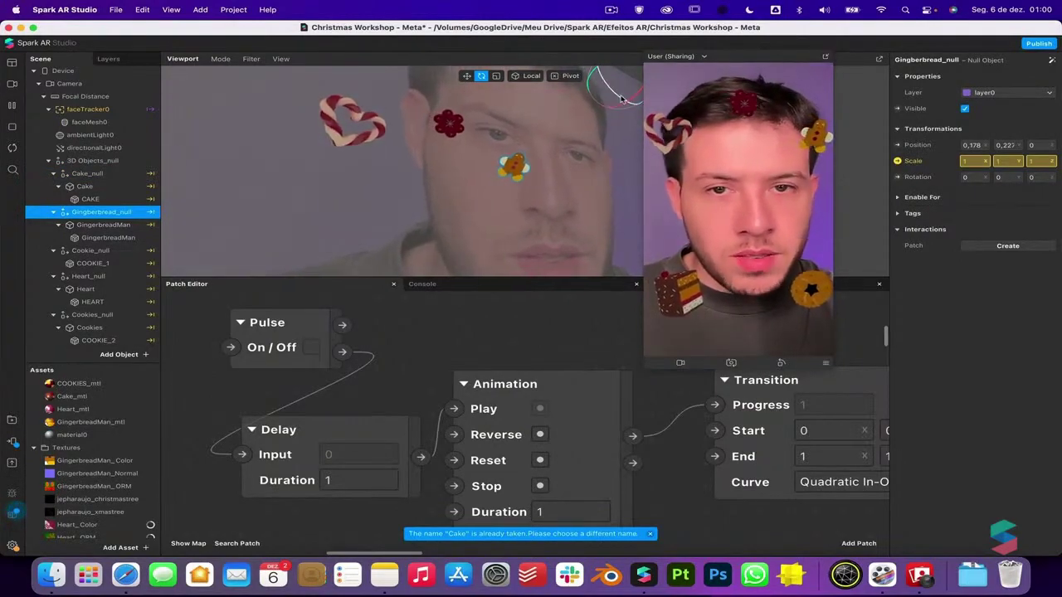
left_click(500, 175)
left_click(467, 76)
left_click(533, 135)
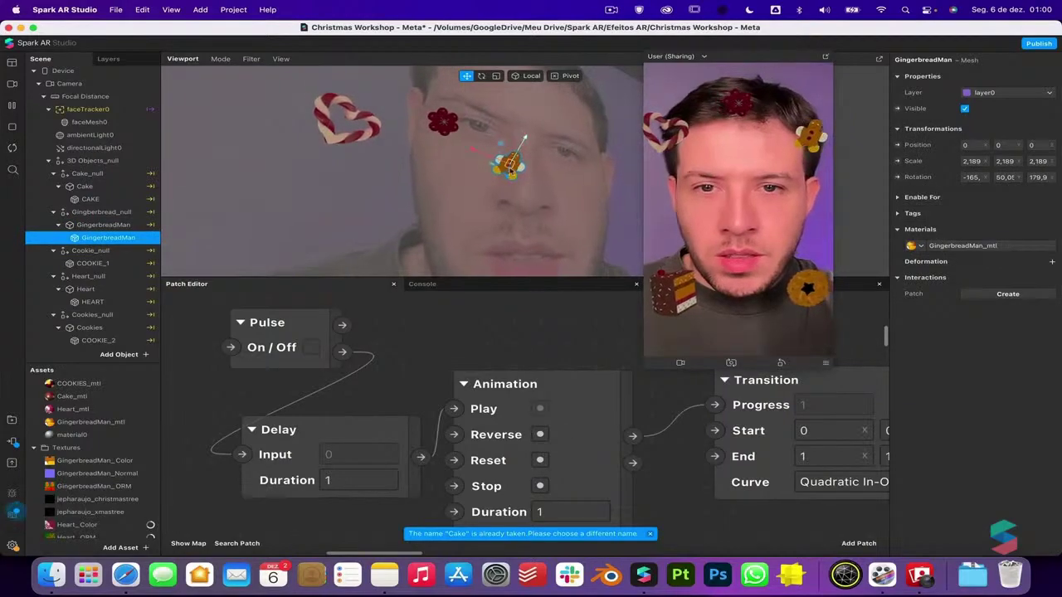
scroll(569, 385, "right", 4)
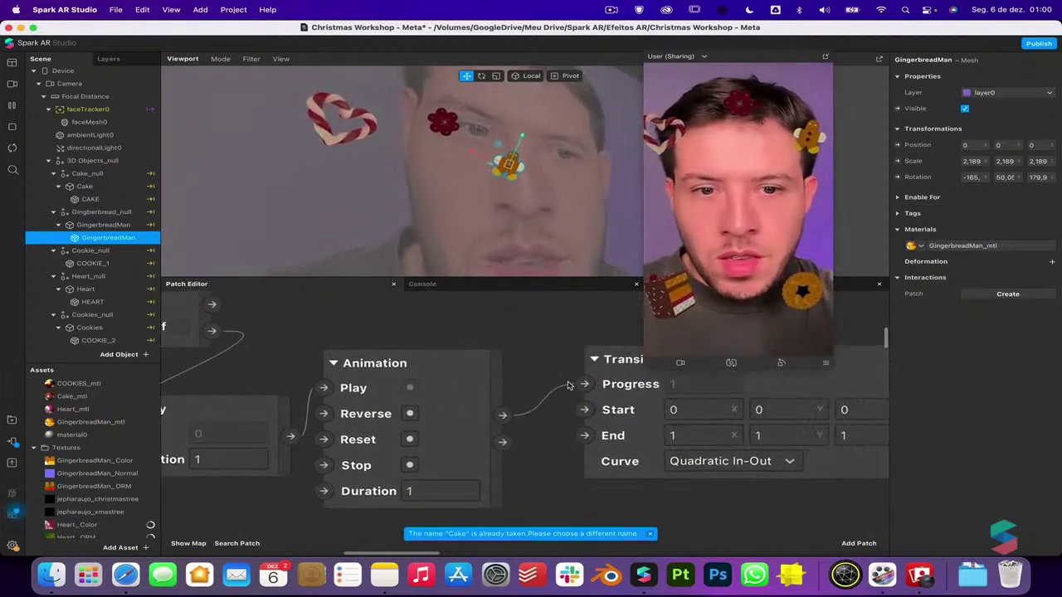
Delete the five 3D Scale patches of the null objects that are driven by the Transition
scroll(569, 385, "right", 3)
scroll(569, 385, "left", 5)
scroll(569, 385, "right", 6)
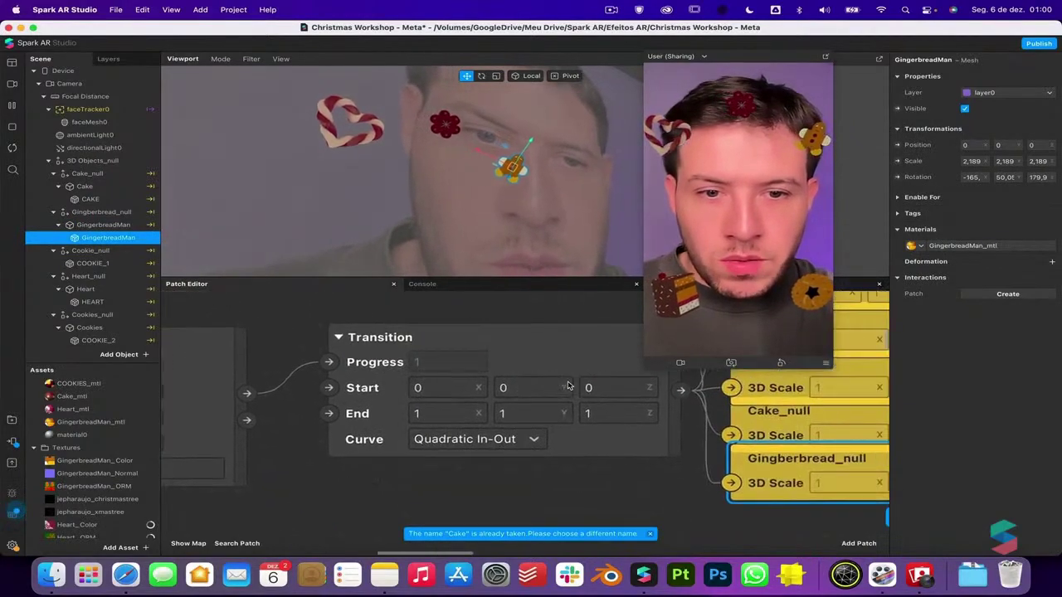
scroll(618, 442, "down", 3, "ctrl")
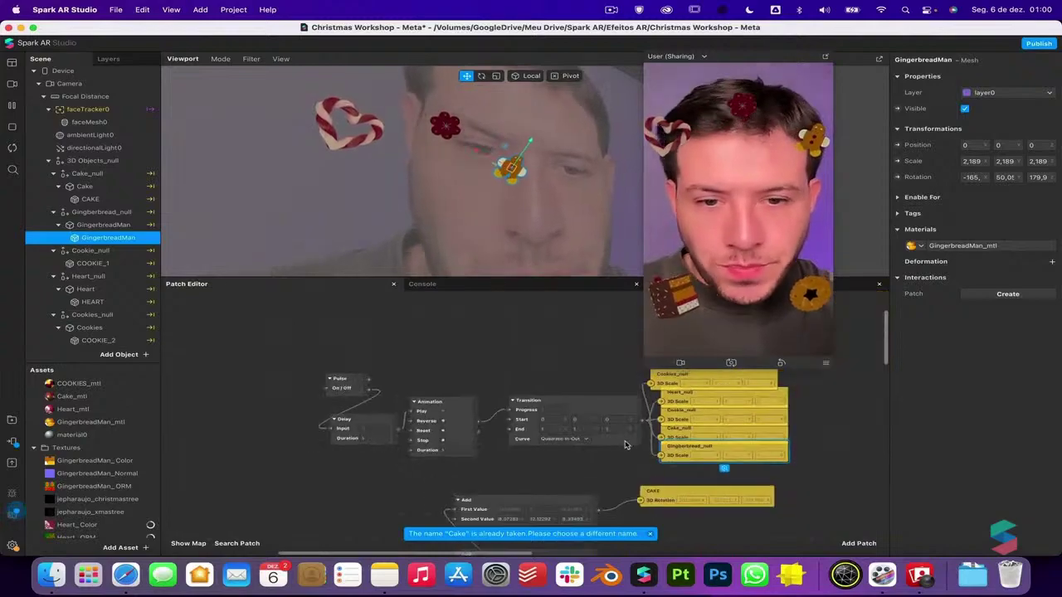
scroll(735, 452, "right", 2)
key("BackSpace")
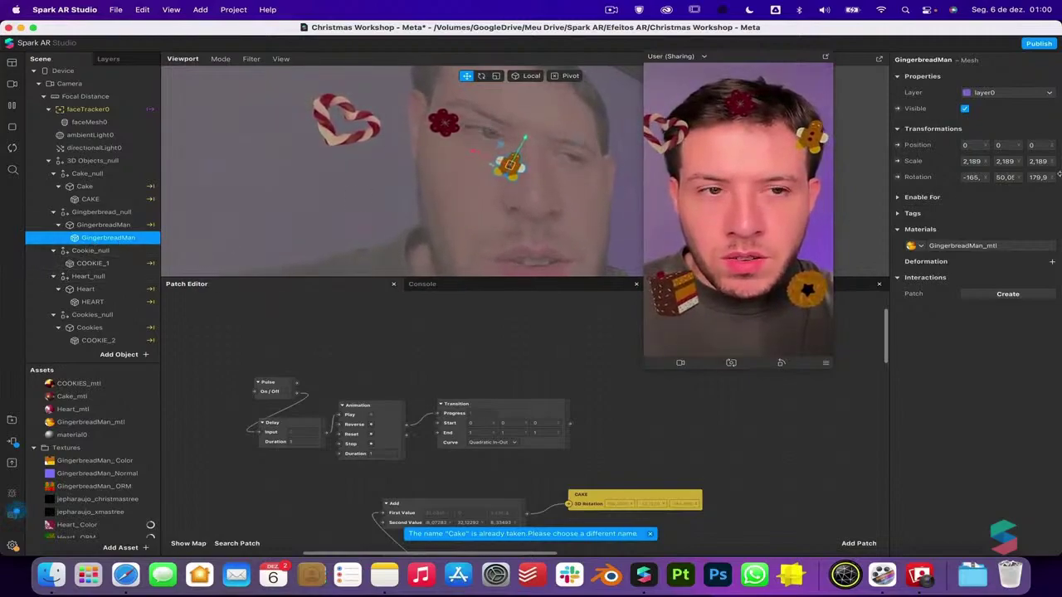
Copy the GingerbreadMan mesh's scale into the Transition's End values, 2.18987 on all three axes
left_click(978, 163)
key("super+c")
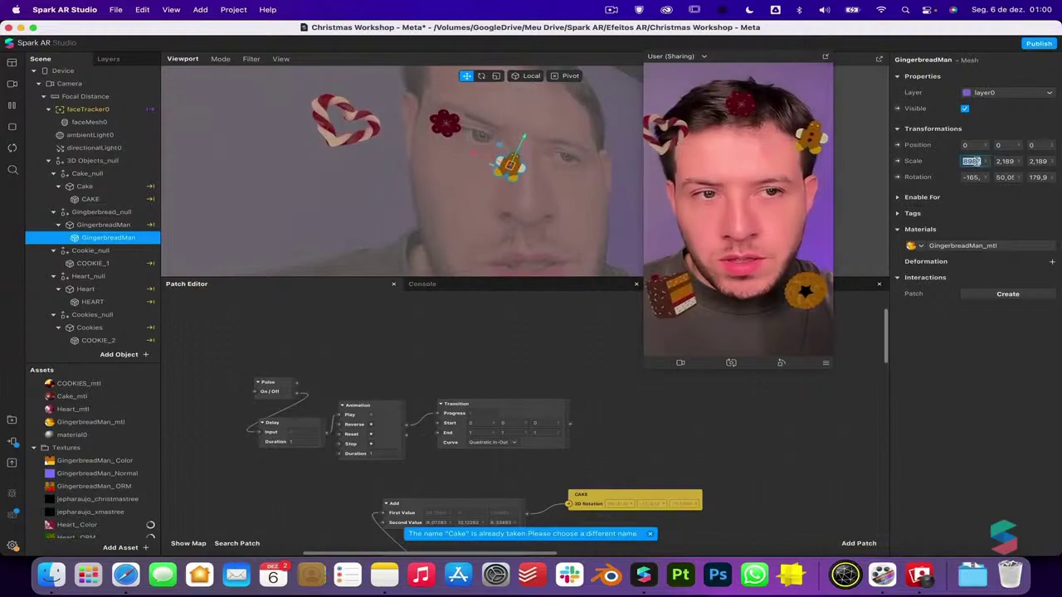
left_click(477, 432)
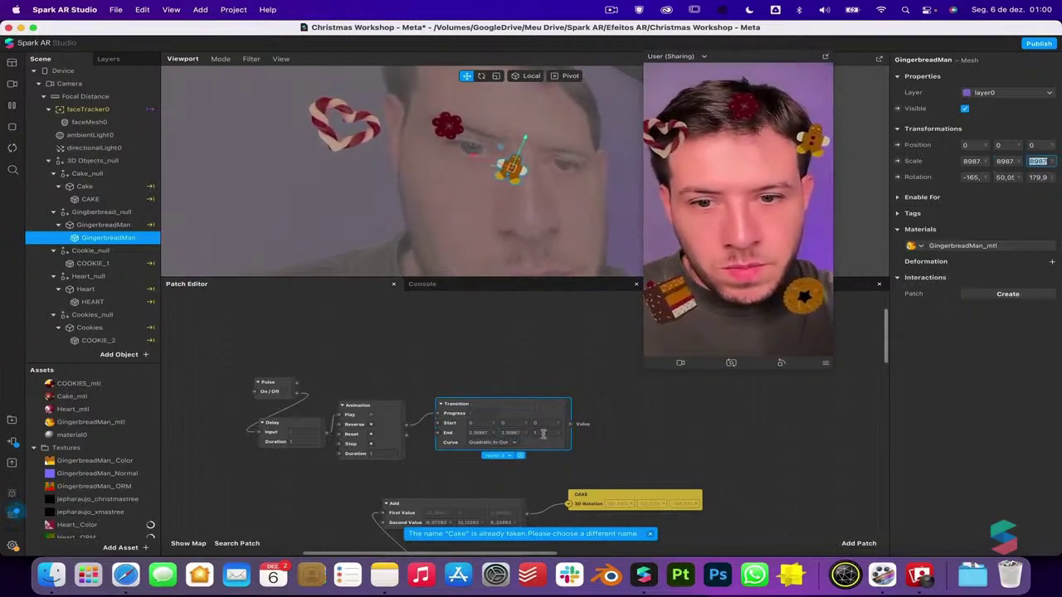
left_click(543, 434)
key("super+v")
Create a 3D Scale patch for the GingerbreadMan mesh driven by the Transition's output, and restart the effect preview
left_click(642, 429)
left_click(898, 163)
left_click_drag(549, 431, 619, 423)
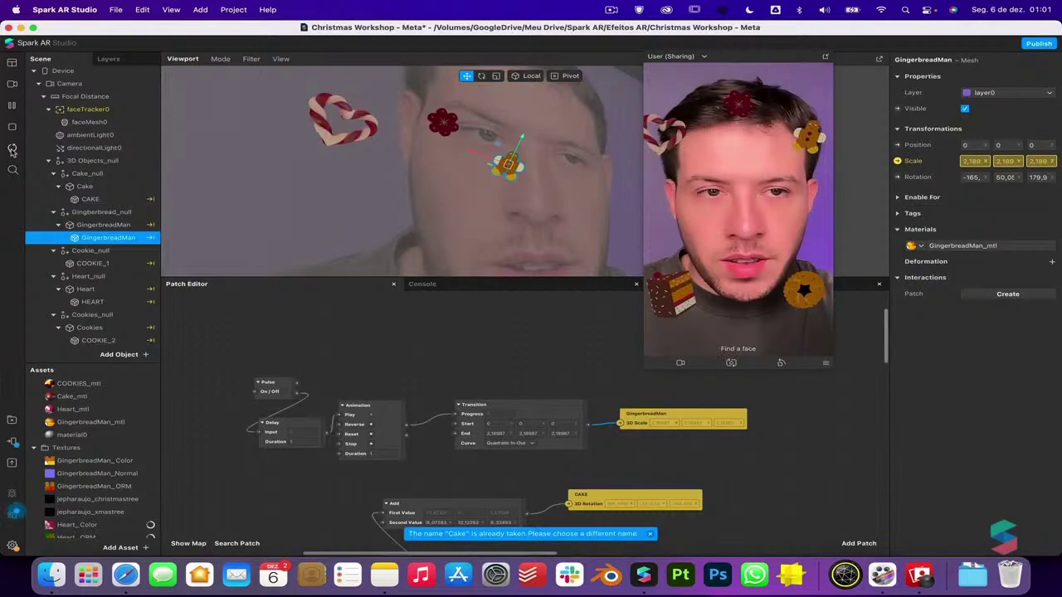
left_click(13, 151)
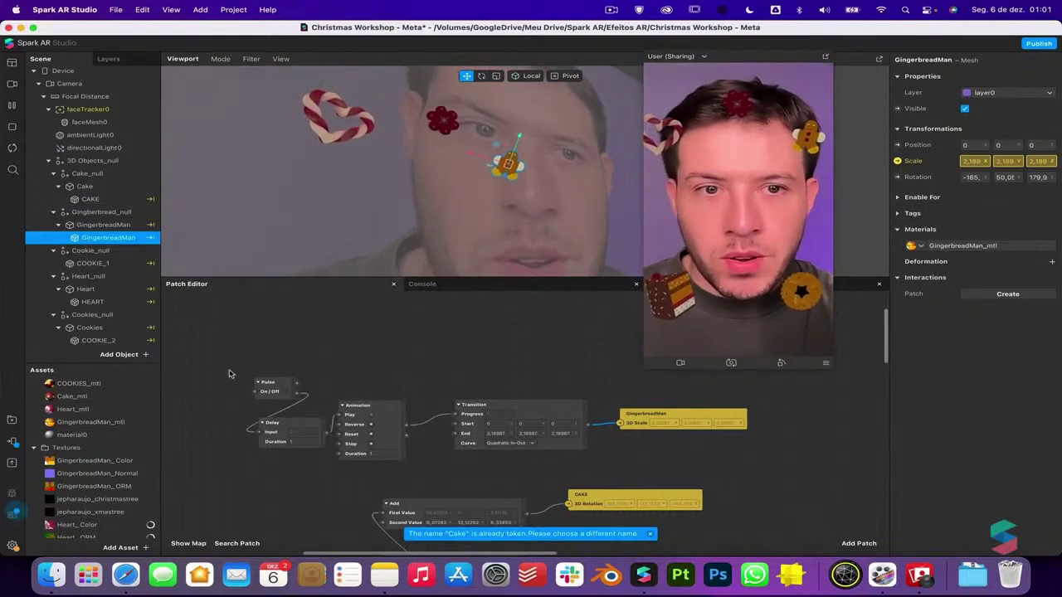
Add a null object inside Cookie_null and nest the COOKIE_1 mesh under it
left_click(99, 276)
left_click(122, 263)
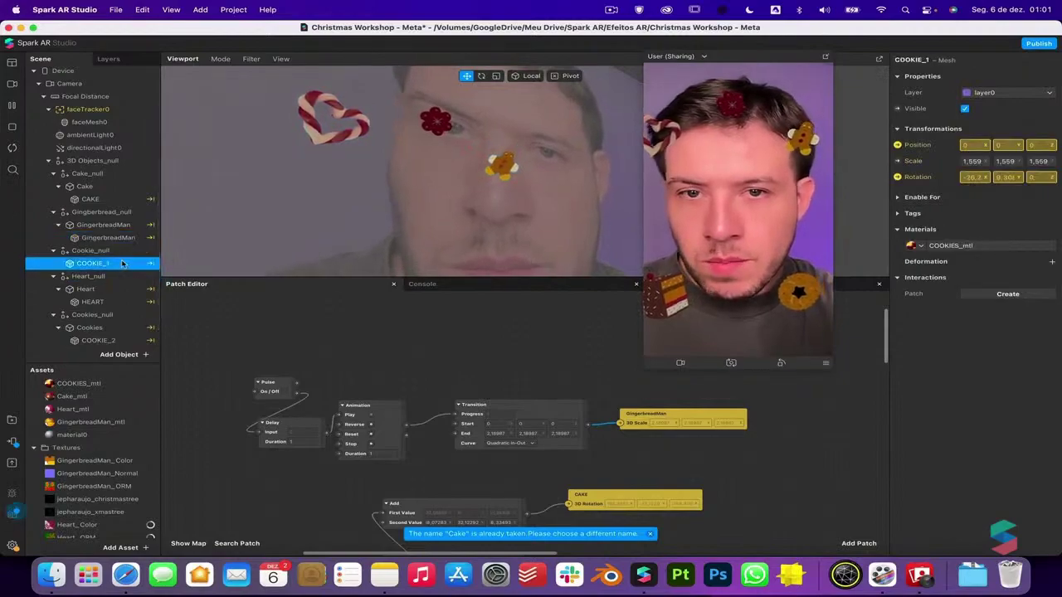
scroll(452, 158, "down", 8)
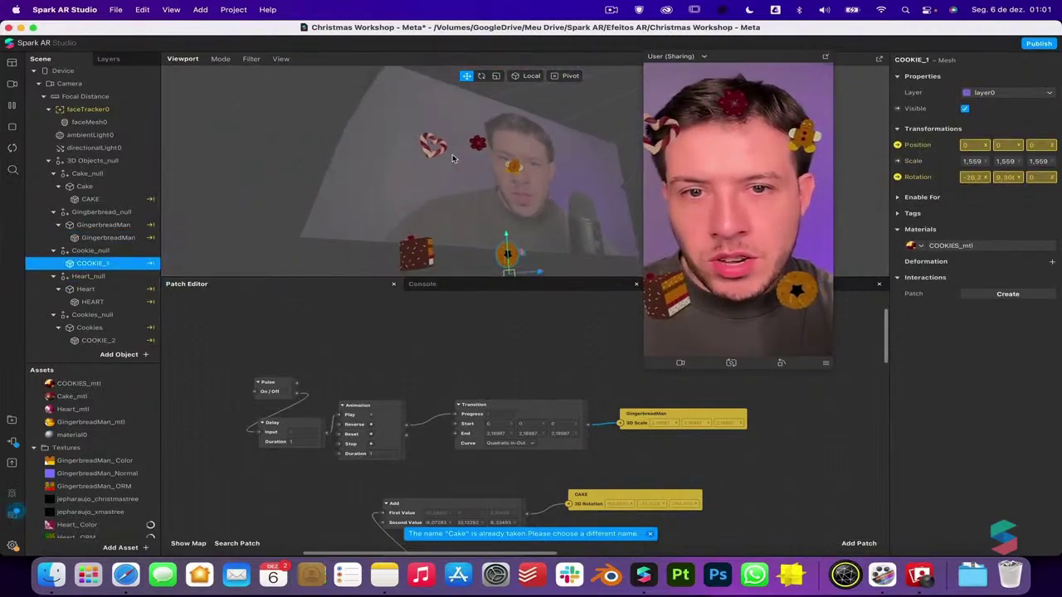
scroll(453, 158, "down", 4)
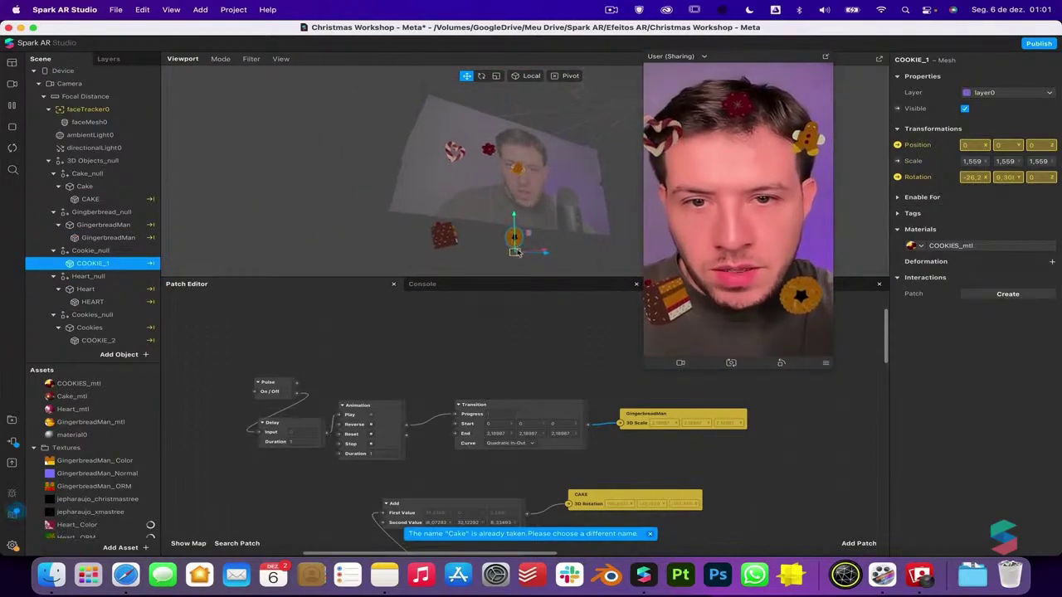
left_click(98, 251)
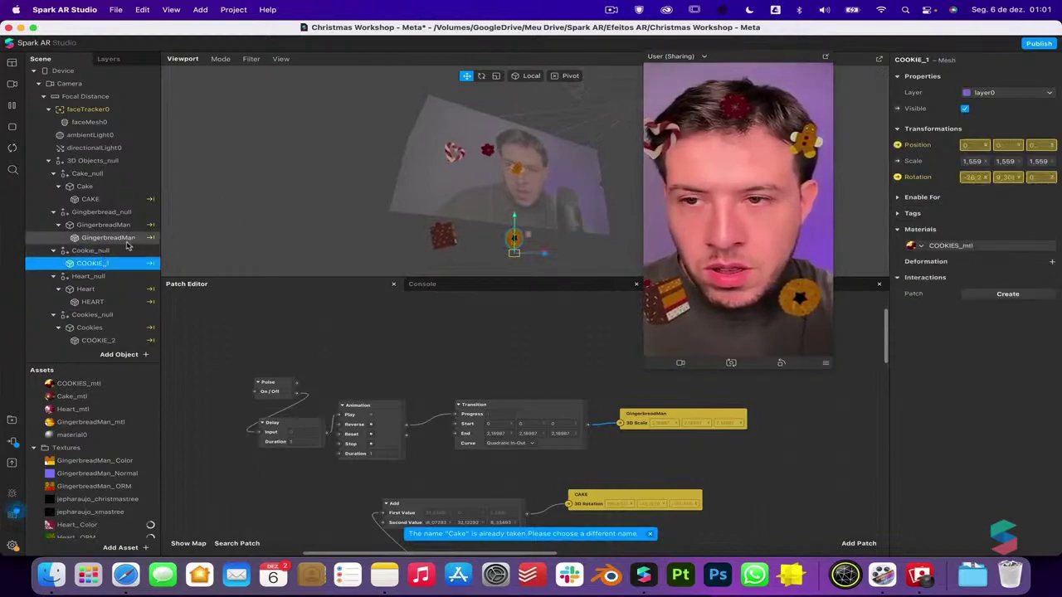
right_click(128, 253)
mouse_move(135, 256)
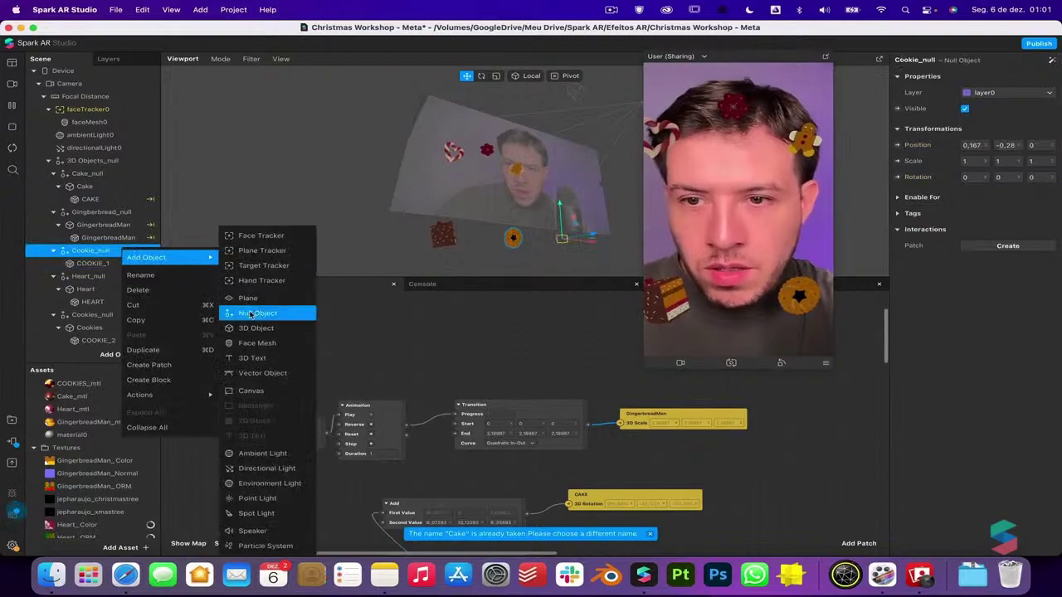
left_click(259, 314)
left_click_drag(108, 261, 98, 275)
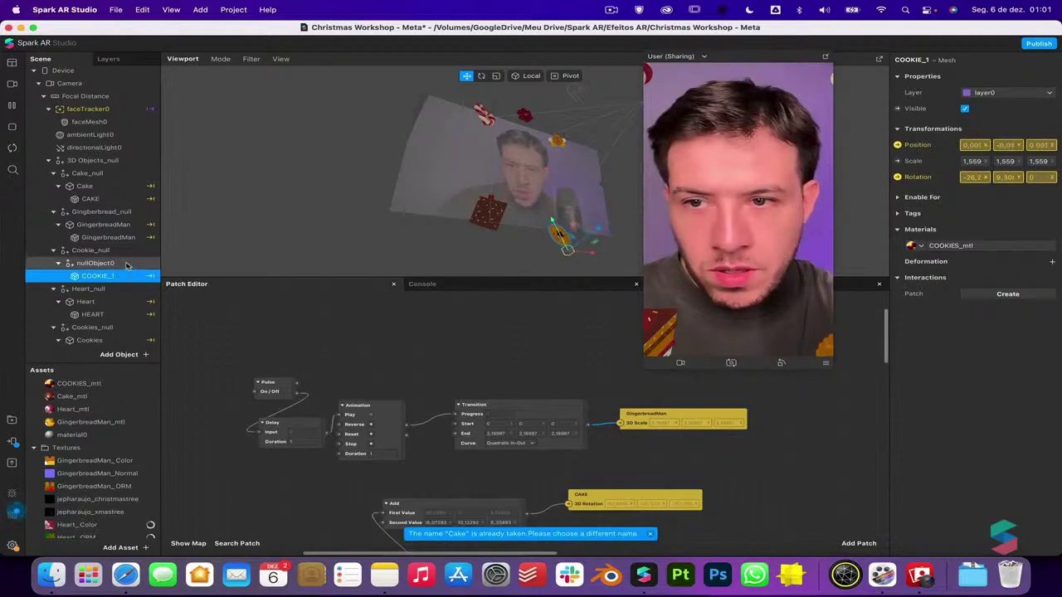
Try to move nullObject0 back along the Z axis to about -0.31, and undo the move
left_click(117, 264)
left_click(116, 276)
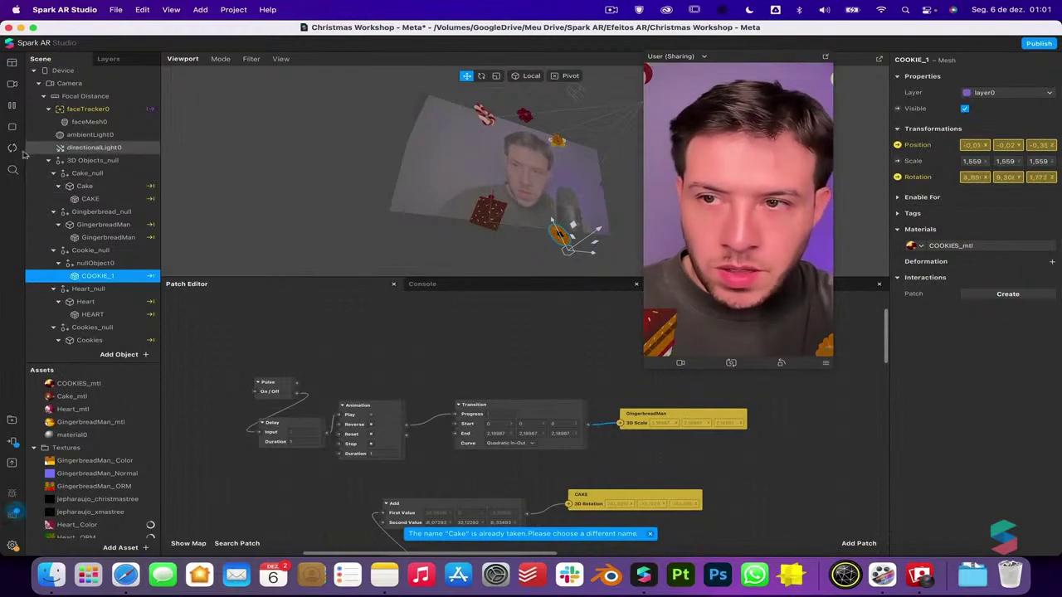
left_click(83, 263)
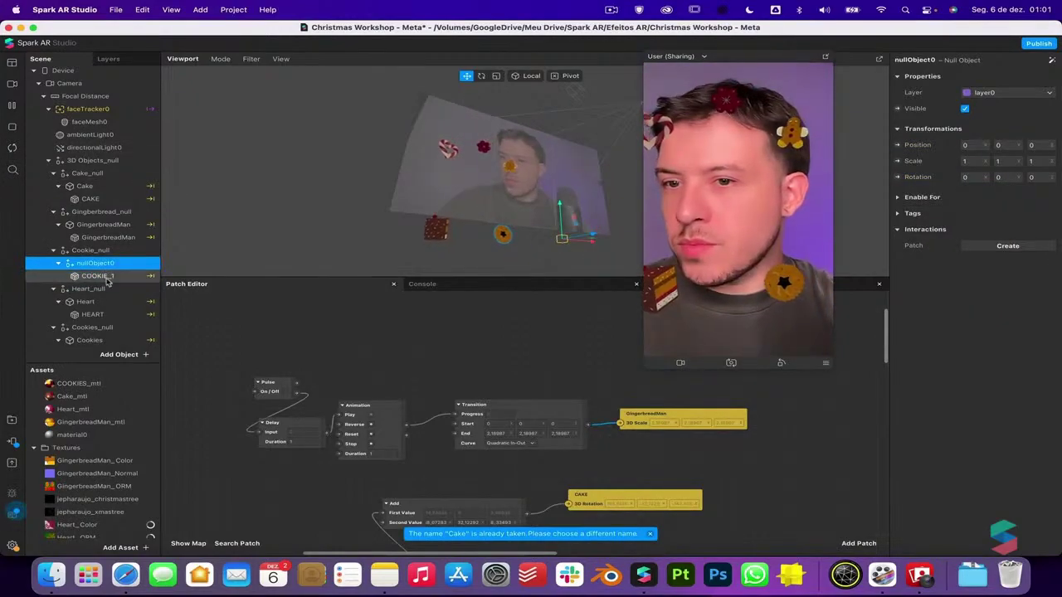
left_click(102, 275)
left_click(117, 262)
left_click(120, 252)
left_click(121, 266)
left_click_drag(583, 238, 453, 283)
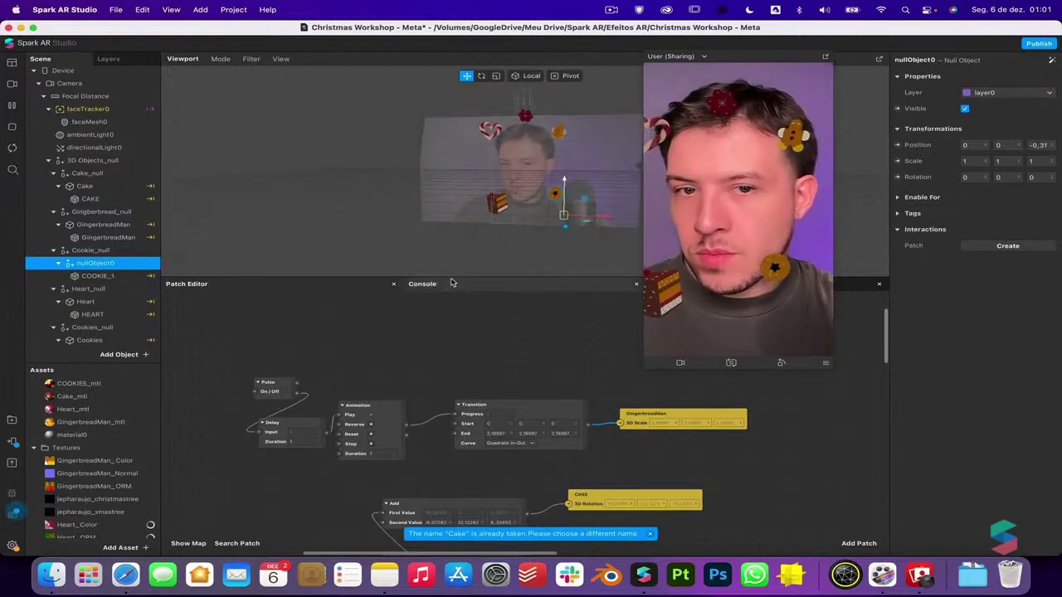
key("super+z")
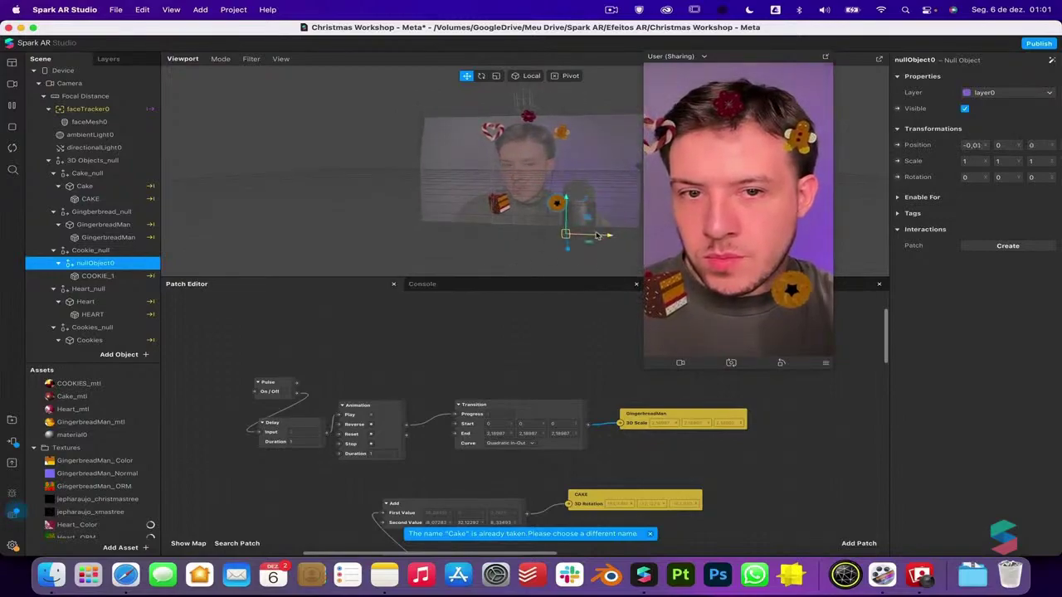
Try to realign COOKIE_1 with its parent by moving nullObject0 to about -0.28 on Z and shifting the cookie mesh
left_click(107, 277)
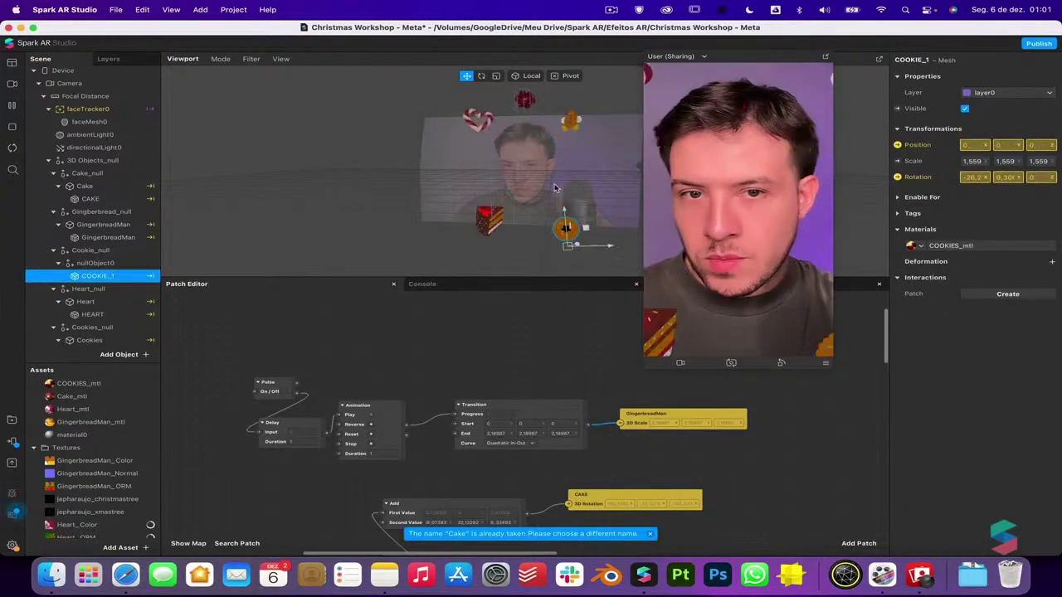
left_click(363, 207)
left_click(110, 276)
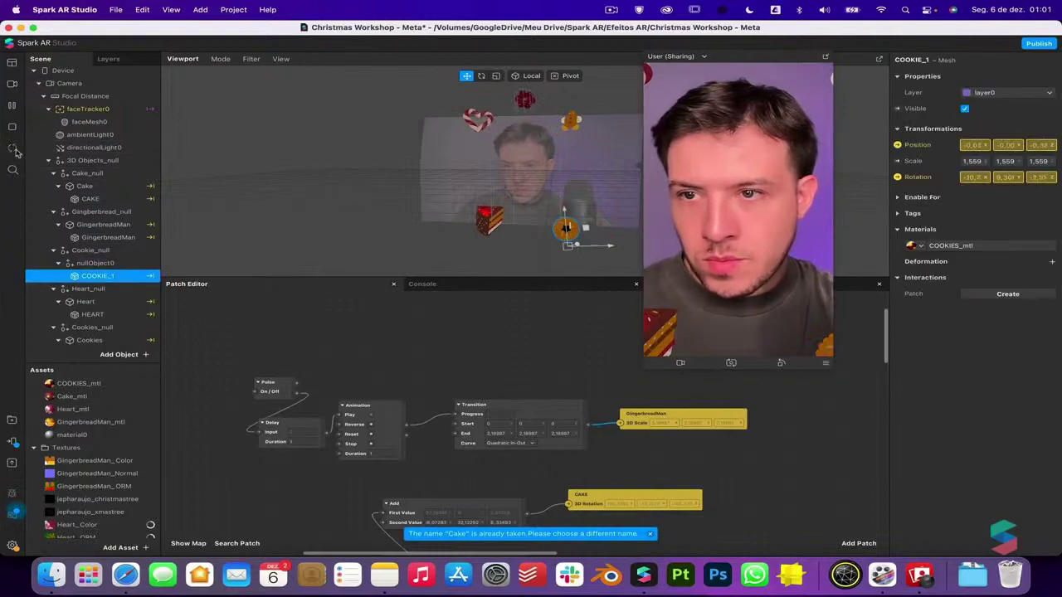
left_click(99, 263)
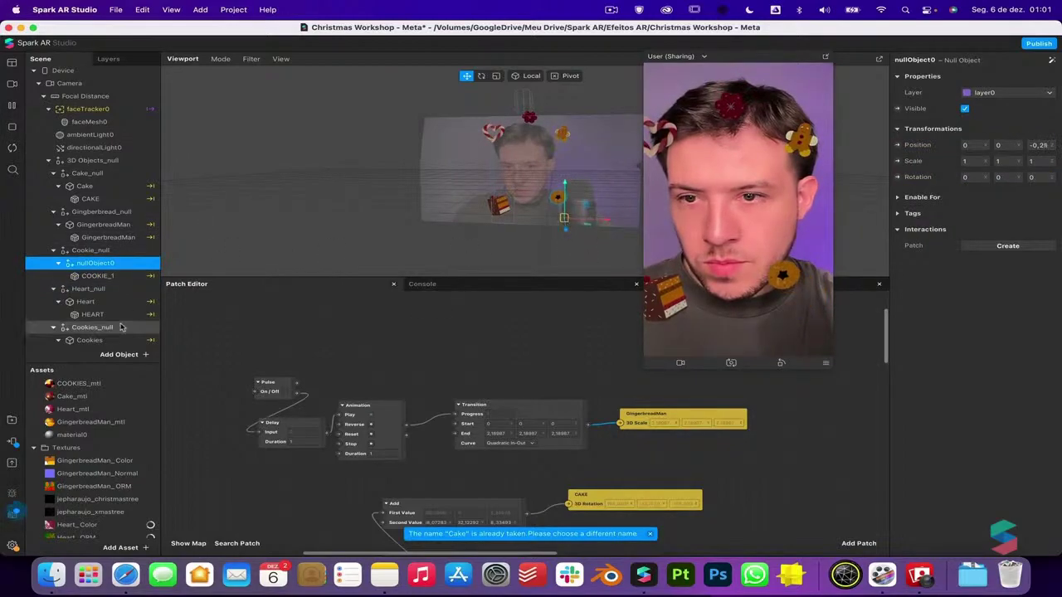
left_click(95, 276)
left_click_drag(558, 226, 574, 239)
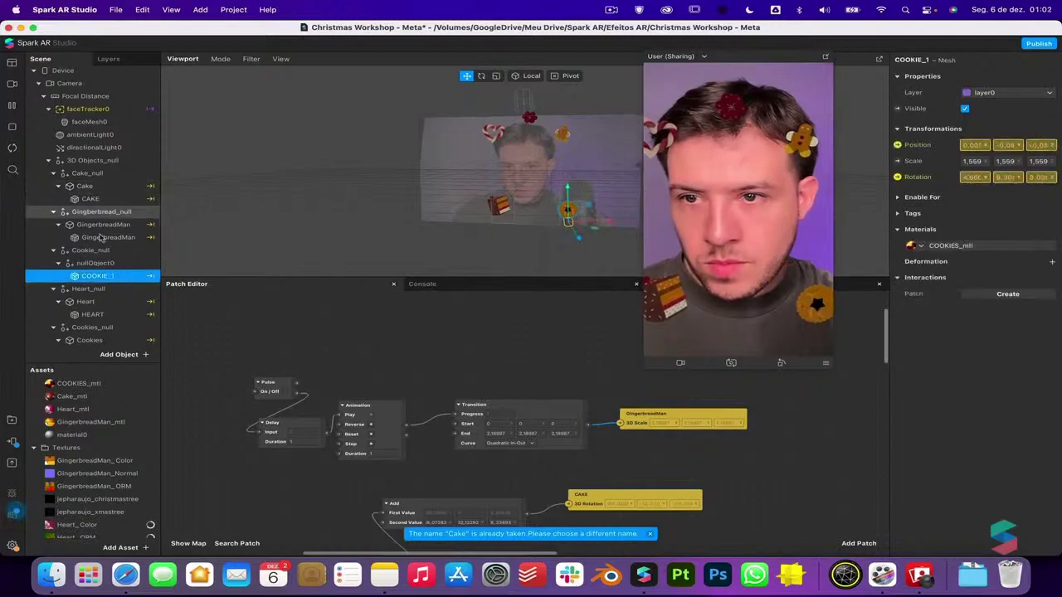
left_click(116, 263)
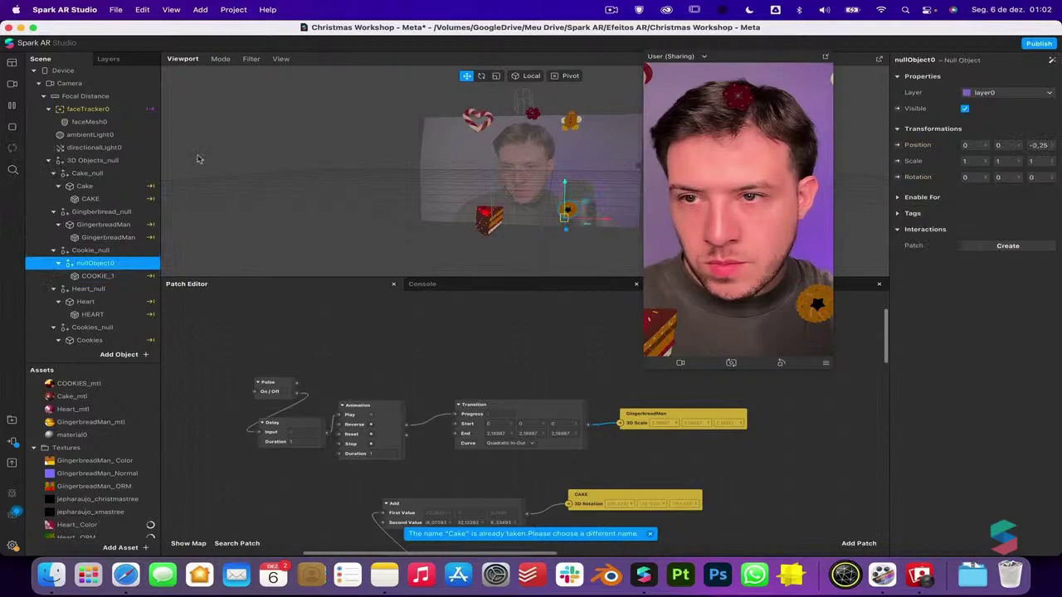
Try to shift nullObject0 further back along the Z axis while checking COOKIE_1's placement from the side
left_click_drag(435, 192, 615, 226, "alt")
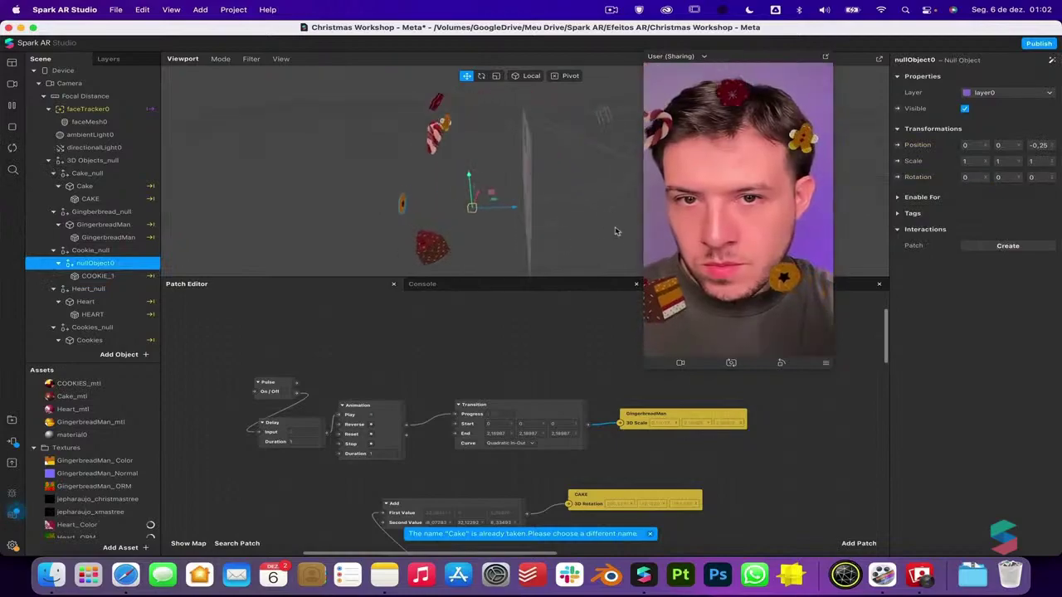
left_click(104, 276)
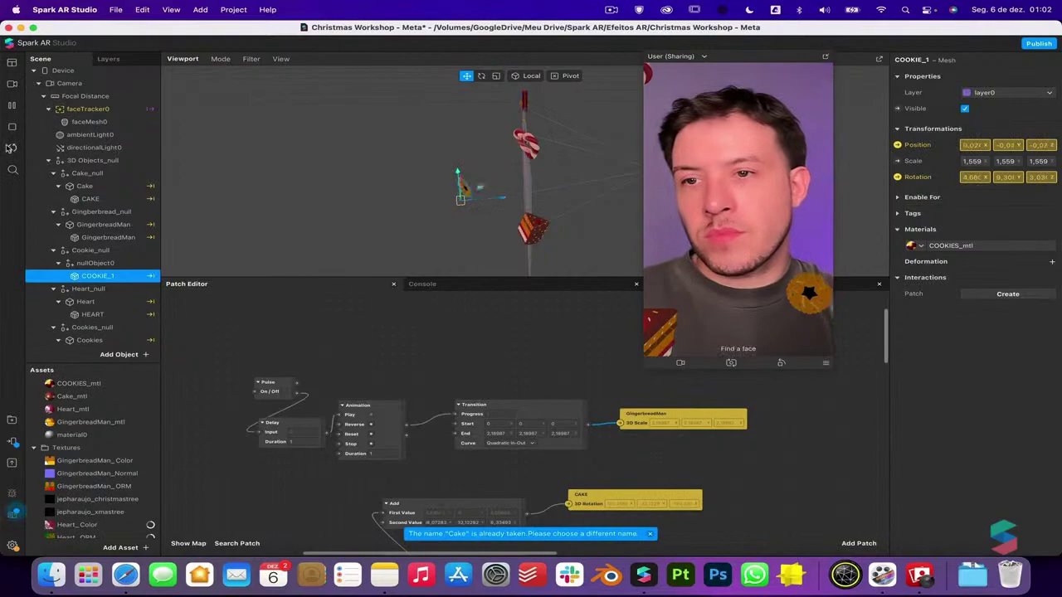
left_click(125, 263)
left_click_drag(506, 196, 478, 197)
left_click(141, 276)
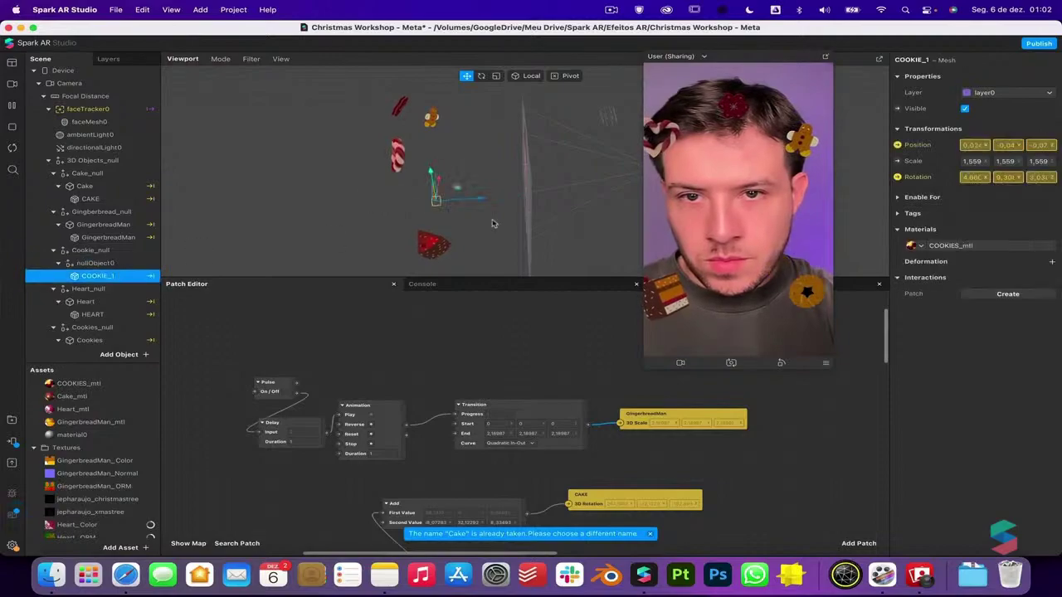
left_click(455, 199)
left_click(131, 275)
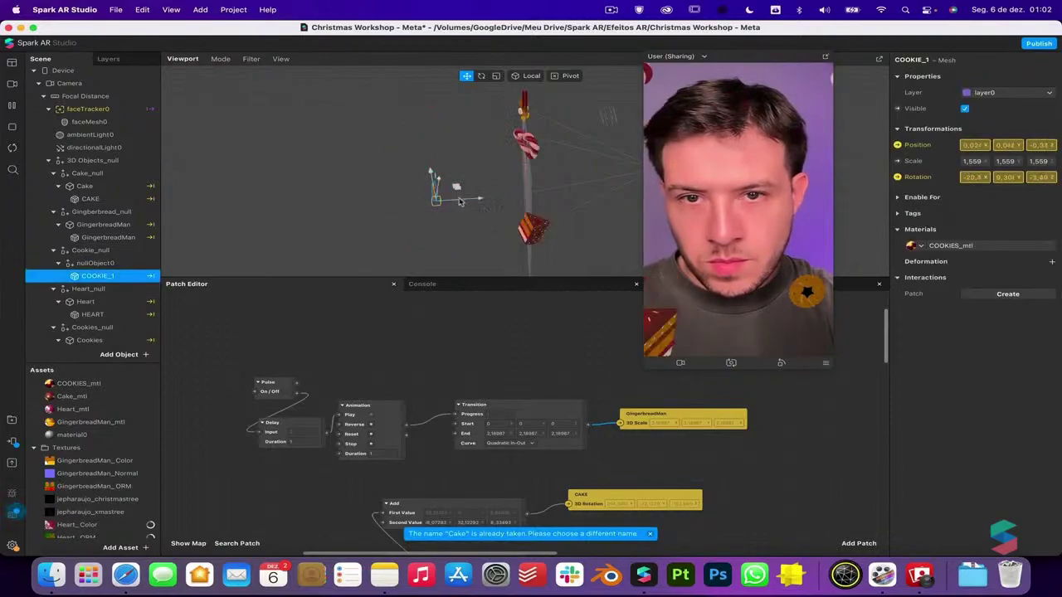
Move nullObject0 forward along the Z axis to about 0.09, bringing the cookie in line with the other objects
left_click(108, 250)
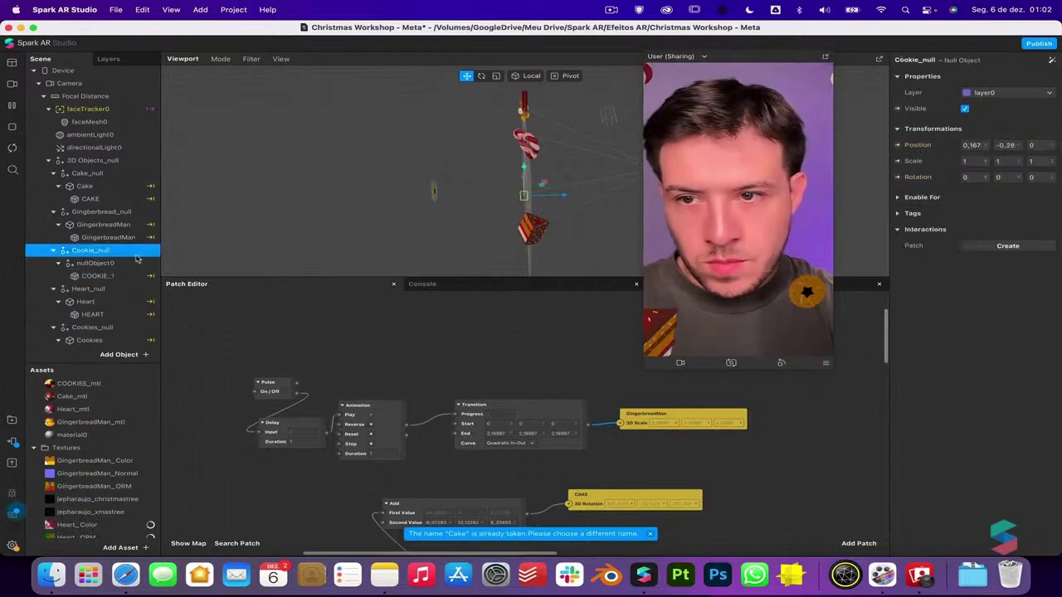
left_click(138, 262)
left_click_drag(476, 197, 569, 196)
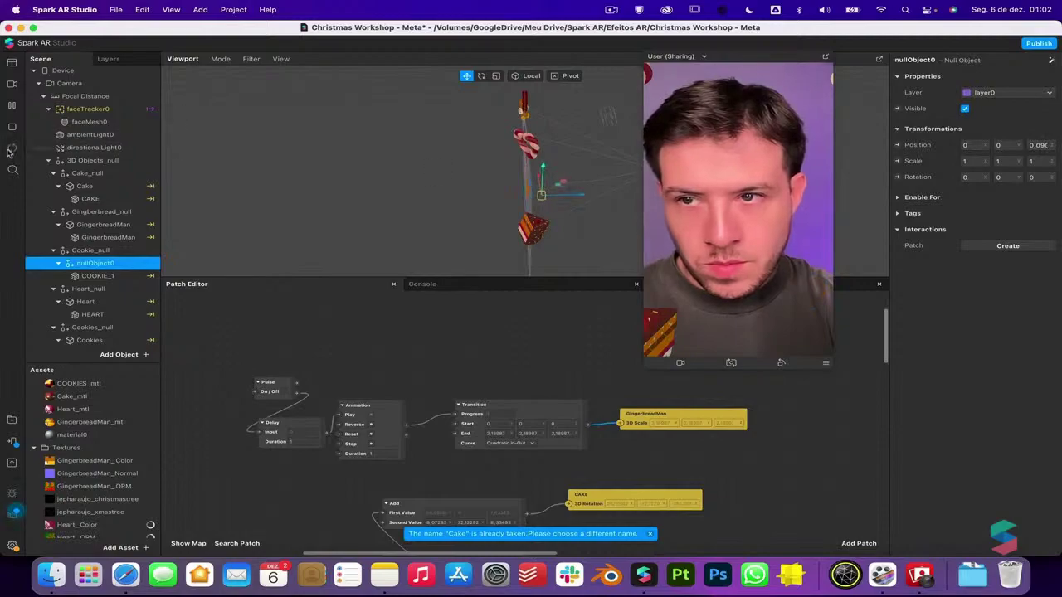
left_click_drag(397, 218, 323, 176)
Create a 3D Scale patch for the COOKIE_1 mesh and place it above the GingerbreadMan patch chain
left_click(124, 275)
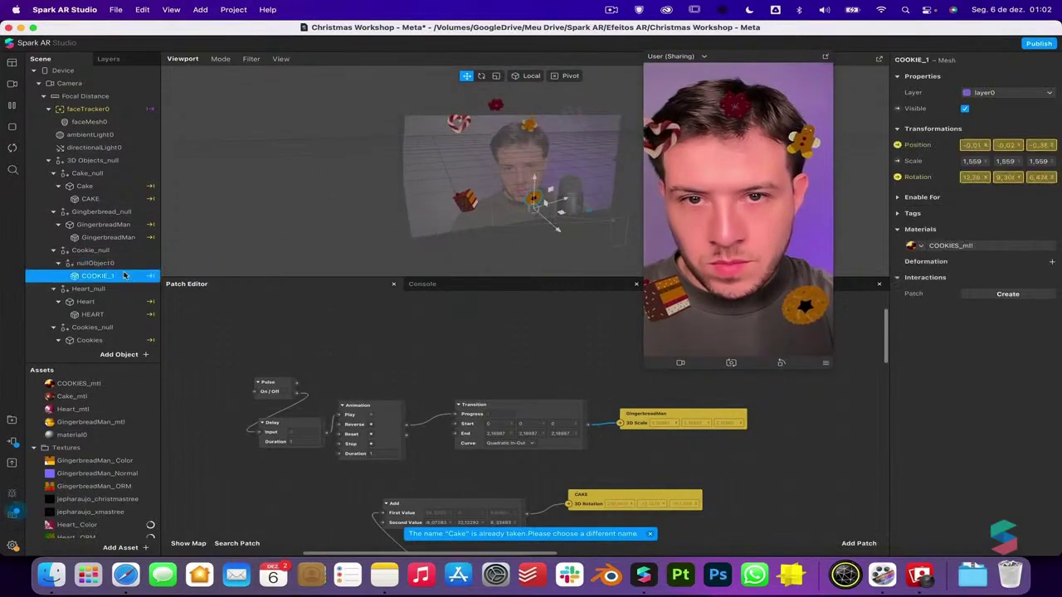
left_click(897, 161)
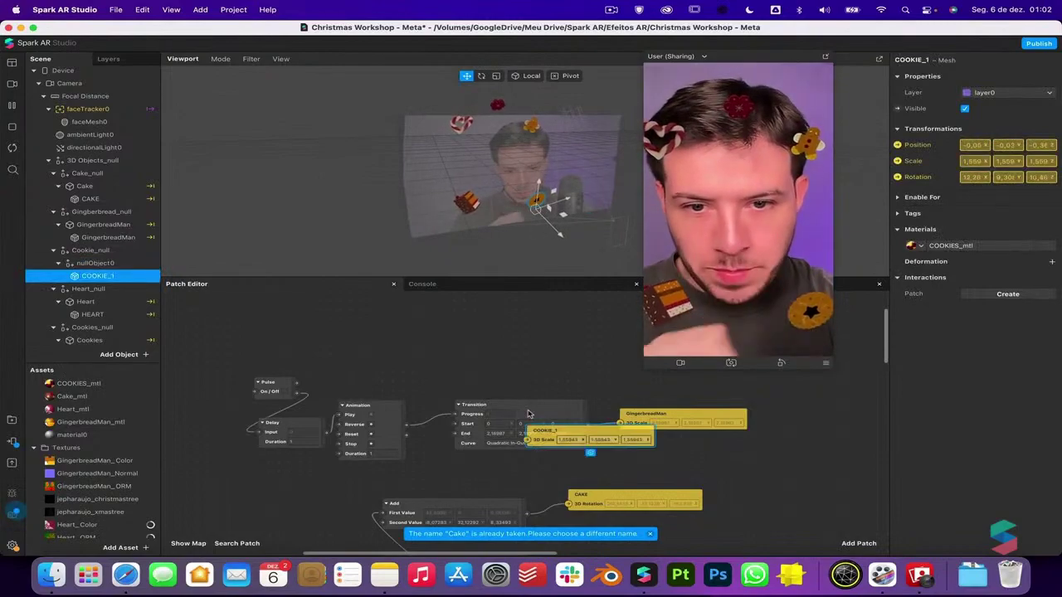
left_click_drag(529, 385, 507, 316)
Add a second Transition patch driven by the Animation's progress and set its End values to 1.55943 on all axes
double_click(407, 427)
type("tran")
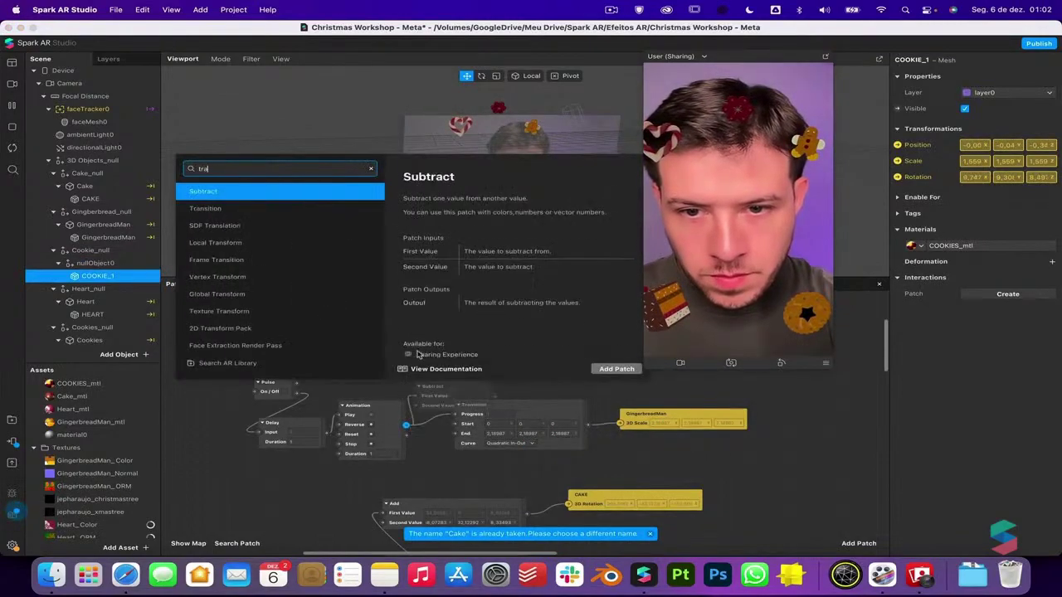
key("Return")
left_click_drag(603, 439, 362, 316)
left_click(546, 342)
left_click(397, 344)
type("1.55943")
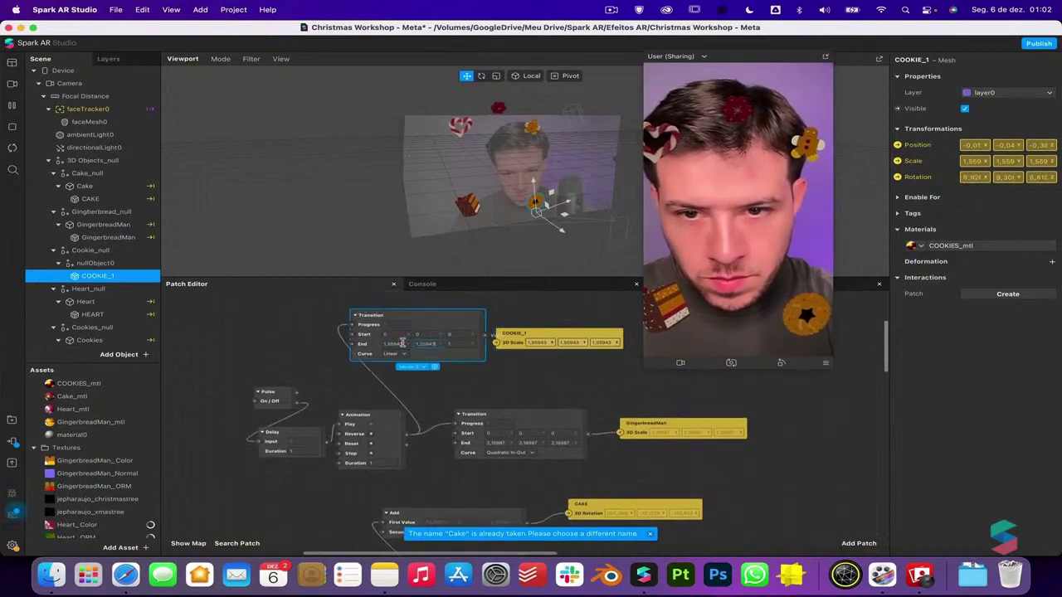
Drive COOKIE_1's 3D Scale with the new Transition's output and restart the effect preview
left_click_drag(488, 337, 494, 343)
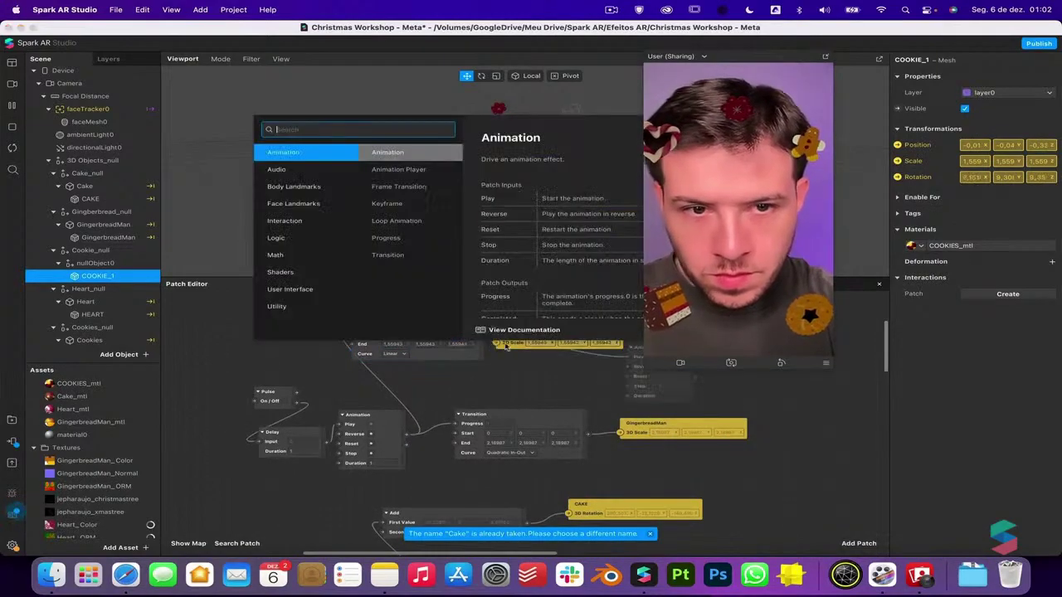
left_click(532, 360)
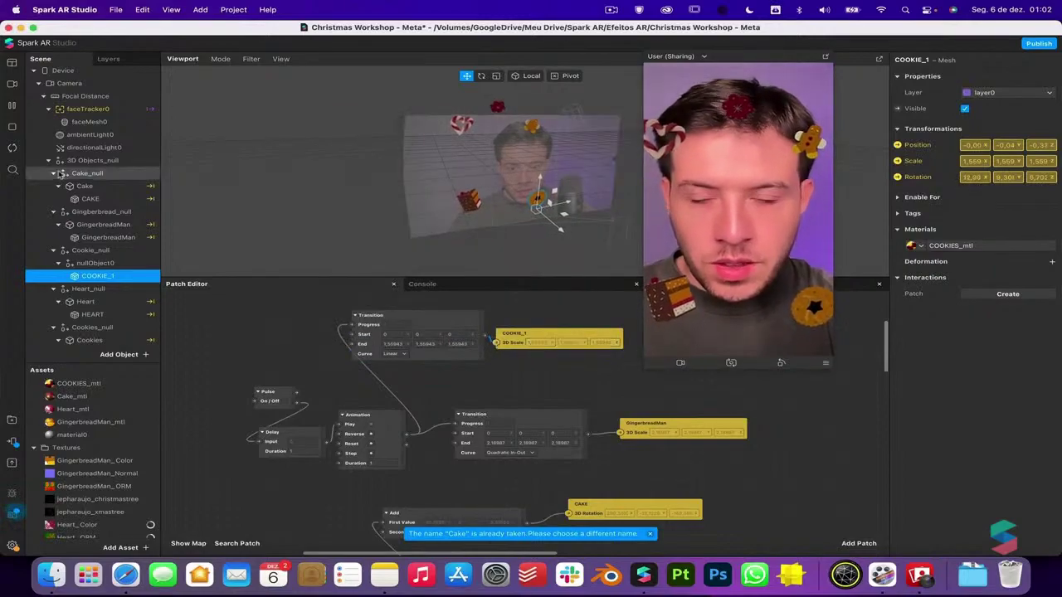
left_click(13, 148)
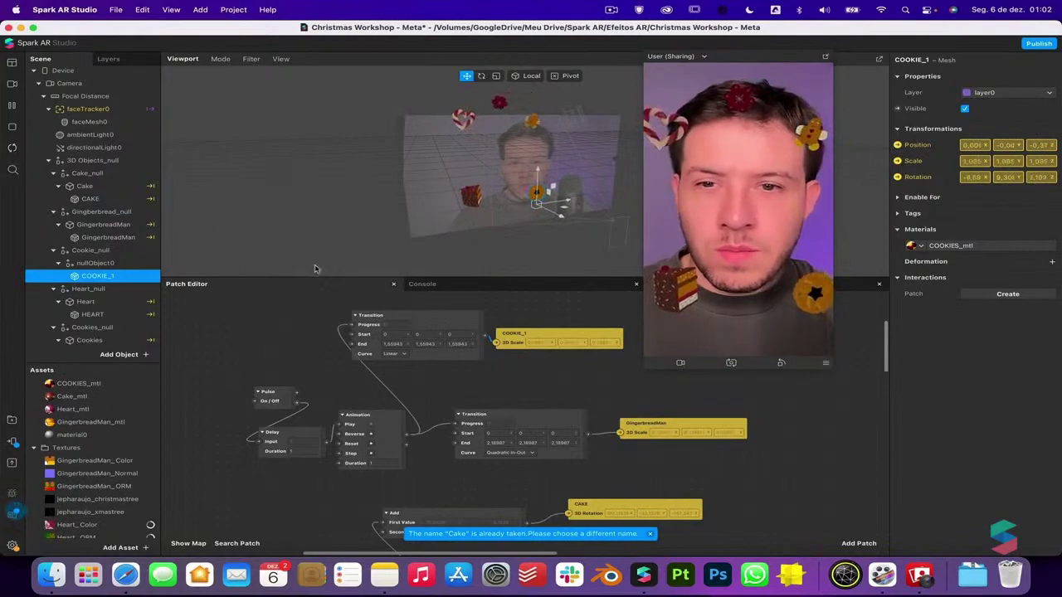
Shift nullObject0 to about X 0.09, Y -0.11, and move Cookie_null to about X 0.04, Y -0.16
left_click(129, 264)
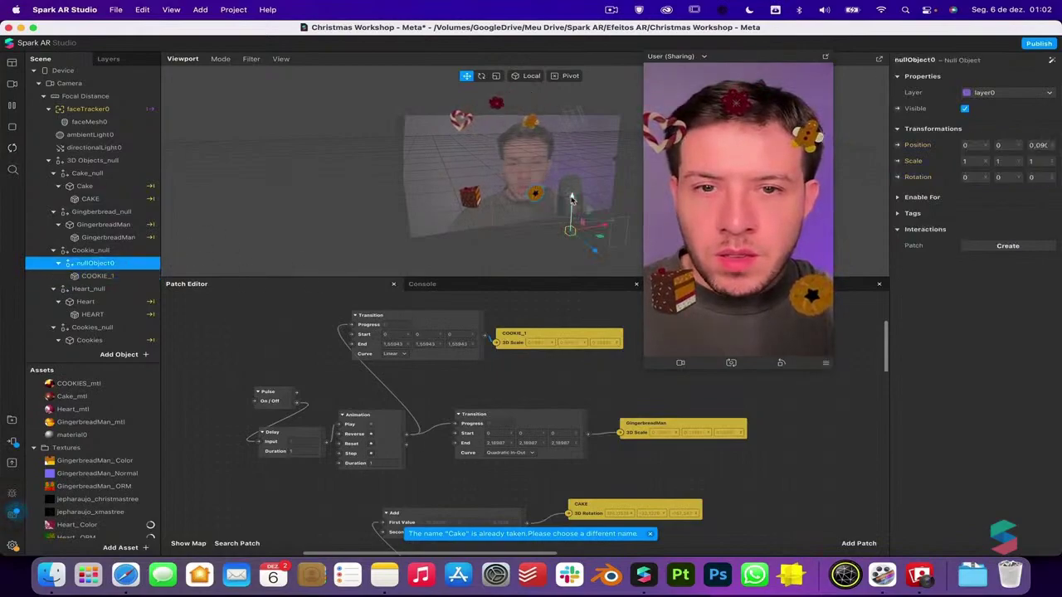
left_click_drag(573, 201, 571, 223)
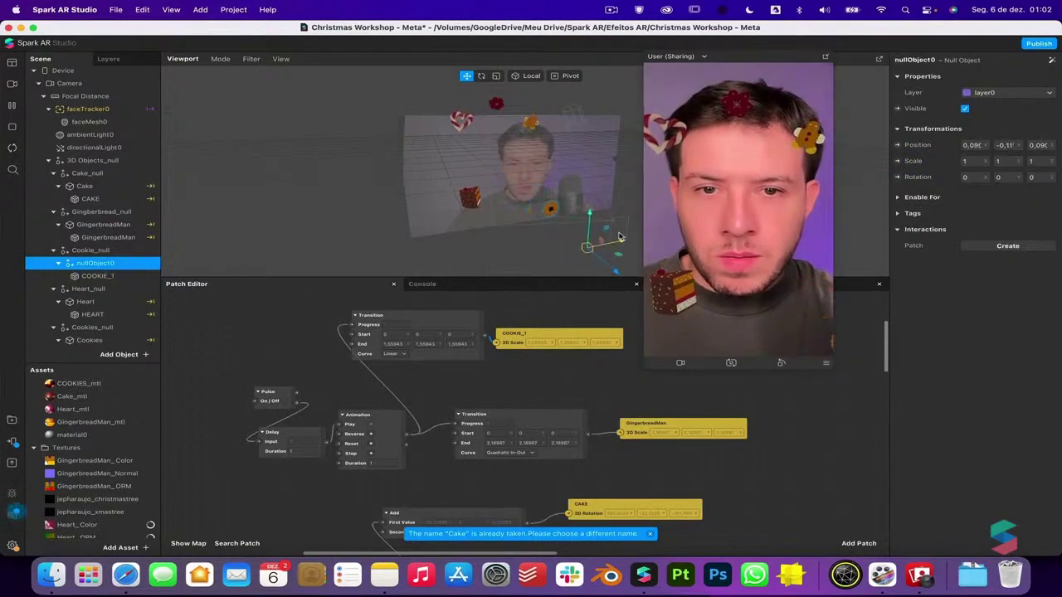
left_click(114, 251)
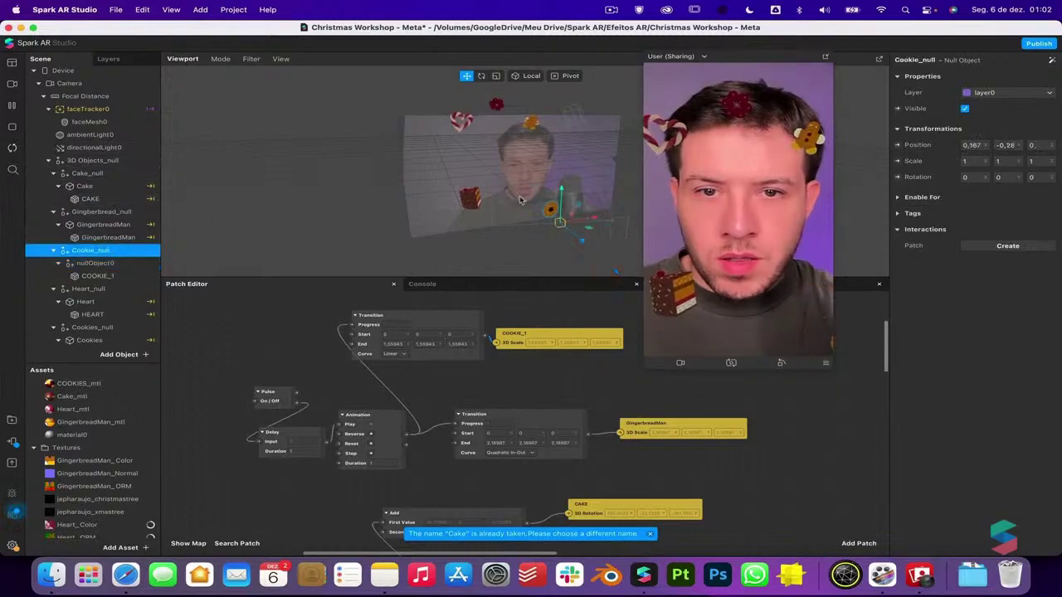
mouse_move(561, 198)
left_mouse_down()
mouse_move(562, 175)
mouse_move(566, 202)
left_mouse_up()
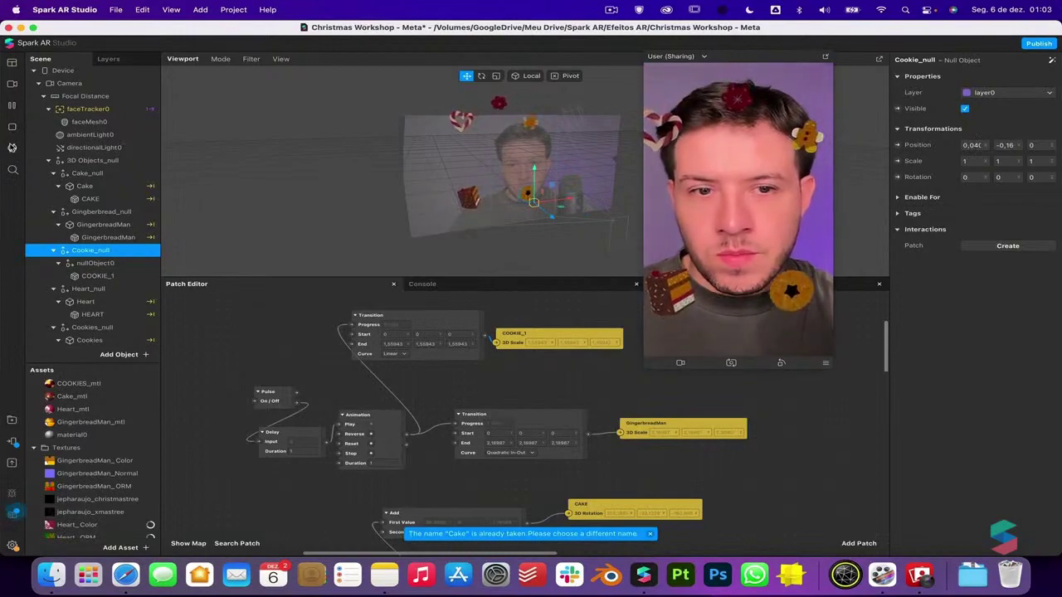
Move nullObject0 to about X 0.13, Y -0.20 so the cookie sits lower and farther out beside the shoulder
left_click(96, 262)
left_click_drag(564, 203, 564, 228)
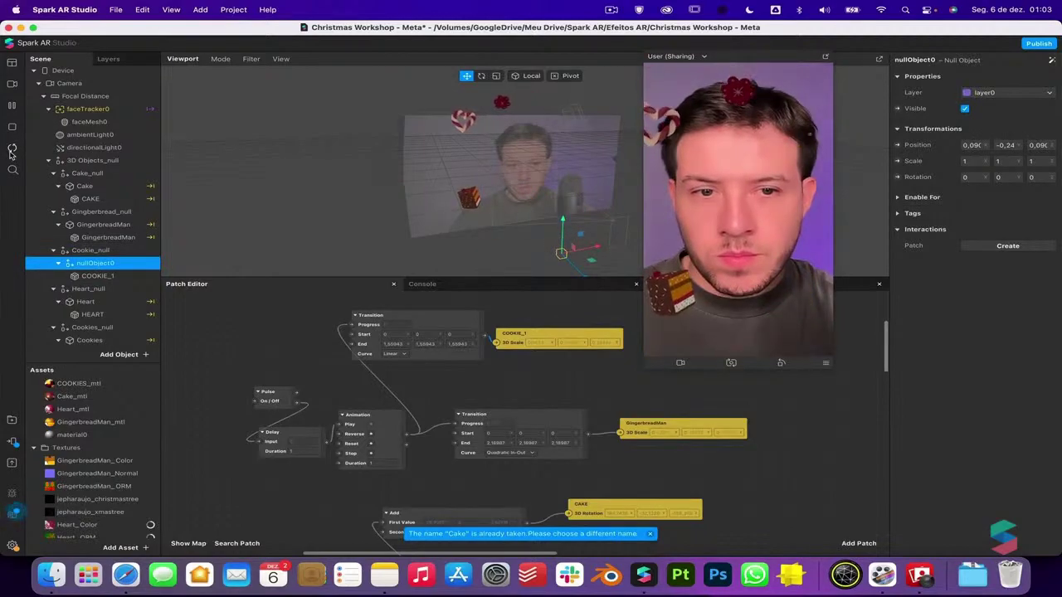
left_click(118, 254)
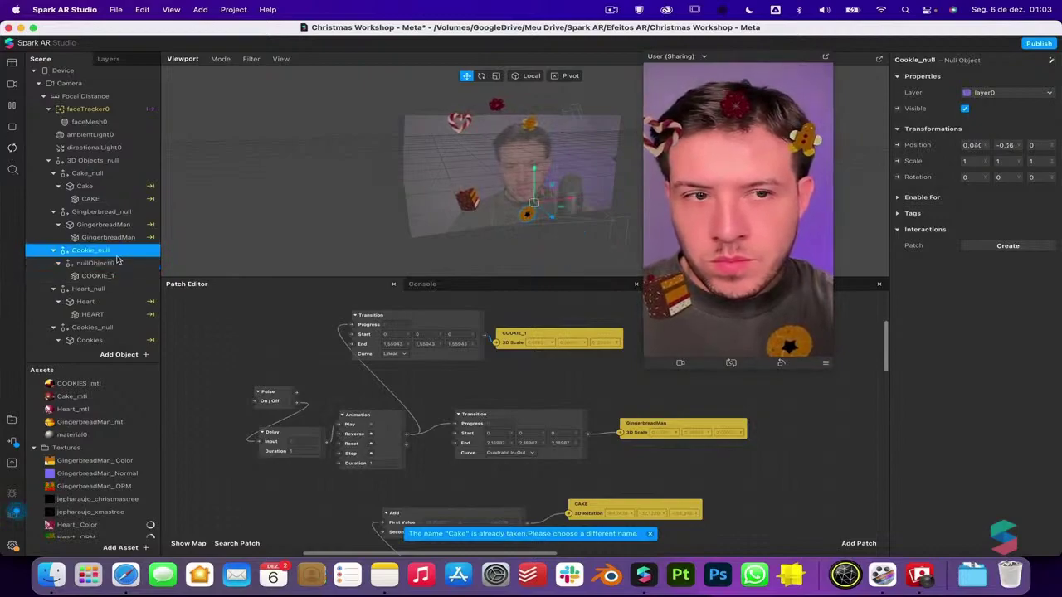
left_click(116, 275)
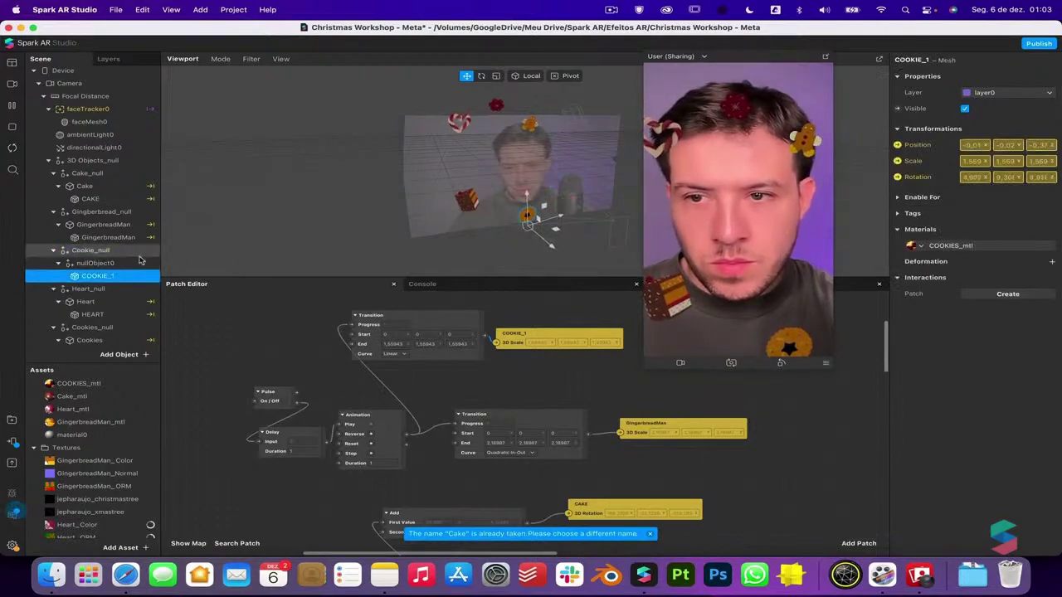
left_click(141, 262)
left_click_drag(587, 248, 571, 231)
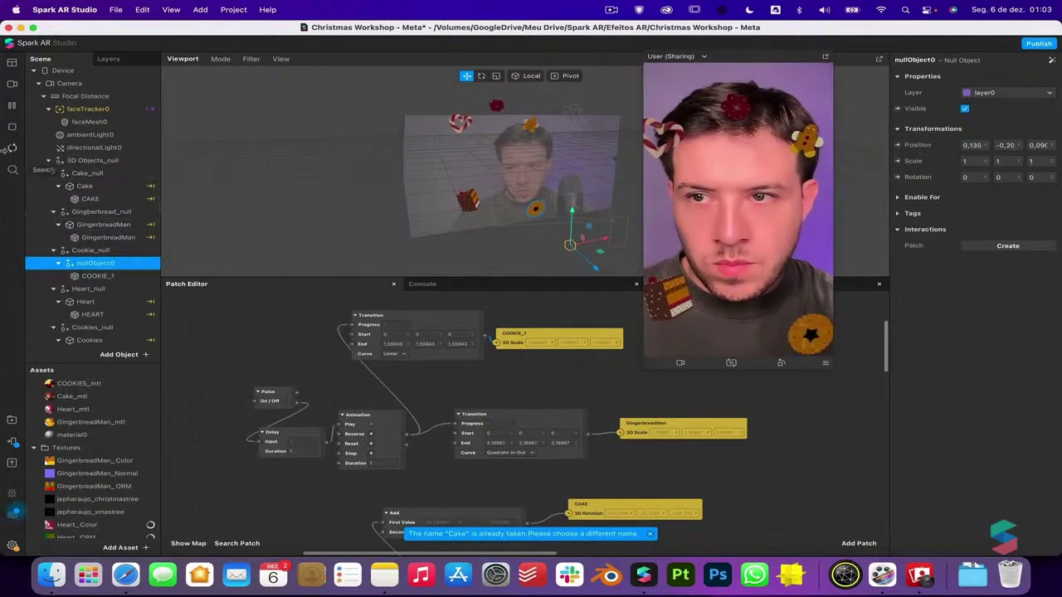
Create a 3D Scale patch for Cookie_null and drive it from the GingerbreadMan Transition with End values of 1 on all axes
left_click(111, 249)
left_click(898, 161)
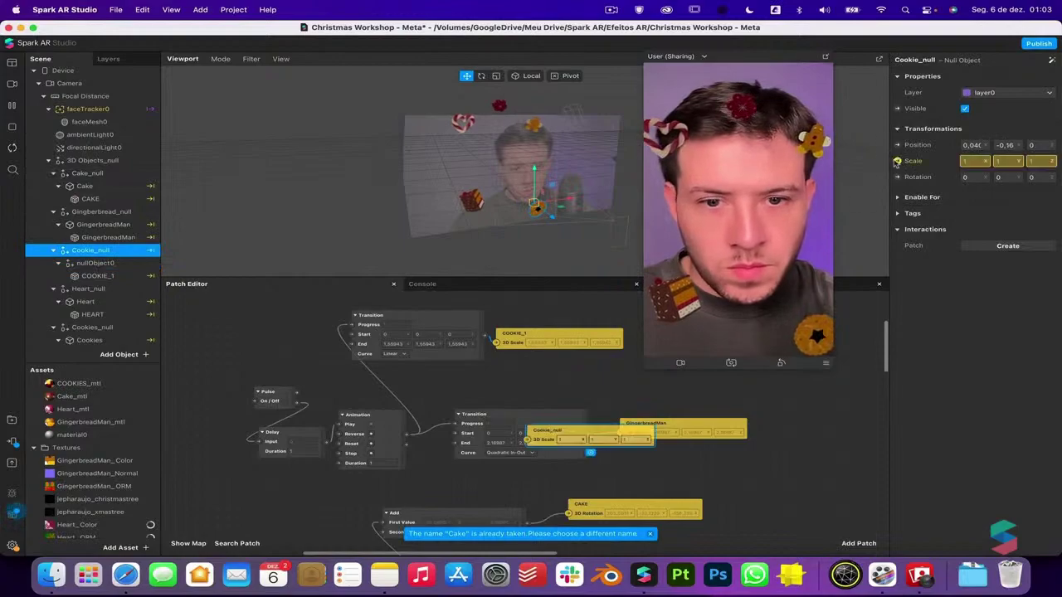
left_click_drag(536, 430, 607, 452)
left_click(490, 436)
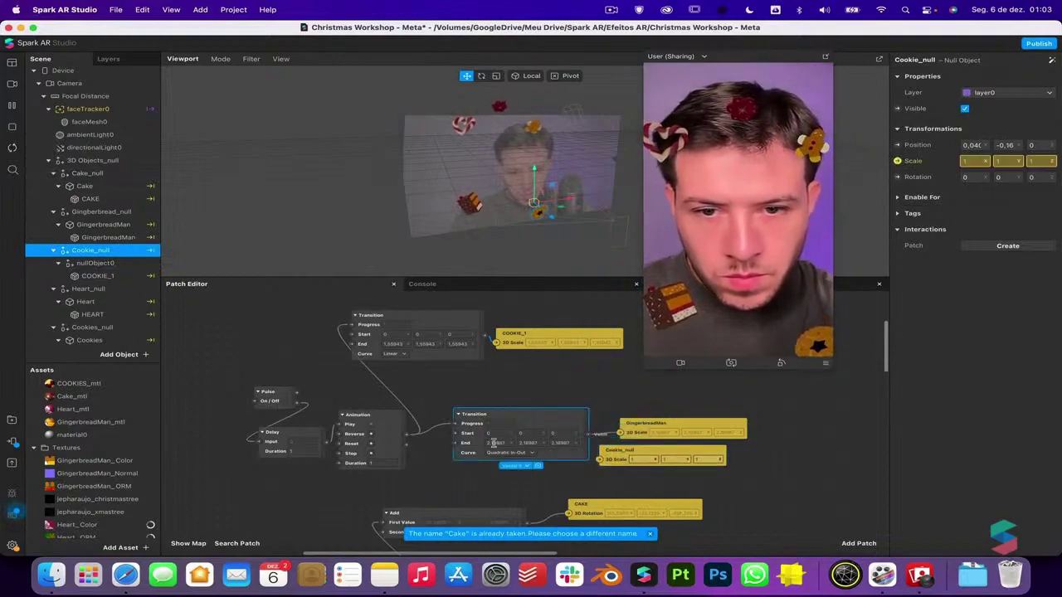
left_click_drag(586, 434, 604, 459)
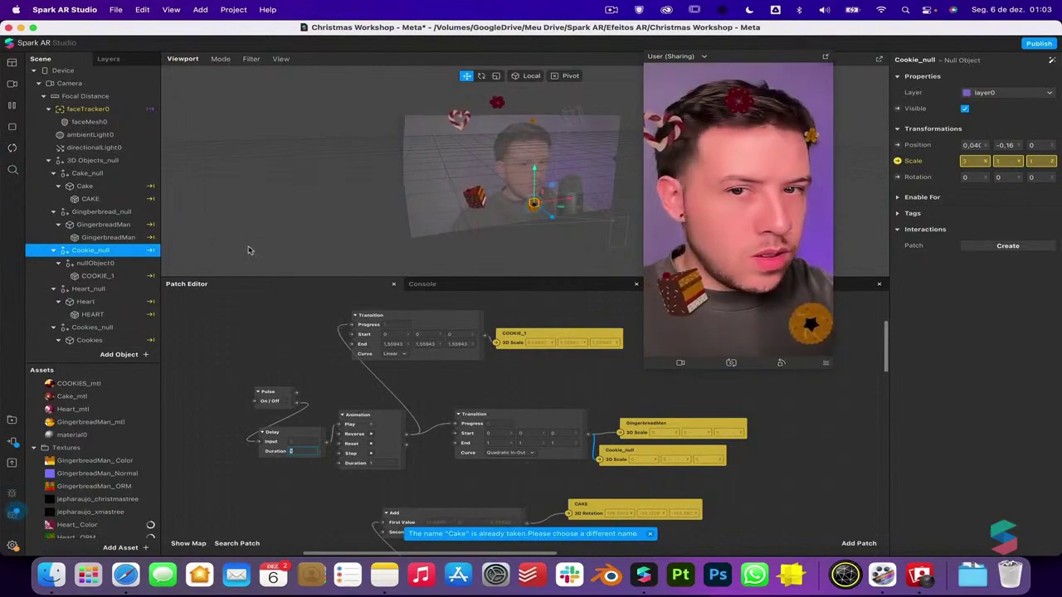
Select the HEART mesh and add a Transition patch driven by the Animation's progress
left_click_drag(325, 213, 430, 205, "alt")
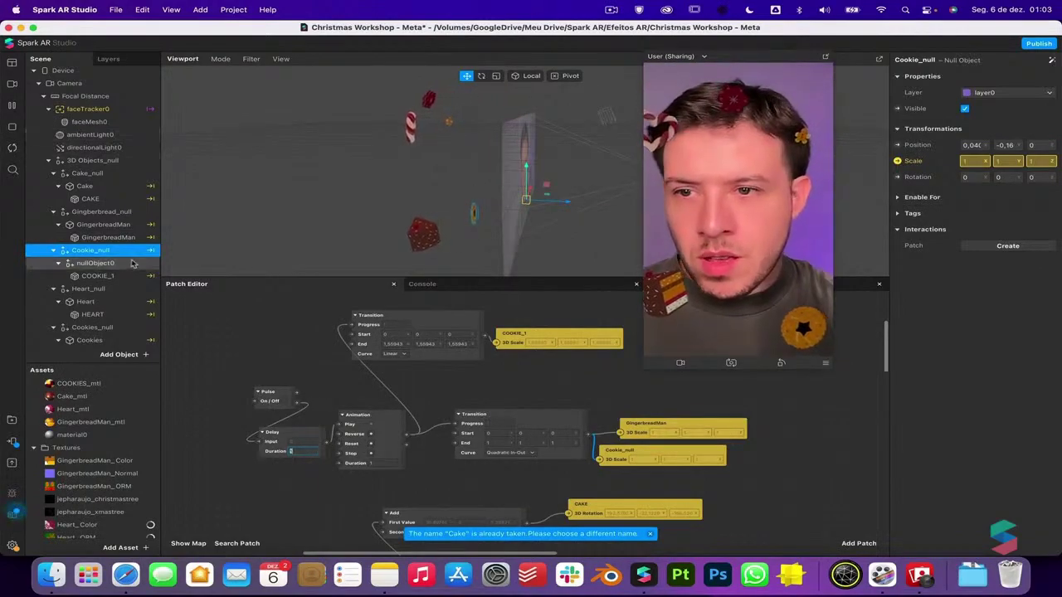
left_click(101, 315)
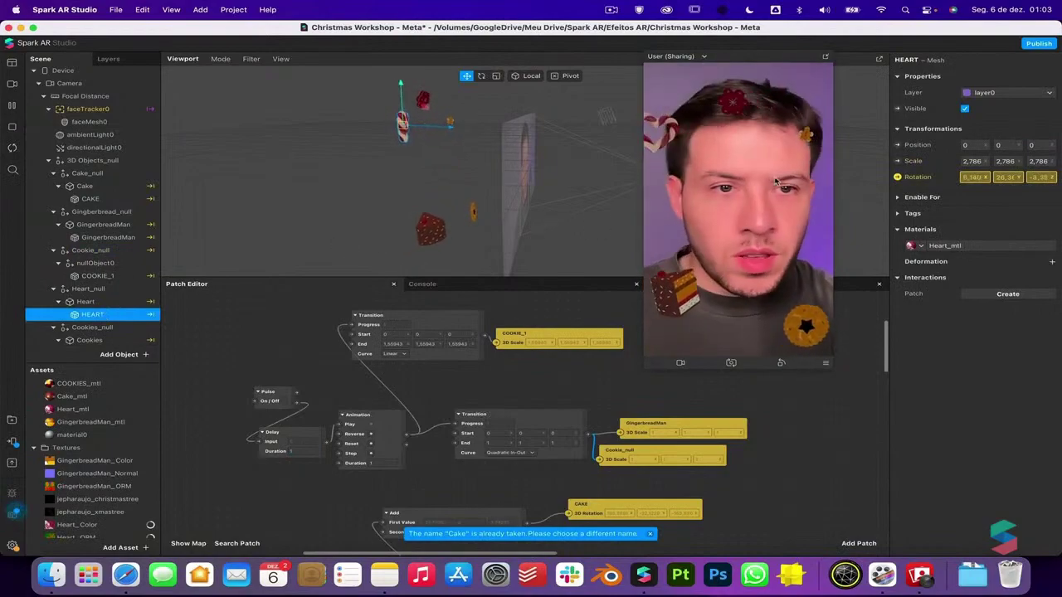
left_click_drag(406, 435, 403, 297)
type("trans")
key("Return")
scroll(495, 343, "right", 5)
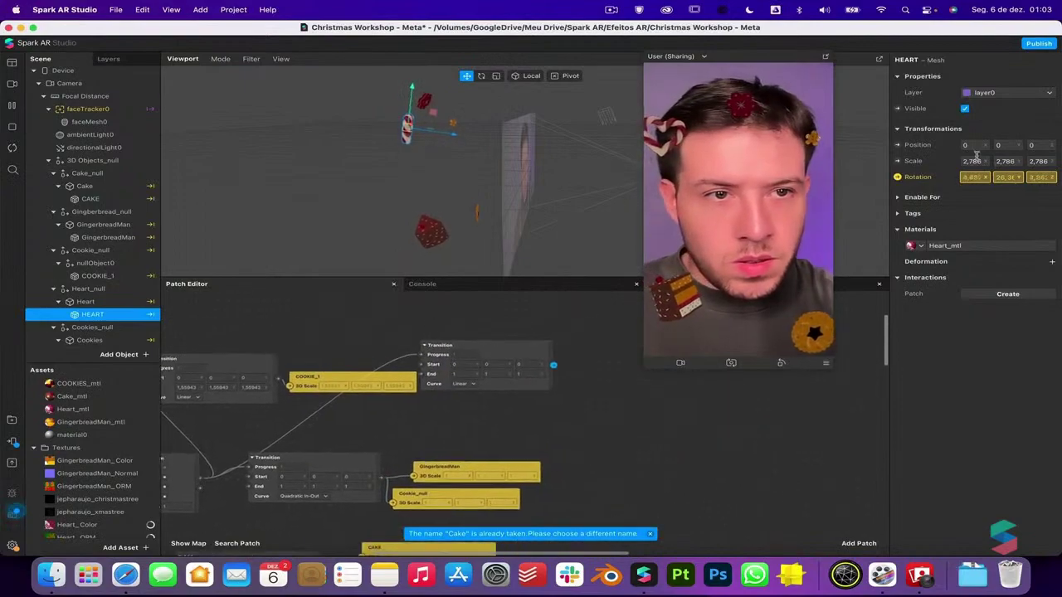
Set the new Transition's End values to 2.78654 on all axes and drive HEART's 3D Scale with its output
left_click(457, 375)
key("super+v")
key("Tab")
key("super+v")
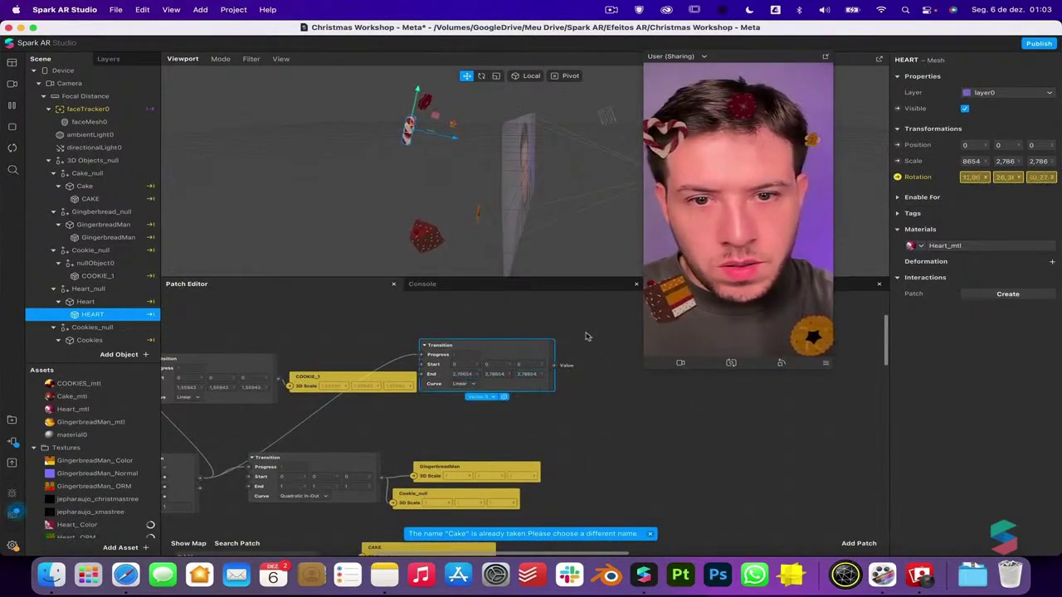
left_click(897, 162)
left_click_drag(554, 366, 528, 439)
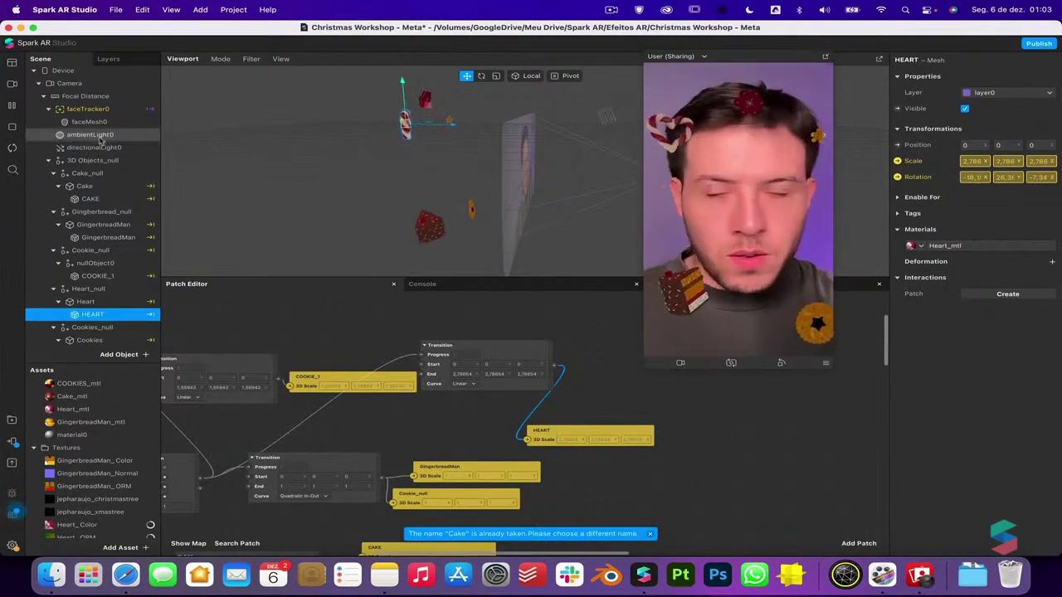
Create a 3D Scale patch for the COOKIE_2 mesh and place it above the COOKIE_1 scale patch
scroll(122, 279, "down", 1)
left_click(102, 325)
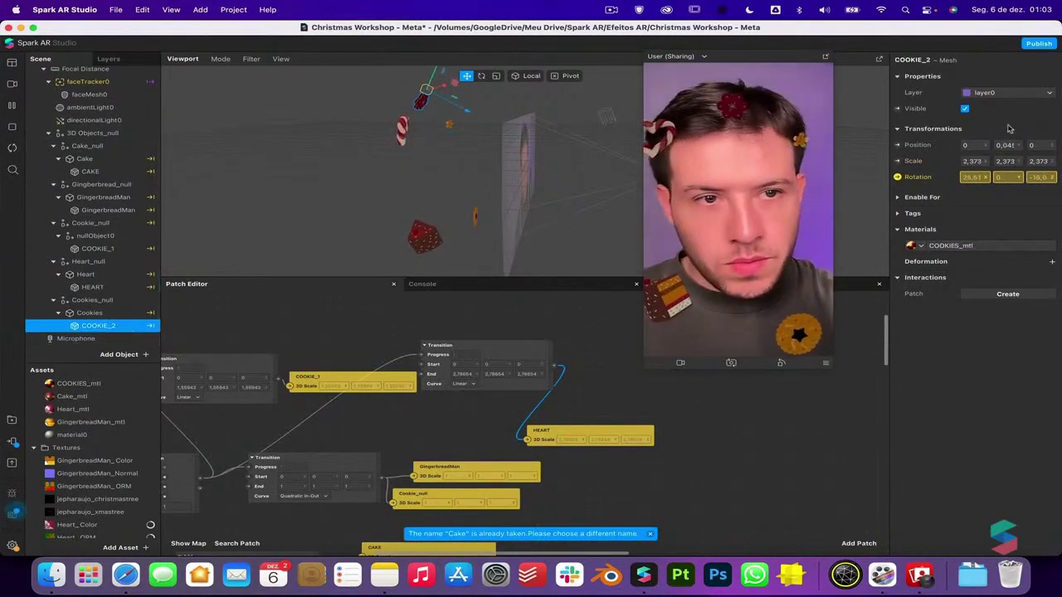
left_click(896, 161)
left_click_drag(554, 440, 354, 343)
Add a Transition patch driven by the Animation's progress and place it above the COOKIE_2 scale patch
scroll(341, 334, "left", 3)
left_click_drag(309, 505, 308, 346)
type("trans")
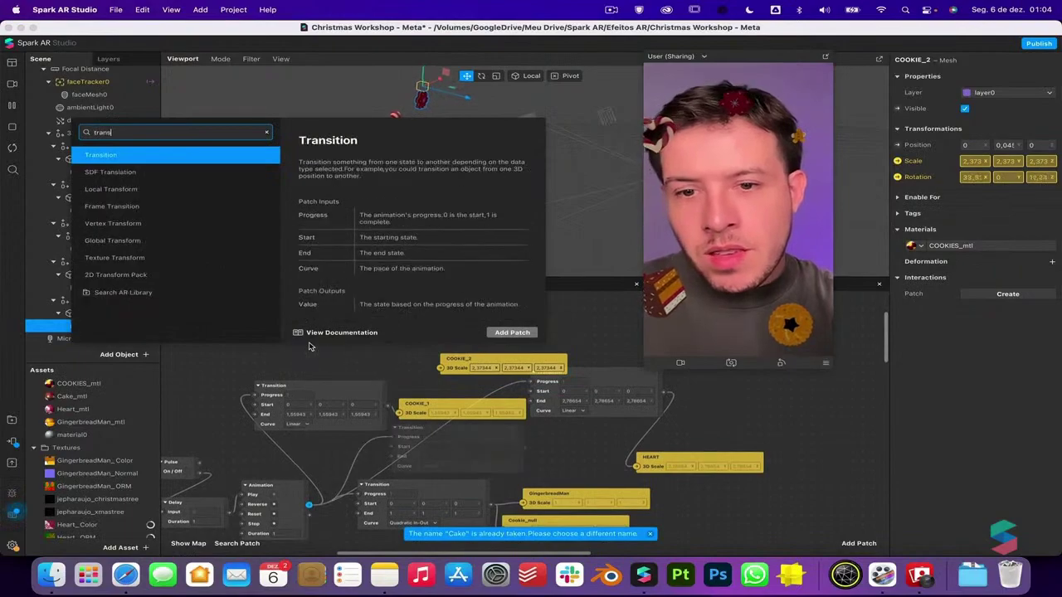
key("BackSpace")
type("trans")
key("Return")
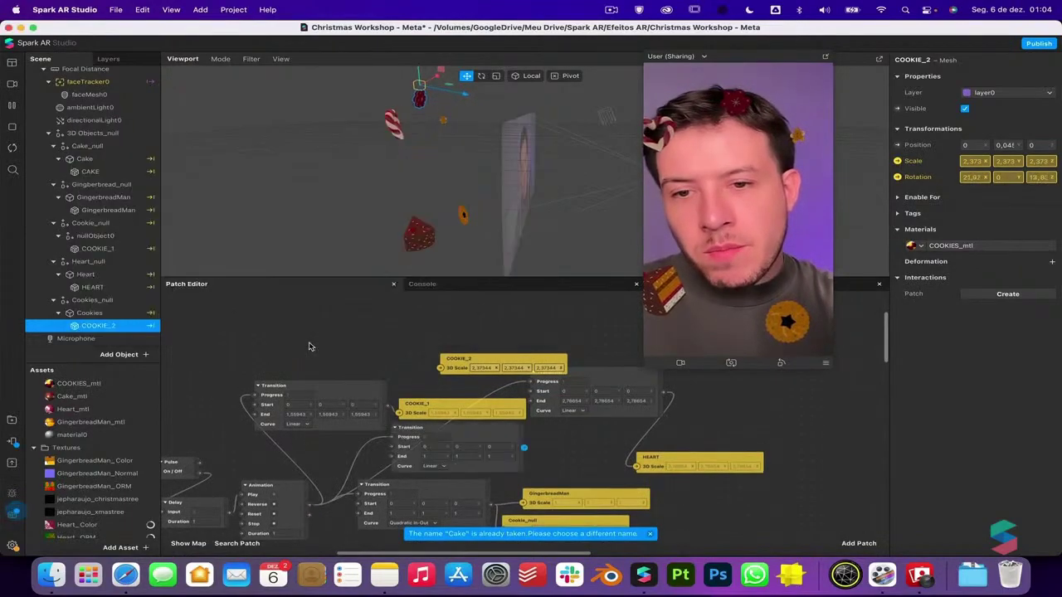
left_click_drag(409, 439, 324, 308)
Drive COOKIE_2's 3D Scale from this Transition with End values of 2.37344 on all axes, and restart the effect preview
left_click(485, 368)
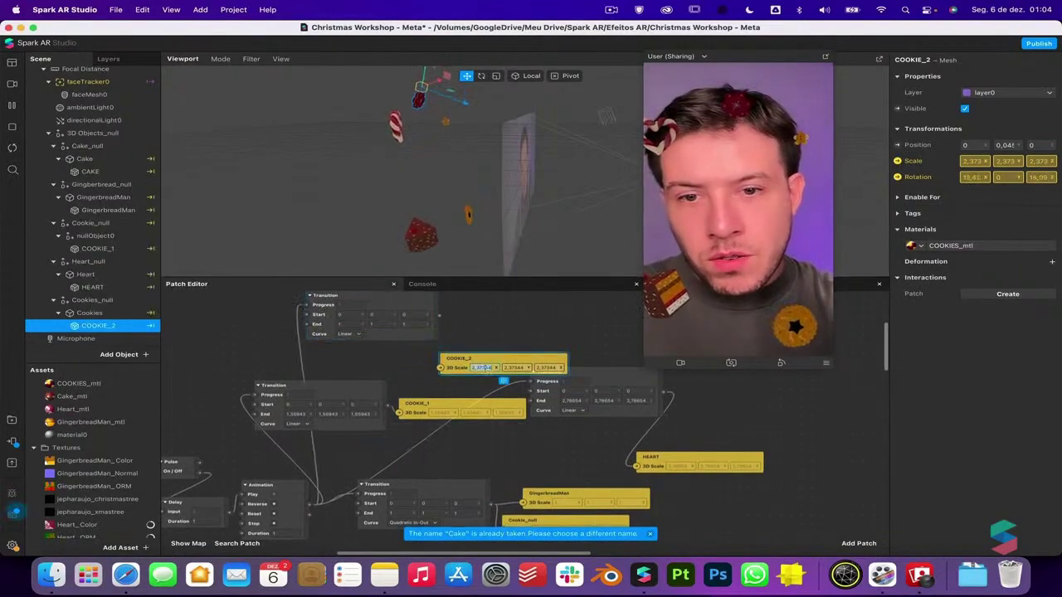
left_click(349, 322)
key("super+v")
key("Tab")
key("super+v")
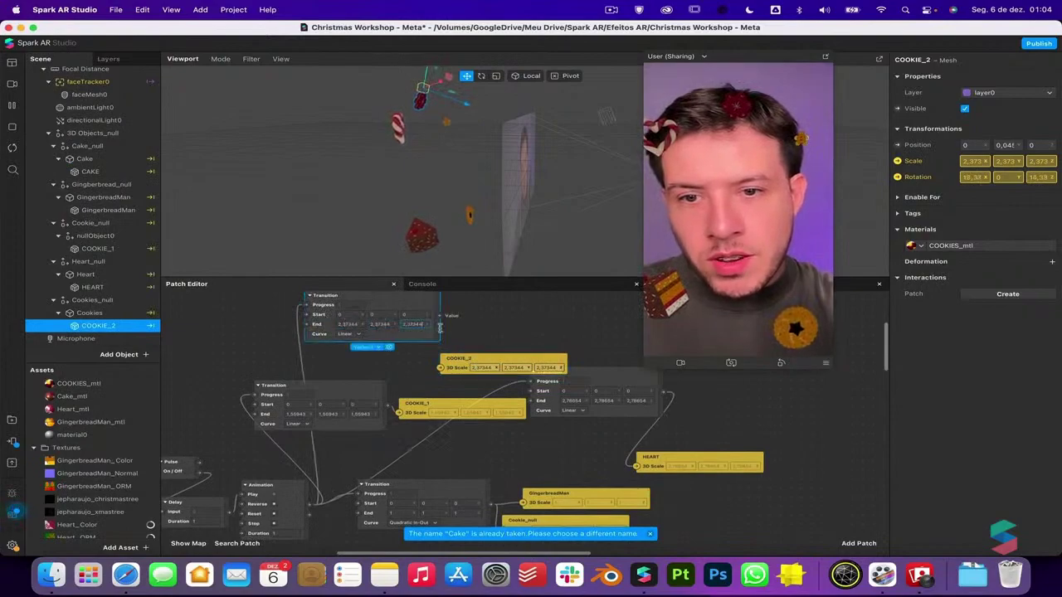
left_click_drag(439, 316, 439, 367)
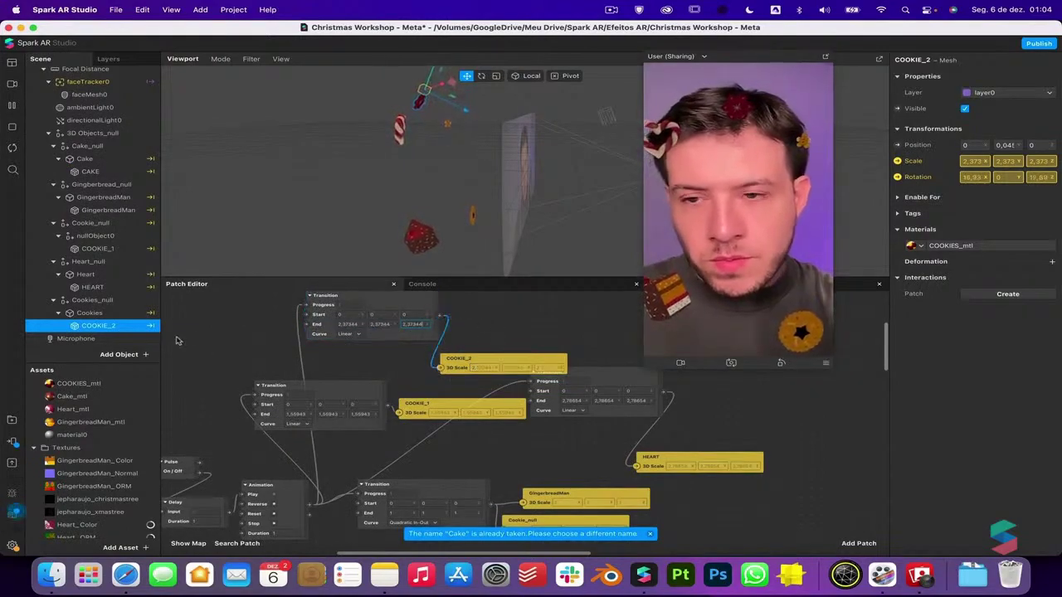
left_click(13, 147)
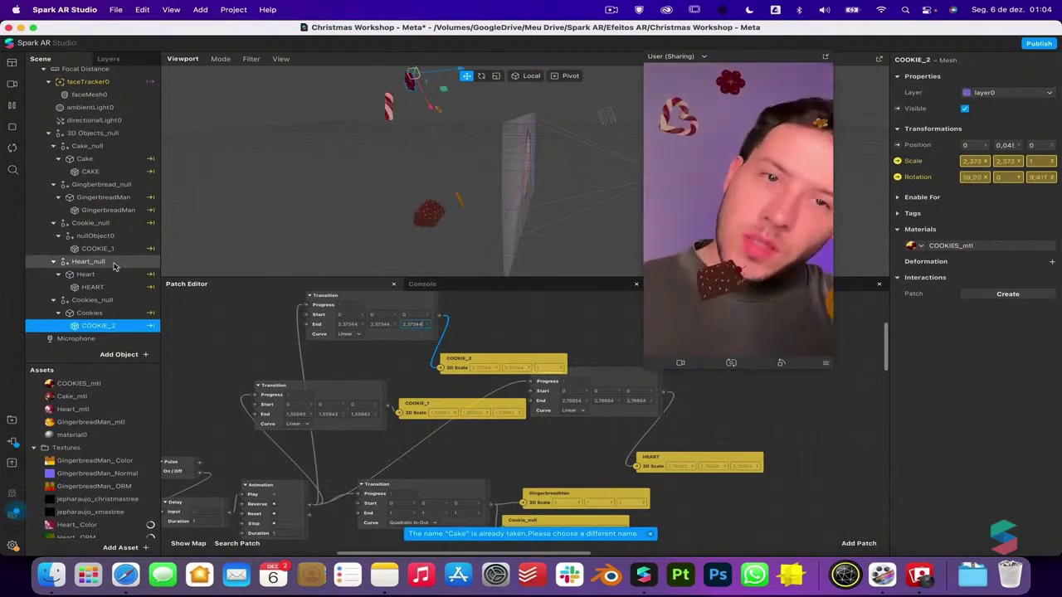
Move the Pulse and Delay patches together away from the Animation patch to free space between them
scroll(518, 365, "down", 3)
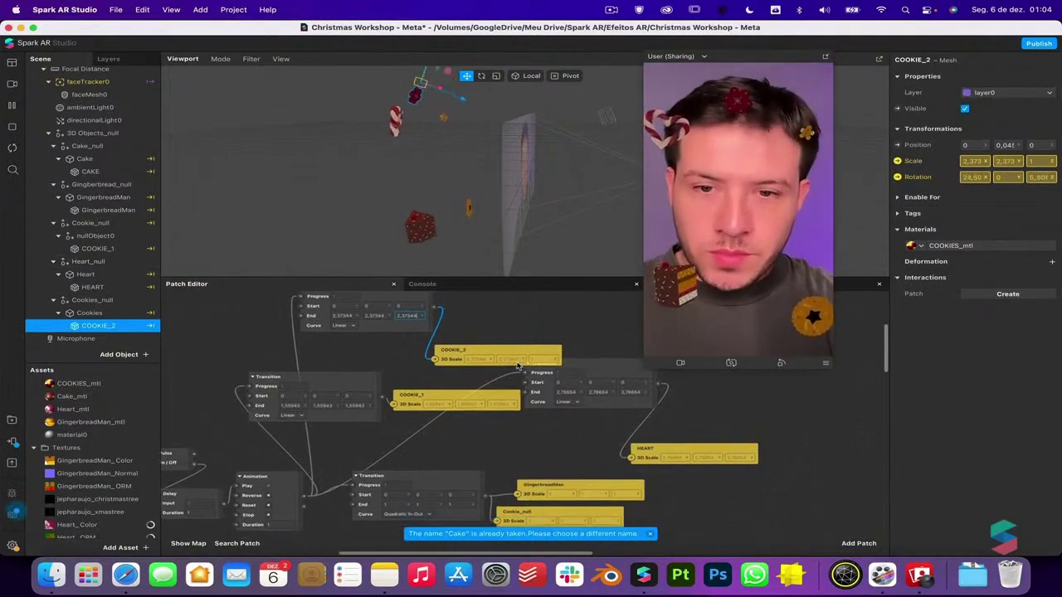
scroll(530, 319, "left", 5)
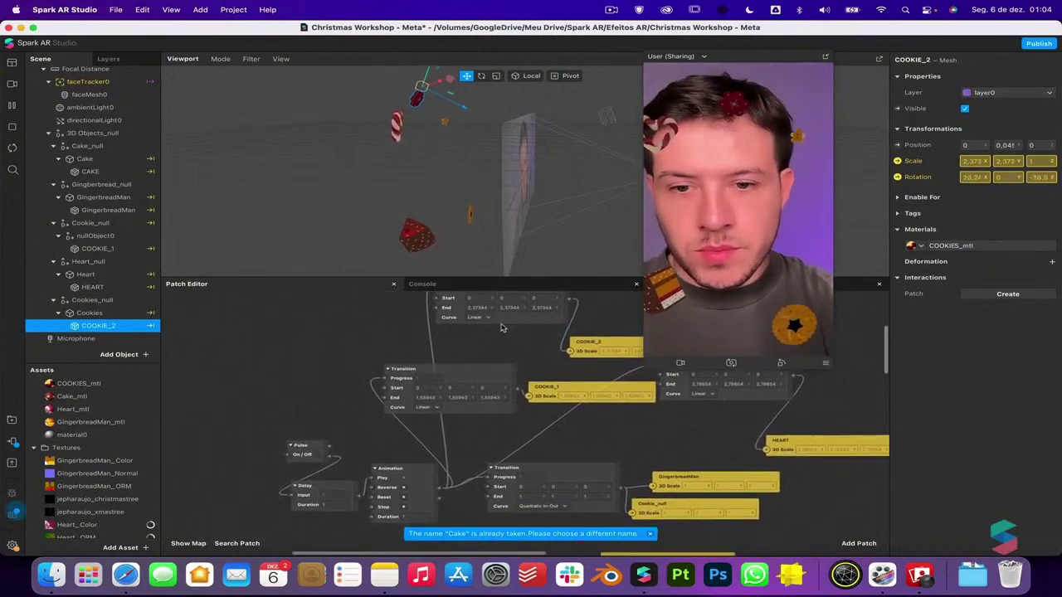
left_click_drag(318, 459, 312, 482)
left_click(265, 504)
left_click_drag(319, 400, 261, 503)
left_click_drag(325, 449, 238, 399)
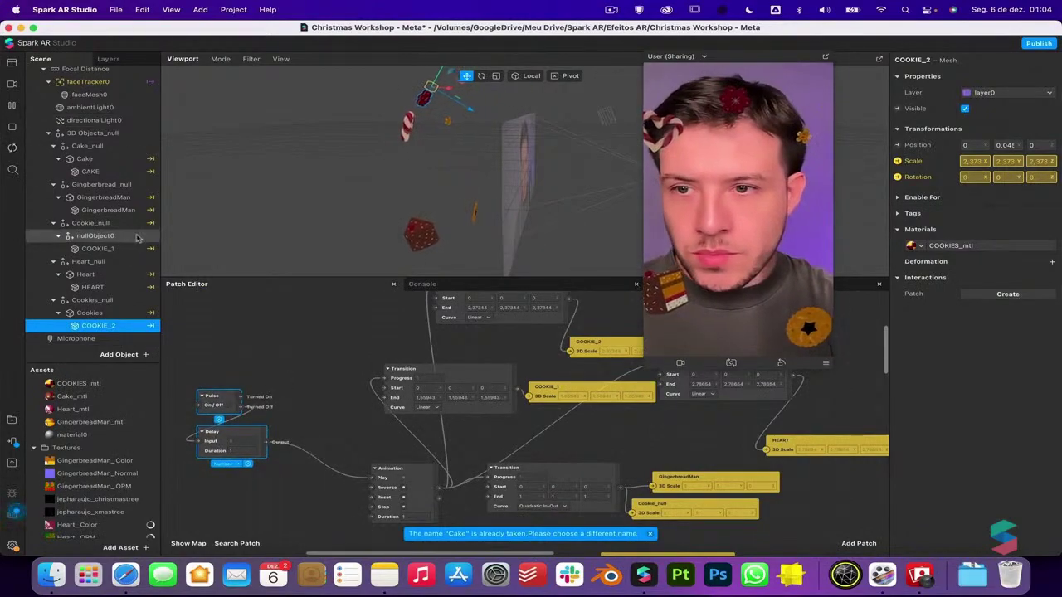
Create a 3D Scale patch for the CAKE mesh and add a Transition patch driven by the Animation's progress
left_click(125, 175)
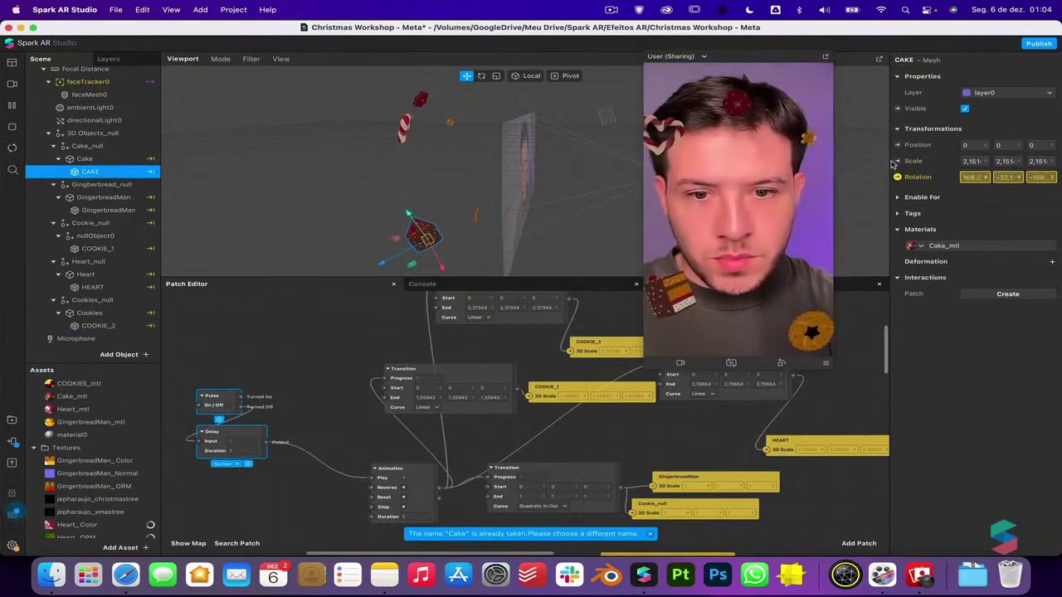
left_click(897, 161)
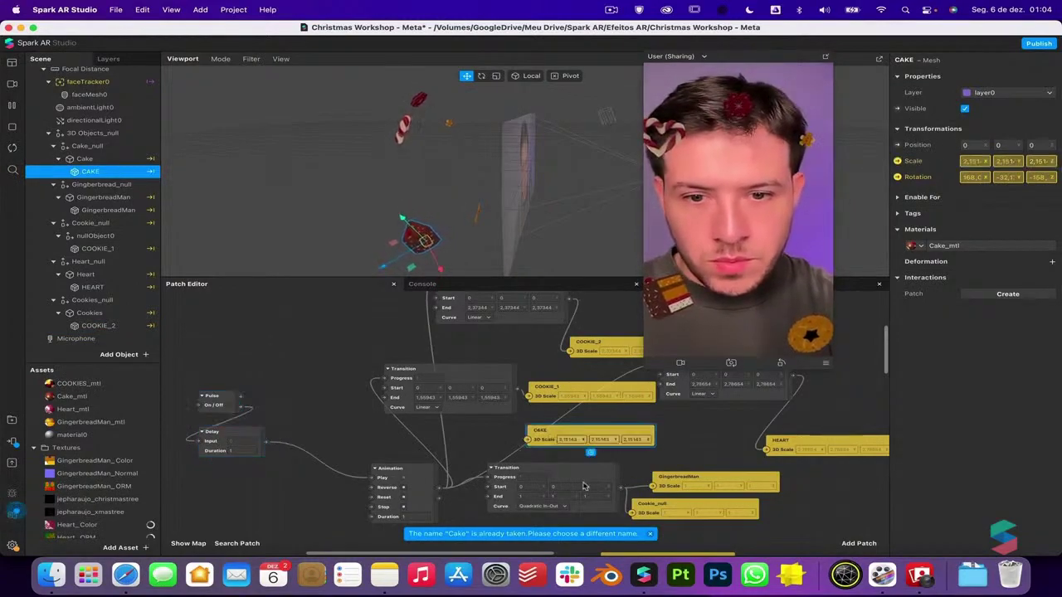
scroll(467, 473, "right", 5)
left_click_drag(279, 497, 521, 407)
type("trans")
key("Return")
scroll(498, 407, "right", 5)
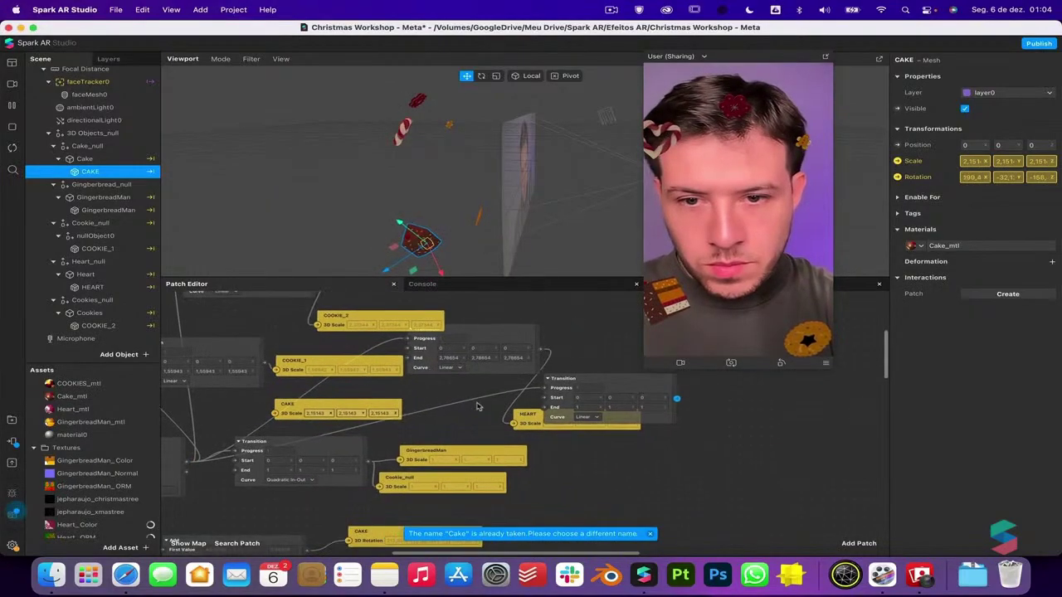
Copy the CAKE scale value 2.15143 into the new Transition's End values on all axes
left_click(309, 411)
key("super+c")
left_click(588, 406)
key("super+v")
key("Tab")
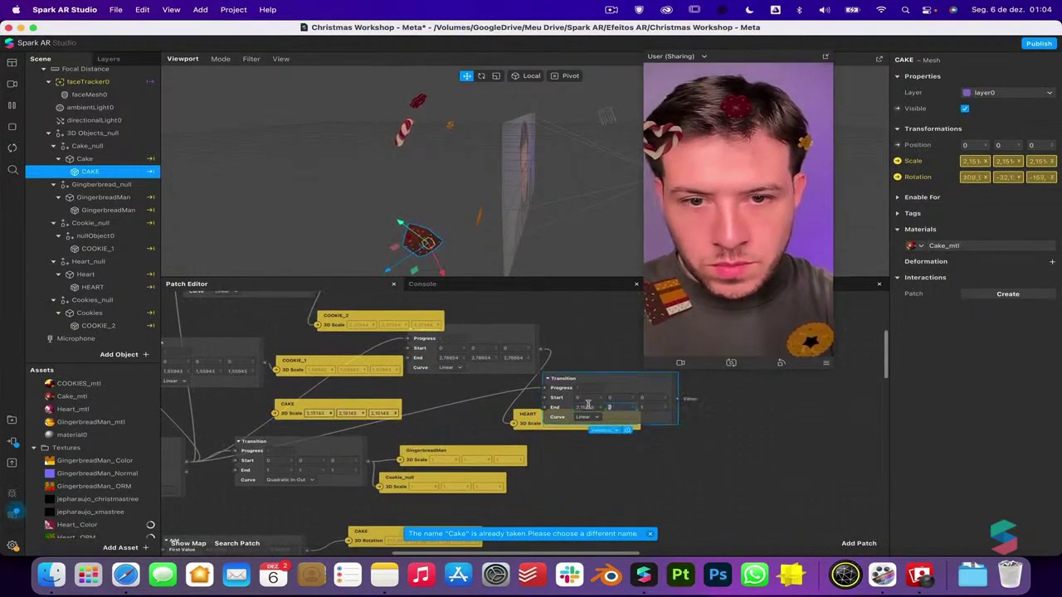
Place the CAKE scale patch beside its Transition, drive it with the Transition's output, and restart the effect preview
left_click_drag(339, 405, 760, 399)
left_click_drag(679, 400, 699, 407)
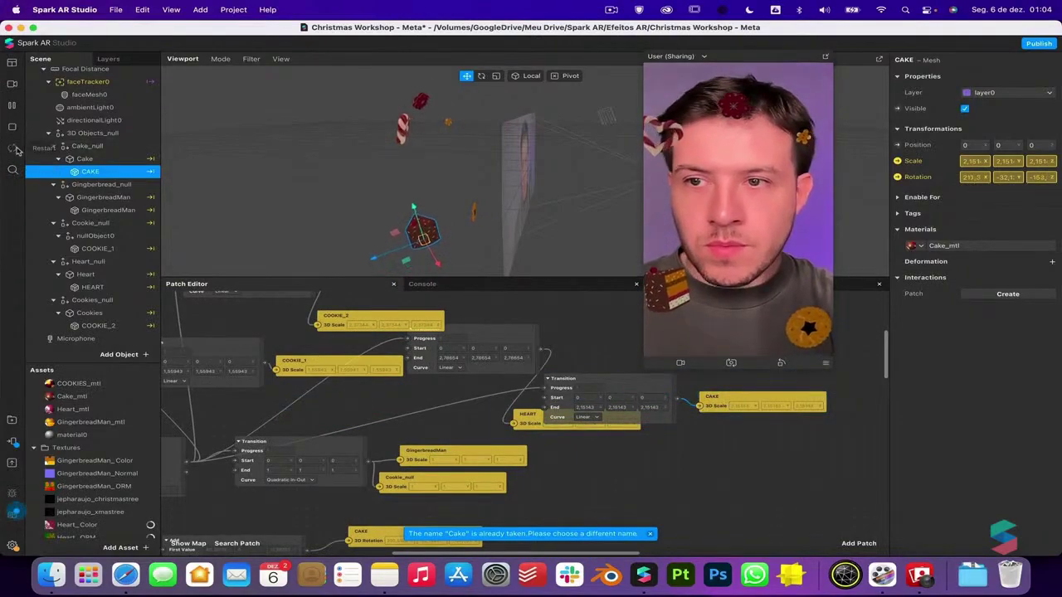
left_click(15, 148)
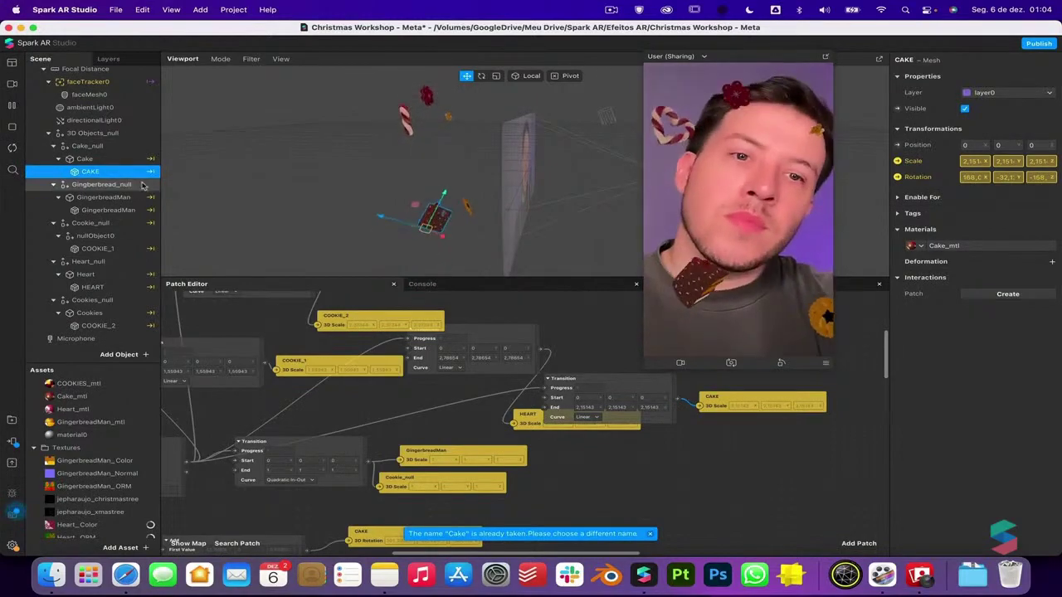
Set the second value of the Multiply patch in the smoothed face rotation chain to 1
scroll(305, 495, "left", 3)
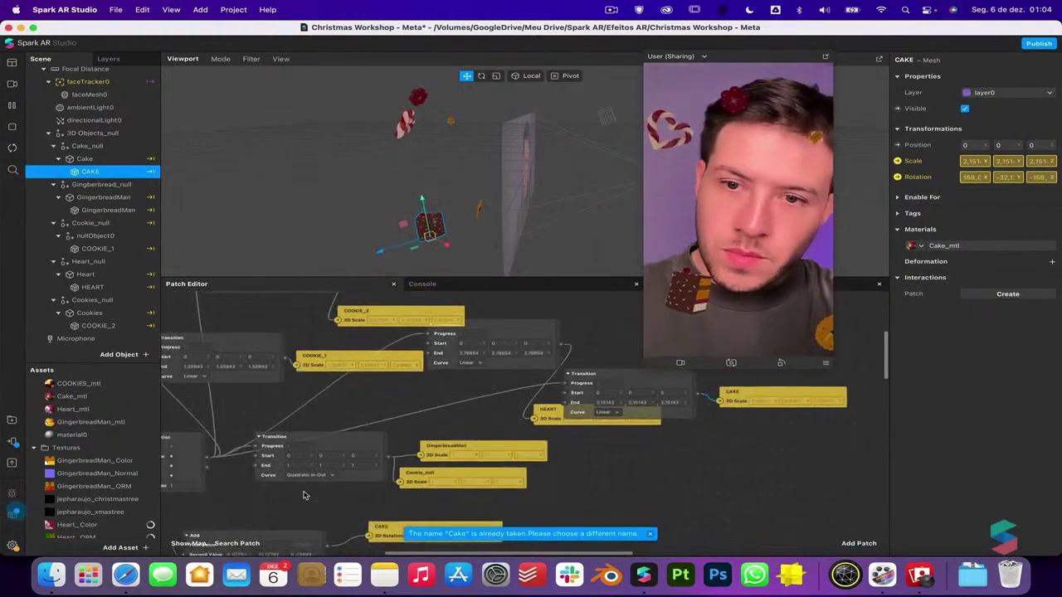
left_click_drag(96, 82, 370, 361)
scroll(371, 360, "down", 5)
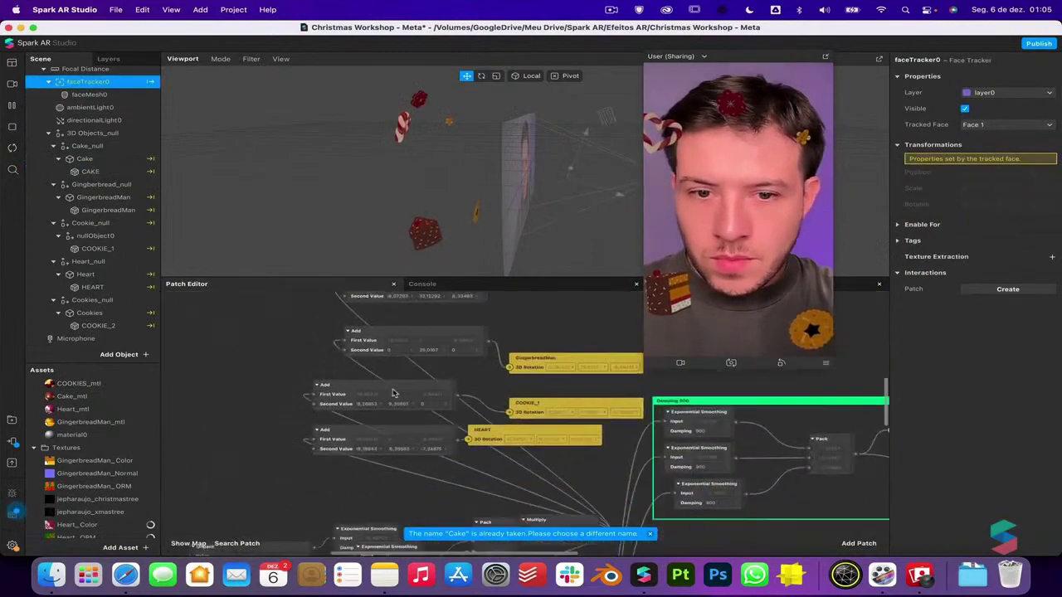
scroll(587, 464, "right", 3)
left_click_drag(540, 458, 542, 398)
scroll(551, 380, "up", 3)
scroll(552, 380, "right", 2)
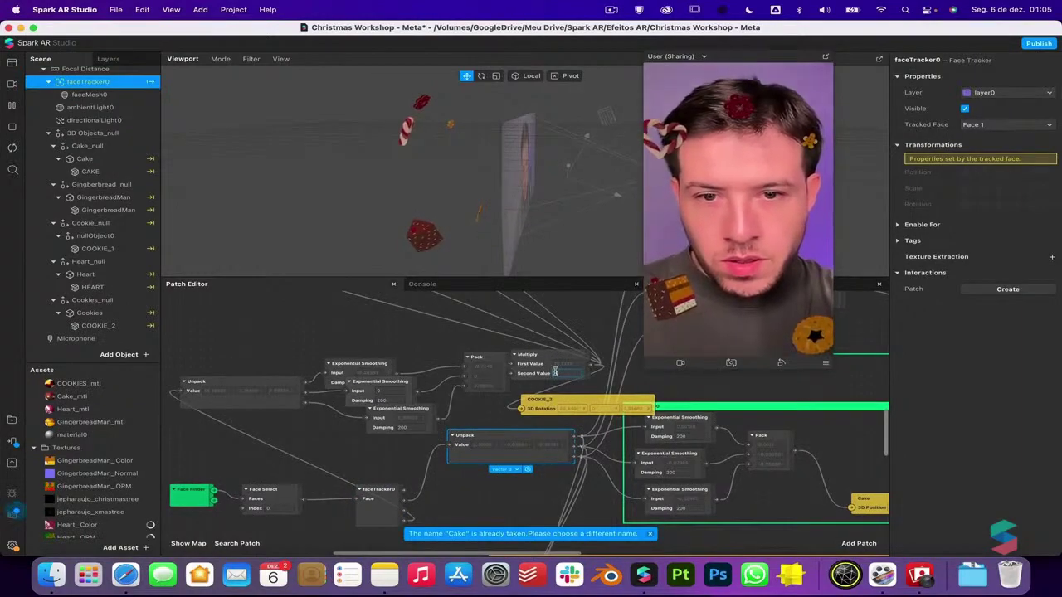
key("Return")
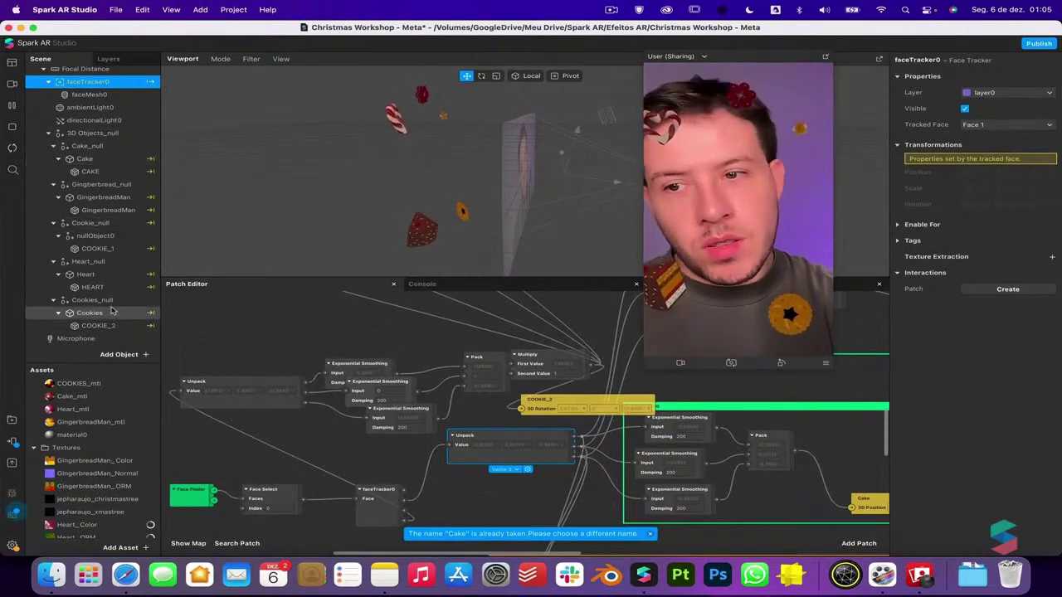
Raise nullObject0, the parent of COOKIE_1, slightly along its vertical axis and restart the effect preview
left_click(118, 236)
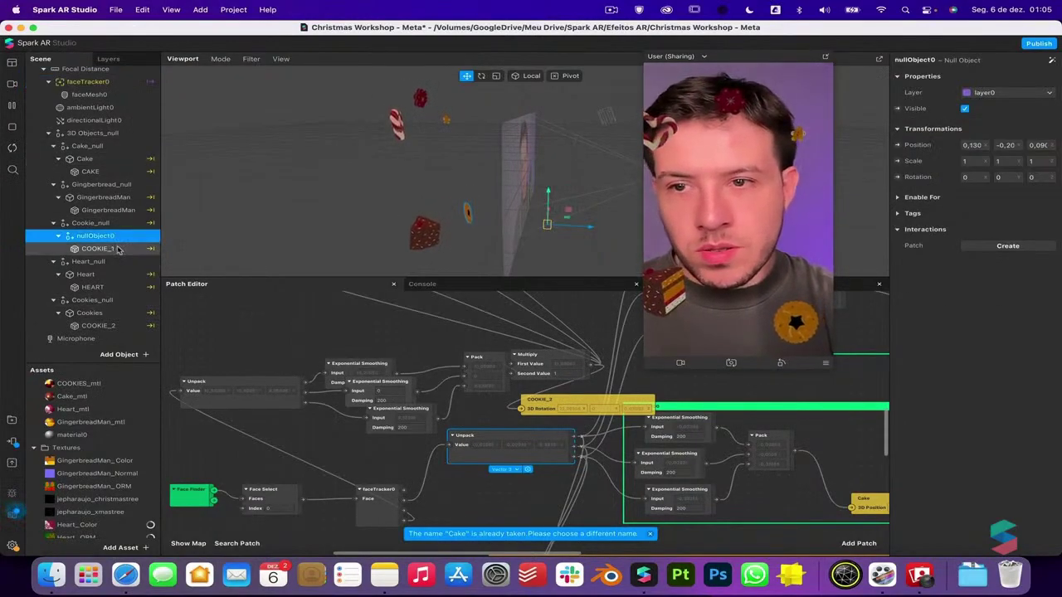
left_click(118, 248)
left_click(119, 238)
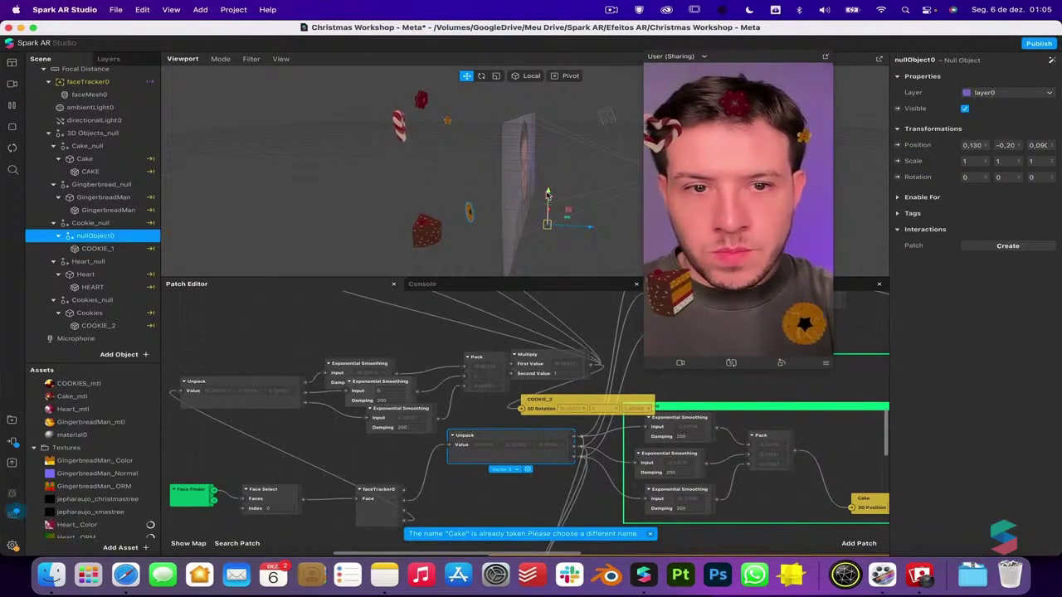
left_click_drag(547, 194, 548, 180)
left_click(100, 223)
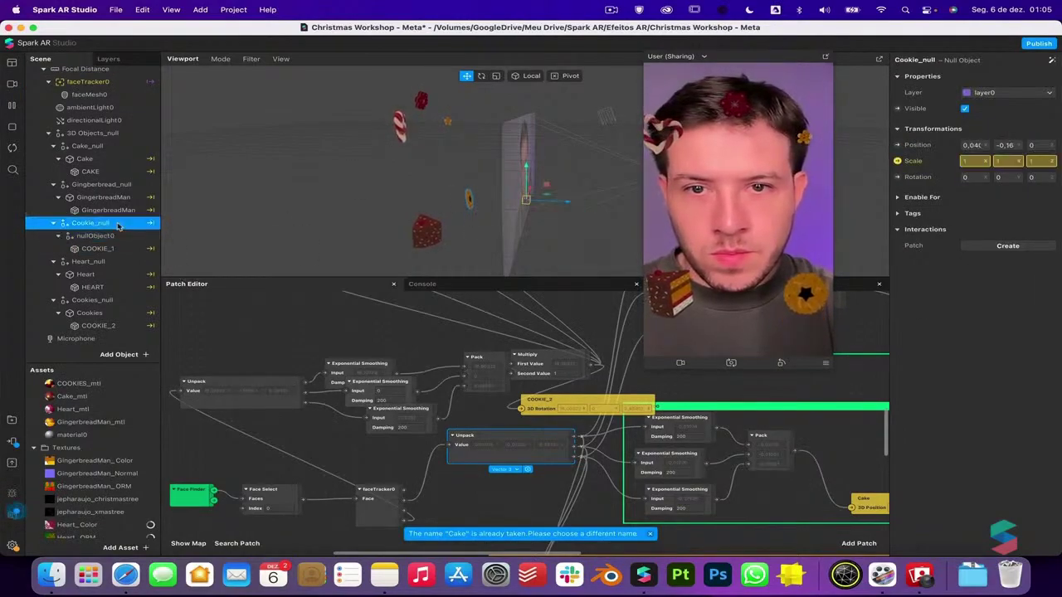
left_click(14, 149)
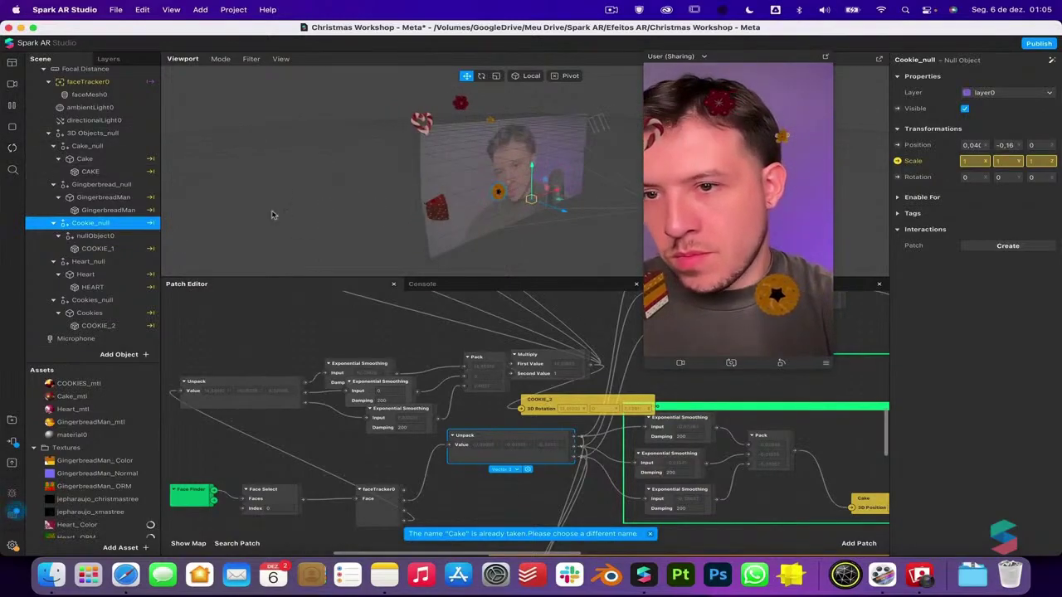
Locate the COOKIE_1 mesh's 3D Scale patch and move it farther from its Transition, just below the COOKIE_2 scale patch
left_click(99, 249)
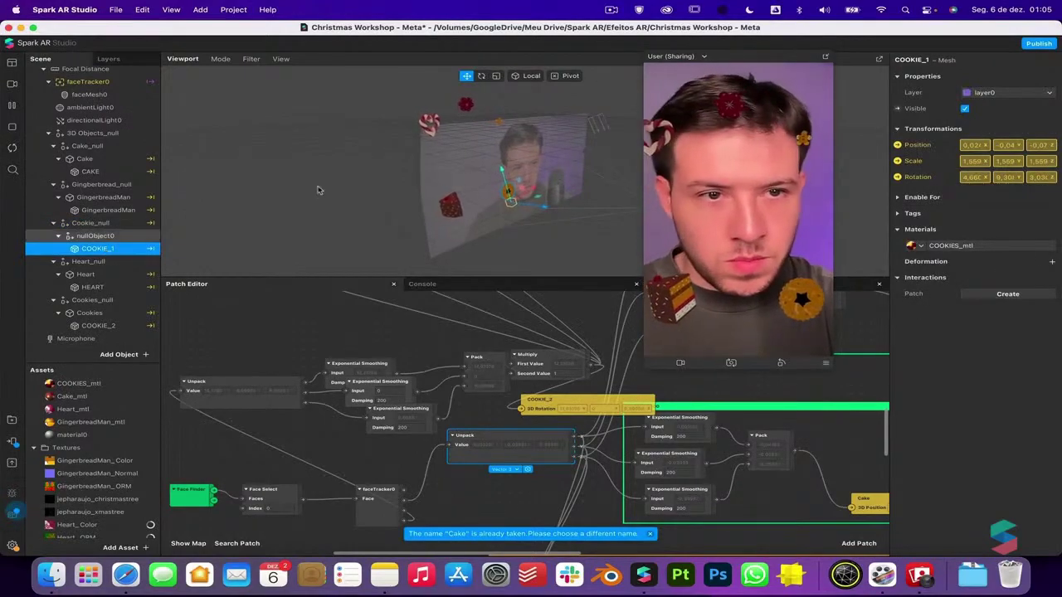
left_click(899, 163)
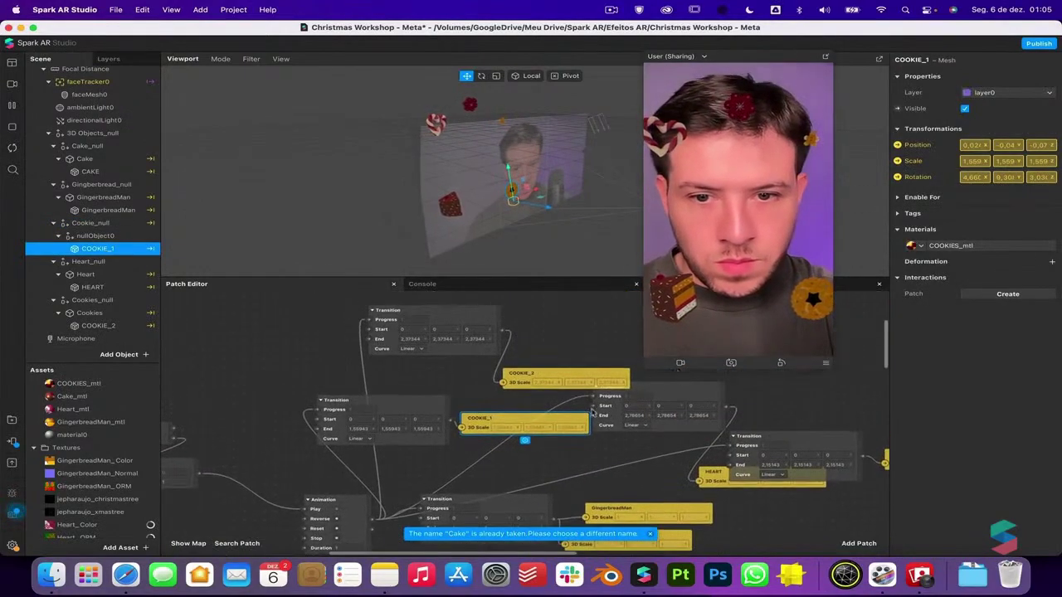
left_click_drag(481, 419, 512, 393)
left_click(426, 411)
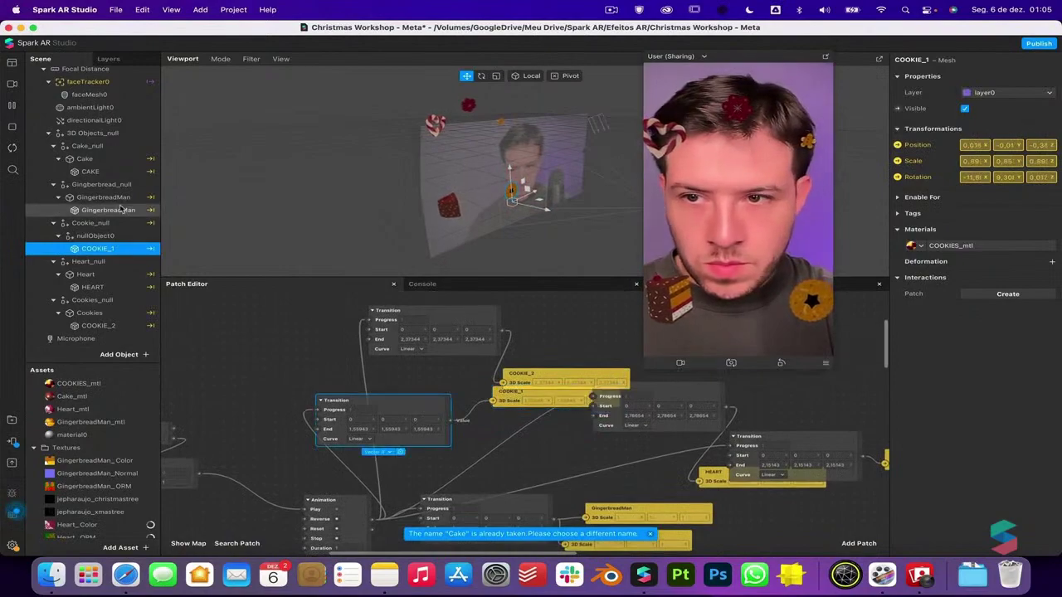
Remove the Cookie_null 3D Scale patch from the Transition shared with GingerbreadMan and restart the effect preview
left_click(124, 237)
left_click(123, 225)
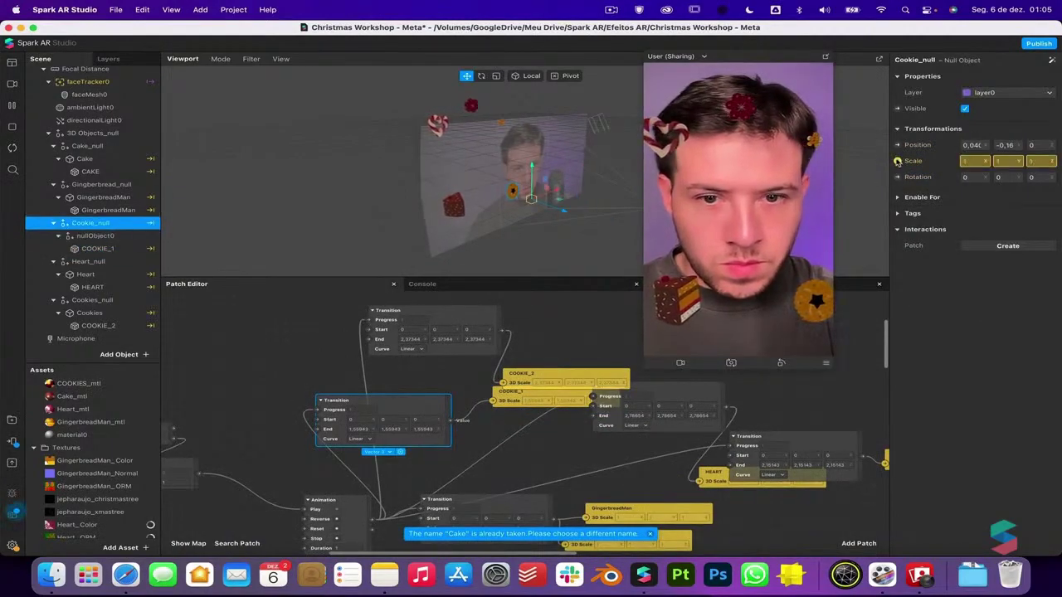
left_click(897, 161)
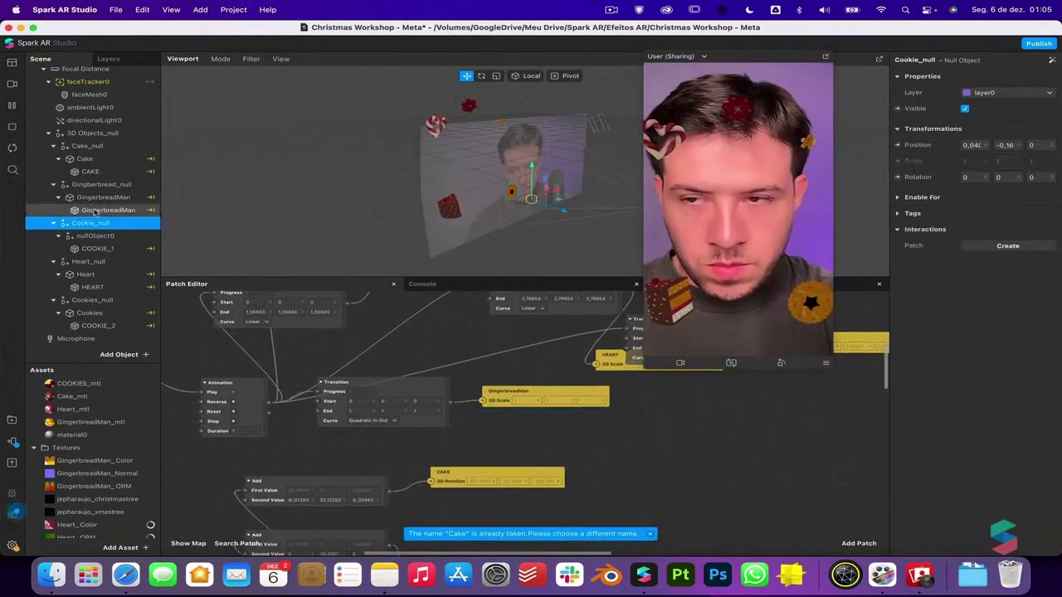
left_click(12, 146)
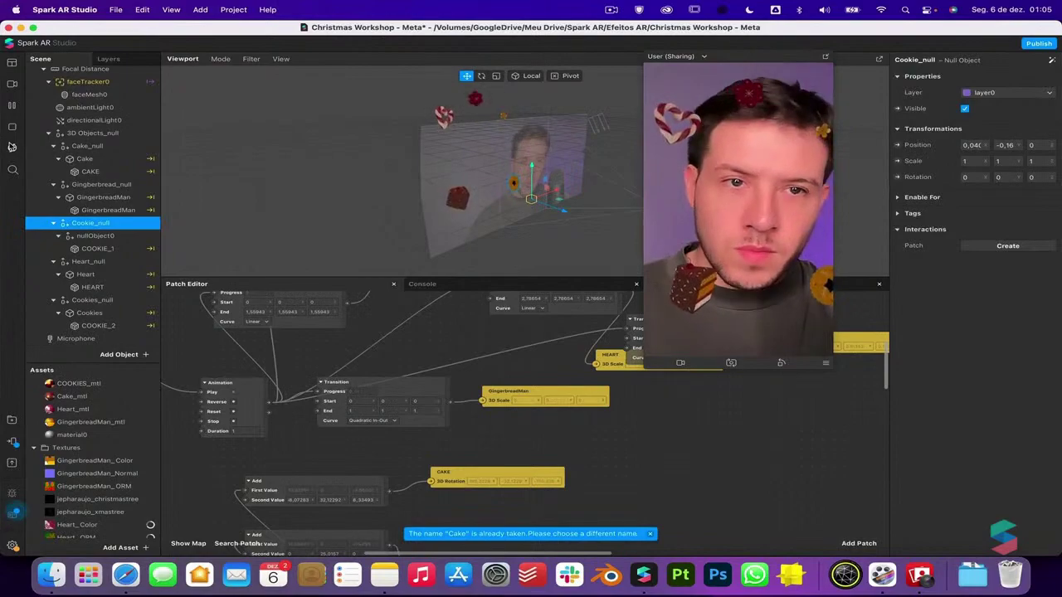
Set the End values of the Transition driving the GingerbreadMan mesh's scale to 2.5 on all axes
left_click(107, 209)
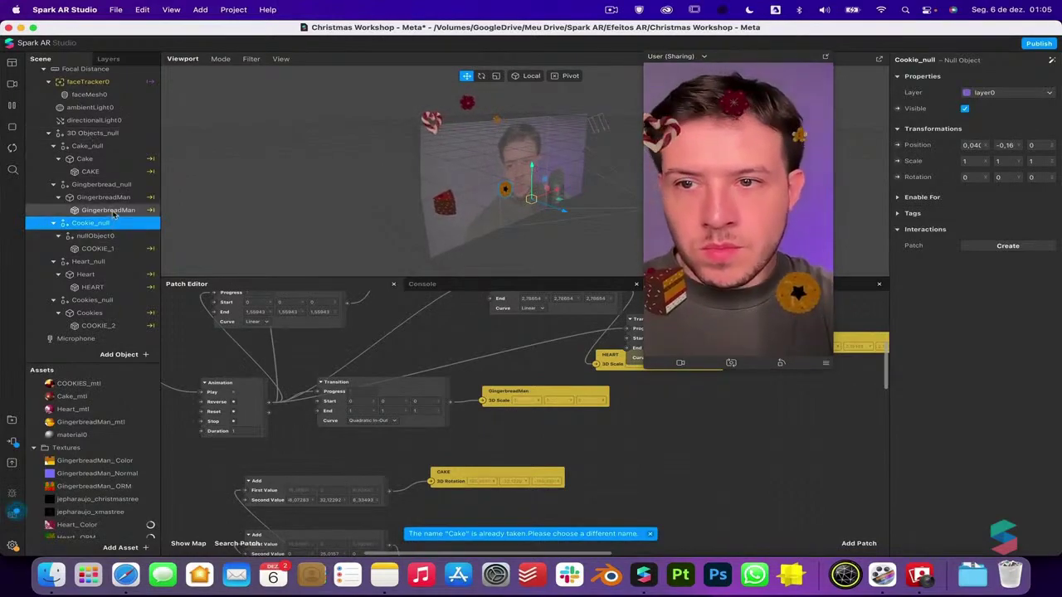
left_click(897, 161)
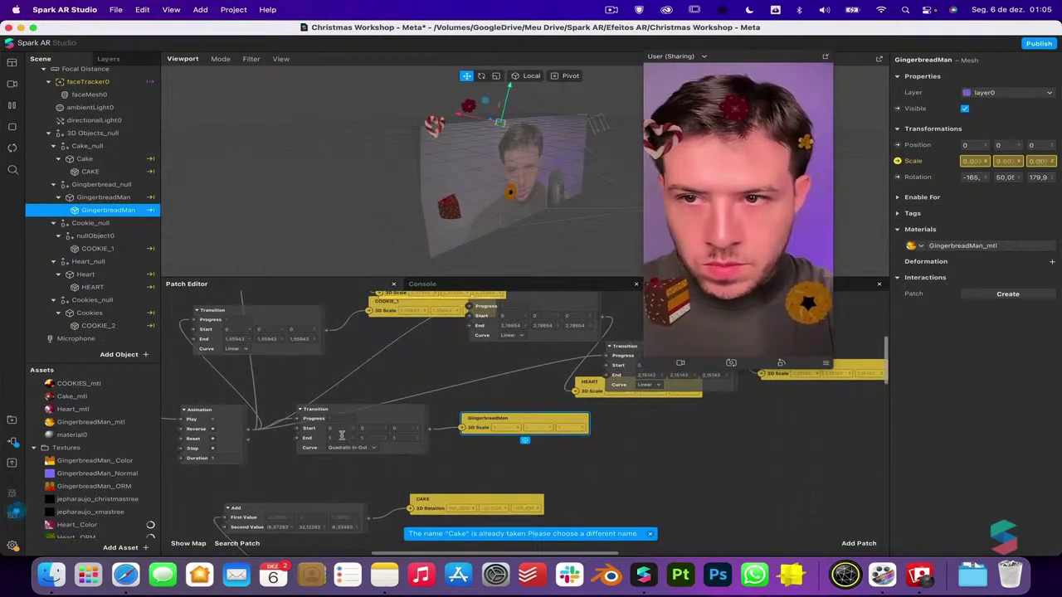
left_click(101, 197)
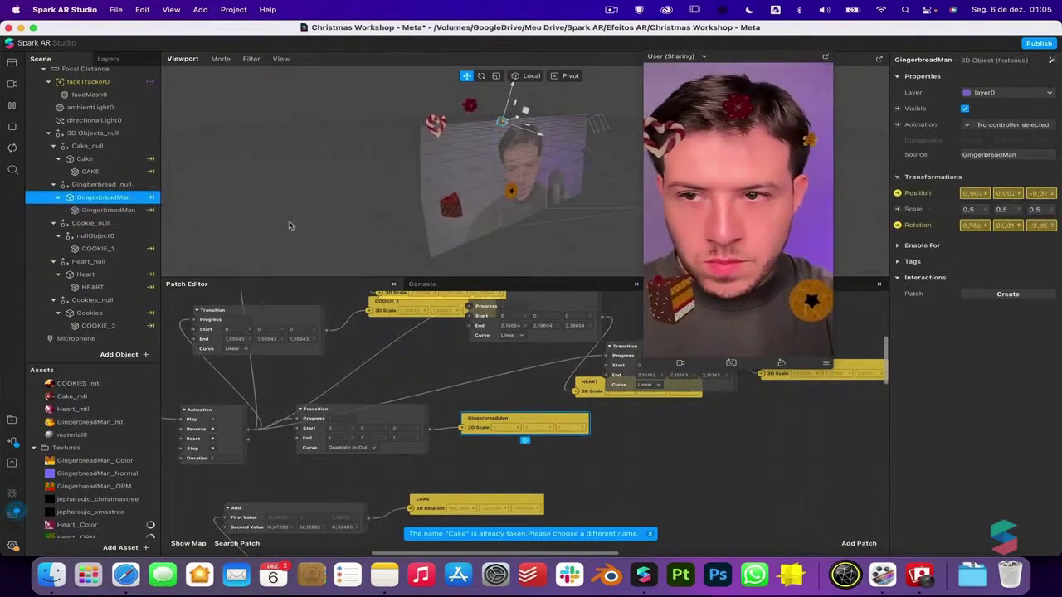
left_click(103, 185)
left_click(108, 210)
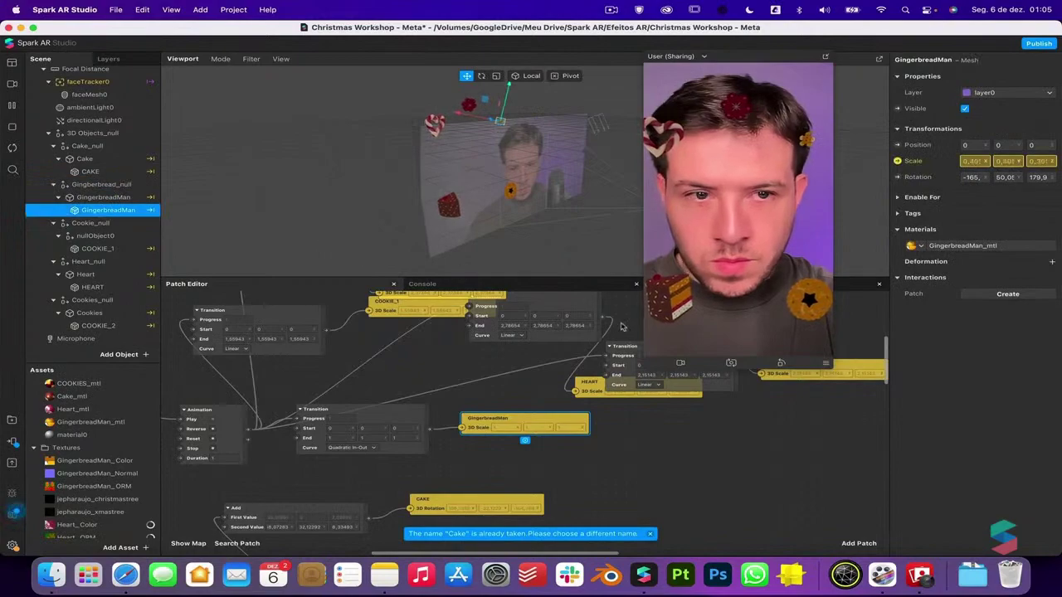
left_click(347, 438)
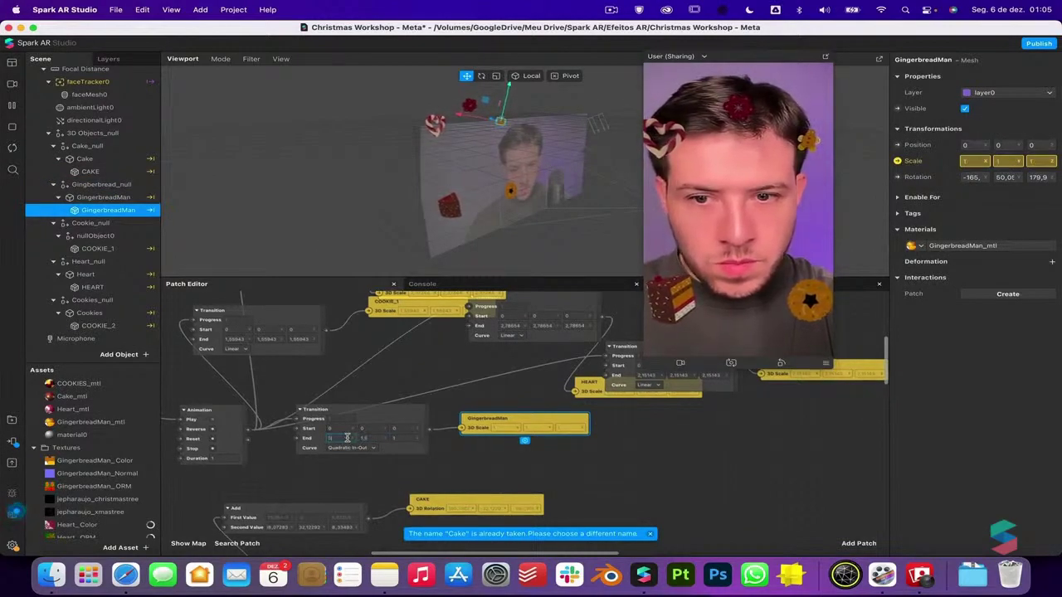
key("Tab")
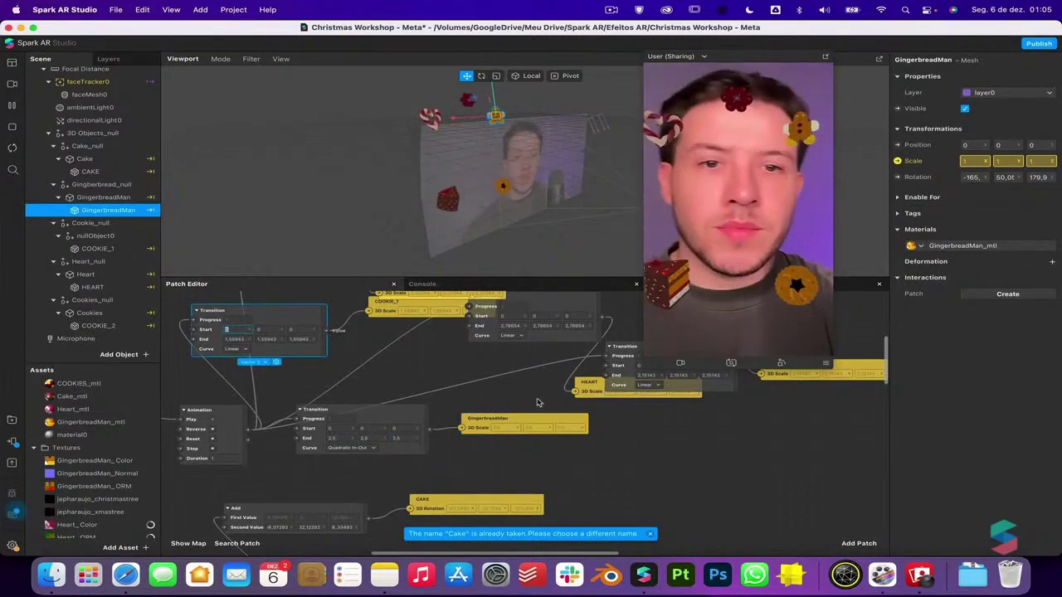
Add a Screen Tap patch and place it in the empty area below and before the Delay patch
scroll(572, 453, "left", 5)
scroll(572, 452, "left", 5)
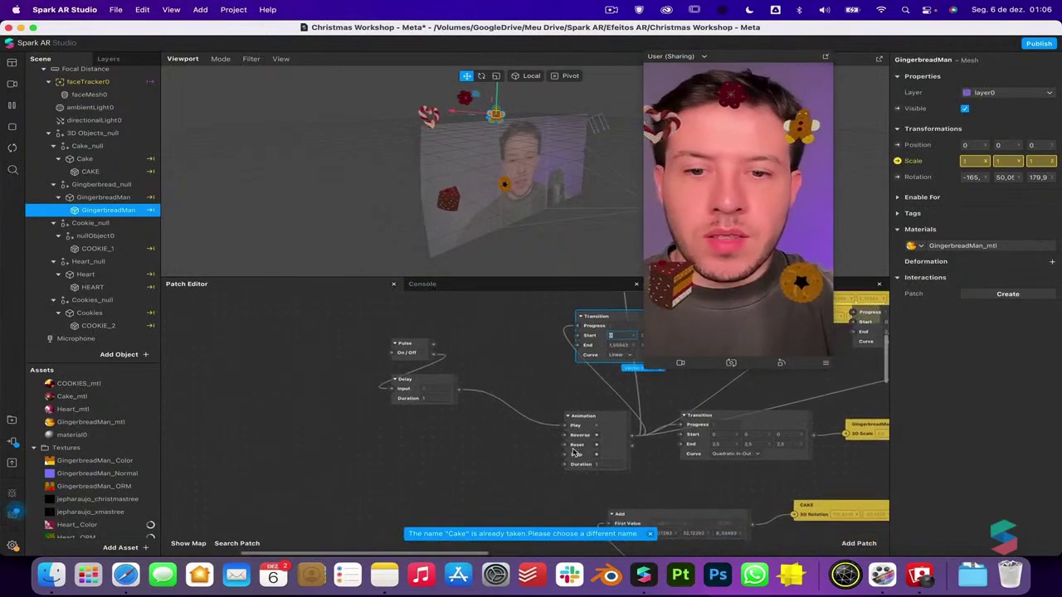
left_click(454, 389)
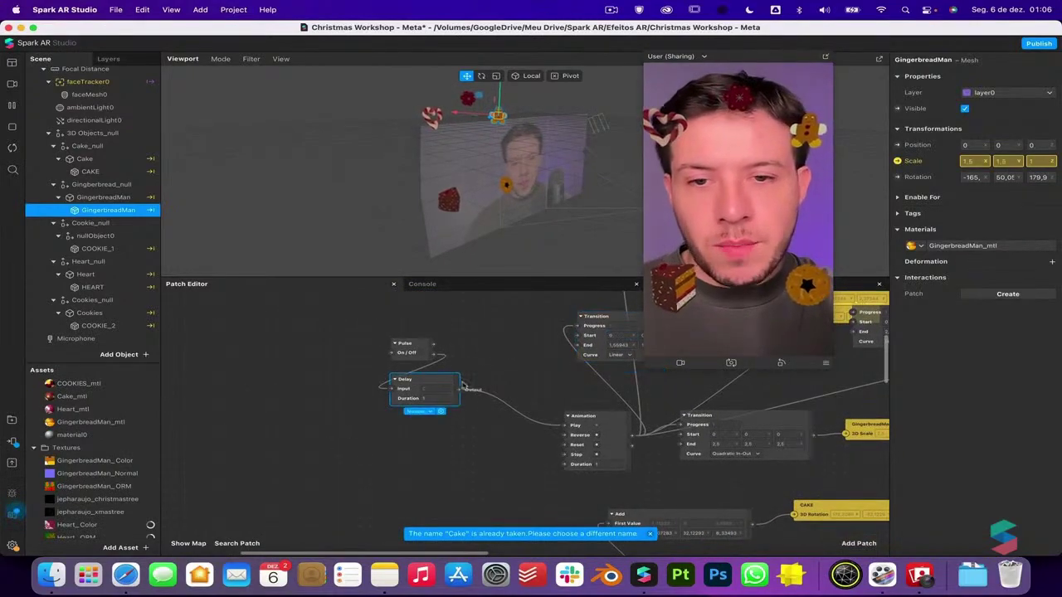
double_click(299, 412)
type("screen")
key("Down")
key("Return")
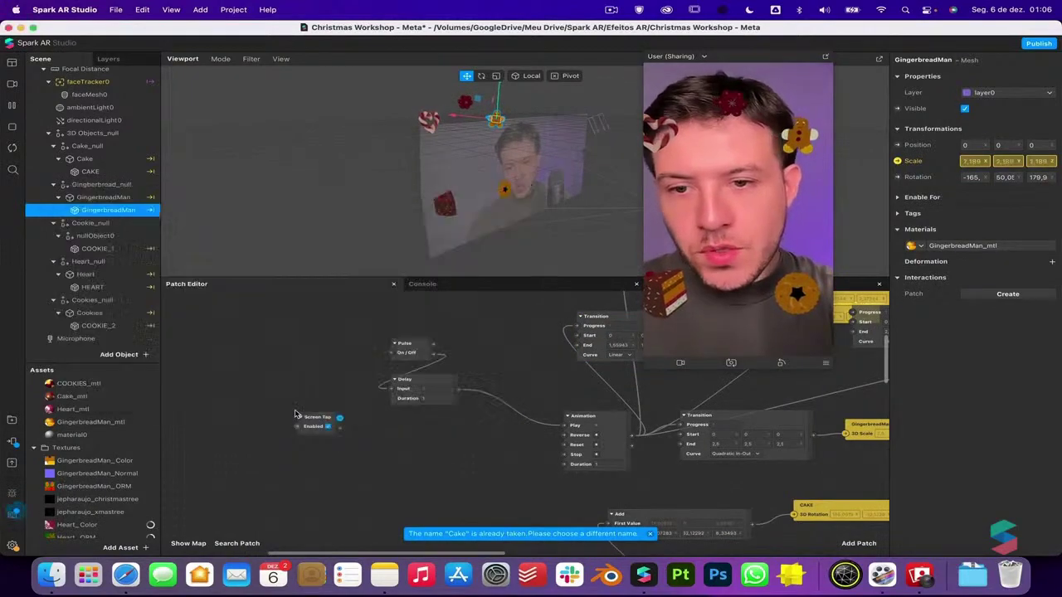
left_click_drag(365, 417, 260, 440)
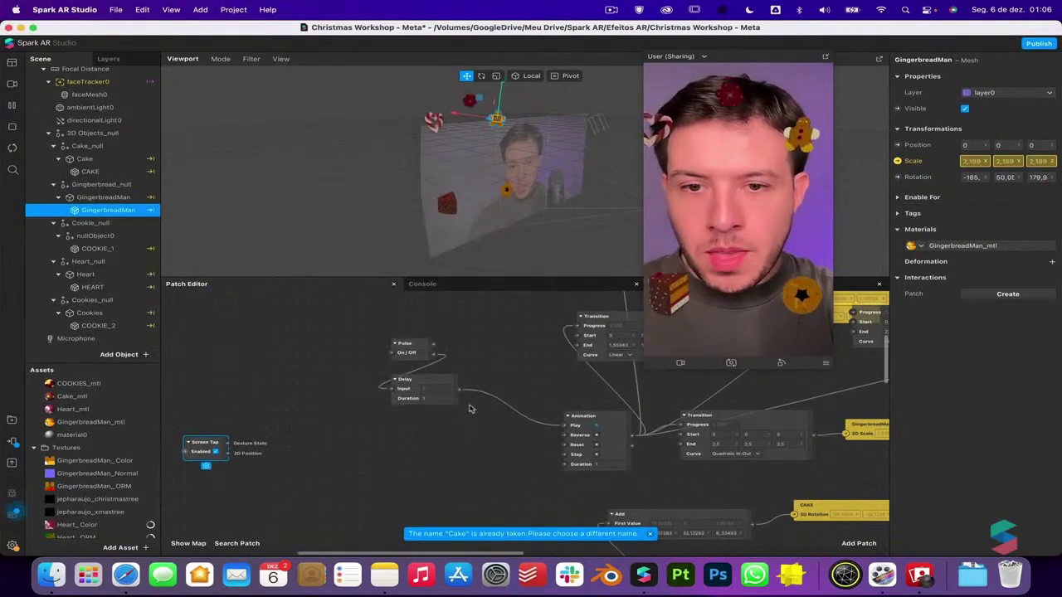
Add a Pulse Merge patch fed by the Delay's output and connect it to the Animation's Play input
left_click_drag(461, 394, 492, 418)
type("merge")
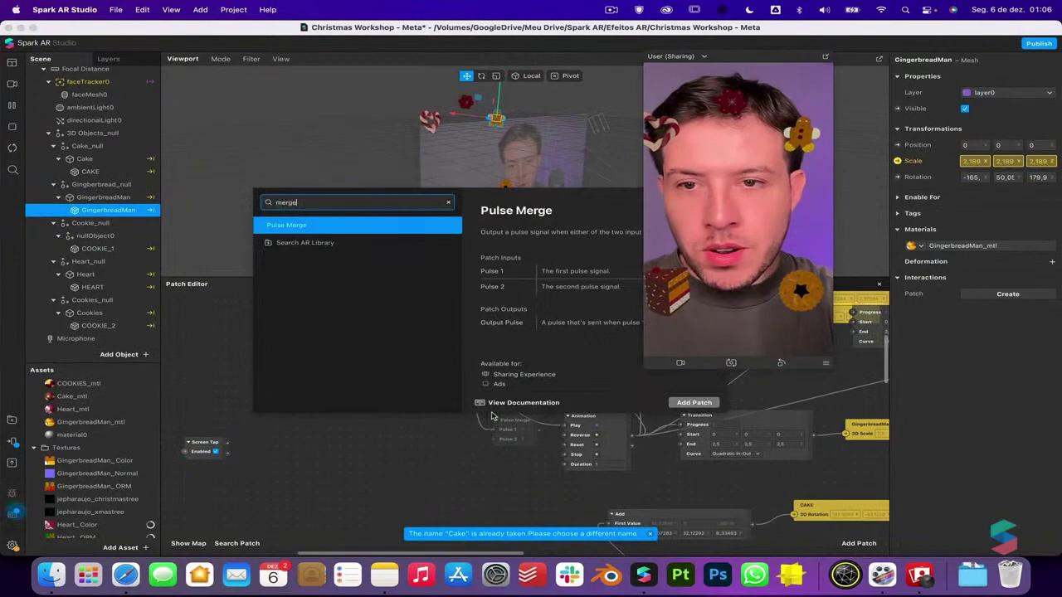
key("Return")
left_click_drag(538, 430, 572, 426)
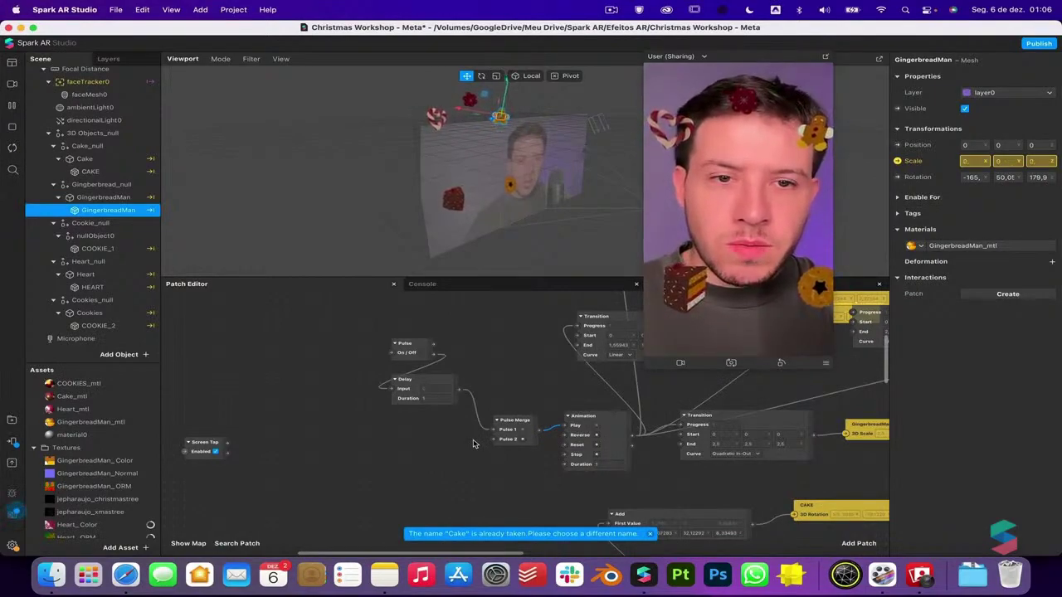
Drive a Switch patch with the Screen Tap and add a Not patch on the Switch's output
left_click_drag(227, 442, 290, 449)
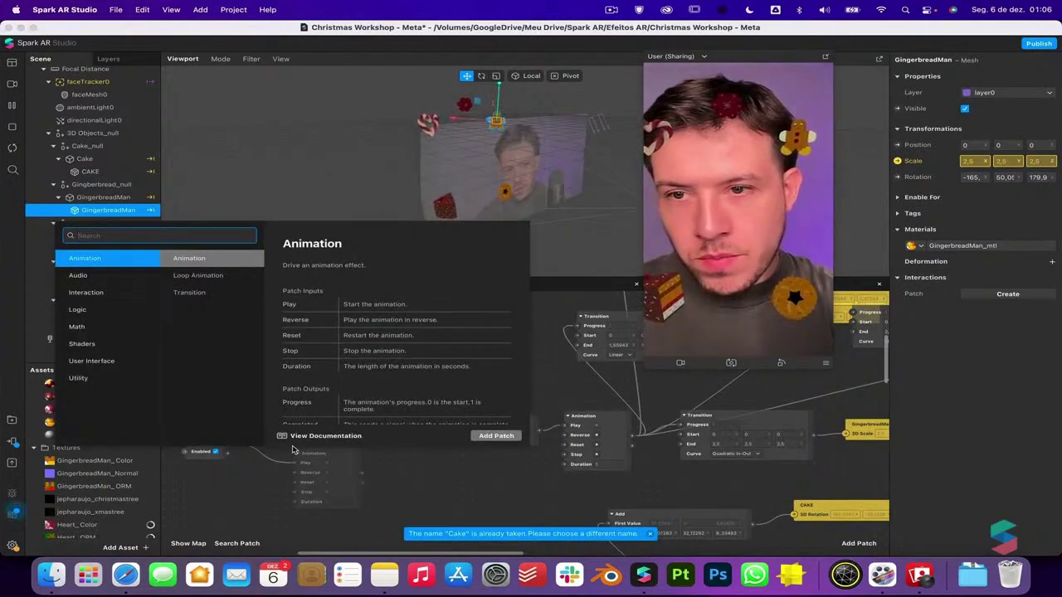
type("not")
key("Return")
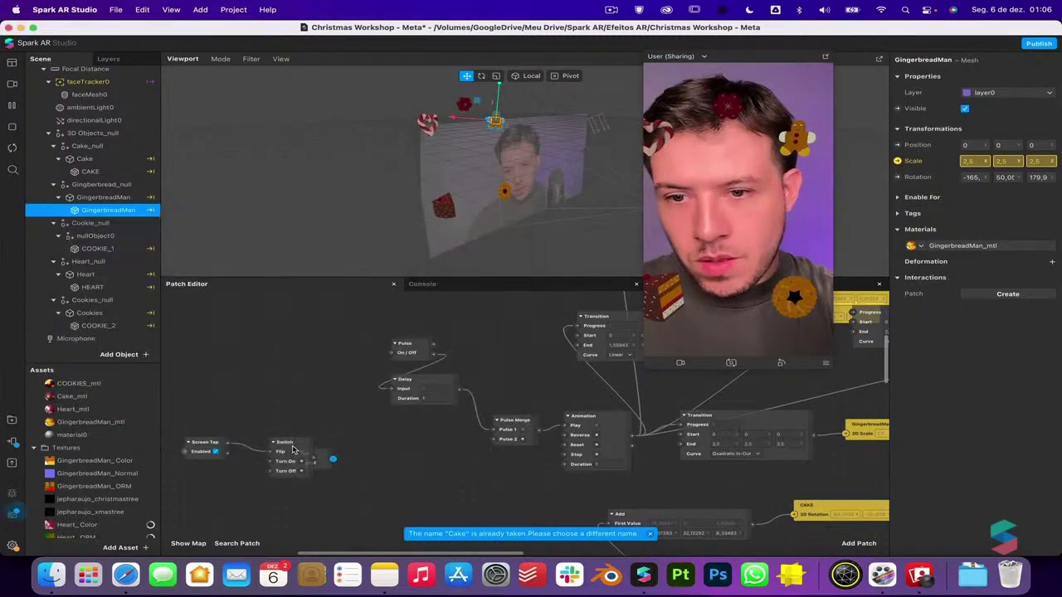
Route the Switch through a Pulse to Pulse Merge's second input, and the Not through another Pulse to the Animation's Reverse
left_click_drag(291, 446, 358, 489)
left_click_drag(300, 429, 495, 439)
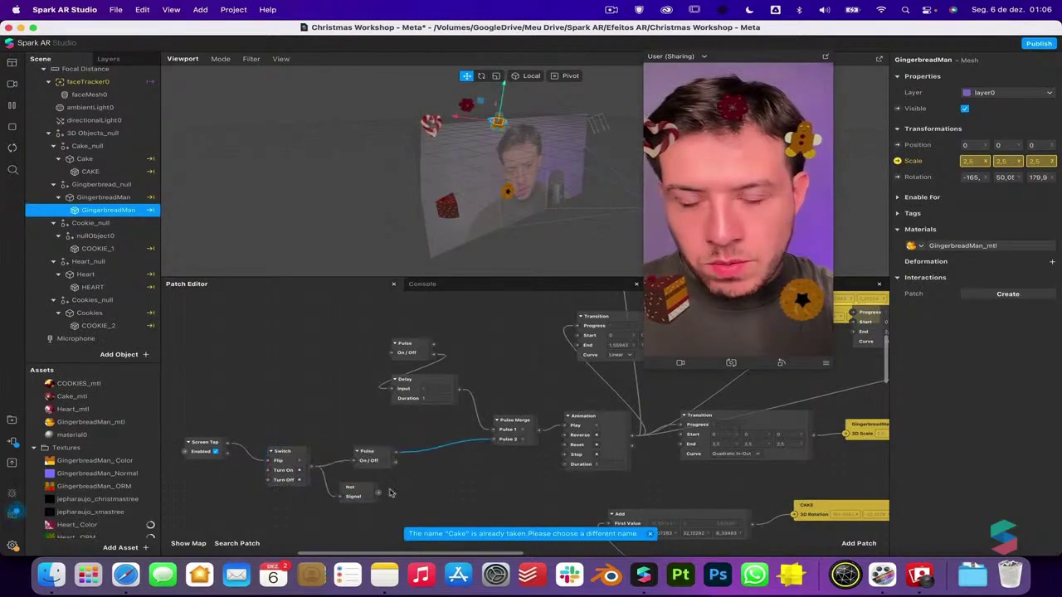
left_click_drag(378, 493, 567, 438)
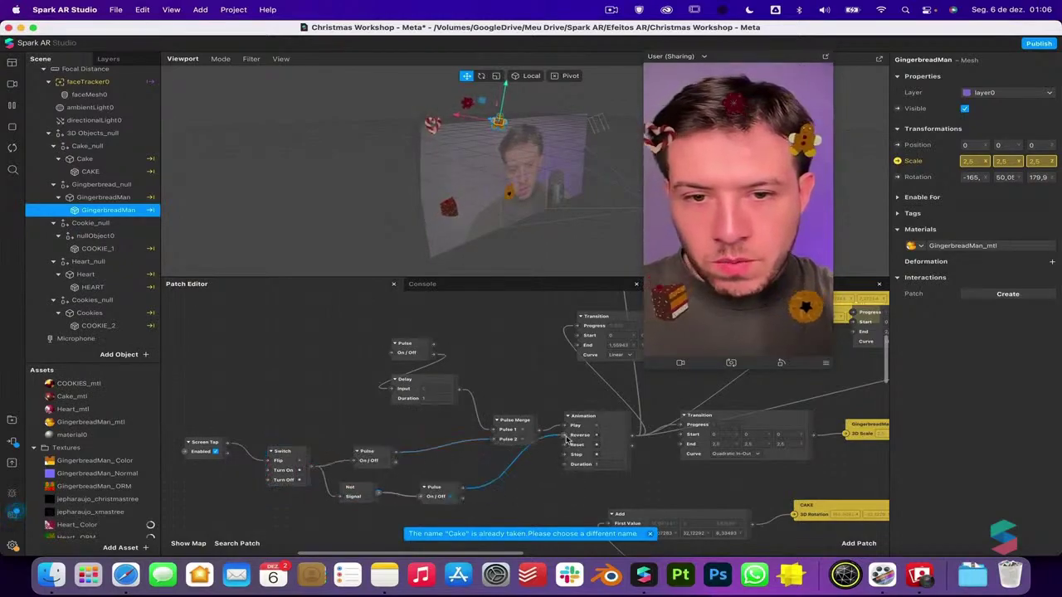
Enable Simulate Touch in the effect preview and tap the preview to test toggling the objects
scroll(490, 471, "right", 3)
scroll(491, 470, "down", 1)
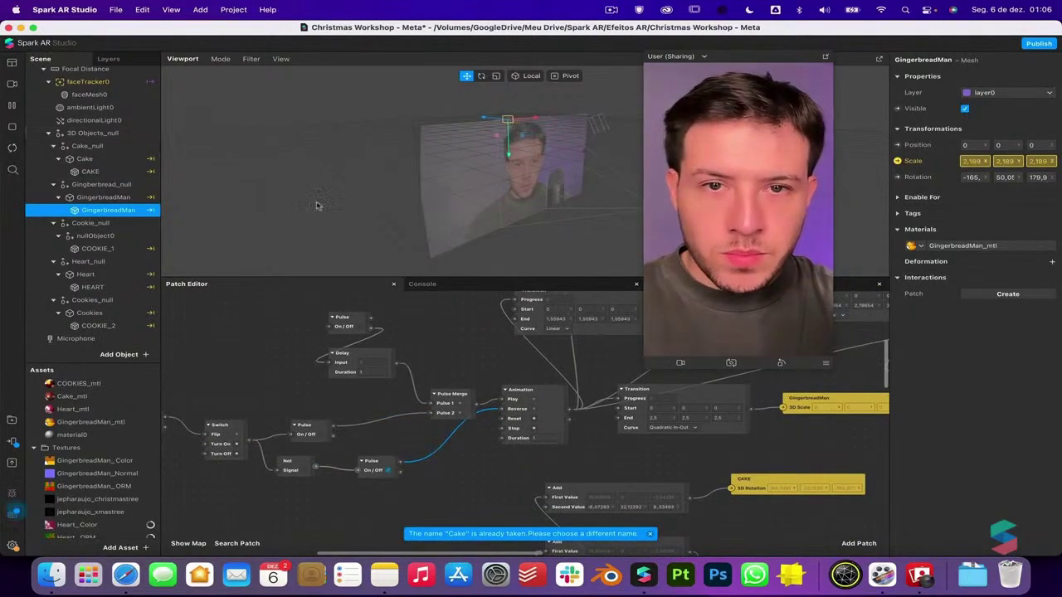
left_click(826, 362)
left_click(842, 359)
left_click(825, 363)
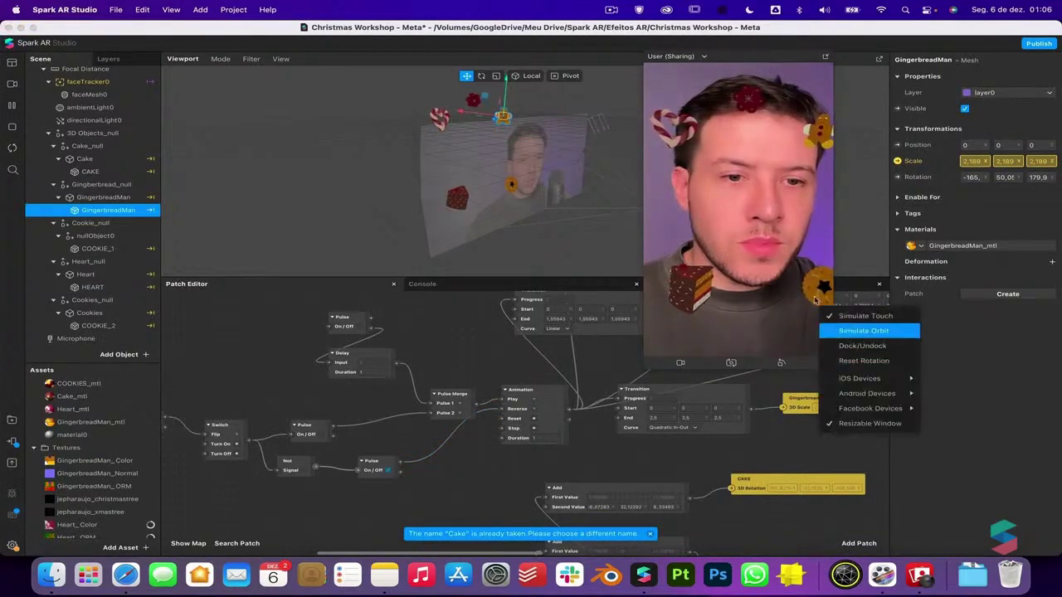
left_click(865, 315)
left_click(757, 237)
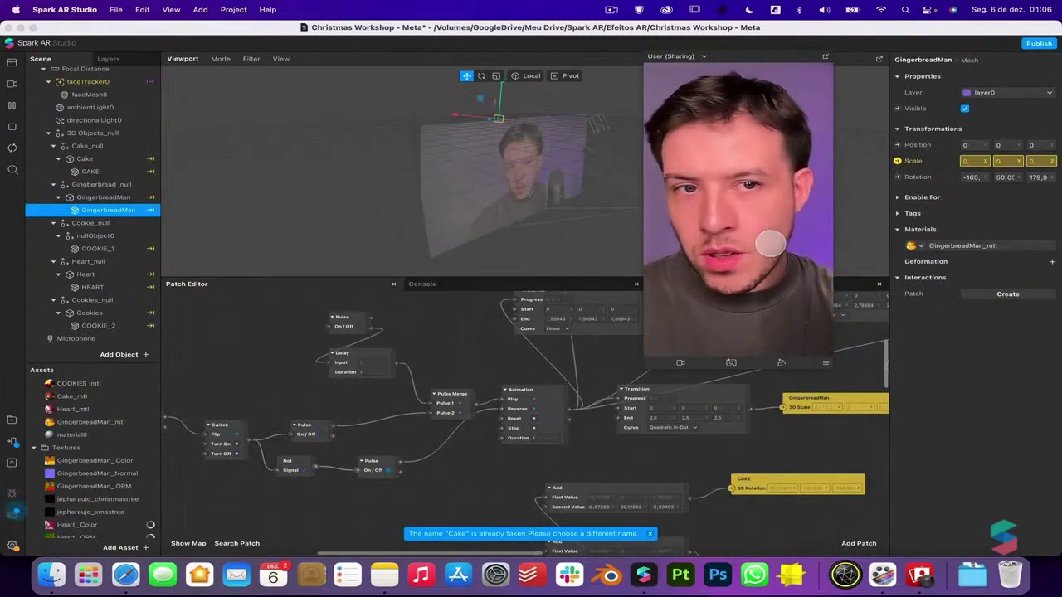
Set the Animation patch's duration to 0.5
scroll(427, 446, "left", 3)
scroll(427, 446, "down", 2)
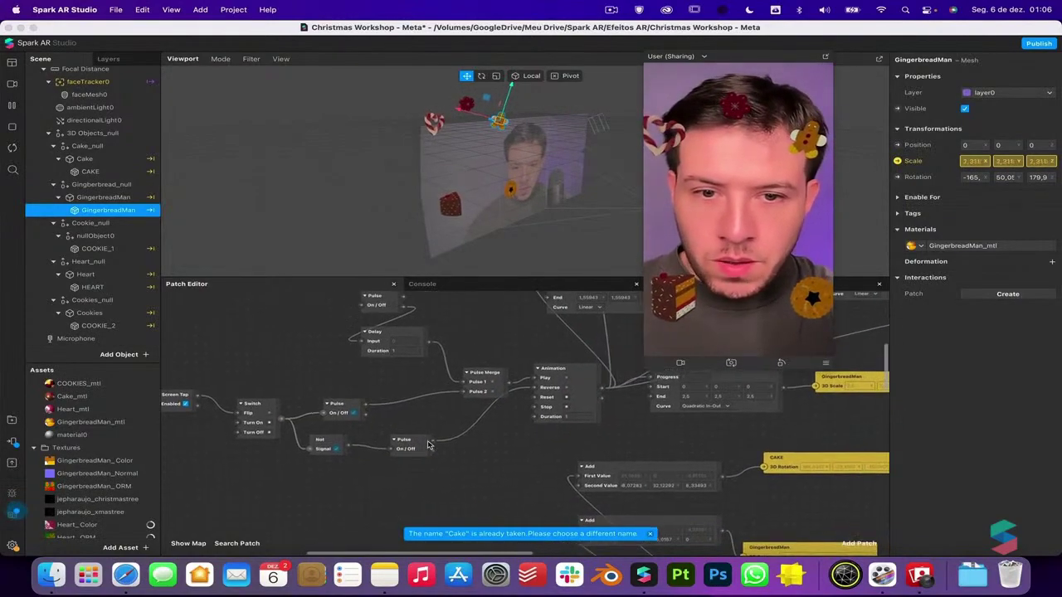
left_click(579, 412)
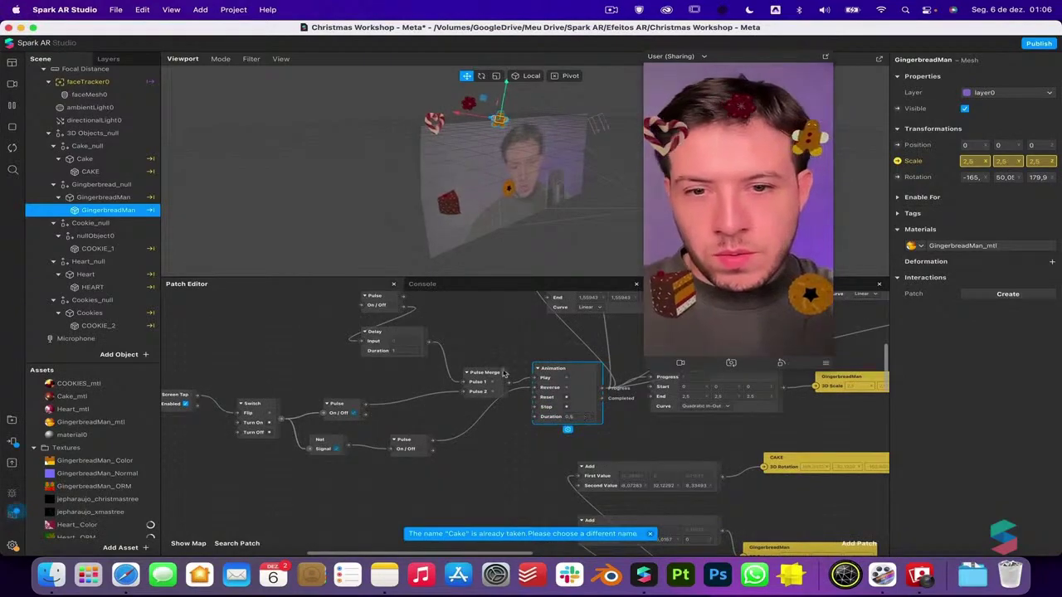
Tap the effect preview twice to test hiding and showing the objects at the new animation speed
left_click(752, 192)
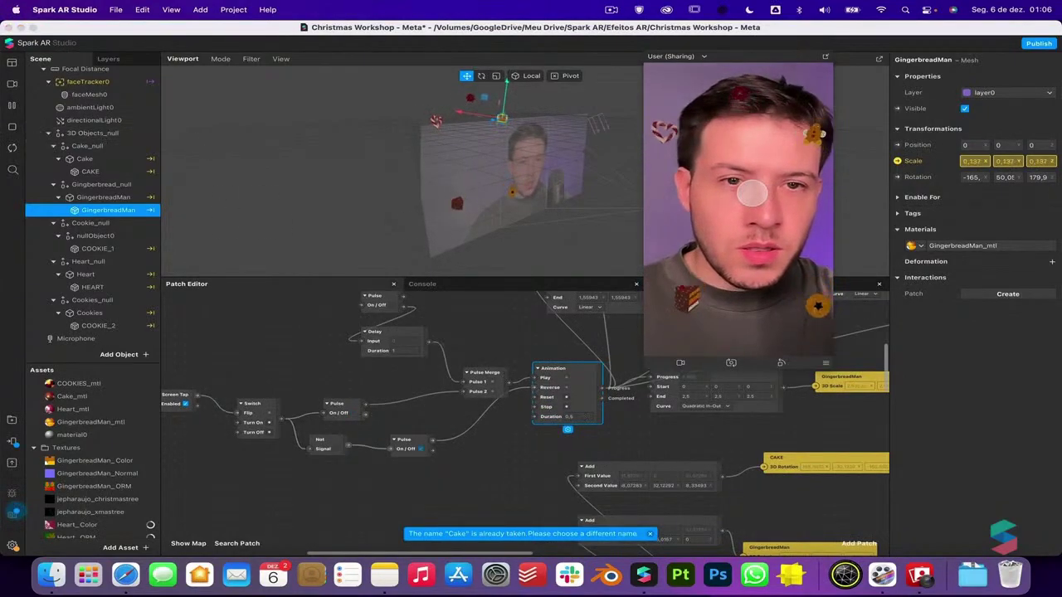
left_click(753, 194)
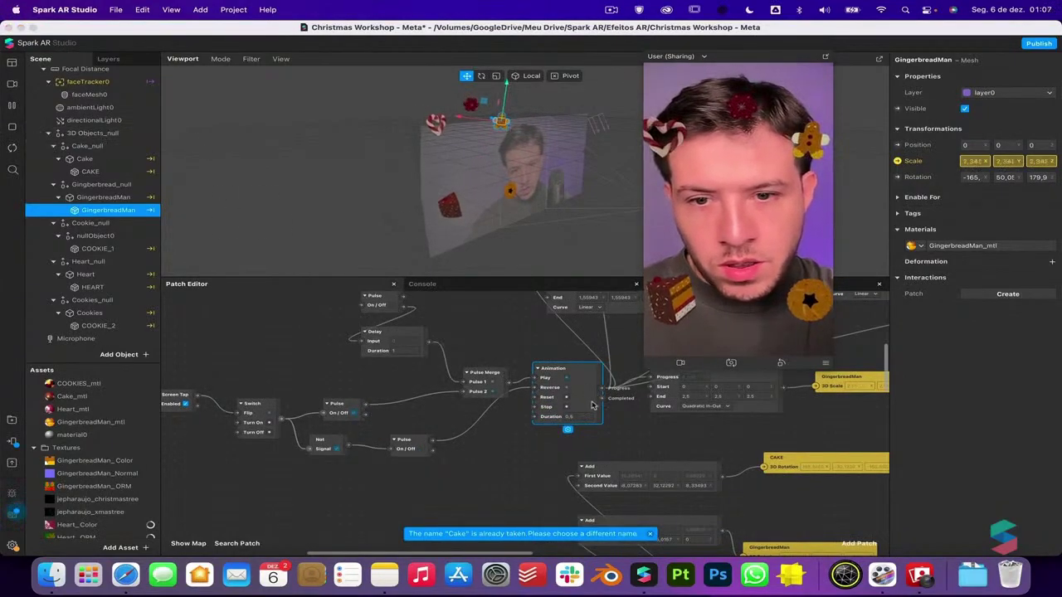
Set the curve of the Transition driving COOKIE_1's scale to Quadratic In-Out
scroll(572, 390, "right", 5)
scroll(573, 390, "up", 2)
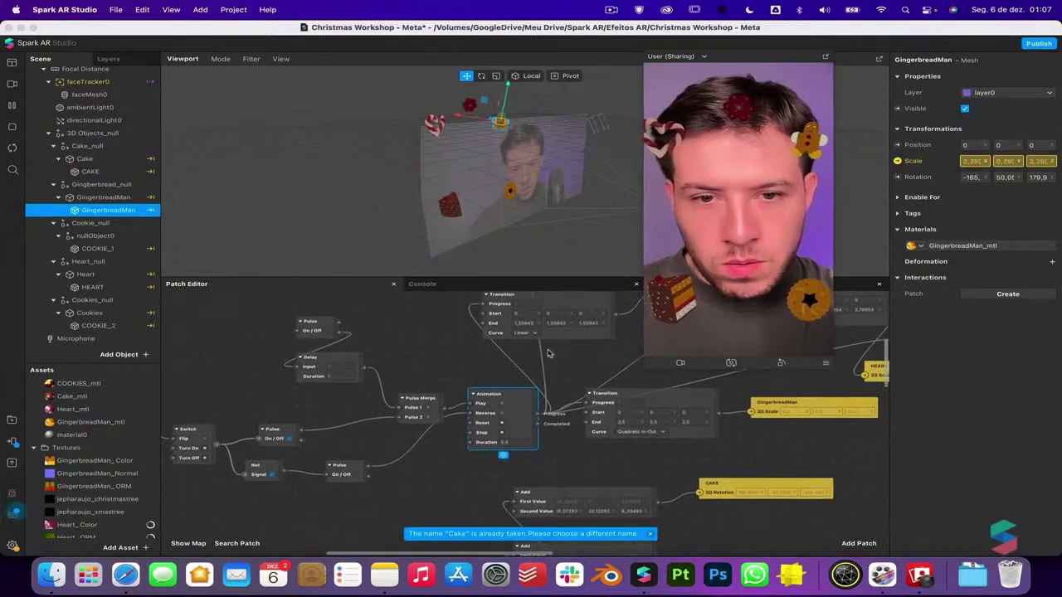
left_click(523, 332)
left_click(555, 291)
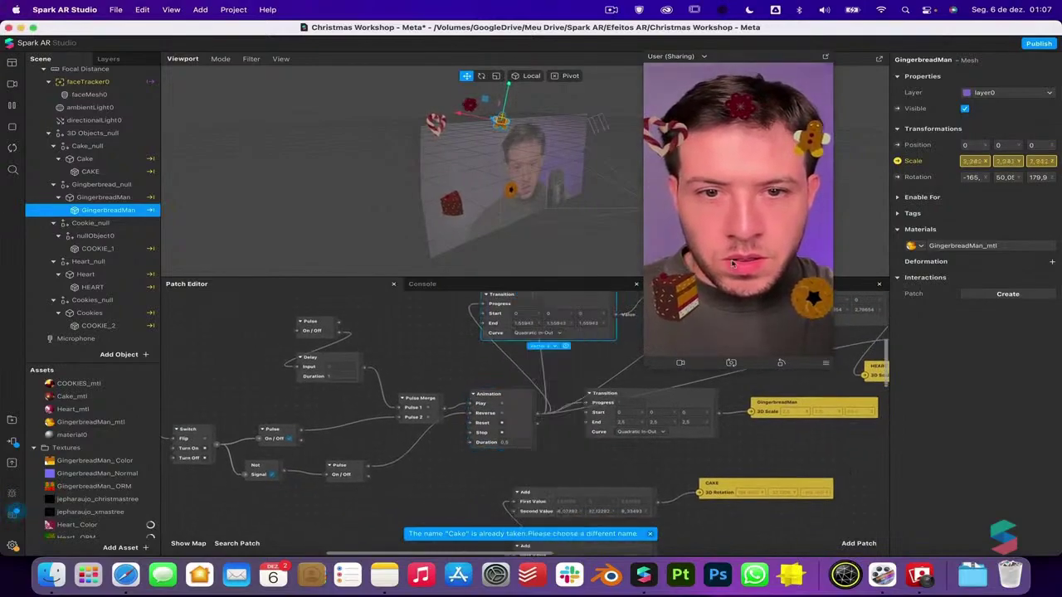
Try the Elastic Out curve on the GingerbreadMan scale Transition and return it to Quadratic In-Out
left_click(640, 432)
left_click(651, 505)
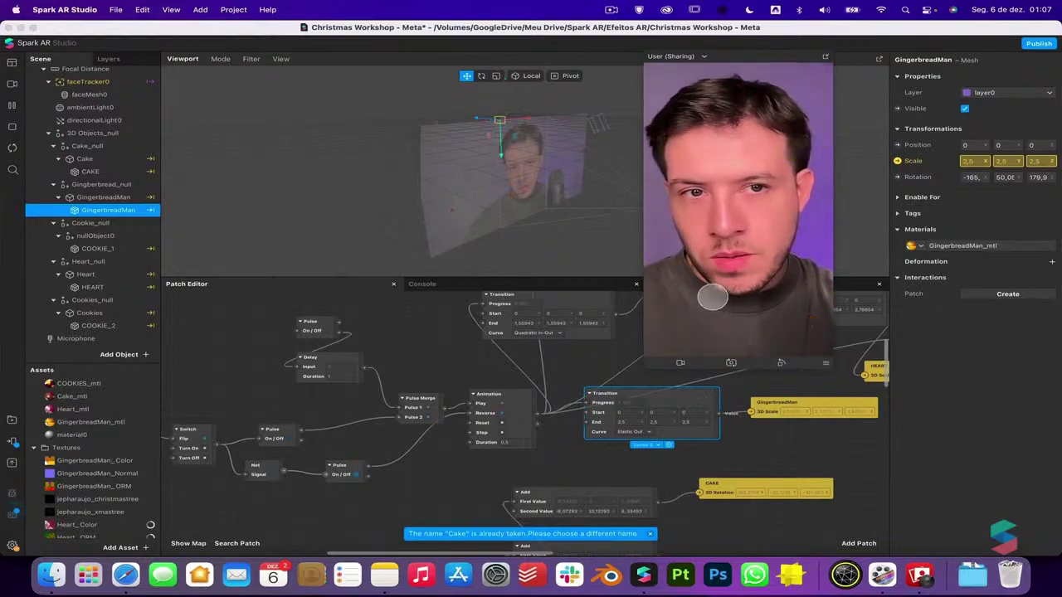
left_click(628, 432)
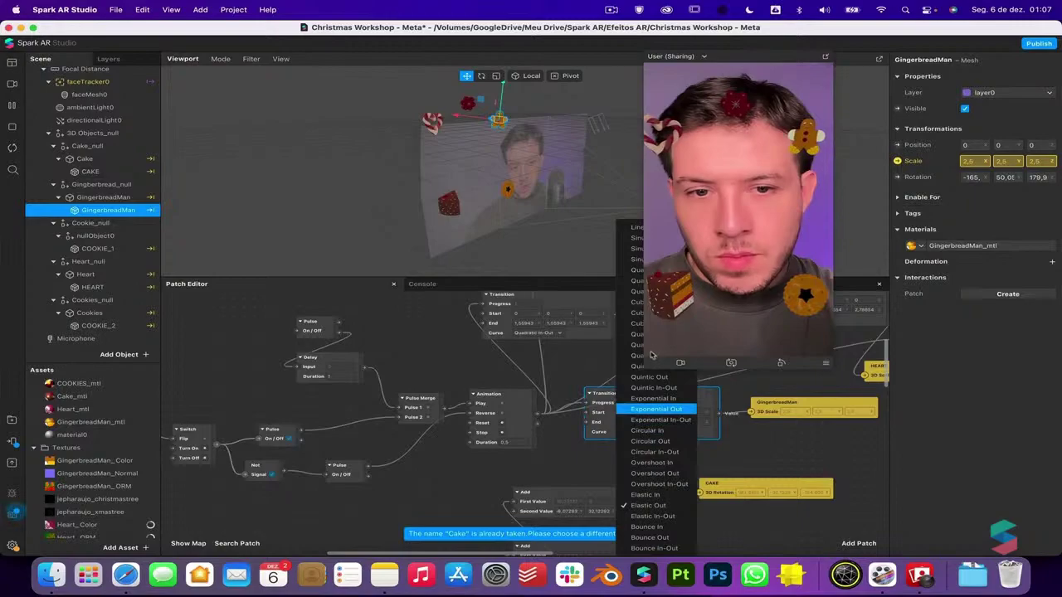
left_click_drag(688, 56, 785, 67)
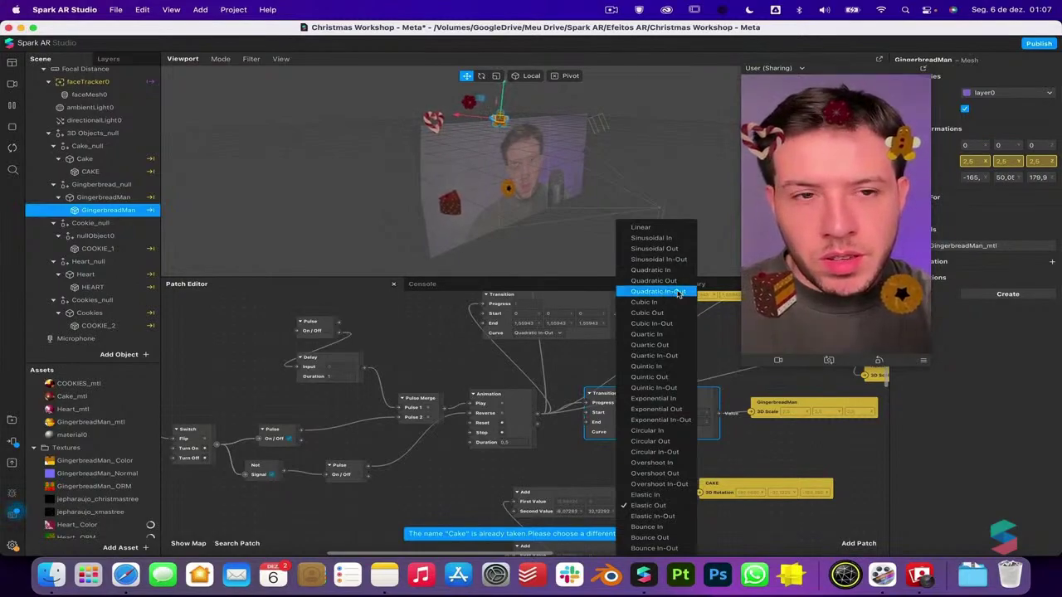
left_click(678, 292)
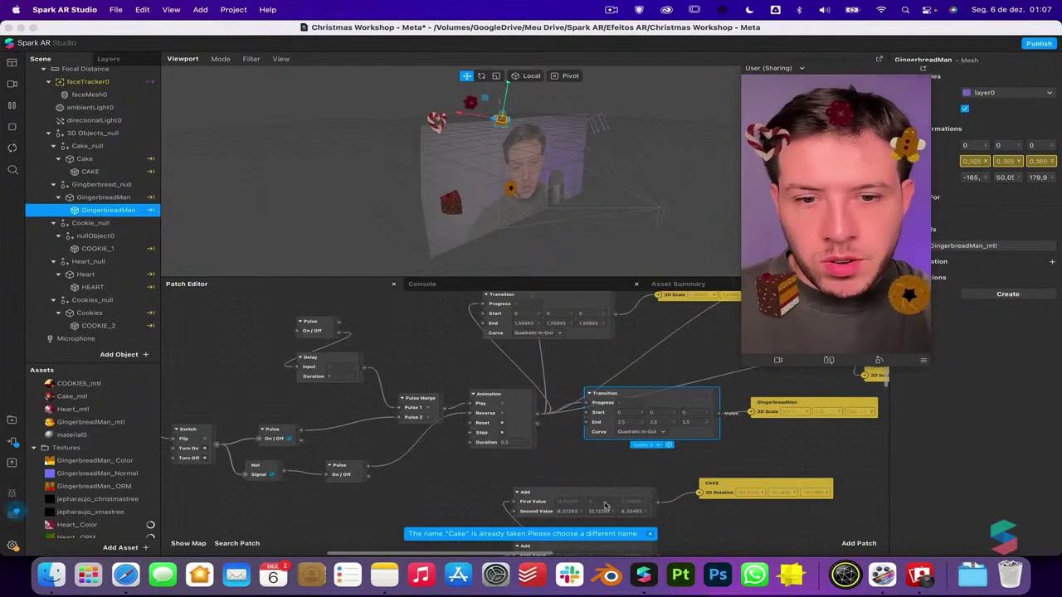
Set the curves of the Transitions driving COOKIE_2, HEART and CAKE scale to Quadratic In-Out
scroll(631, 492, "up", 4)
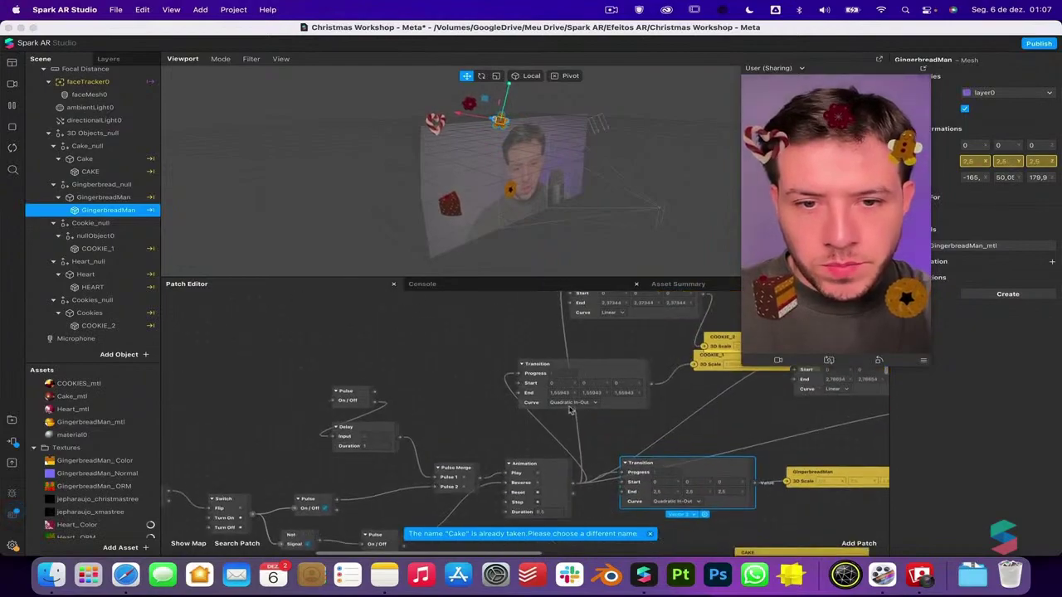
left_click(614, 313)
left_click(645, 291)
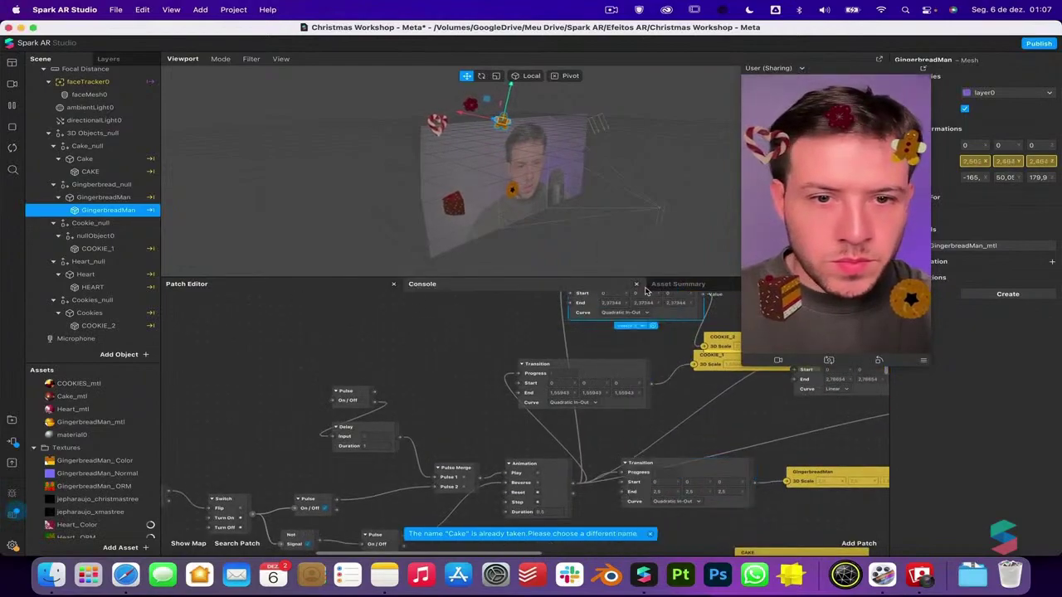
scroll(659, 372, "right", 5)
left_click(671, 414)
left_click(699, 291)
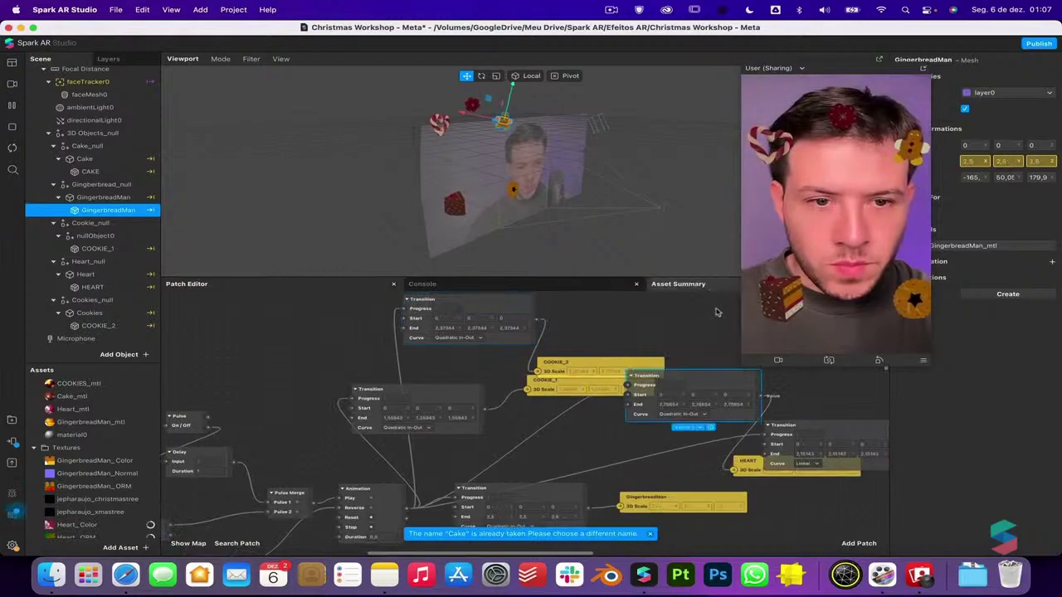
left_click(800, 463)
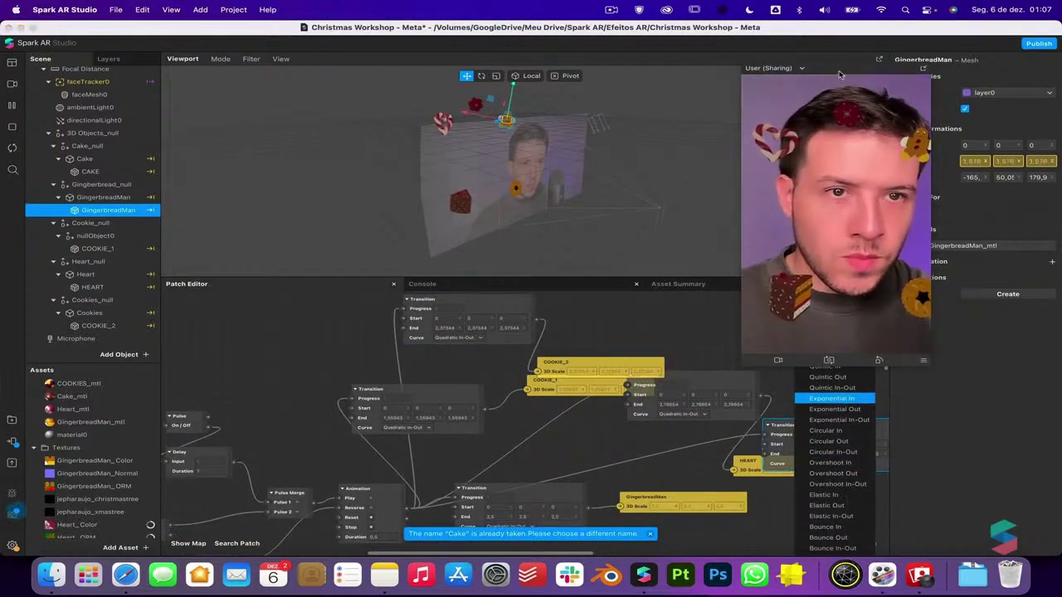
left_click_drag(843, 68, 673, 87)
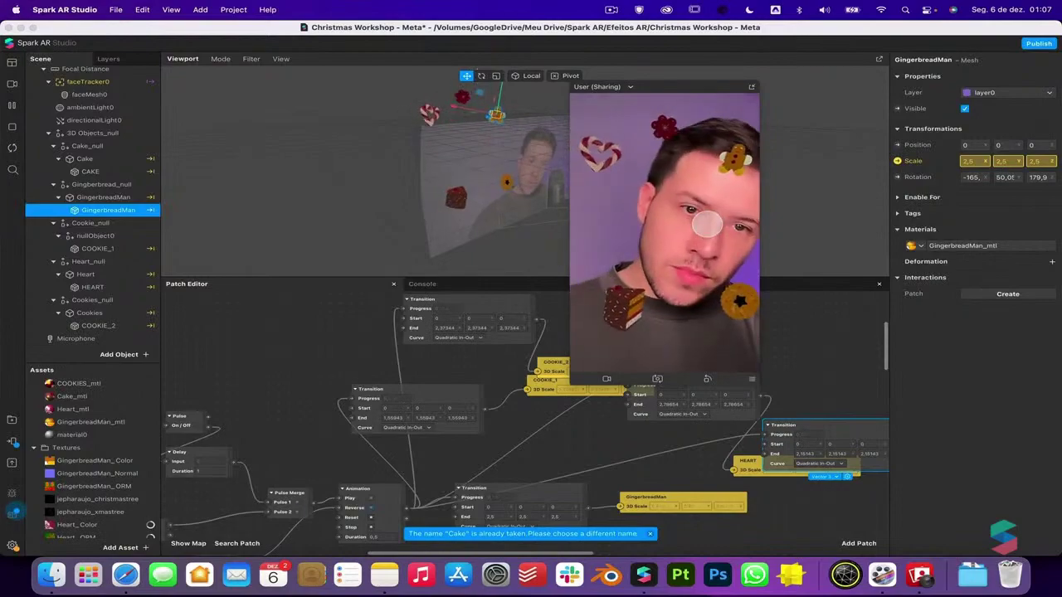
Insert a Delay patch with duration 0.5 between the CAKE Transition and CAKE's 3D Scale
scroll(782, 424, "right", 5)
scroll(782, 423, "right", 5)
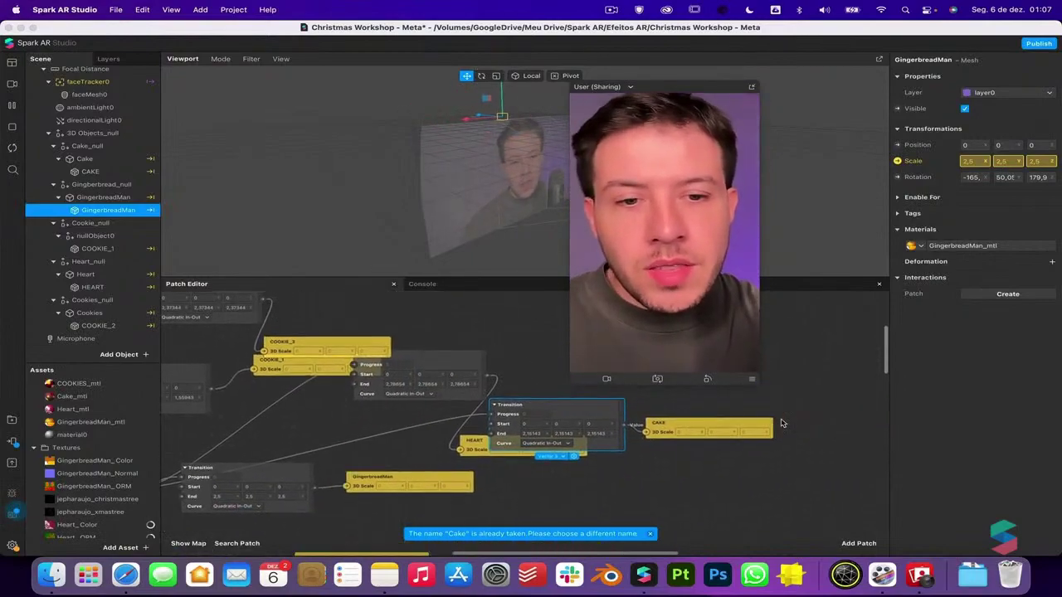
left_click_drag(678, 430, 718, 431)
left_click_drag(621, 429, 637, 448)
type("delay")
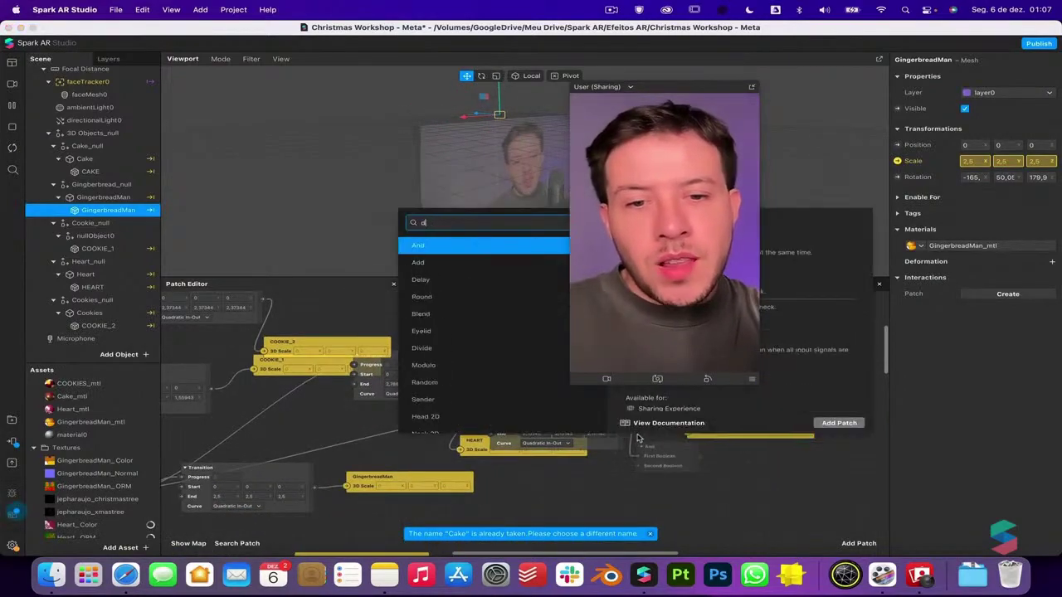
key("Return")
left_click(683, 457)
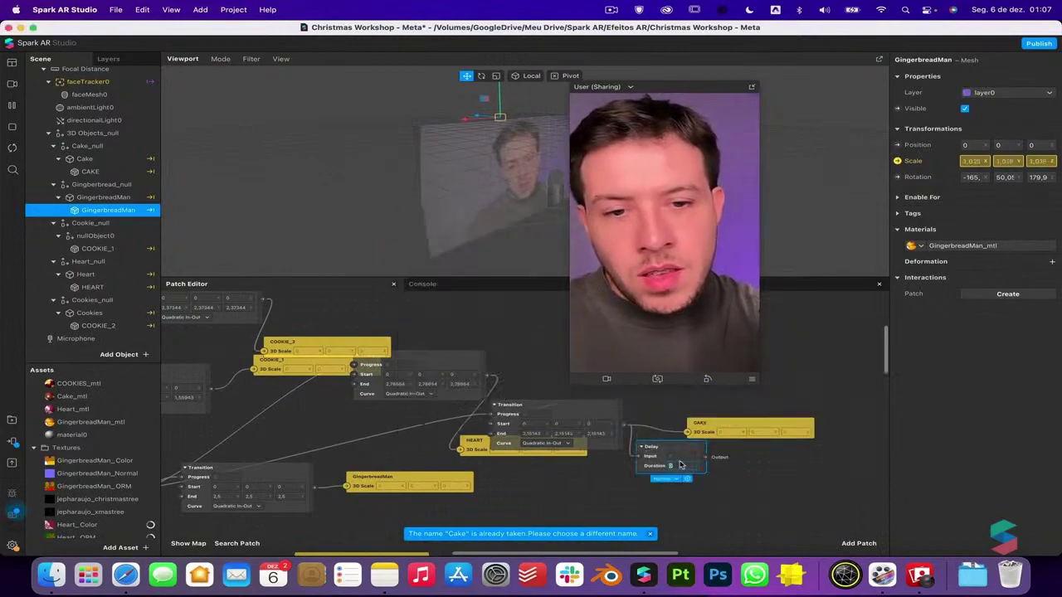
left_click_drag(705, 459, 688, 438)
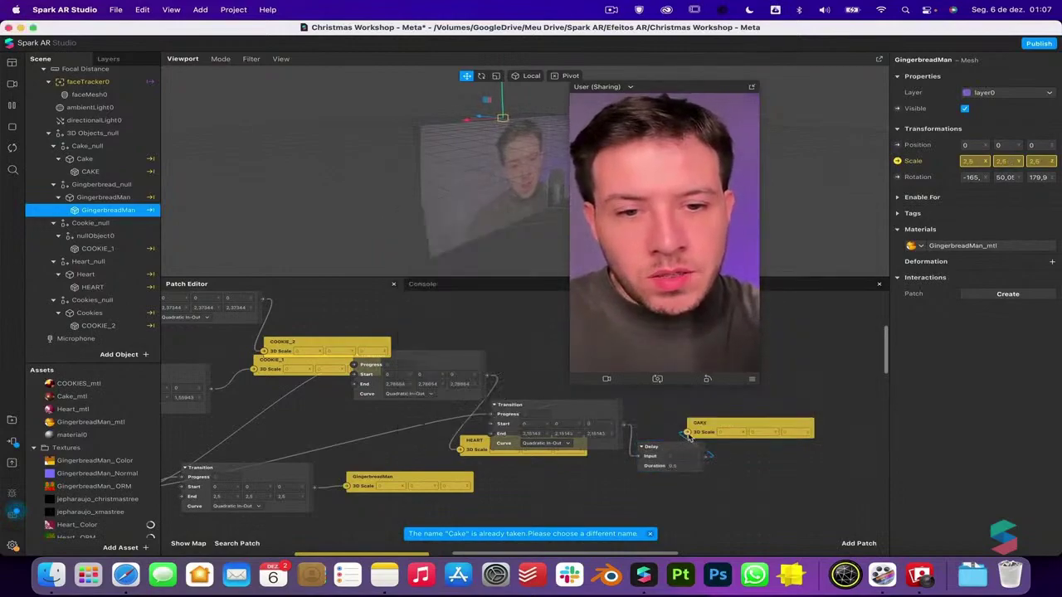
Insert a Delay patch with duration 0.25 between the COOKIE_2 Transition and COOKIE_2's 3D Scale
scroll(450, 365, "left", 5)
scroll(450, 365, "up", 1)
left_click_drag(407, 322, 447, 318)
type("delay")
key("Return")
left_click(484, 341)
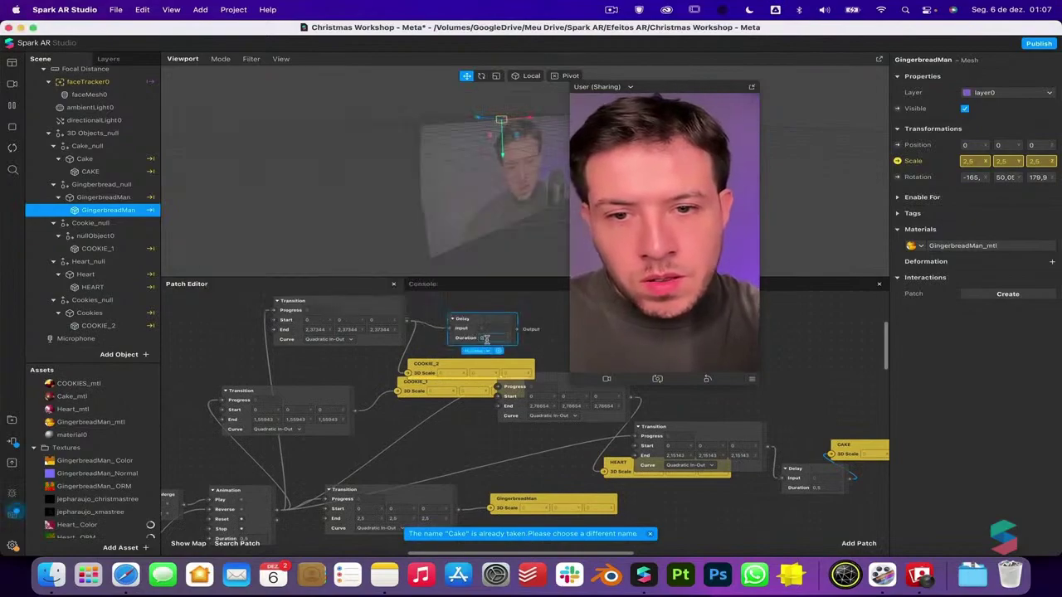
left_click_drag(522, 333, 407, 373)
Insert a Delay patch with duration 0.3 between the GingerbreadMan Transition and GingerbreadMan's 3D Scale
scroll(435, 382, "down", 1)
scroll(434, 382, "down", 5)
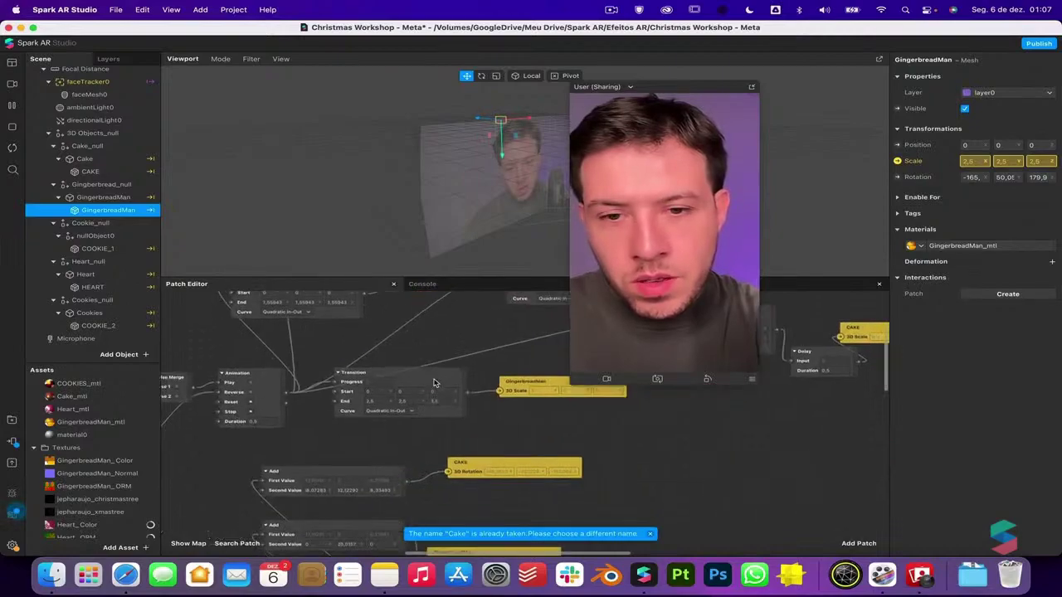
left_click_drag(480, 402, 481, 403)
key("Return")
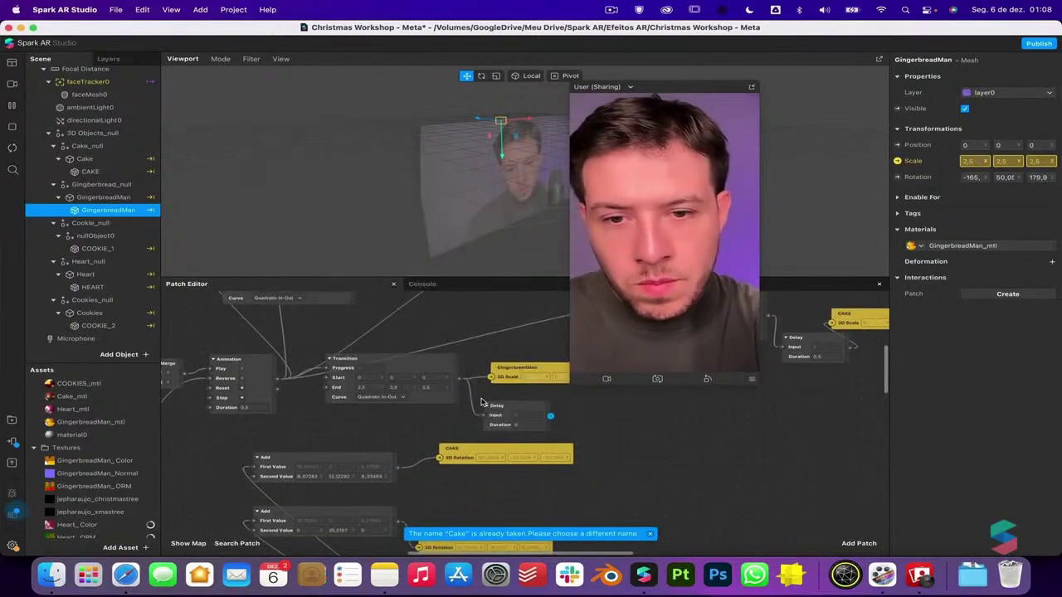
left_click(527, 425)
left_click_drag(550, 415, 493, 377)
Branch another Delay patch off the Add patch feeding GingerbreadMan's rotation and move it beside the CAKE scale's Delay
scroll(493, 378, "down", 4)
left_click_drag(399, 404, 434, 391)
key("Return")
scroll(415, 358, "up", 3)
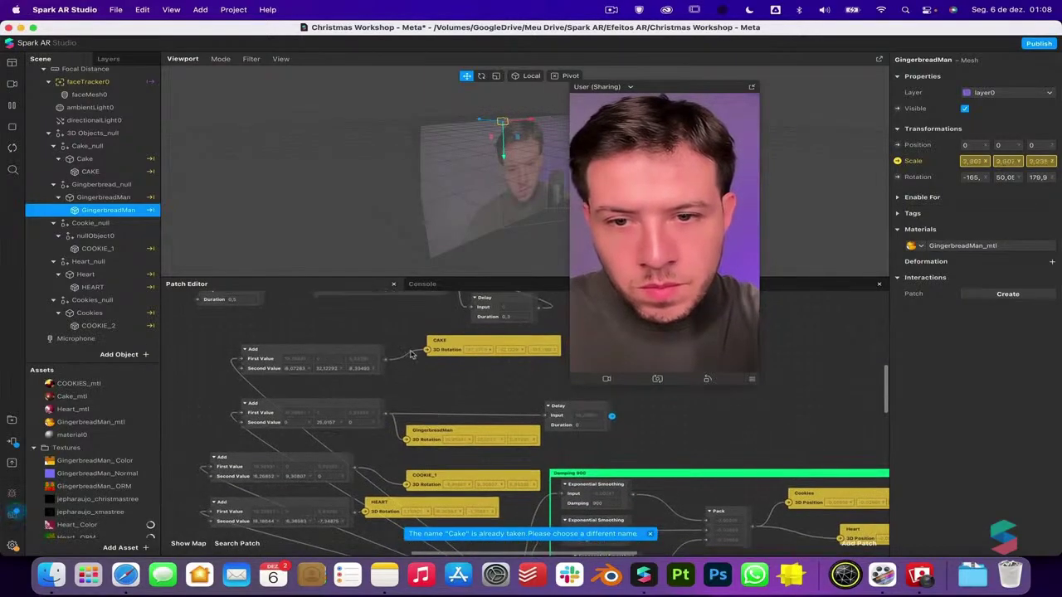
left_click_drag(537, 461, 858, 292)
scroll(816, 365, "up", 5)
scroll(816, 366, "right", 5)
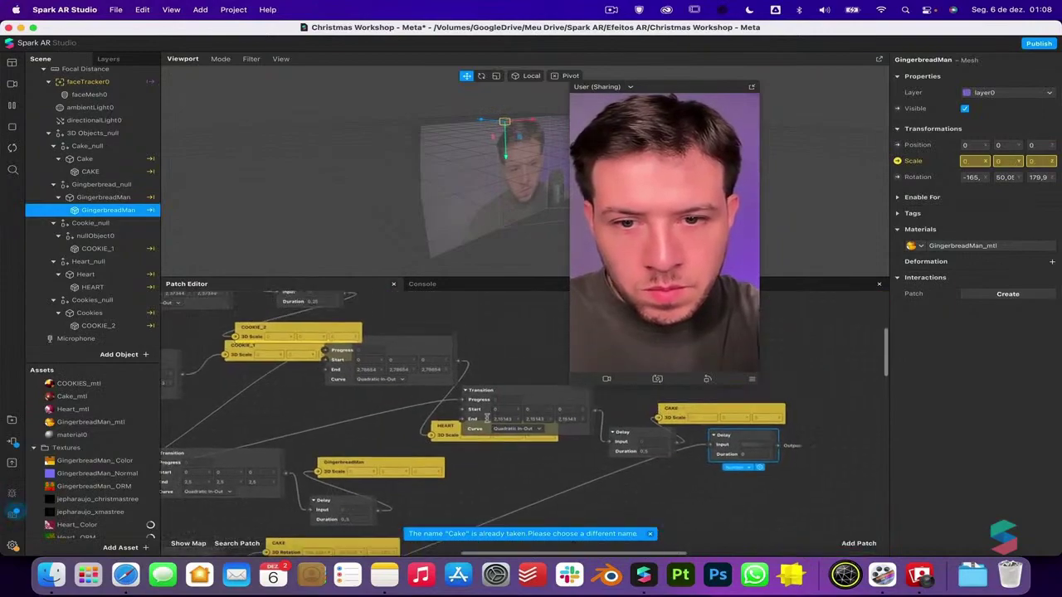
Feed the HEART Transition into the newest Delay, set its duration to 0.1 and connect its output to HEART's 3D Scale
left_click_drag(459, 361, 711, 445)
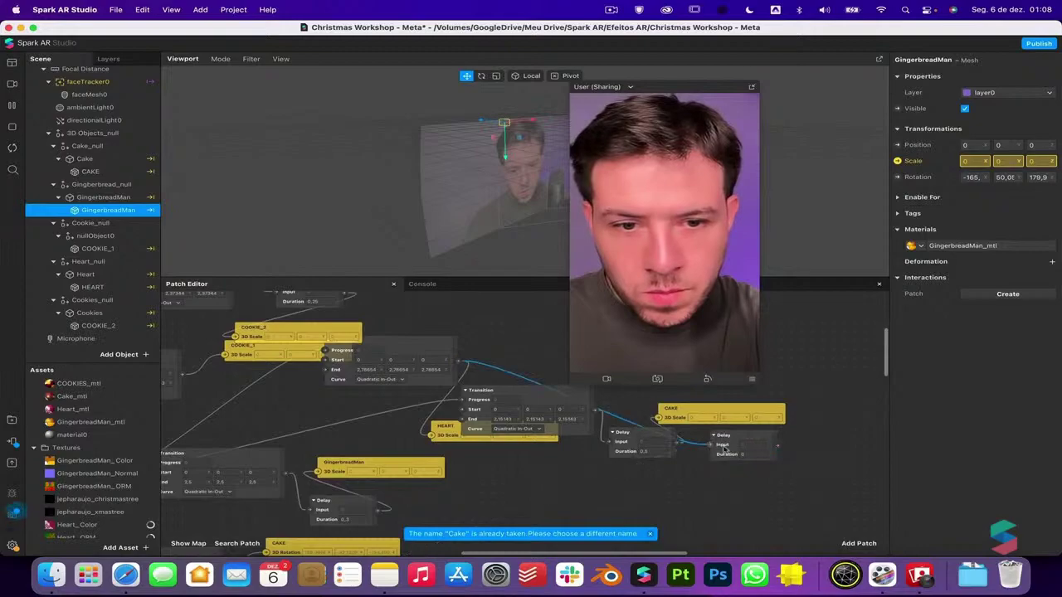
left_click(752, 455)
type("0.1")
key("Return")
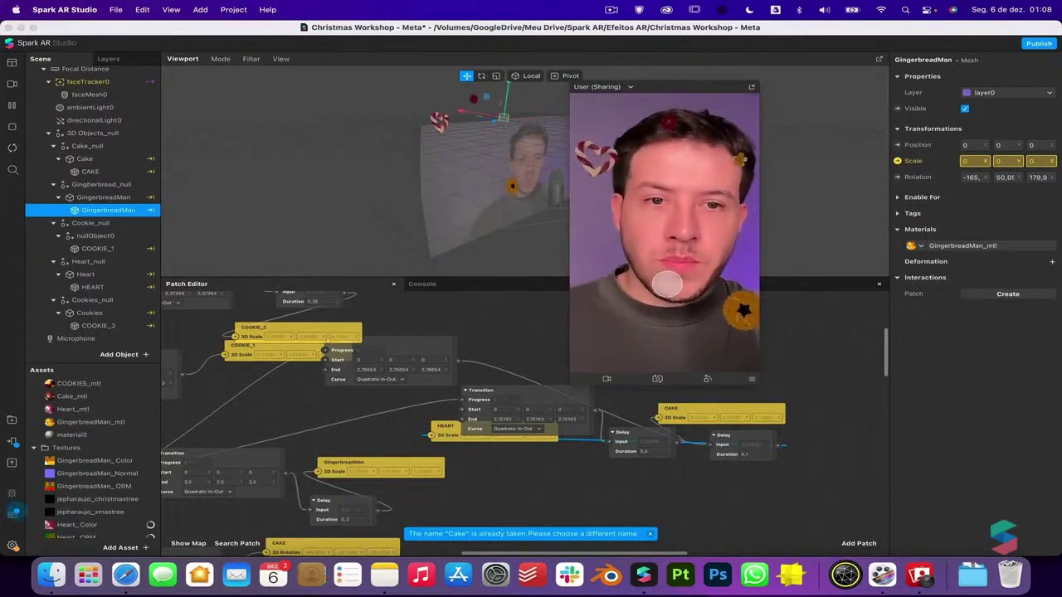
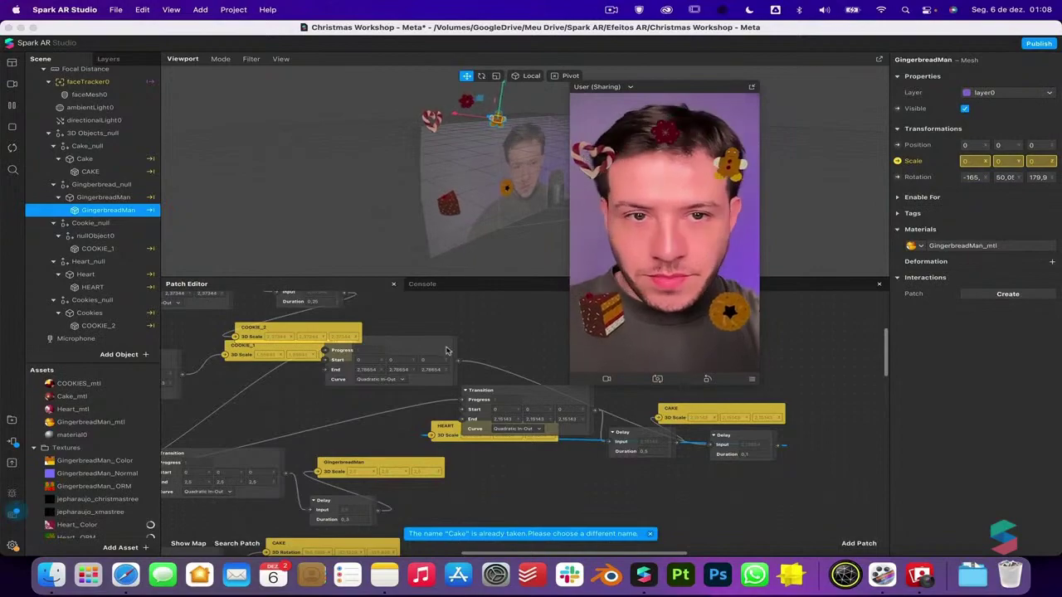
scroll(471, 443, "left", 3)
scroll(471, 442, "down", 2)
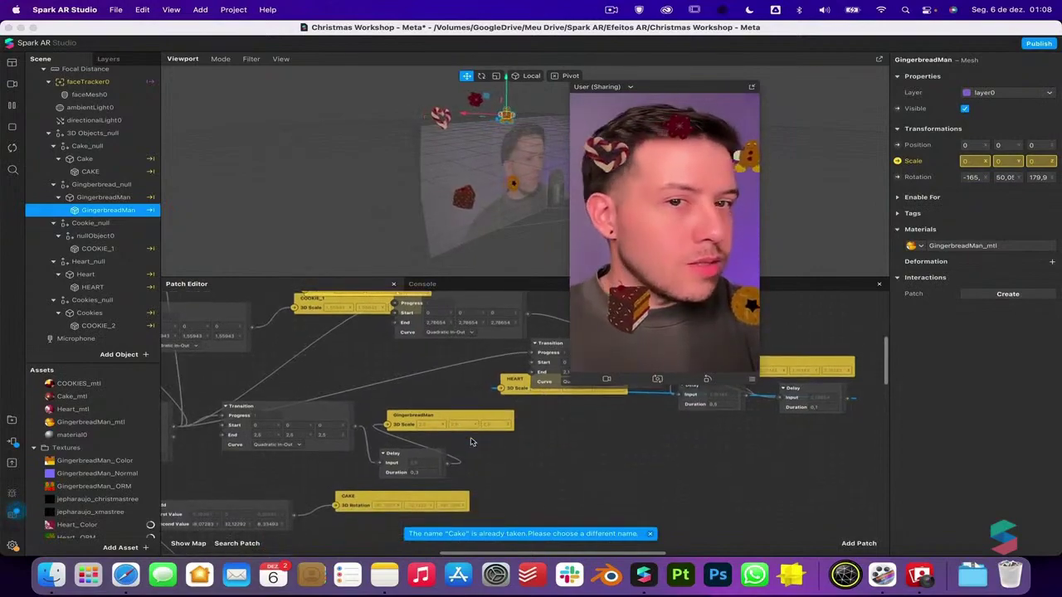
scroll(471, 442, "down", 2)
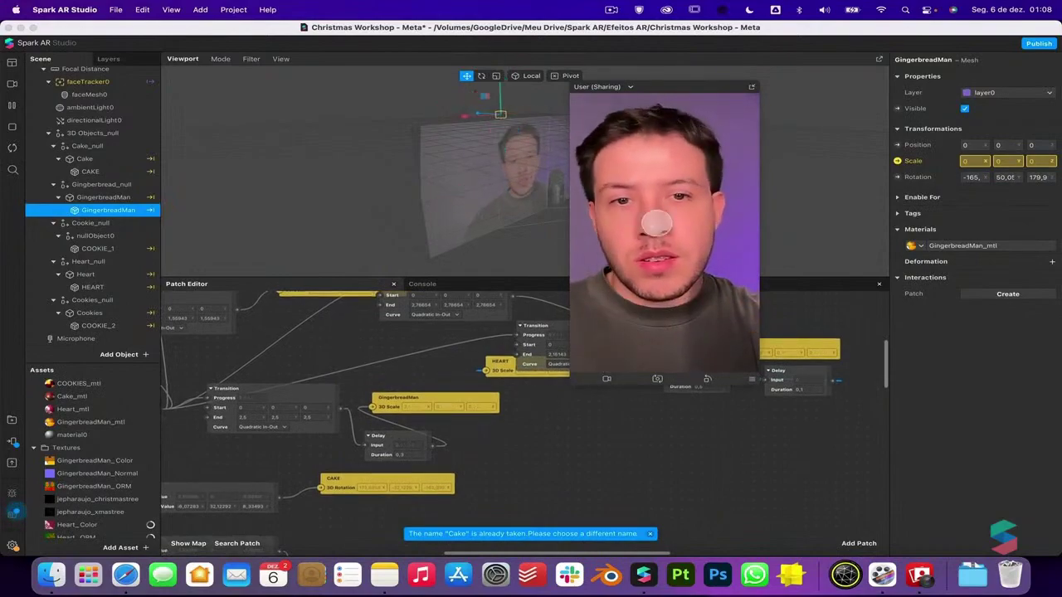
scroll(585, 511, "up", 6)
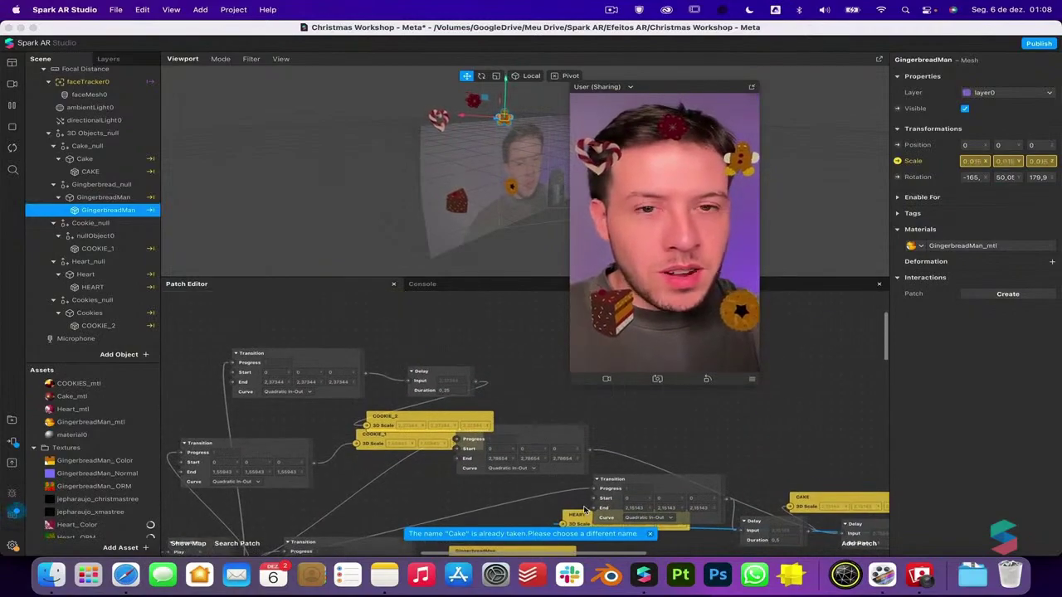
scroll(585, 510, "up", 5)
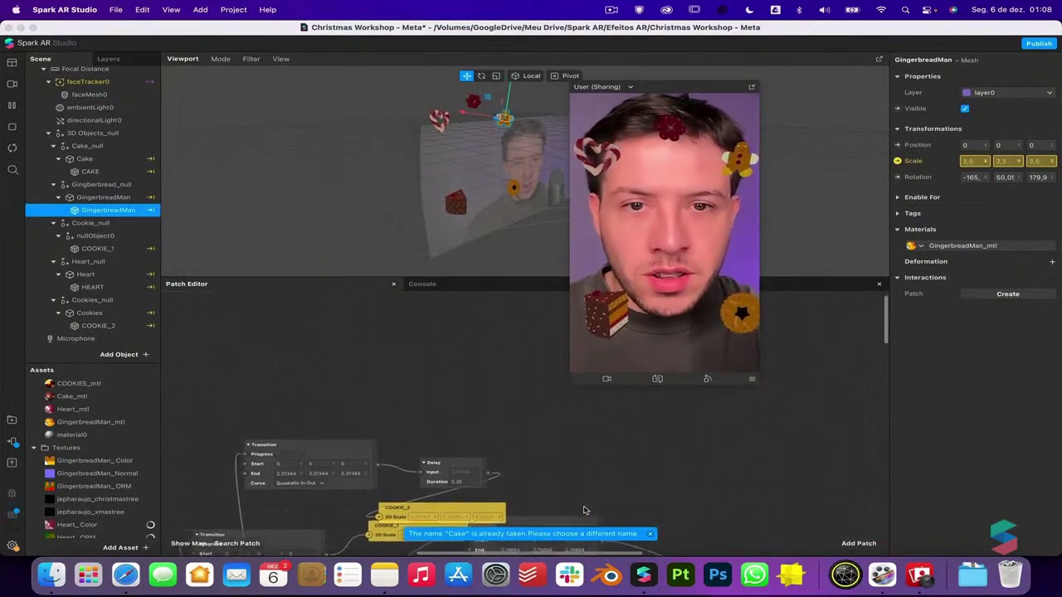
Delete the material0 asset and the faceMesh0 object under the face tracker
left_click(90, 108)
left_click(89, 94)
scroll(116, 427, "down", 10)
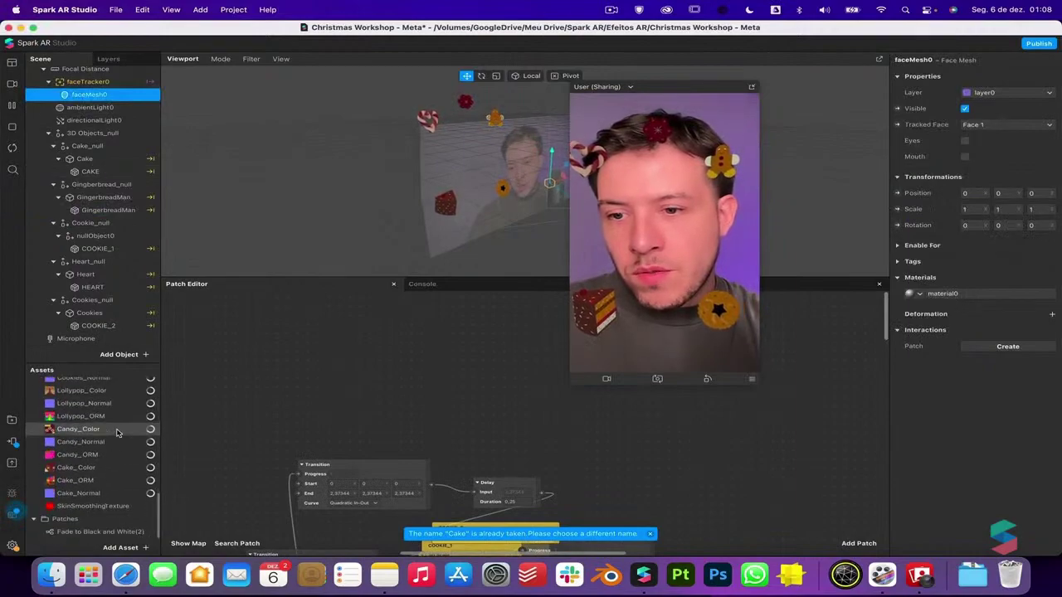
scroll(120, 456, "up", 8)
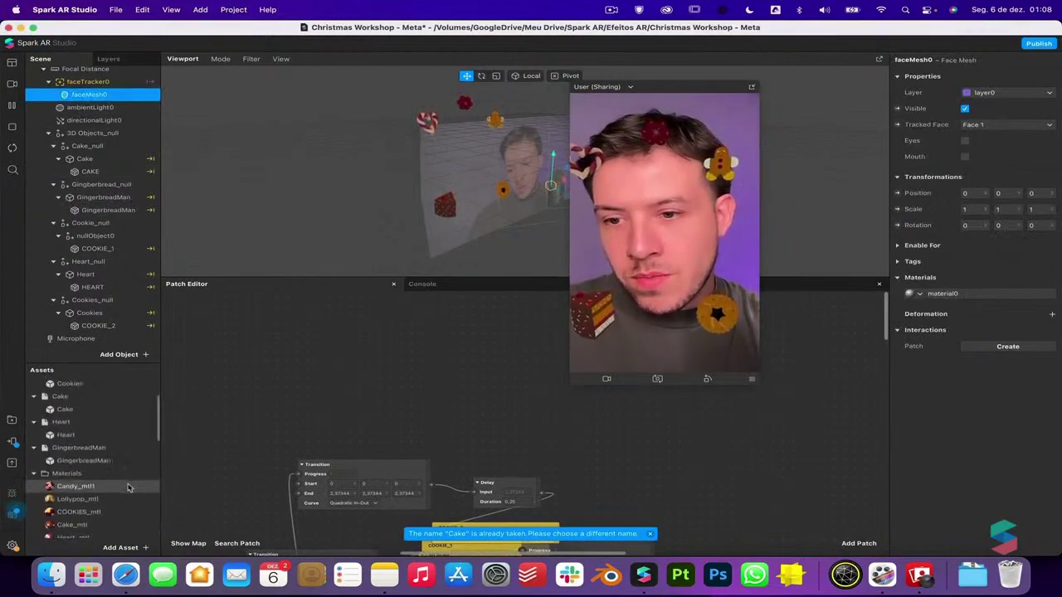
scroll(129, 487, "up", 5)
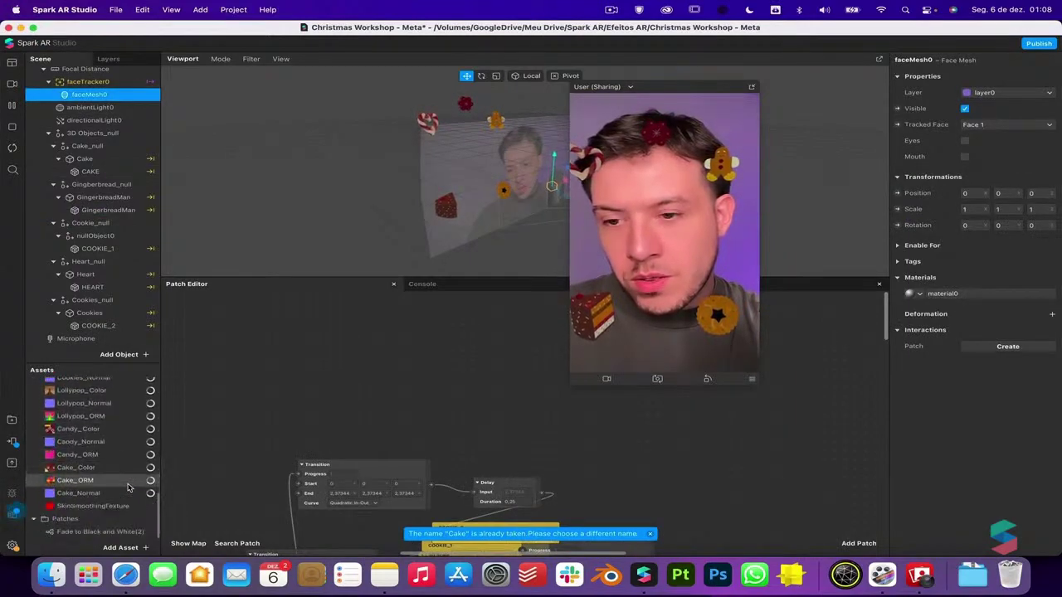
scroll(129, 487, "down", 5)
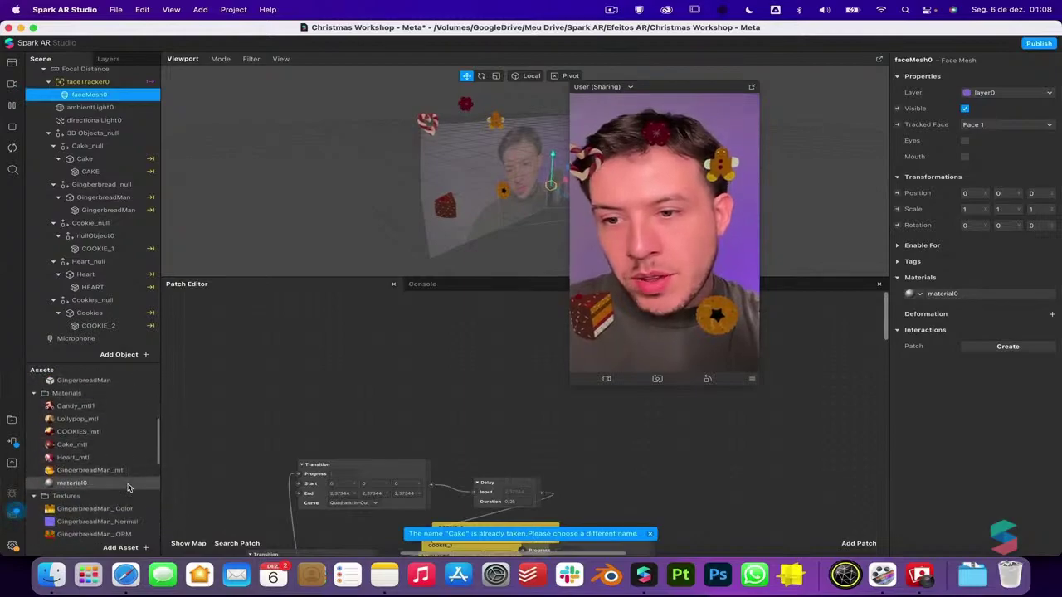
left_click(128, 482)
key("Delete")
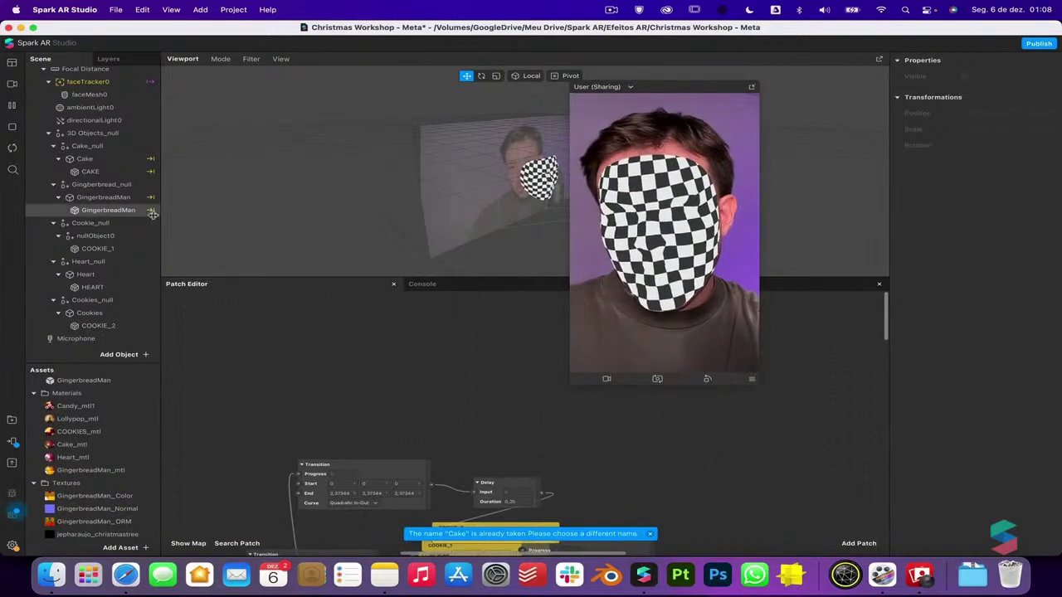
left_click(89, 95)
key("Delete")
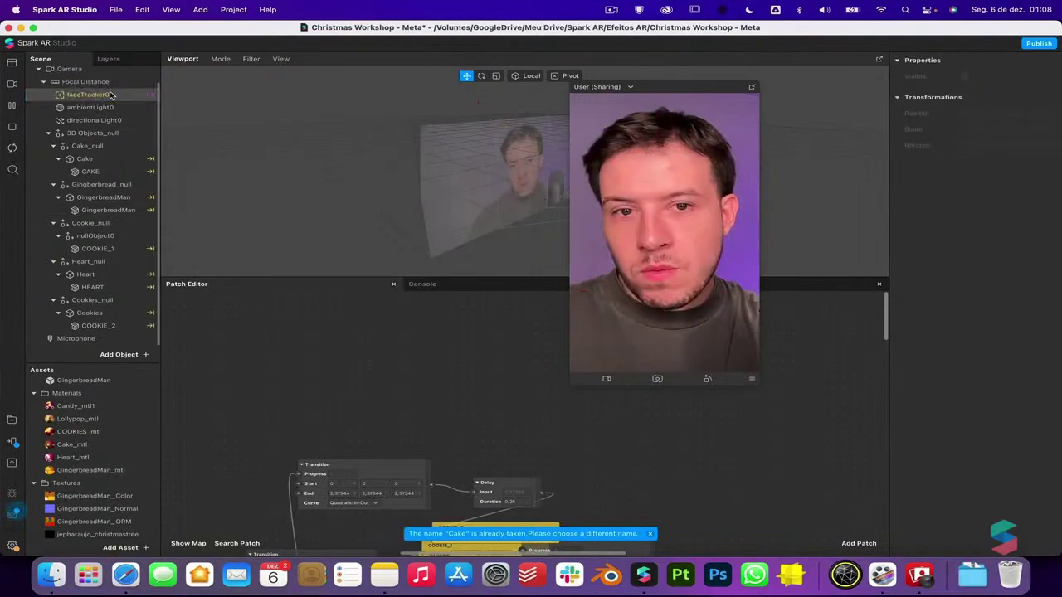
Collapse the Cake, Gingberbread, Cookie, Heart and Cookies null groups inside 3D Objects_null
scroll(360, 385, "left", 5)
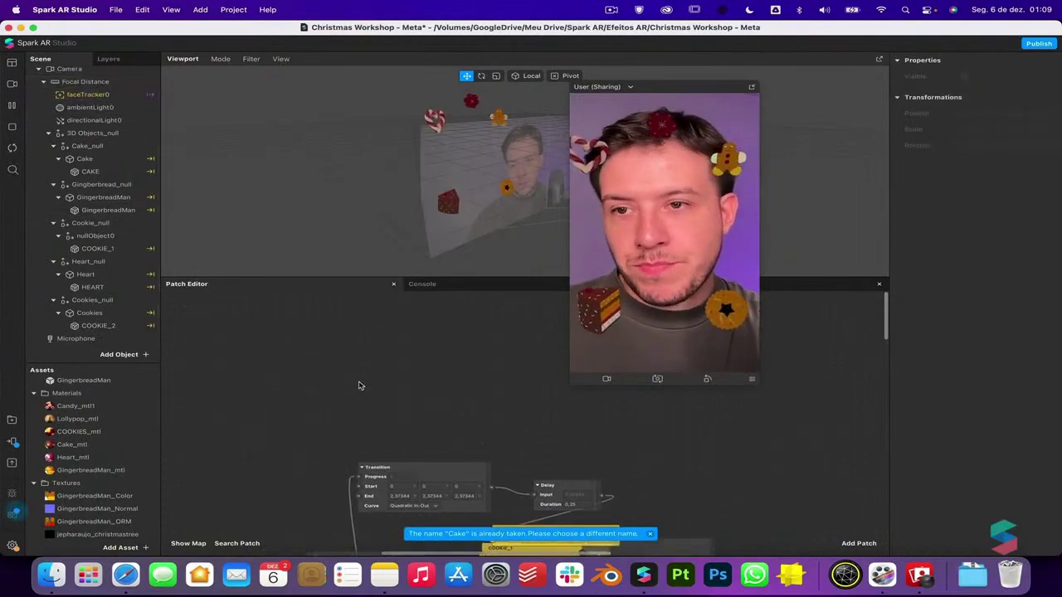
left_click(53, 147)
left_click(101, 163)
left_click(53, 176)
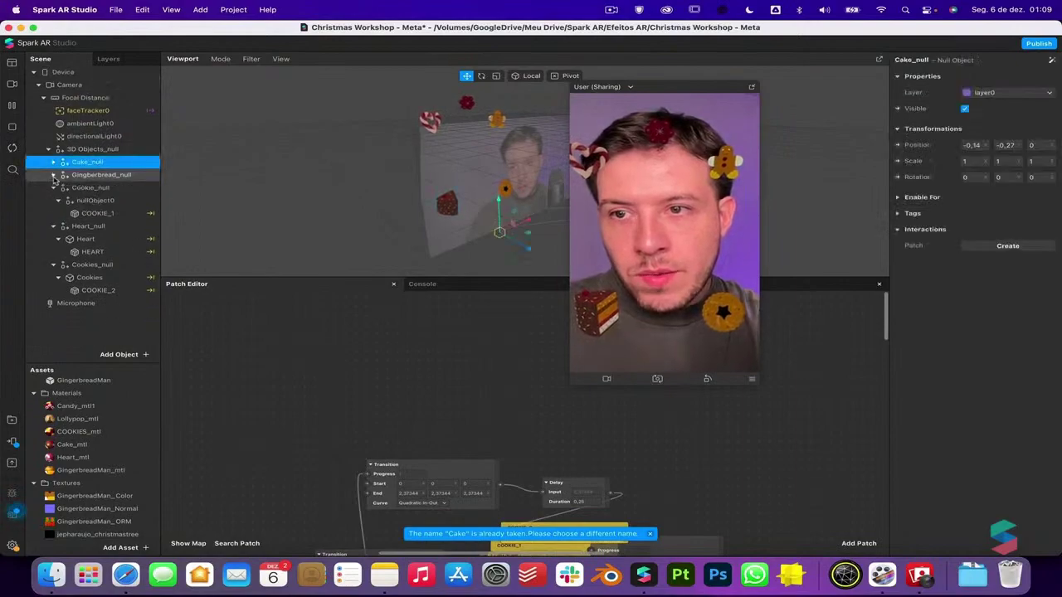
left_click(51, 191)
left_click(51, 192)
left_click(53, 180)
left_click(54, 189)
left_click(54, 202)
left_click(54, 213)
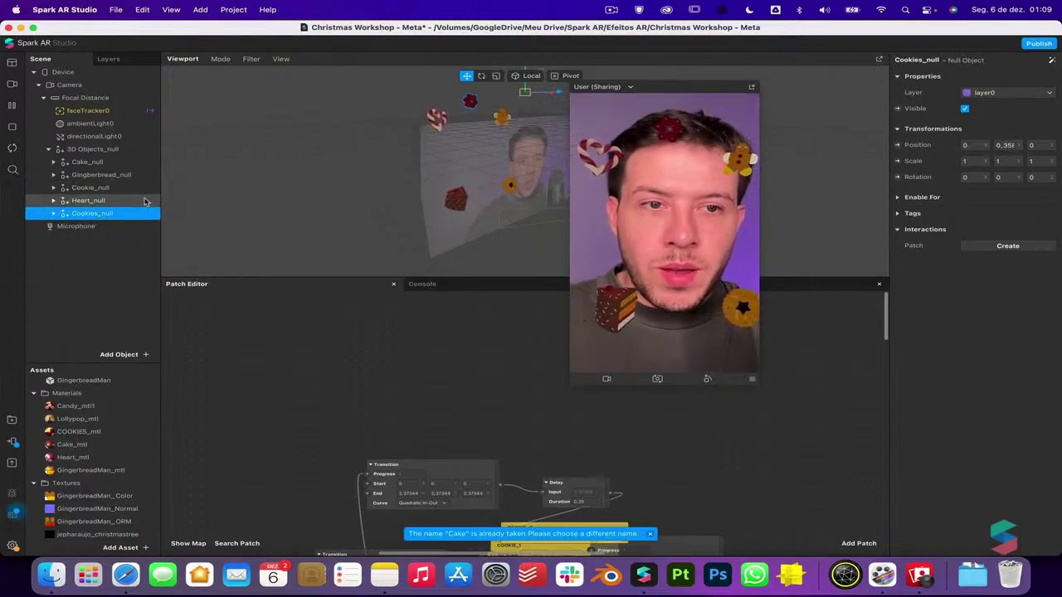
Tag Cake_null as cake and Gingberbread_null as ginger
left_click(129, 163)
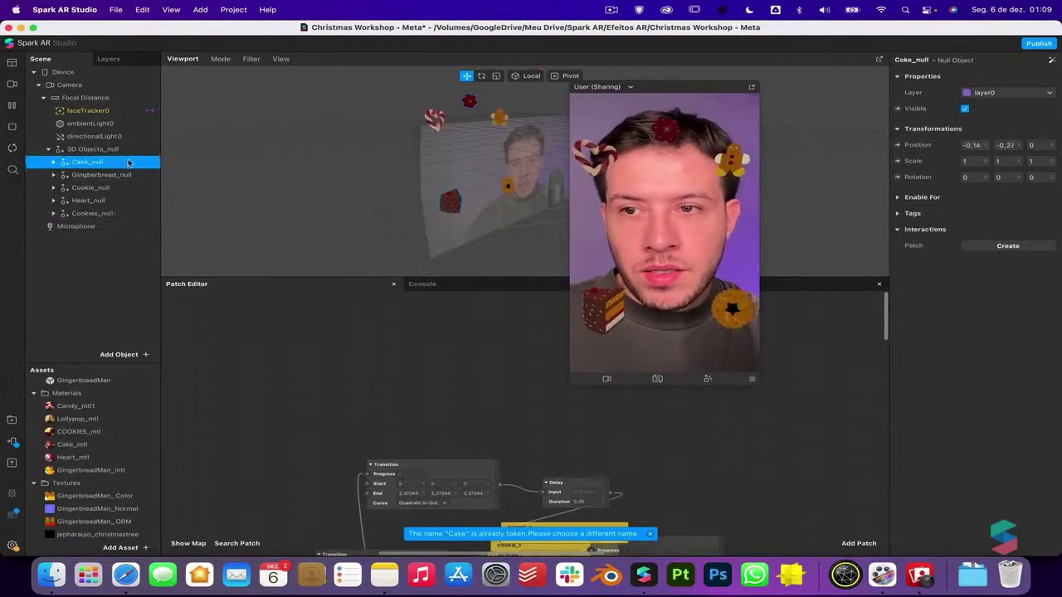
left_click(898, 213)
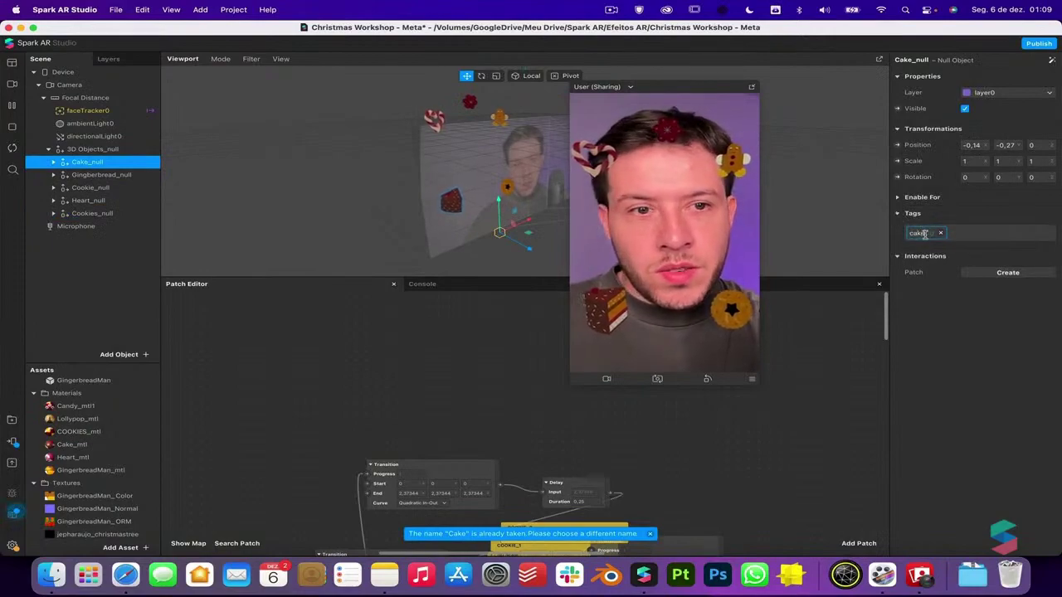
left_click(108, 176)
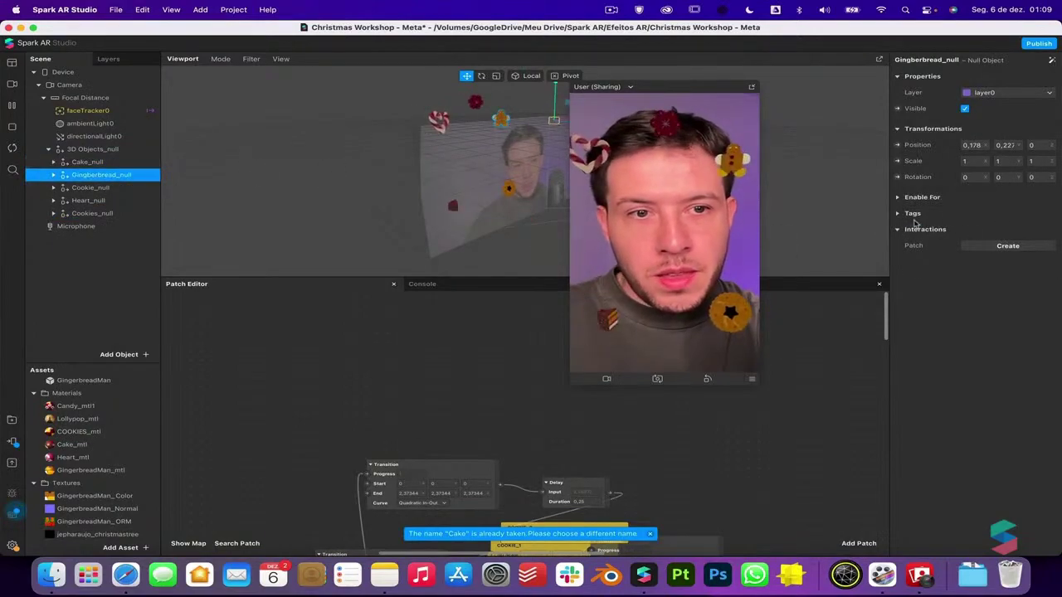
left_click(898, 213)
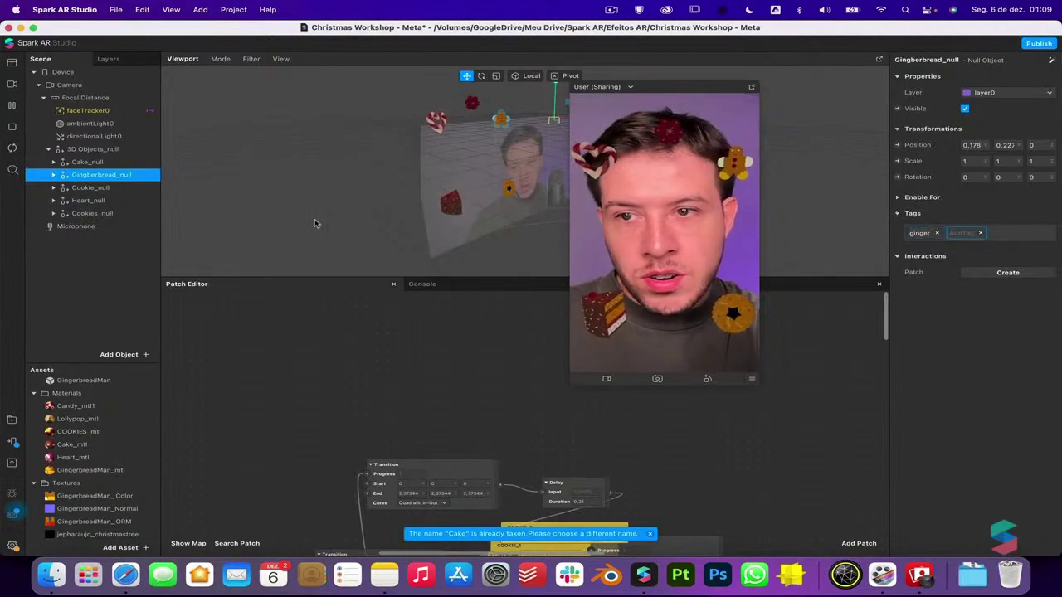
Tag Cookie_null as cookie1
double_click(104, 189)
left_click(898, 213)
left_click(913, 233)
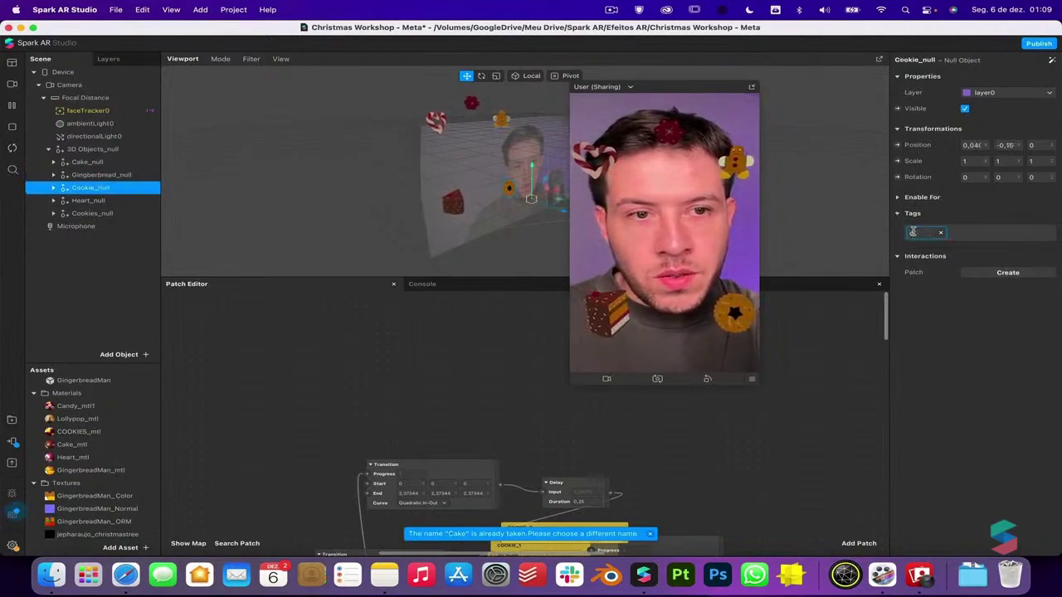
left_click(141, 201)
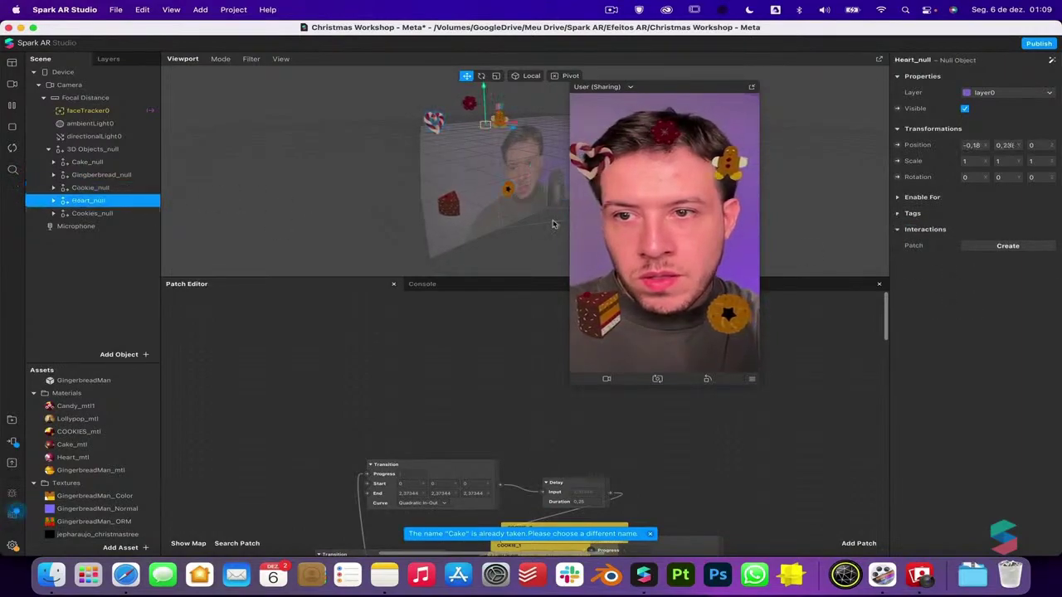
left_click(890, 211)
double_click(107, 191)
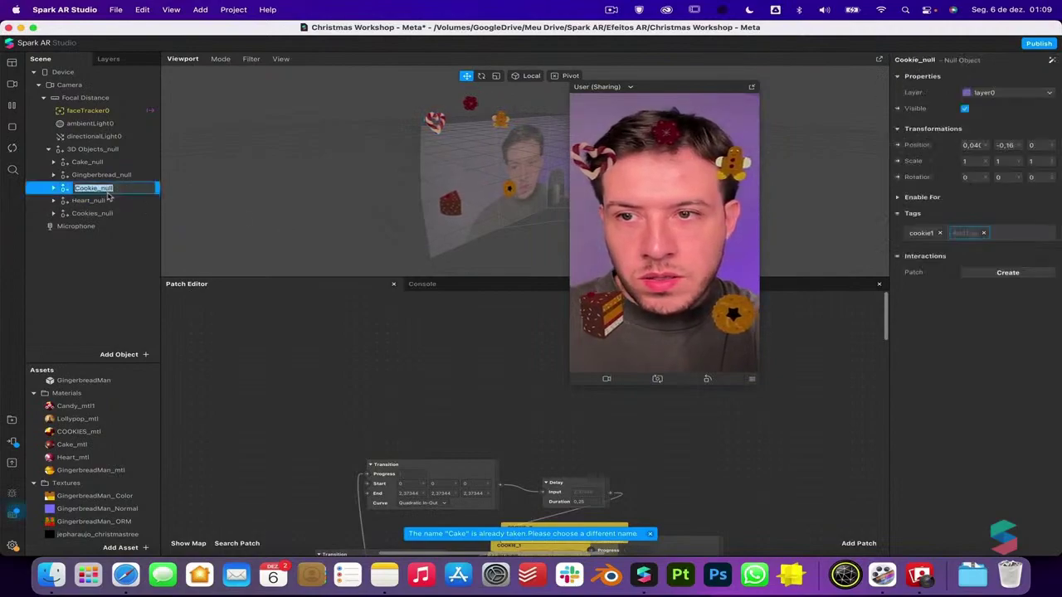
Tag Heart_null as heart and Cookies_null as cookie2
left_click(109, 201)
left_click(900, 214)
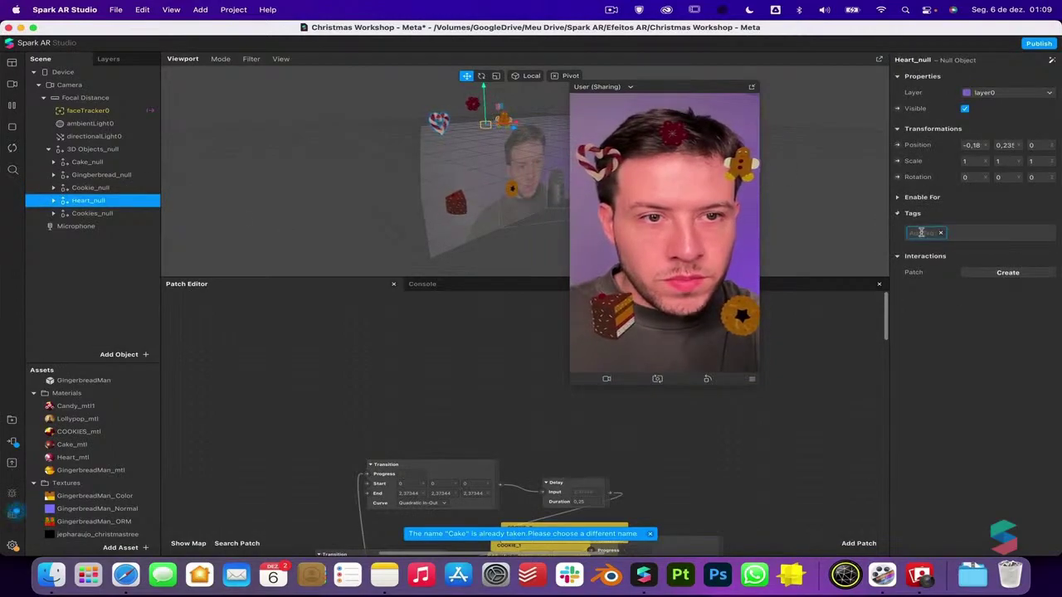
left_click(92, 213)
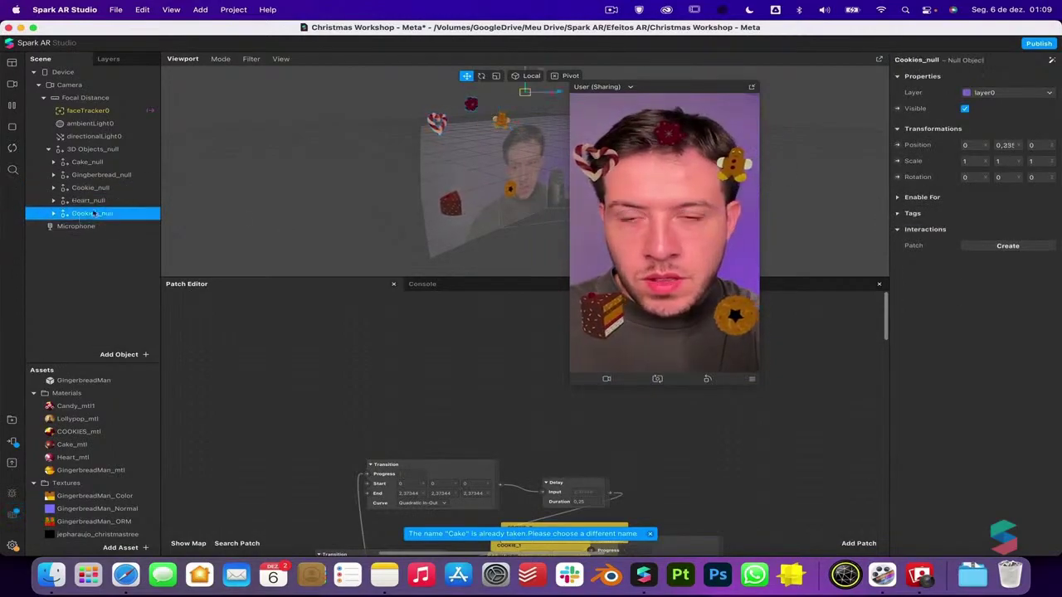
left_click(897, 215)
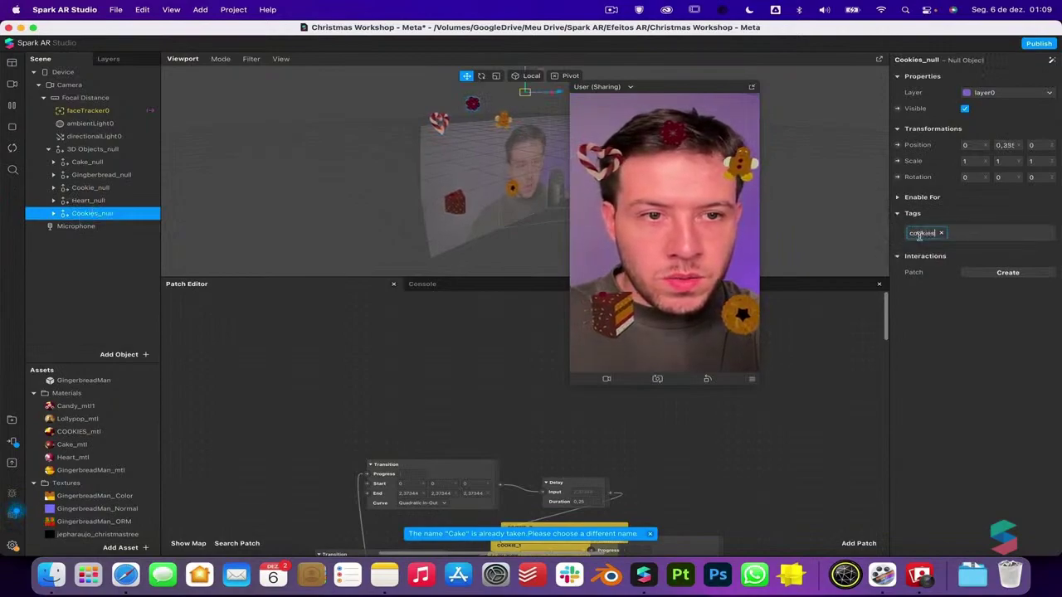
key("Return")
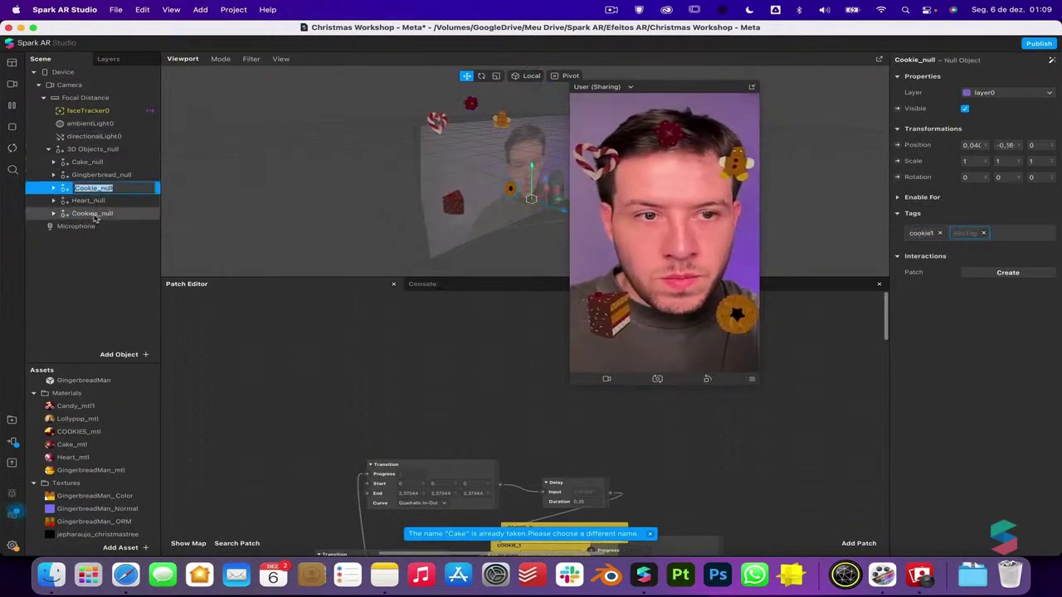
Add a Scene Render Pass patch in the empty area above the Transition patch
double_click(303, 300)
type("c")
key("BackSpace")
type("scend")
key("BackSpace")
key("BackSpace")
key("BackSpace")
key("BackSpace")
type("cene")
key("Return")
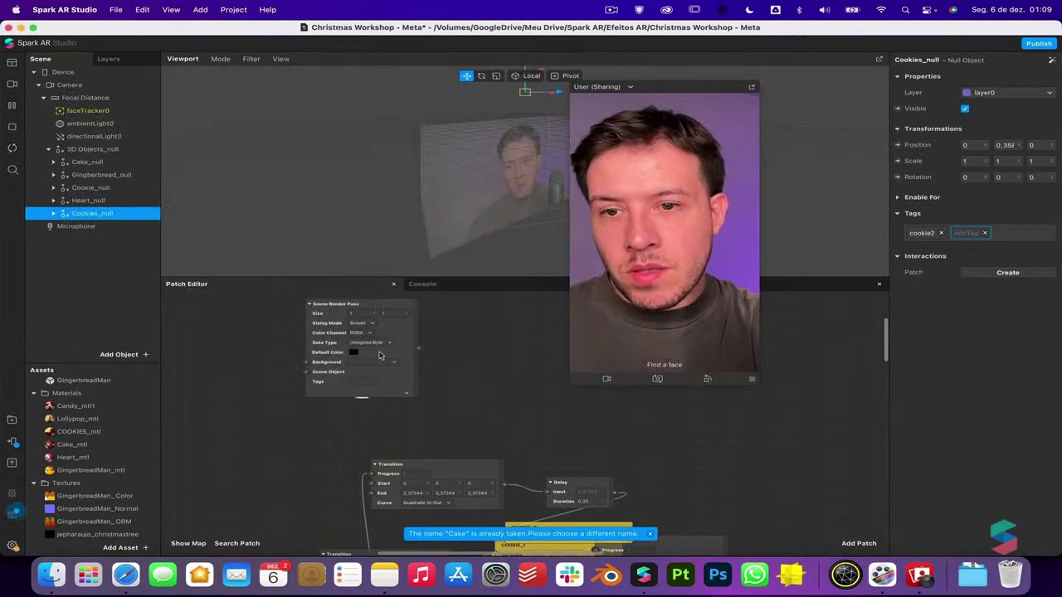
Expand the Scene Render Pass preview and set the patch's tags to heart.subtree
left_click(408, 395)
left_click(368, 379)
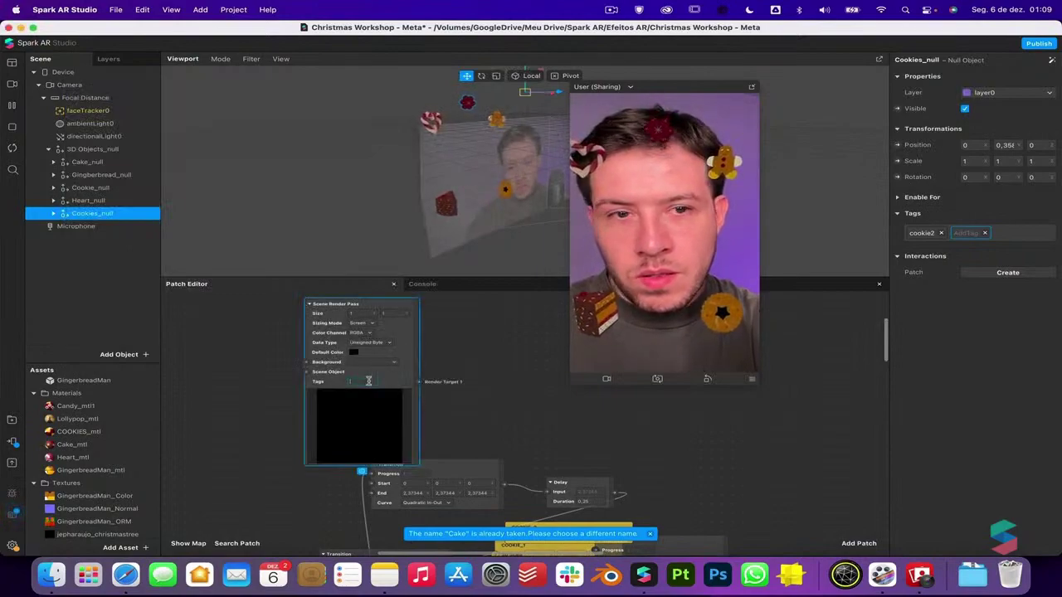
left_click(110, 201)
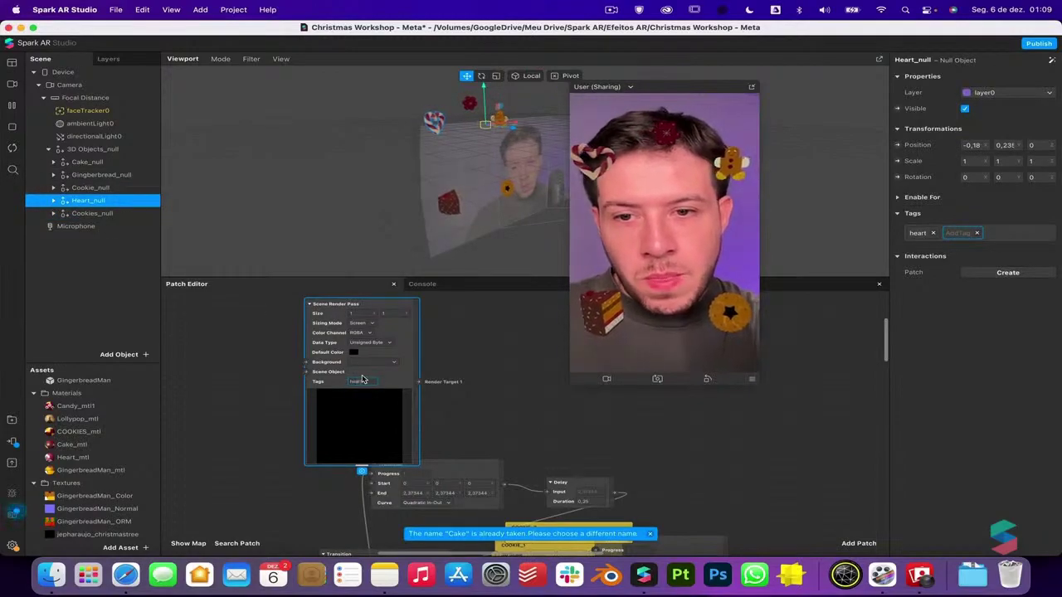
scroll(374, 399, "up", 5)
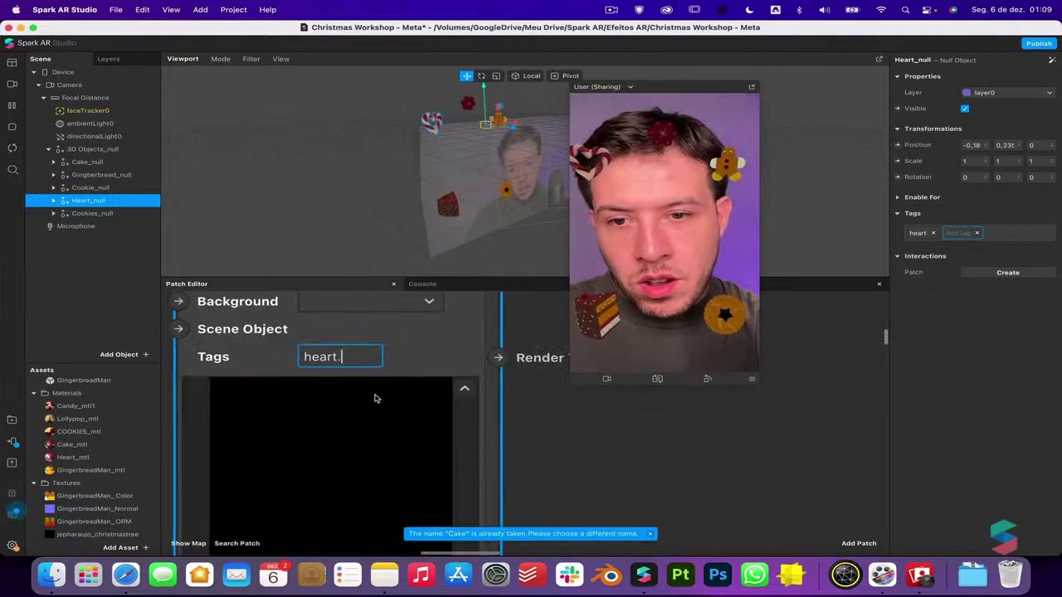
type("ubtree")
key("Return")
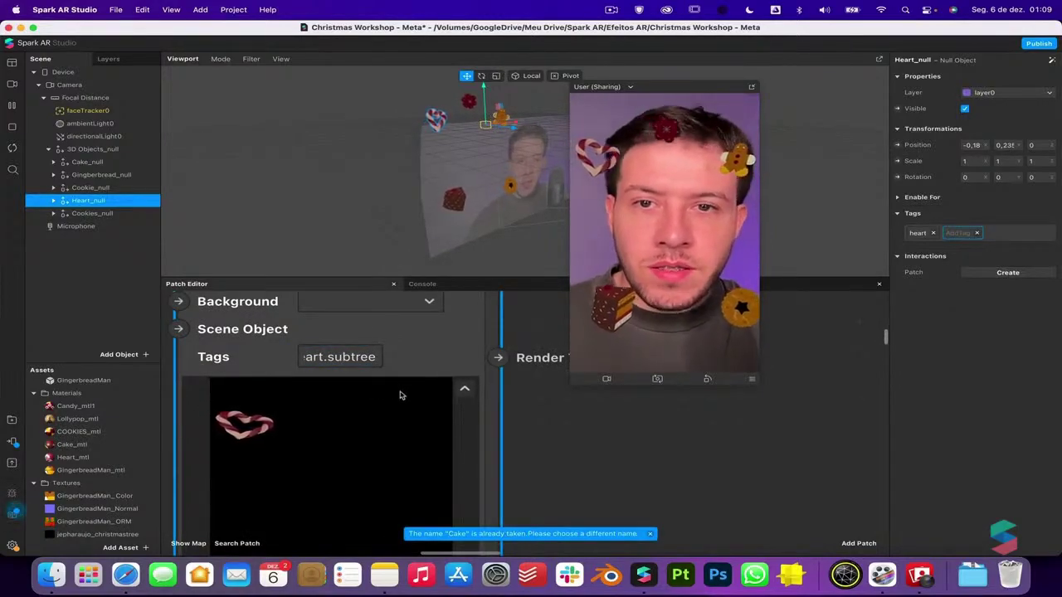
double_click(365, 357)
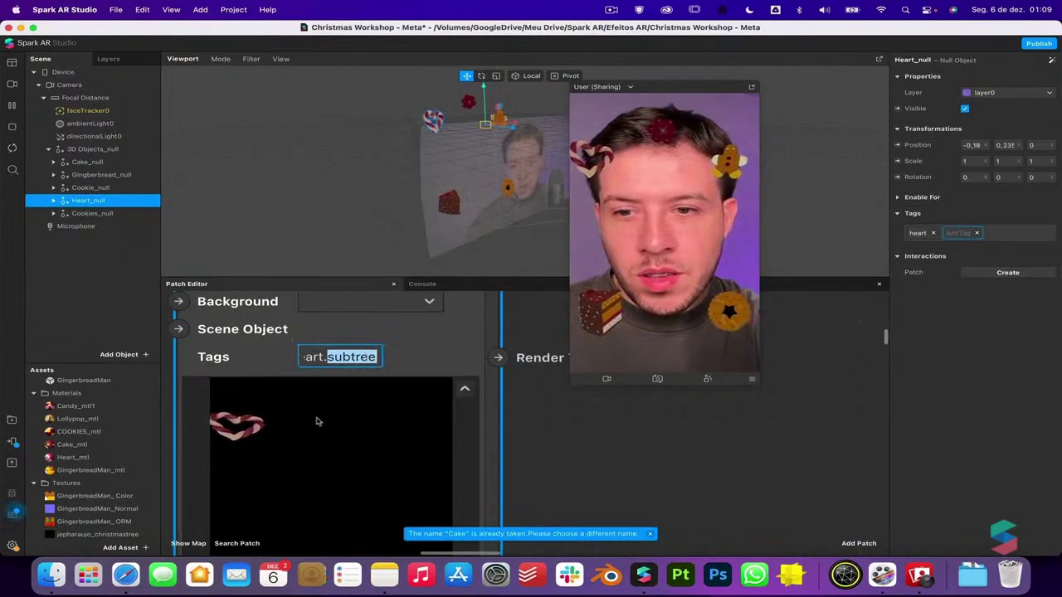
Make the Scene Render Pass default color fully transparent with 0% opacity
scroll(316, 421, "up", 2)
left_click(381, 368)
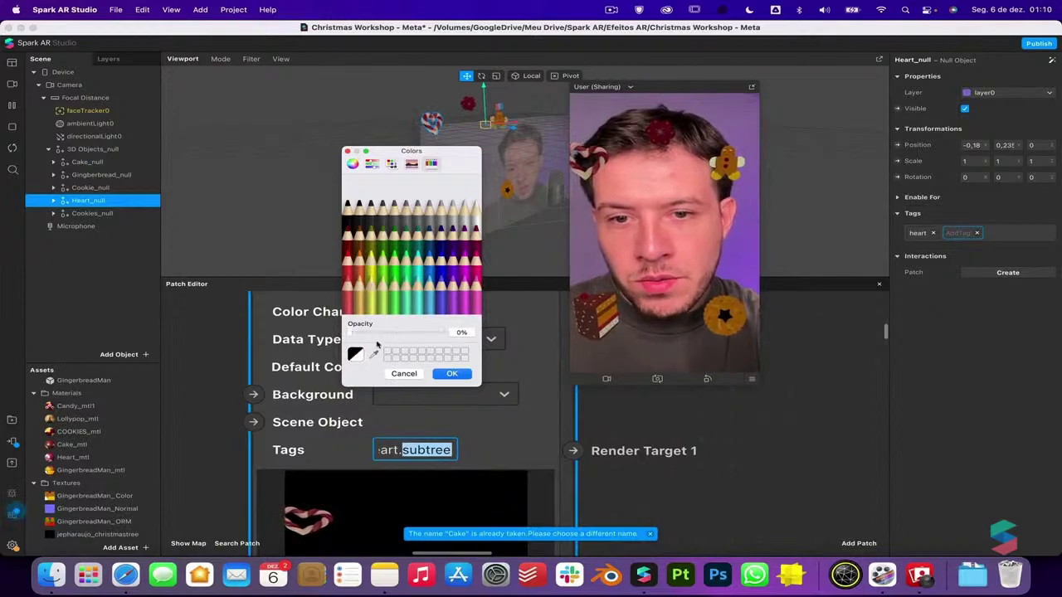
left_click(450, 374)
scroll(439, 409, "down", 5)
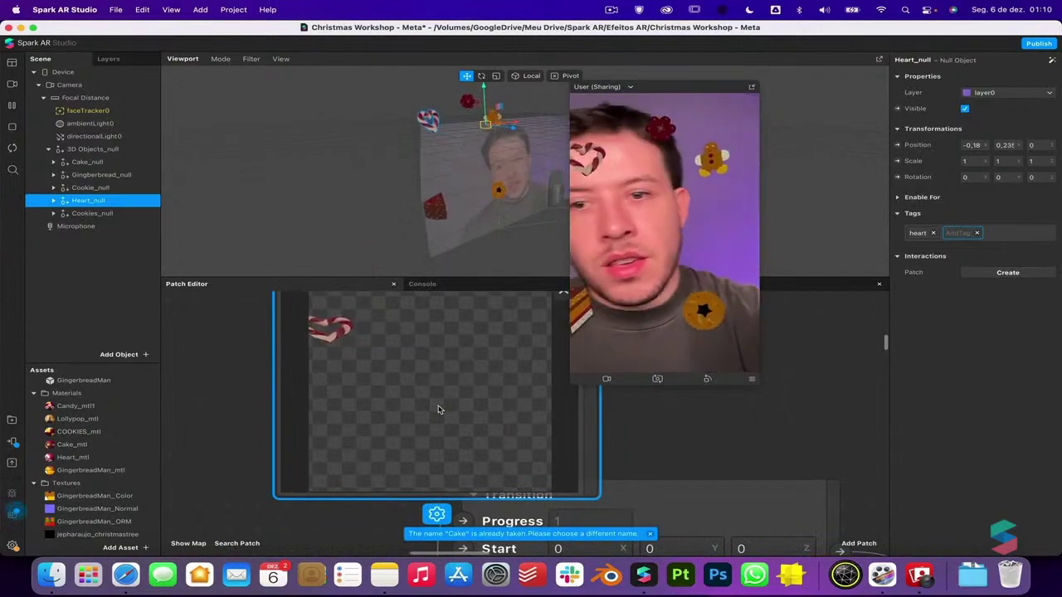
scroll(439, 409, "up", 2)
scroll(440, 409, "right", 3)
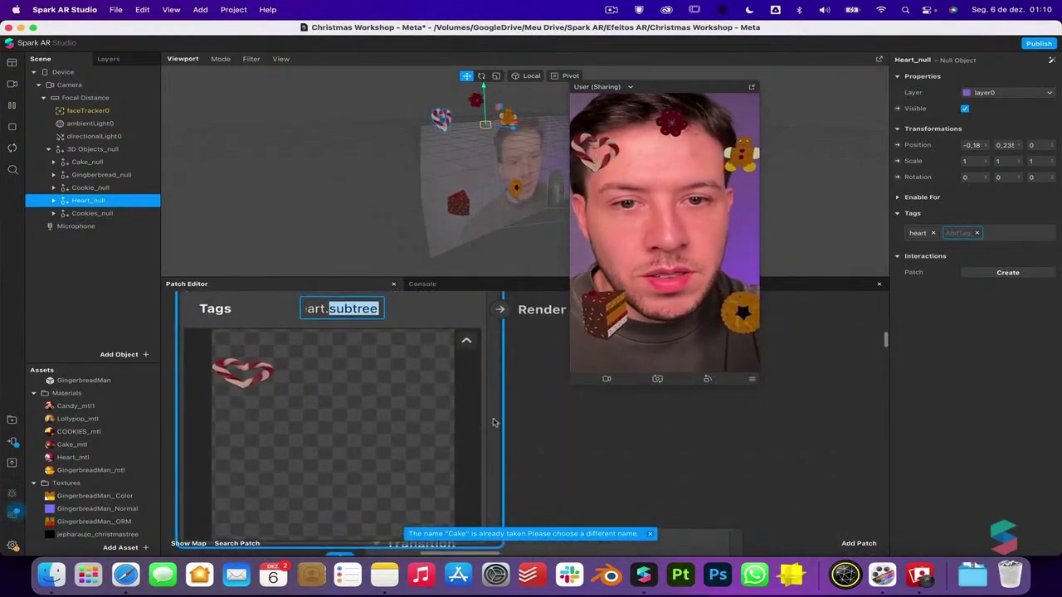
scroll(495, 423, "up", 2)
scroll(495, 423, "right", 3)
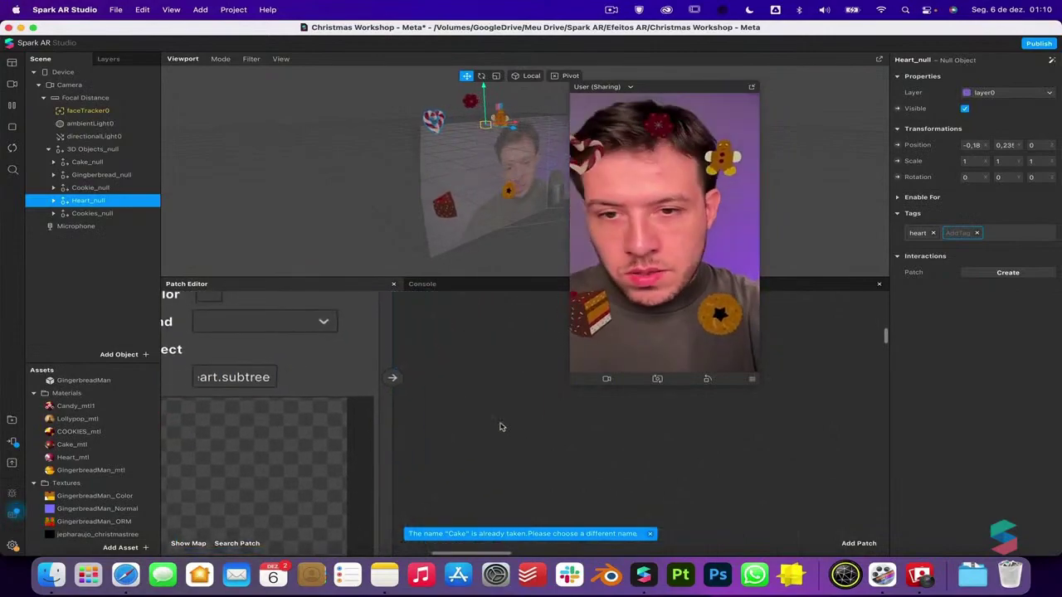
scroll(500, 426, "up", 1)
scroll(500, 426, "right", 1)
scroll(501, 427, "up", 1)
scroll(501, 426, "left", 3)
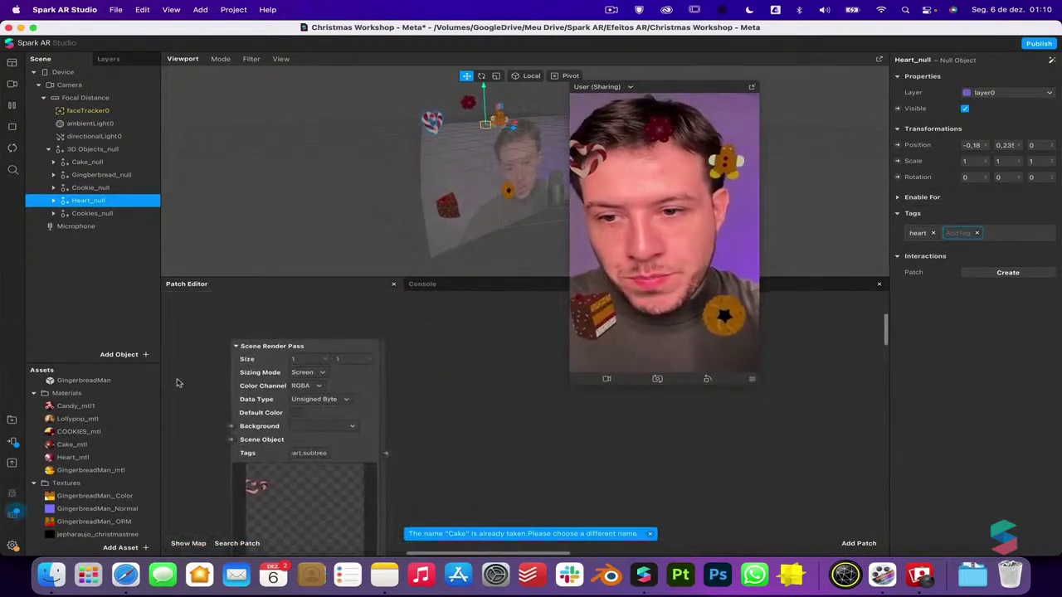
Import the Facing color MIX shader from the Shaders collection of the AR Library
left_click(12, 421)
left_click_drag(423, 133, 181, 104)
left_click(265, 247)
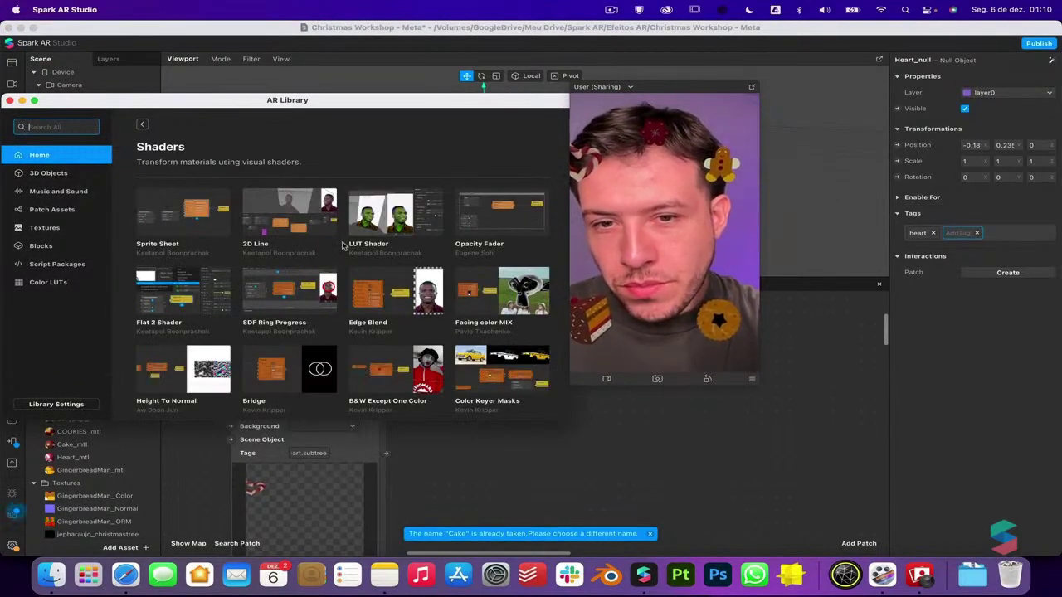
scroll(342, 246, "down", 2)
left_click(510, 213)
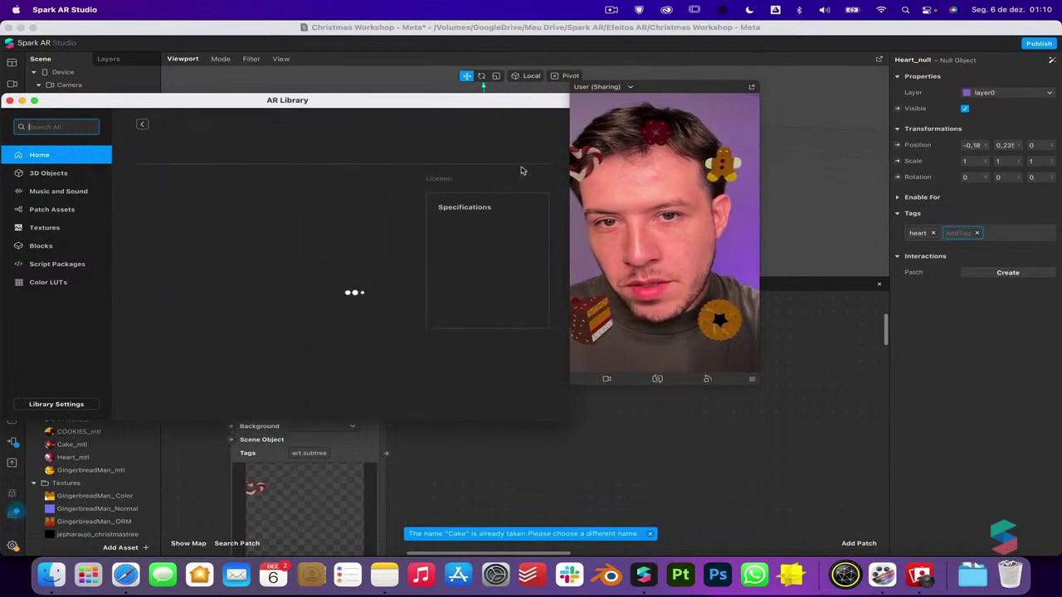
left_click(526, 151)
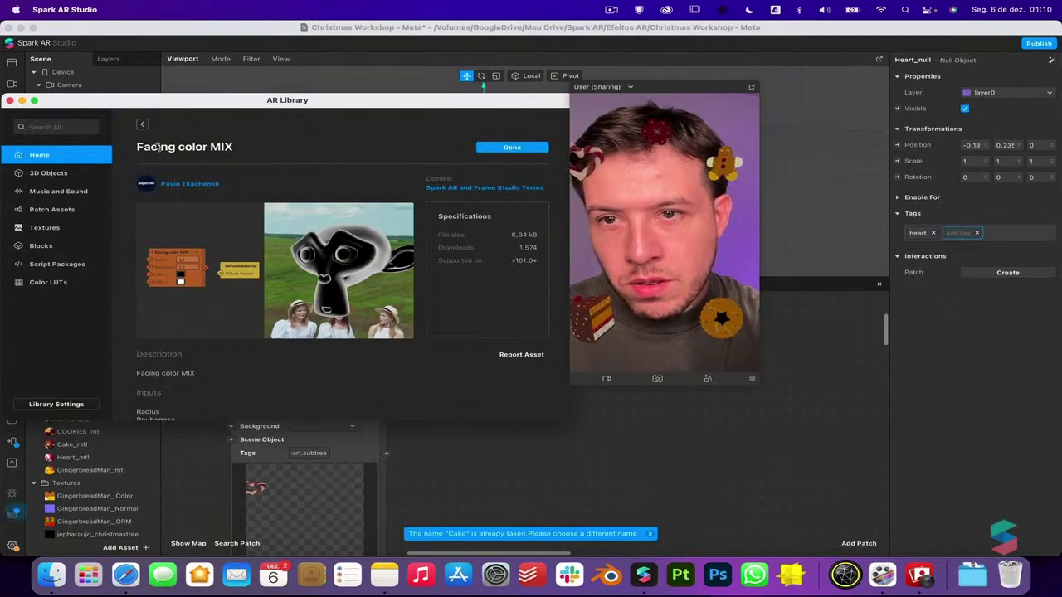
Look through the remaining shaders, then search the AR Library for blur and import the Blur patch
left_click(142, 124)
scroll(270, 316, "down", 5)
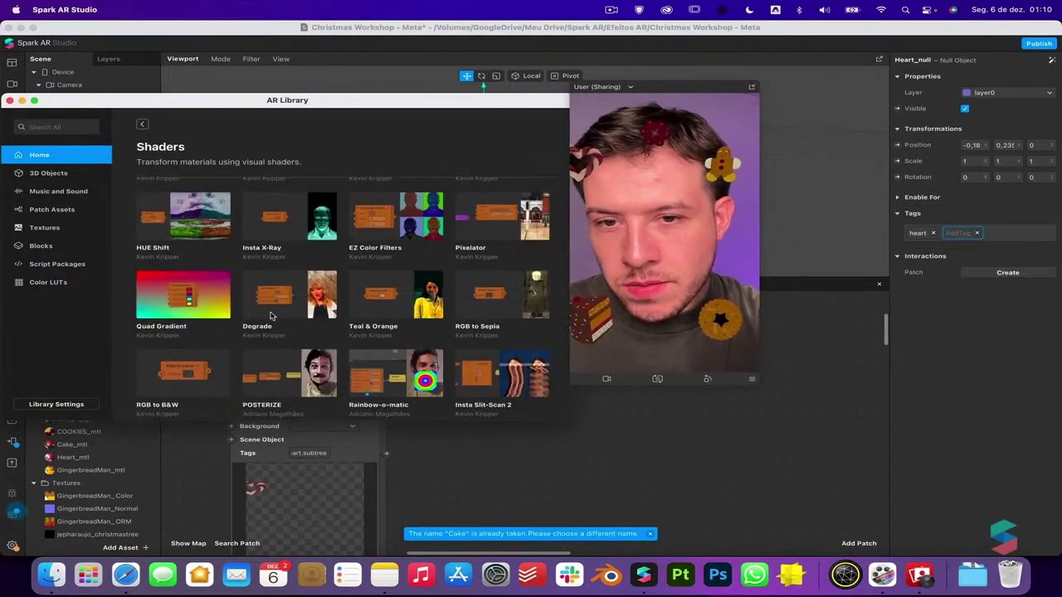
scroll(271, 316, "down", 5)
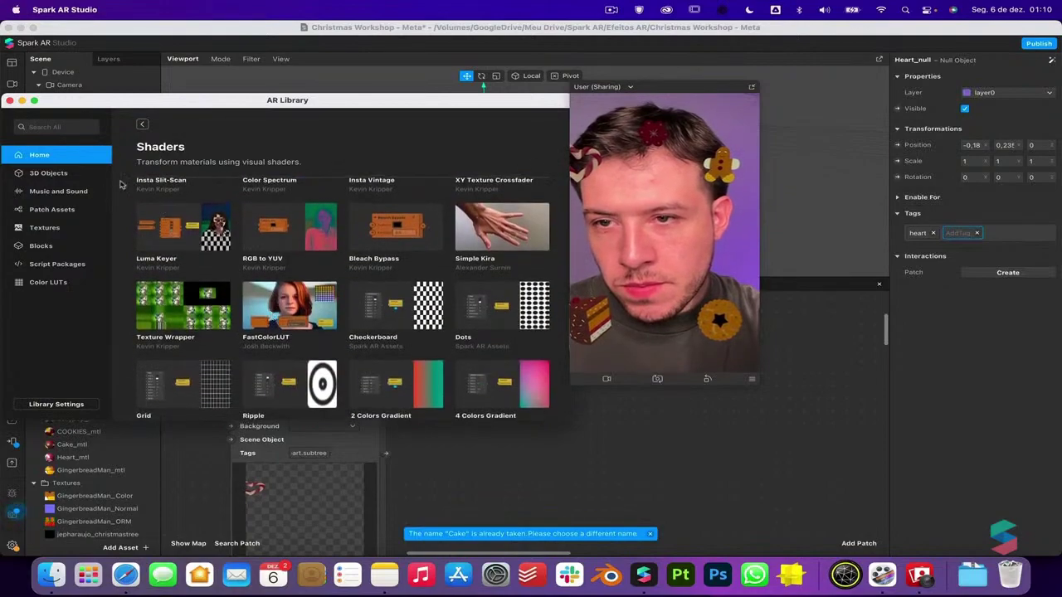
type("blur")
key("Return")
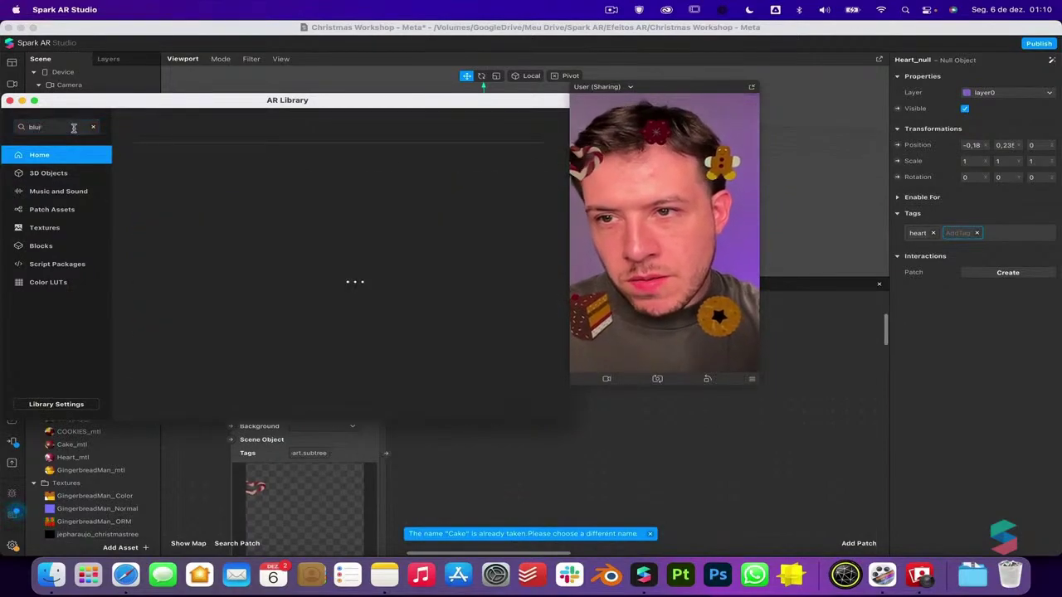
left_click(183, 193)
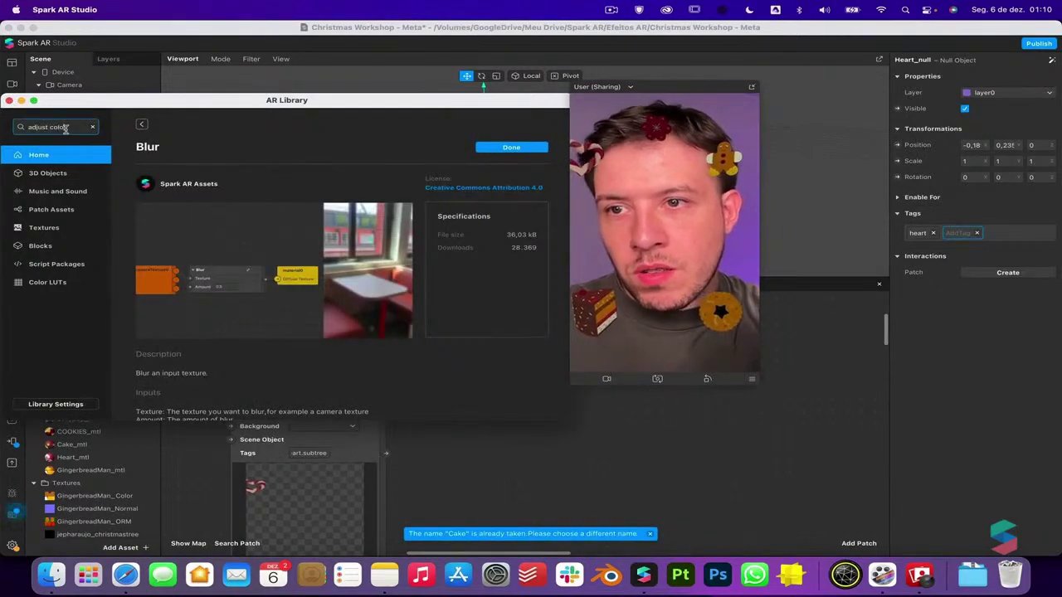
Search the AR Library for adjust colors, import the Adjust Colors patch and return to the project's Patches assets
type("s")
key("Return")
left_click(178, 302)
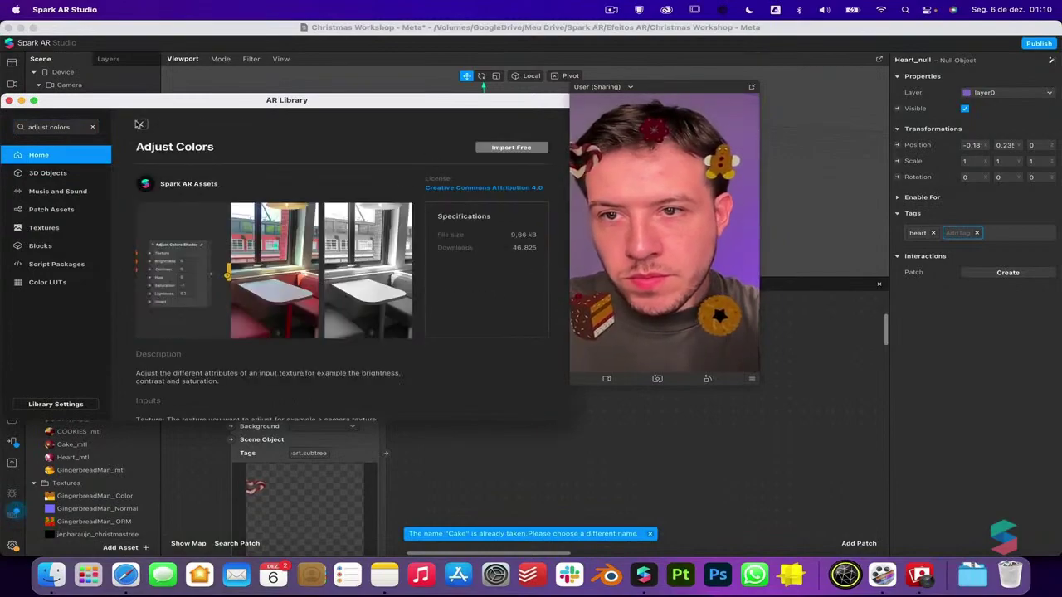
left_click(140, 124)
left_click(166, 304)
left_click(535, 147)
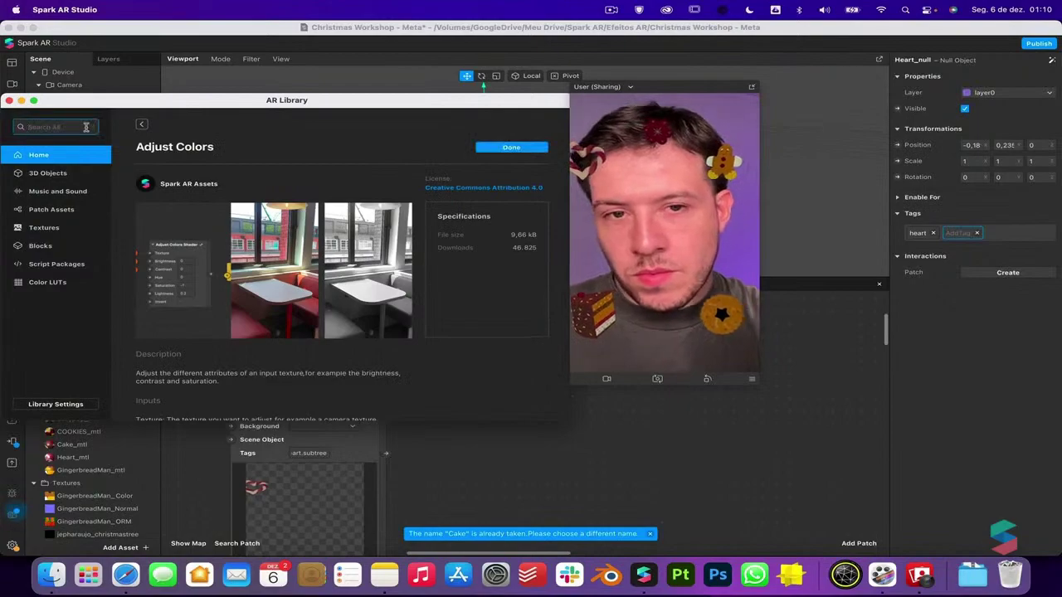
left_click(12, 65)
scroll(133, 490, "down", 3)
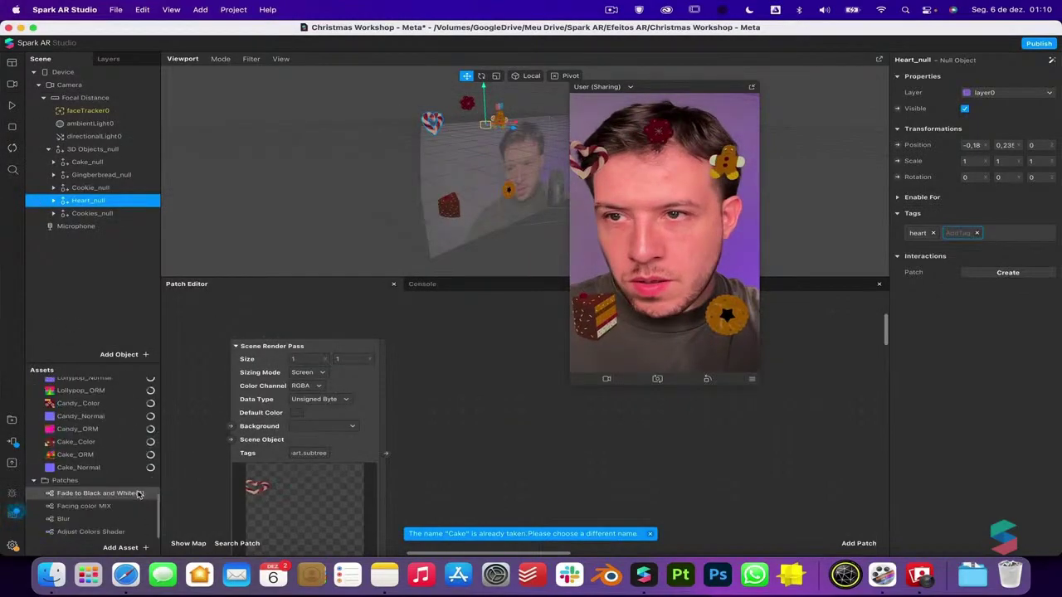
Delete the Fade to Black and White(2) patch asset from the project's Patches assets
left_click(105, 518)
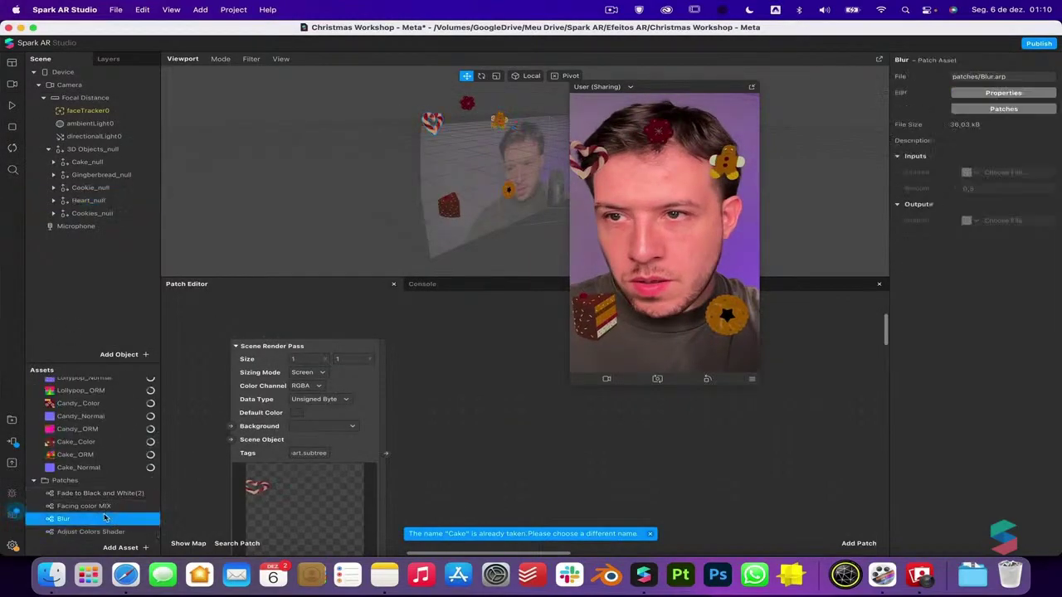
left_click(107, 497)
key("BackSpace")
key("Return")
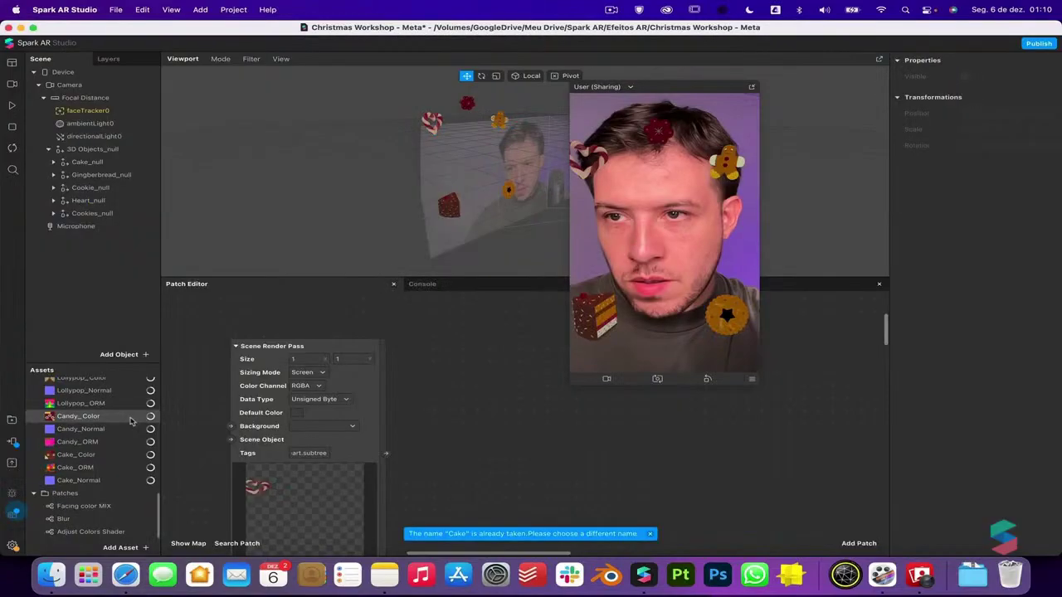
left_click_drag(83, 506, 404, 455)
scroll(401, 456, "down", 2)
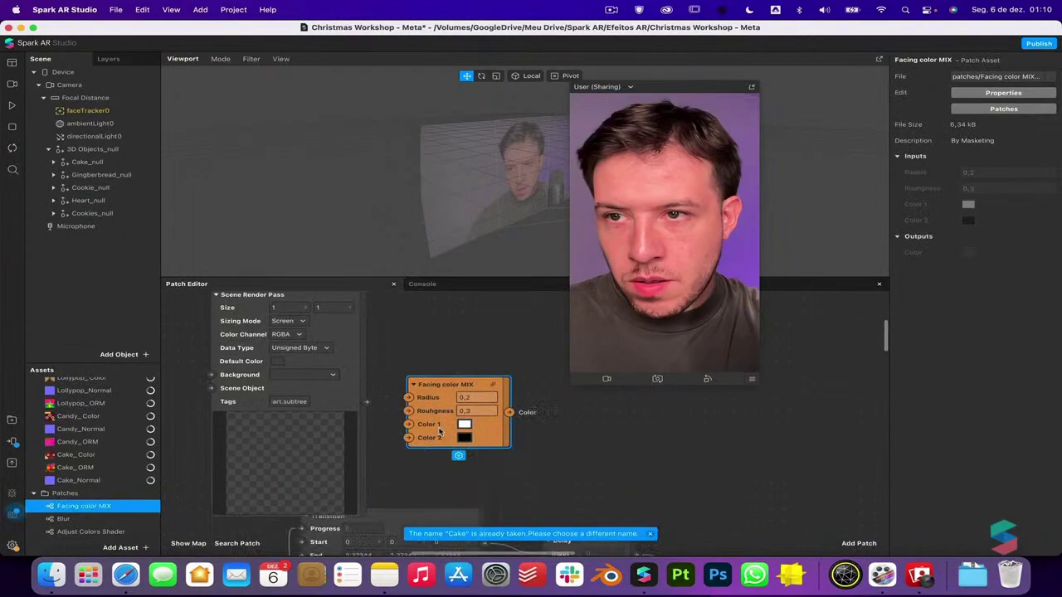
left_click_drag(445, 404, 451, 408)
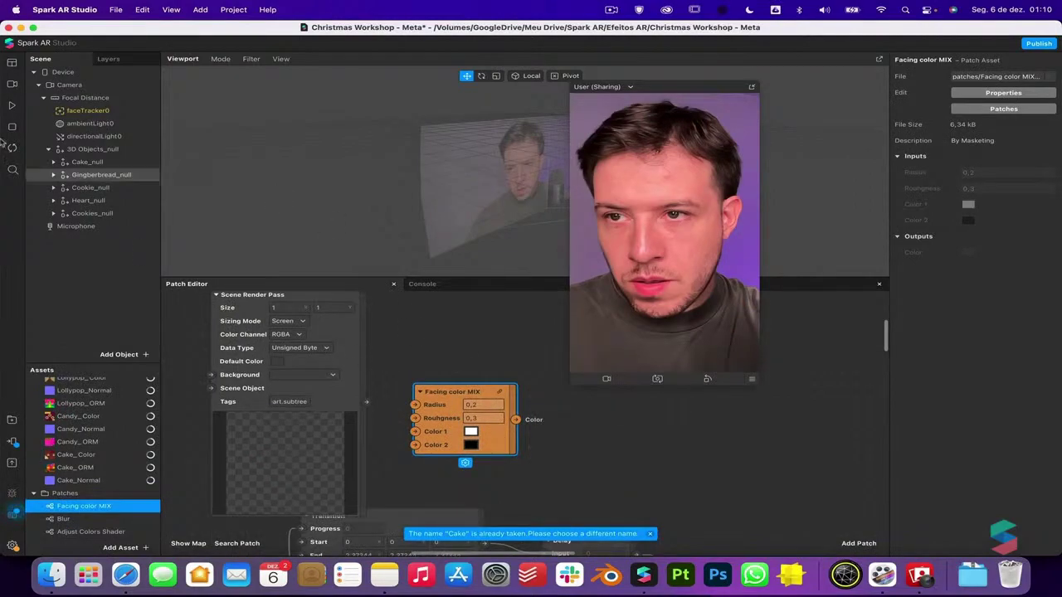
left_click(13, 106)
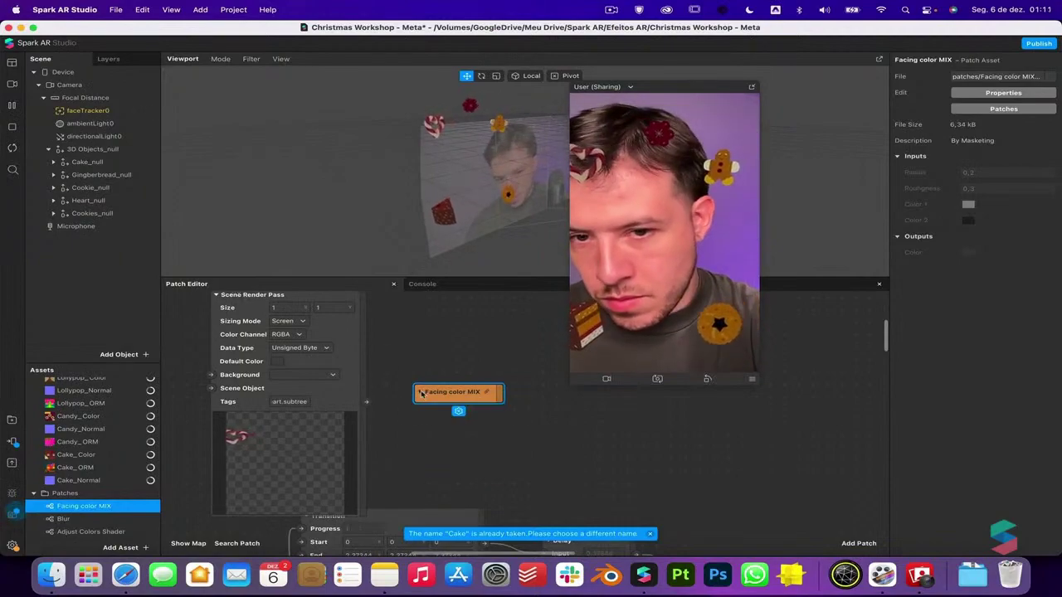
key("BackSpace")
Feed the Scene Render Pass into a new Blur patch with amount 1, and connect its output to a new Shader Render Pass
left_click_drag(63, 518, 461, 425)
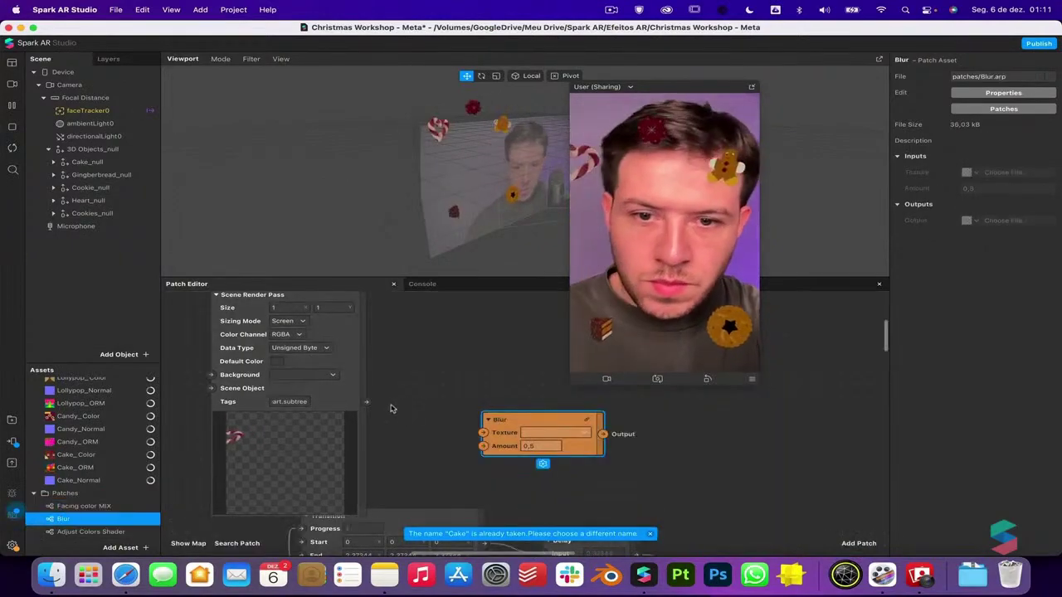
left_click_drag(366, 401, 572, 411)
scroll(550, 449, "right", 3)
type("shader ren")
key("Return")
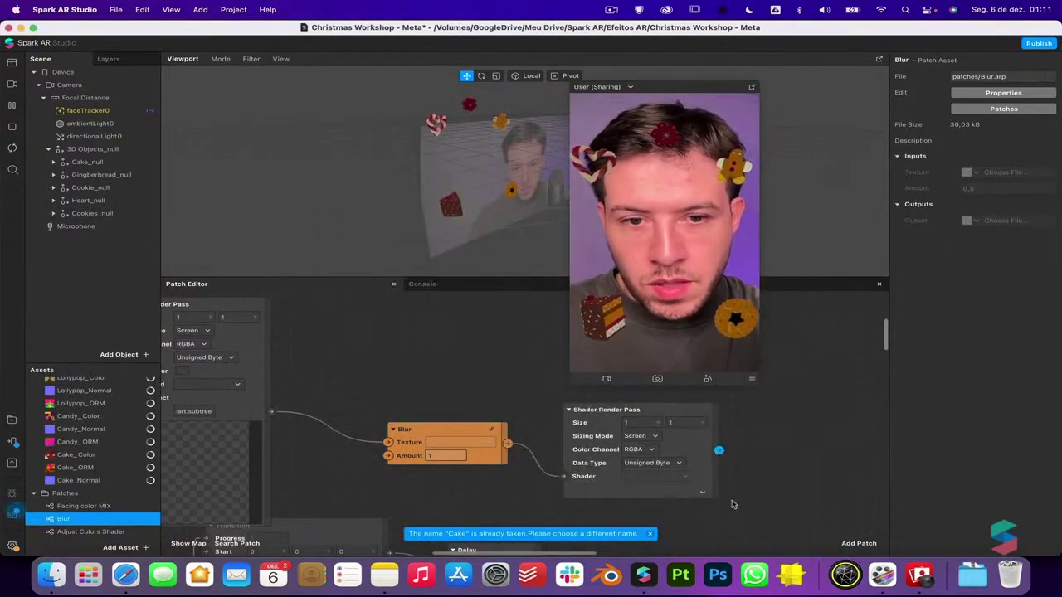
Expand the Shader Render Pass texture preview and move the patch up beside the Blur patch
left_click(704, 495)
scroll(707, 497, "down", 3)
scroll(676, 486, "right", 5)
scroll(676, 487, "up", 2)
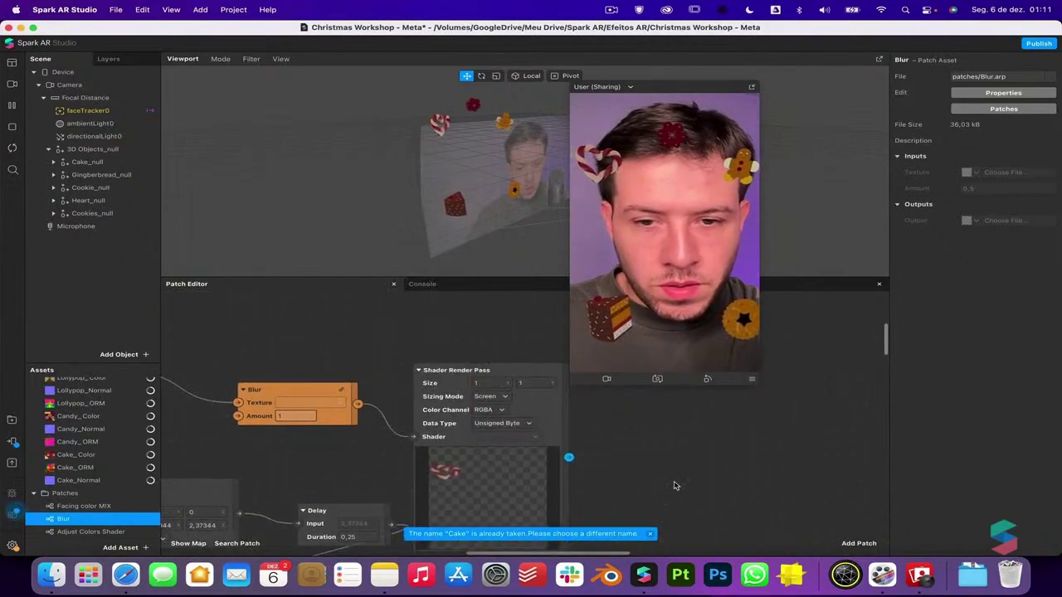
left_click_drag(564, 435, 541, 325)
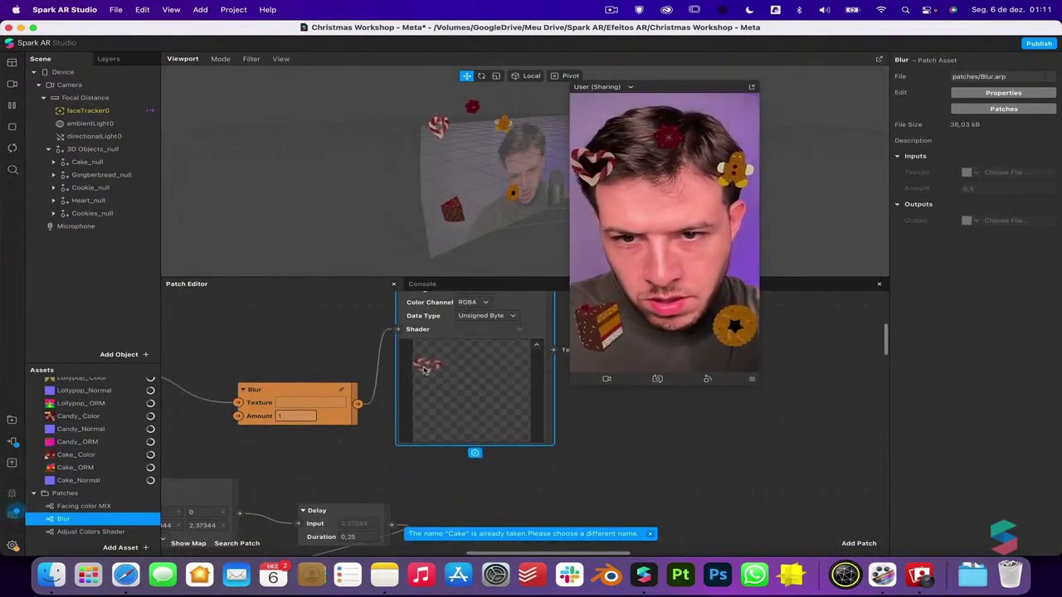
Add a second Blur patch and connect the Shader Render Pass texture to its texture input
scroll(200, 459, "right", 5)
scroll(200, 459, "up", 2)
left_click_drag(123, 519, 540, 435)
left_click_drag(462, 379, 503, 456)
Set the first Shader Render Pass size to 0,25 by 0,25
scroll(452, 389, "up", 3)
scroll(452, 388, "left", 1)
left_click(396, 342)
type("0")
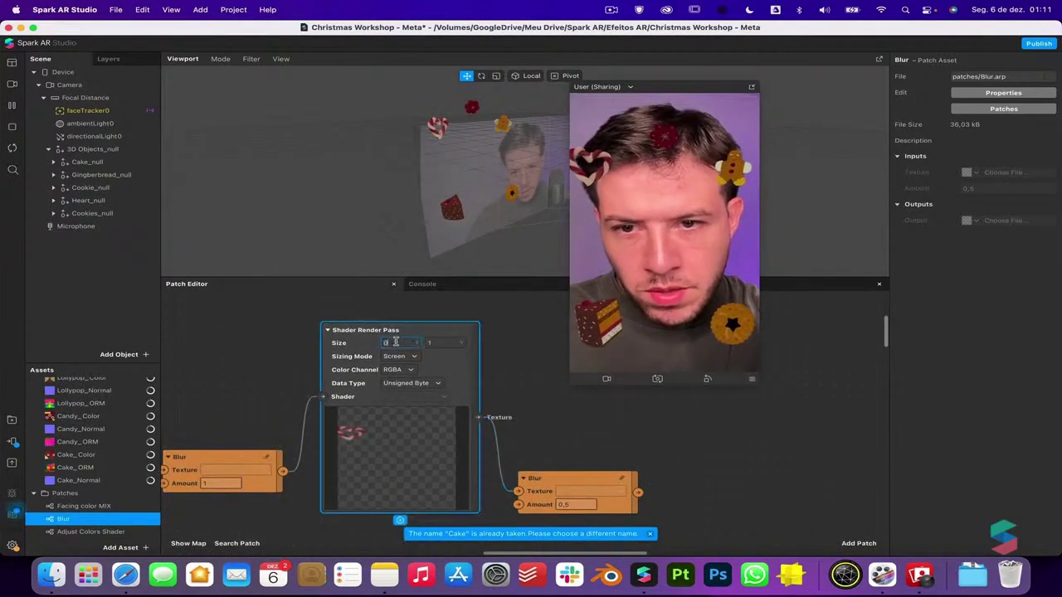
type("0,25")
key("Tab")
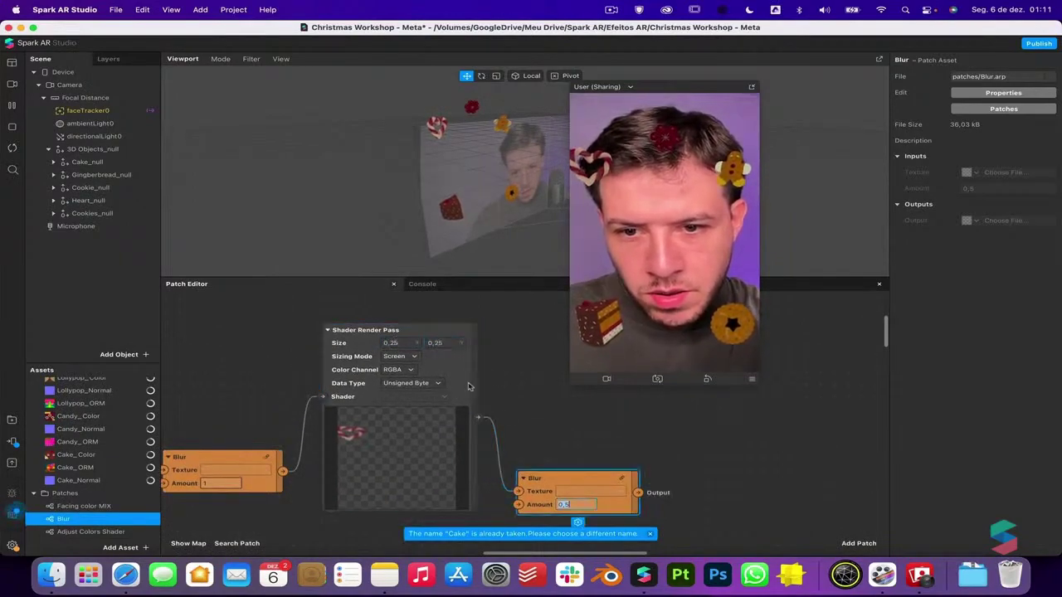
Set the second Blur amount to 1 and connect it to a new Shader Render Pass sized 0,25 by 0,25
scroll(470, 387, "right", 3)
scroll(469, 387, "down", 1)
left_click_drag(556, 457, 610, 440)
key("Return")
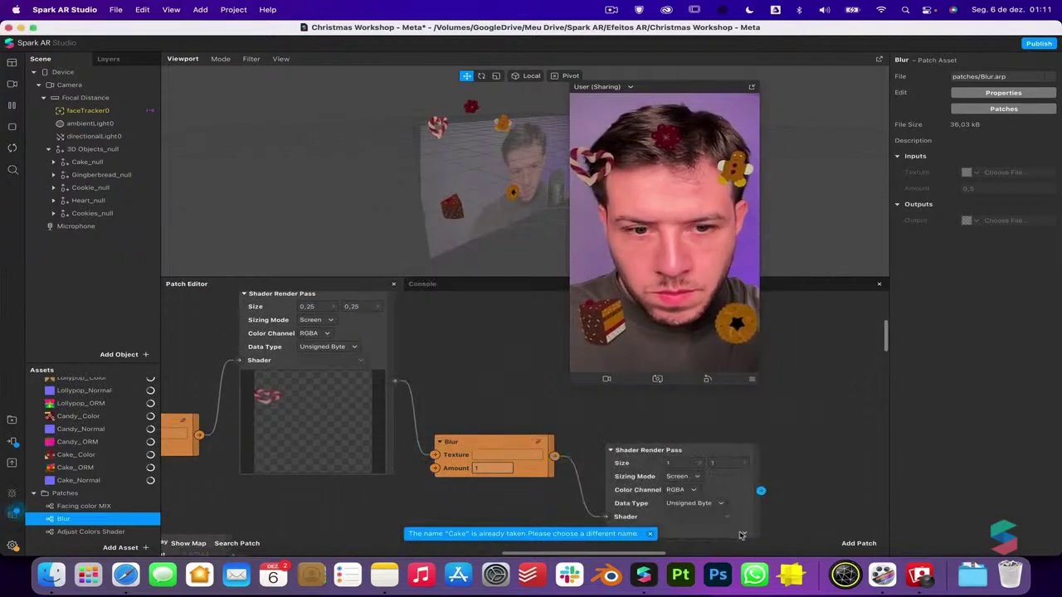
left_click_drag(751, 468, 769, 398)
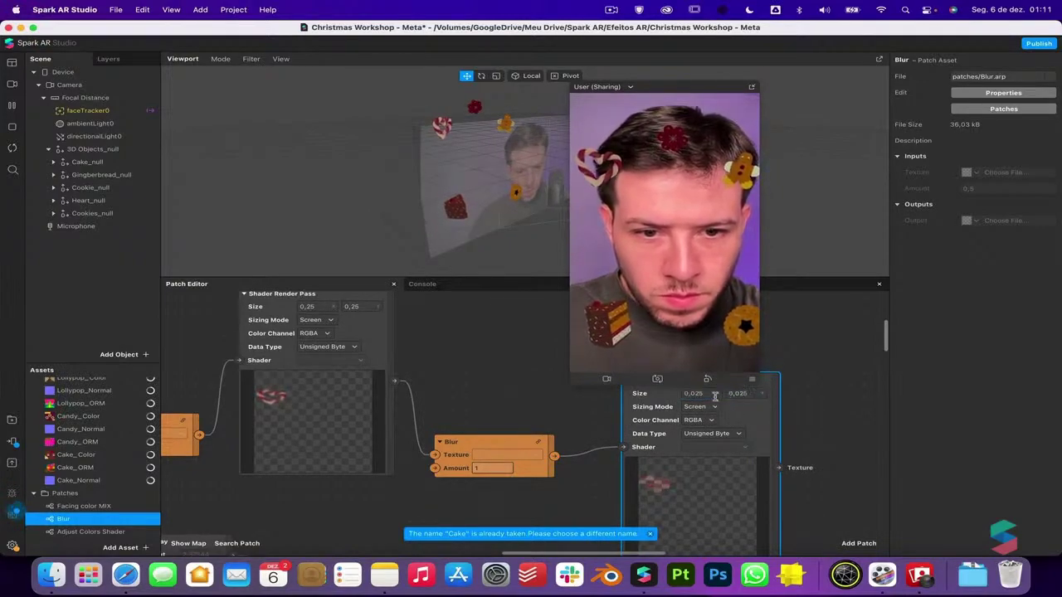
left_click(706, 394)
type("0,25")
key("Tab")
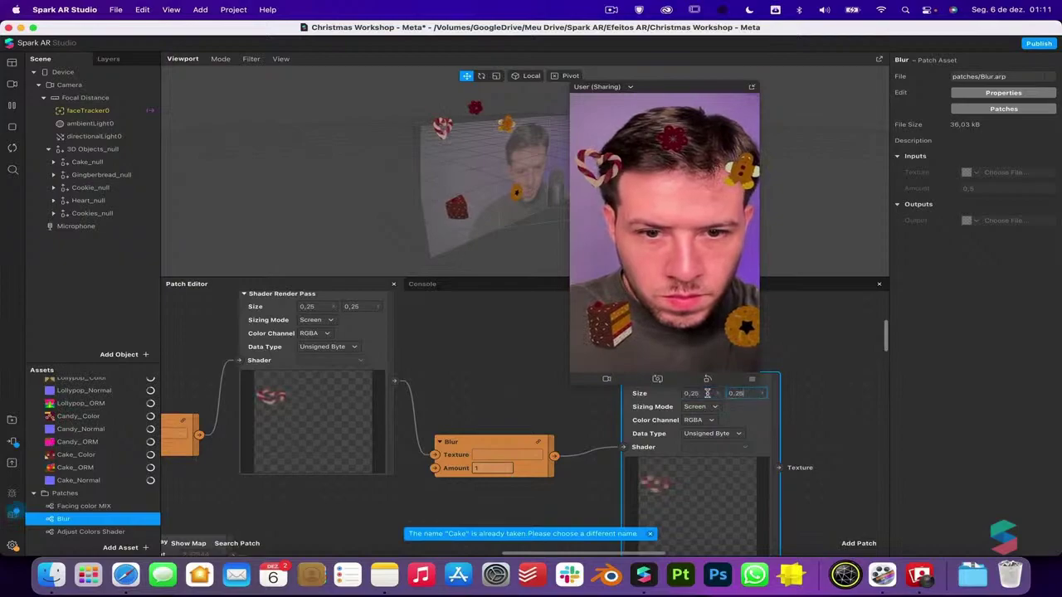
Add a third Blur patch with amount 1, fed by the second Shader Render Pass texture
scroll(709, 393, "right", 5)
left_click_drag(70, 519, 721, 473)
left_click_drag(649, 473, 708, 485)
left_click(760, 498)
type("1")
scroll(760, 501, "right", 5)
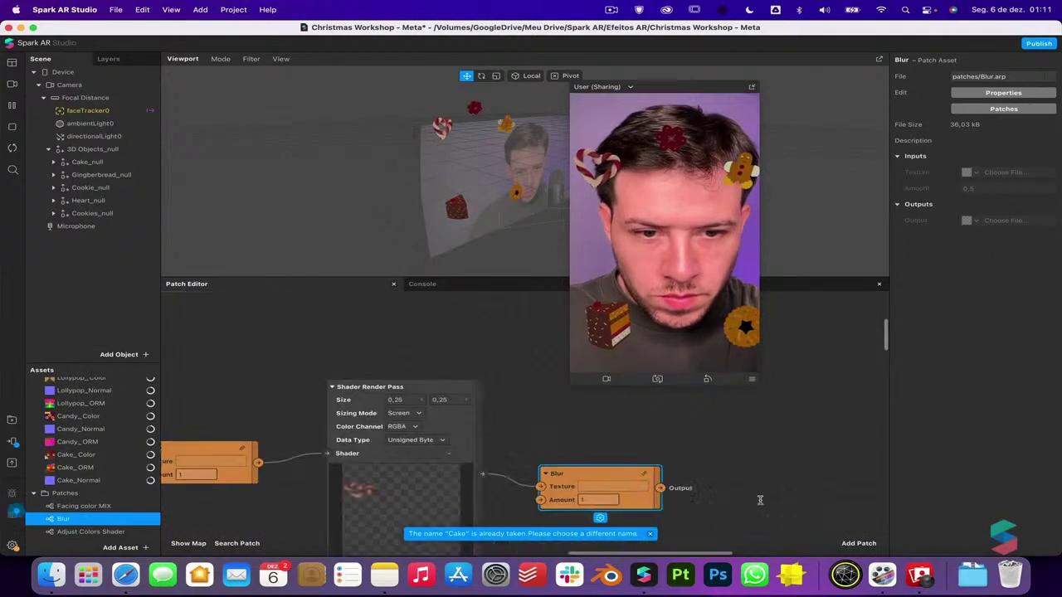
scroll(663, 456, "right", 2)
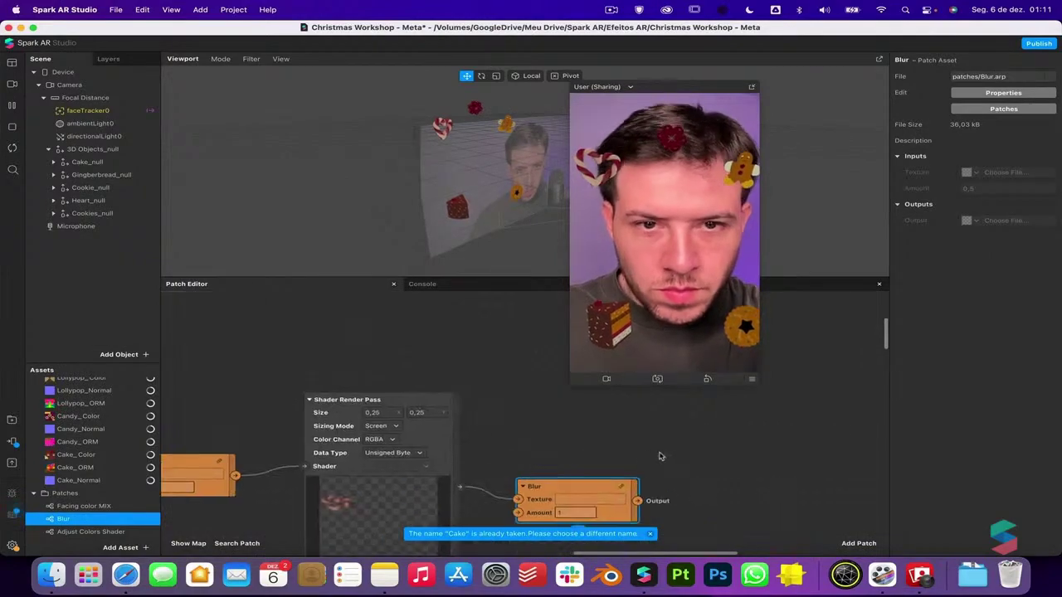
Create the Device's default render pipeline, move its patches above the last Blur patch and expand the Scene Render Pass preview
left_click(98, 73)
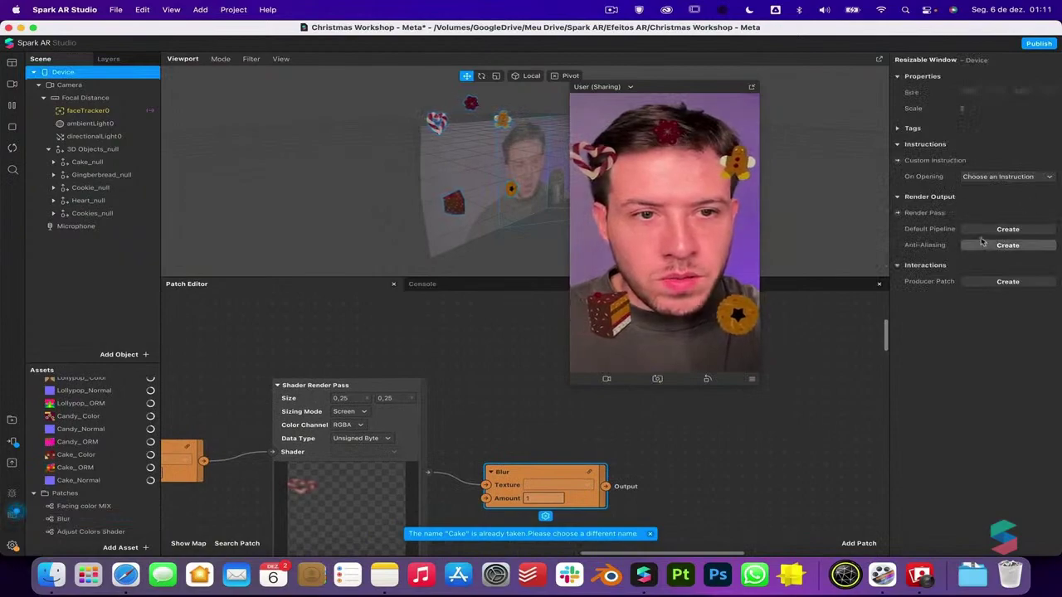
left_click(1005, 230)
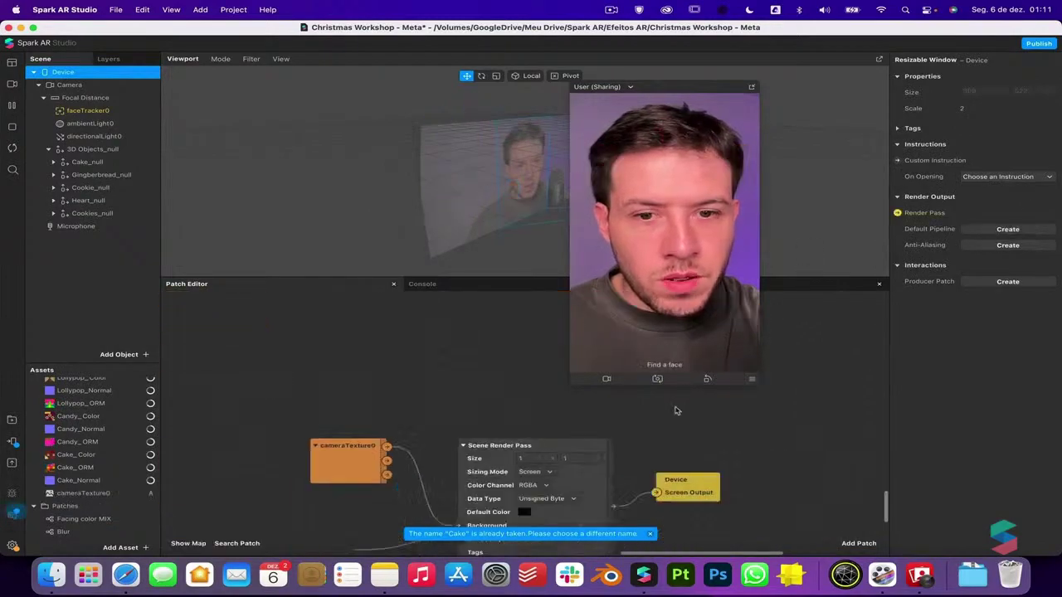
left_click_drag(253, 403, 257, 372)
left_click_drag(340, 385, 477, 246)
scroll(493, 384, "right", 10)
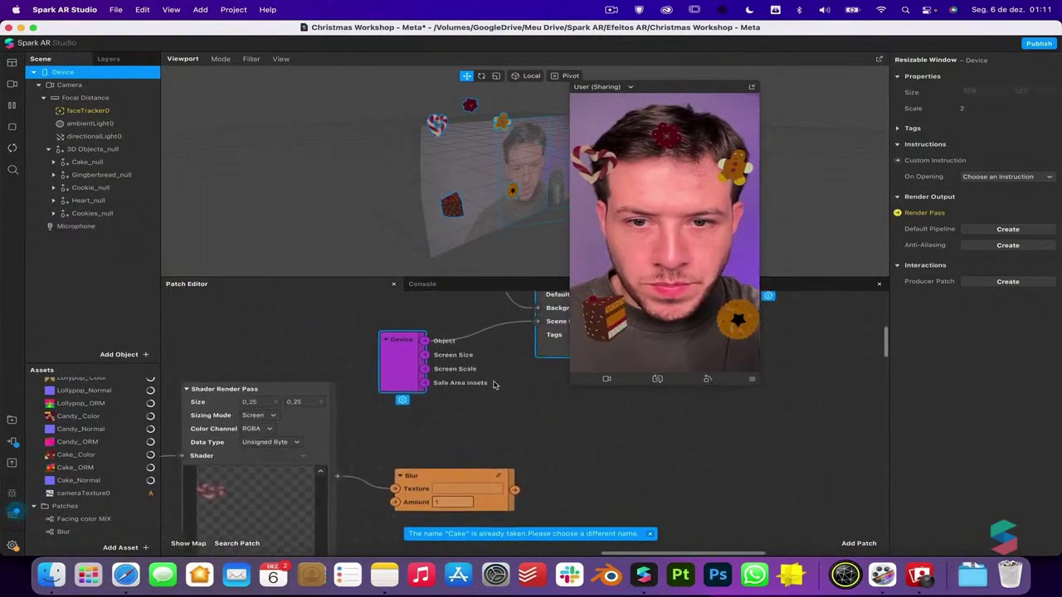
scroll(628, 411, "right", 10)
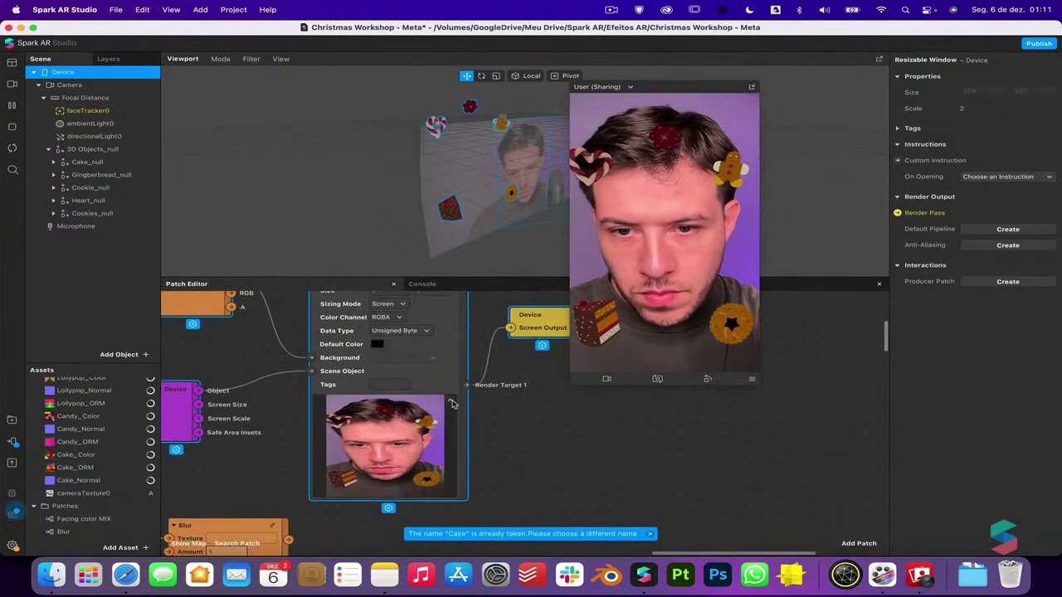
Add a Blend patch in Add mode with the last Blur as source and the pipeline's Scene Render Pass as destination
left_click_drag(267, 462, 310, 460)
type("blend")
key("Return")
scroll(311, 480, "left", 3)
scroll(309, 481, "right", 5)
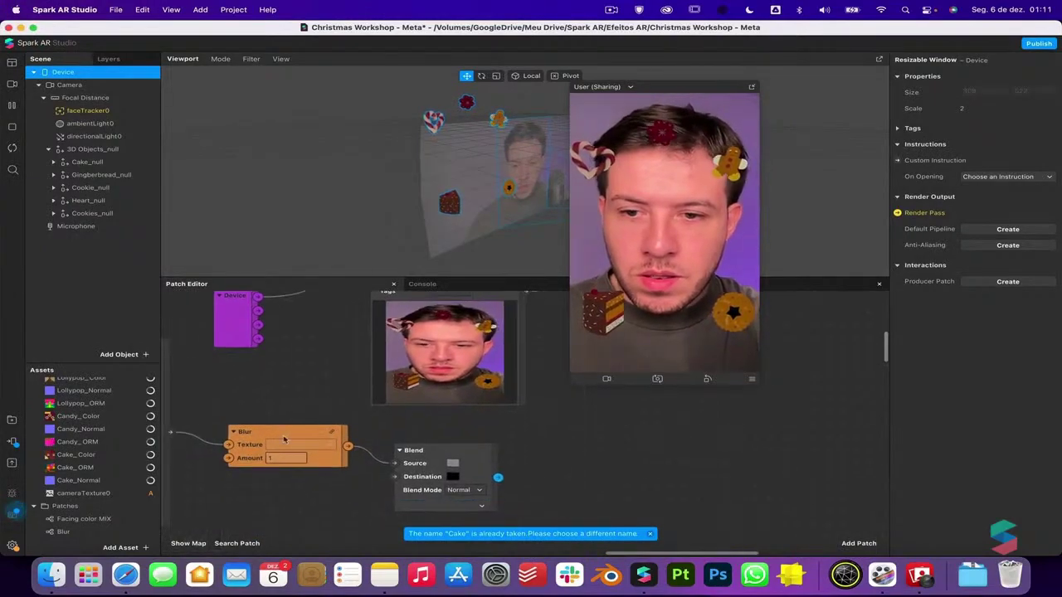
left_click_drag(508, 308, 377, 492)
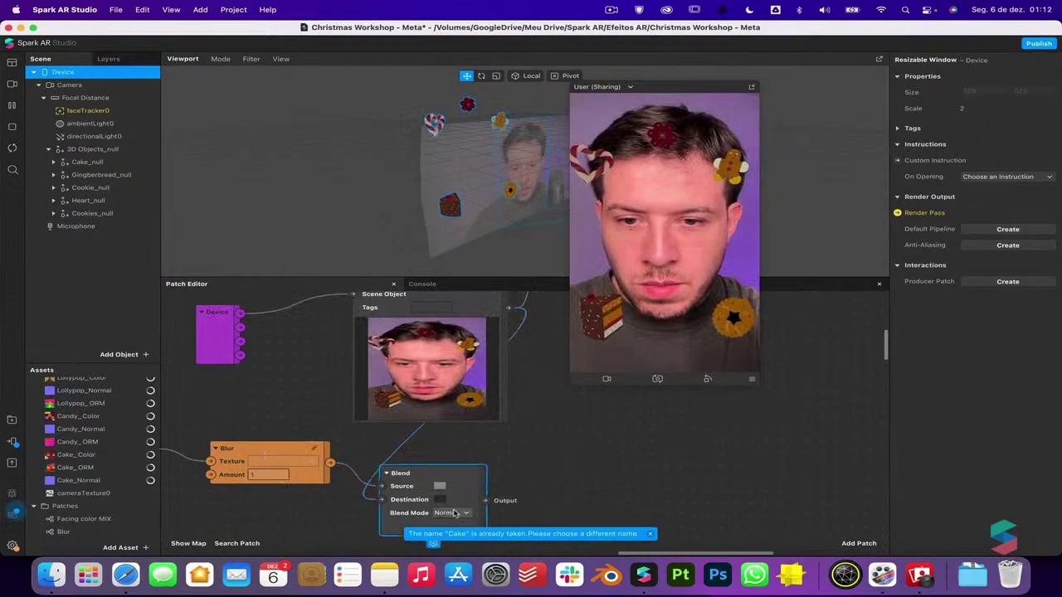
left_click(444, 506)
left_click(462, 430)
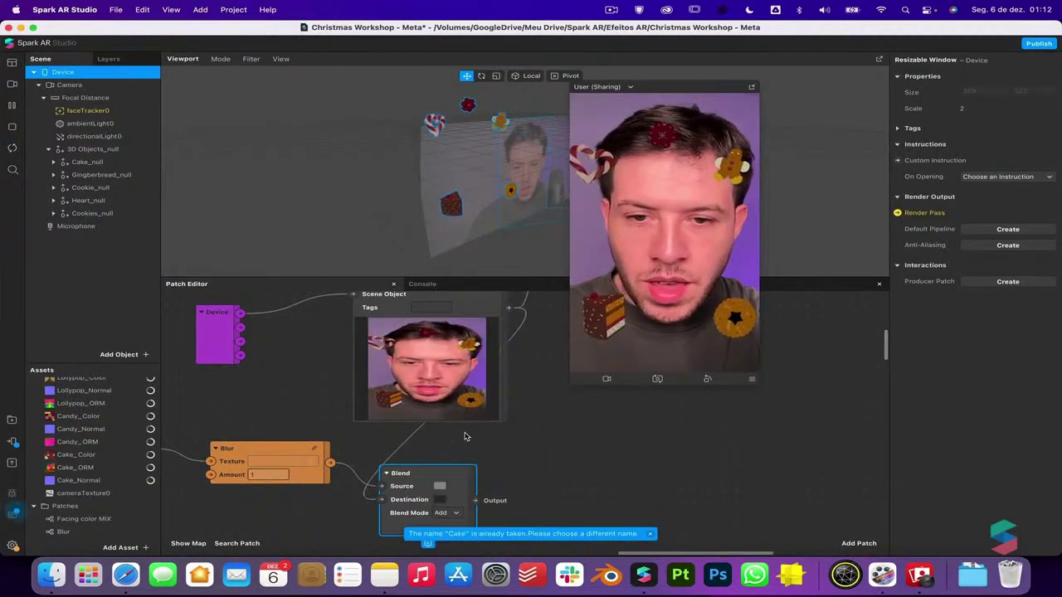
Move the Blend patch past the render pass and connect its output to the Device's Screen Output
left_click_drag(433, 508, 635, 425)
scroll(634, 425, "right", 3)
scroll(635, 425, "up", 2)
scroll(635, 424, "right", 2)
scroll(635, 424, "up", 1)
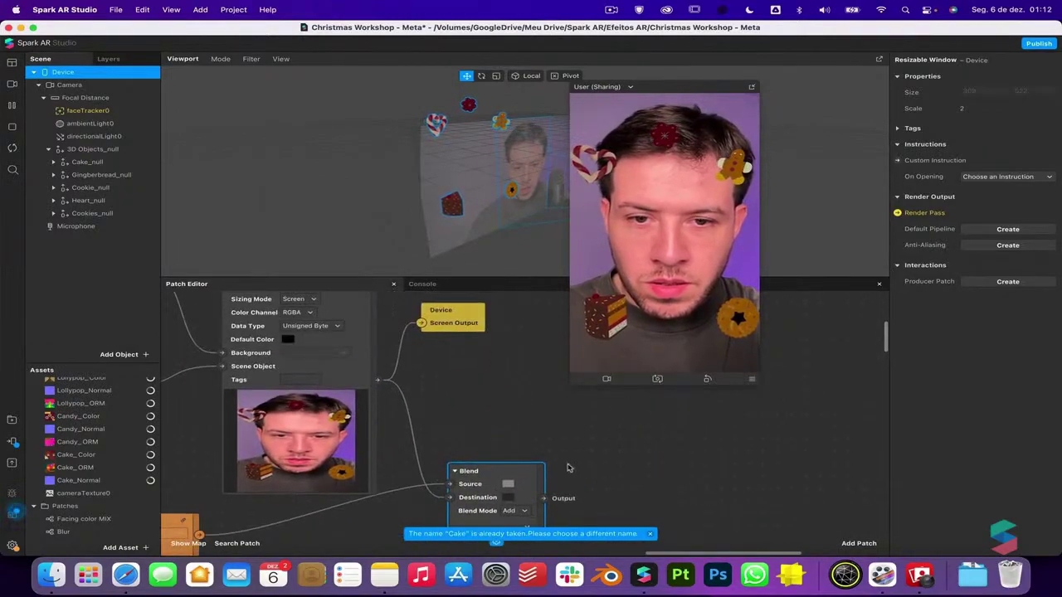
left_click_drag(544, 498, 420, 325)
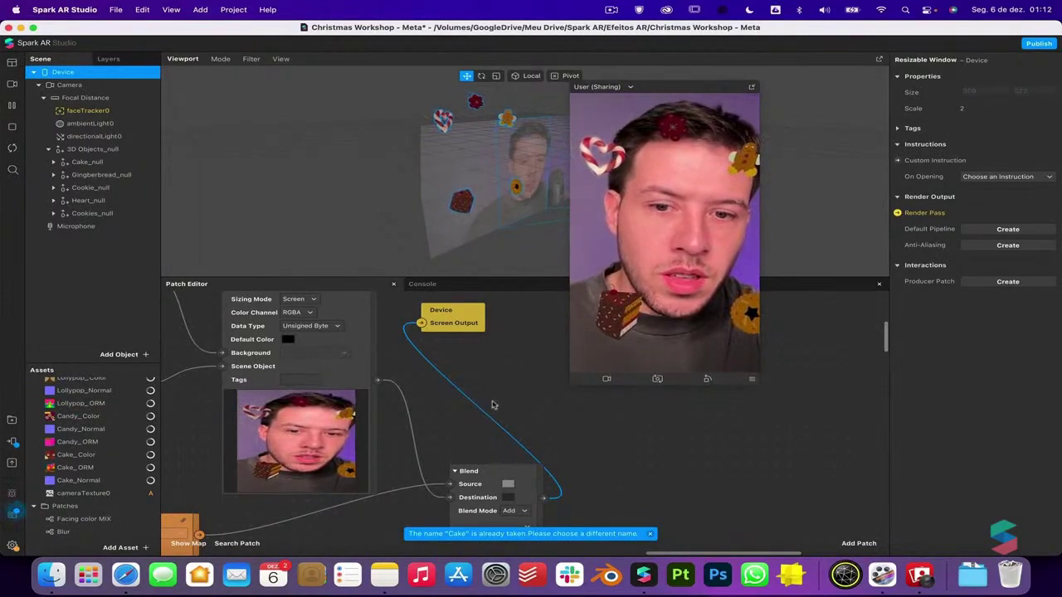
Tag 3D Objects_null as objects and set the blurred Scene Render Pass tags to objects.subtree
left_click(117, 150)
scroll(362, 471, "left", 10)
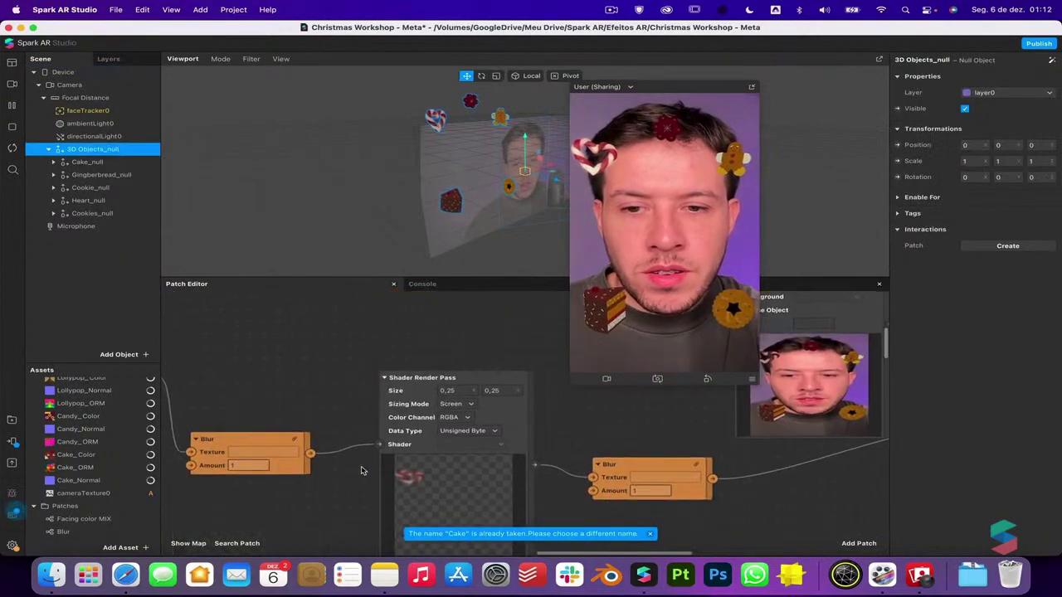
scroll(362, 471, "left", 10)
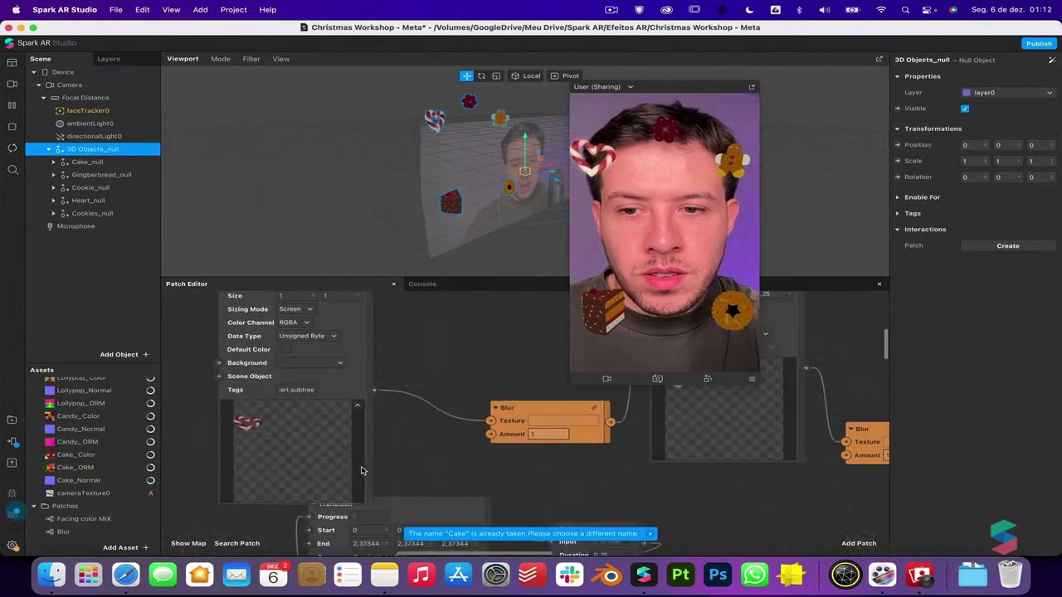
left_click_drag(401, 431, 391, 391)
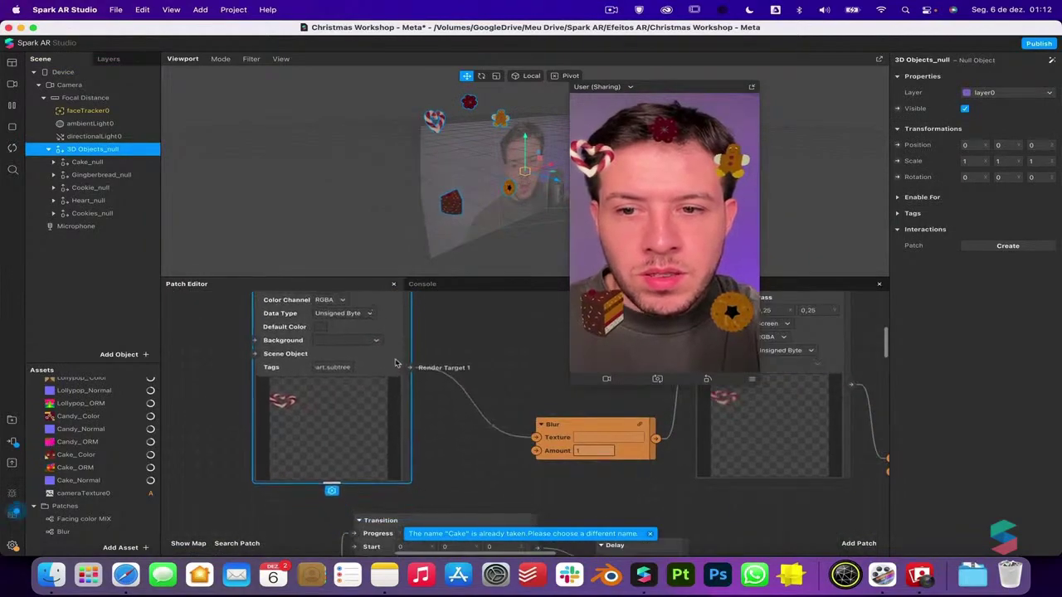
left_click(898, 214)
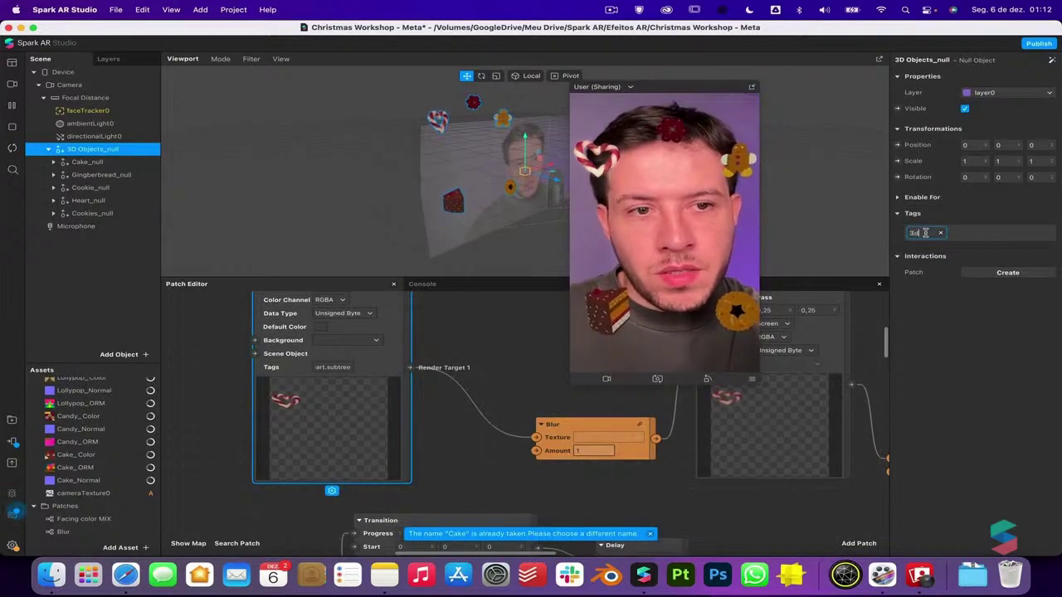
left_click(925, 233)
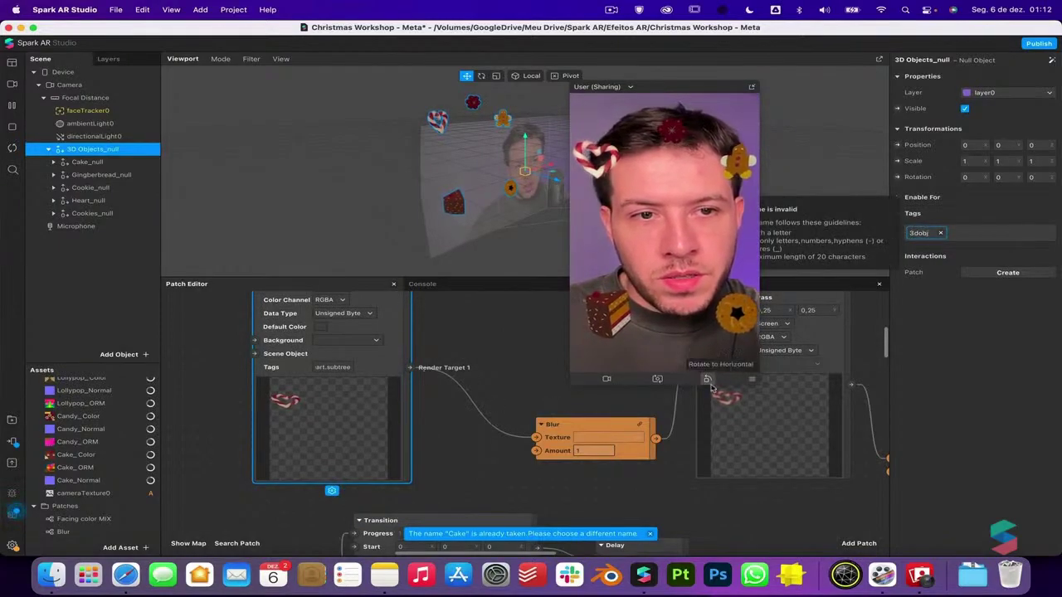
double_click(919, 233)
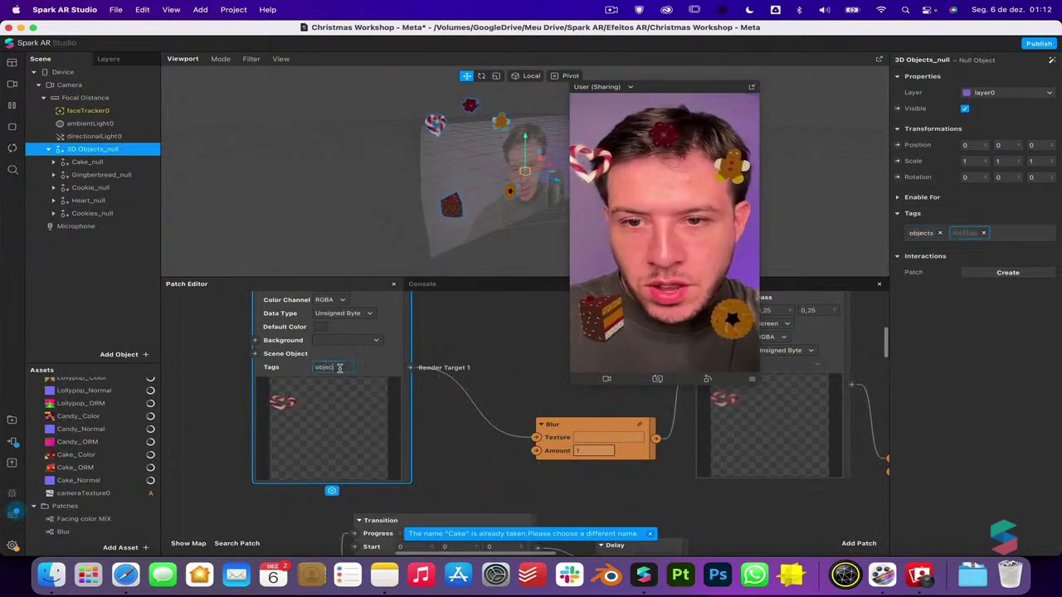
key("Return")
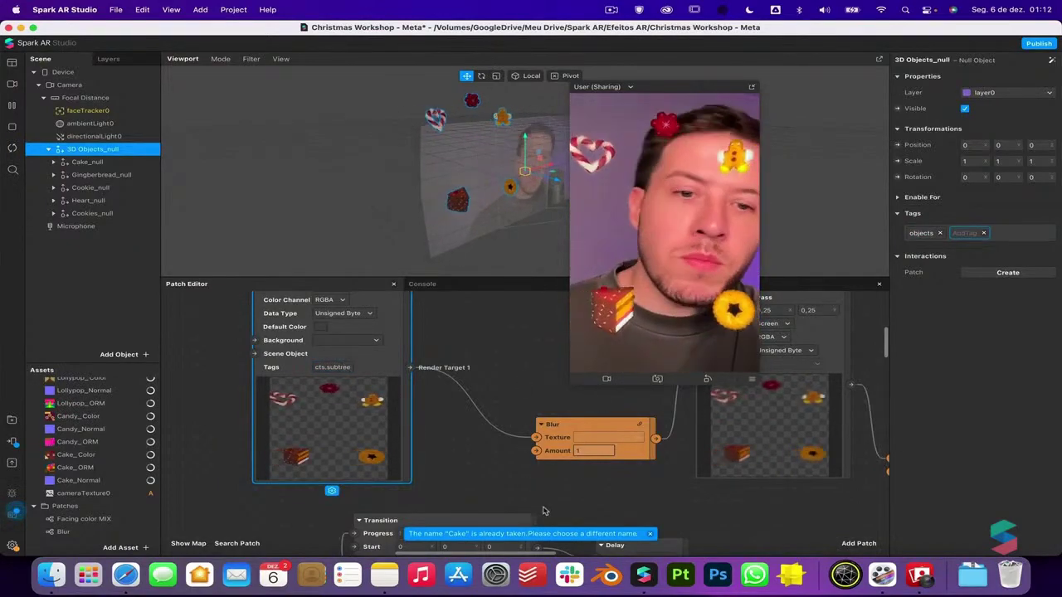
scroll(554, 510, "right", 5)
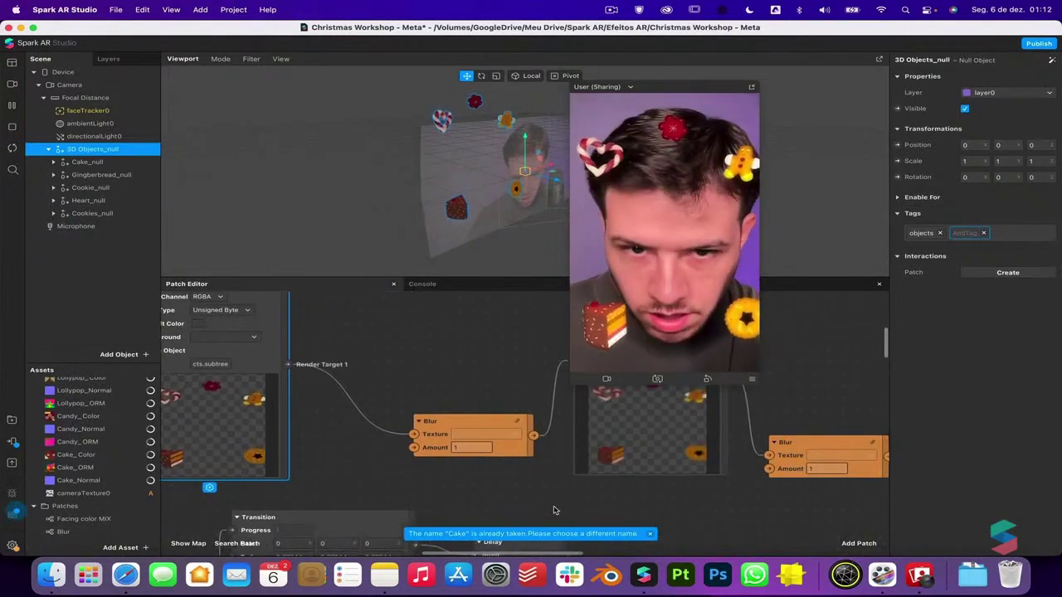
scroll(555, 511, "right", 4)
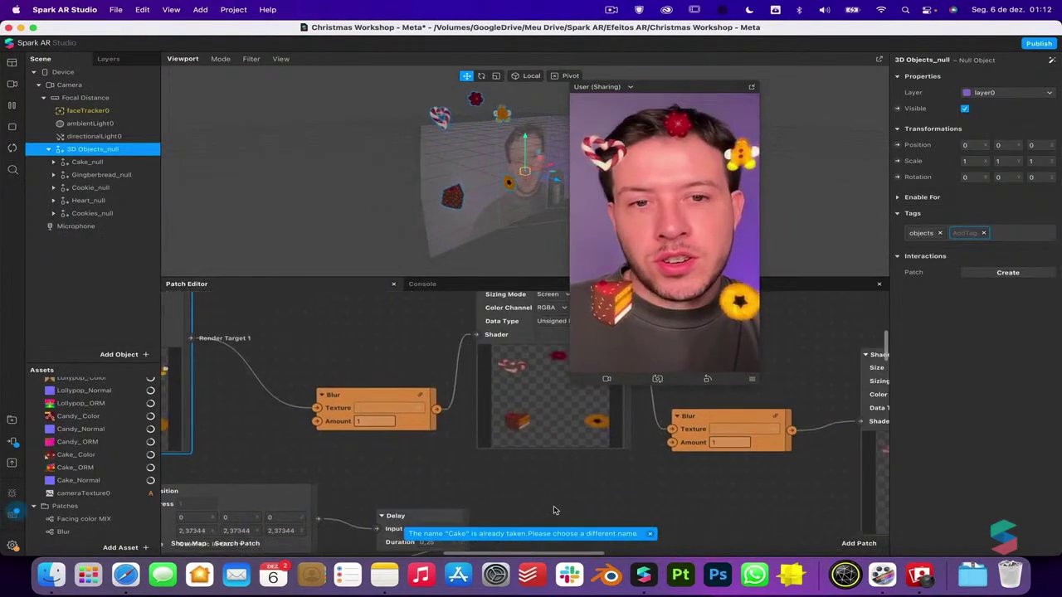
scroll(554, 510, "right", 8)
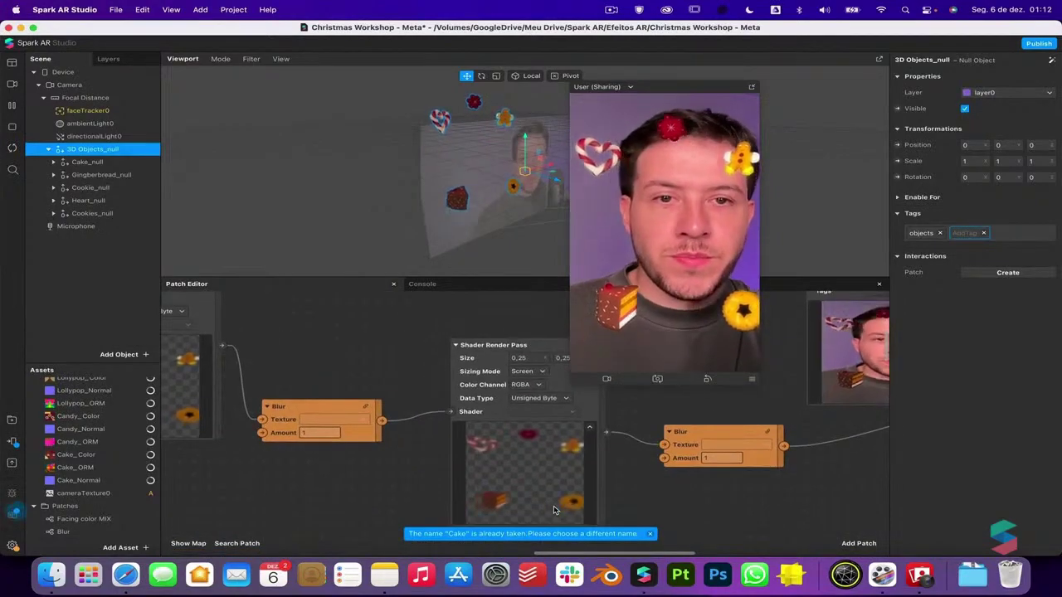
Move the Device Screen Output patch to the right of the Blend patch at the end of the graph
scroll(554, 510, "right", 12)
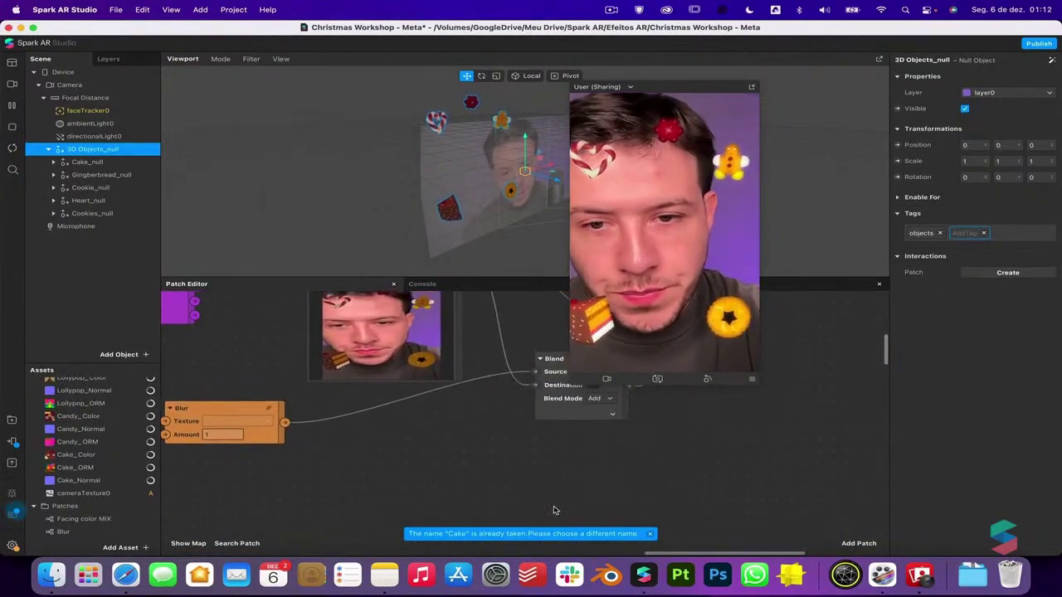
scroll(554, 510, "right", 4)
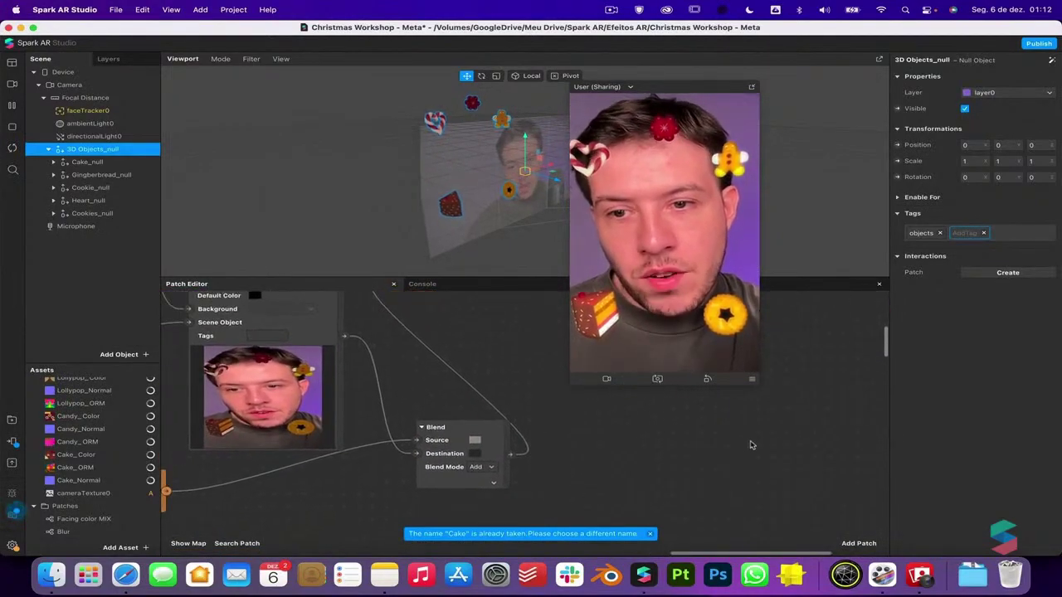
scroll(752, 444, "up", 2)
left_click_drag(409, 314, 724, 460)
scroll(725, 460, "down", 2)
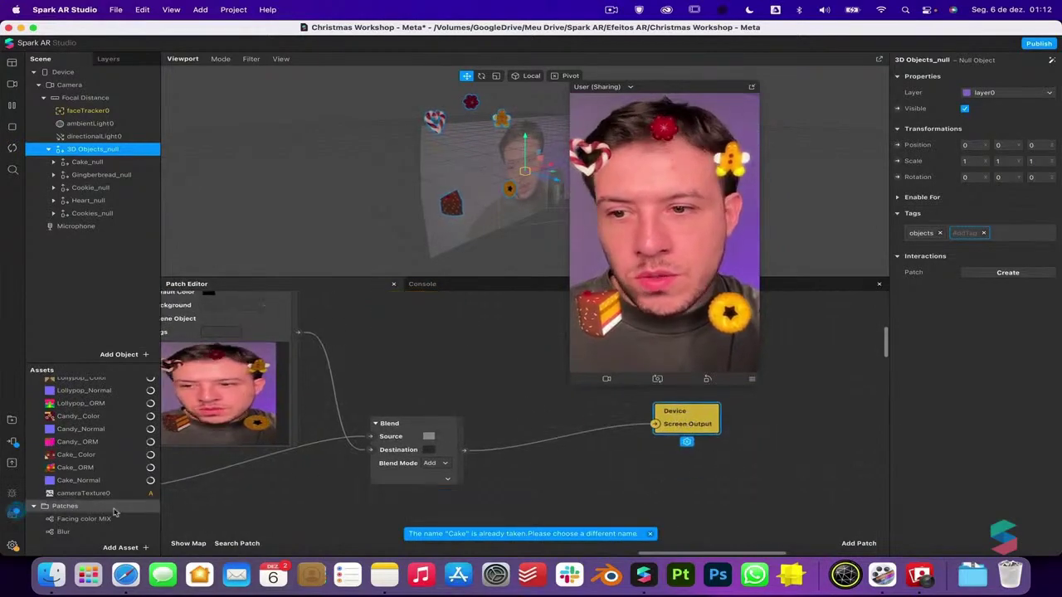
Import the Creamtone color LUT from the AR Library's Color LUTs and close the library
left_click(116, 546)
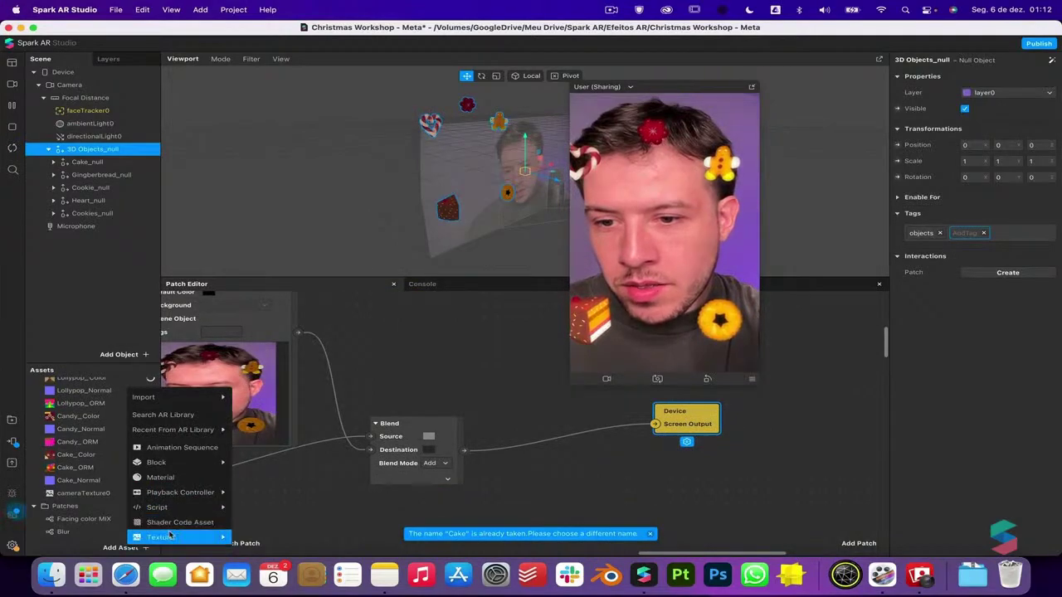
left_click(186, 420)
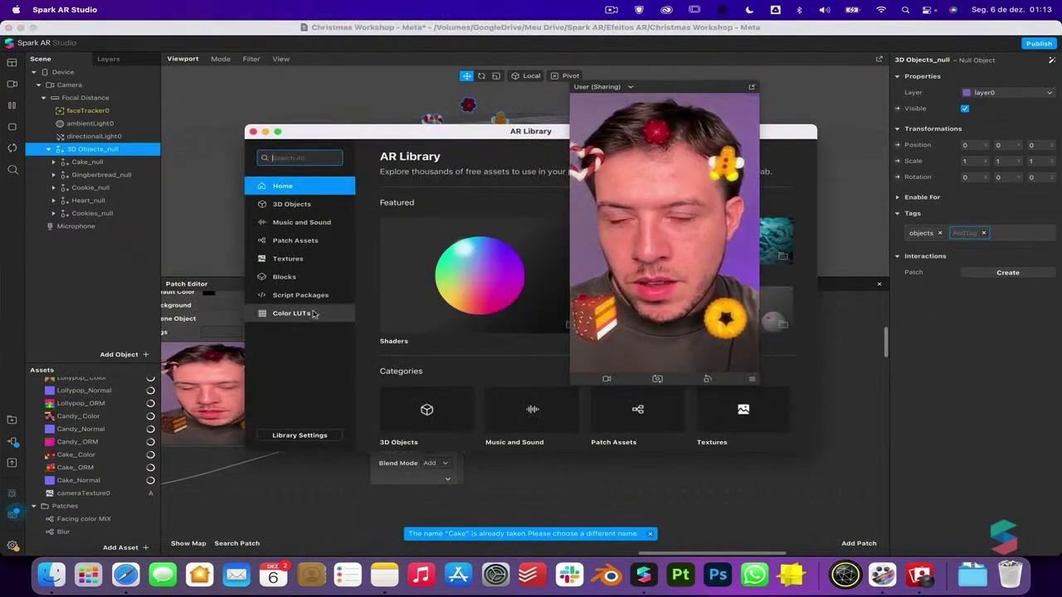
left_click(298, 313)
left_click_drag(462, 135, 272, 95)
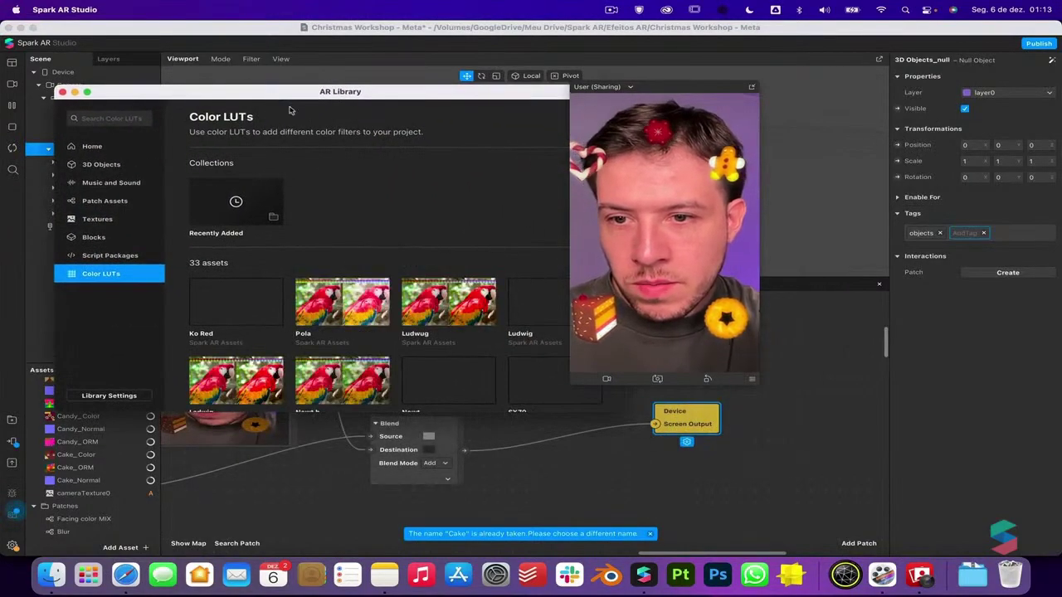
scroll(417, 232, "down", 2)
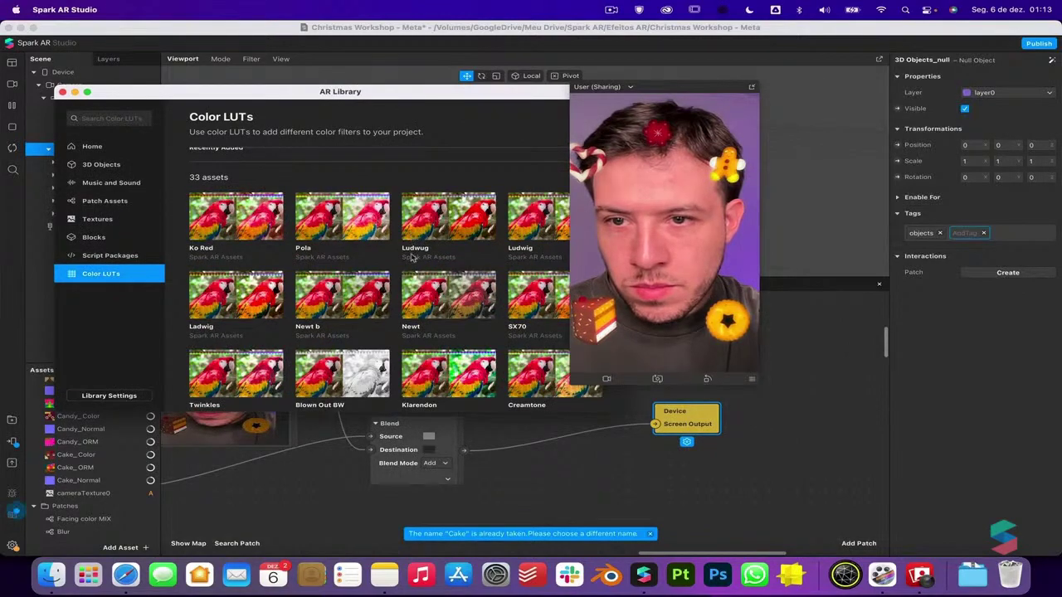
scroll(414, 288, "down", 2)
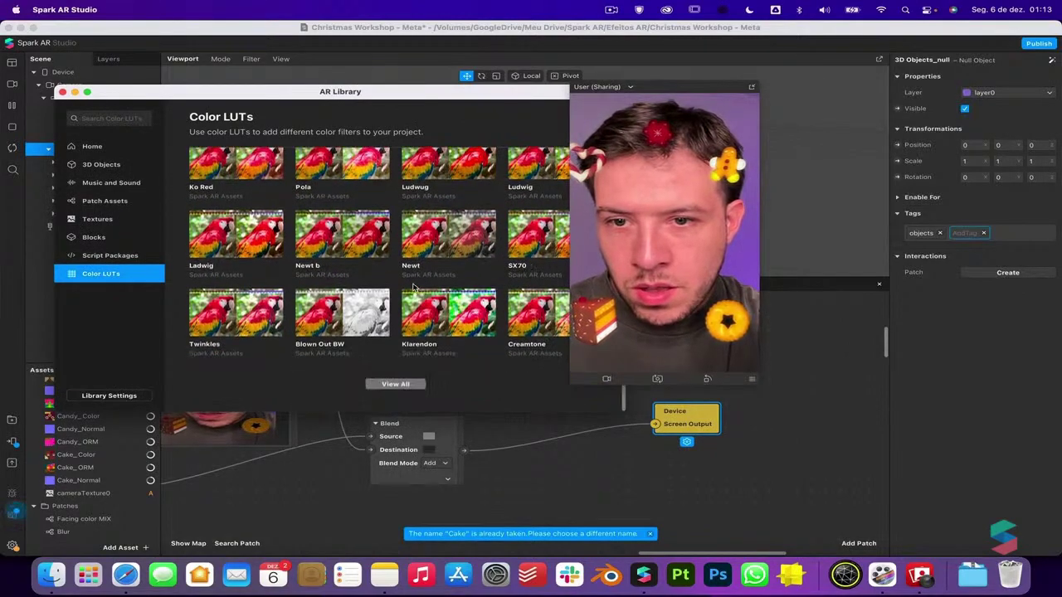
left_click(547, 335)
left_click_drag(514, 95, 447, 98)
left_click(498, 145)
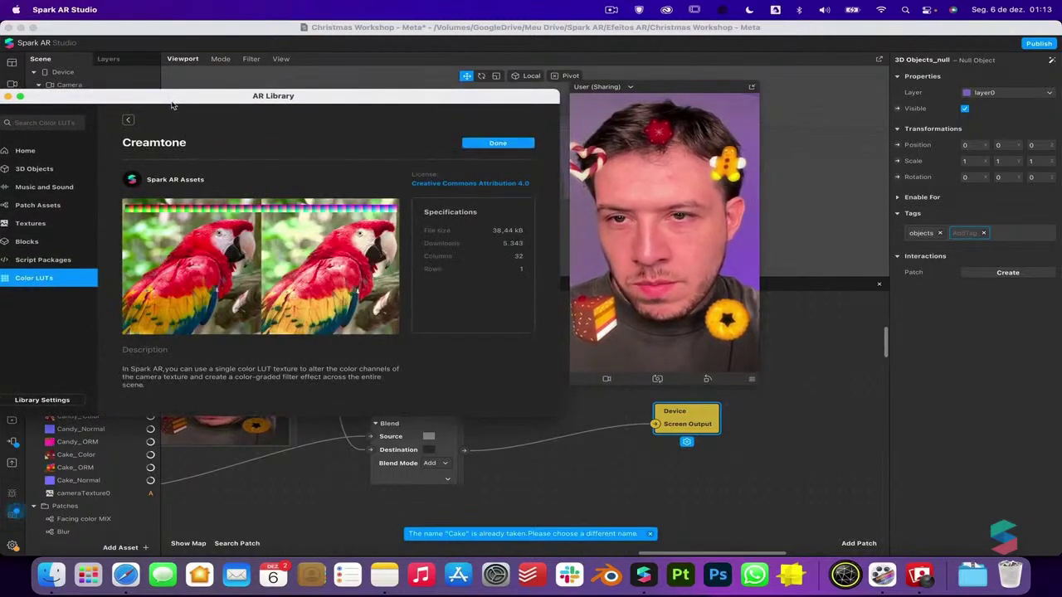
left_click_drag(172, 101, 284, 90)
left_click(107, 86)
Add the Creamtone color LUT from the assets to the patch graph
scroll(132, 511, "down", 3)
left_click_drag(100, 532, 616, 469)
scroll(448, 461, "right", 2)
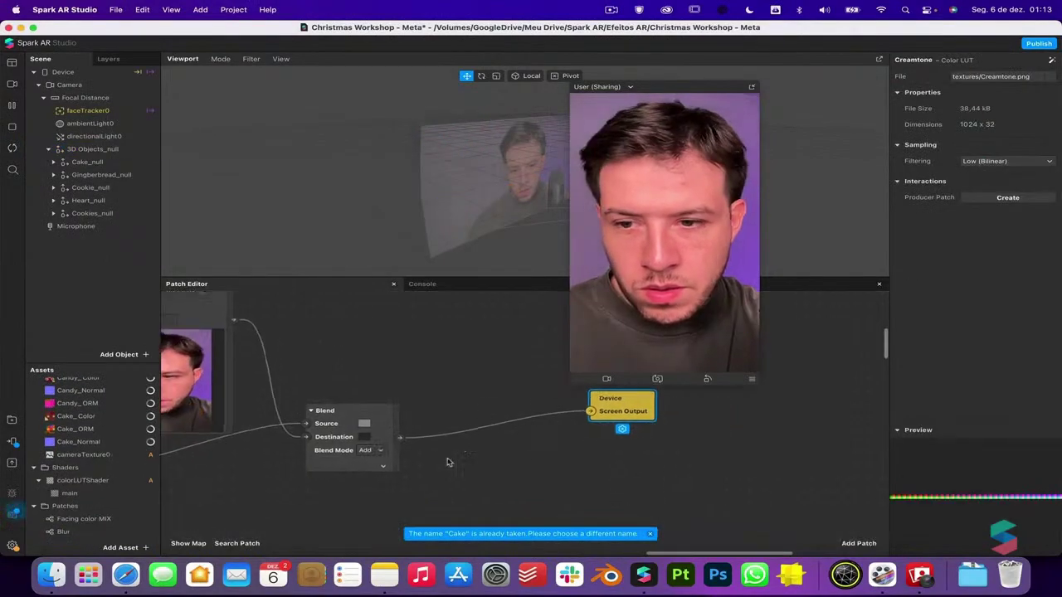
Find the Creamtone and colorLUTShader patches in the graph and move them just below the link between Blend and Screen Output
scroll(514, 493, "right", 5)
scroll(514, 492, "up", 2)
scroll(515, 493, "left", 7)
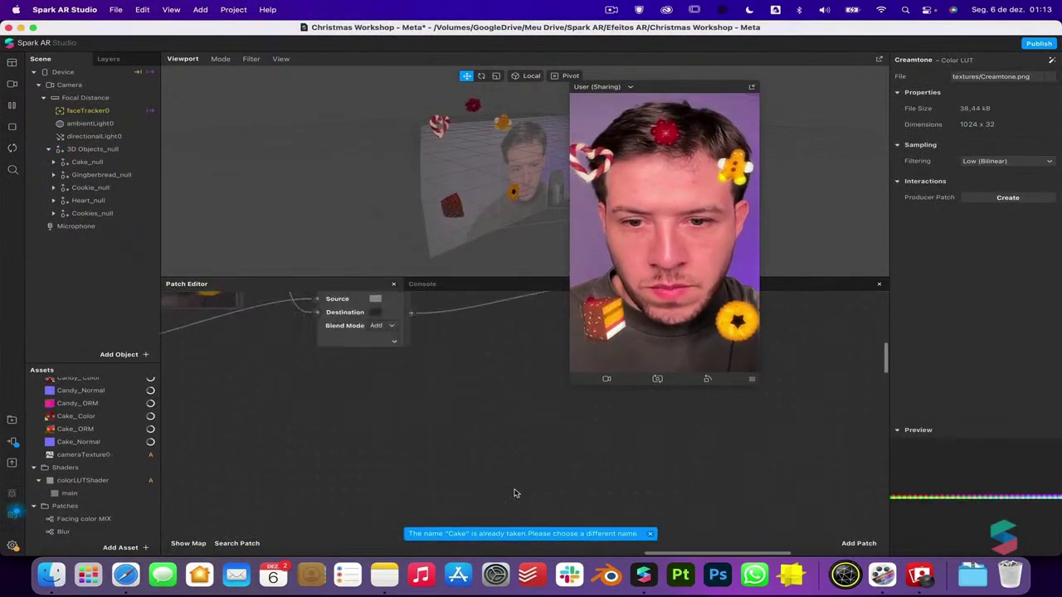
scroll(515, 494, "up", 2)
scroll(514, 494, "down", 5)
scroll(514, 494, "down", 5, "ctrl")
scroll(514, 493, "down", 2)
scroll(514, 494, "right", 2)
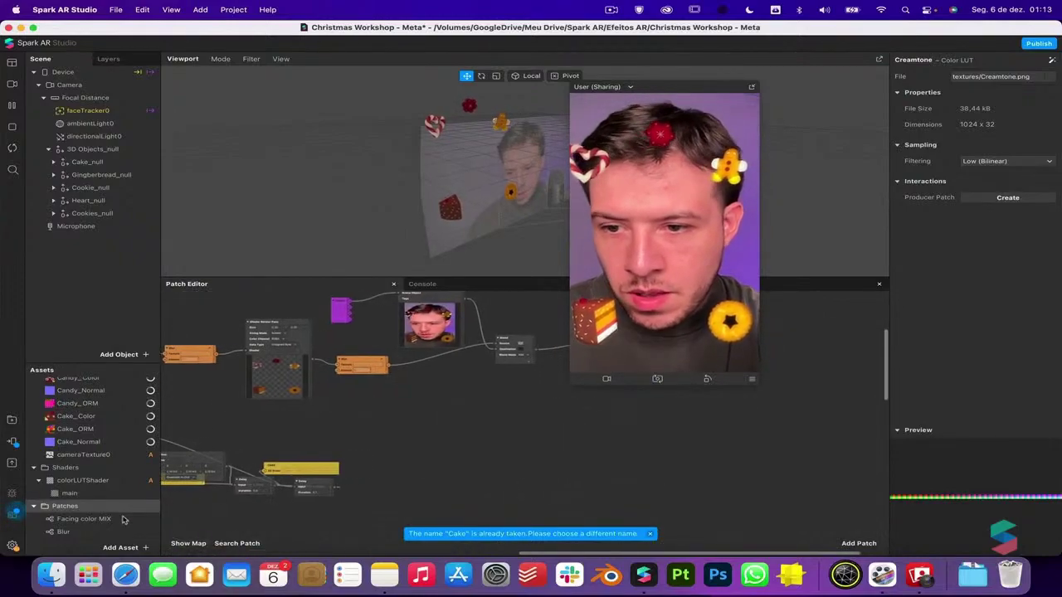
scroll(111, 463, "down", 3)
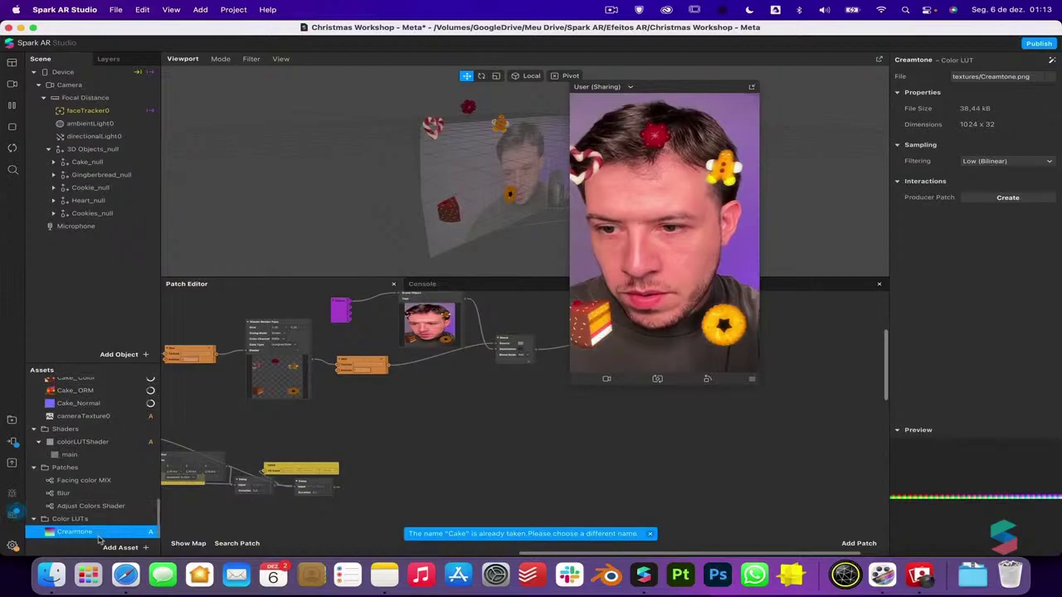
scroll(404, 469, "down", 8)
scroll(404, 469, "right", 5)
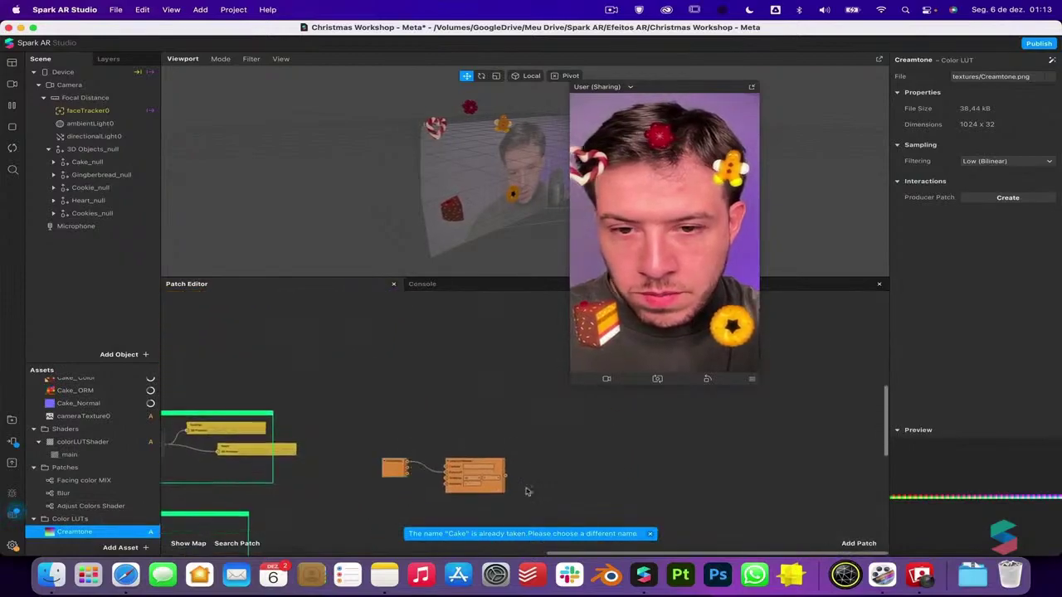
left_click_drag(526, 493, 399, 462)
key("Delete")
scroll(483, 314, "up", 3)
scroll(513, 463, "up", 5)
key("super+v")
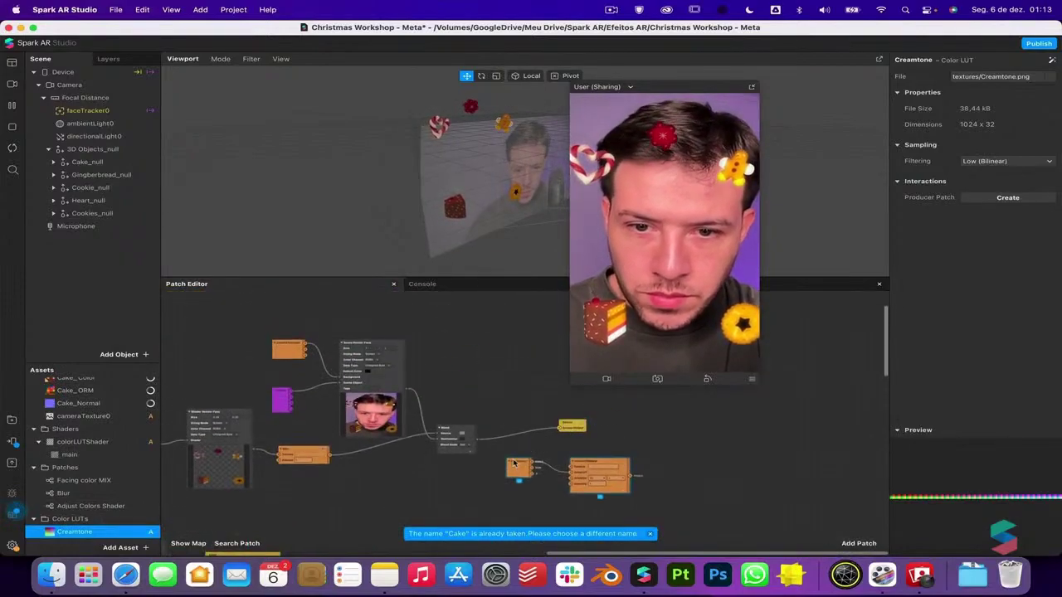
Connect the Blend output to colorLUTShader's Texture input and the shader's output to the Device Screen Output
scroll(513, 463, "up", 5)
scroll(512, 463, "right", 5)
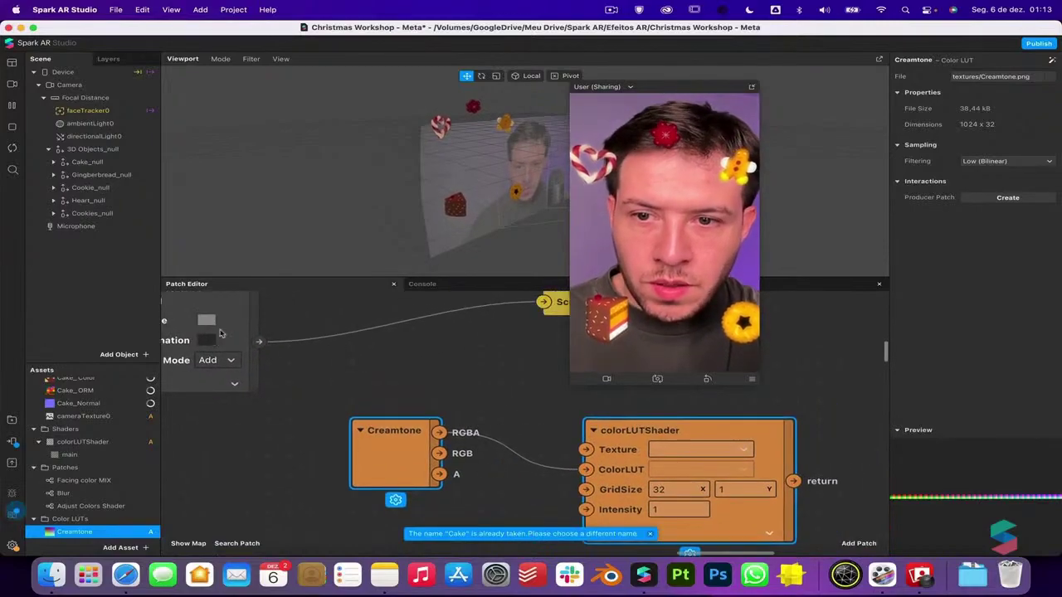
left_click_drag(258, 343, 601, 453)
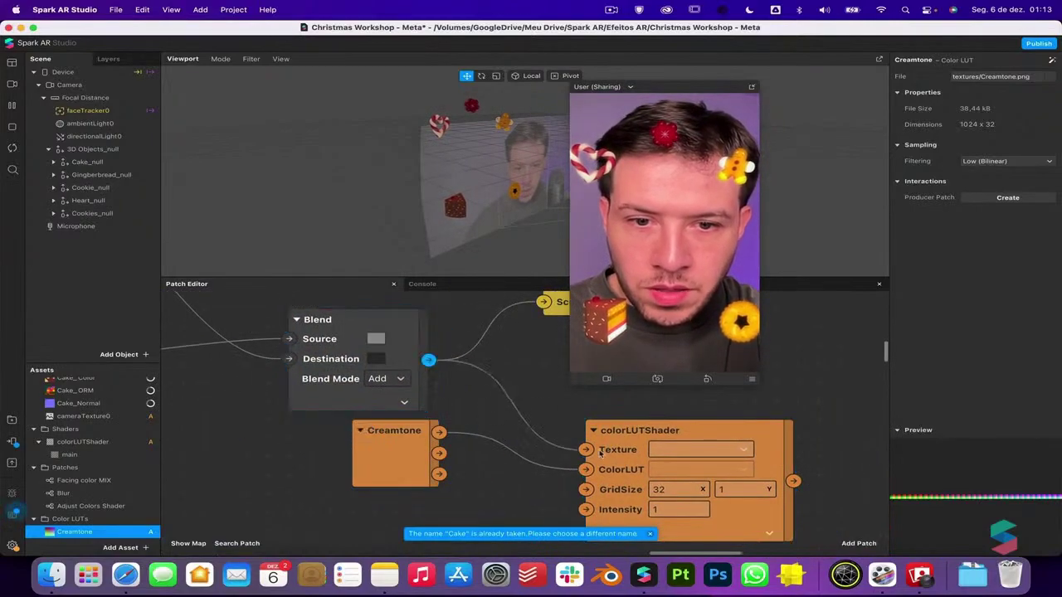
scroll(581, 448, "right", 3)
left_click_drag(682, 478, 432, 302)
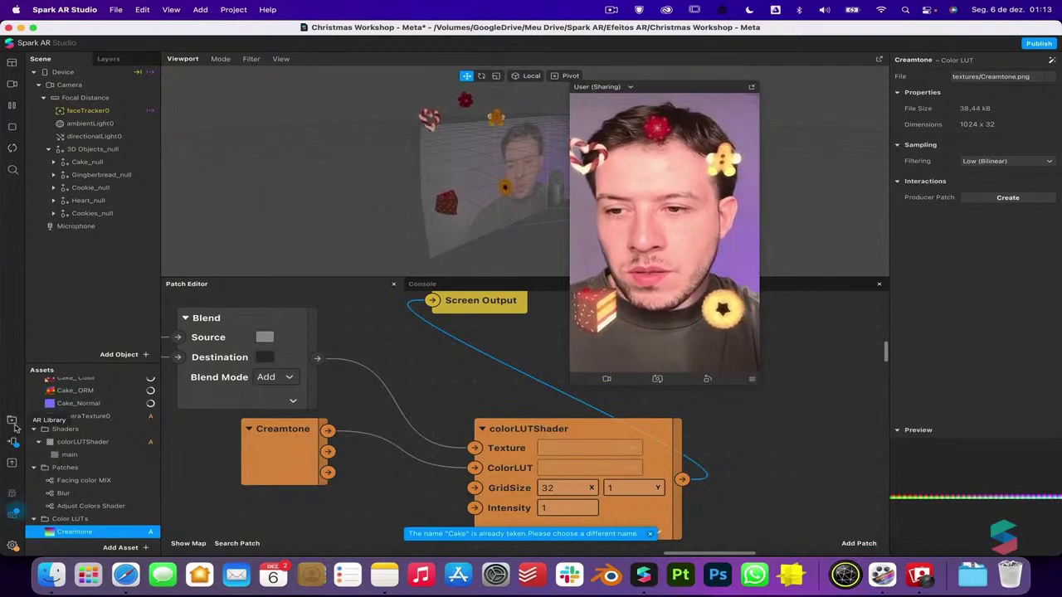
Import the Ludwig color LUT from the AR Library's Color LUTs
left_click(12, 512)
left_click(468, 276)
left_click_drag(489, 131, 258, 101)
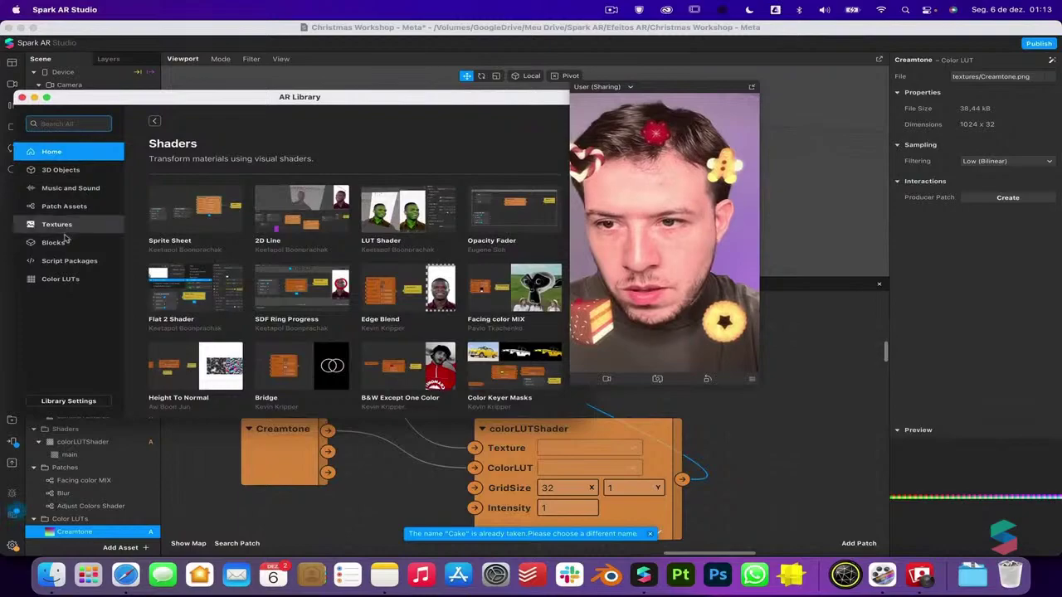
left_click(65, 278)
scroll(281, 290, "down", 5)
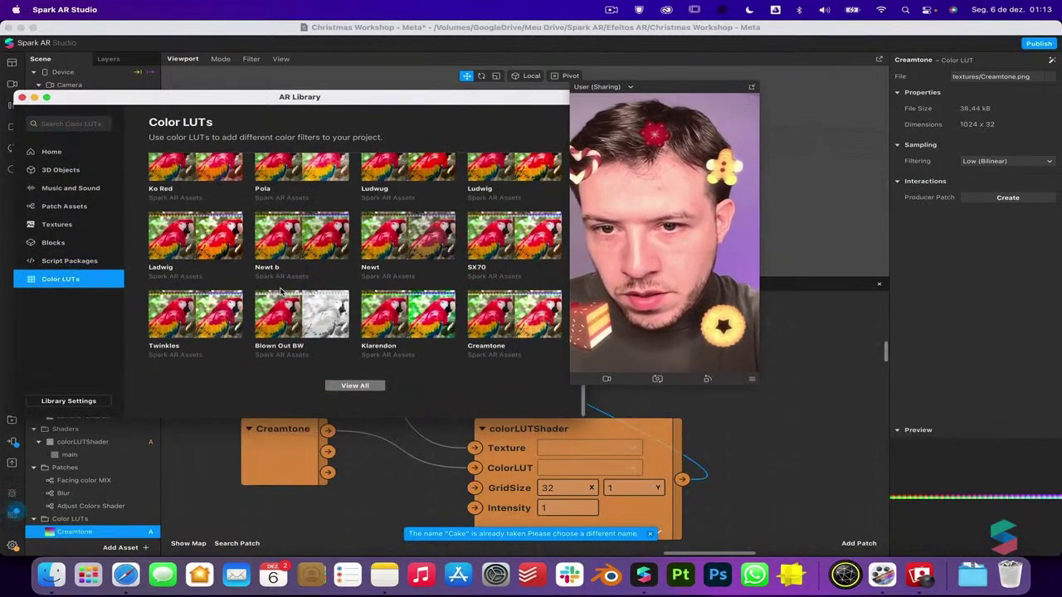
scroll(280, 292, "up", 3)
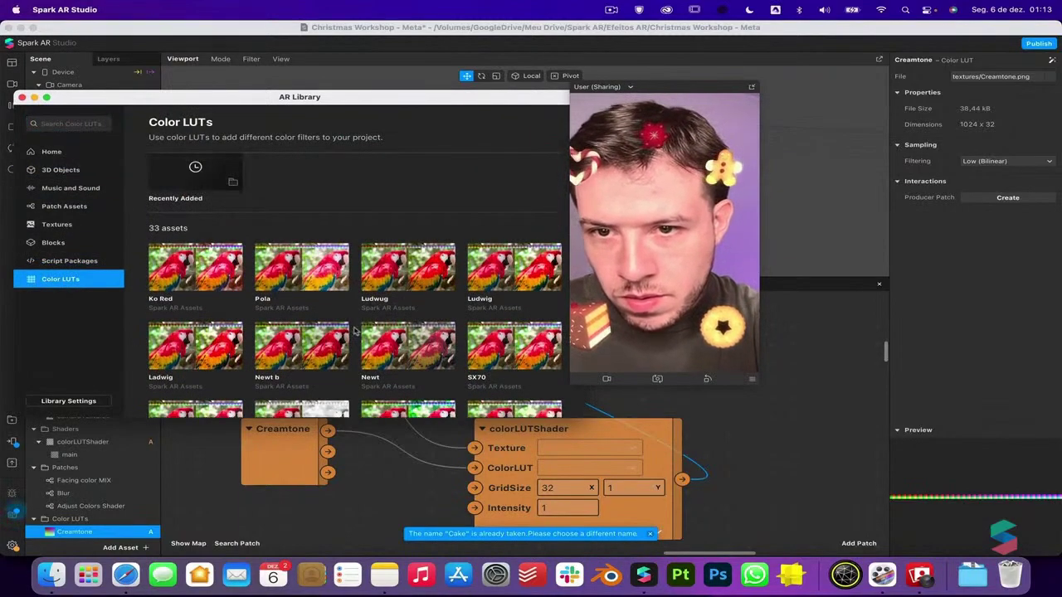
scroll(355, 330, "down", 1)
left_click(503, 278)
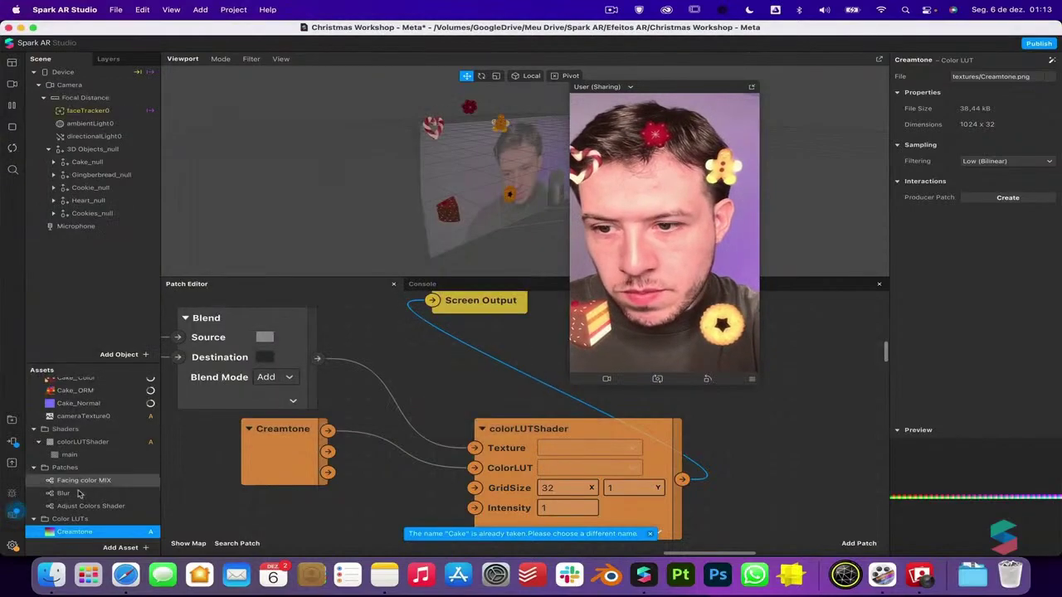
Replace the Creamtone patch with a Ludwig LUT patch and connect it to colorLUTShader's ColorLUT input
left_click_drag(112, 523, 396, 481)
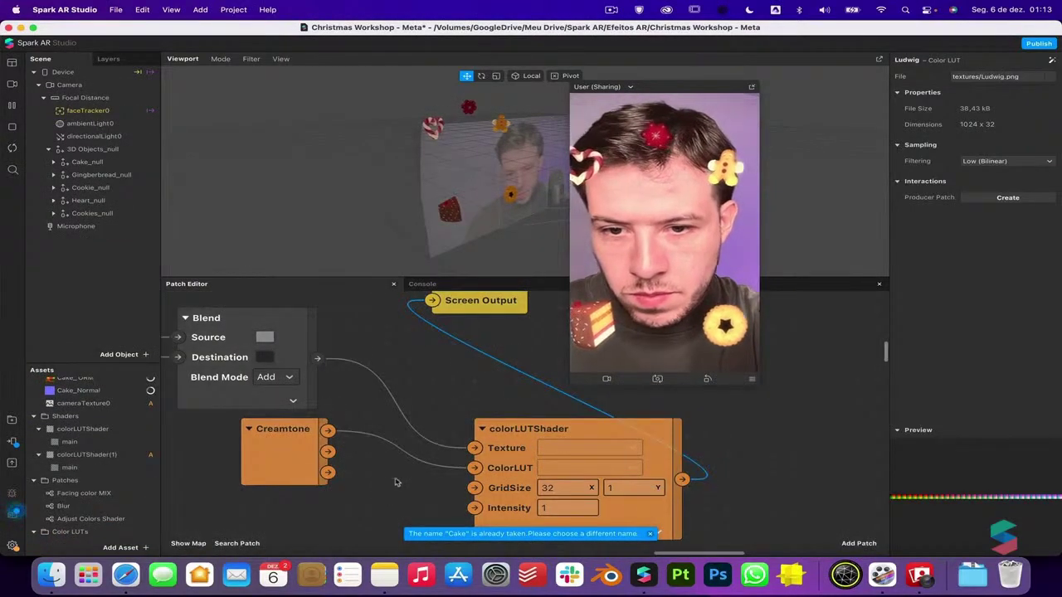
scroll(396, 482, "down", 3)
left_click(313, 399)
key("BackSpace")
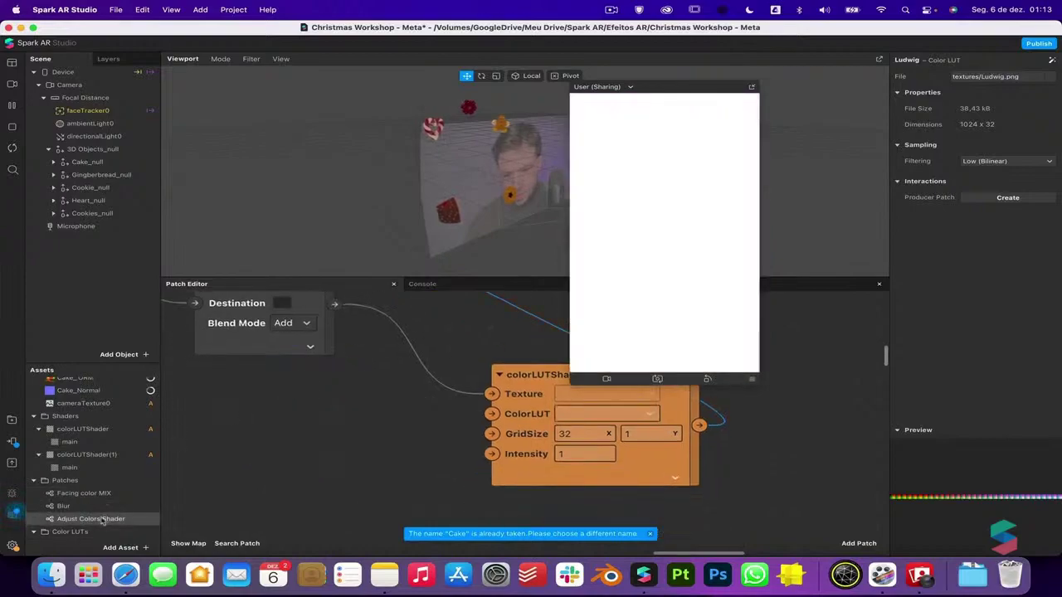
scroll(98, 529, "down", 1)
left_click_drag(98, 531, 553, 506)
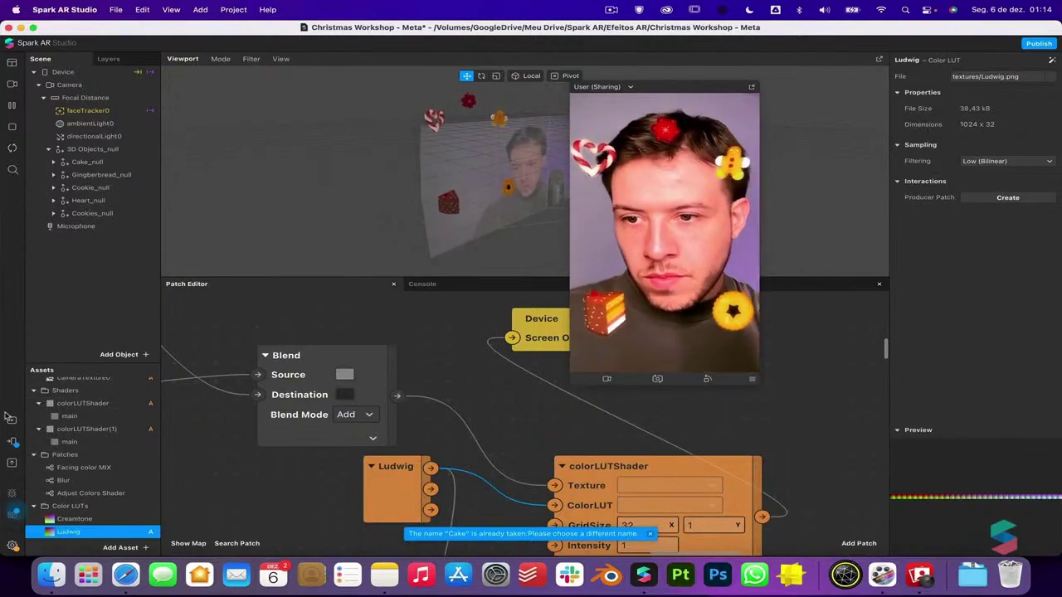
Browse the Shaders collection in the AR Library for further visual effects and close the library
left_click(12, 421)
left_click(480, 278)
left_click_drag(506, 139, 284, 146)
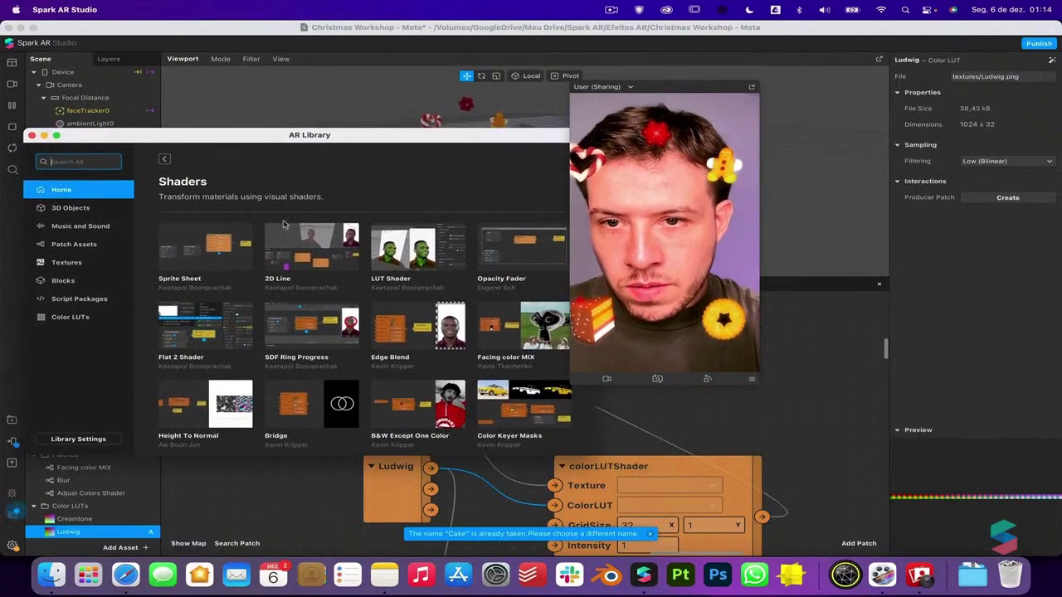
scroll(283, 225, "down", 10)
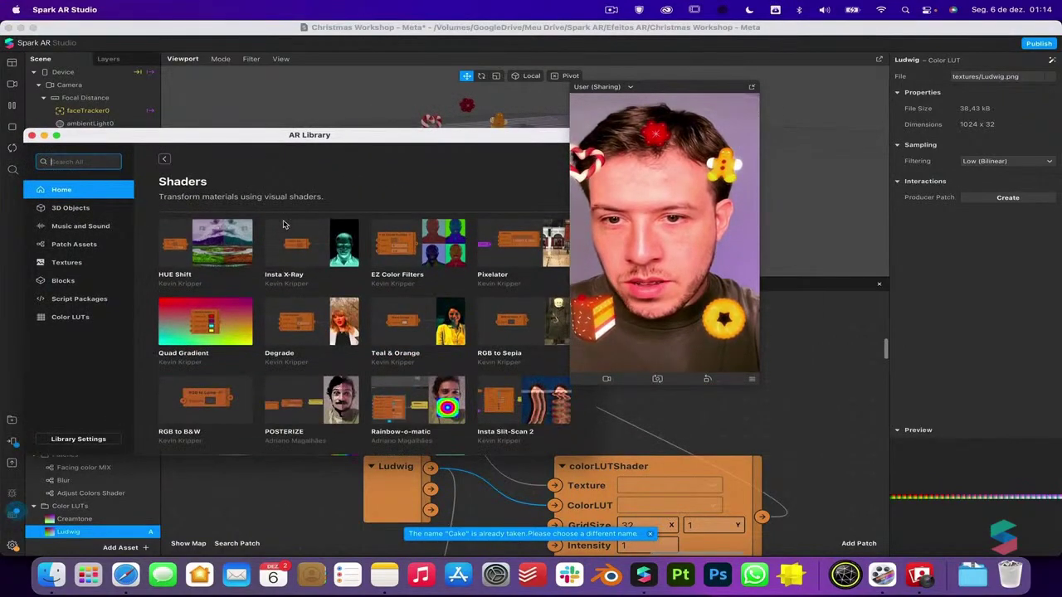
scroll(283, 225, "down", 5)
scroll(283, 225, "down", 6)
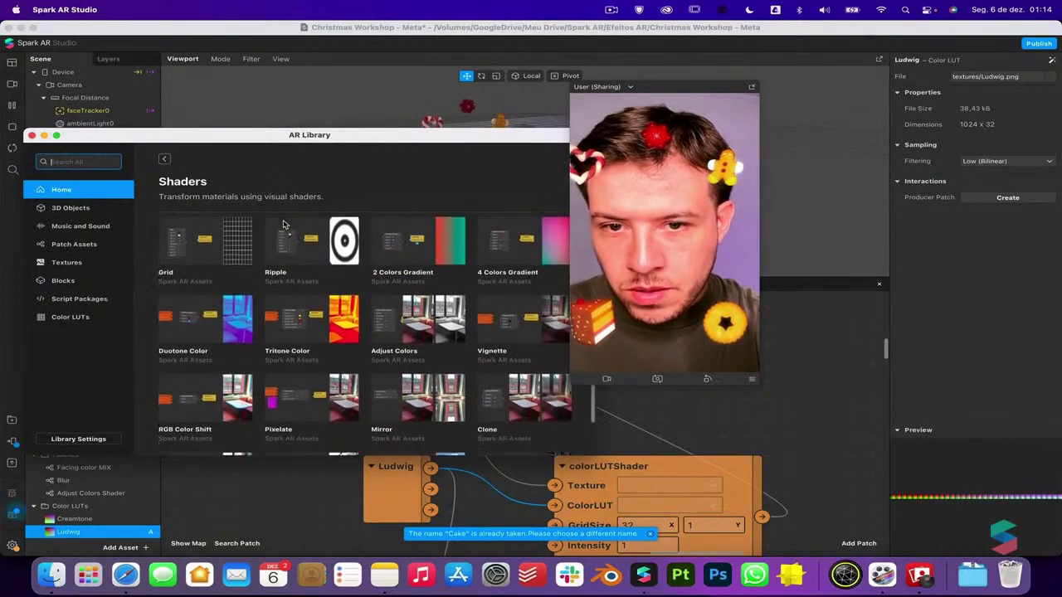
scroll(283, 225, "down", 2)
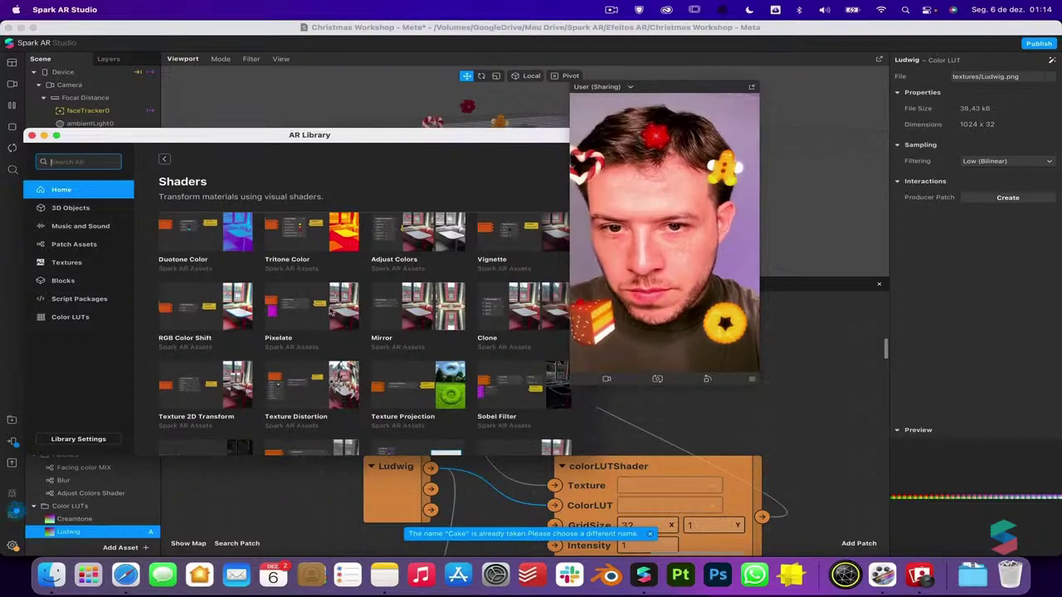
scroll(330, 312, "down", 2)
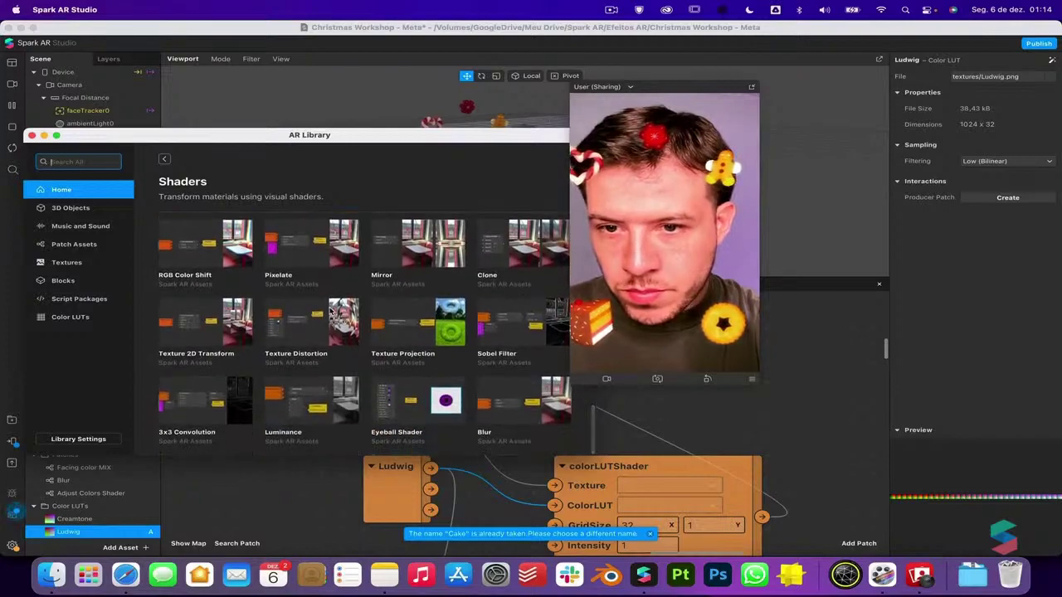
scroll(329, 310, "up", 6)
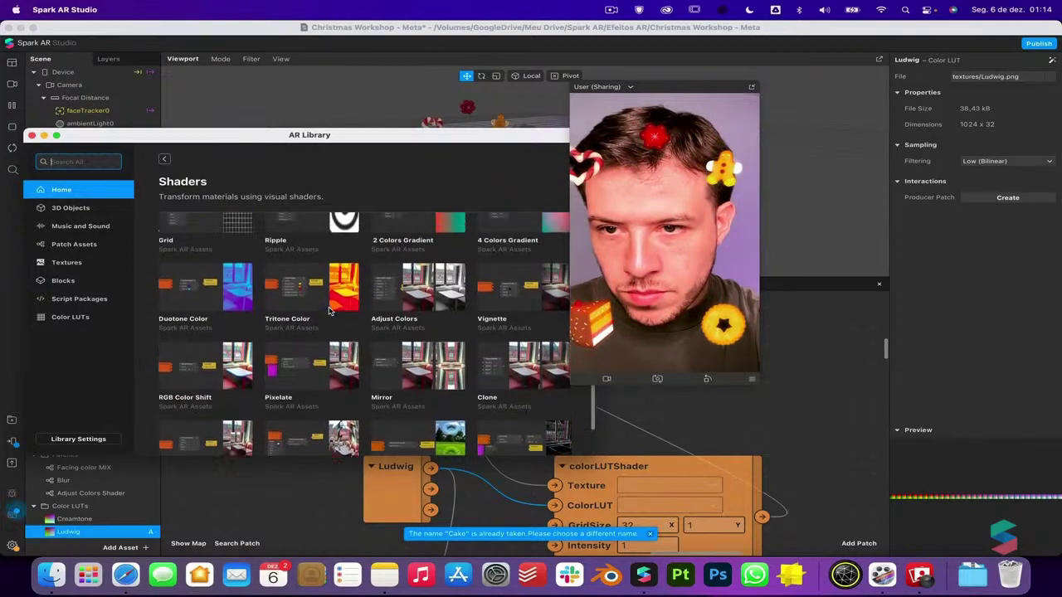
scroll(329, 311, "up", 4)
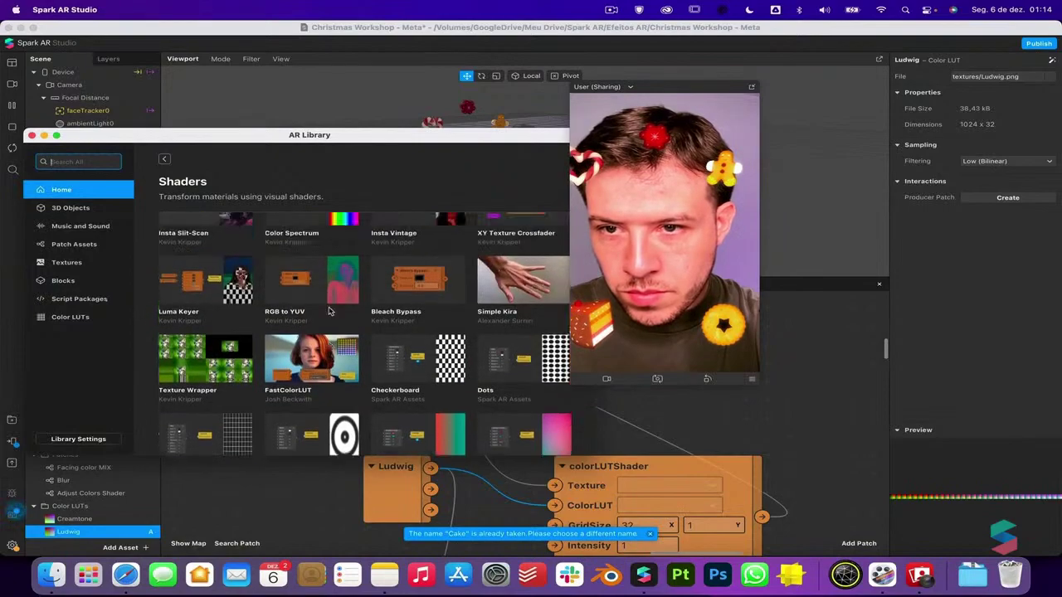
scroll(328, 311, "up", 2)
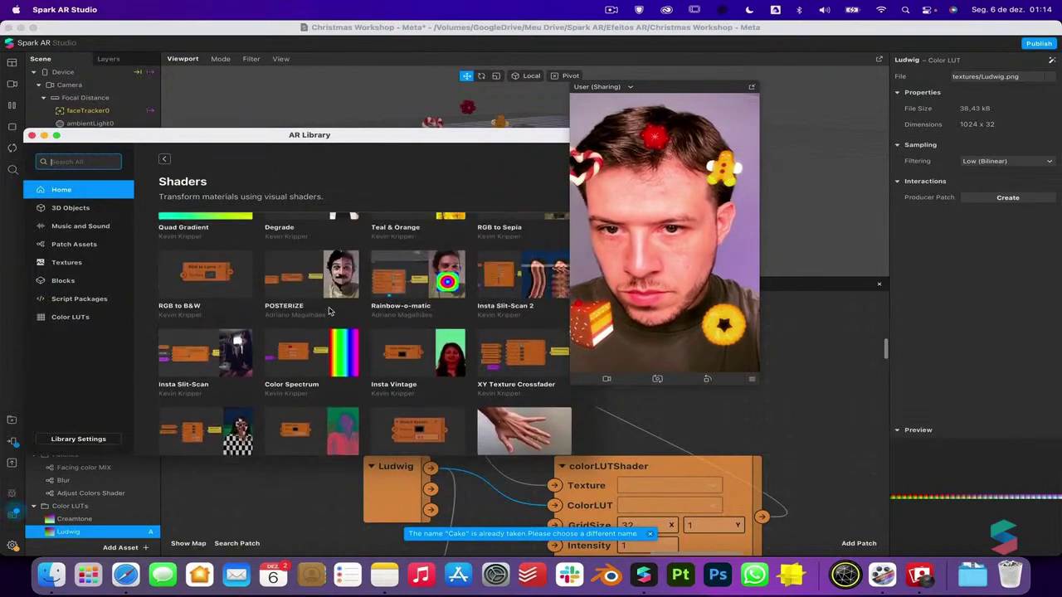
scroll(329, 310, "up", 2)
scroll(330, 310, "up", 2)
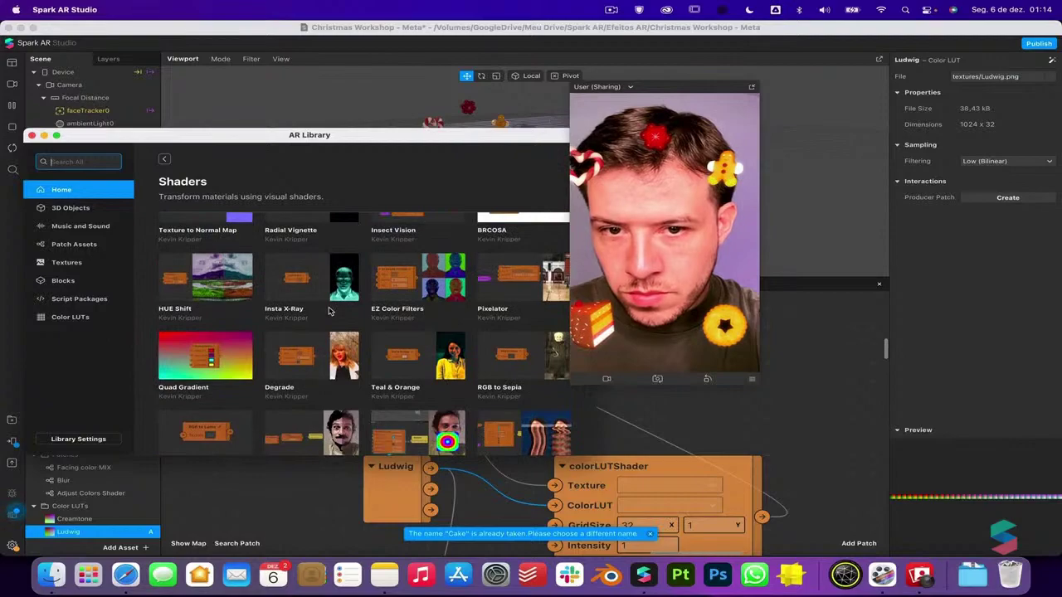
scroll(329, 311, "up", 4)
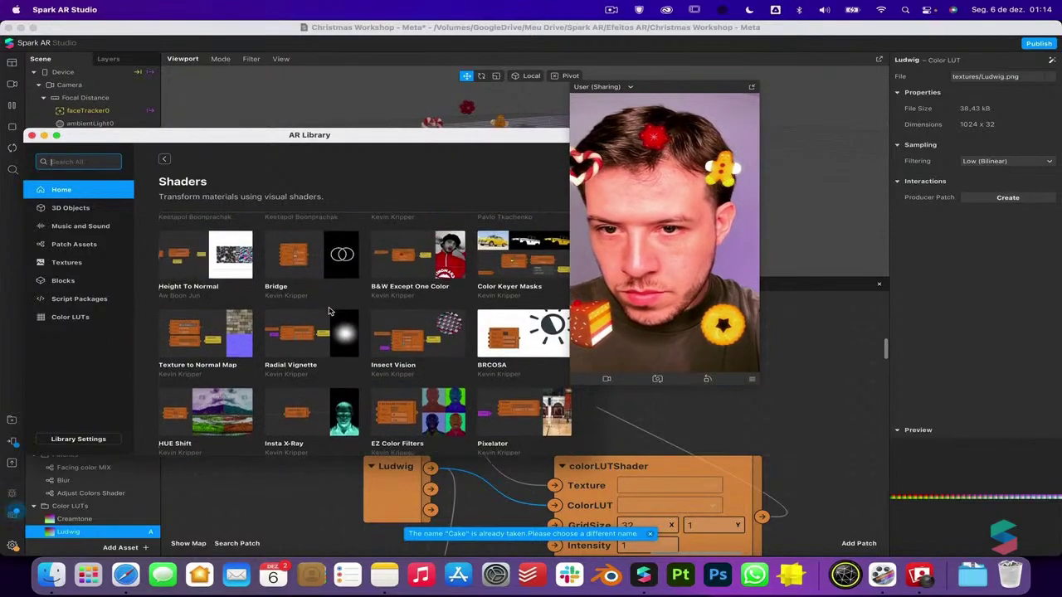
scroll(328, 311, "up", 2)
left_click(32, 135)
Add the Adjust Colors Shader patch after colorLUTShader, link colorLUTShader's output to its Texture, and link its output to the Device Screen Output
left_click_drag(114, 494, 666, 420)
scroll(666, 420, "right", 5)
left_click_drag(470, 375, 682, 410)
left_click_drag(532, 493, 594, 446)
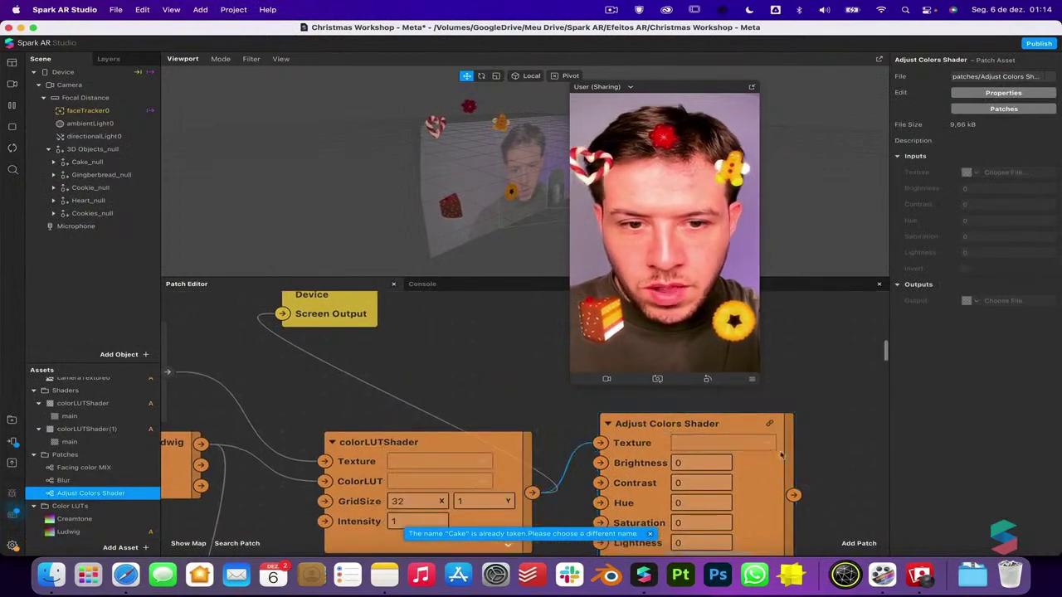
left_click_drag(793, 494, 282, 313)
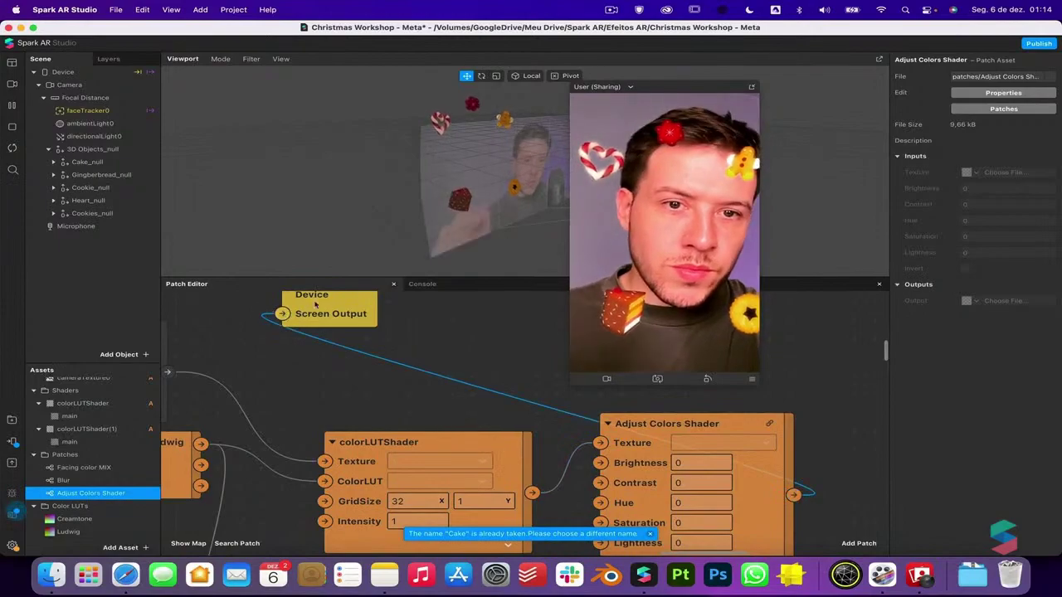
Set the Adjust Colors Shader's Brightness to -0,1, Contrast to 0,1, Hue to 0 and Saturation to 0,1
scroll(581, 415, "down", 2)
scroll(581, 414, "right", 2)
left_click(686, 445)
type(",1")
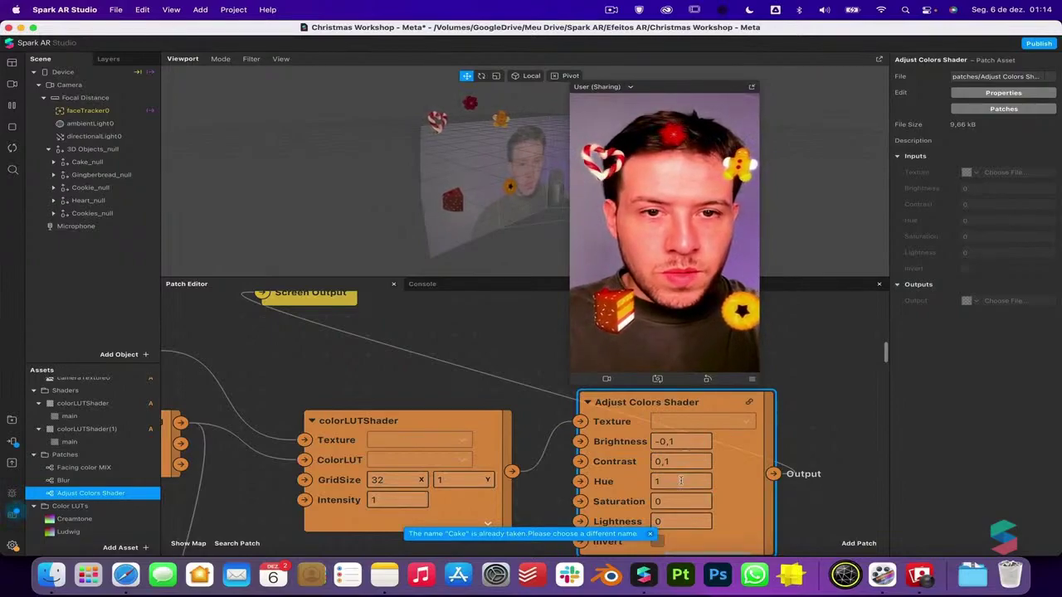
left_click(680, 481)
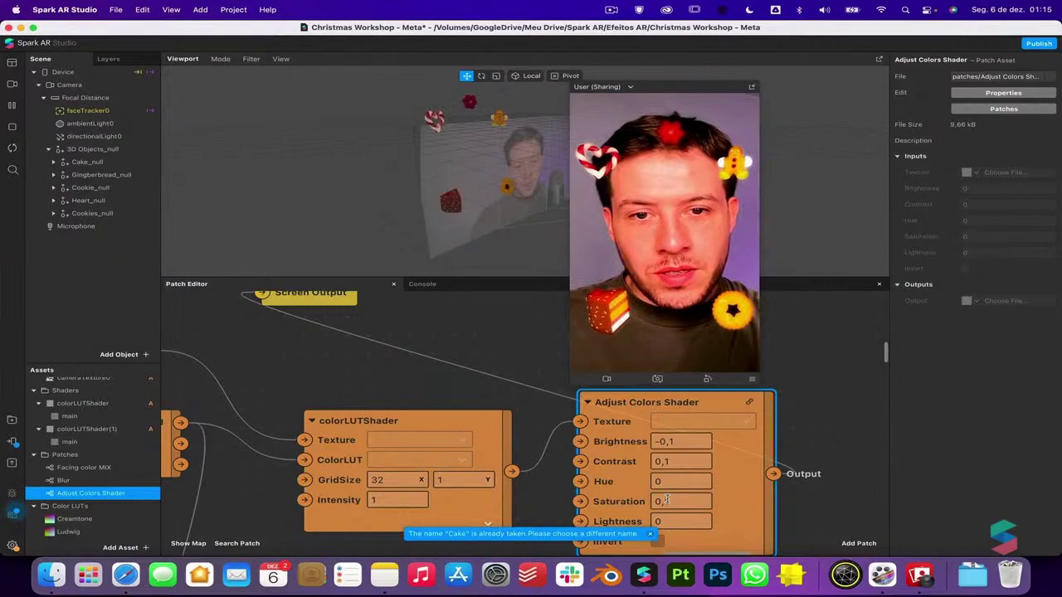
left_click(659, 541)
Add a Pulse patch below the shader patches and a Transition patch linked from the Pulse's Turned Off output
scroll(664, 543, "down", 5)
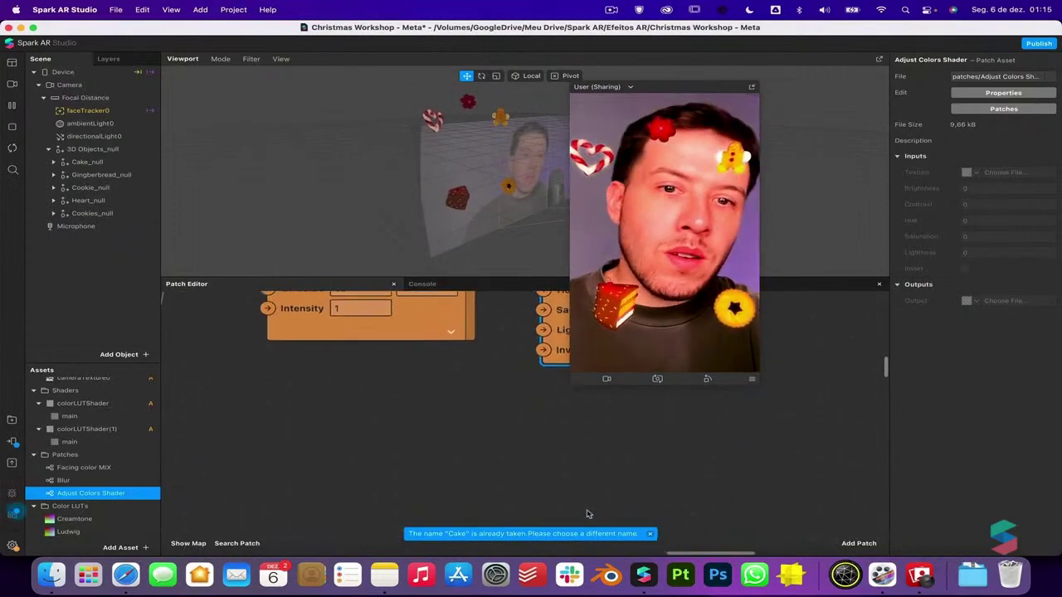
scroll(568, 501, "up", 3)
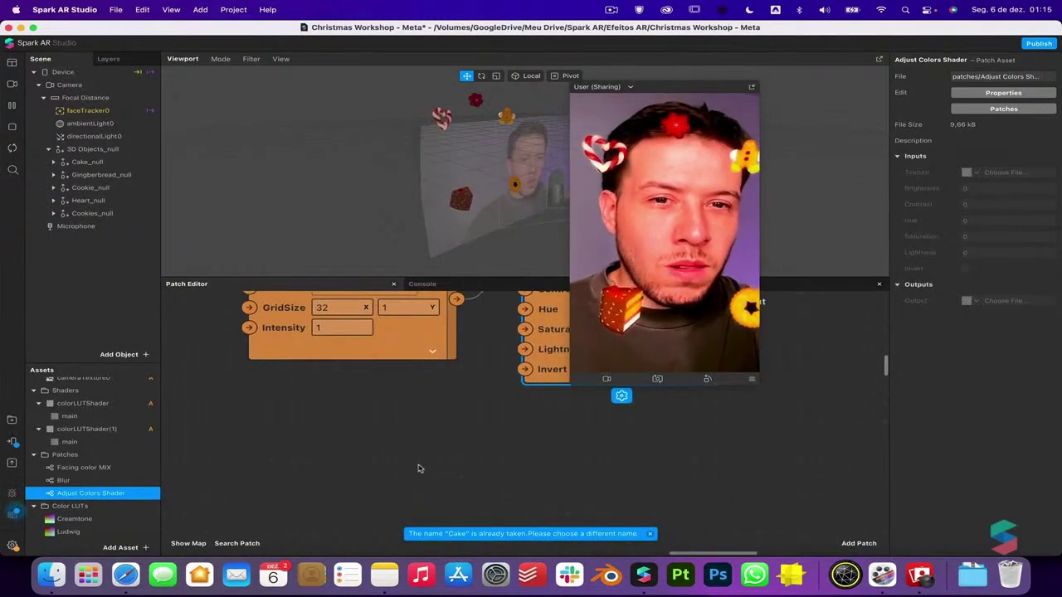
right_click(330, 467)
type("pulse")
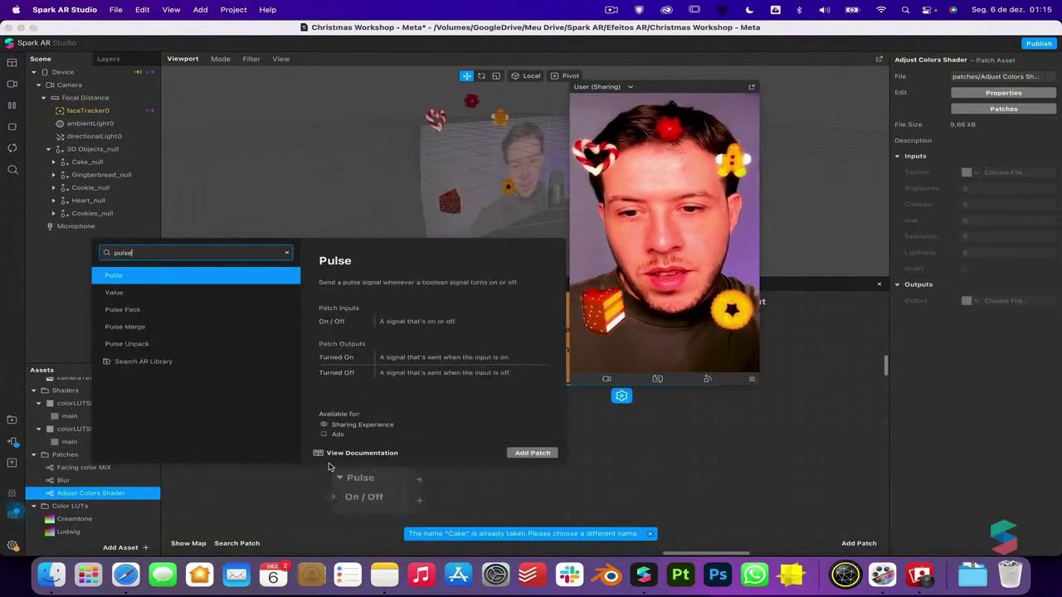
key("Return")
type("tran")
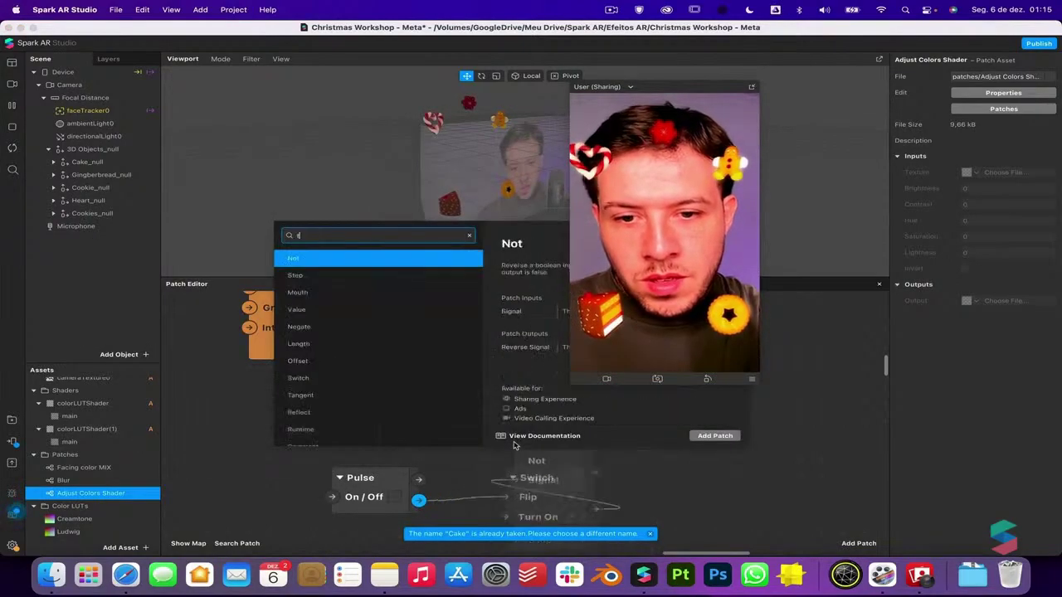
key("Return")
scroll(513, 446, "right", 3)
scroll(514, 446, "down", 1)
scroll(514, 476, "down", 2)
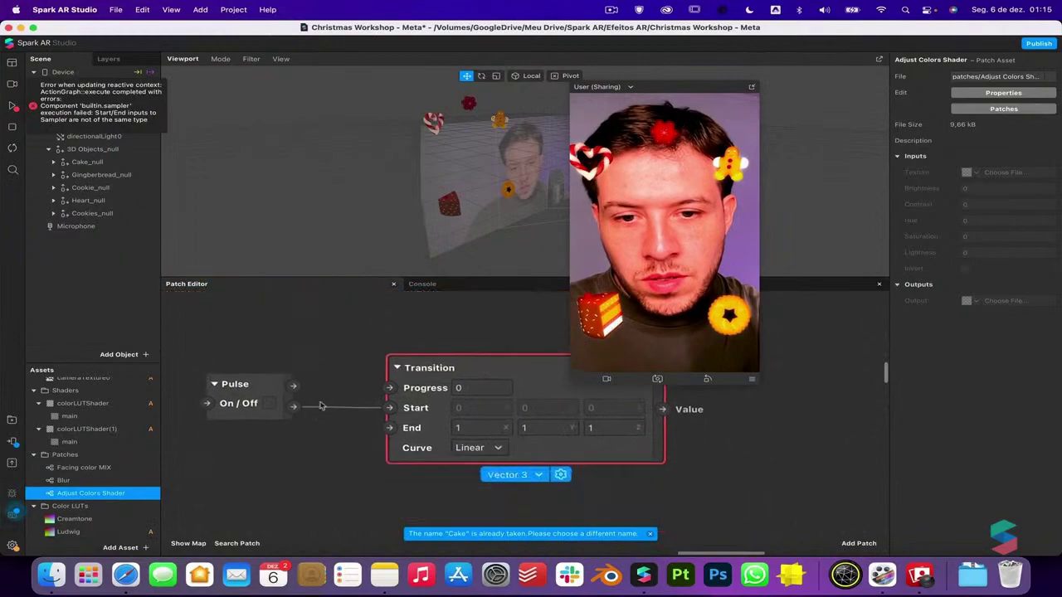
Drive the Transition's Progress with an Animation patch played by the Pulse's Turned Off output, replacing the direct Pulse-to-Transition link
left_click_drag(293, 407, 297, 457)
type("ani")
key("Return")
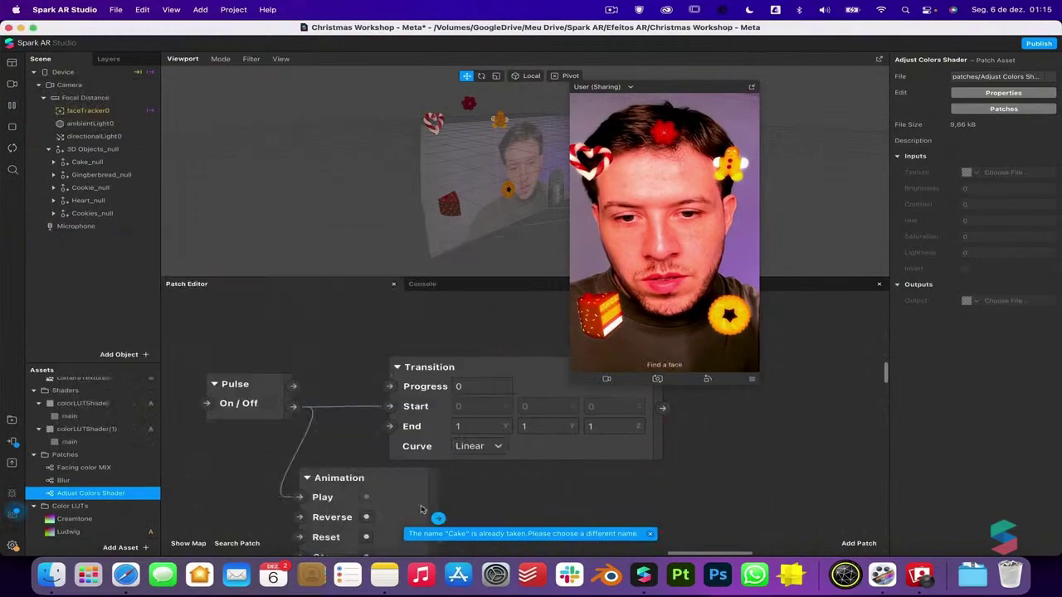
left_click_drag(439, 519, 389, 407)
key("Delete")
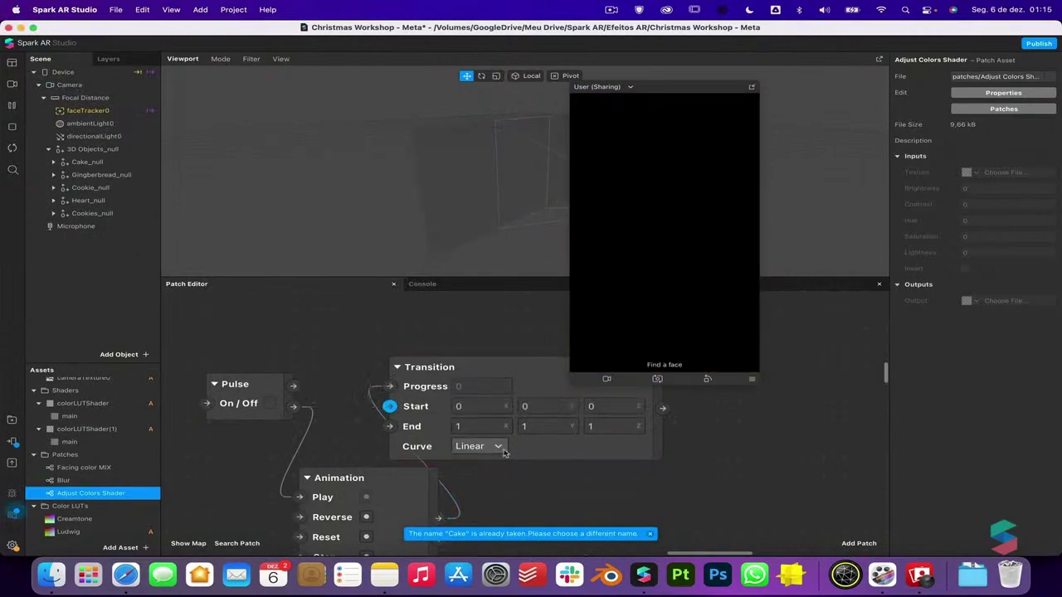
Switch the Transition patch to the Number type and place it just below the Adjust Colors Shader patch
left_click_drag(514, 450, 524, 459)
left_click(511, 484)
left_click(539, 503)
scroll(539, 502, "up", 3)
left_click_drag(483, 489, 420, 433)
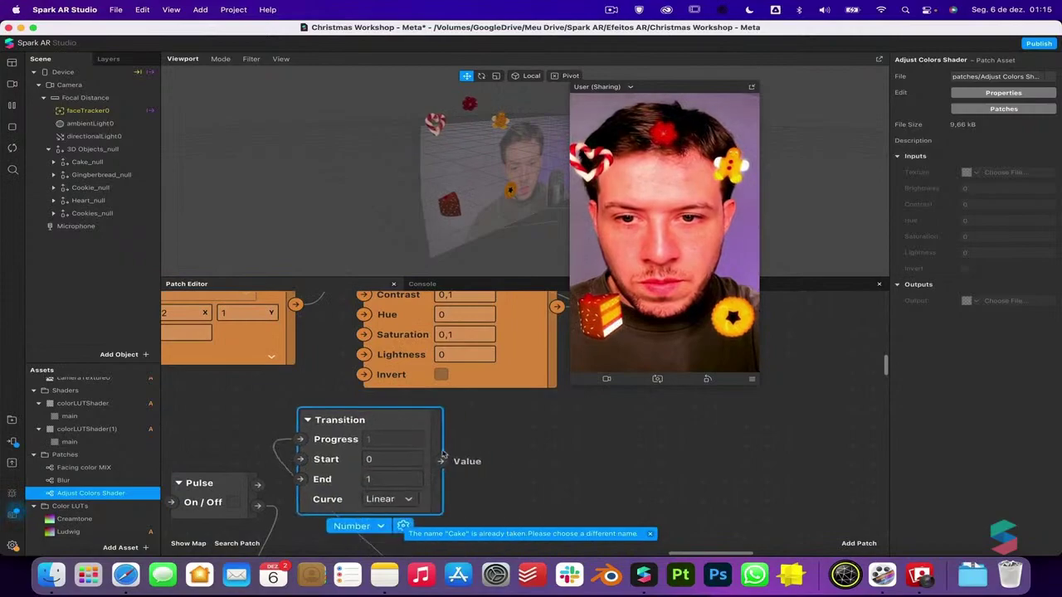
Set the Transition from -1 to 0 with a Circular In-Out curve, connect its value to the shader's Saturation, and restart the effect preview
left_click(398, 464)
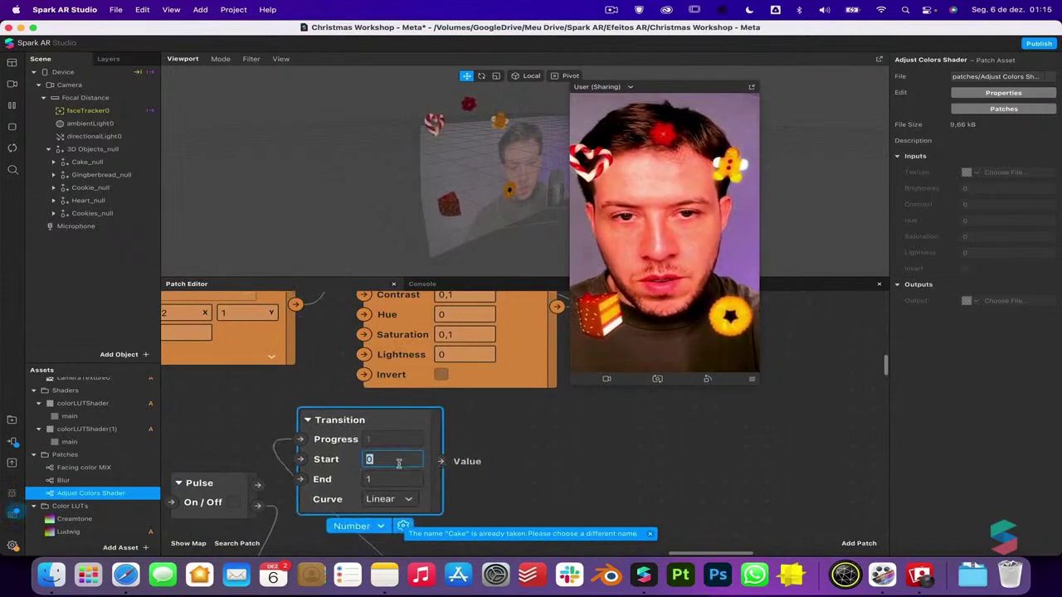
type("-1")
key("Tab")
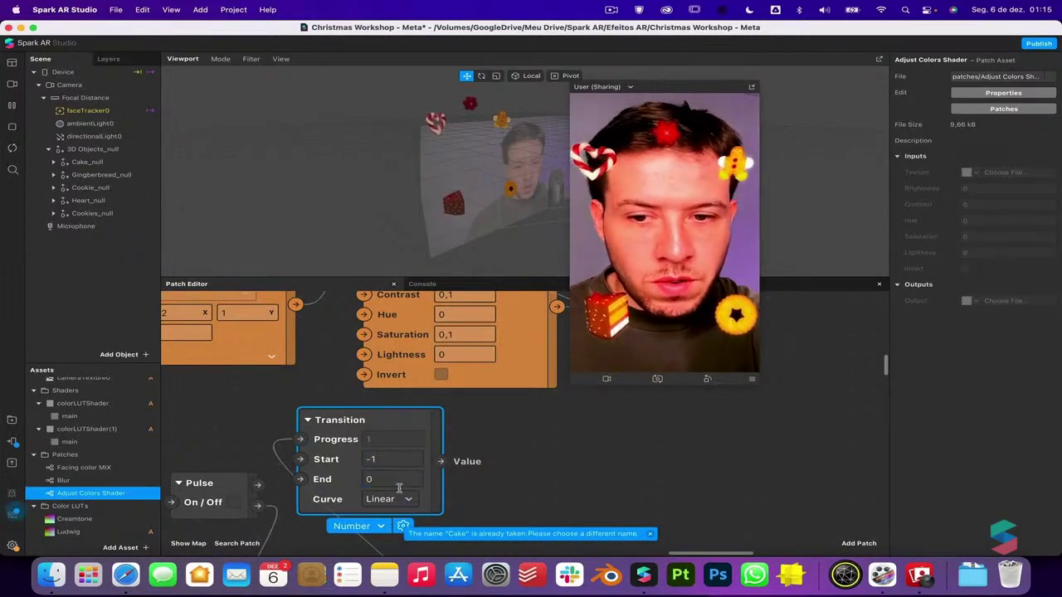
left_click(390, 498)
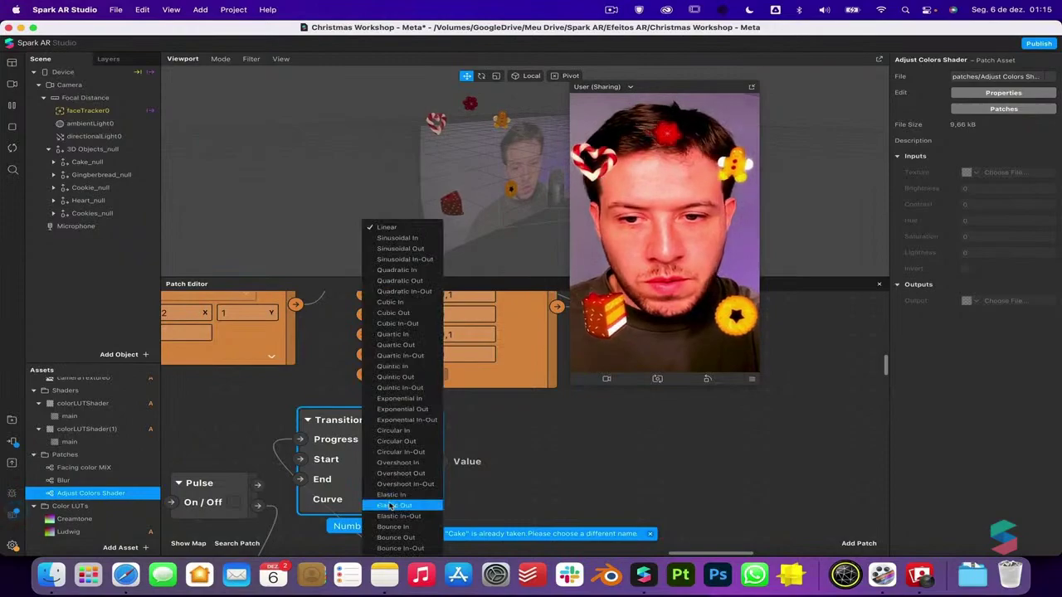
left_click(401, 453)
left_click_drag(479, 461, 363, 334)
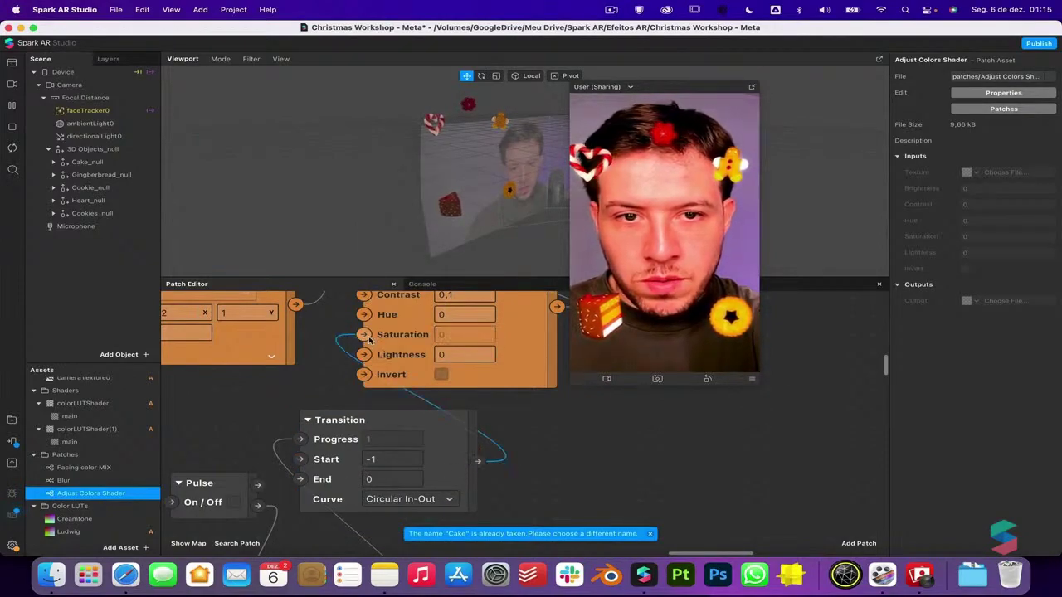
left_click(12, 147)
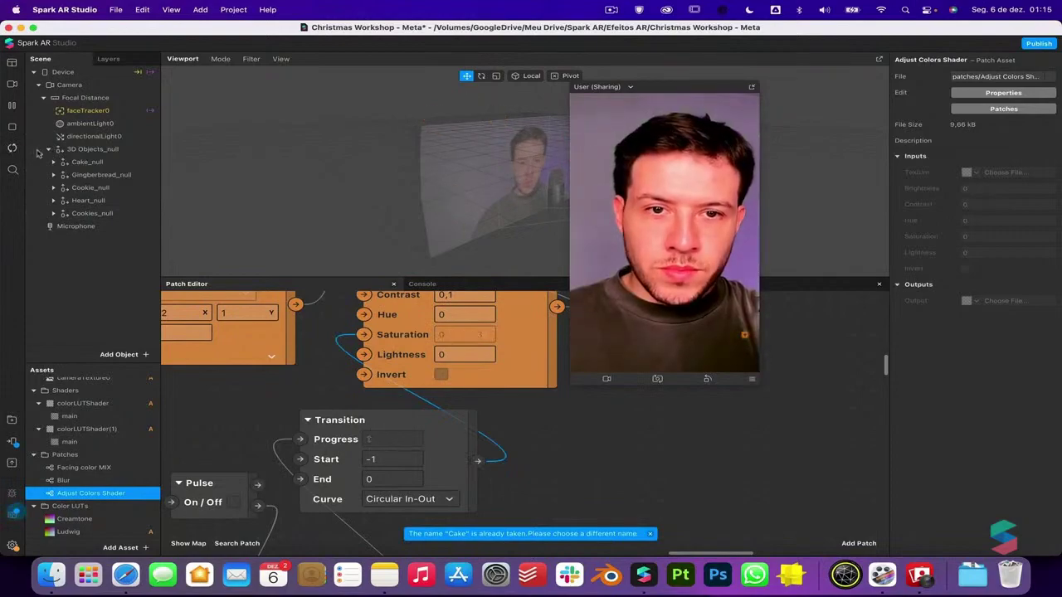
Set the Animation patch's Duration to 2
scroll(381, 358, "down", 5)
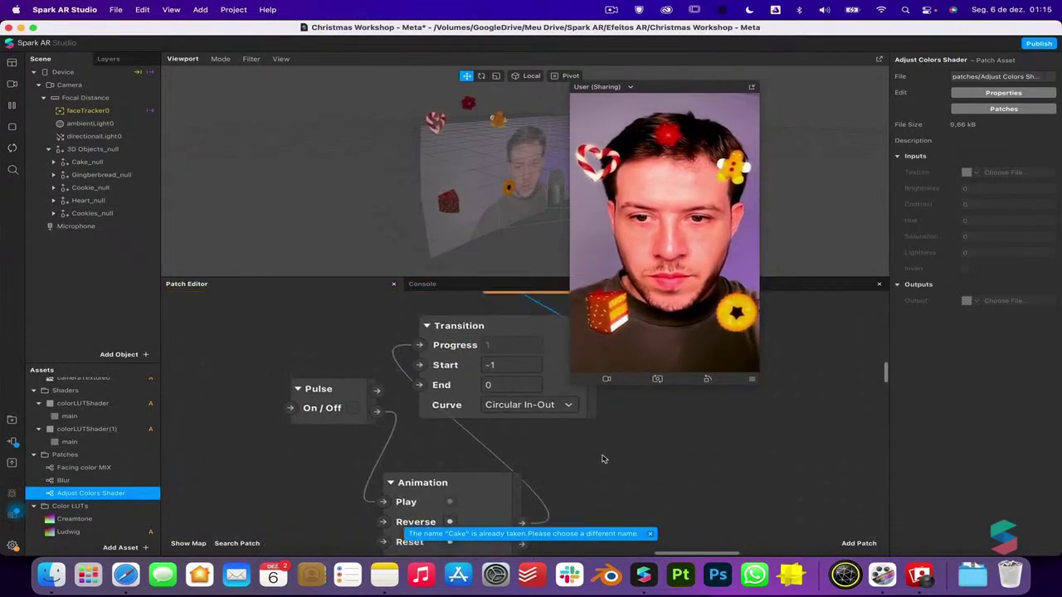
scroll(602, 454, "down", 4)
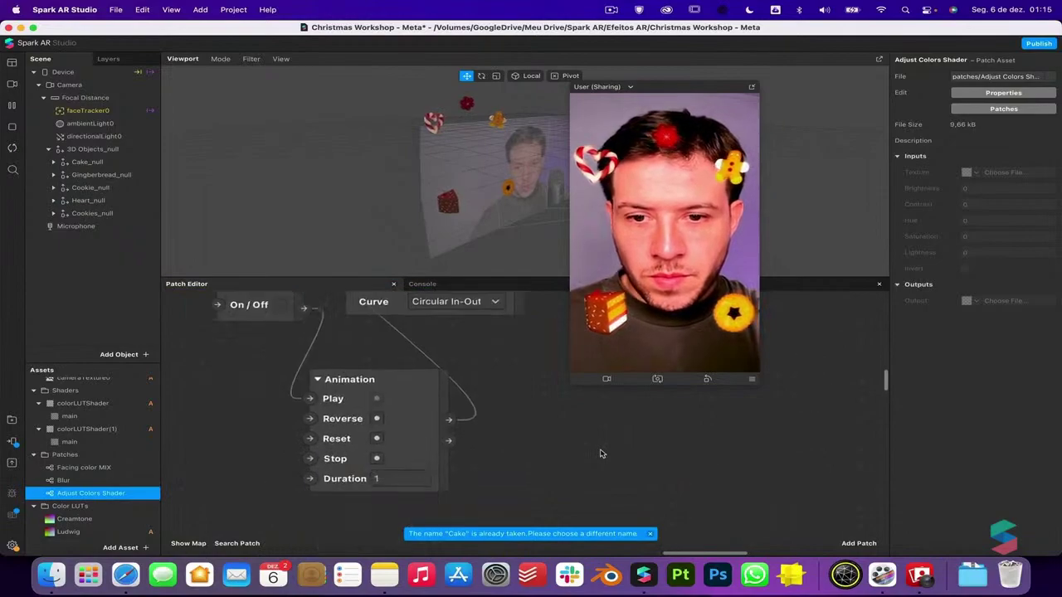
left_click(390, 481)
left_click(385, 489)
type("2")
key("Return")
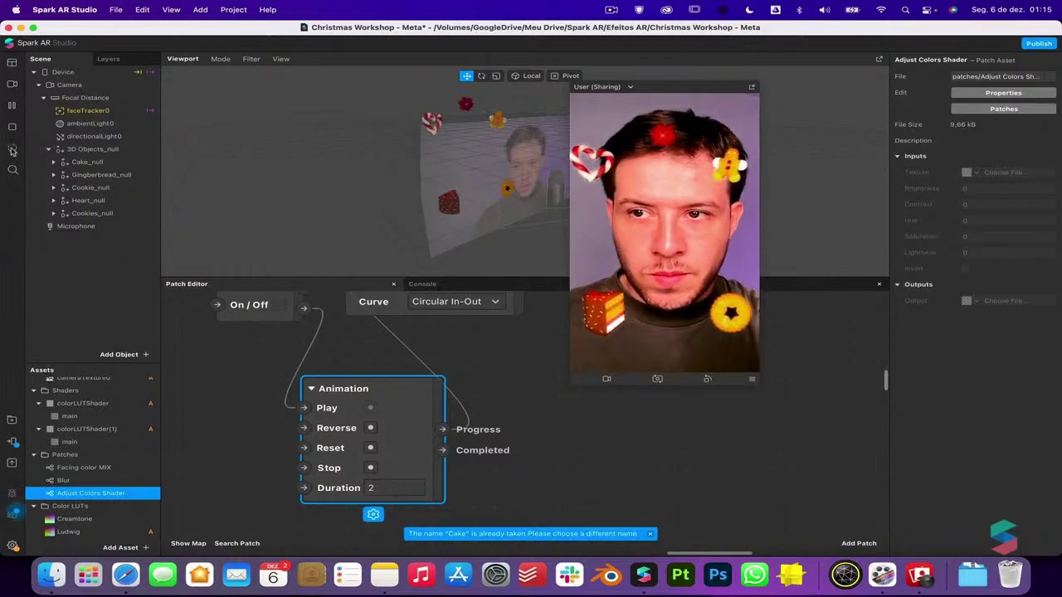
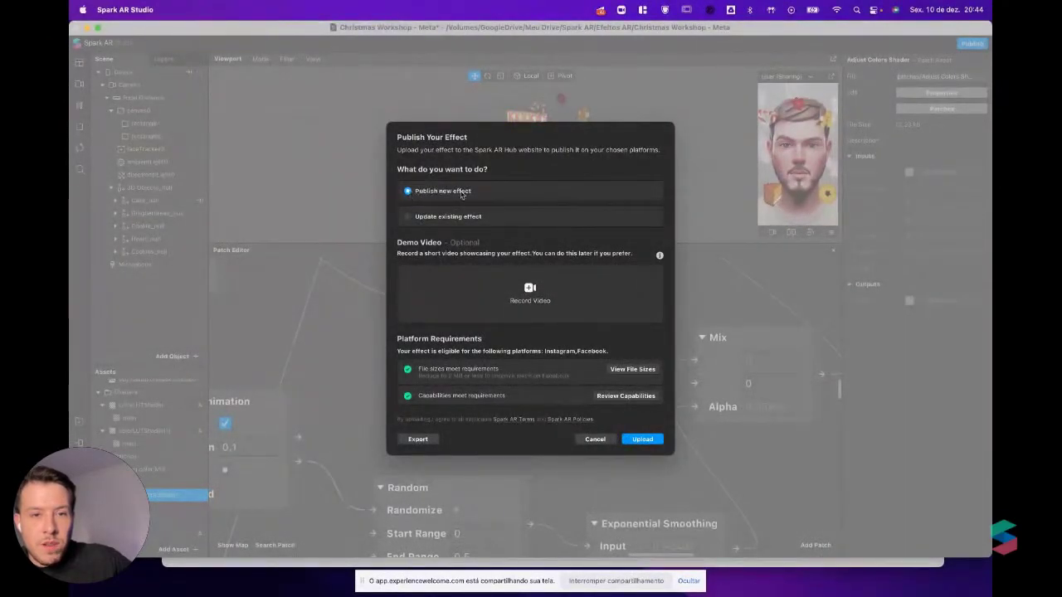
Start uploading the project to Spark AR Hub as a new effect and cancel the upload
left_click(635, 440)
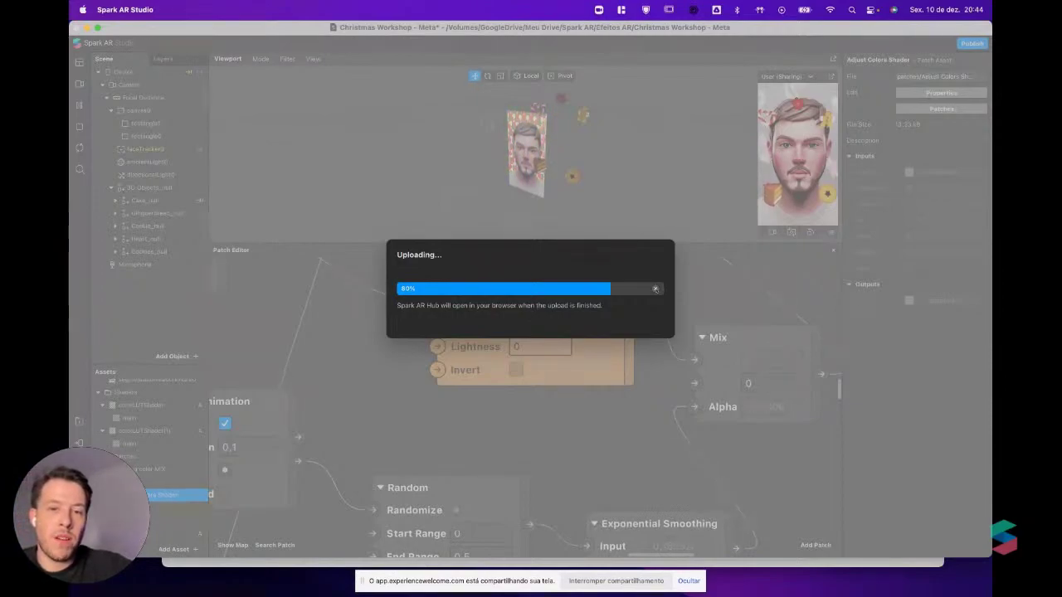
left_click(656, 289)
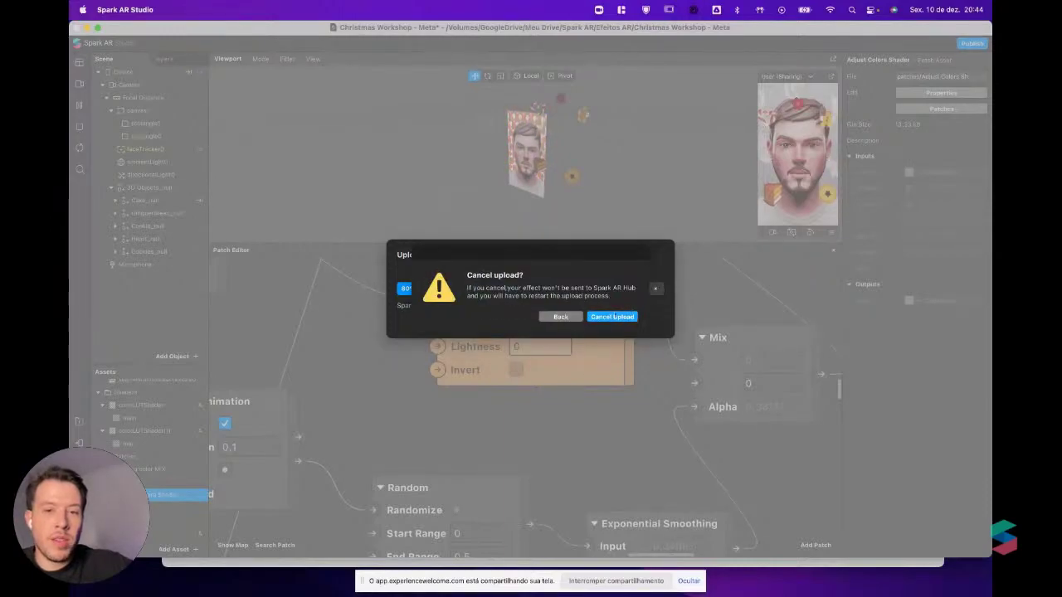
left_click(612, 317)
Show the Asset Summary and expand its Textures and 3D Objects groups to examine the file sizes
scroll(133, 426, "down", 5)
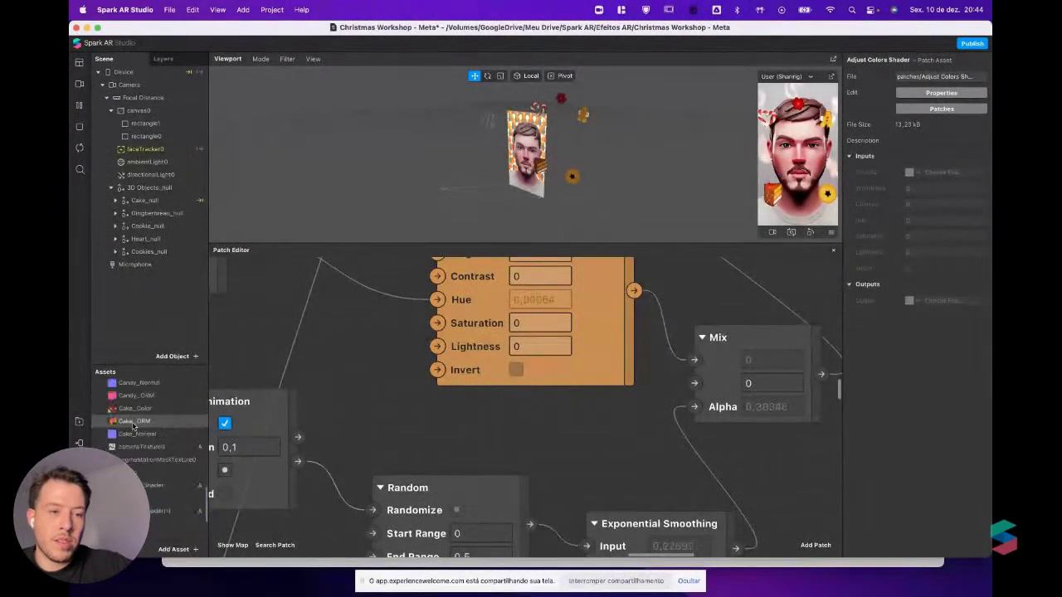
left_click(217, 9)
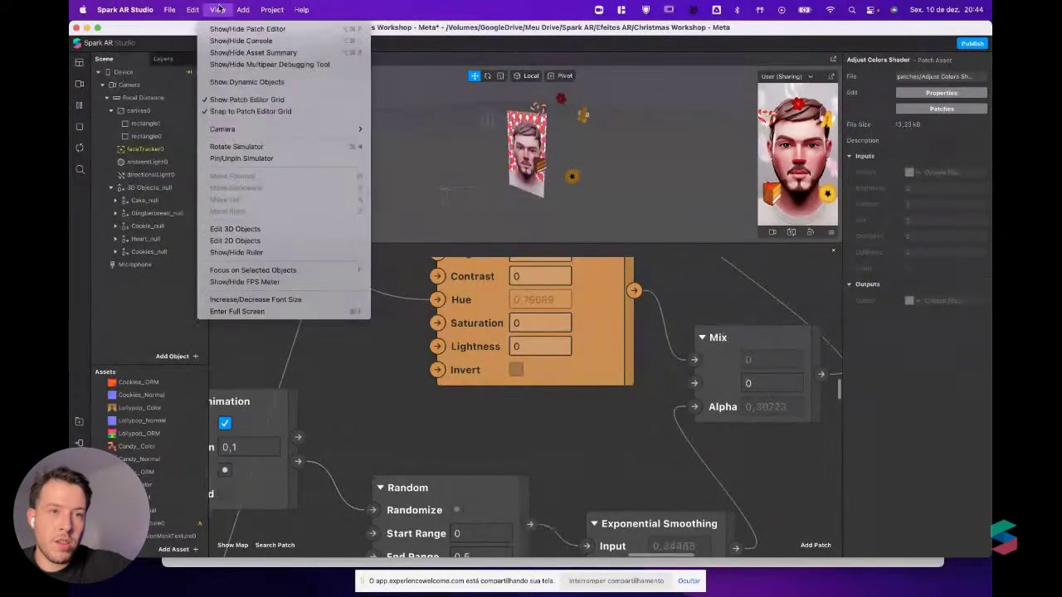
left_click(248, 53)
left_click(215, 297)
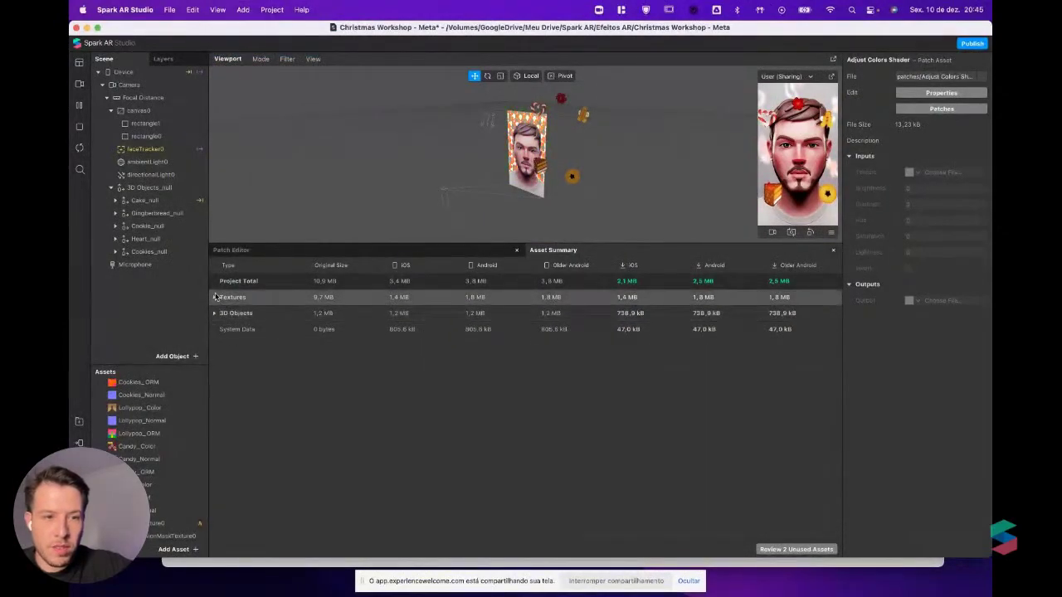
scroll(309, 345, "down", 5)
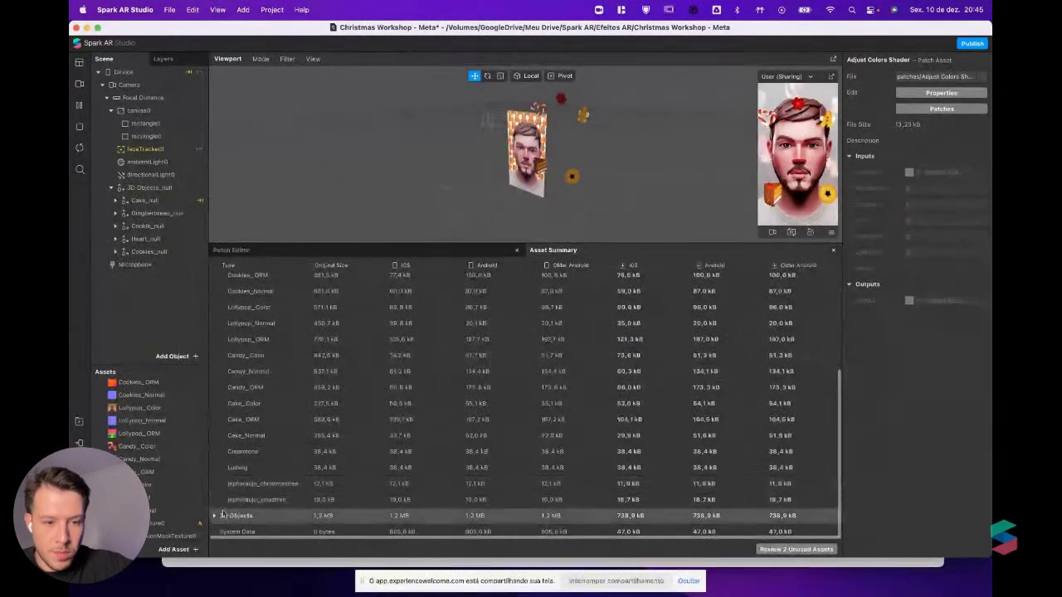
Delete the two Christmas tree environment textures from the project assets
left_click(260, 500)
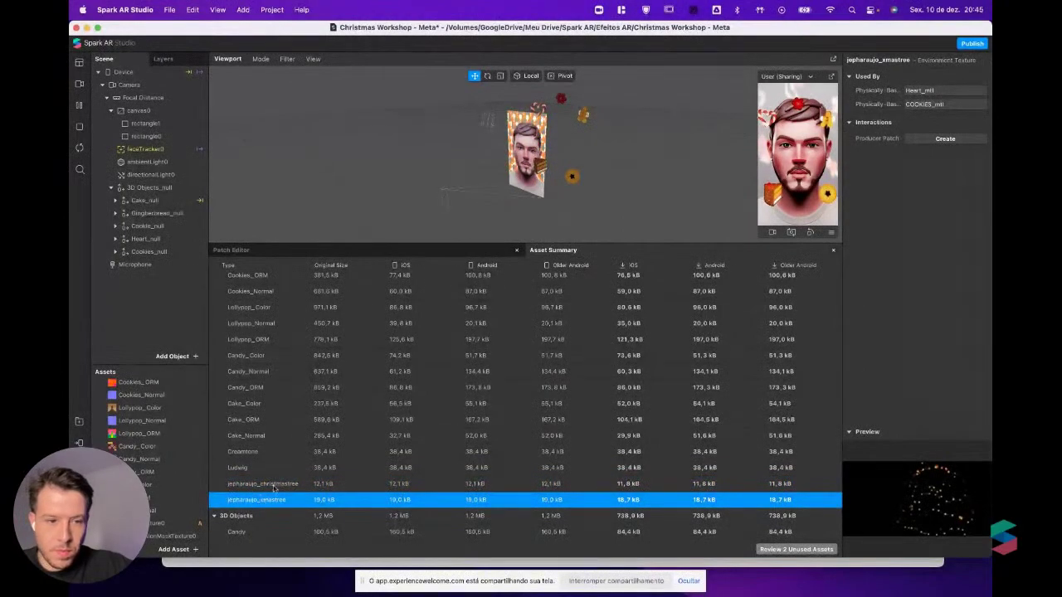
scroll(147, 407, "up", 5)
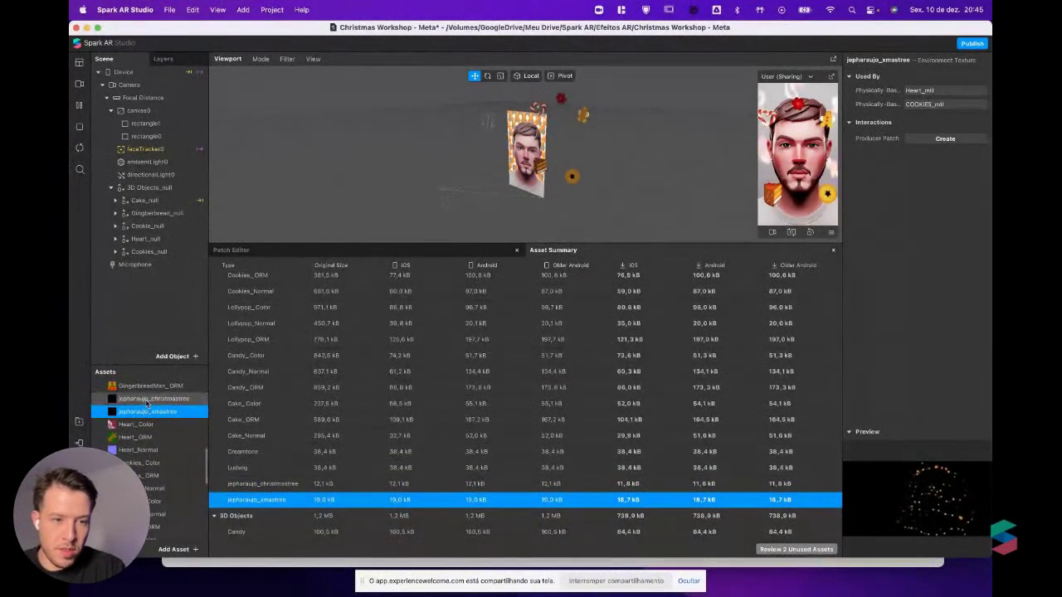
left_click(147, 403, "shift")
scroll(145, 417, "down", 2)
scroll(147, 419, "up", 2)
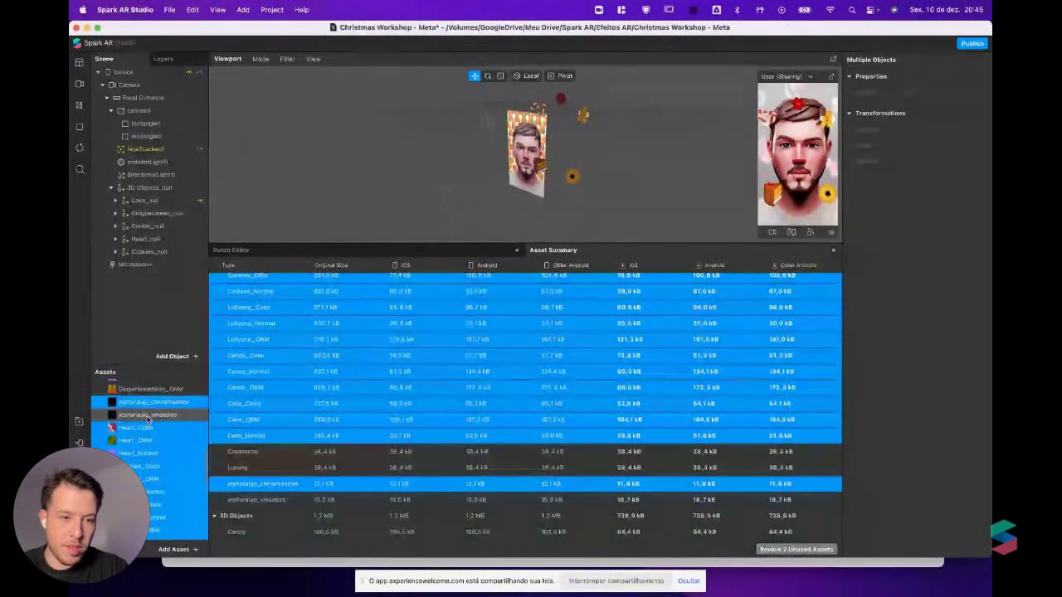
left_click(148, 414)
left_click(152, 404, "shift")
key("Delete")
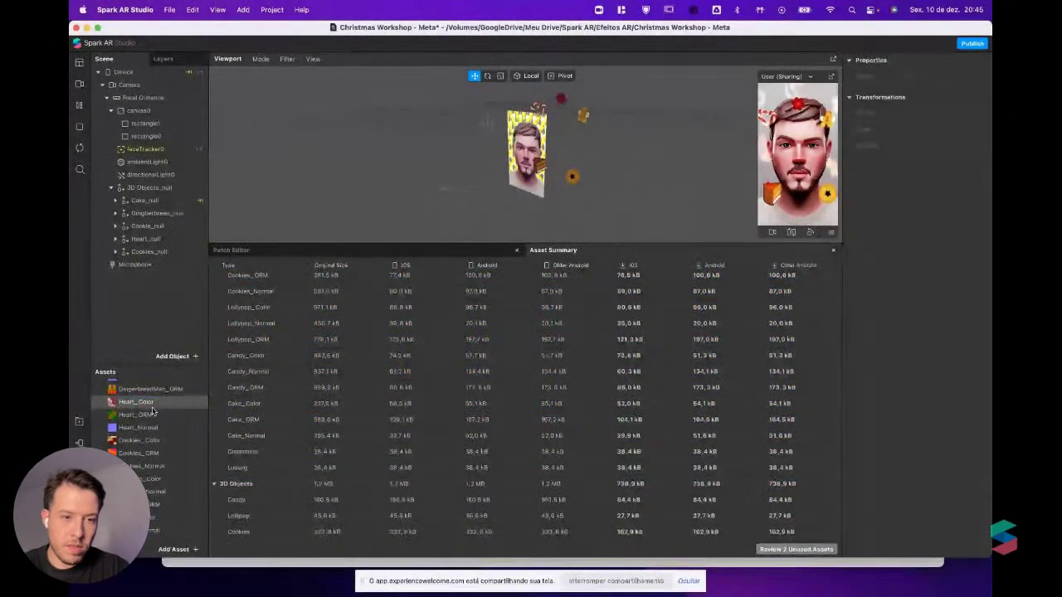
Export the effect to the Desktop as Christmas Effect and switch to Spark AR Hub in Chrome
left_click(972, 44)
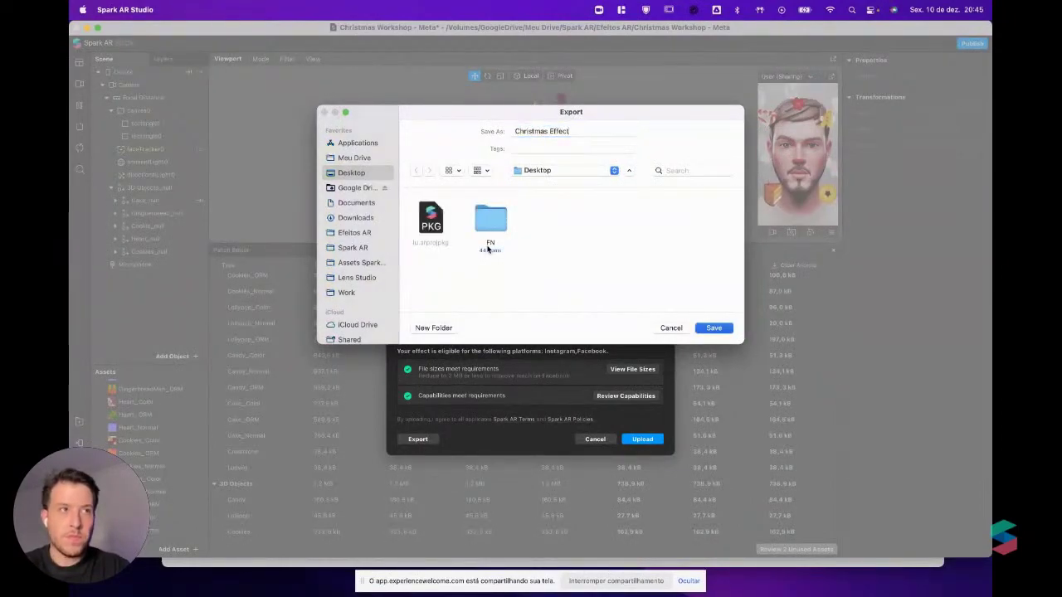
key("Return")
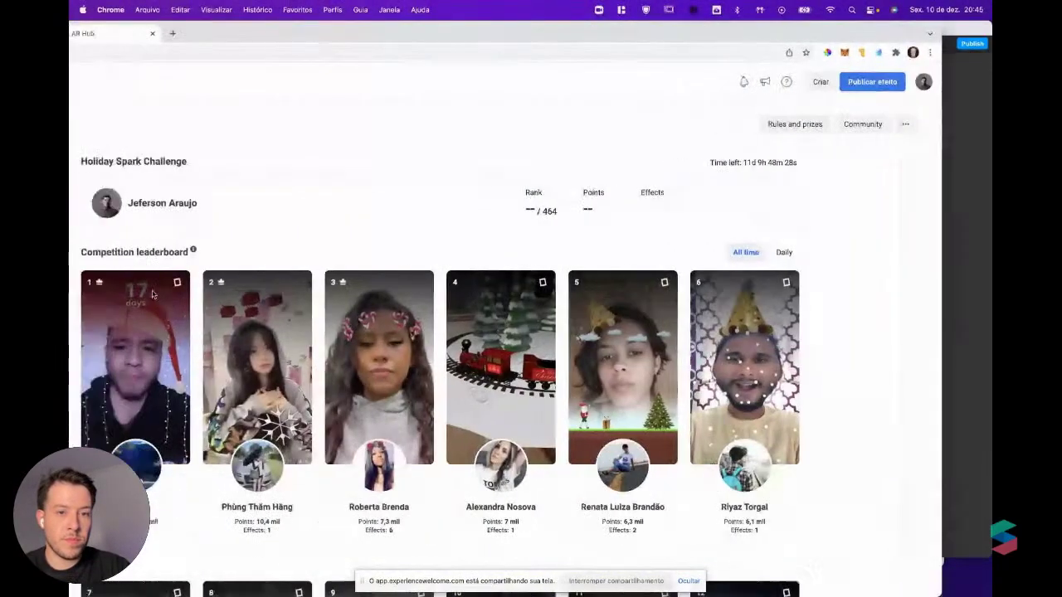
left_click_drag(70, 33, 170, 33)
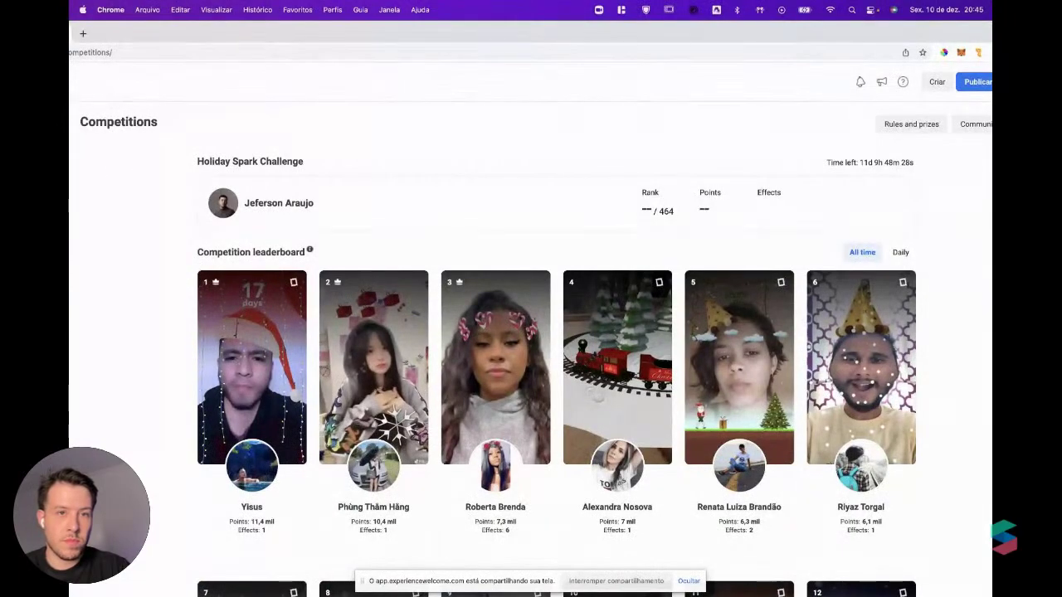
double_click(407, 39)
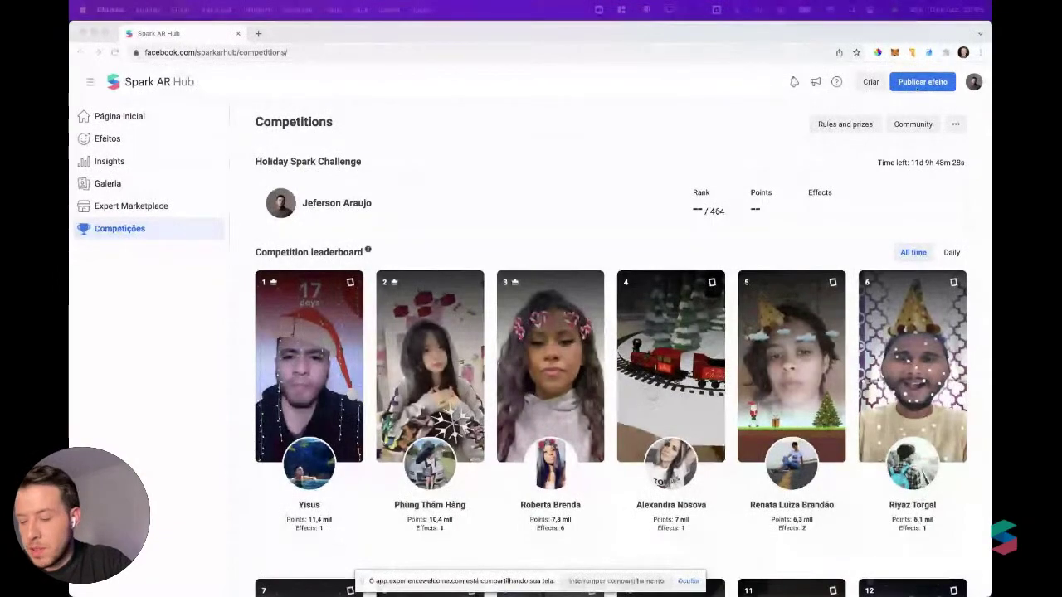
Start publishing a new effect and name it Christmas Cookies
left_click(919, 83)
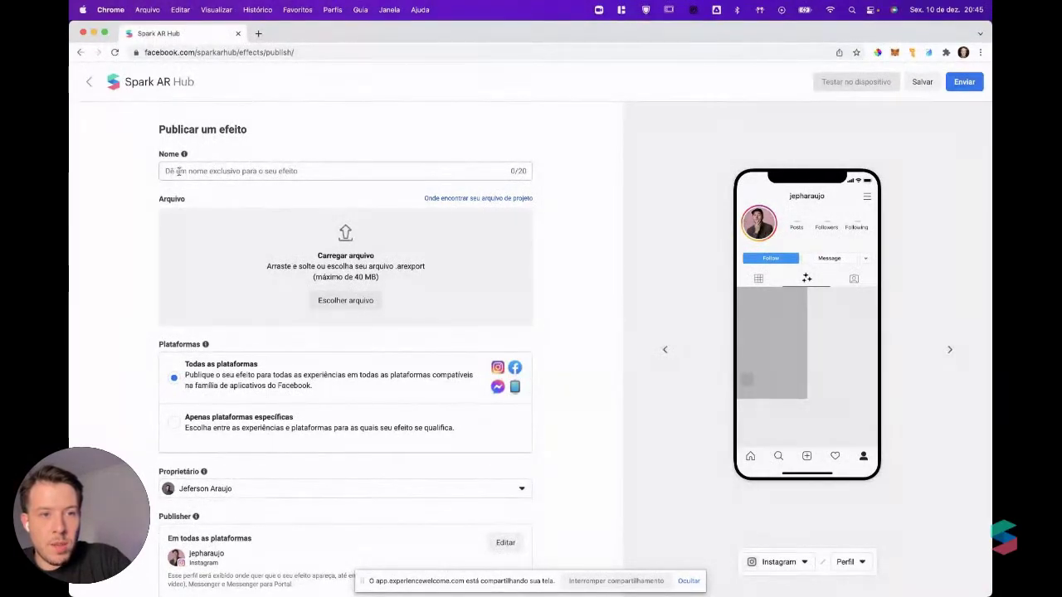
left_click(222, 172)
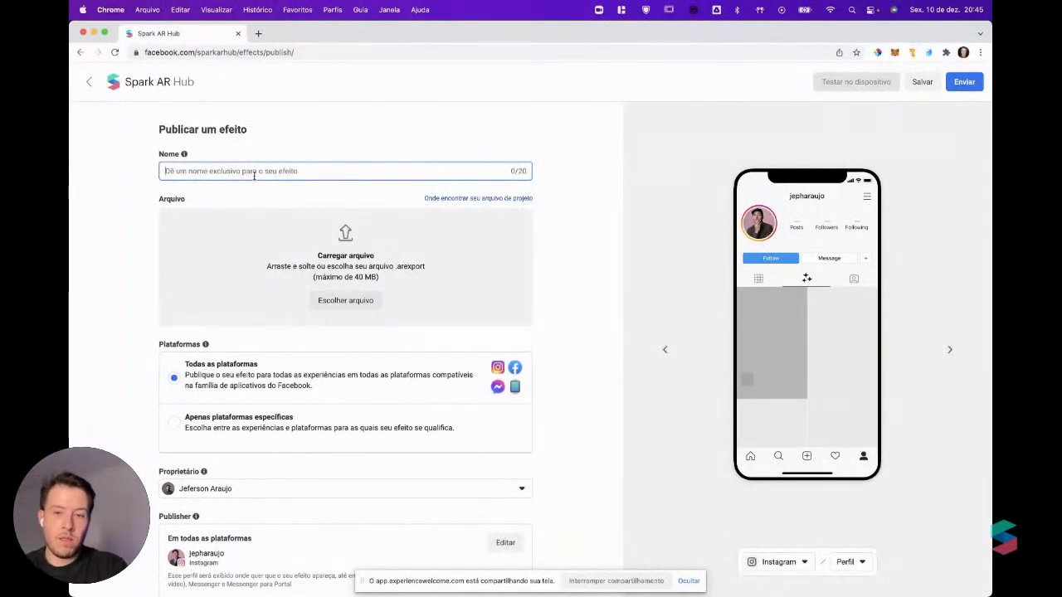
type("Christmas Co")
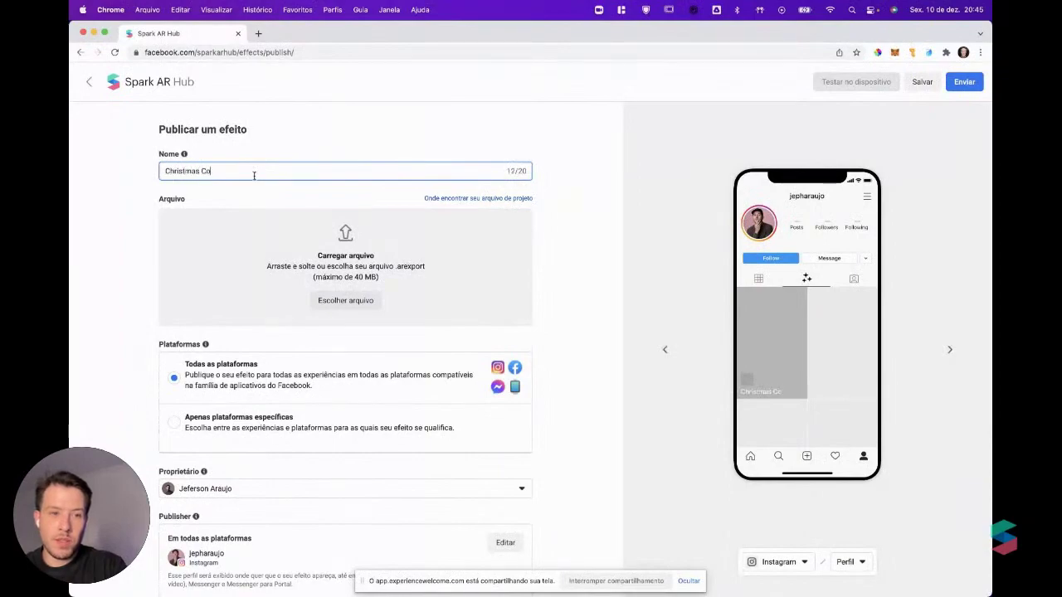
type("okies")
Upload Christmas Effect.arexport from the Mesa folder as the effect file
left_click(331, 303)
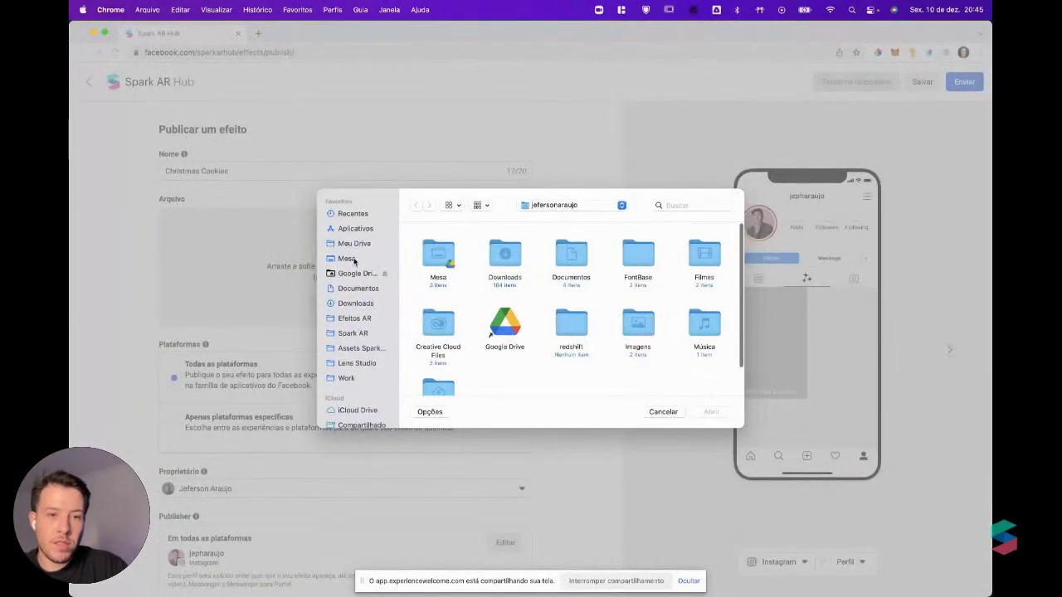
left_click(347, 259)
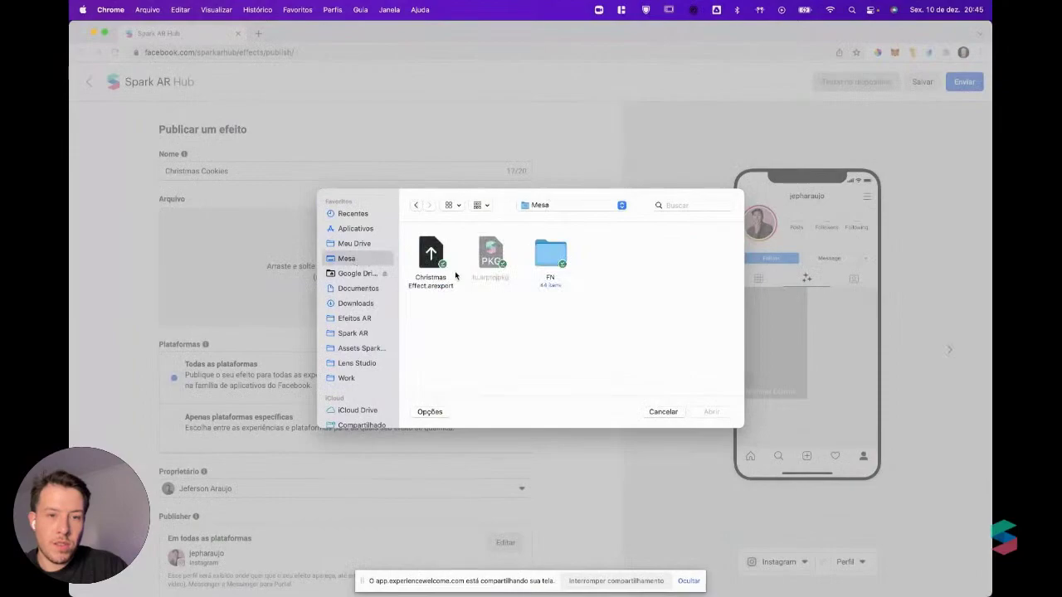
double_click(431, 253)
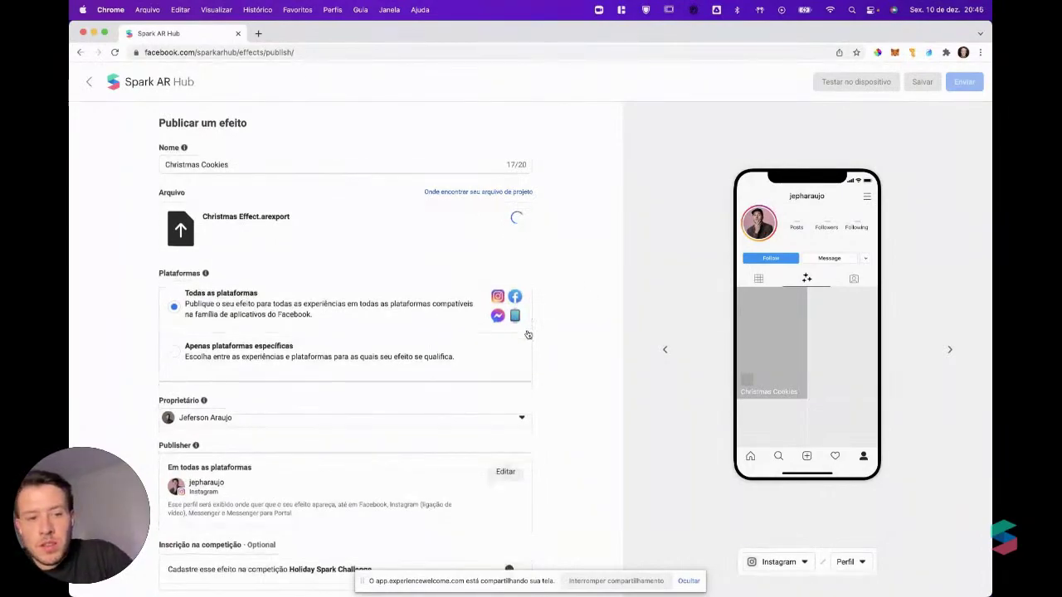
Save the effect draft and send a device test notification to the Instagram account
scroll(528, 334, "down", 3)
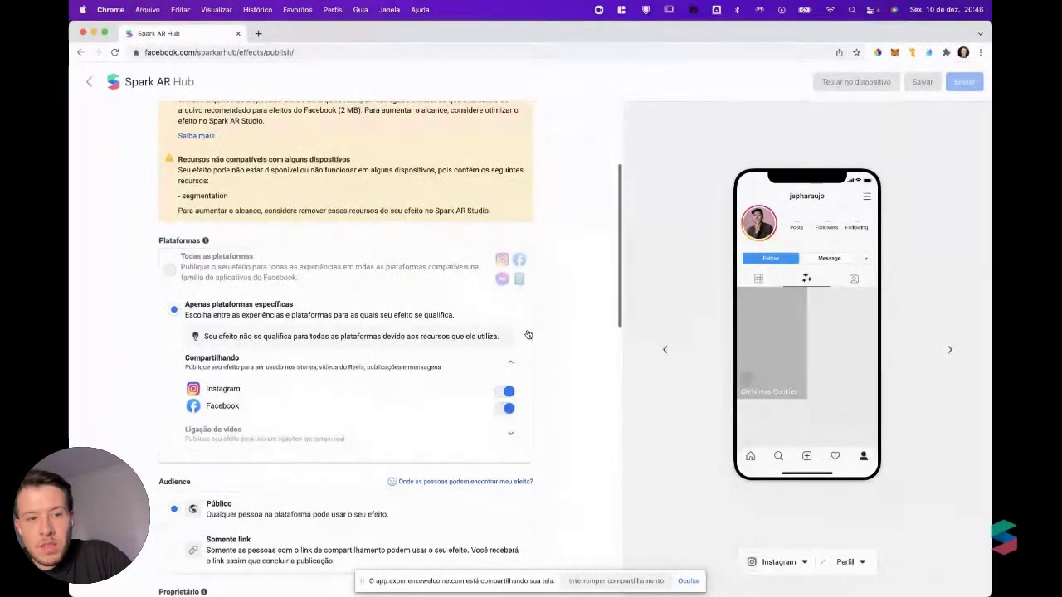
scroll(528, 334, "down", 7)
scroll(527, 334, "down", 6)
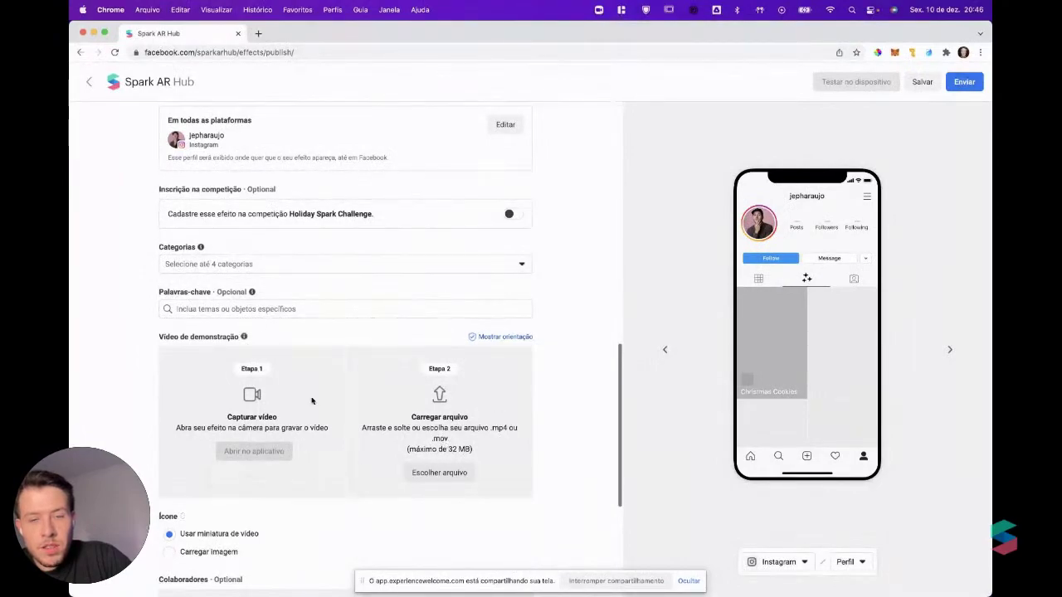
scroll(353, 375, "up", 10)
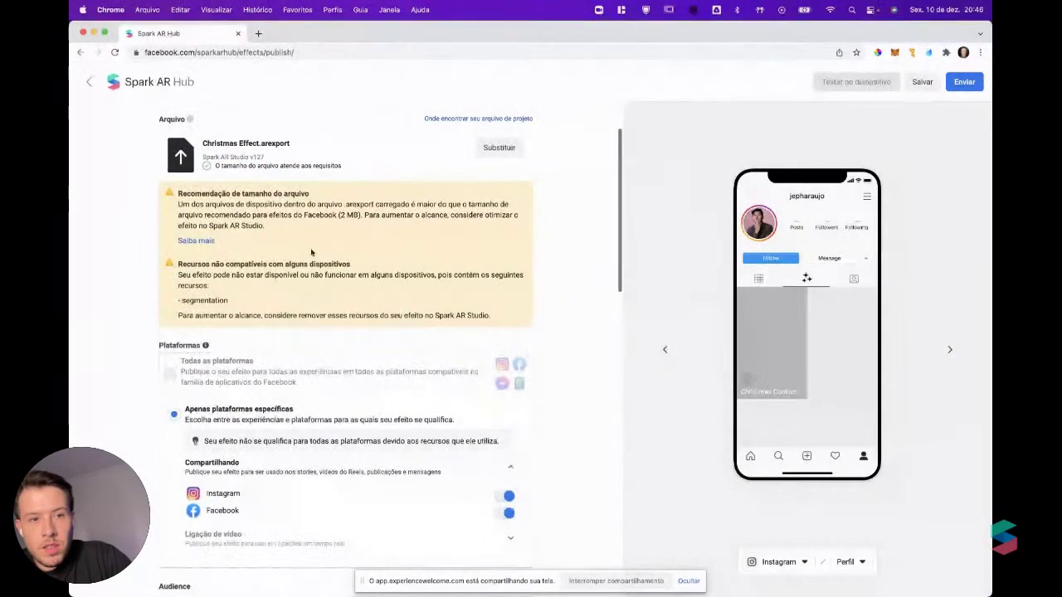
left_click(921, 82)
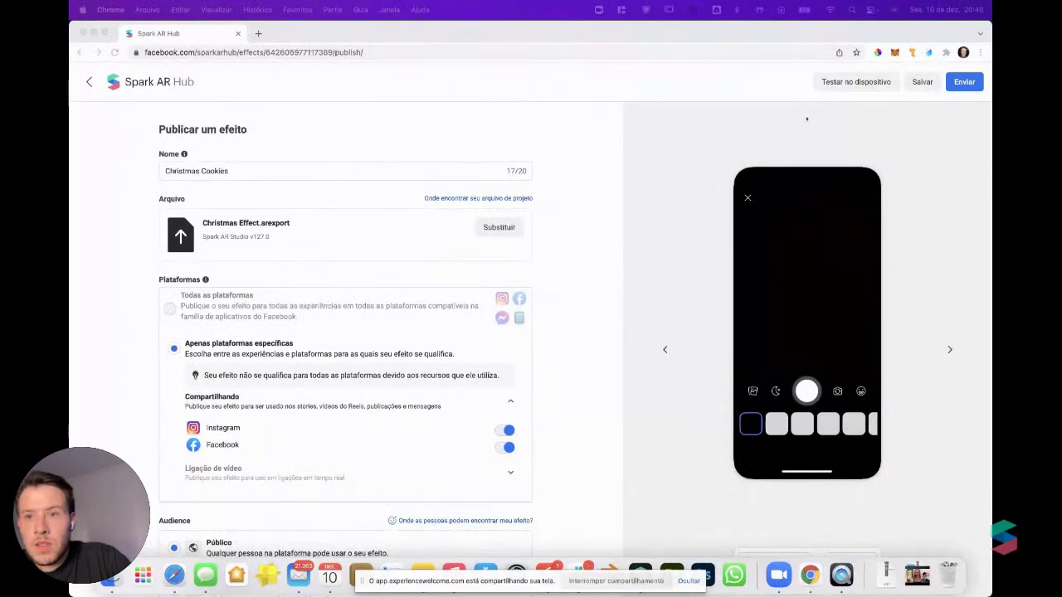
left_click(856, 83)
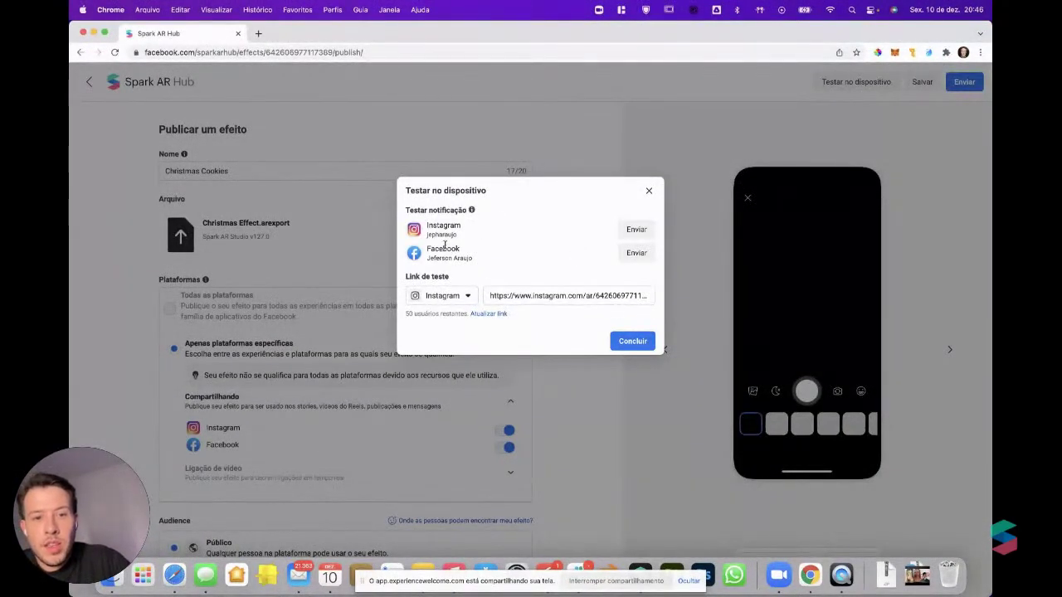
left_click(629, 234)
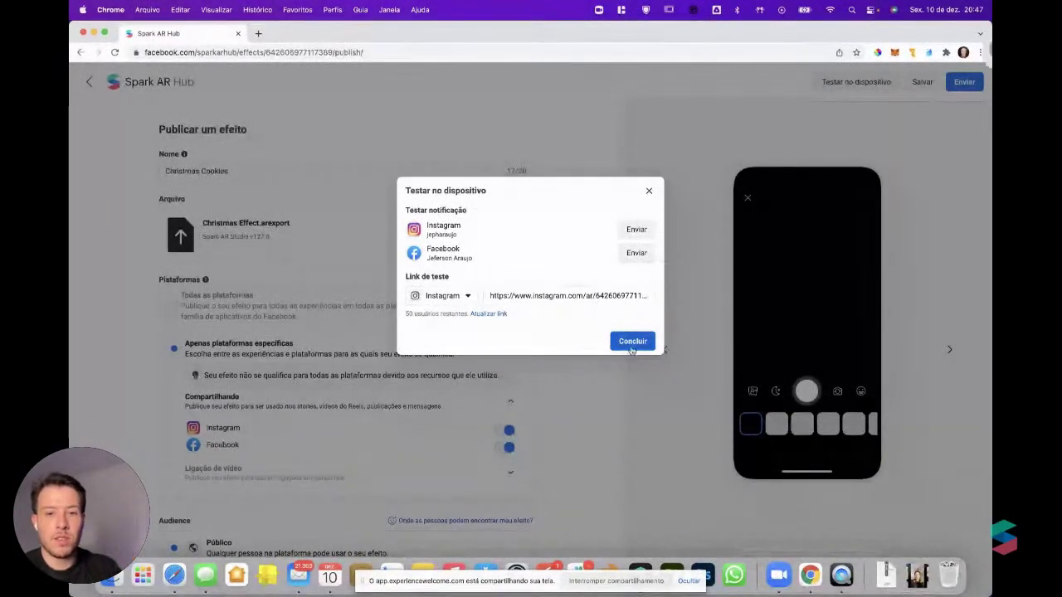
left_click(630, 341)
Upload the newly received .MOV recording from Downloads as the effect's demo video
scroll(524, 398, "down", 10)
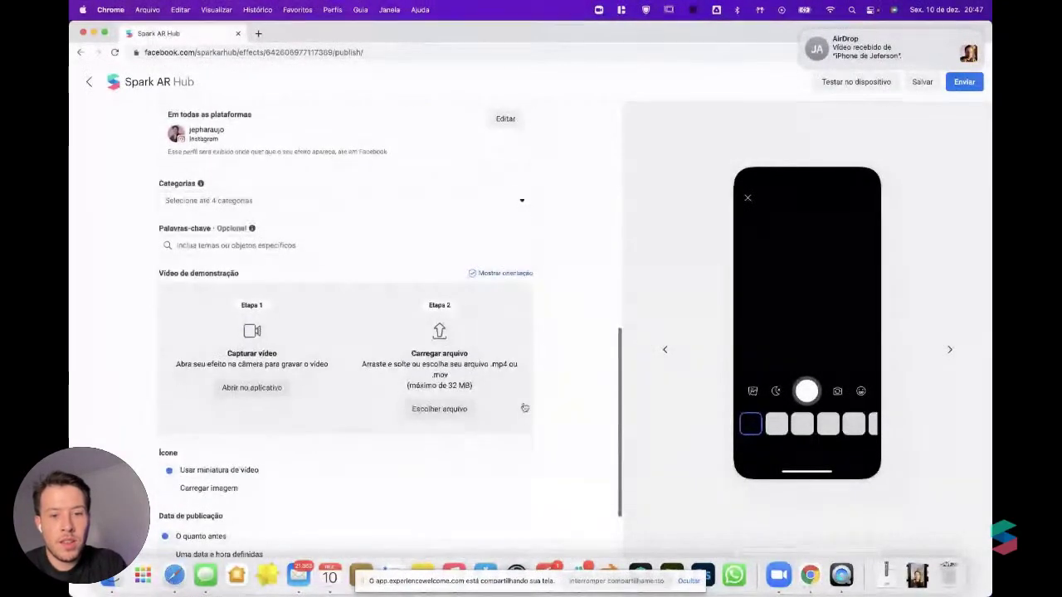
left_click(475, 398)
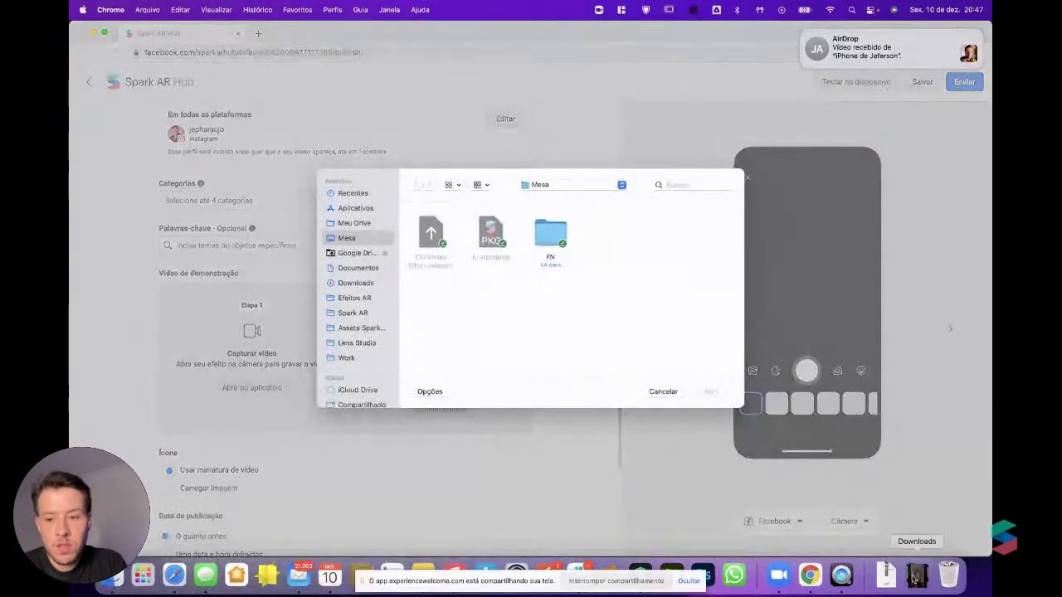
left_click(917, 574)
left_click_drag(919, 534, 664, 358)
left_click(721, 391)
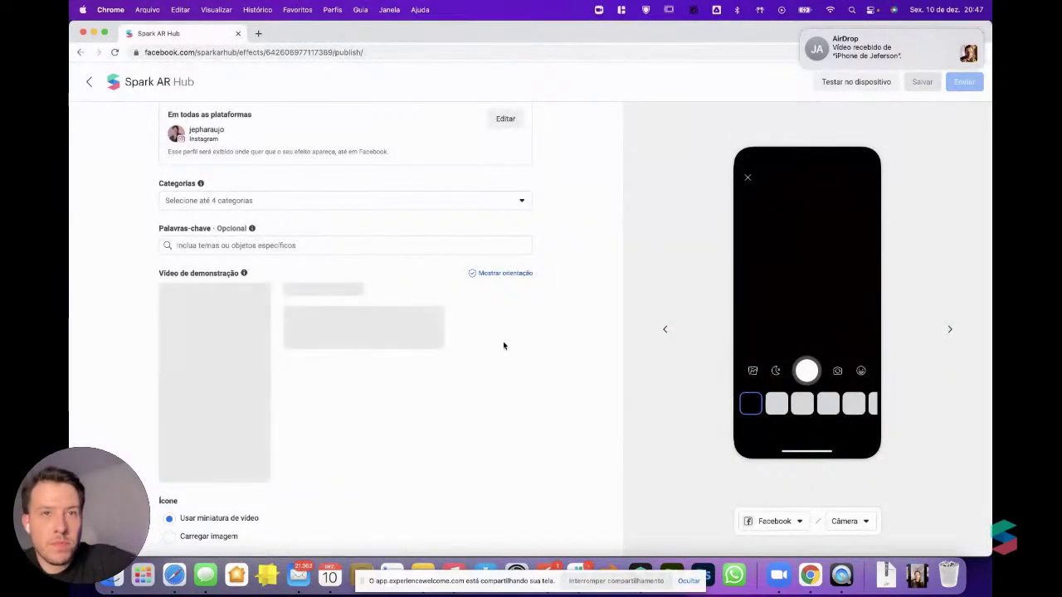
left_click(811, 48)
left_click(561, 223)
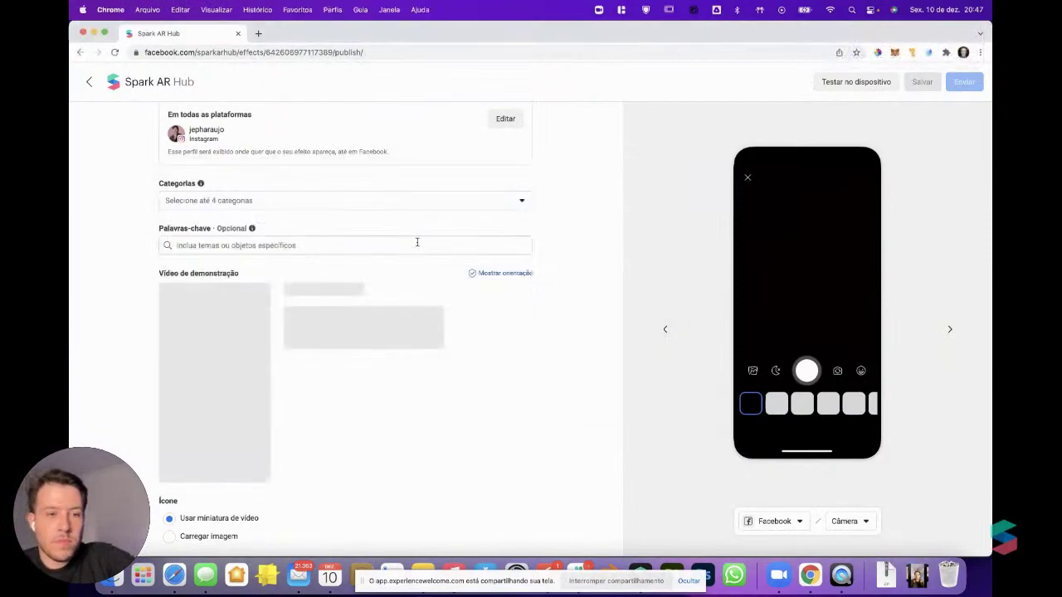
Add the keywords christmas, contest, cookies and candies to the effect
left_click(361, 245)
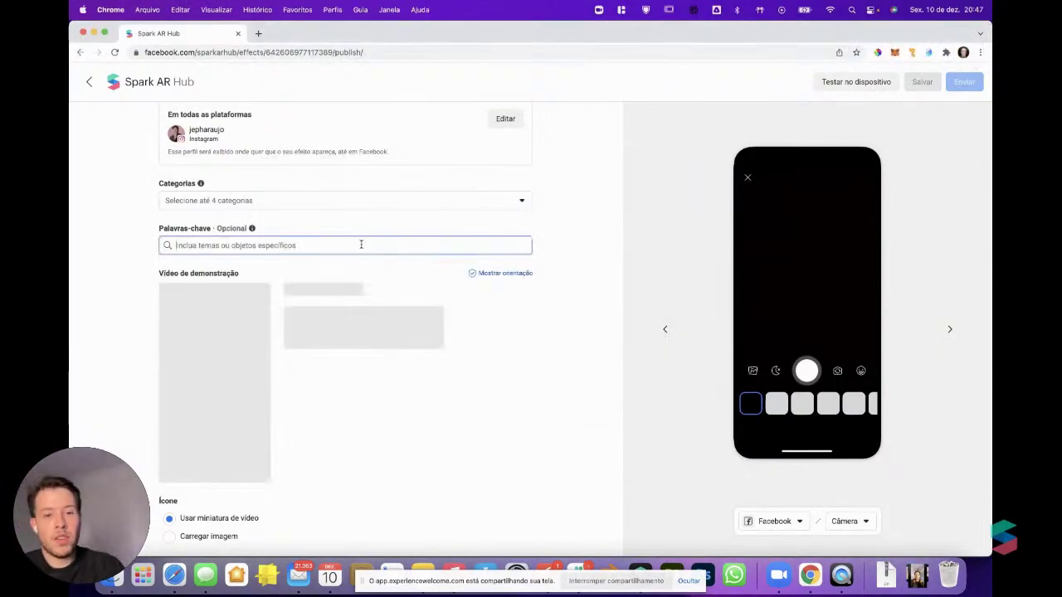
type("christmas")
key("Return")
type("contest")
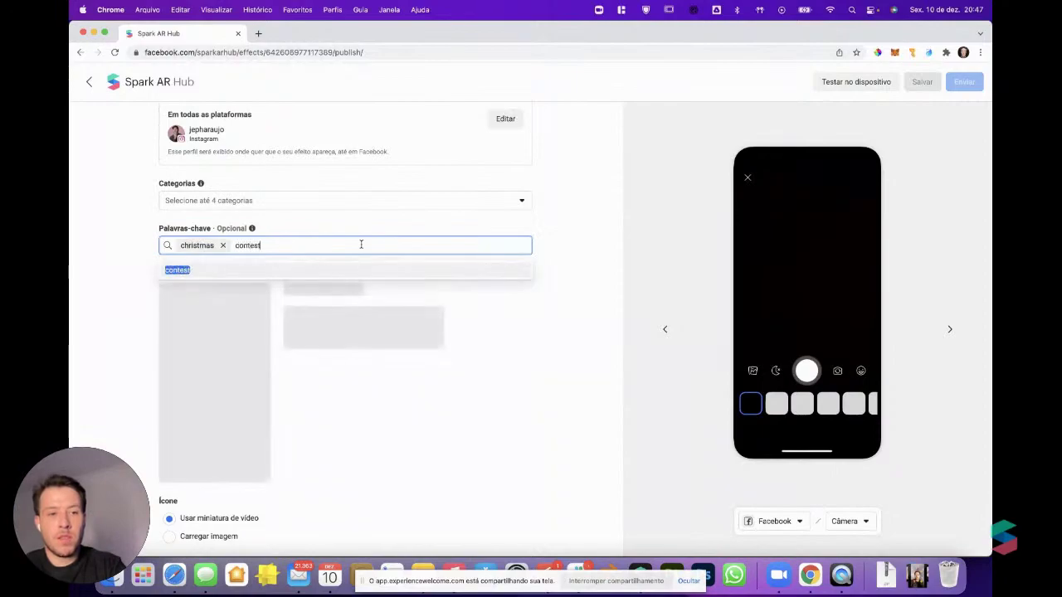
key("Return")
type("cookies")
key("Return")
type("candies")
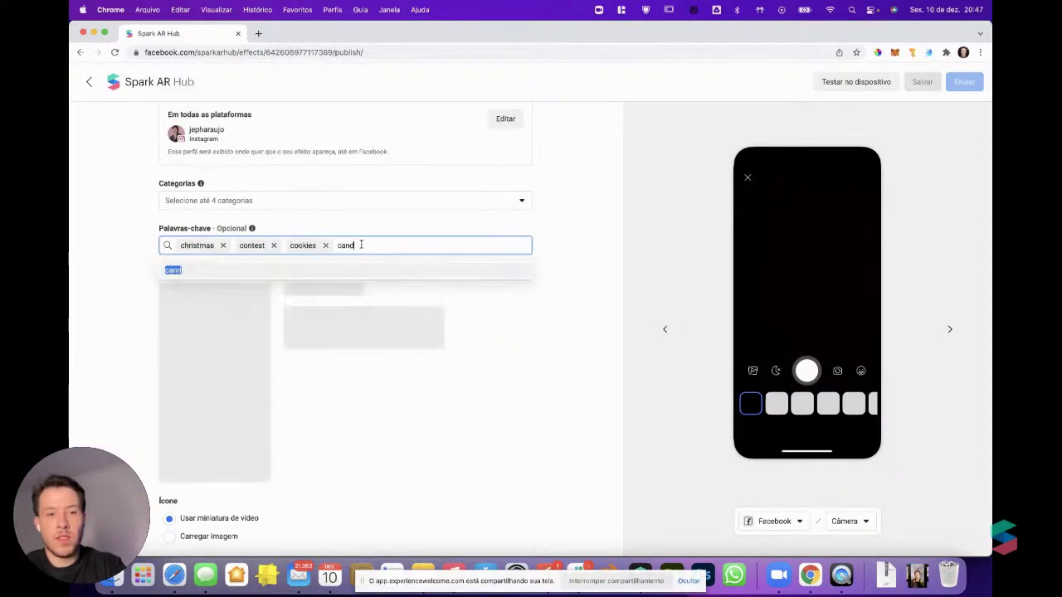
key("Return")
Assign the effect to the categories Aparência, Selfies and Estilos de câmera
left_click(367, 200)
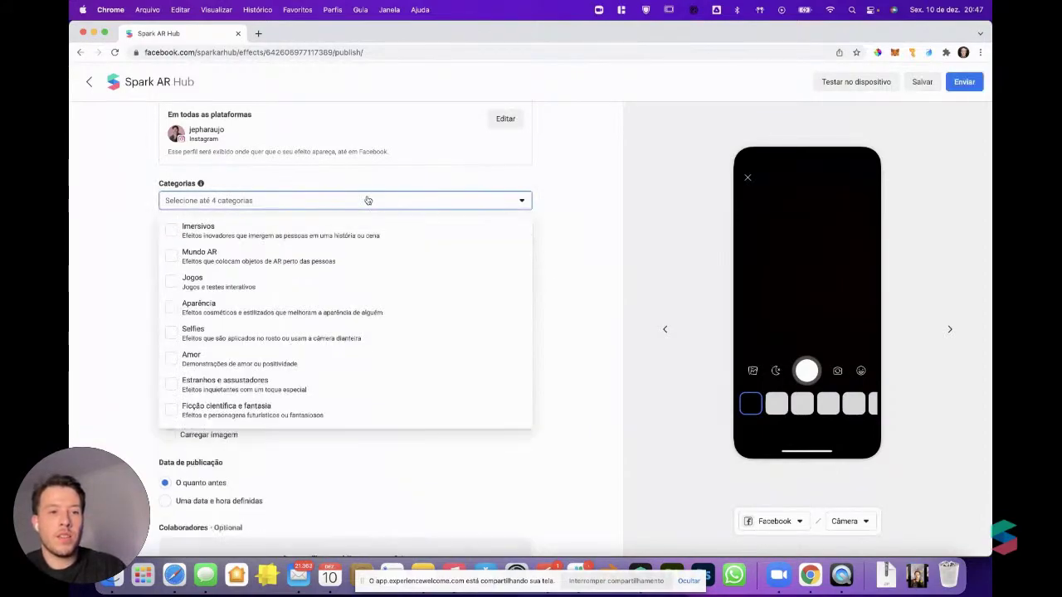
left_click(295, 312)
left_click(278, 334)
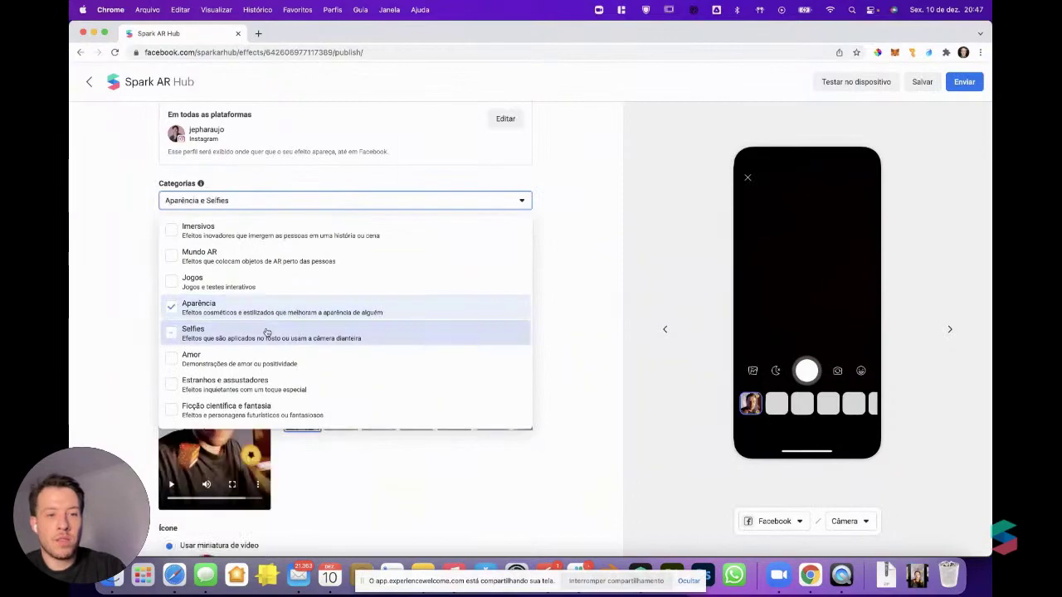
scroll(274, 332, "down", 5)
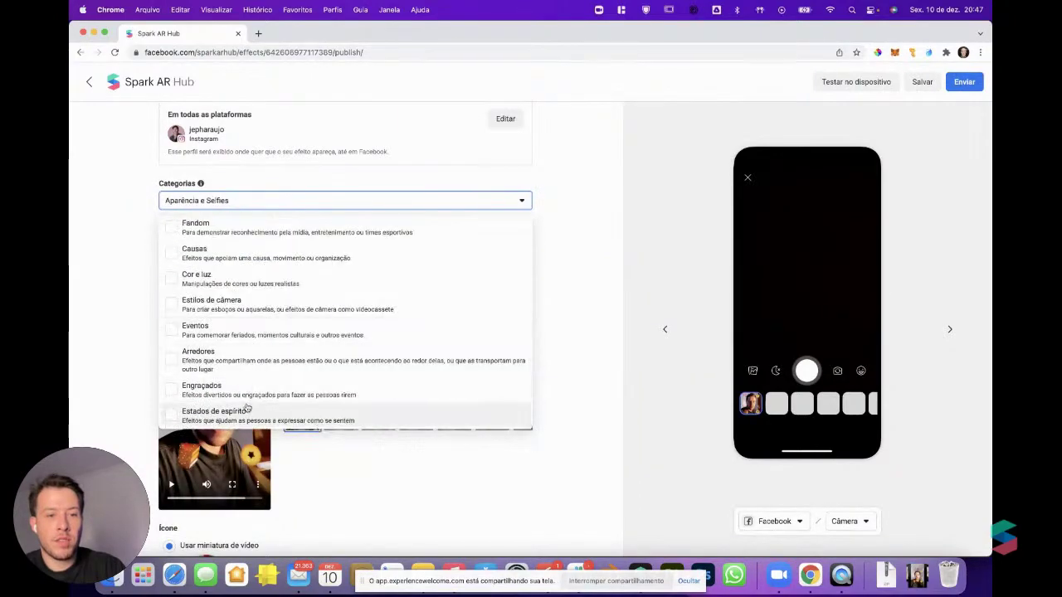
left_click(291, 305)
left_click(632, 300)
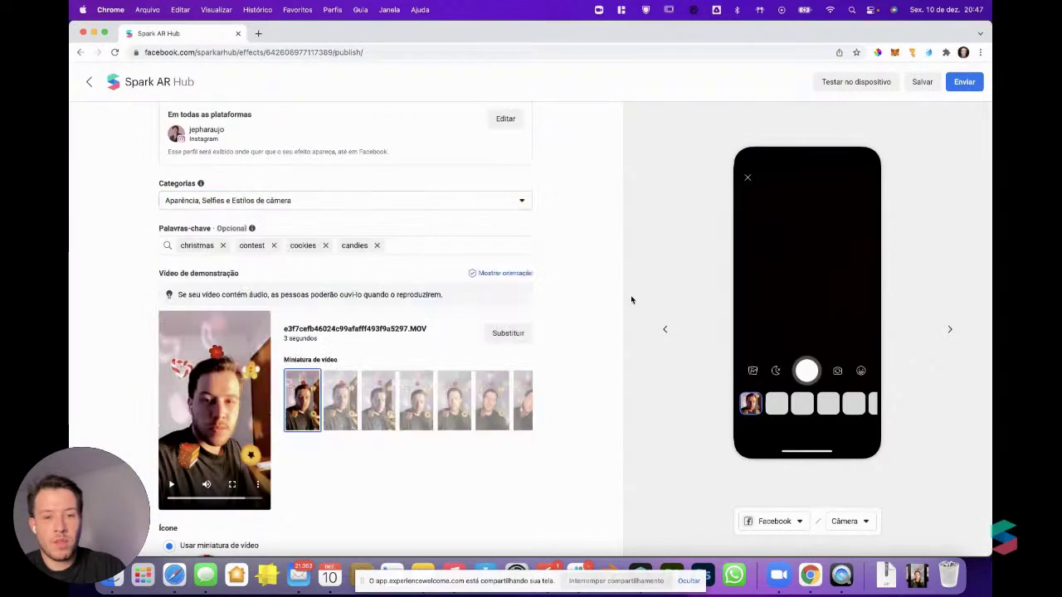
Invite a Spark AR creator as collaborator by entering their name, picking the matching profile and confirming the credit sharing
scroll(528, 341, "down", 3)
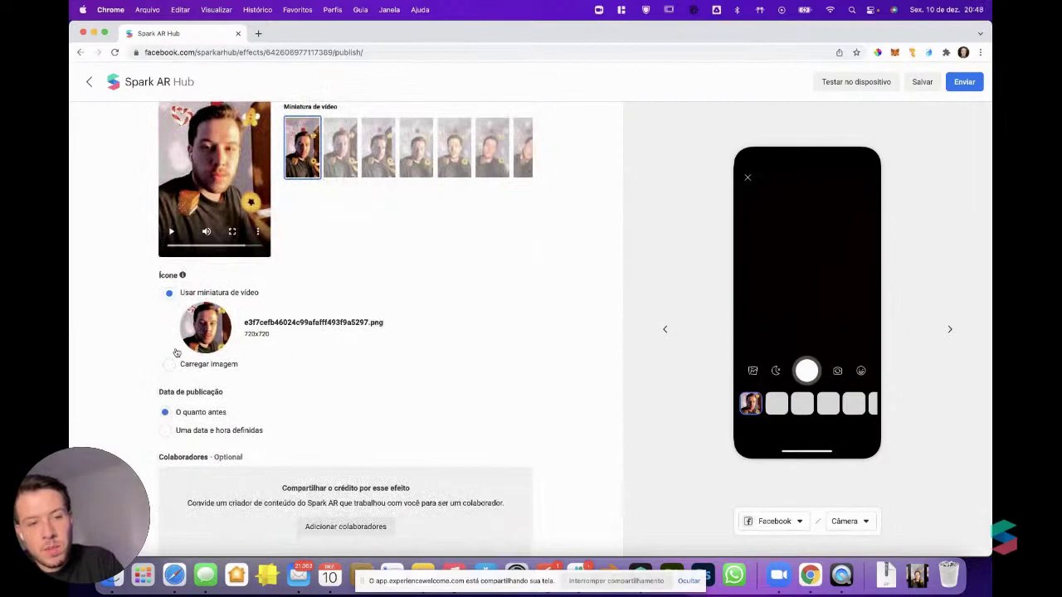
scroll(273, 399, "down", 3)
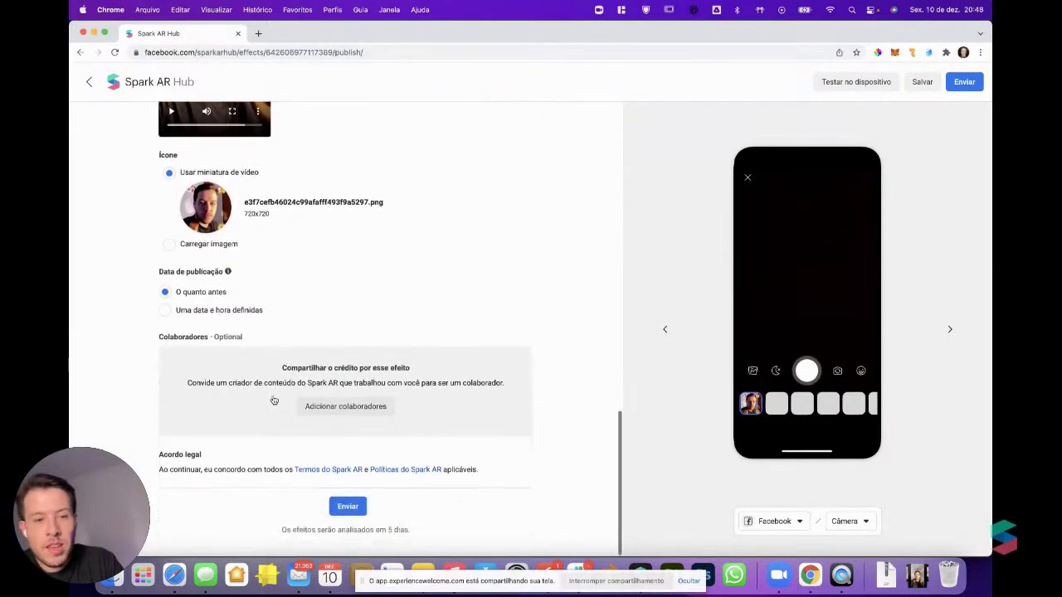
left_click(363, 409)
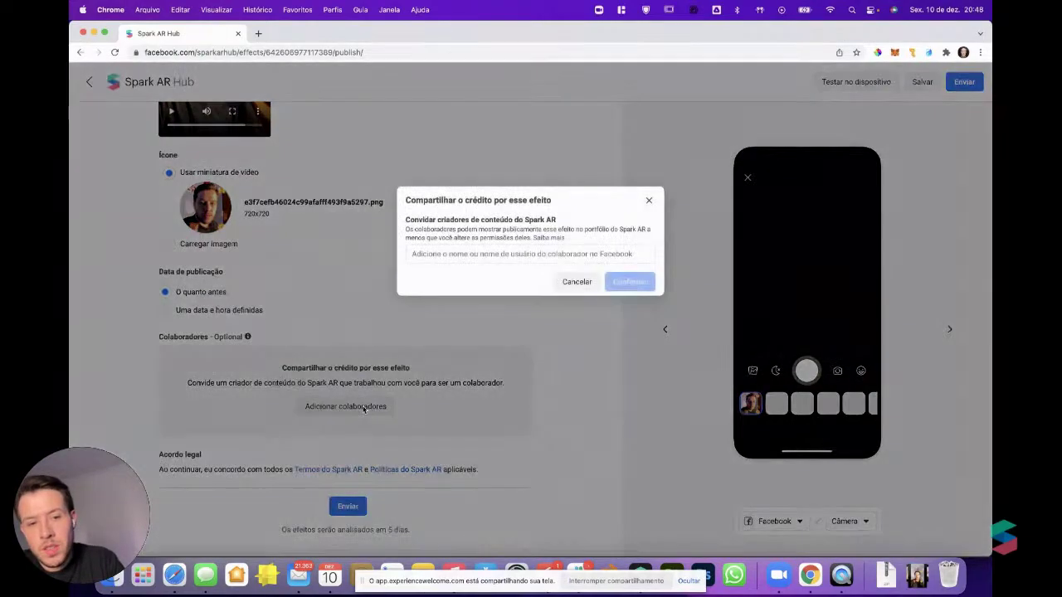
left_click(476, 257)
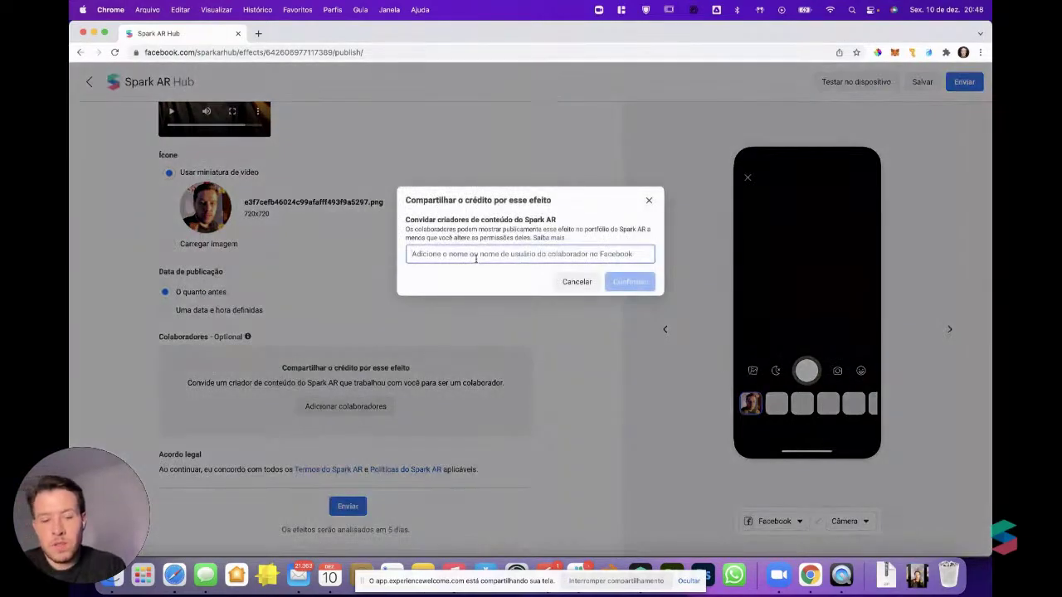
type("jeferson")
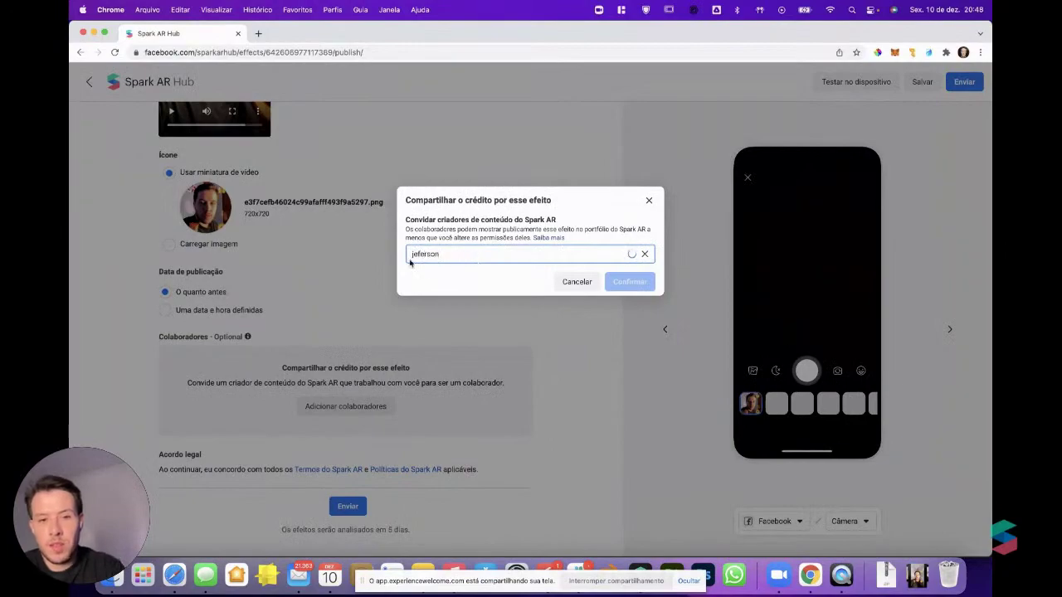
left_click(481, 277)
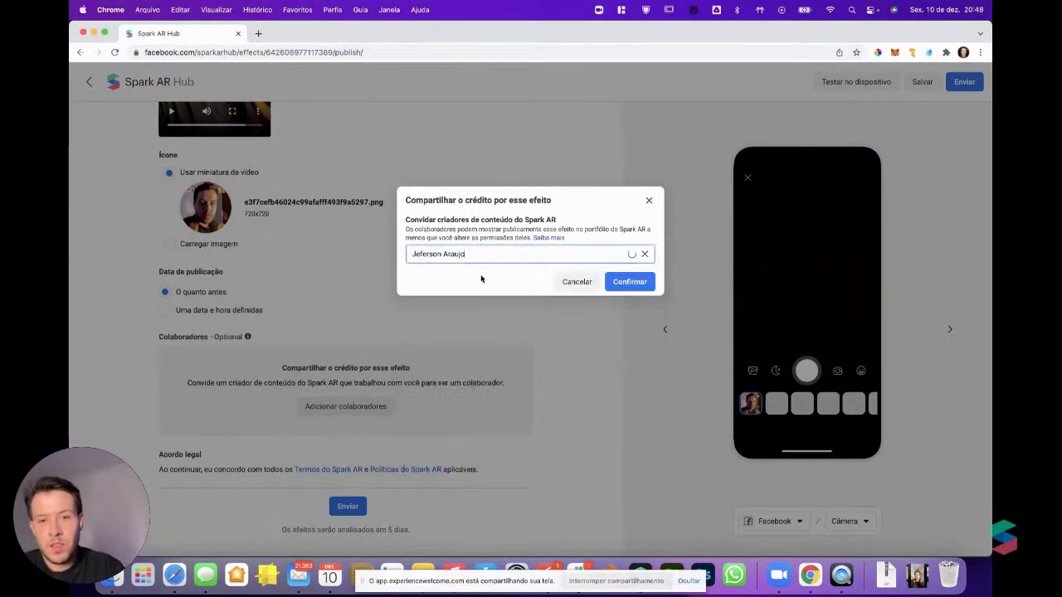
left_click(632, 282)
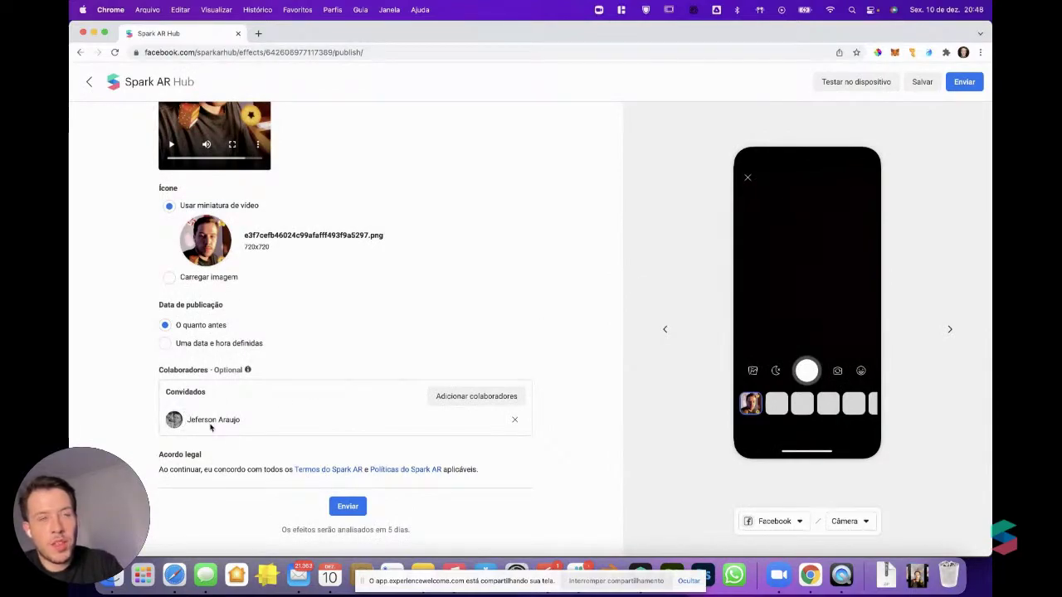
Review the publishing form, examining the name, export file, platforms, audience, publisher, categories, keywords and demo video
scroll(223, 417, "up", 5)
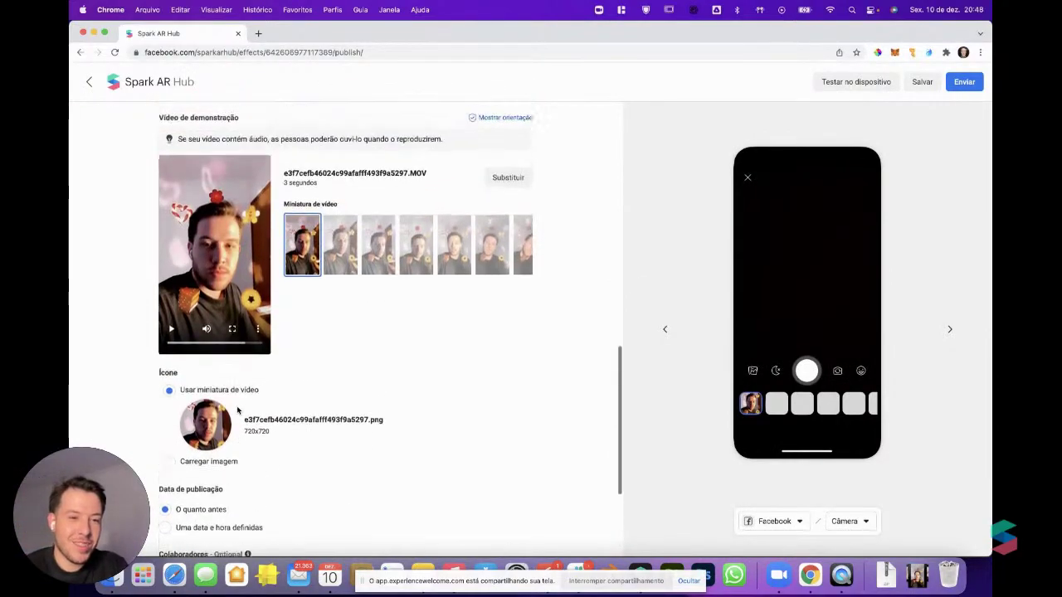
scroll(237, 410, "up", 4)
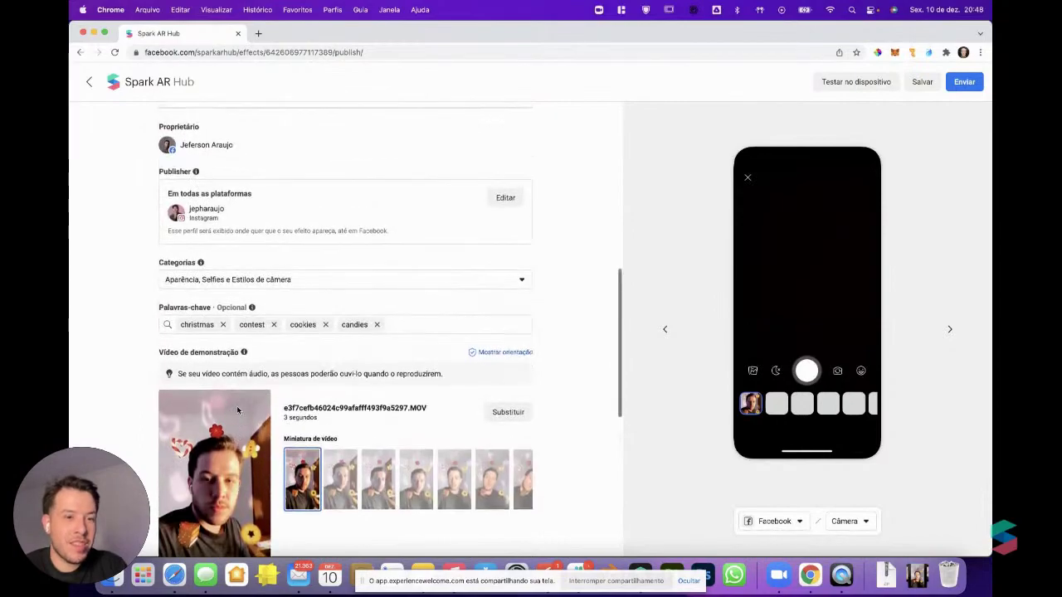
scroll(237, 410, "up", 2)
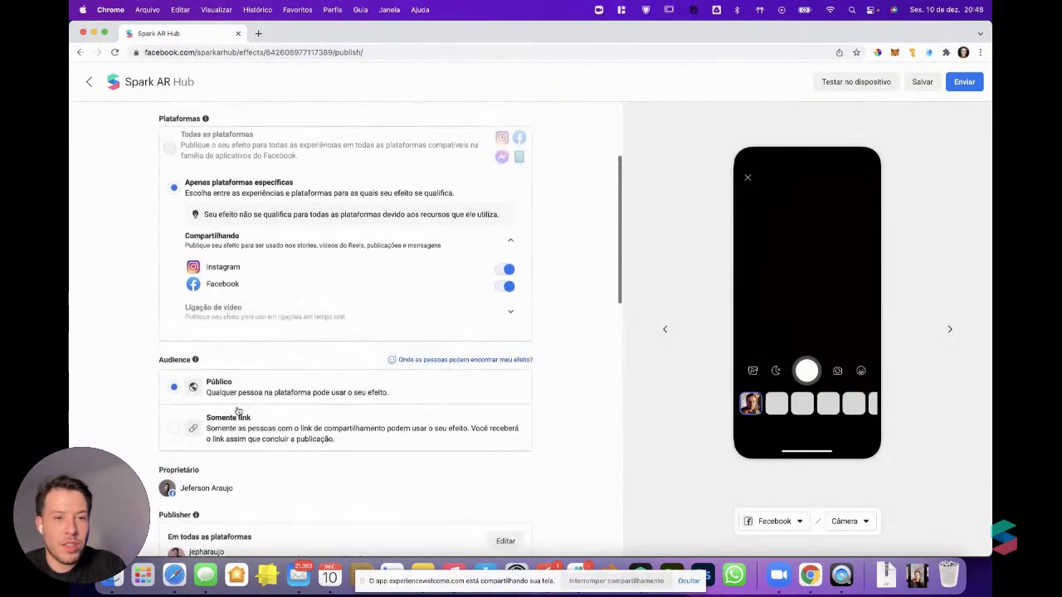
scroll(238, 410, "down", 1)
scroll(237, 410, "down", 1)
scroll(237, 409, "up", 4)
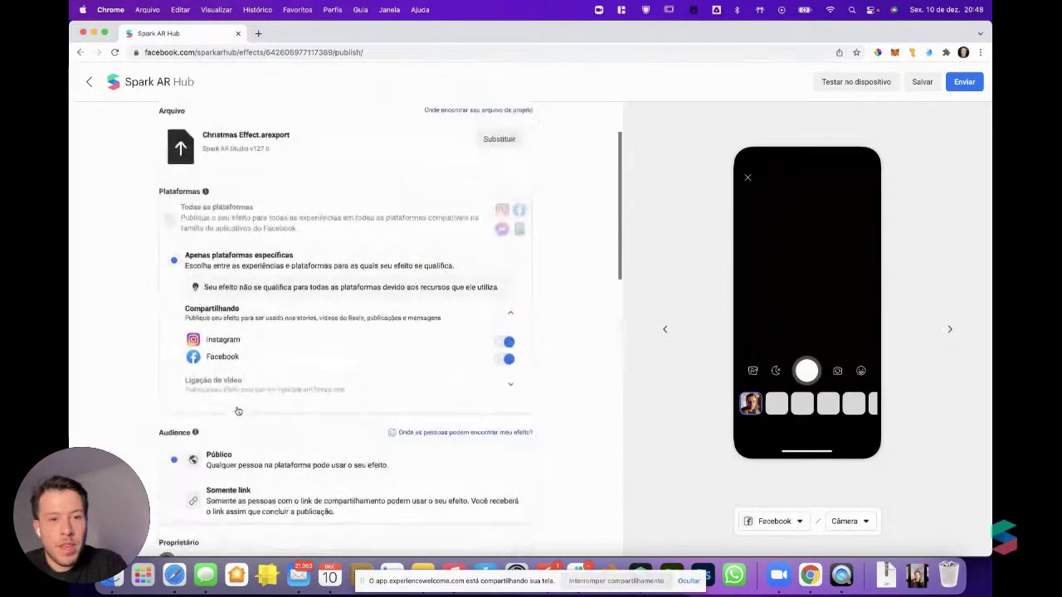
scroll(237, 410, "down", 3)
scroll(237, 409, "down", 6)
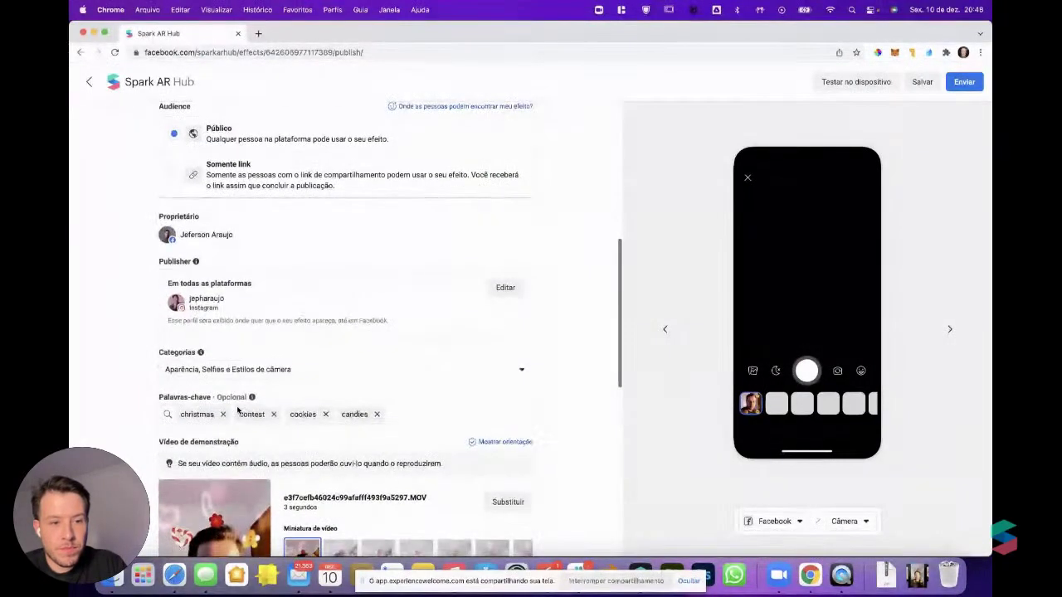
scroll(238, 410, "up", 6)
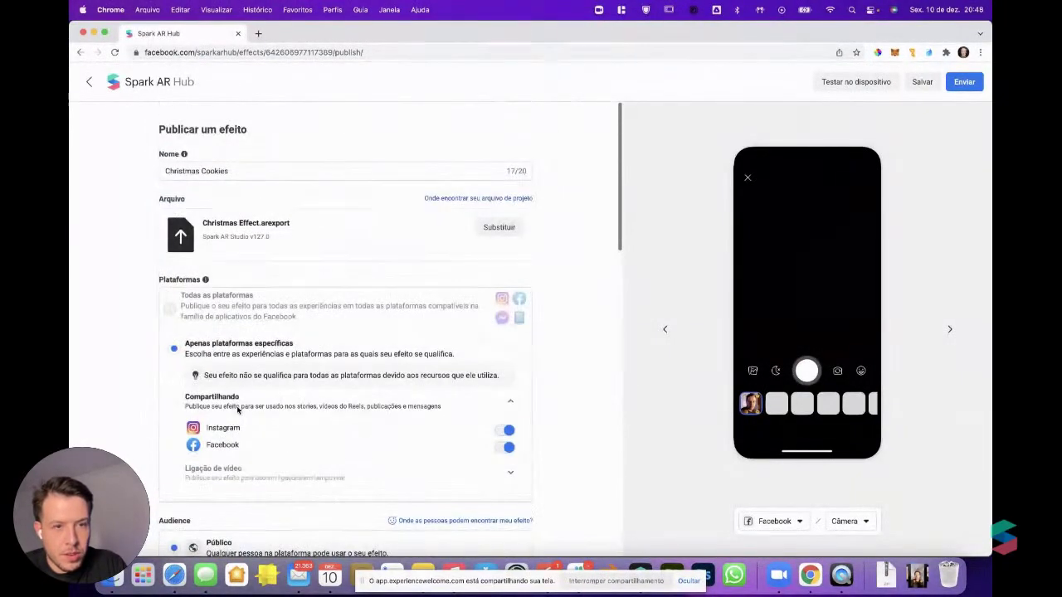
scroll(303, 331, "down", 4)
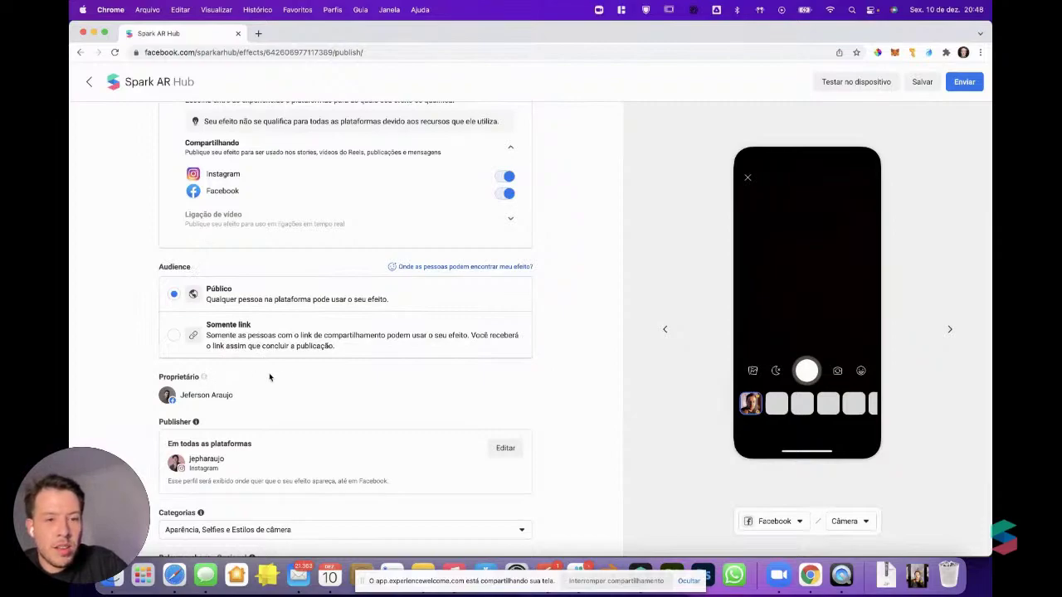
scroll(280, 404, "down", 3)
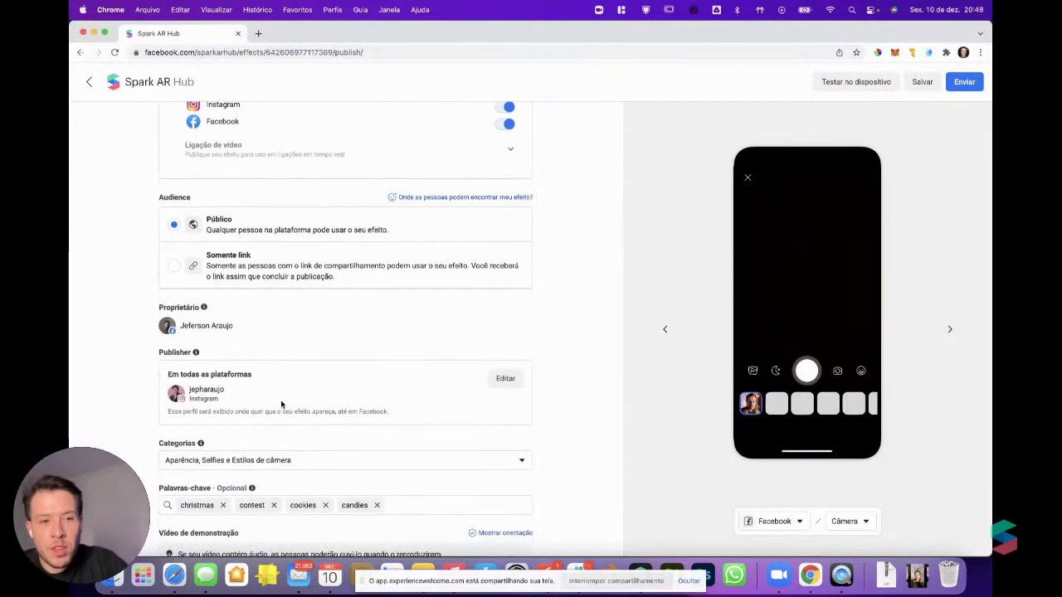
Submit the Christmas Cookies effect for publication and close the Spark AR Hub browser window
scroll(280, 404, "down", 20)
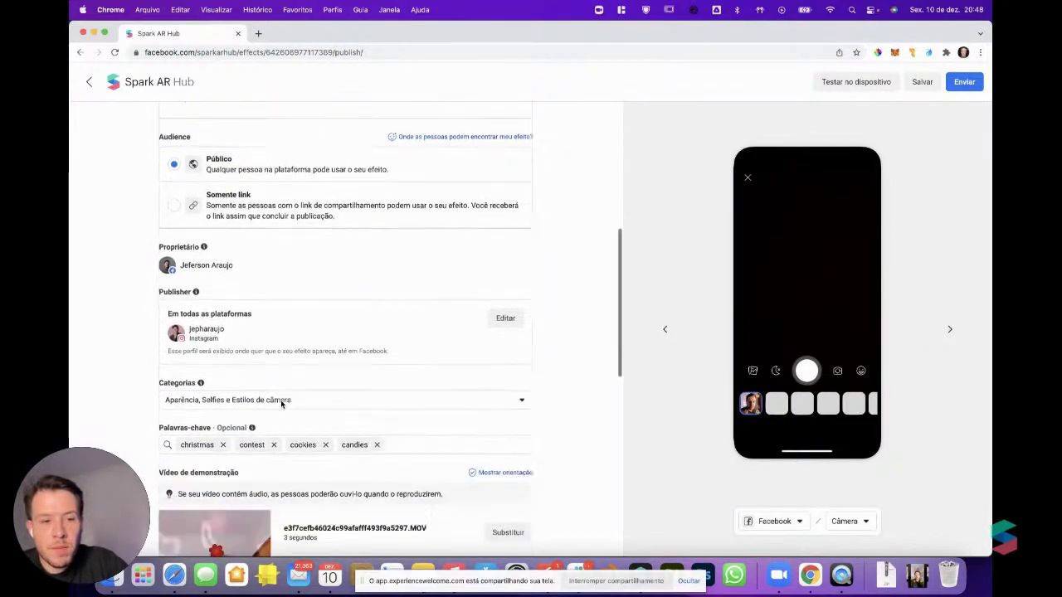
scroll(280, 404, "down", 2)
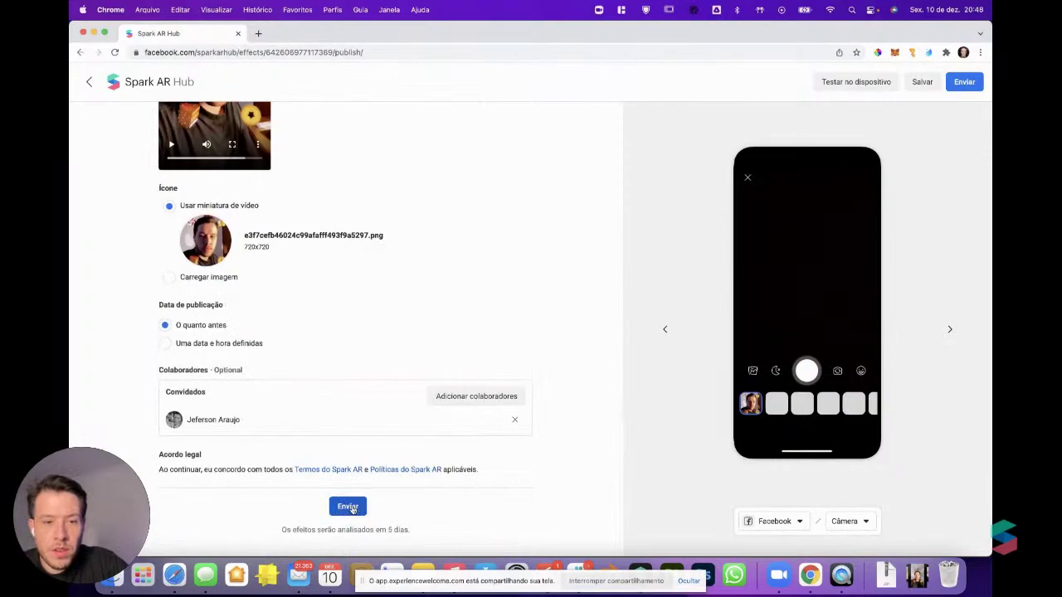
left_click(351, 508)
scroll(353, 511, "down", 1)
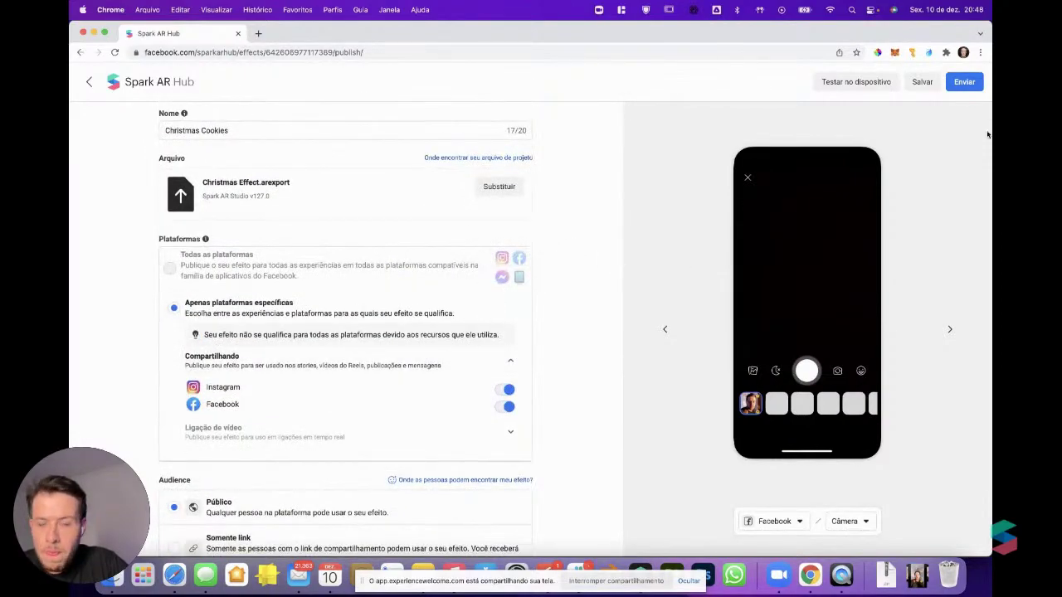
left_click(972, 87)
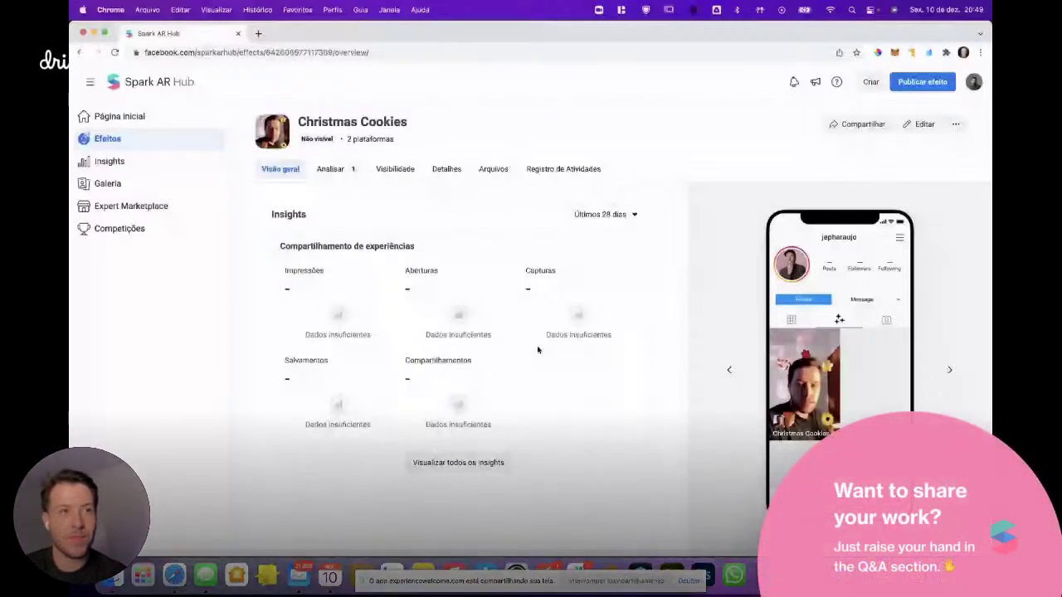
left_click(83, 34)
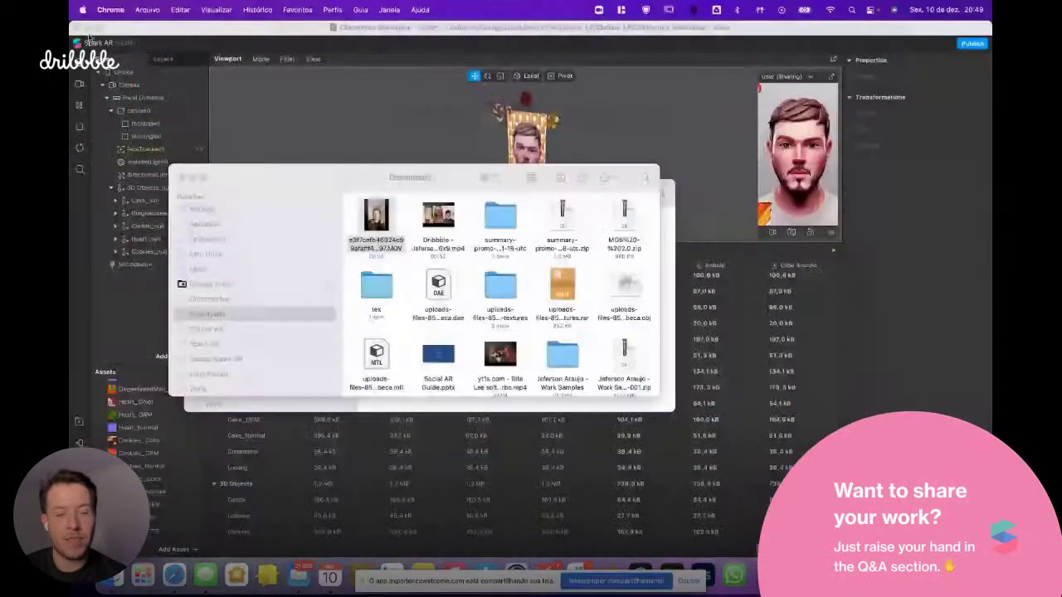